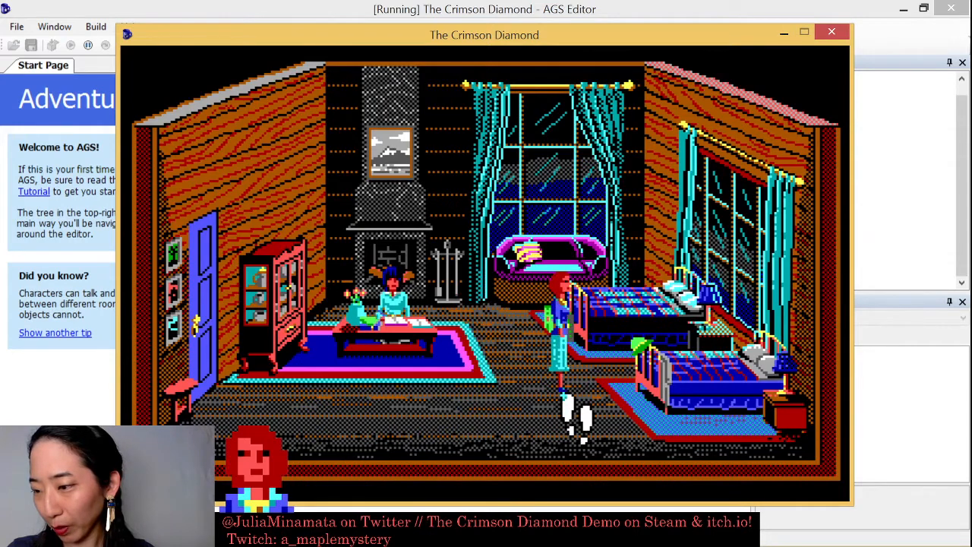
- Walk the player character around the bedroom and stop her beside the green suitcase near the beds
{"action": "left_click", "coordinate": [464, 429]}
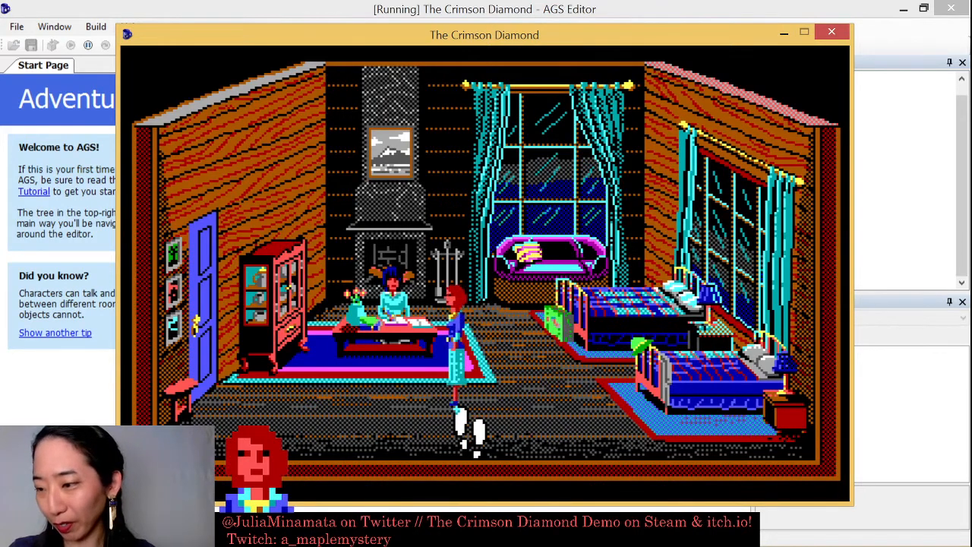
{"action": "left_click", "coordinate": [506, 315]}
{"action": "left_click", "coordinate": [522, 400]}
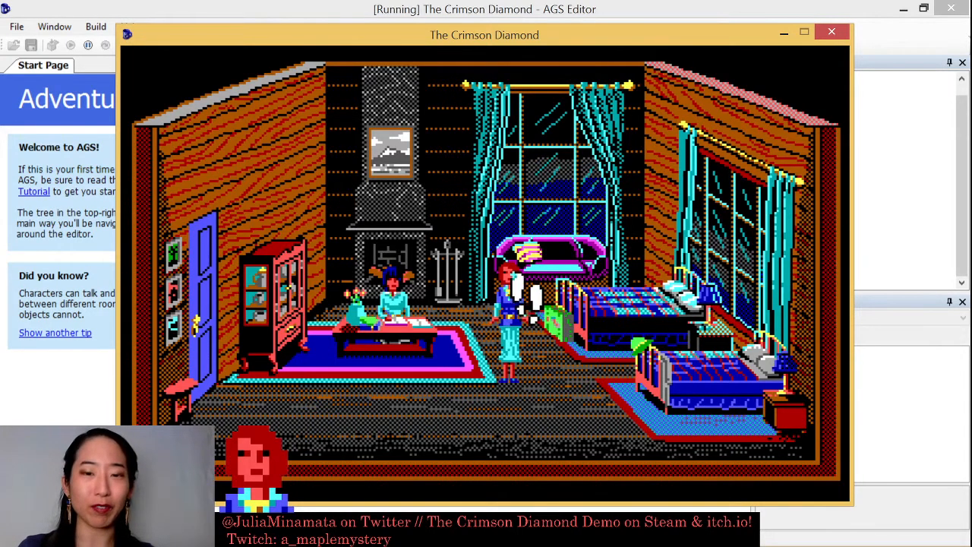
{"action": "left_click", "coordinate": [520, 292]}
{"action": "left_click", "coordinate": [539, 415]}
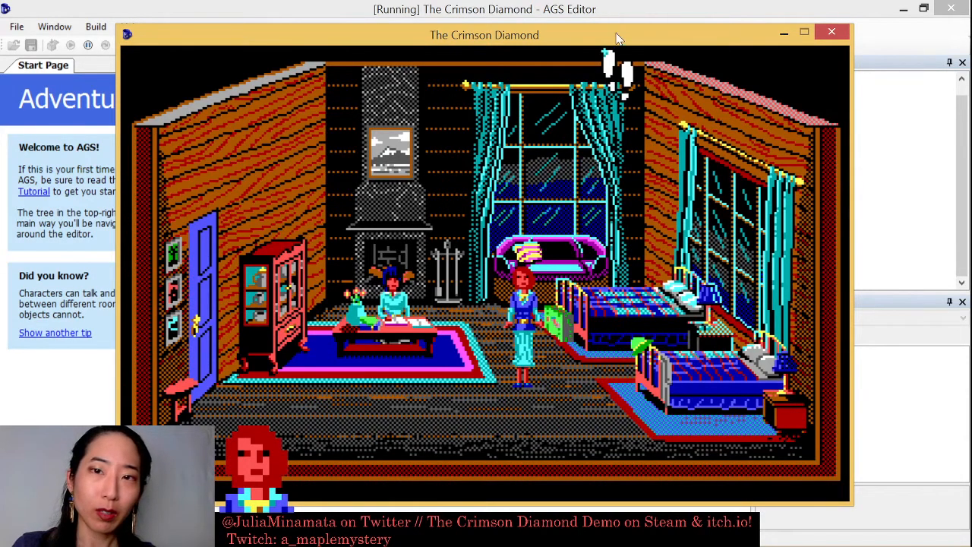
{"action": "left_click_drag", "start_coordinate": [618, 38], "coordinate": [617, 36]}
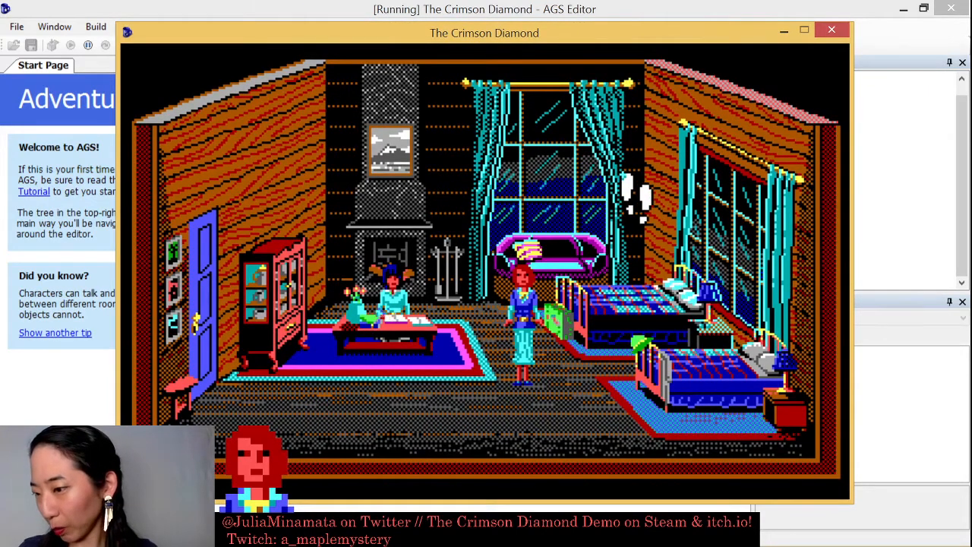
- Enter the parser command "look" and read through all of the room's description messages
{"action": "type", "text": "look"}
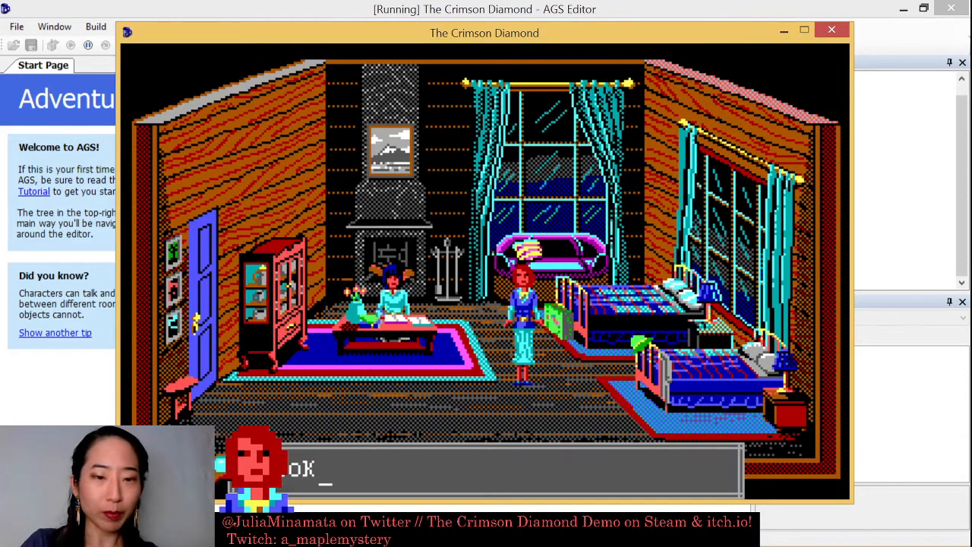
{"action": "key", "text": "Return"}
{"action": "left_click", "coordinate": [632, 201]}
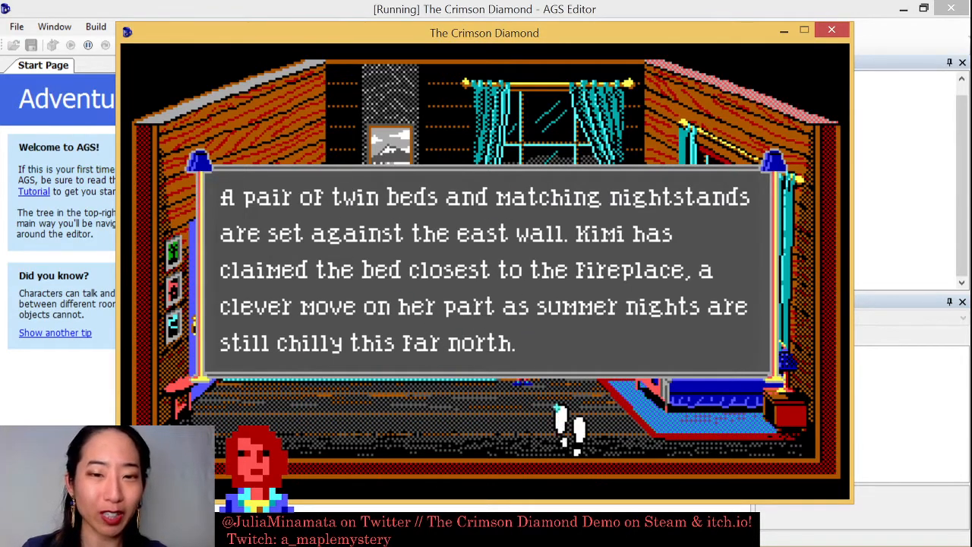
{"action": "left_click", "coordinate": [561, 251]}
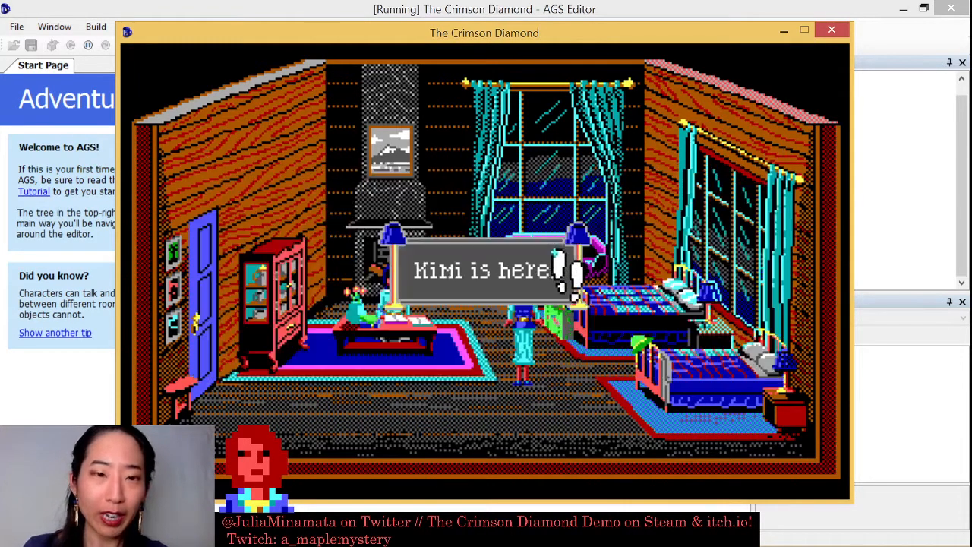
{"action": "left_click", "coordinate": [575, 283]}
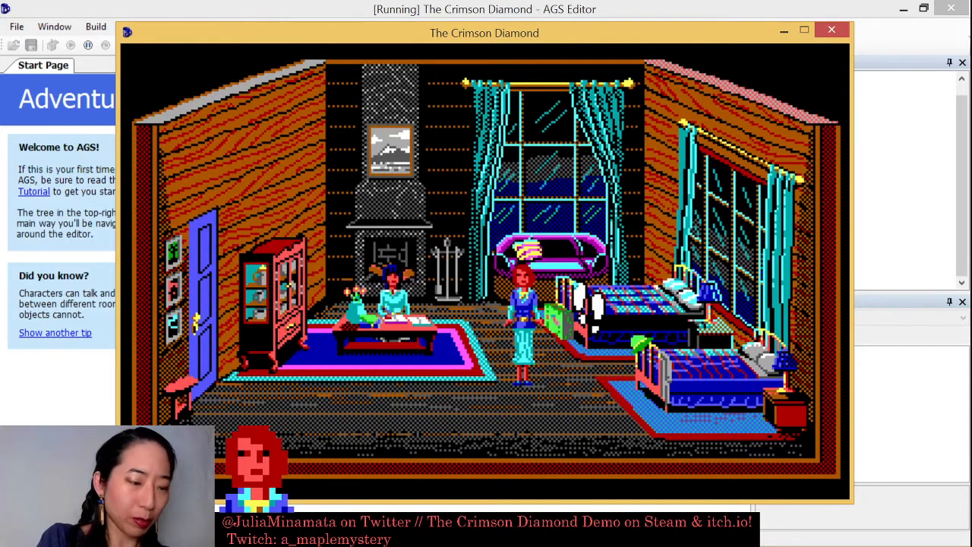
- End the game's test run and inspect the project's Normal, Speech, SpeechOutline, Textventure and TextVentureTaller fonts
{"action": "key", "text": "Escape"}
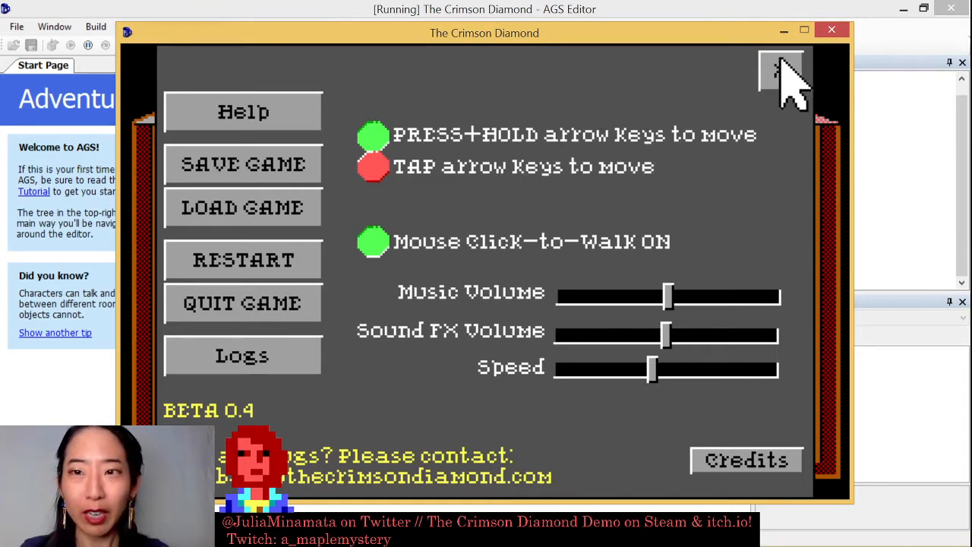
{"action": "left_click", "coordinate": [831, 30]}
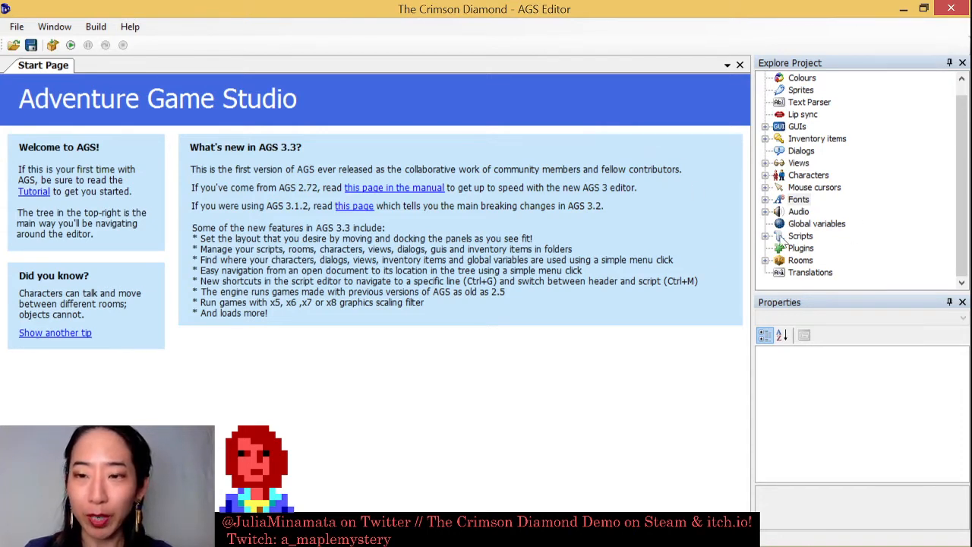
{"action": "left_click", "coordinate": [765, 199]}
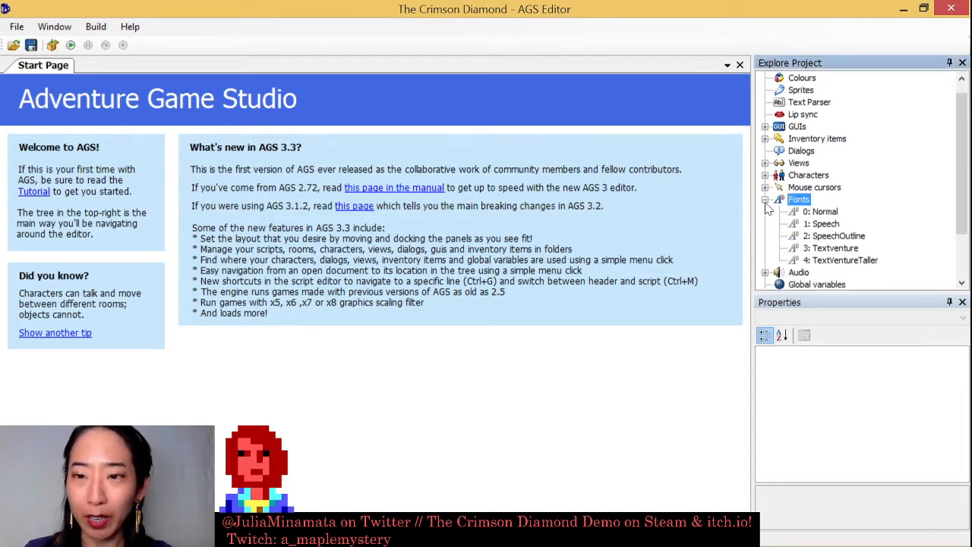
{"action": "double_click", "coordinate": [823, 212]}
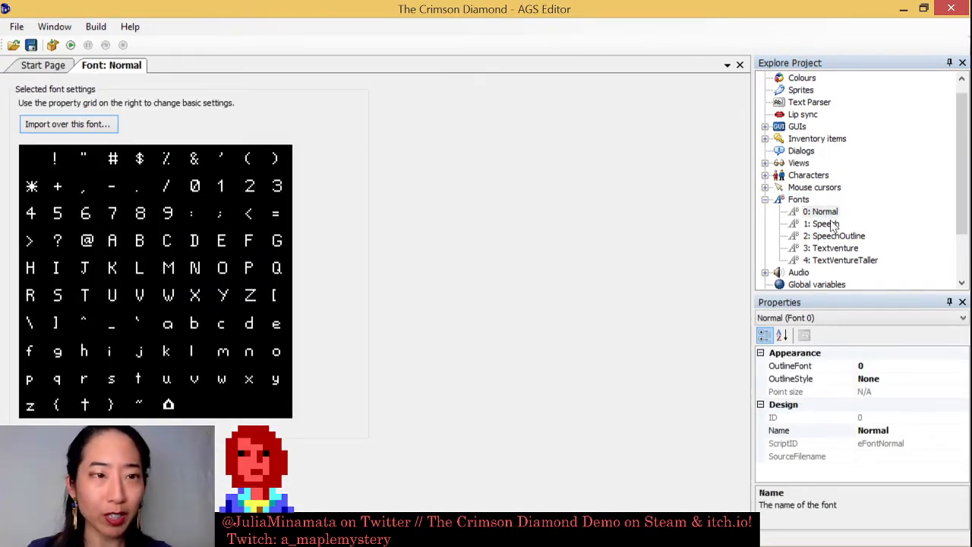
{"action": "double_click", "coordinate": [833, 225]}
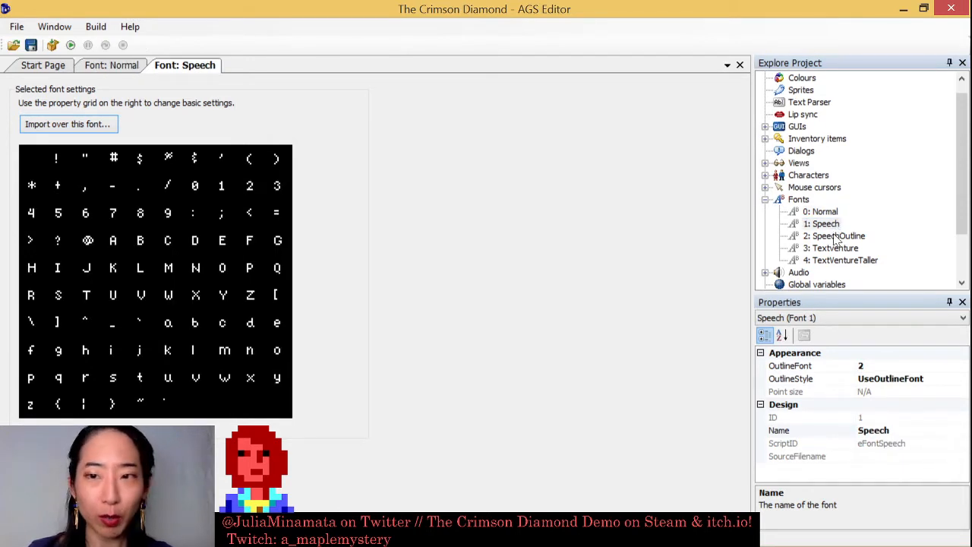
{"action": "double_click", "coordinate": [835, 237]}
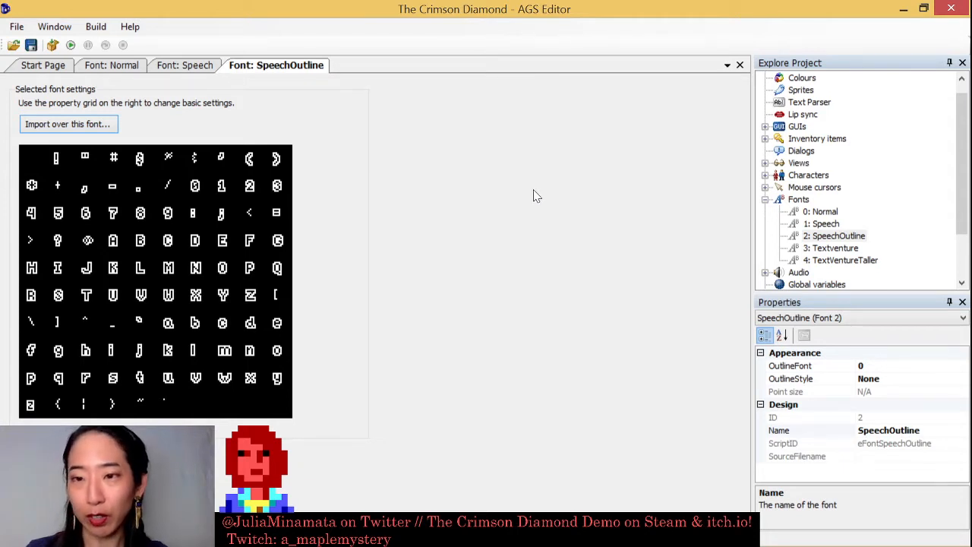
{"action": "left_click", "coordinate": [831, 249]}
{"action": "double_click", "coordinate": [832, 250]}
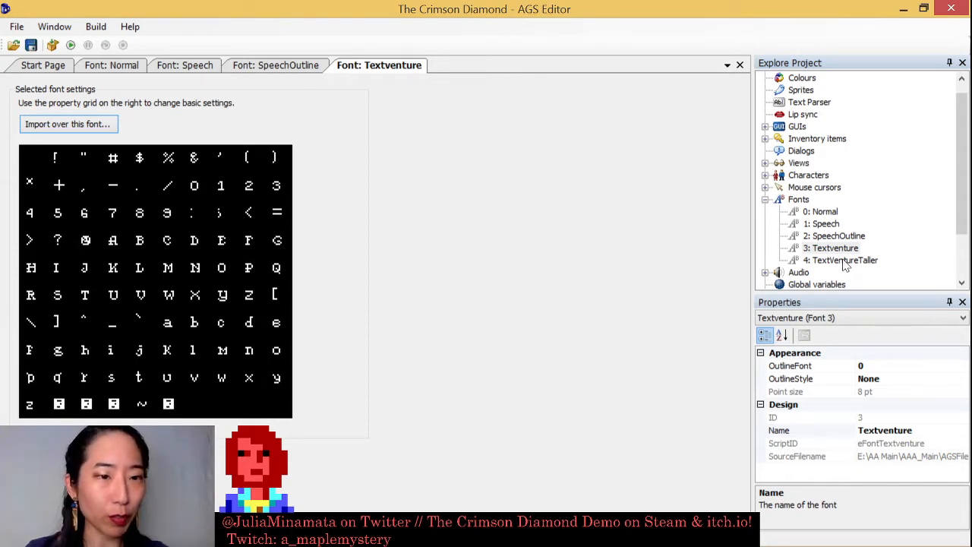
{"action": "double_click", "coordinate": [844, 261]}
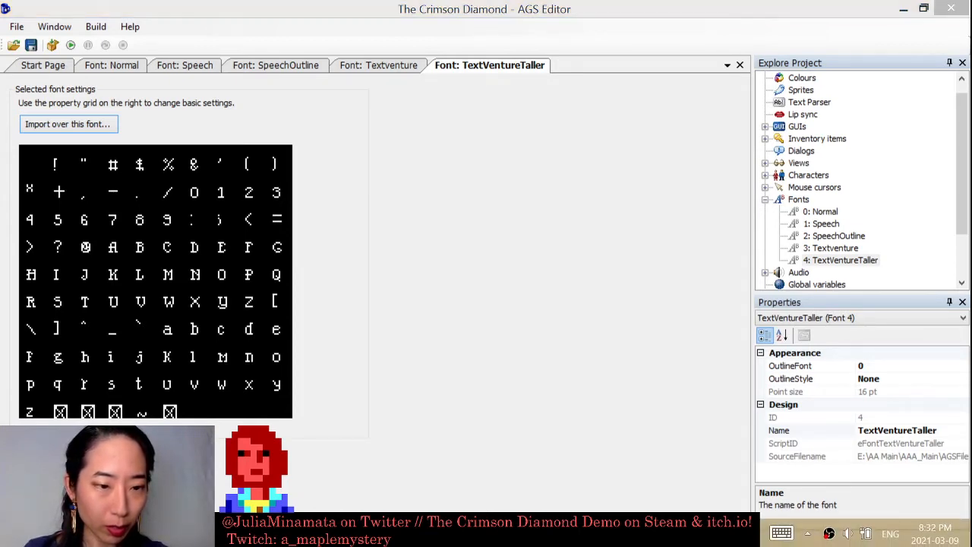
- Switch to the FontStruct site in the browser, look over its home page and open the Recent Staff Picks gallery
{"action": "key", "text": "alt+Tab"}
{"action": "scroll", "coordinate": [134, 288], "scroll_direction": "up", "scroll_amount": 5}
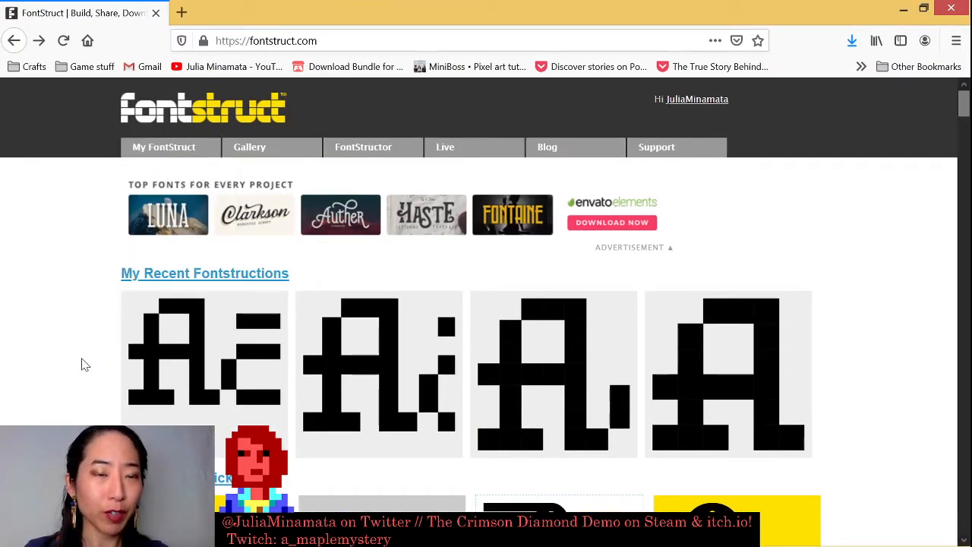
{"action": "scroll", "coordinate": [83, 363], "scroll_direction": "down", "scroll_amount": 4}
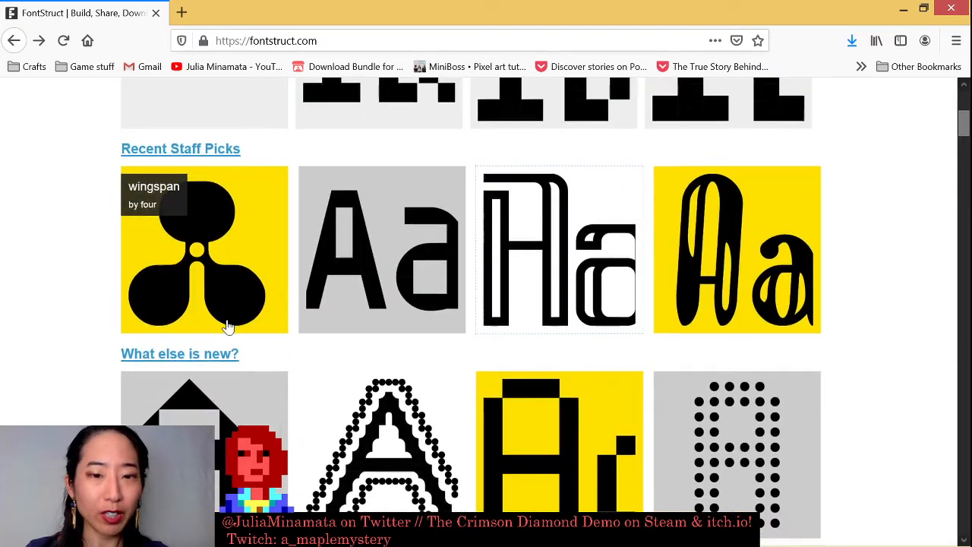
{"action": "scroll", "coordinate": [220, 342], "scroll_direction": "down", "scroll_amount": 4}
{"action": "scroll", "coordinate": [212, 372], "scroll_direction": "up", "scroll_amount": 4}
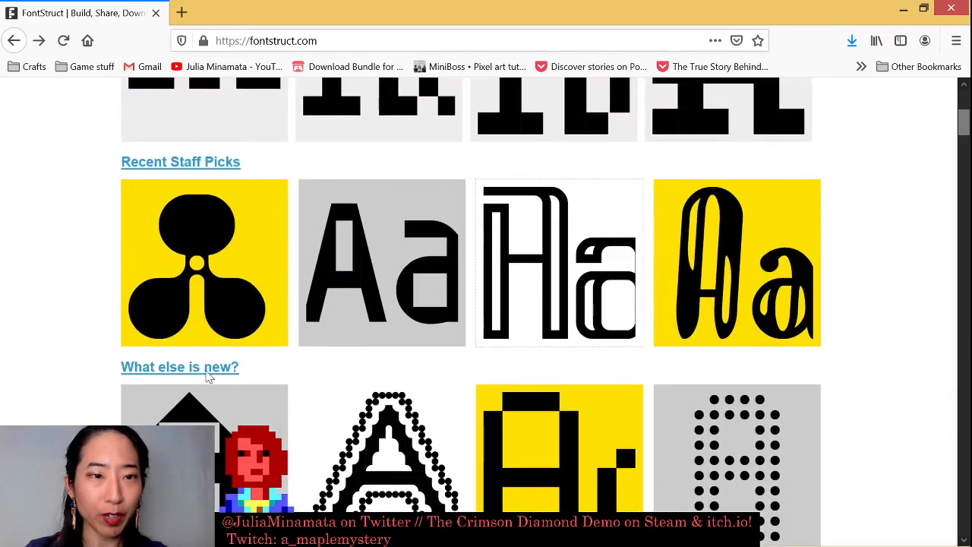
{"action": "left_click", "coordinate": [197, 165]}
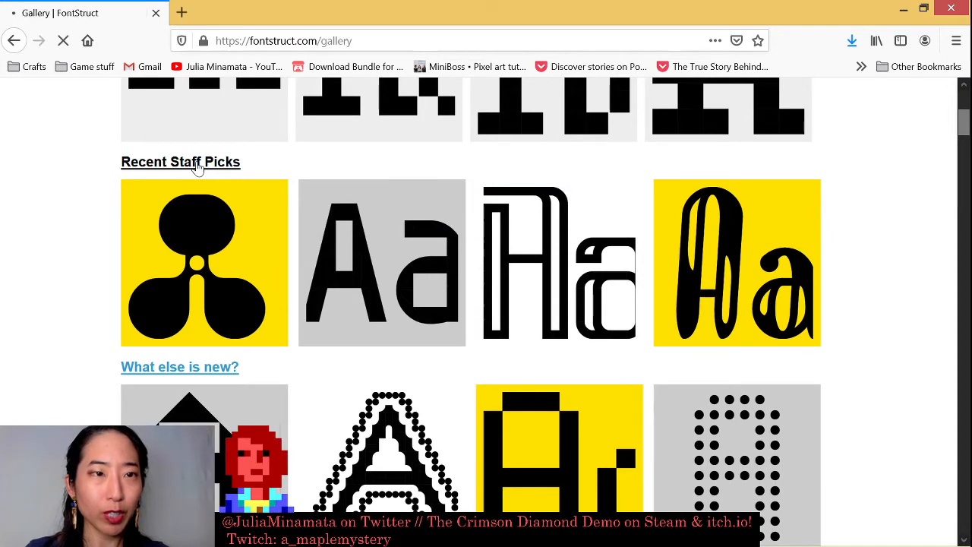
- Look over the first staff-picked fonts and check the licence terms of zkinando eYe/FS
{"action": "scroll", "coordinate": [182, 220], "scroll_direction": "down", "scroll_amount": 3}
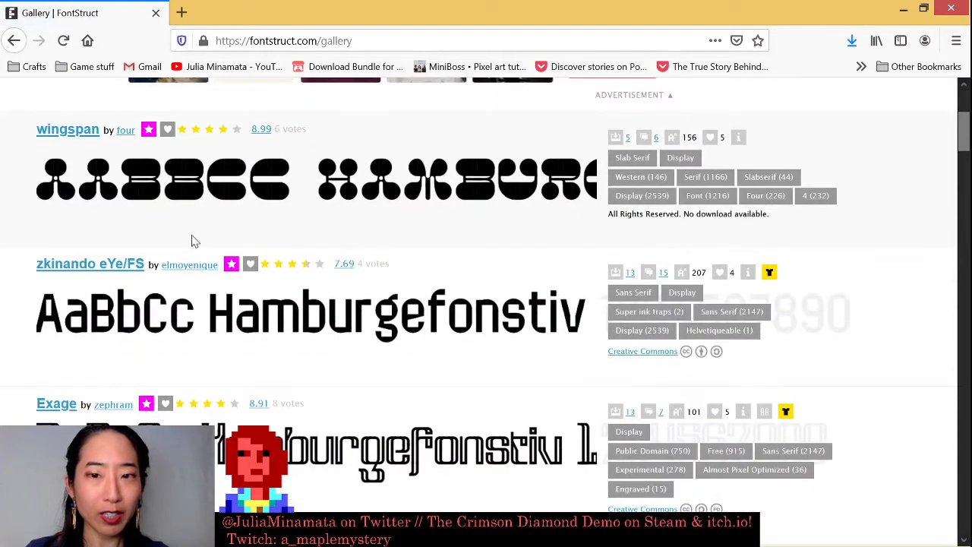
{"action": "scroll", "coordinate": [272, 313], "scroll_direction": "down", "scroll_amount": 2}
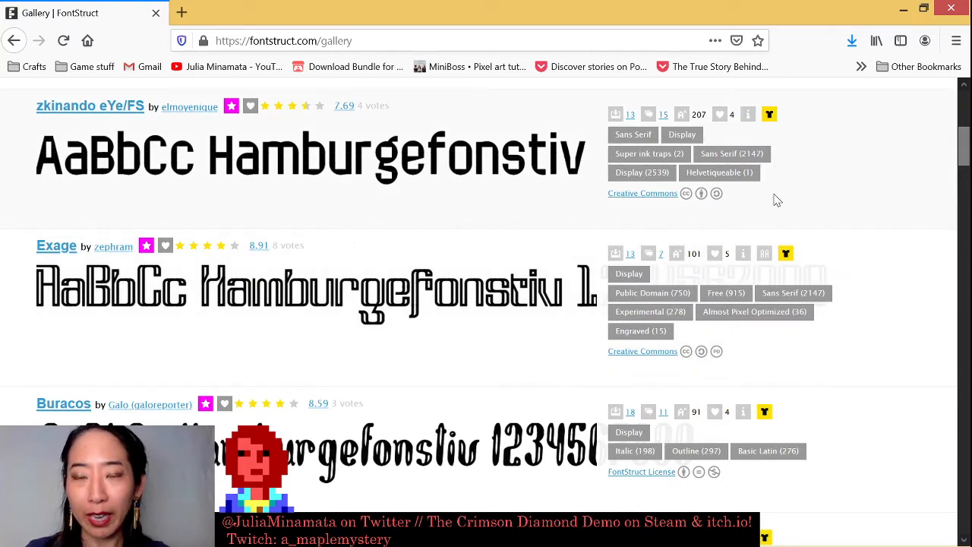
{"action": "scroll", "coordinate": [733, 191], "scroll_direction": "up", "scroll_amount": 1}
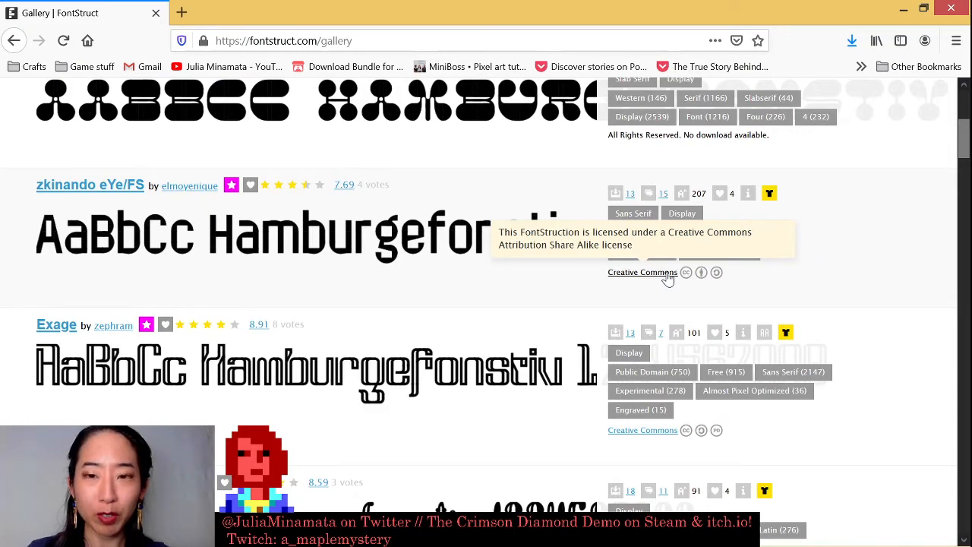
{"action": "scroll", "coordinate": [661, 272], "scroll_direction": "up", "scroll_amount": 1}
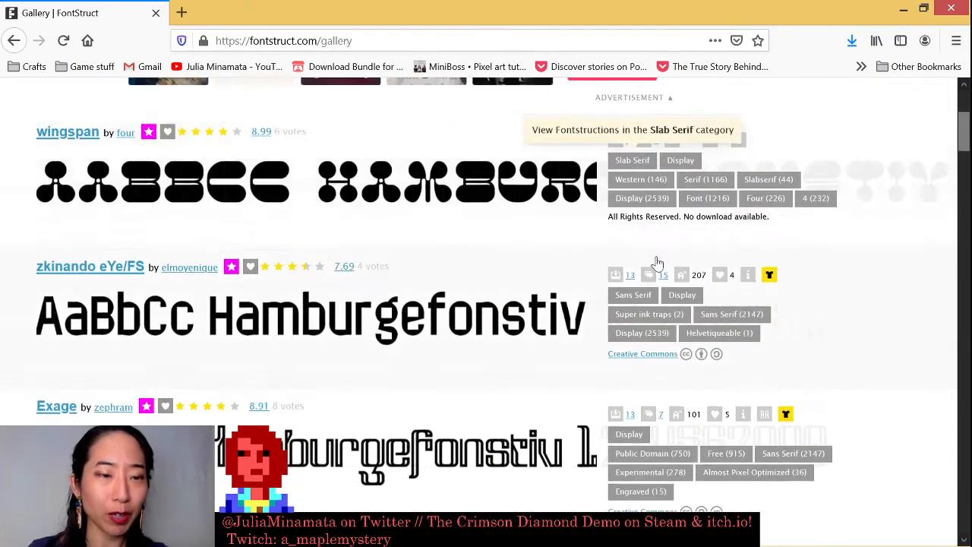
- Browse further through the staff picks, comparing font styles and licences down to Pipewire's FontStruct License
{"action": "scroll", "coordinate": [658, 263], "scroll_direction": "down", "scroll_amount": 11}
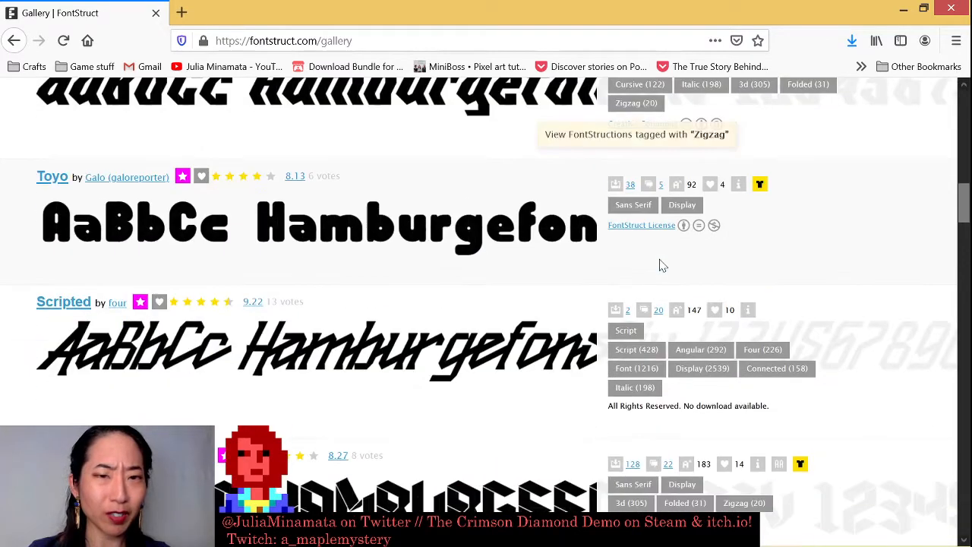
{"action": "scroll", "coordinate": [659, 264], "scroll_direction": "down", "scroll_amount": 2}
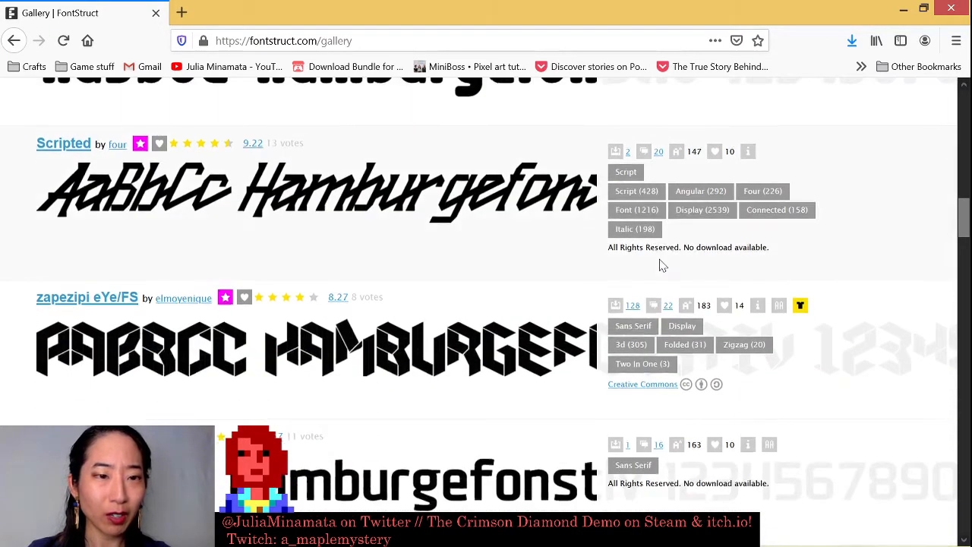
{"action": "scroll", "coordinate": [660, 265], "scroll_direction": "down", "scroll_amount": 2}
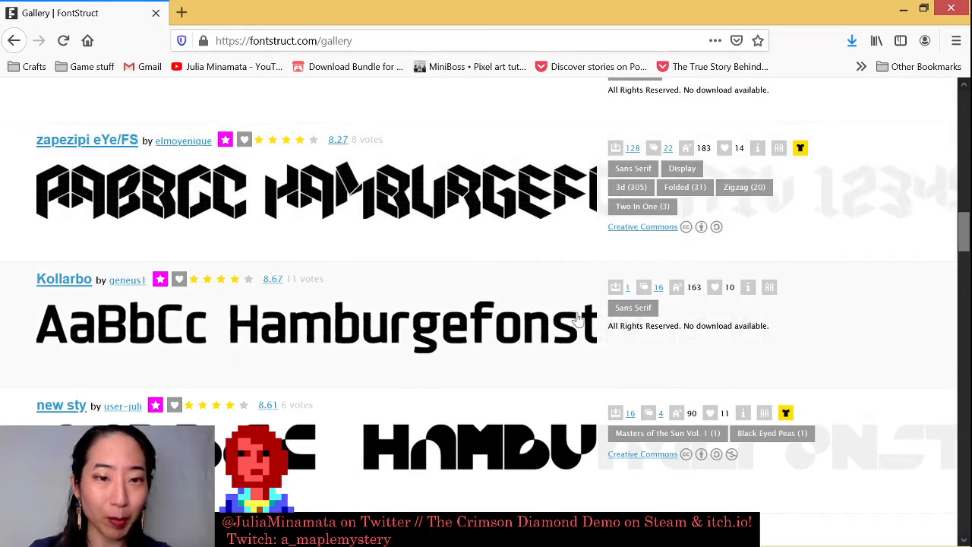
{"action": "scroll", "coordinate": [570, 314], "scroll_direction": "down", "scroll_amount": 6}
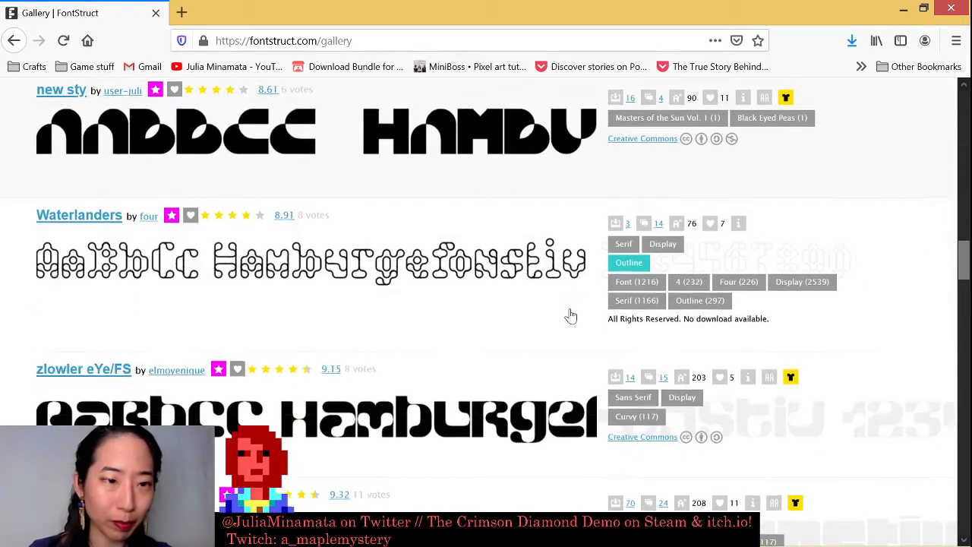
{"action": "scroll", "coordinate": [574, 315], "scroll_direction": "down", "scroll_amount": 4}
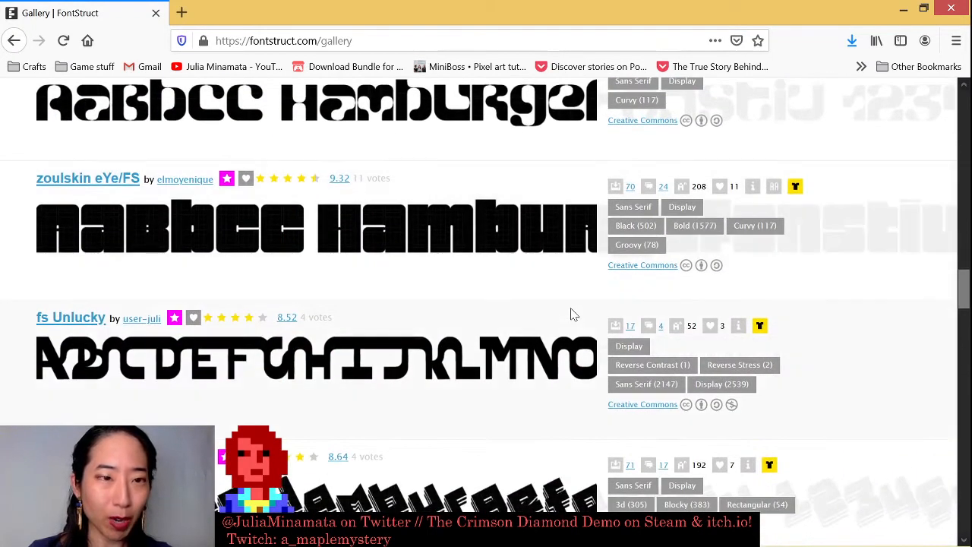
{"action": "scroll", "coordinate": [574, 314], "scroll_direction": "down", "scroll_amount": 3}
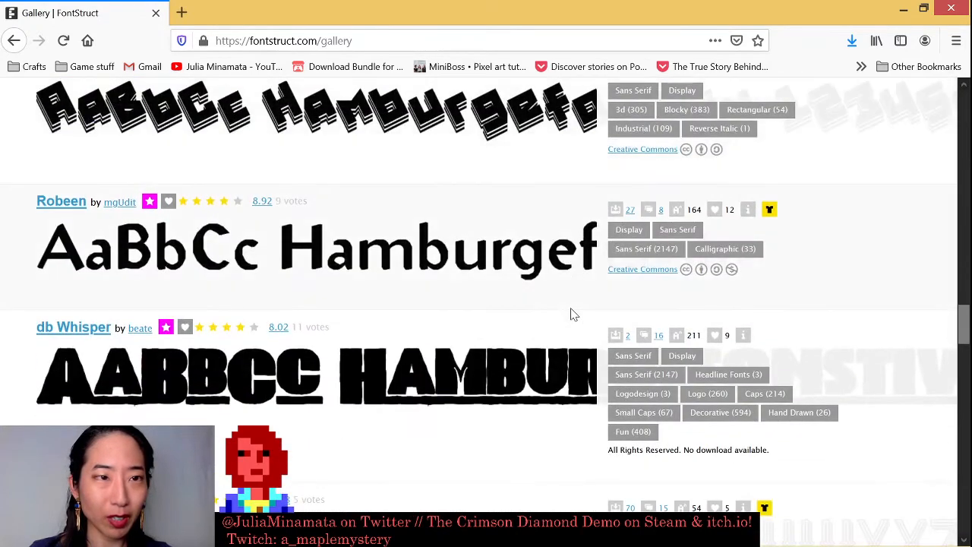
{"action": "scroll", "coordinate": [574, 314], "scroll_direction": "down", "scroll_amount": 4}
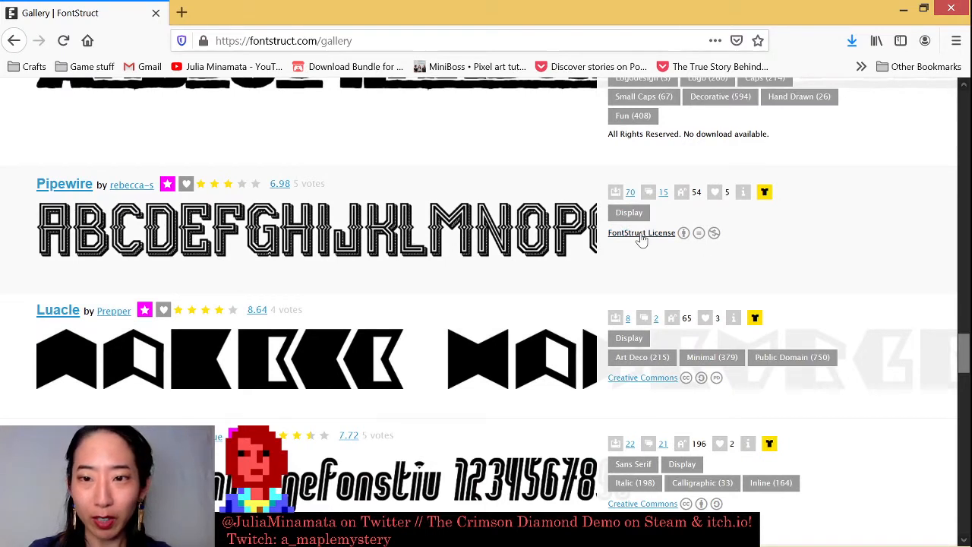
{"action": "mouse_move", "coordinate": [641, 239]}
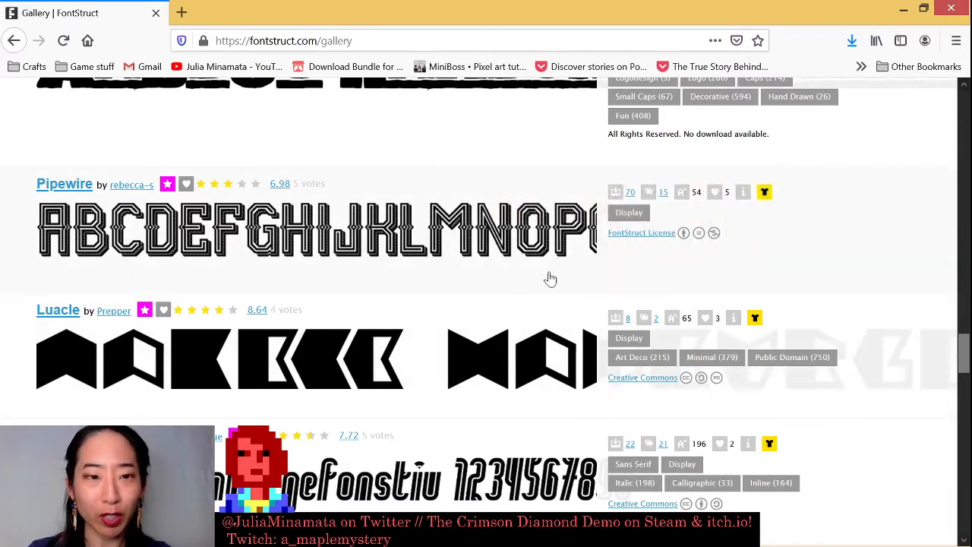
- Examine the gallery entries that follow Pipewire, including zizakurraf eYe/FS, Northwell, Saline and paper crane
{"action": "scroll", "coordinate": [552, 274], "scroll_direction": "down", "scroll_amount": 5}
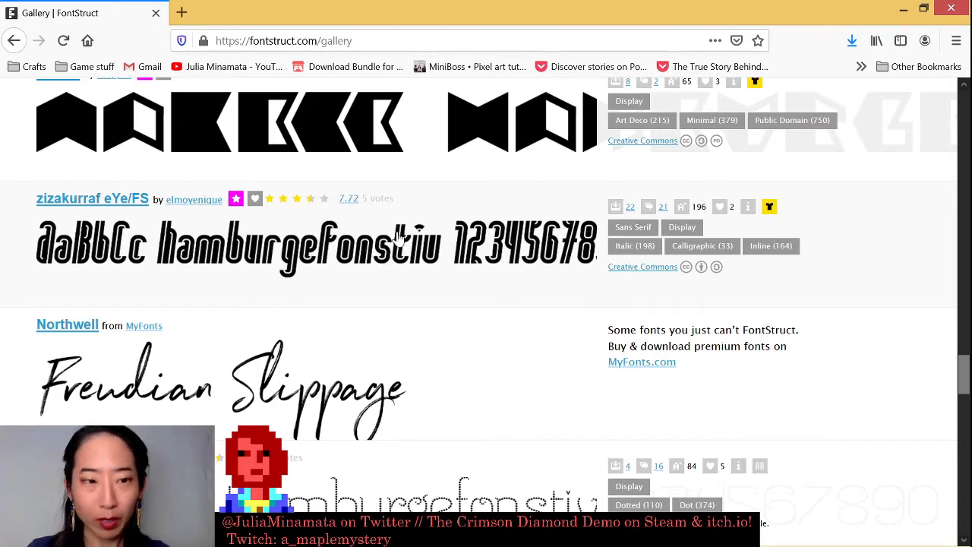
{"action": "scroll", "coordinate": [394, 259], "scroll_direction": "down", "scroll_amount": 3}
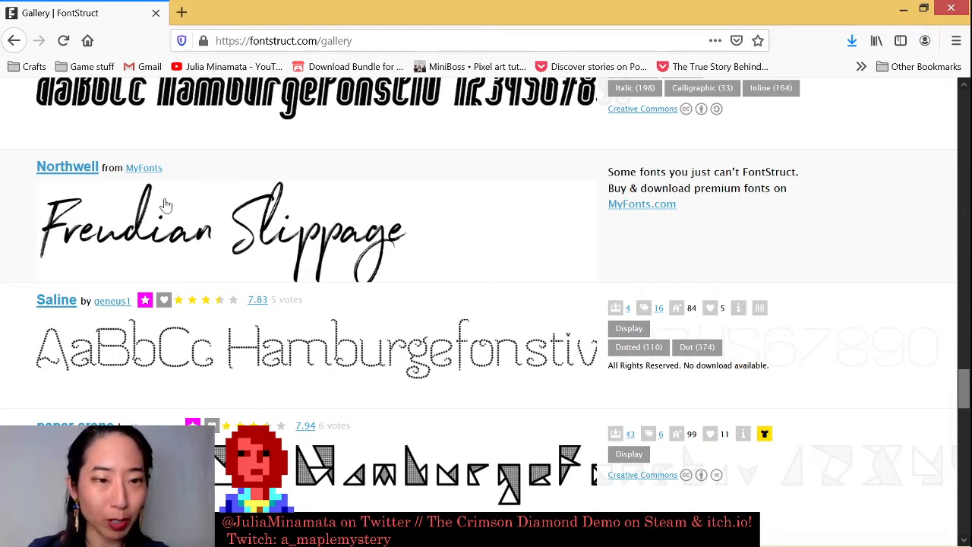
{"action": "scroll", "coordinate": [166, 205], "scroll_direction": "down", "scroll_amount": 3}
{"action": "scroll", "coordinate": [288, 180], "scroll_direction": "up", "scroll_amount": 1}
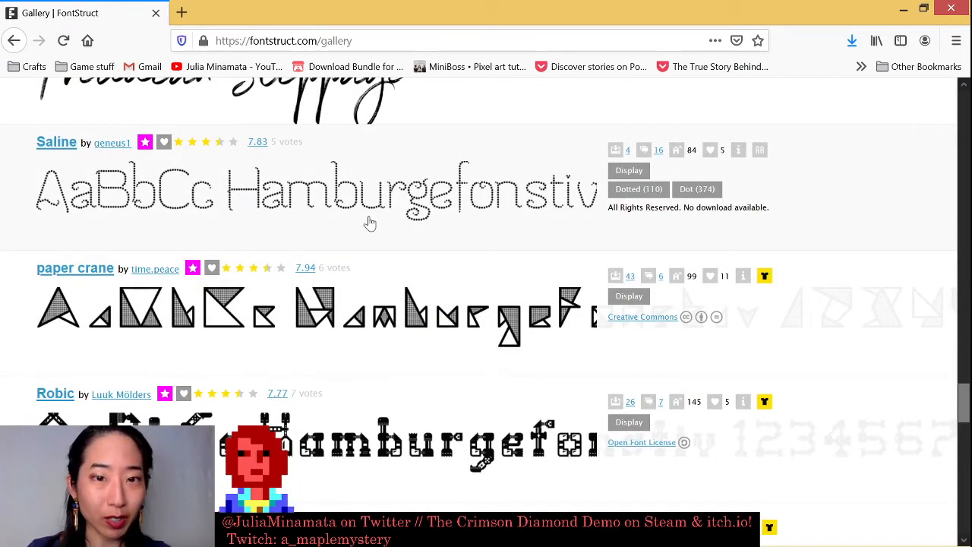
- Look over the remaining staff picks down to Threestyle and open page 4 of the gallery
{"action": "scroll", "coordinate": [393, 225], "scroll_direction": "down", "scroll_amount": 4}
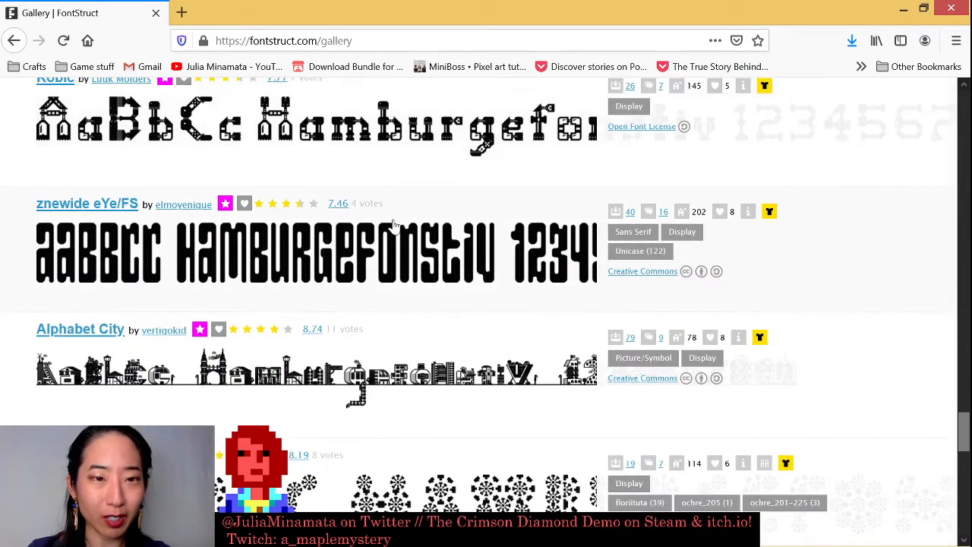
{"action": "scroll", "coordinate": [392, 224], "scroll_direction": "down", "scroll_amount": 11}
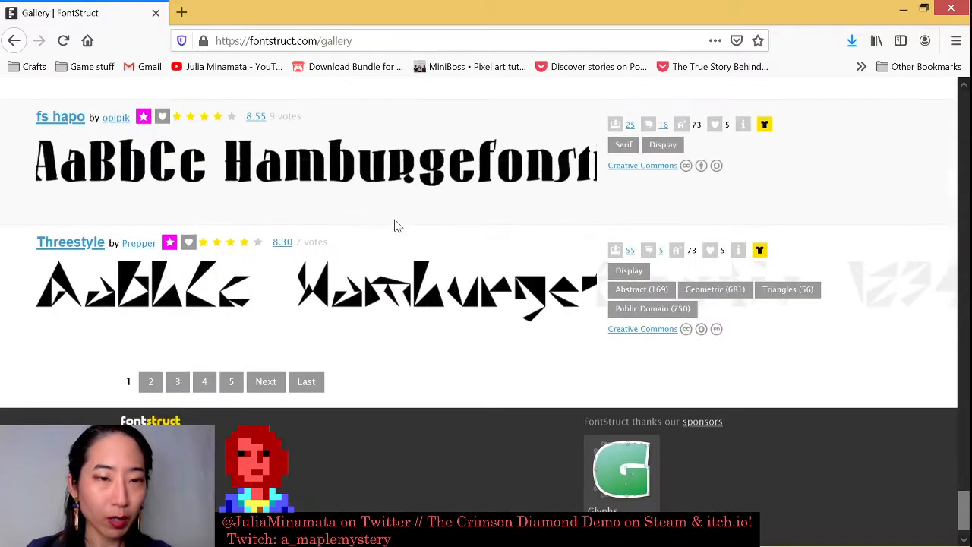
{"action": "scroll", "coordinate": [394, 224], "scroll_direction": "down", "scroll_amount": 1}
{"action": "left_click", "coordinate": [214, 343]}
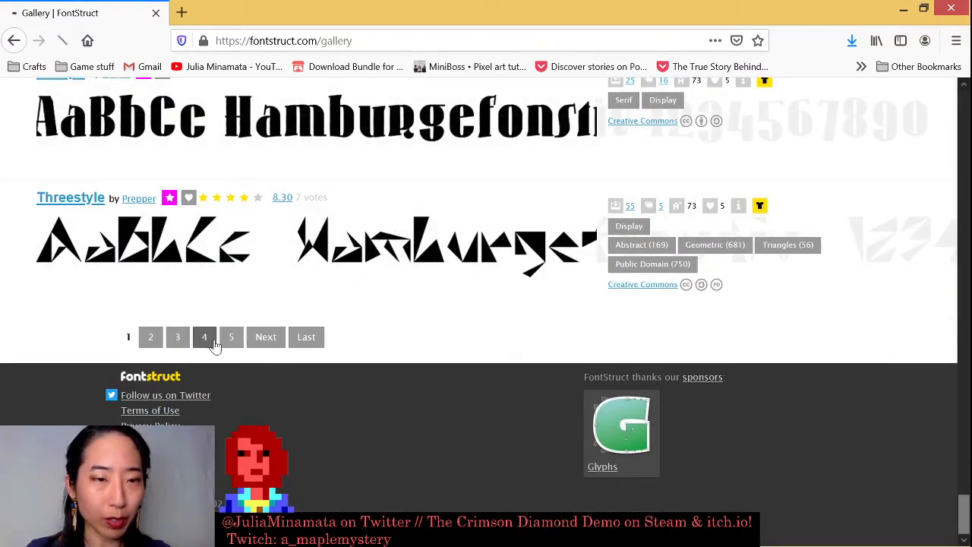
- Skim the first fonts on page 4 of the staff picks, including Womms and ALDRON
{"action": "scroll", "coordinate": [271, 319], "scroll_direction": "down", "scroll_amount": 3}
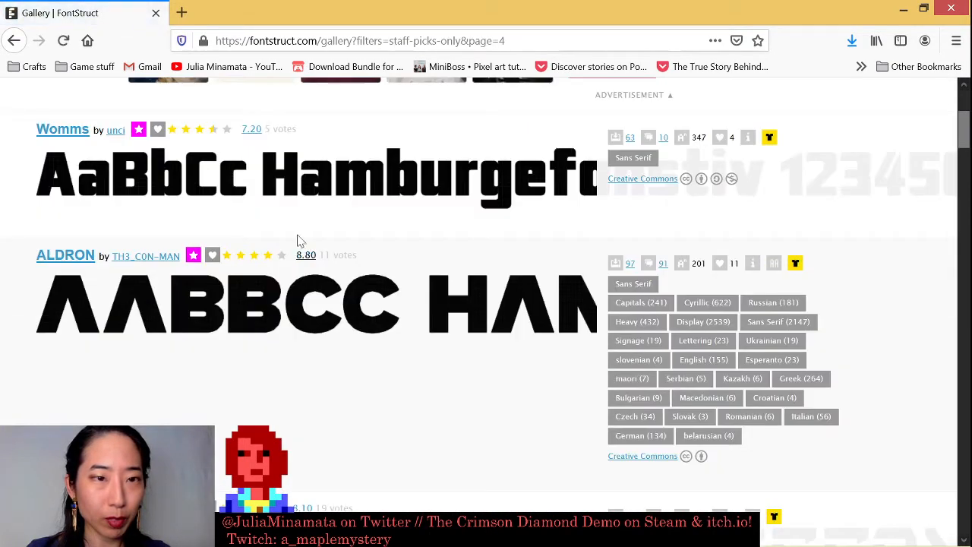
{"action": "scroll", "coordinate": [326, 304], "scroll_direction": "down", "scroll_amount": 5}
{"action": "scroll", "coordinate": [331, 303], "scroll_direction": "up", "scroll_amount": 7}
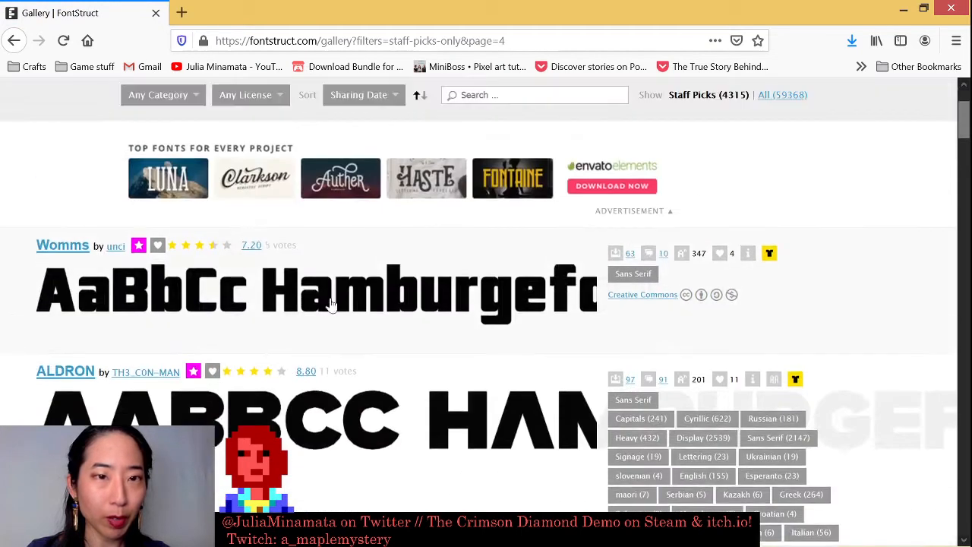
{"action": "scroll", "coordinate": [331, 303], "scroll_direction": "up", "scroll_amount": 3}
- Open the account's own FontStructions list and look over its first entries, starting with TextVenture lower2
{"action": "left_click", "coordinate": [182, 151]}
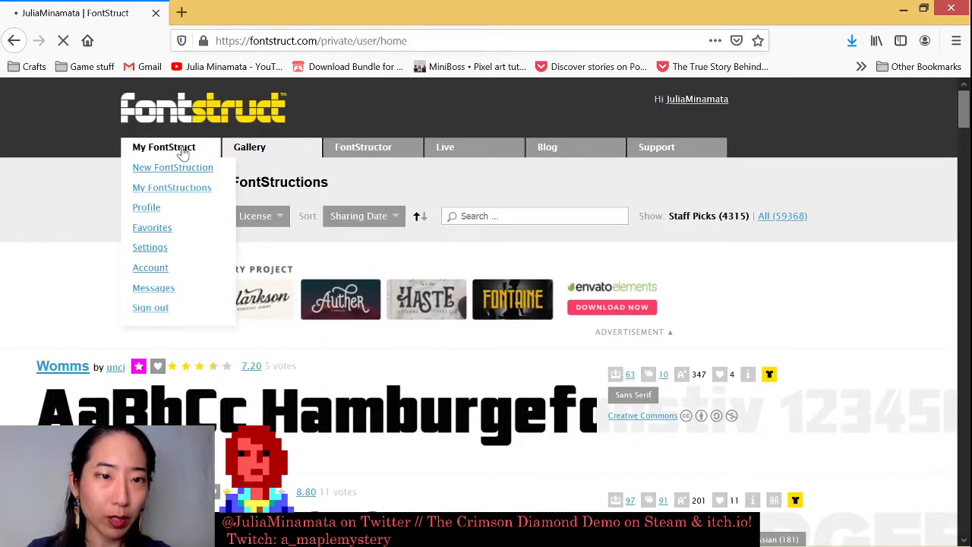
{"action": "scroll", "coordinate": [68, 265], "scroll_direction": "down", "scroll_amount": 2}
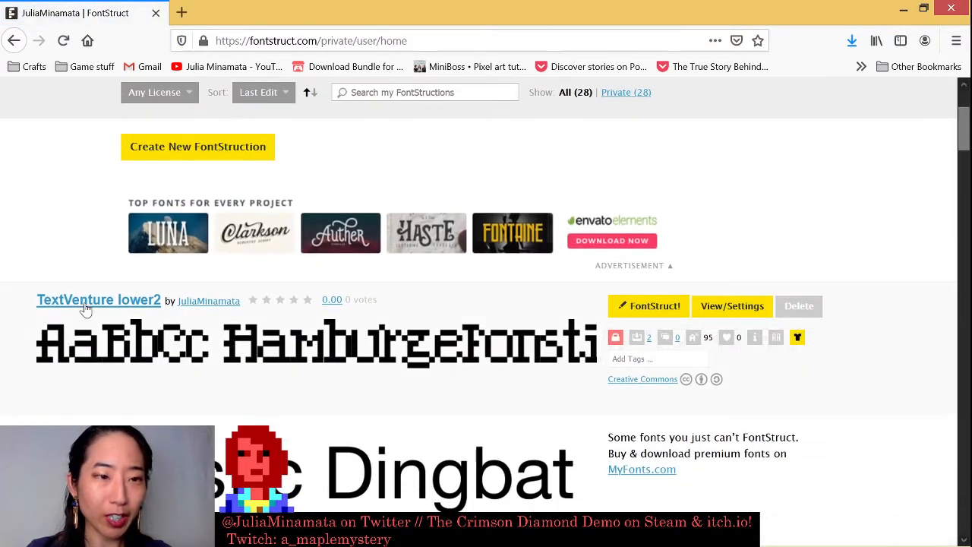
{"action": "scroll", "coordinate": [125, 295], "scroll_direction": "down", "scroll_amount": 1}
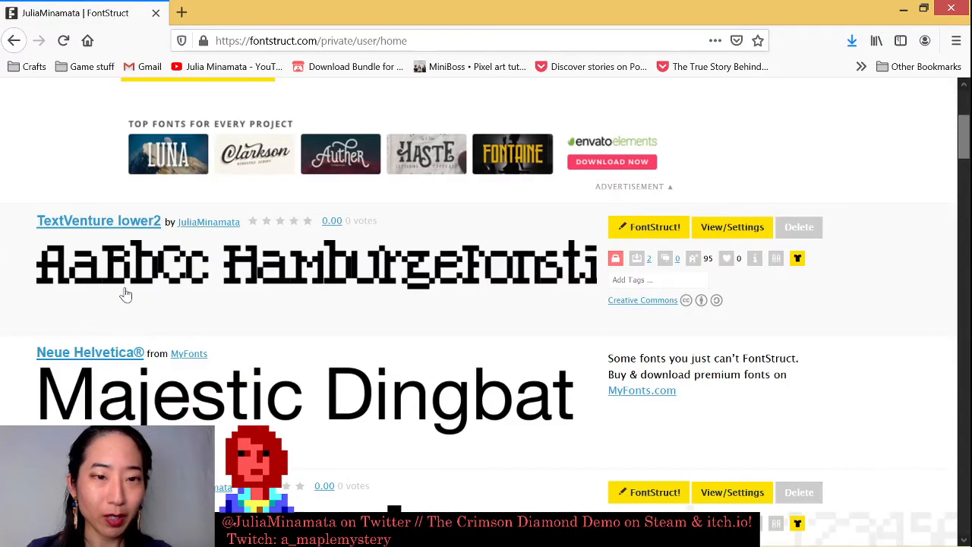
{"action": "scroll", "coordinate": [126, 294], "scroll_direction": "down", "scroll_amount": 2}
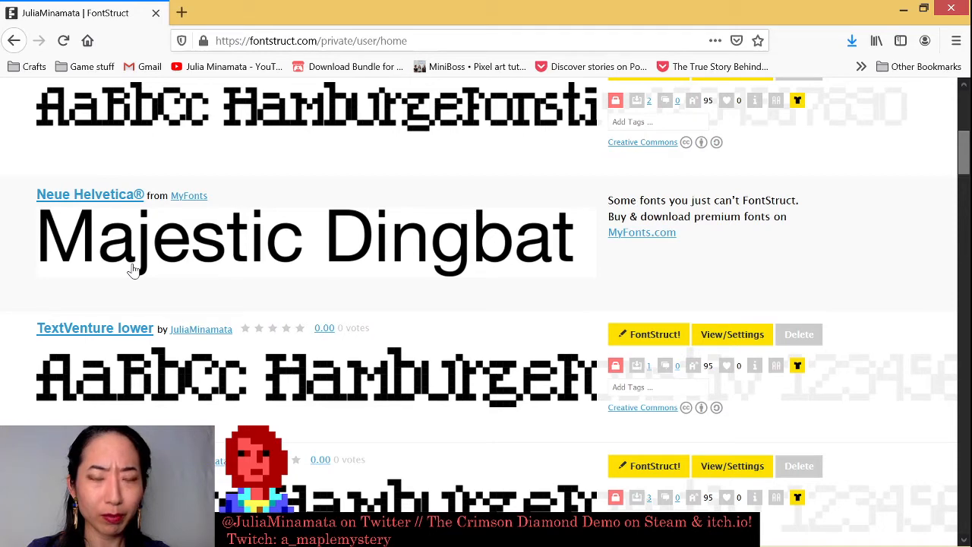
- Look through the Textventure font versions in the list, from TextVentureTaller through Smallest Adventure to textAdventureSmall
{"action": "scroll", "coordinate": [133, 270], "scroll_direction": "down", "scroll_amount": 3}
{"action": "scroll", "coordinate": [135, 273], "scroll_direction": "down", "scroll_amount": 3}
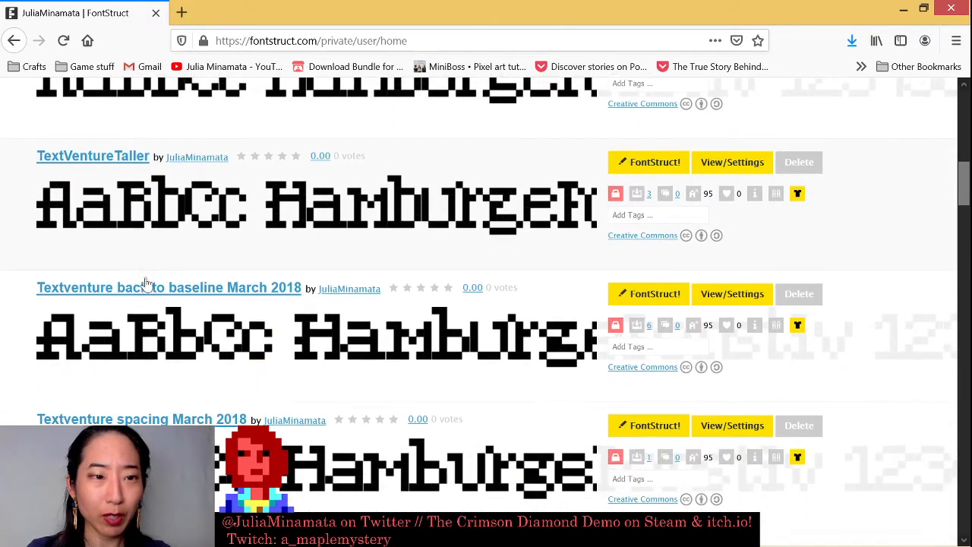
{"action": "scroll", "coordinate": [146, 289], "scroll_direction": "down", "scroll_amount": 1}
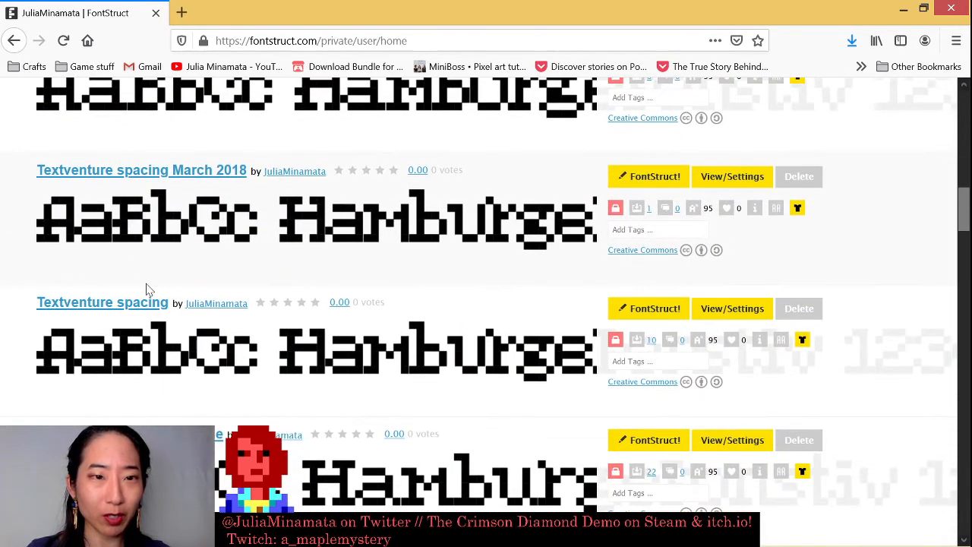
{"action": "scroll", "coordinate": [146, 289], "scroll_direction": "down", "scroll_amount": 5}
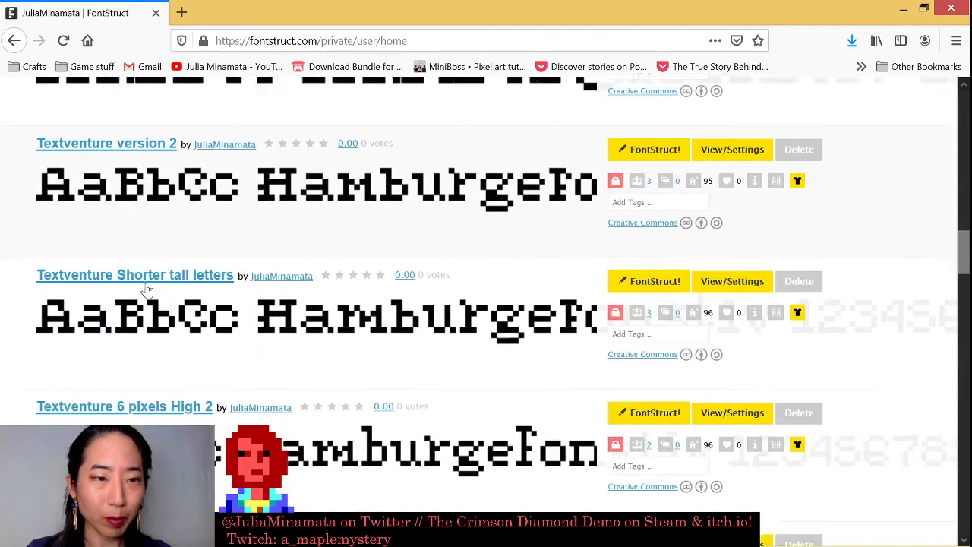
{"action": "scroll", "coordinate": [146, 289], "scroll_direction": "down", "scroll_amount": 9}
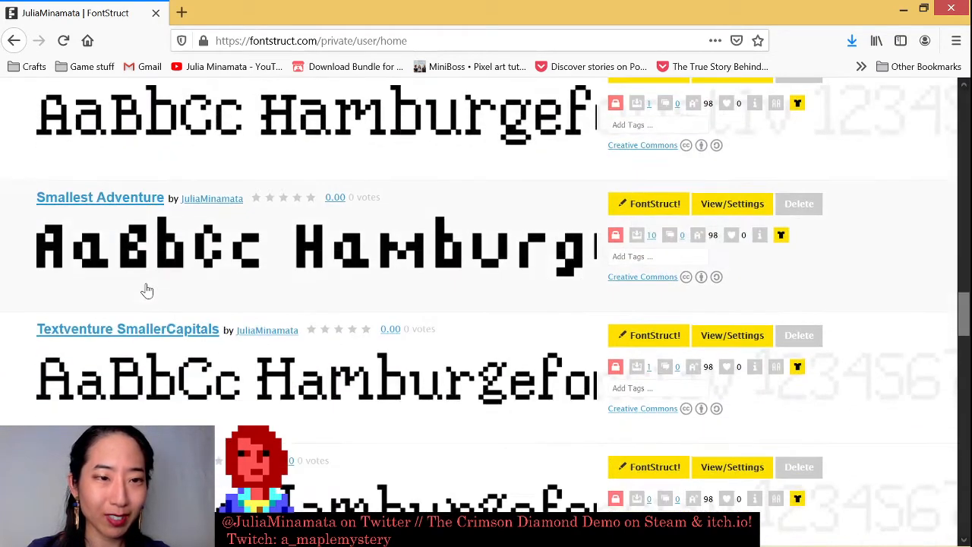
{"action": "scroll", "coordinate": [146, 289], "scroll_direction": "down", "scroll_amount": 7}
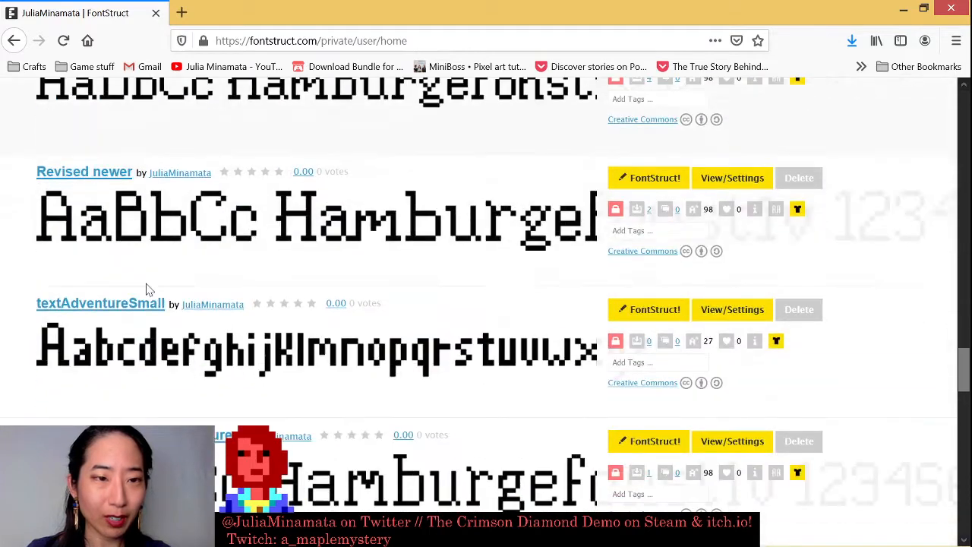
- Examine the list entries from textParser only through the Text Adventure variants to FontLesson, AGS Lesson and Newsleak
{"action": "scroll", "coordinate": [144, 289], "scroll_direction": "up", "scroll_amount": 2}
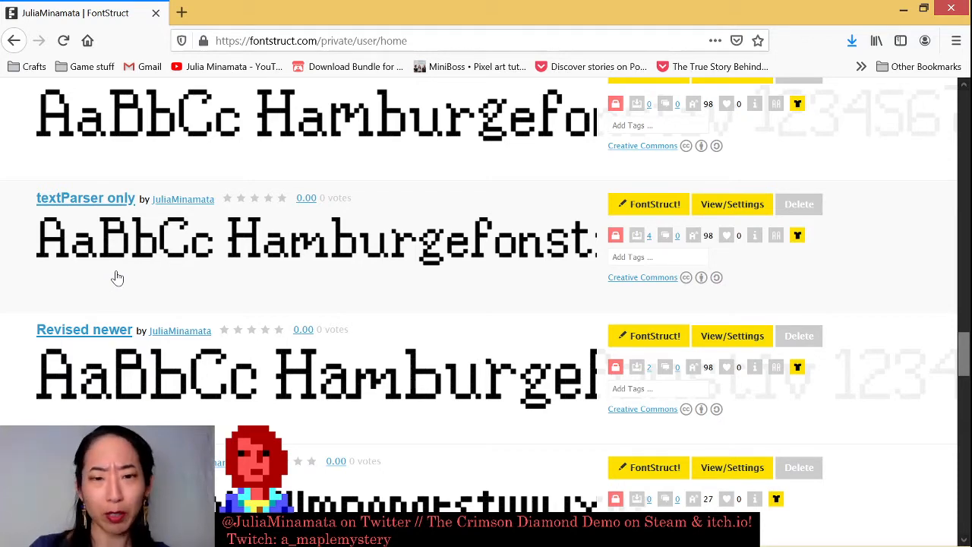
{"action": "scroll", "coordinate": [115, 279], "scroll_direction": "down", "scroll_amount": 3}
{"action": "scroll", "coordinate": [99, 228], "scroll_direction": "down", "scroll_amount": 4}
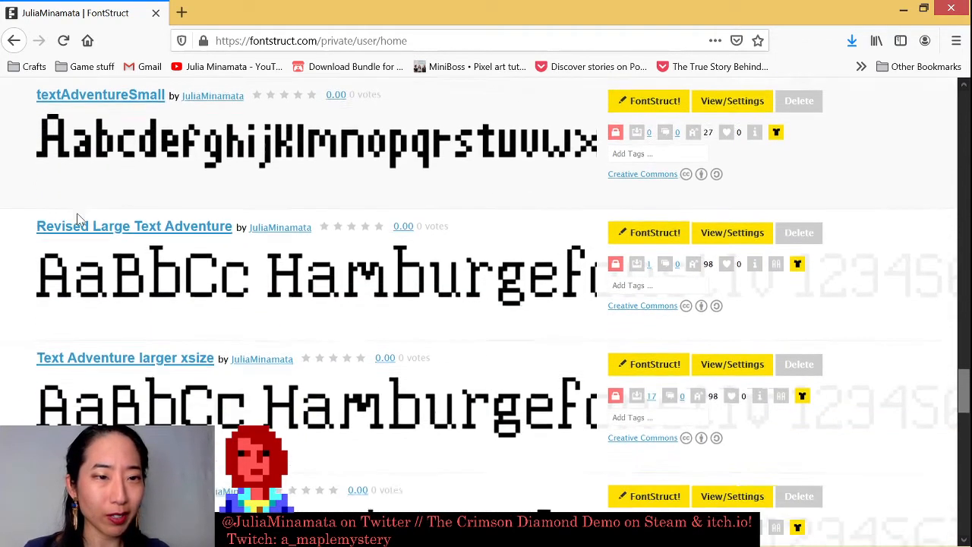
{"action": "scroll", "coordinate": [78, 220], "scroll_direction": "down", "scroll_amount": 1}
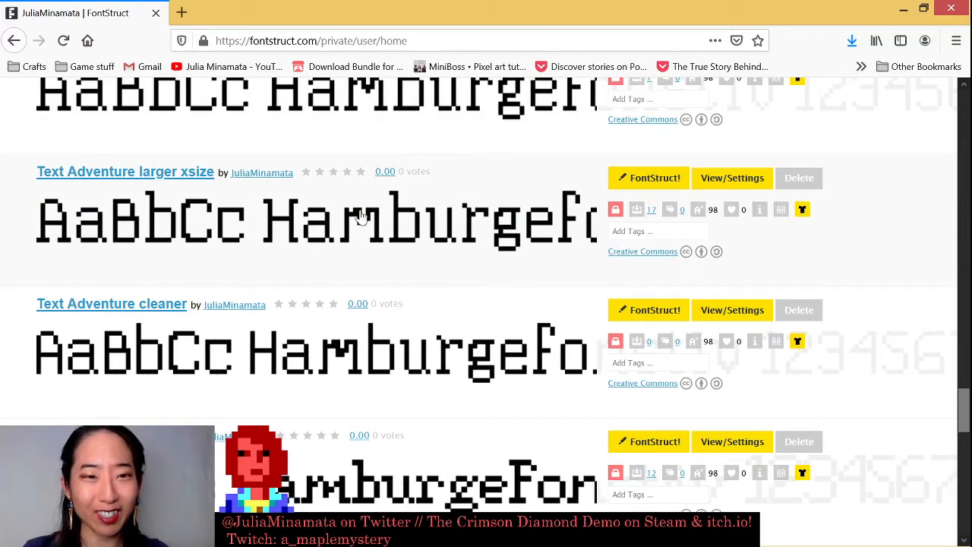
{"action": "scroll", "coordinate": [304, 218], "scroll_direction": "down", "scroll_amount": 3}
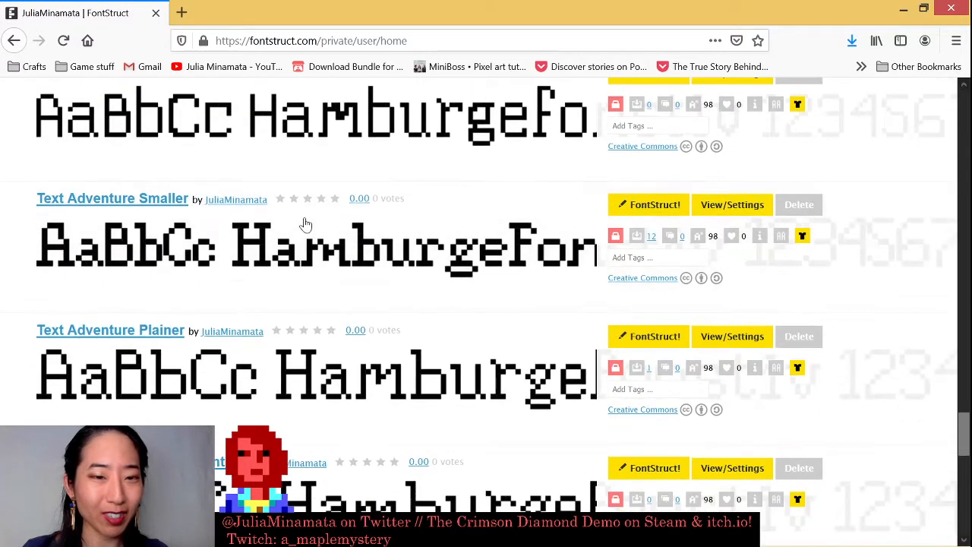
{"action": "scroll", "coordinate": [308, 228], "scroll_direction": "down", "scroll_amount": 2}
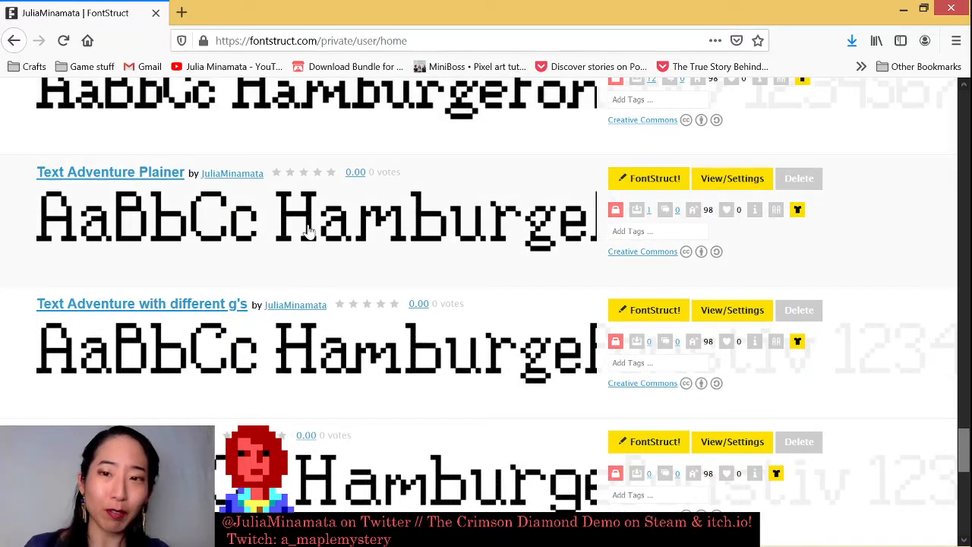
{"action": "scroll", "coordinate": [319, 250], "scroll_direction": "down", "scroll_amount": 8}
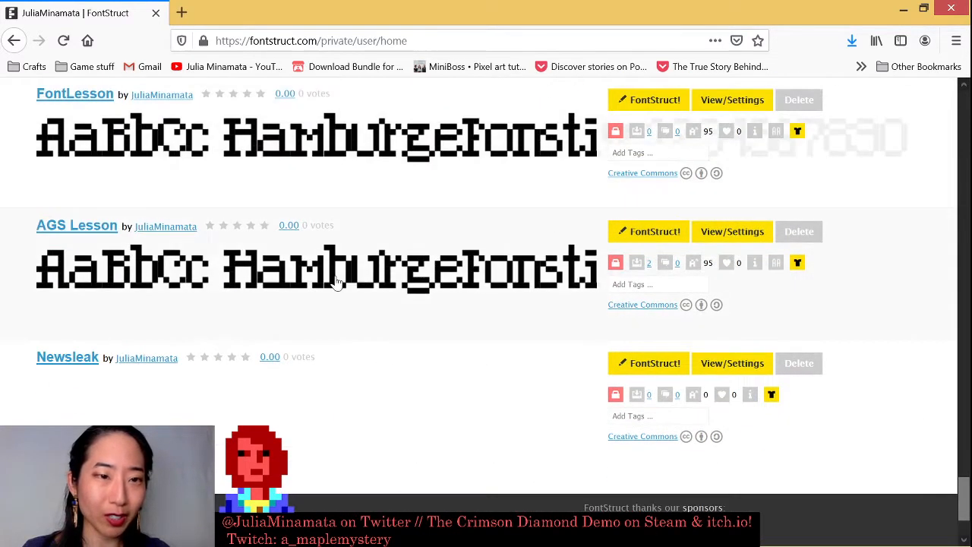
{"action": "scroll", "coordinate": [336, 281], "scroll_direction": "down", "scroll_amount": 2}
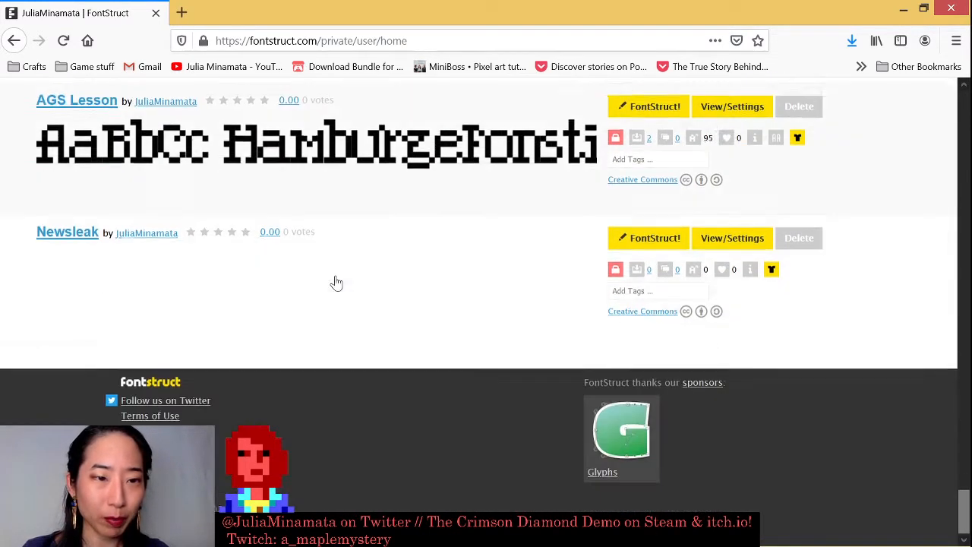
- Open the TextVenture lower2 font's own page and look over its character preview
{"action": "scroll", "coordinate": [336, 282], "scroll_direction": "up", "scroll_amount": 10}
{"action": "scroll", "coordinate": [370, 312], "scroll_direction": "up", "scroll_amount": 10}
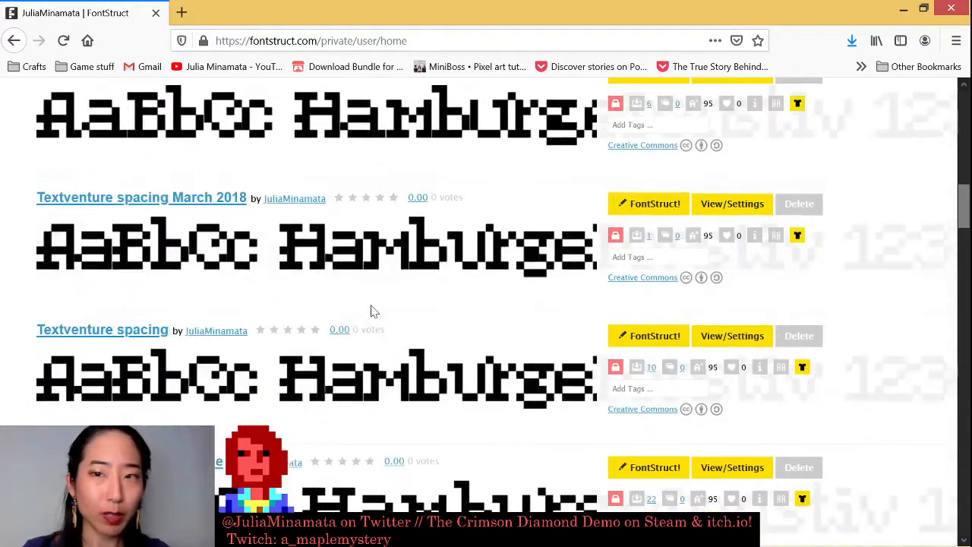
{"action": "scroll", "coordinate": [304, 304], "scroll_direction": "down", "scroll_amount": 2}
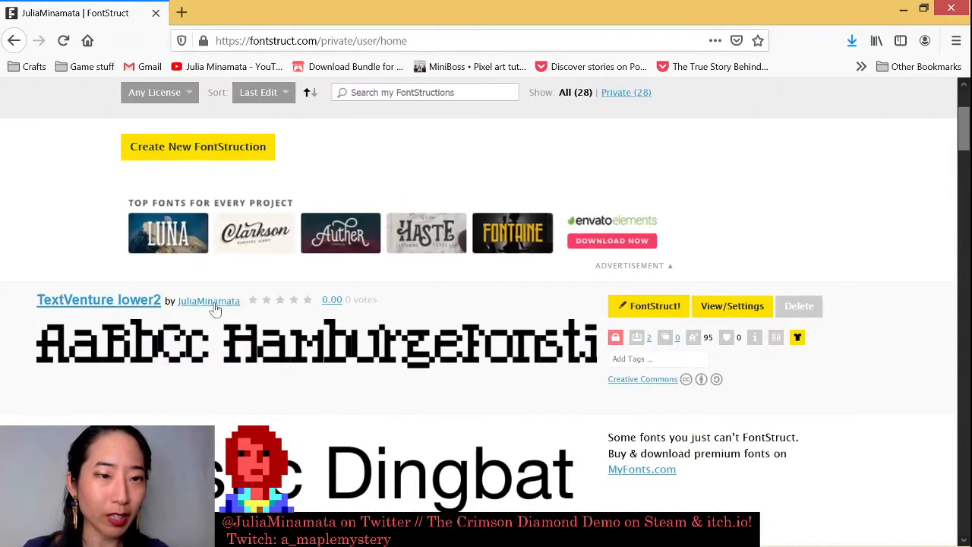
{"action": "left_click", "coordinate": [114, 302]}
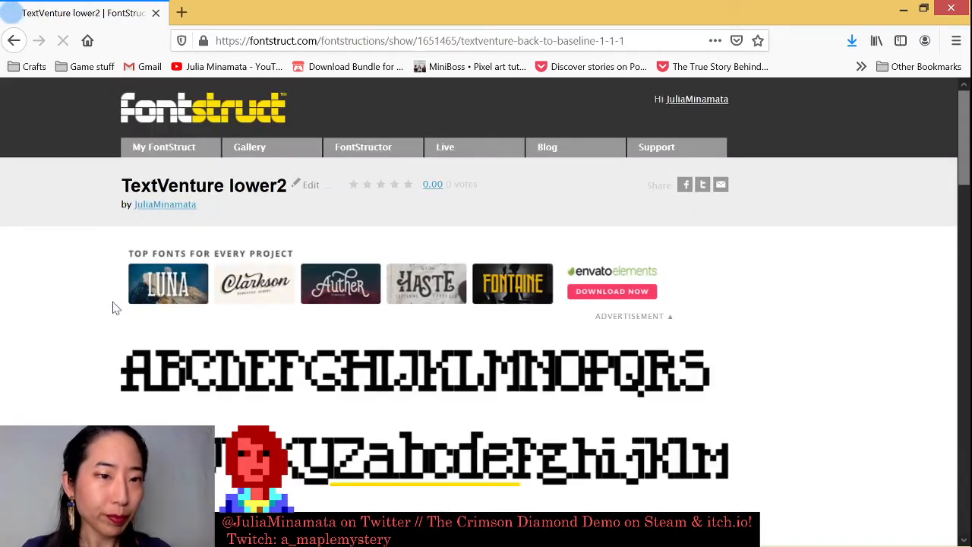
{"action": "scroll", "coordinate": [114, 308], "scroll_direction": "down", "scroll_amount": 2}
{"action": "scroll", "coordinate": [161, 304], "scroll_direction": "down", "scroll_amount": 1}
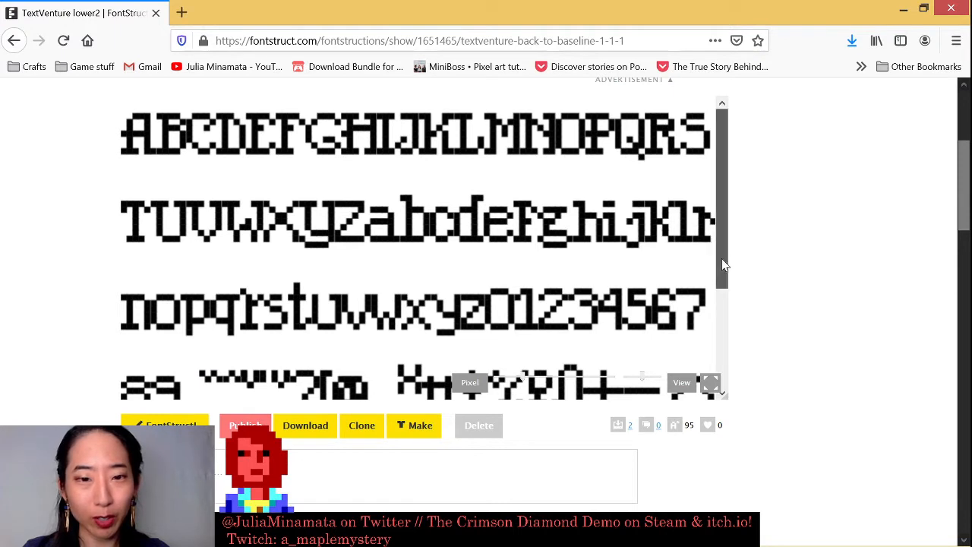
{"action": "left_click_drag", "start_coordinate": [721, 258], "coordinate": [693, 230]}
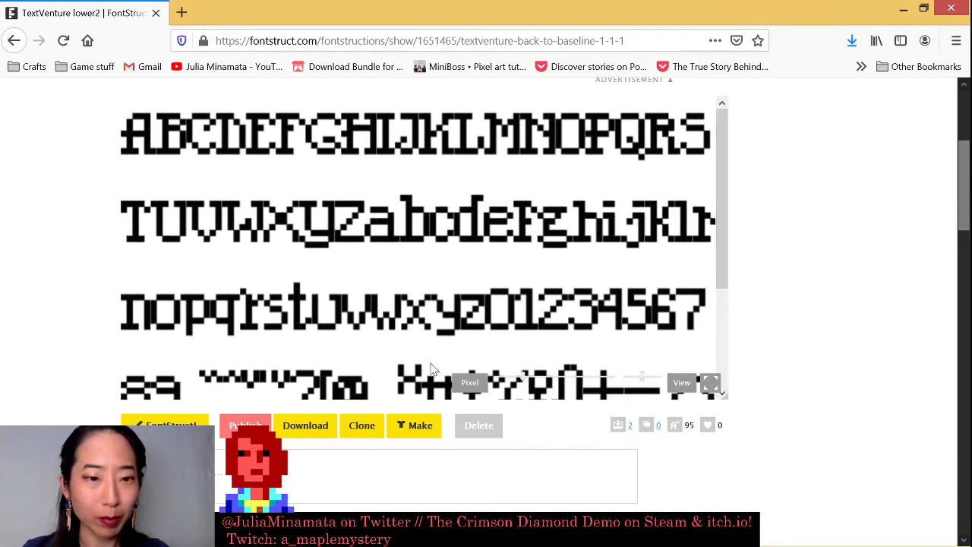
- Open TextVenture lower2 in the FontStructor editor and fit the browser into a smaller window over the AGS Editor
{"action": "left_click", "coordinate": [173, 425]}
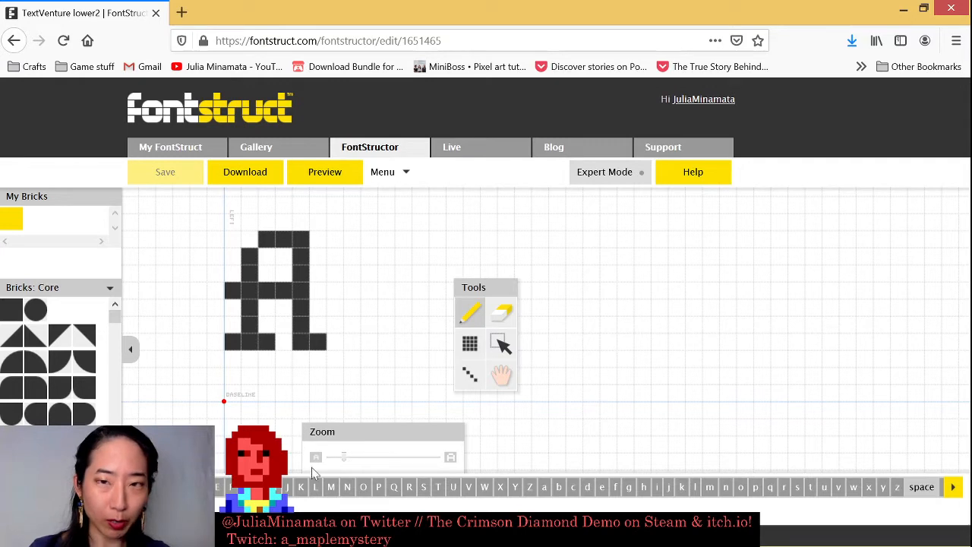
{"action": "left_click", "coordinate": [926, 8]}
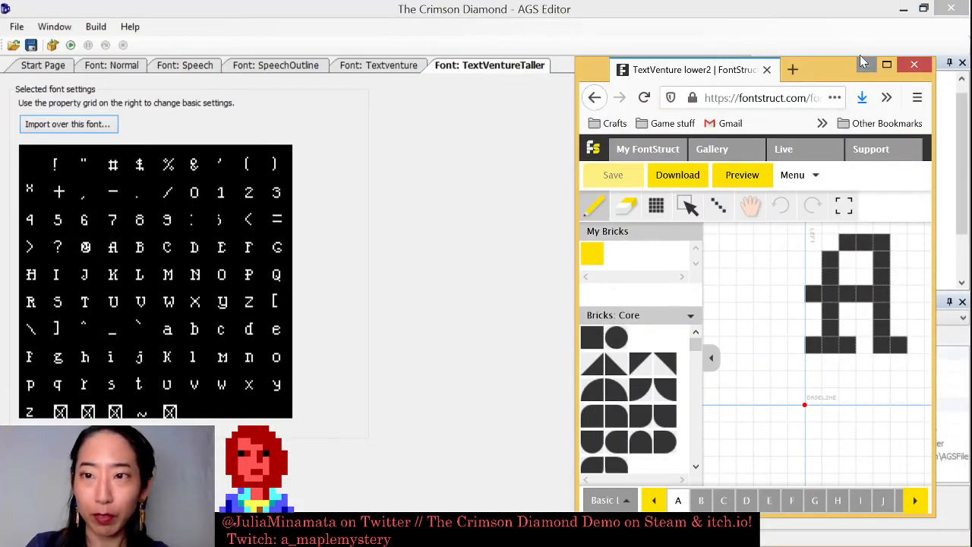
{"action": "left_click_drag", "start_coordinate": [866, 64], "coordinate": [395, 19]}
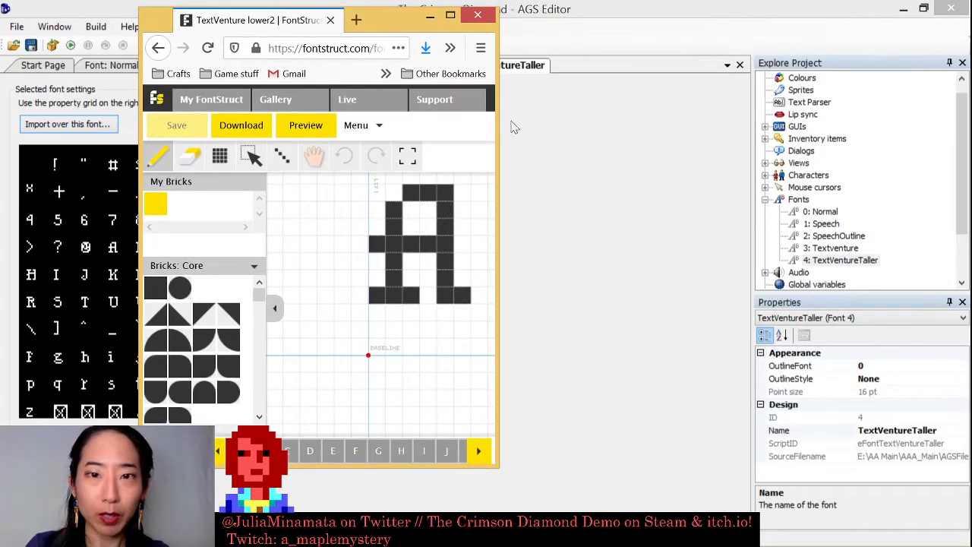
{"action": "left_click_drag", "start_coordinate": [495, 123], "coordinate": [900, 138]}
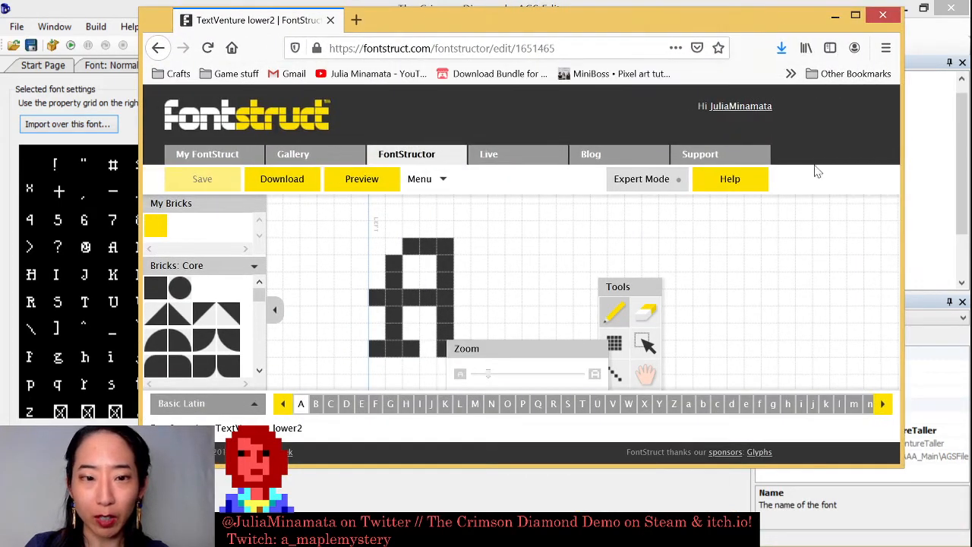
{"action": "left_click_drag", "start_coordinate": [562, 25], "coordinate": [526, 24]}
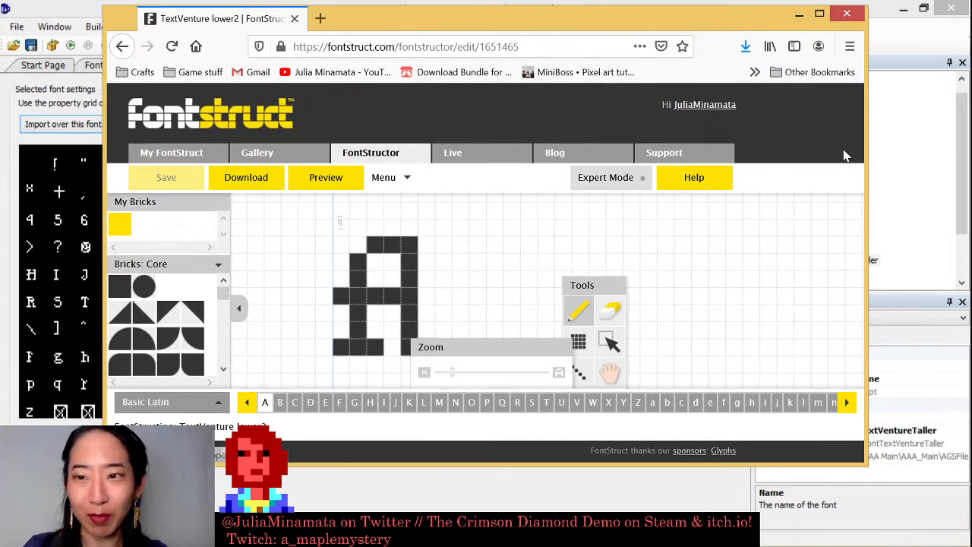
{"action": "left_click_drag", "start_coordinate": [868, 120], "coordinate": [875, 120]}
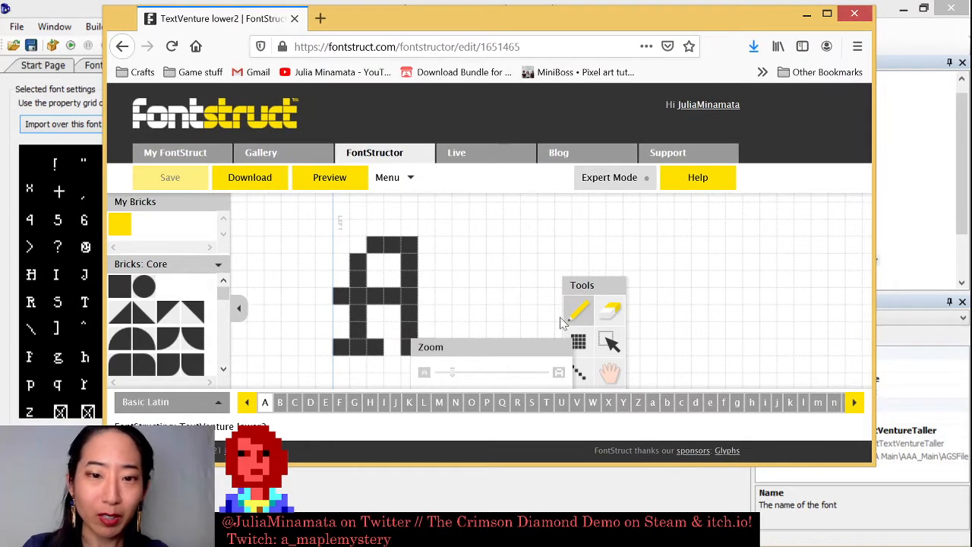
- Move the Zoom and Tools palettes clear of the letter A and enlarge the glyph view slightly
{"action": "left_click_drag", "start_coordinate": [476, 342], "coordinate": [544, 206]}
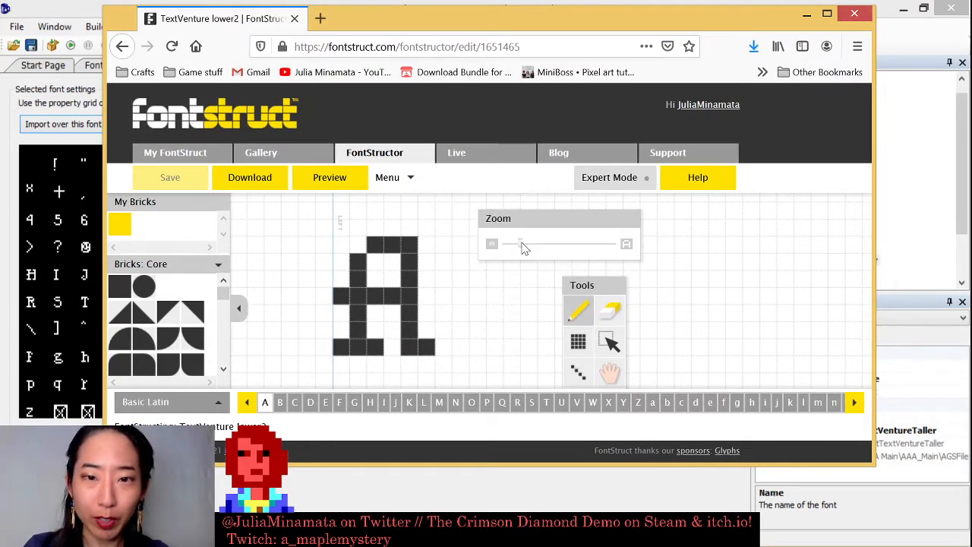
{"action": "left_click_drag", "start_coordinate": [521, 244], "coordinate": [526, 250]}
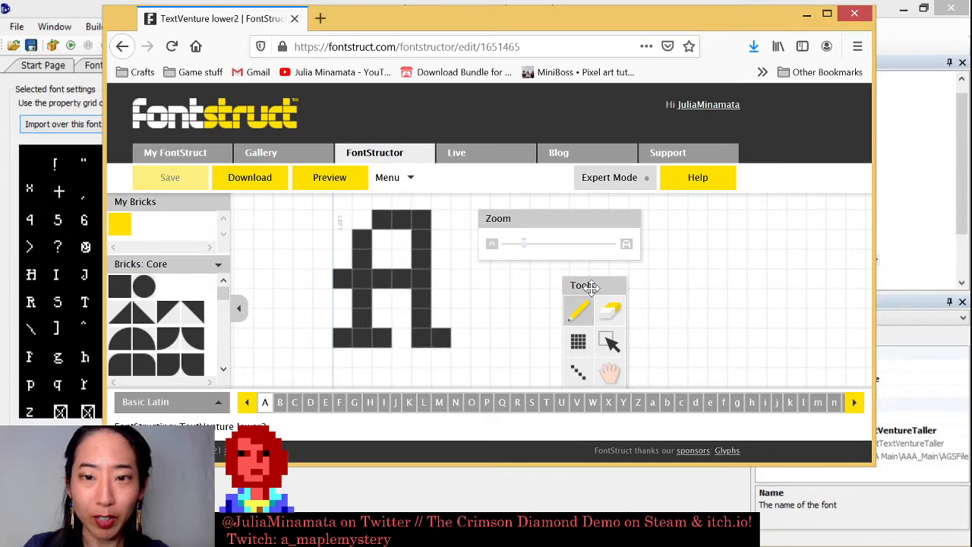
{"action": "left_click_drag", "start_coordinate": [581, 285], "coordinate": [673, 223]}
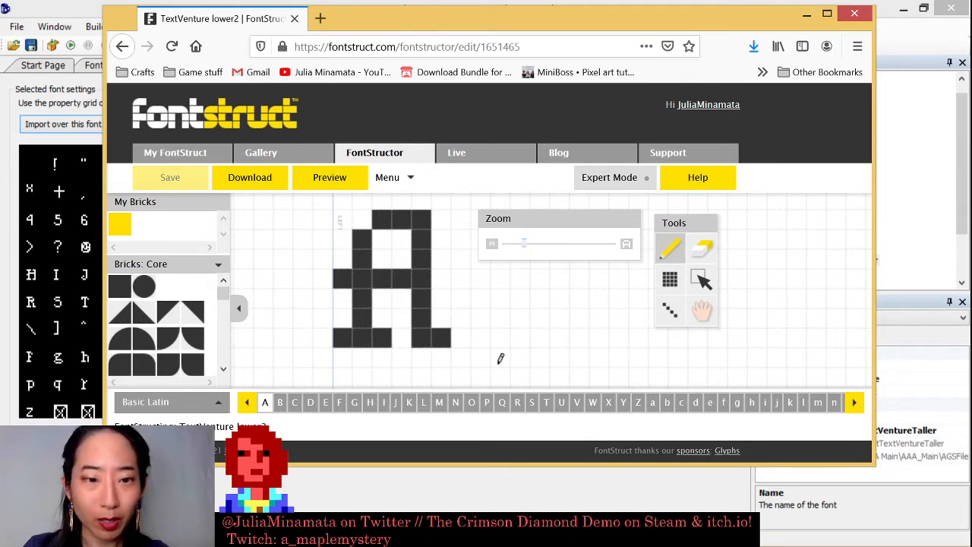
- Look through the font's glyph drawings, including capitals B to W, the comma and lowercase z
{"action": "left_click", "coordinate": [279, 403]}
{"action": "left_click", "coordinate": [310, 402]}
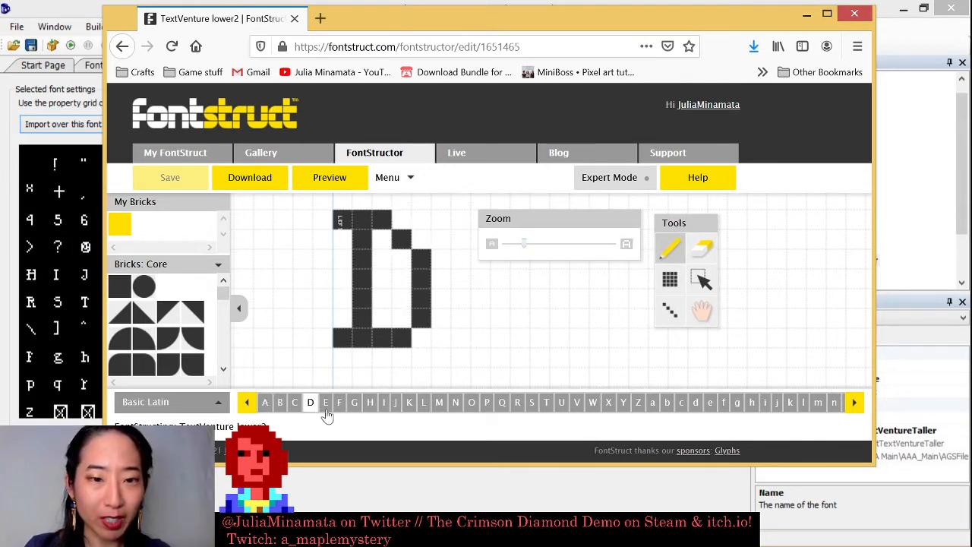
{"action": "left_click", "coordinate": [339, 402]}
{"action": "left_click", "coordinate": [438, 404]}
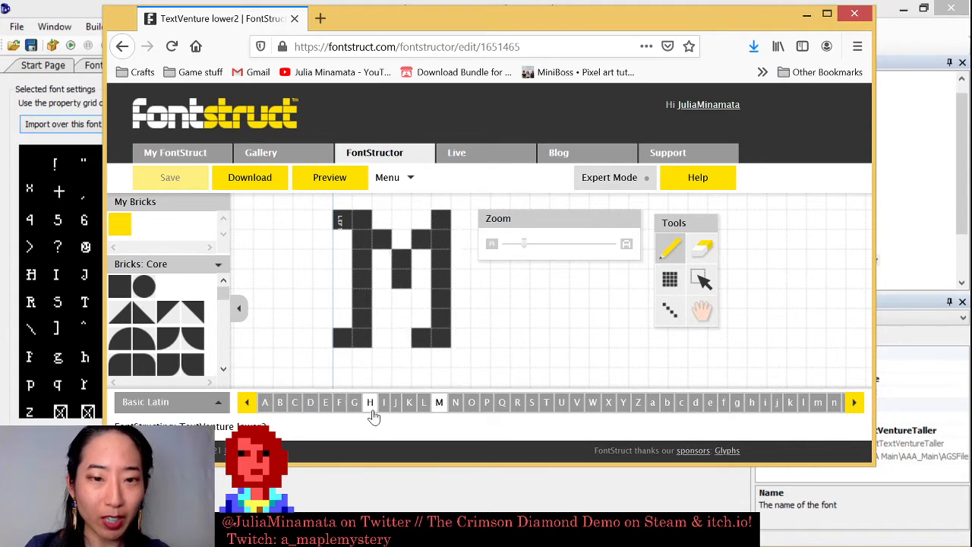
{"action": "left_click", "coordinate": [370, 404]}
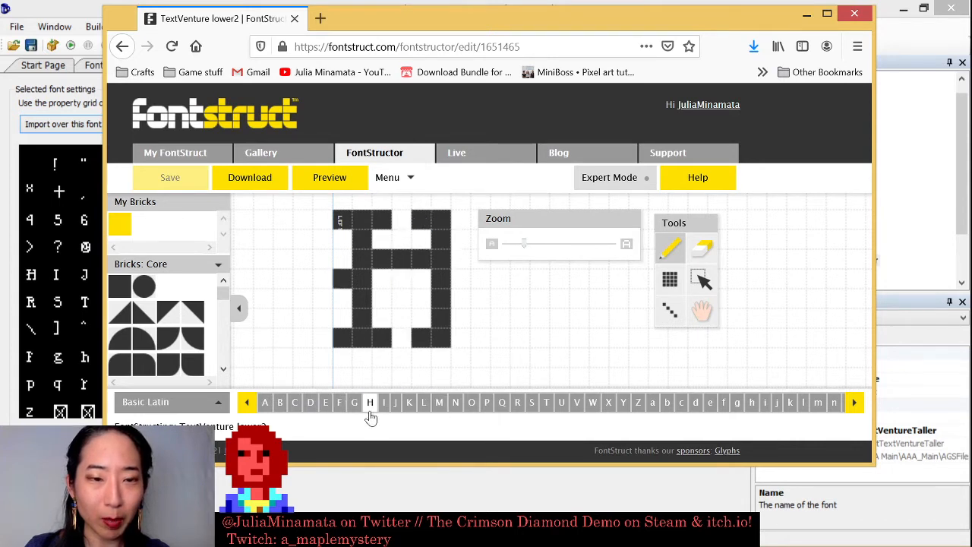
{"action": "left_click", "coordinate": [608, 402]}
{"action": "left_click", "coordinate": [593, 402]}
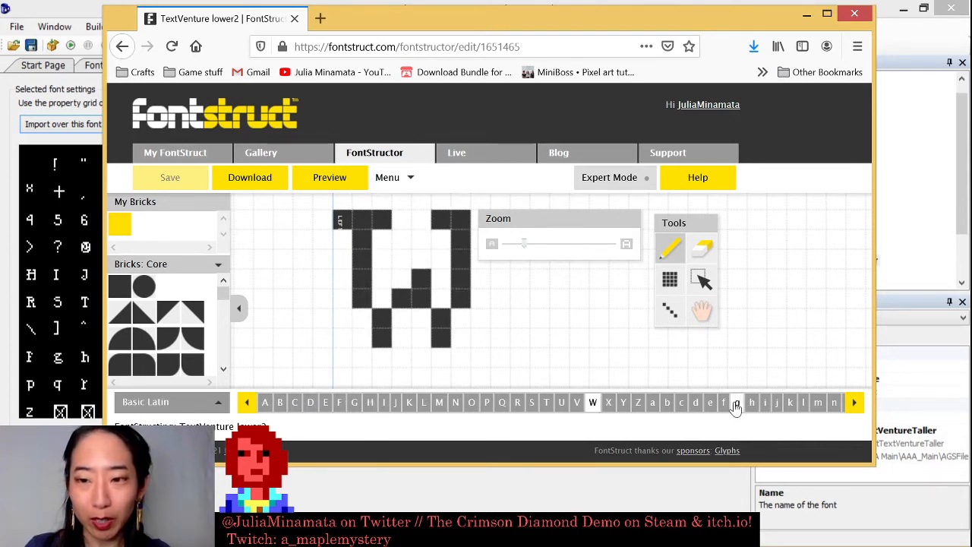
{"action": "left_click", "coordinate": [854, 402]}
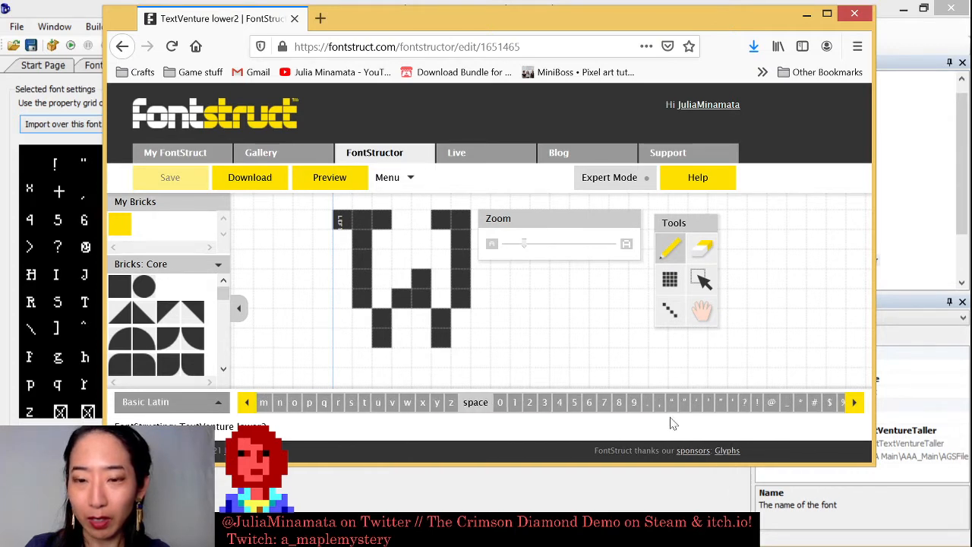
{"action": "left_click", "coordinate": [658, 403]}
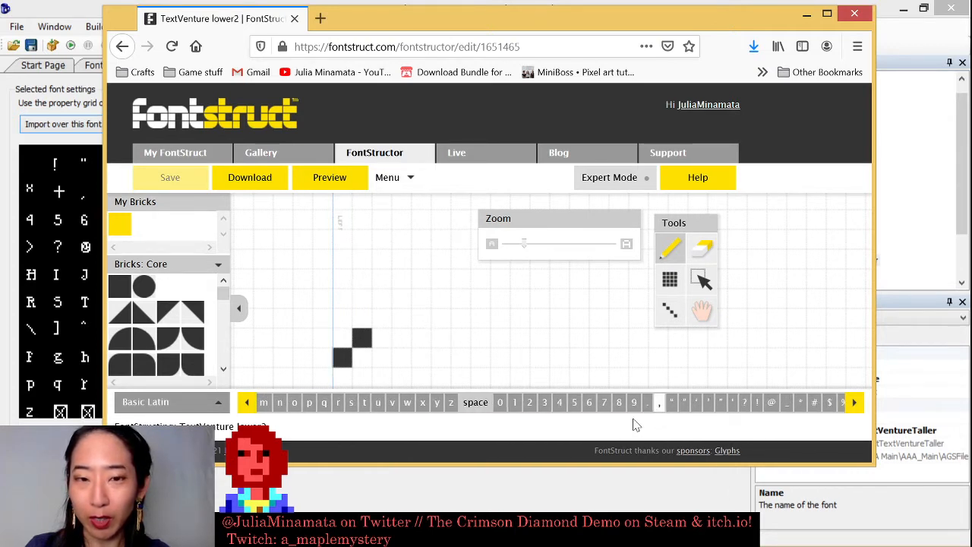
{"action": "left_click", "coordinate": [452, 404]}
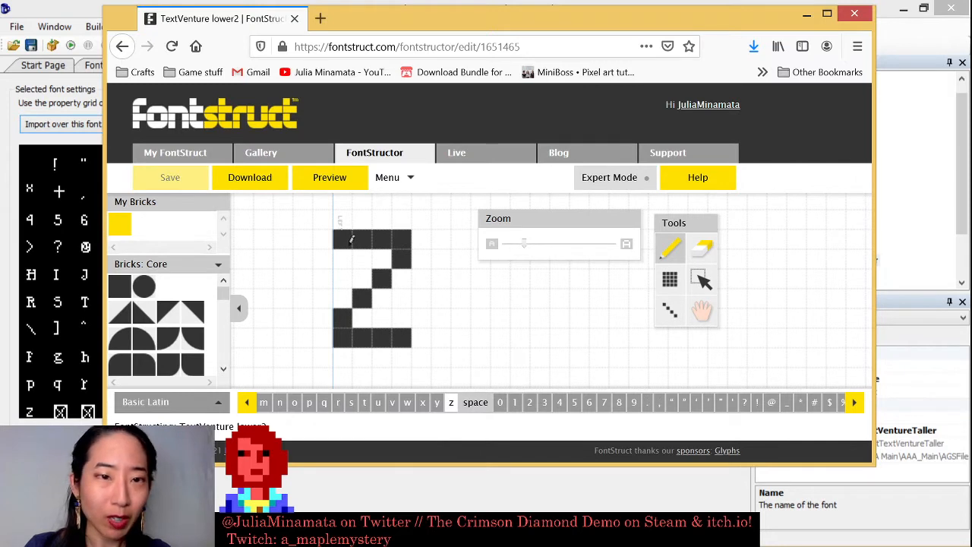
- Preview the font with the text "Testing one, two, three", set the global letter spacing to 1.03, and return to the glyph editor
{"action": "left_click", "coordinate": [337, 186]}
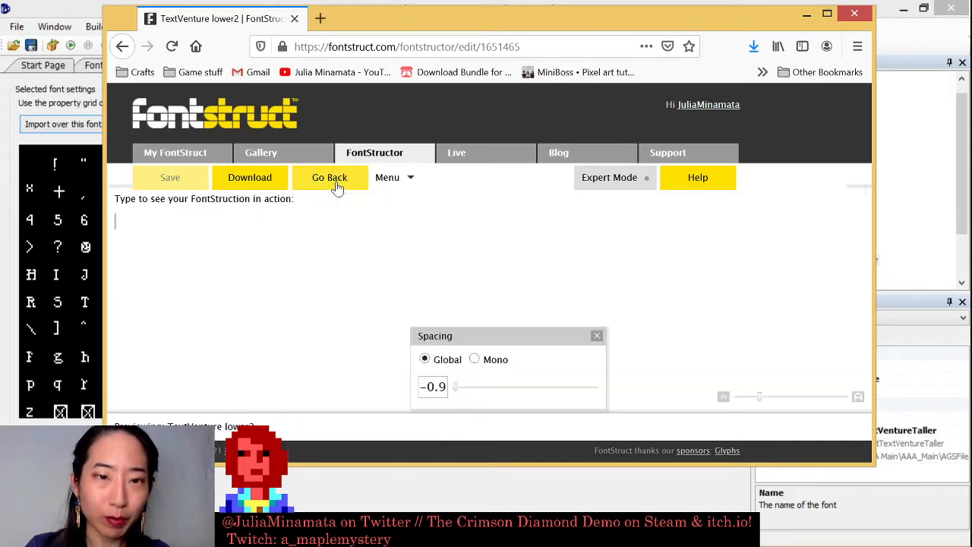
{"action": "type", "text": "T"}
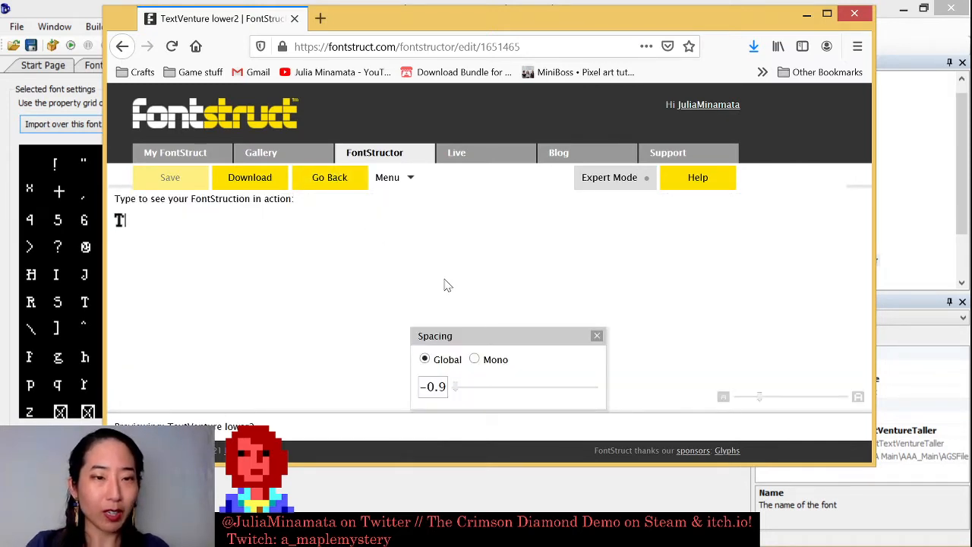
{"action": "type", "text": "esting one, t"}
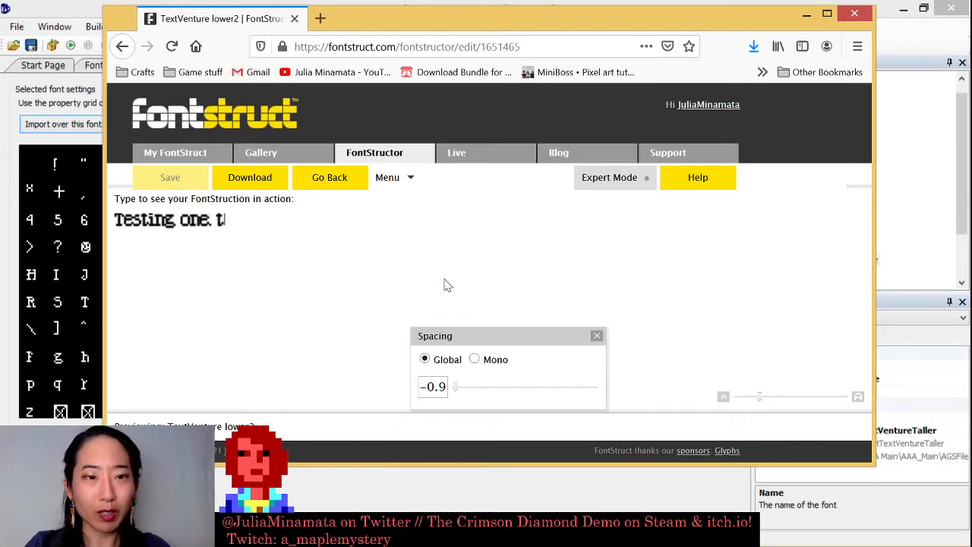
{"action": "type", "text": "wo, three"}
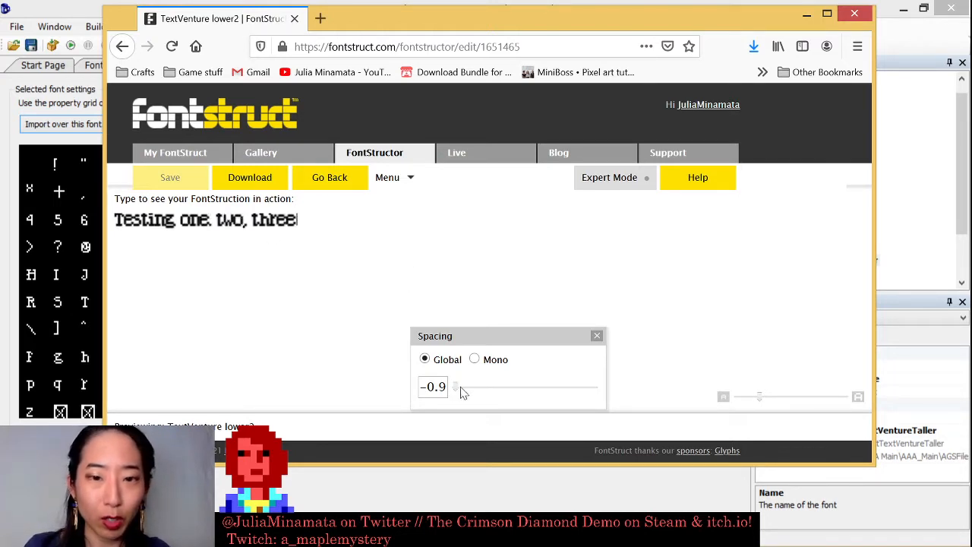
{"action": "mouse_move", "coordinate": [455, 391]}
{"action": "left_mouse_down"}
{"action": "mouse_move", "coordinate": [480, 391]}
{"action": "mouse_move", "coordinate": [455, 387]}
{"action": "mouse_move", "coordinate": [468, 387]}
{"action": "left_mouse_up"}
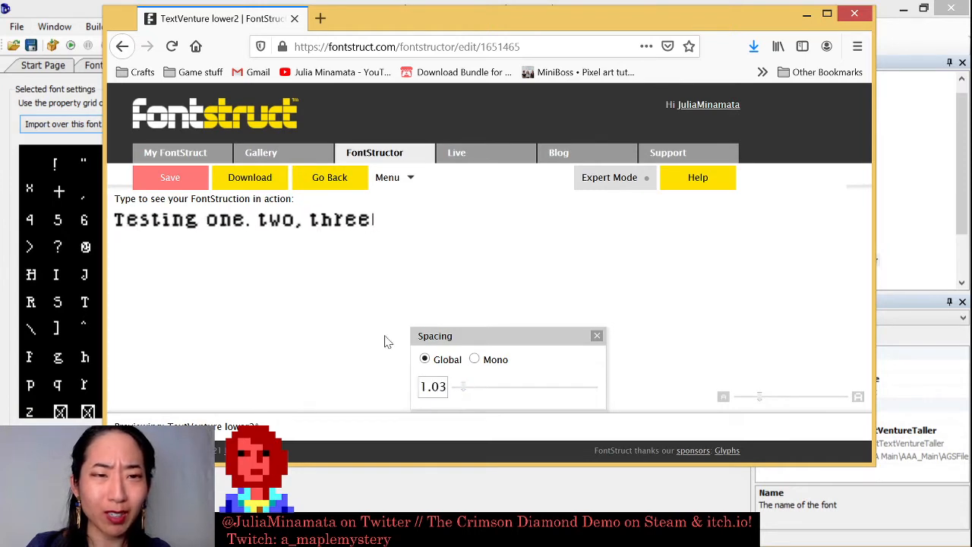
{"action": "left_click", "coordinate": [333, 183]}
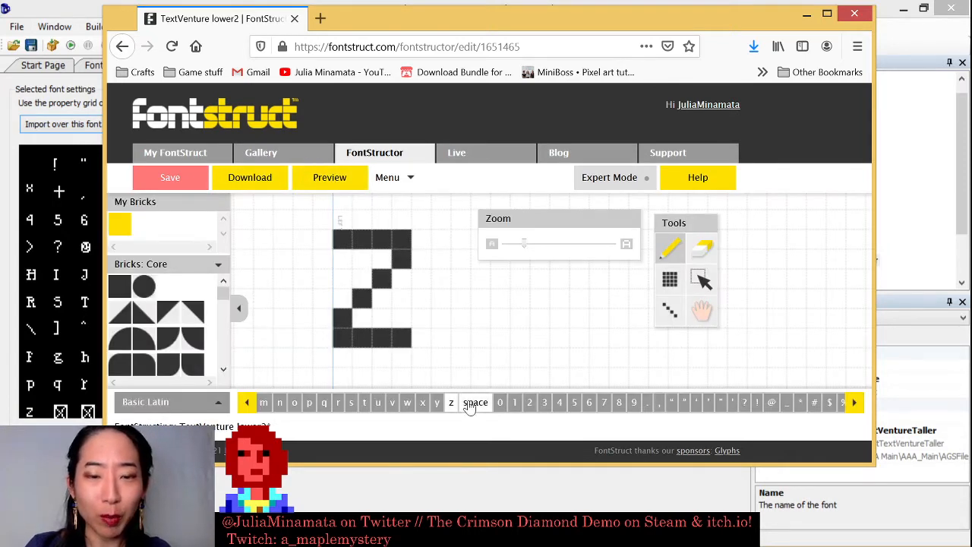
- Draw an L-shaped stroke of square bricks with a downward hook beside the lowercase z
{"action": "left_click", "coordinate": [247, 402]}
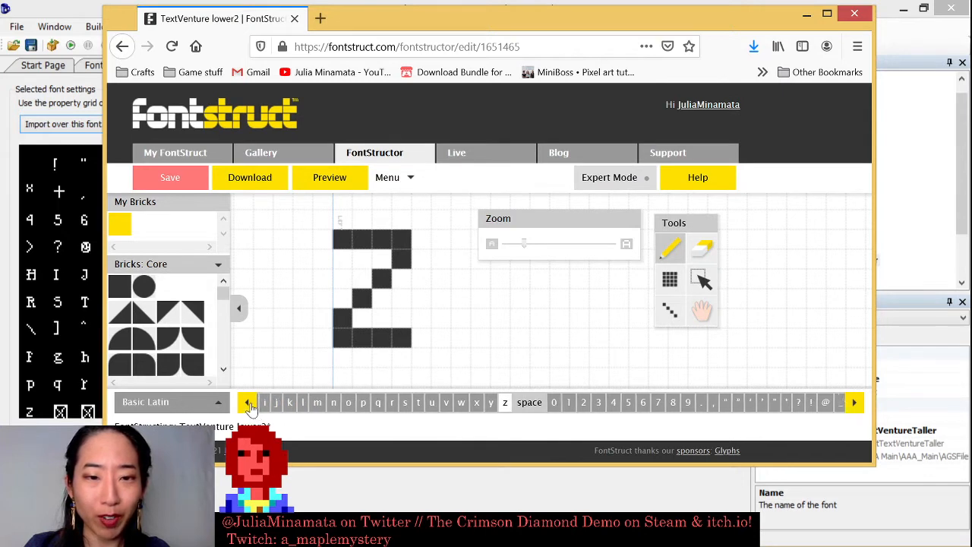
{"action": "left_click", "coordinate": [248, 402]}
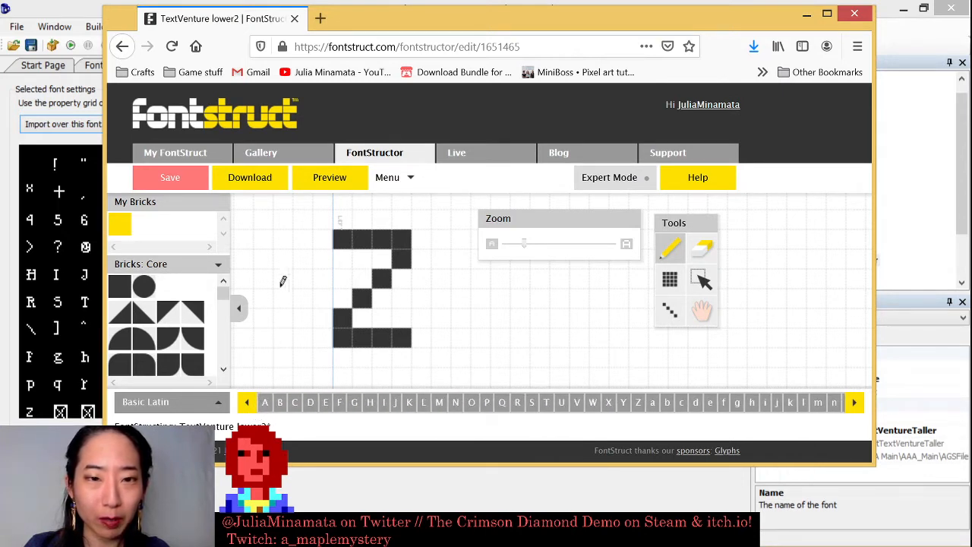
{"action": "left_click", "coordinate": [446, 236]}
{"action": "left_click", "coordinate": [451, 258]}
{"action": "left_click", "coordinate": [447, 238]}
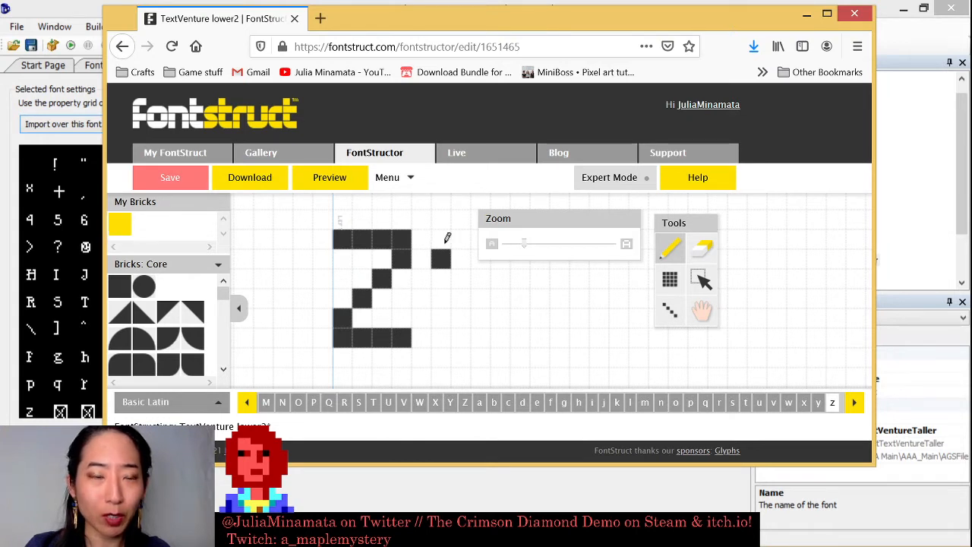
{"action": "left_click", "coordinate": [447, 237]}
{"action": "left_click", "coordinate": [440, 240]}
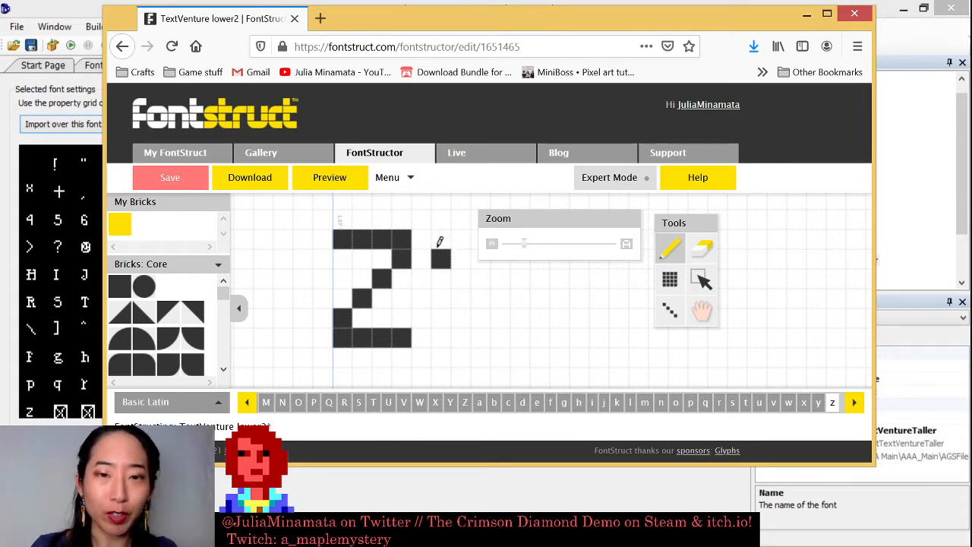
{"action": "left_click", "coordinate": [440, 238]}
{"action": "left_click", "coordinate": [443, 256]}
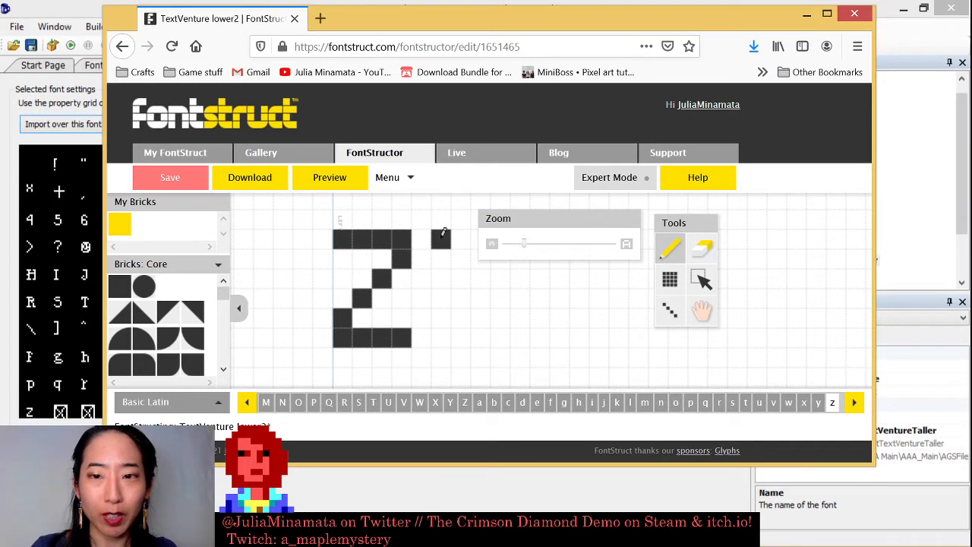
{"action": "mouse_move", "coordinate": [443, 235]}
{"action": "left_mouse_down"}
{"action": "mouse_move", "coordinate": [433, 335]}
{"action": "mouse_move", "coordinate": [491, 340]}
{"action": "left_mouse_up"}
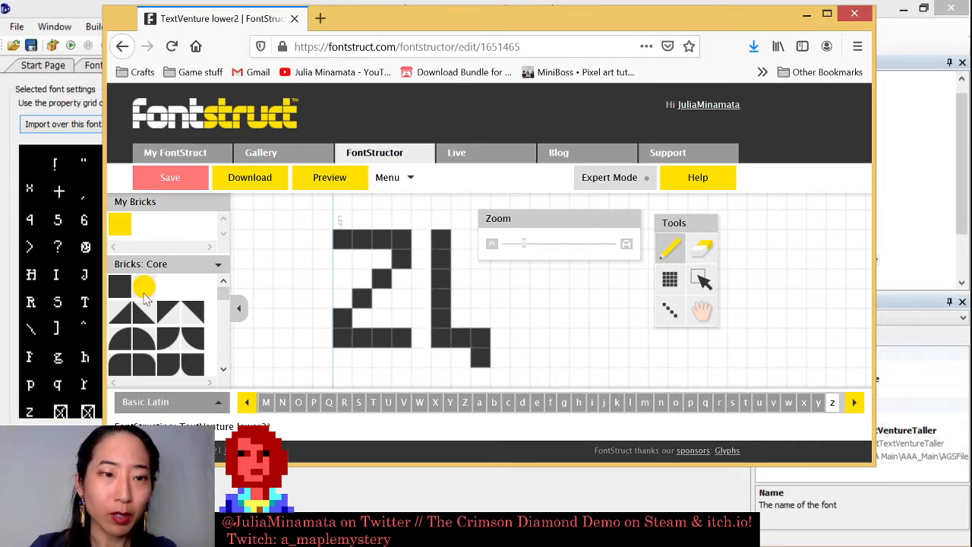
- Place one square brick and three circle bricks in front of the lowercase z
{"action": "left_click", "coordinate": [304, 238]}
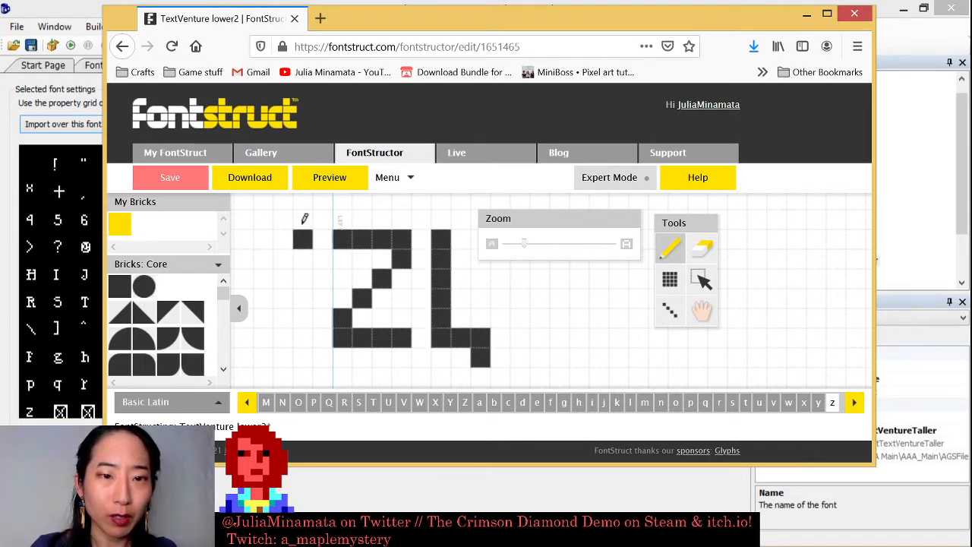
{"action": "left_click", "coordinate": [144, 286]}
{"action": "left_click", "coordinate": [304, 273]}
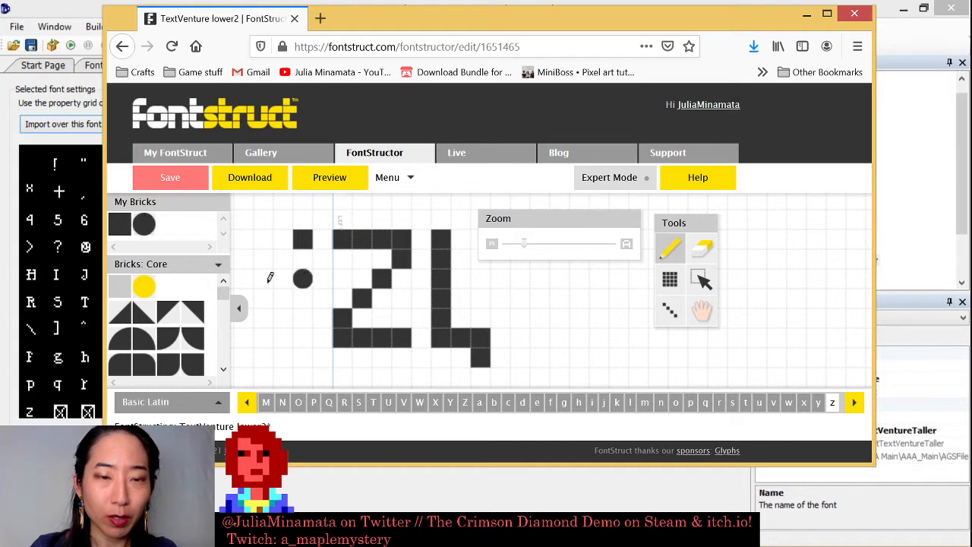
{"action": "left_click", "coordinate": [263, 279]}
{"action": "left_click", "coordinate": [282, 259]}
- Place three diagonal triangle bricks above the hook of the L-shaped stroke
{"action": "left_click", "coordinate": [193, 313]}
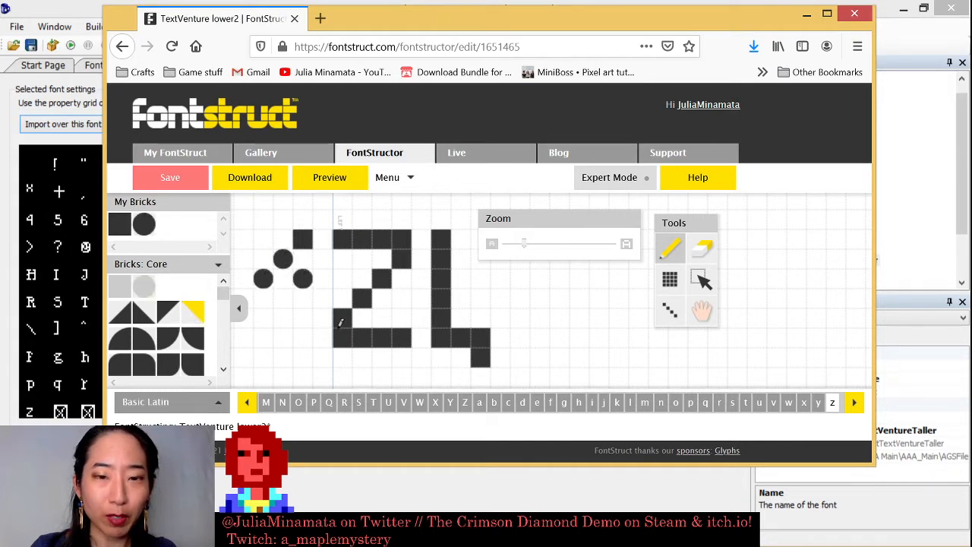
{"action": "left_click", "coordinate": [486, 295]}
{"action": "left_click", "coordinate": [504, 315]}
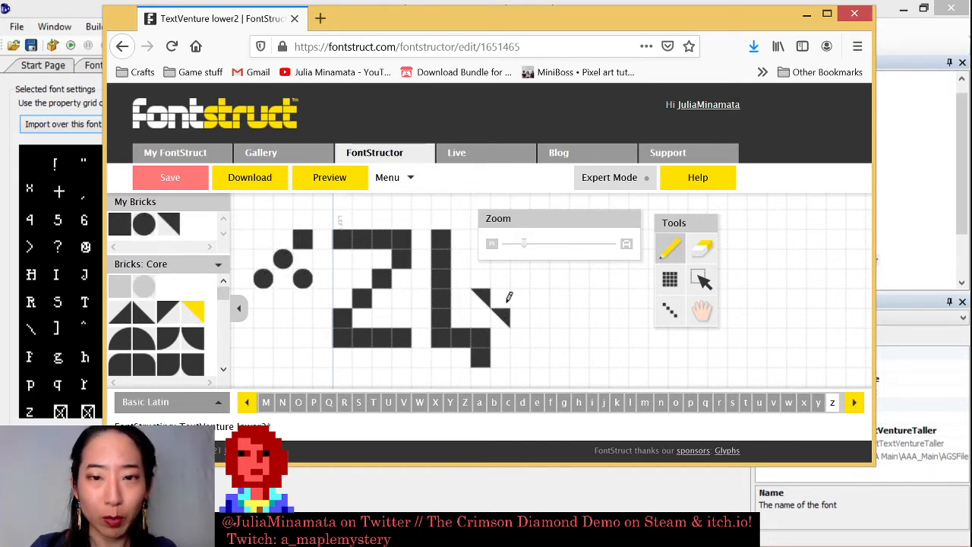
{"action": "left_click", "coordinate": [505, 294]}
- Build a curved stroke from one Round Corner 2 brick and four bricks of the opposite rounded corner beyond the triangles
{"action": "left_click", "coordinate": [144, 335]}
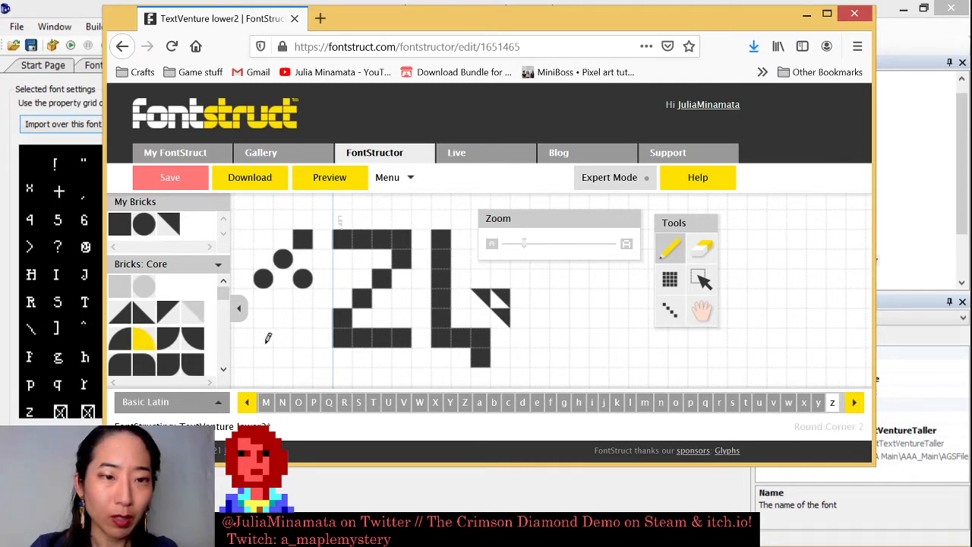
{"action": "left_click", "coordinate": [560, 304]}
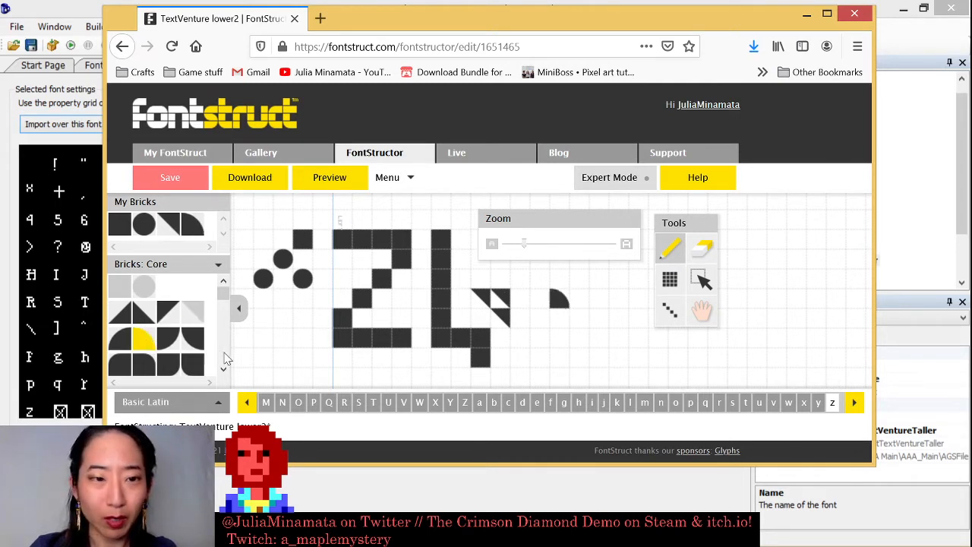
{"action": "left_click", "coordinate": [192, 337]}
{"action": "left_click", "coordinate": [545, 299]}
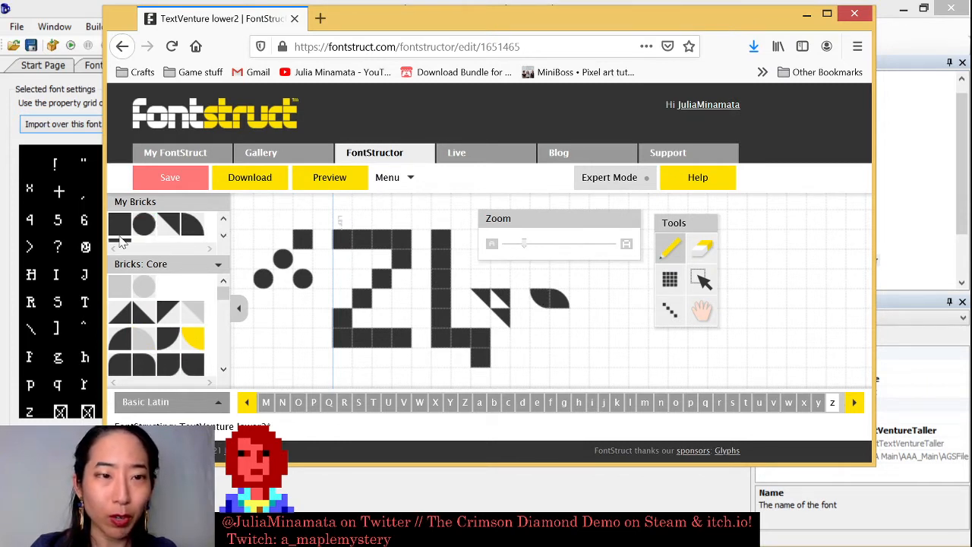
{"action": "left_click", "coordinate": [559, 318]}
{"action": "left_click", "coordinate": [559, 338]}
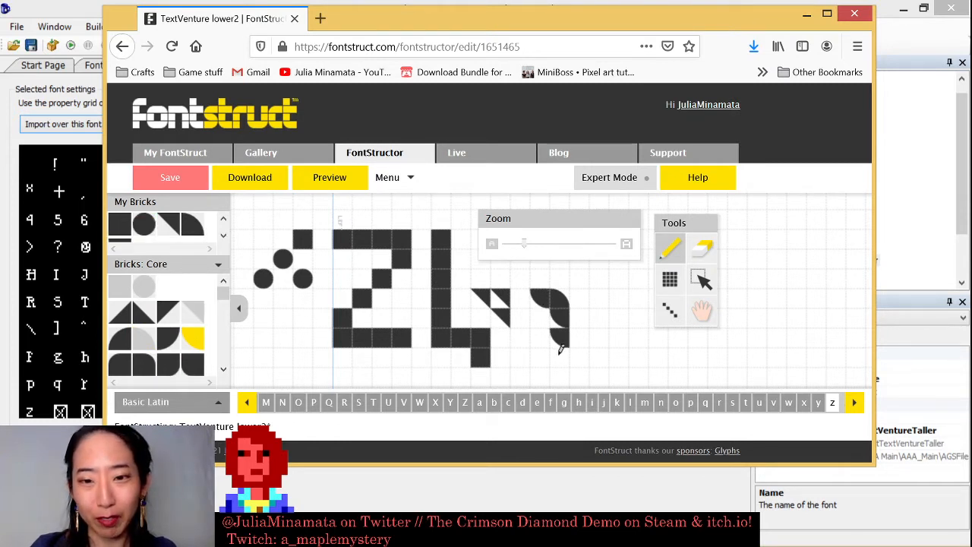
{"action": "left_click", "coordinate": [559, 357]}
- Replace the lower rounded bricks of the curved stroke with square bricks and extend it downward by one brick
{"action": "left_click", "coordinate": [116, 230]}
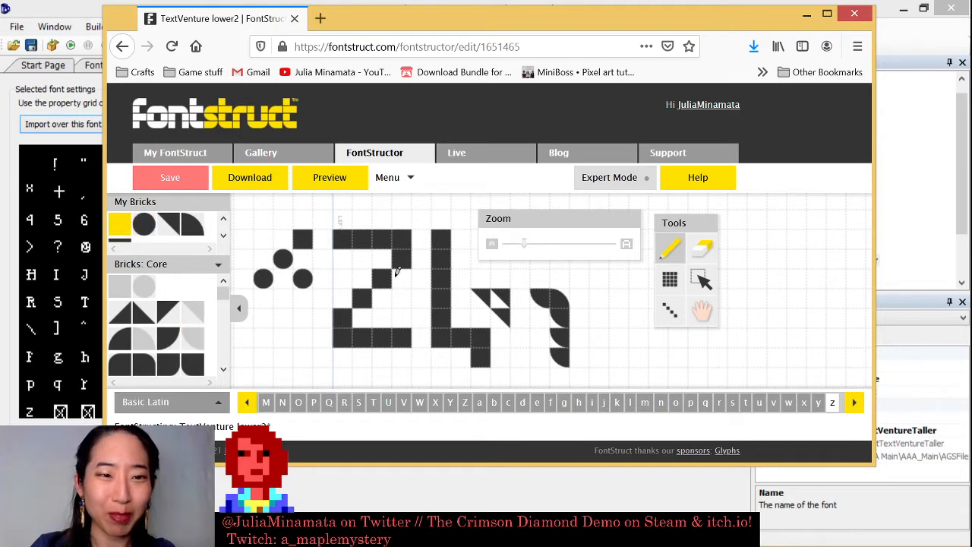
{"action": "left_click", "coordinate": [561, 337]}
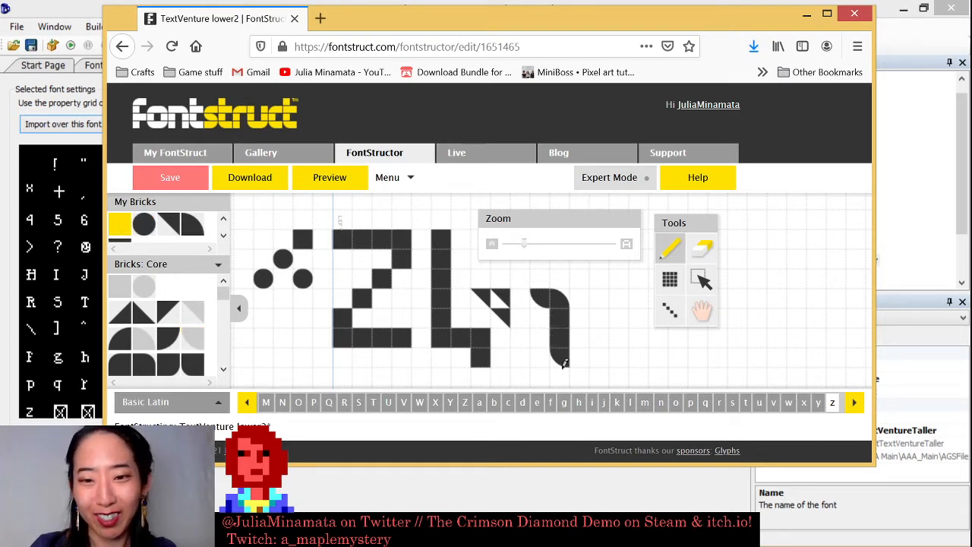
{"action": "left_click", "coordinate": [562, 370]}
{"action": "left_click", "coordinate": [560, 355]}
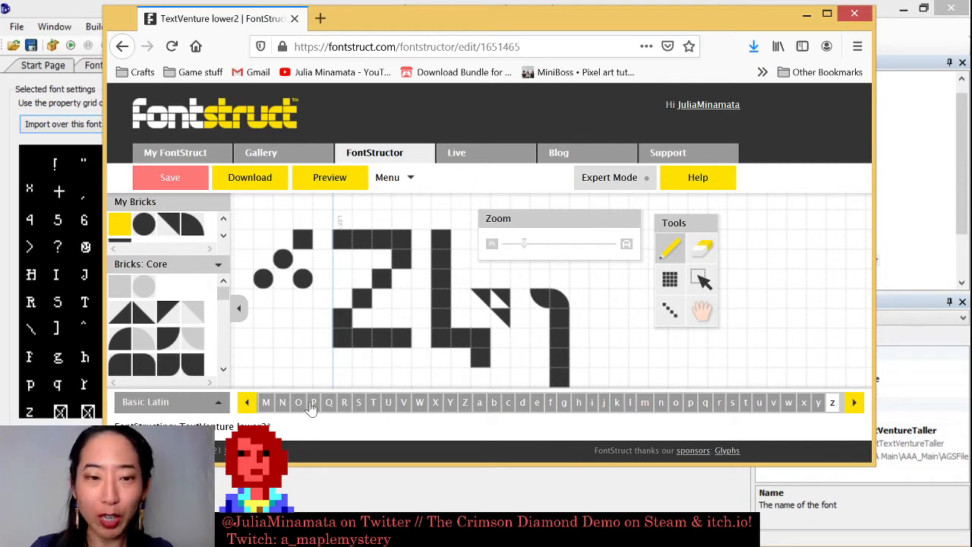
- Look over the Basic Latin characters and the font's download and export options
{"action": "left_click", "coordinate": [855, 403]}
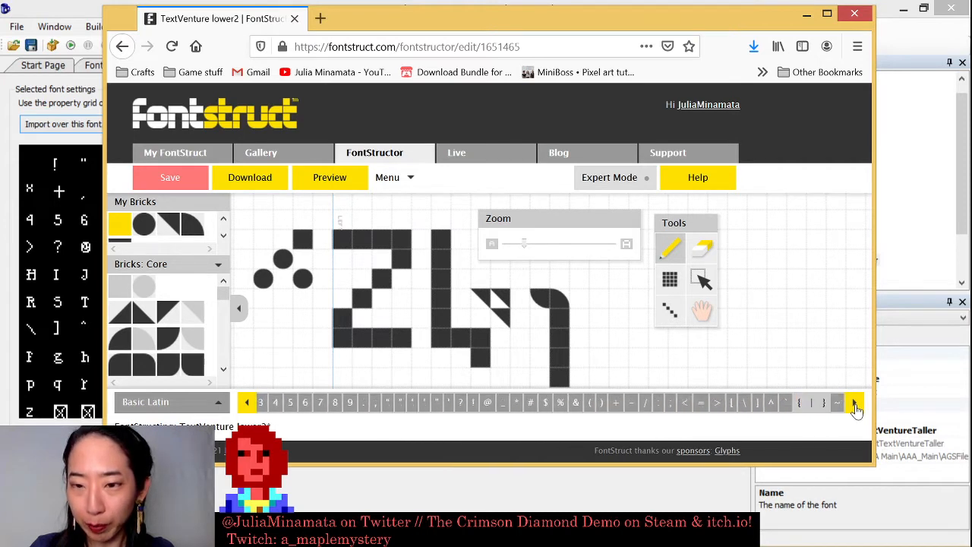
{"action": "left_click", "coordinate": [247, 403]}
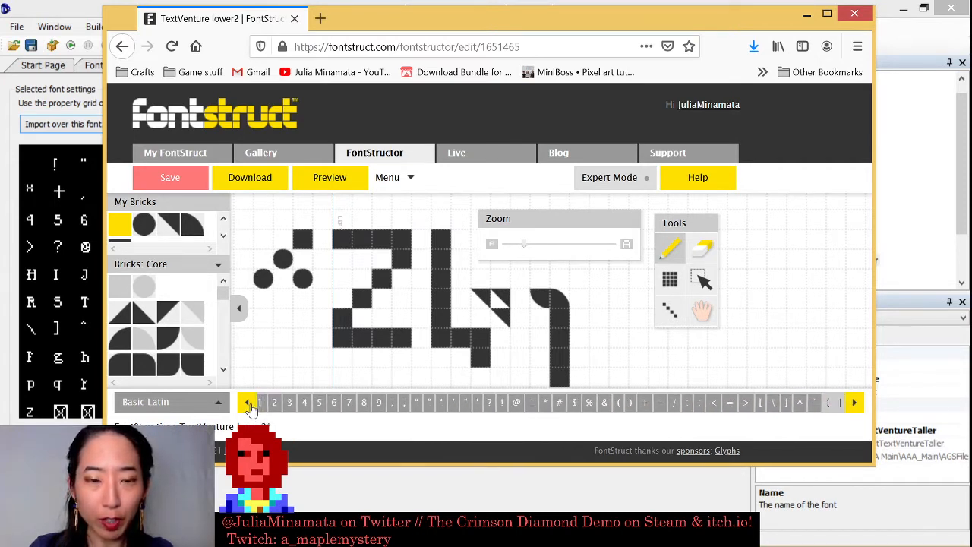
{"action": "left_click", "coordinate": [270, 175]}
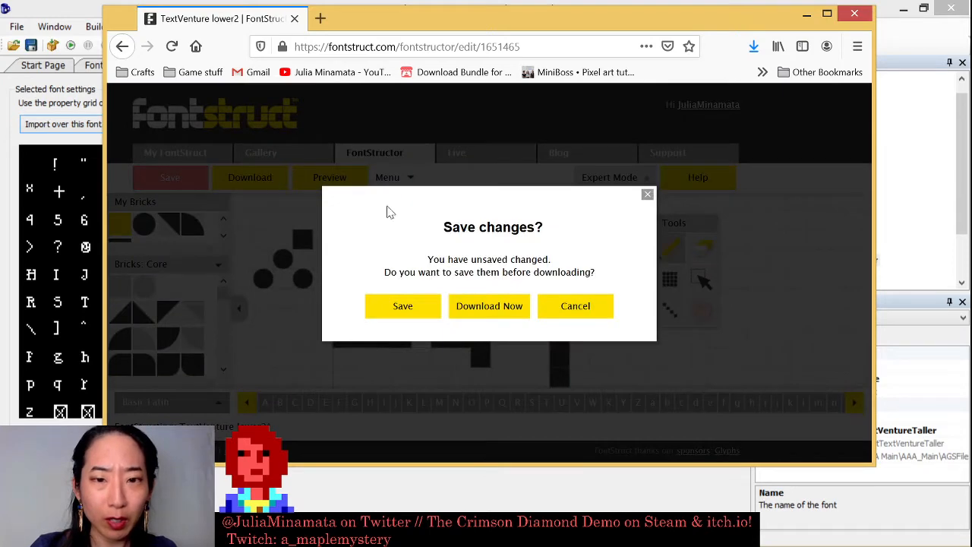
{"action": "left_click", "coordinate": [576, 305]}
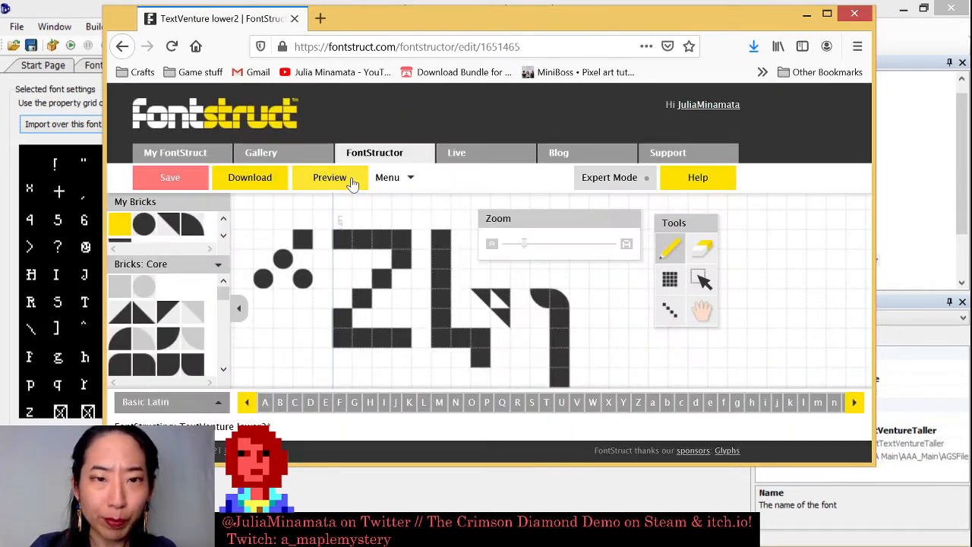
{"action": "left_click", "coordinate": [392, 181]}
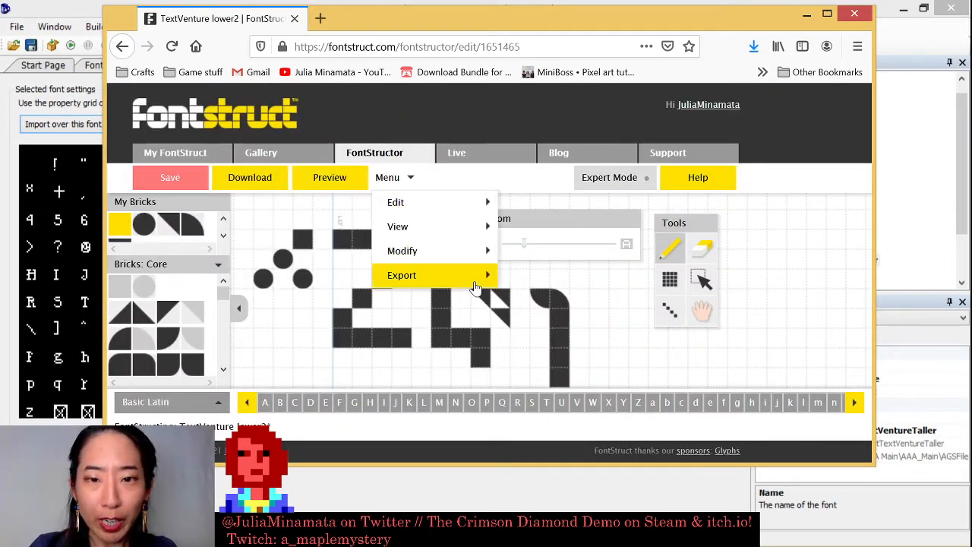
{"action": "mouse_move", "coordinate": [474, 287]}
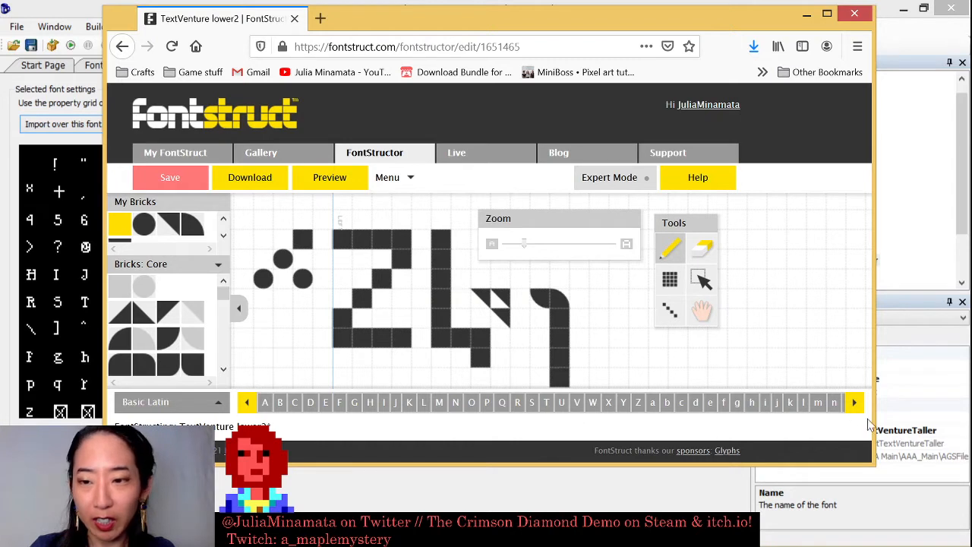
- Examine the punctuation and symbol characters of the Basic Latin set and the range of core bricks
{"action": "left_click", "coordinate": [854, 402]}
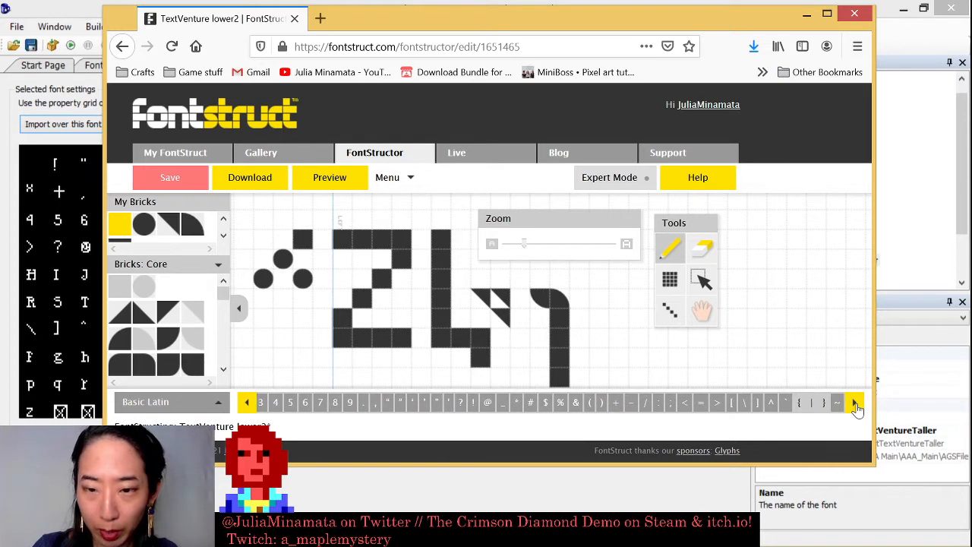
{"action": "right_click", "coordinate": [856, 404]}
{"action": "left_click", "coordinate": [856, 405]}
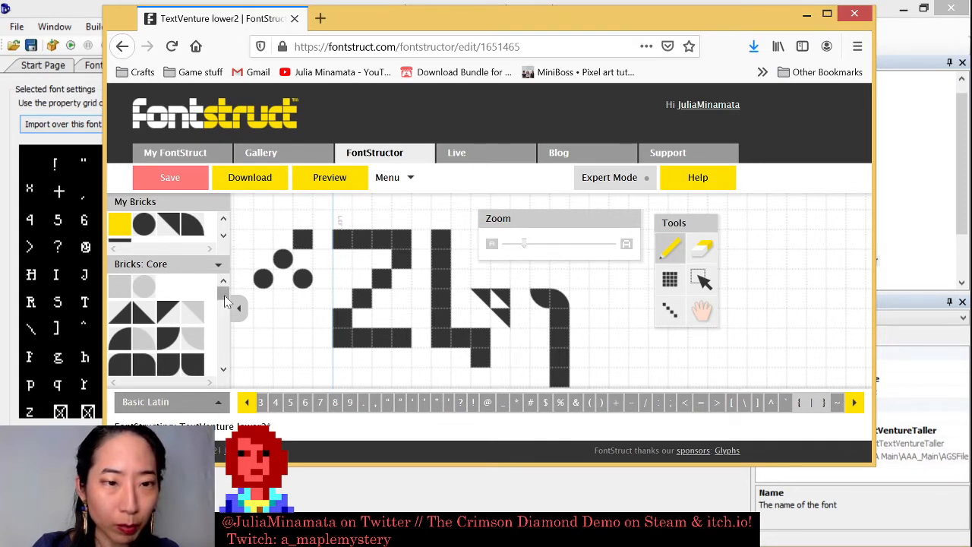
{"action": "left_click_drag", "start_coordinate": [224, 295], "coordinate": [224, 357]}
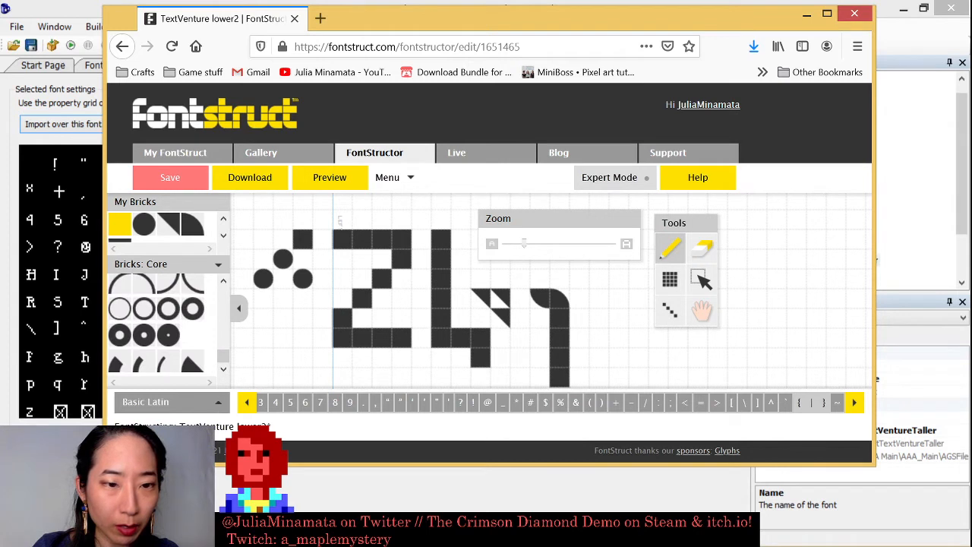
- Switch to the More Latin character set, look through its characters and open the ff ligature
{"action": "left_click", "coordinate": [201, 405]}
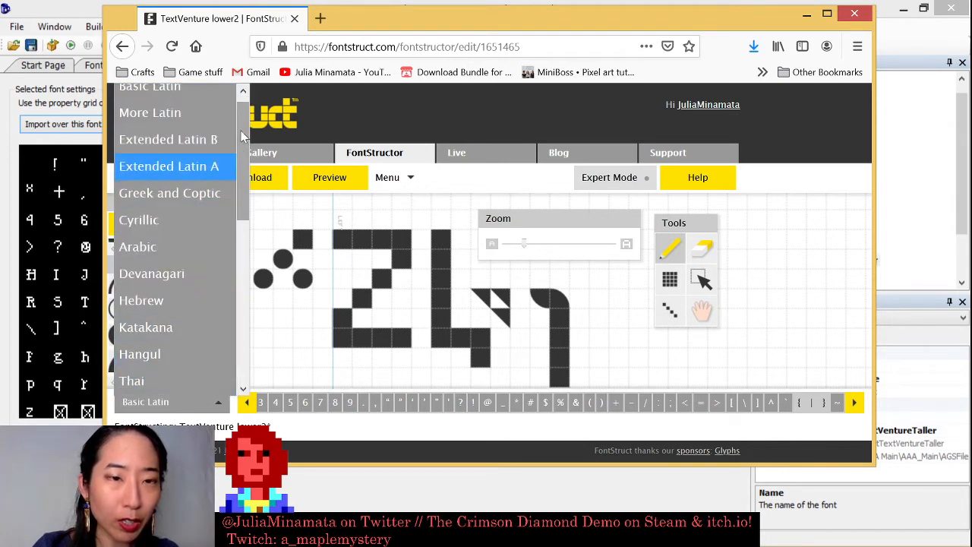
{"action": "mouse_move", "coordinate": [243, 135]}
{"action": "left_mouse_down"}
{"action": "mouse_move", "coordinate": [237, 180]}
{"action": "mouse_move", "coordinate": [246, 123]}
{"action": "left_mouse_up"}
{"action": "left_click", "coordinate": [175, 121]}
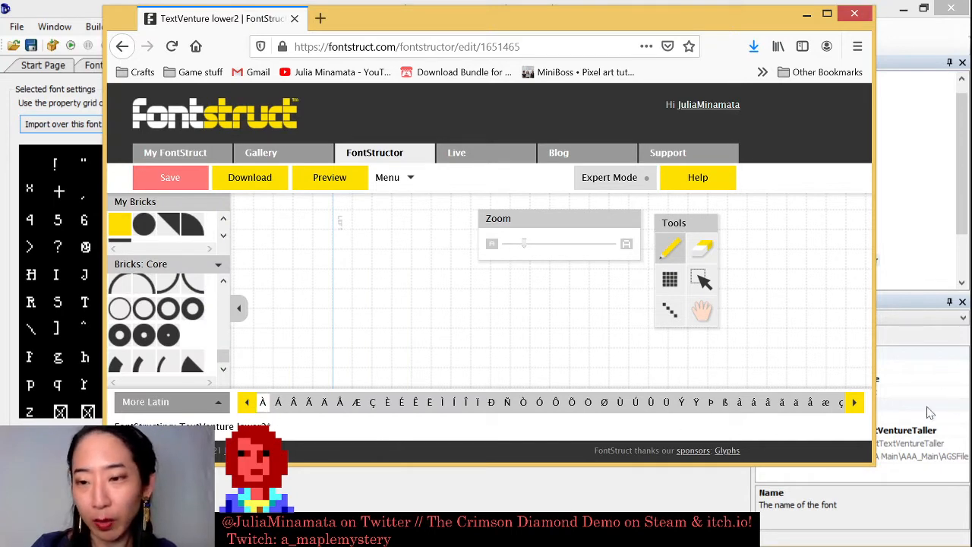
{"action": "left_click", "coordinate": [854, 402]}
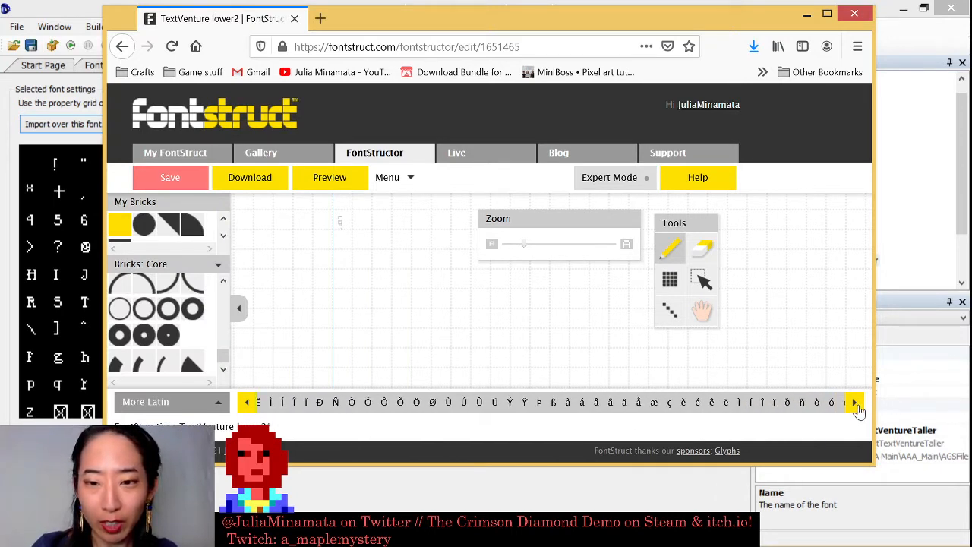
{"action": "left_click", "coordinate": [854, 402]}
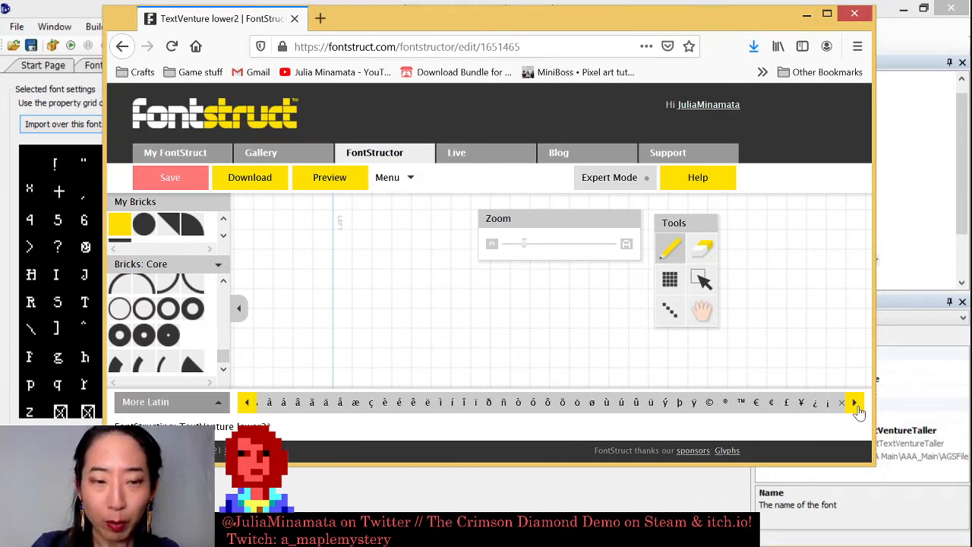
{"action": "left_click", "coordinate": [854, 403]}
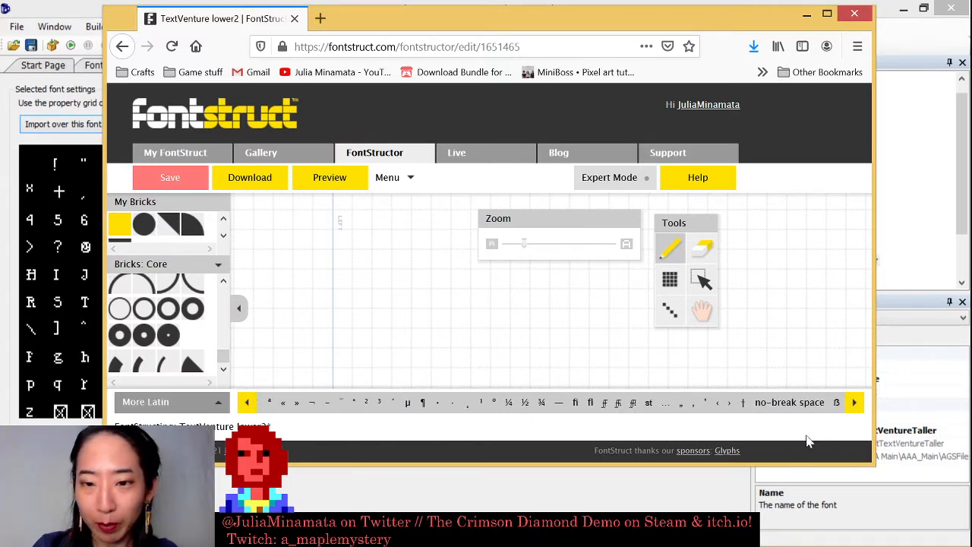
{"action": "left_click", "coordinate": [604, 403]}
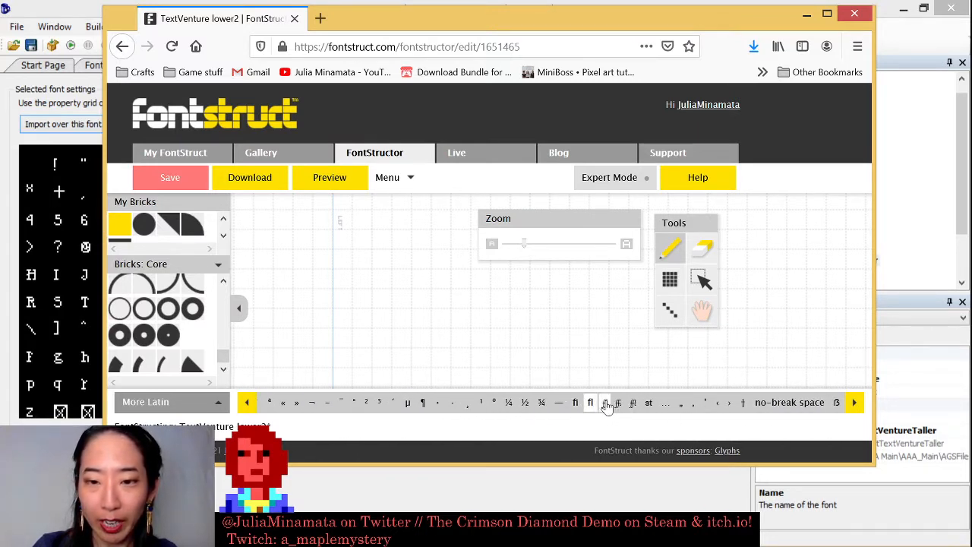
- Browse the Cyrillic, Katakana and Devanagari character sets in turn
{"action": "left_click", "coordinate": [218, 405]}
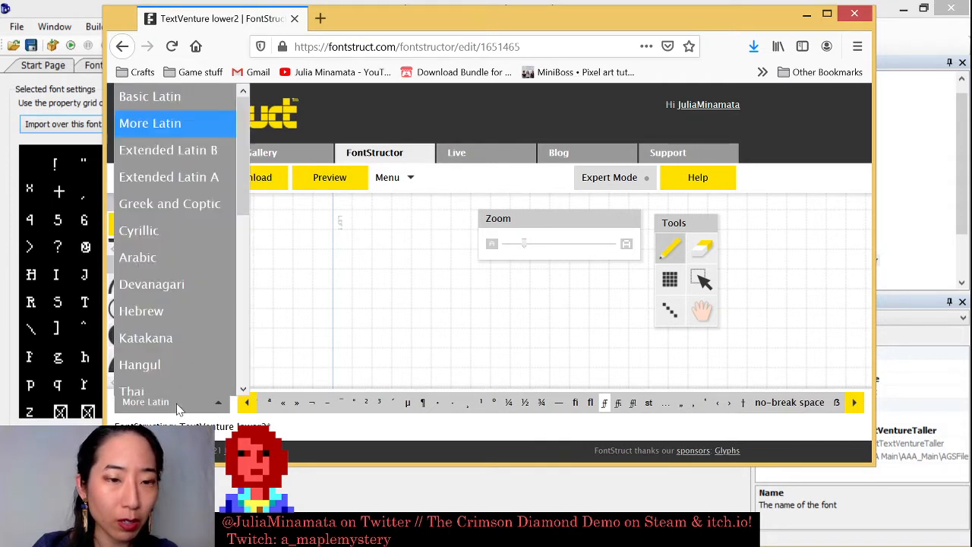
{"action": "left_click", "coordinate": [162, 226]}
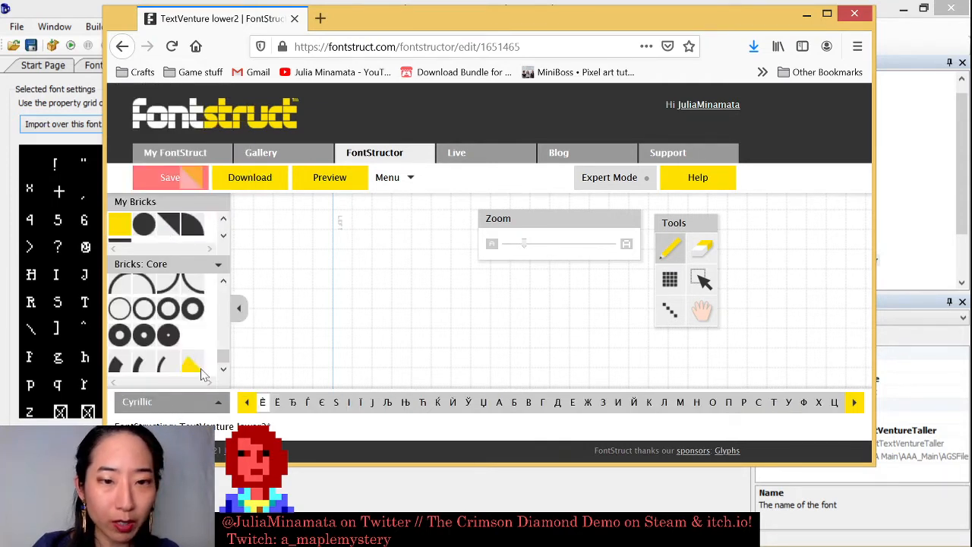
{"action": "left_click", "coordinate": [163, 403]}
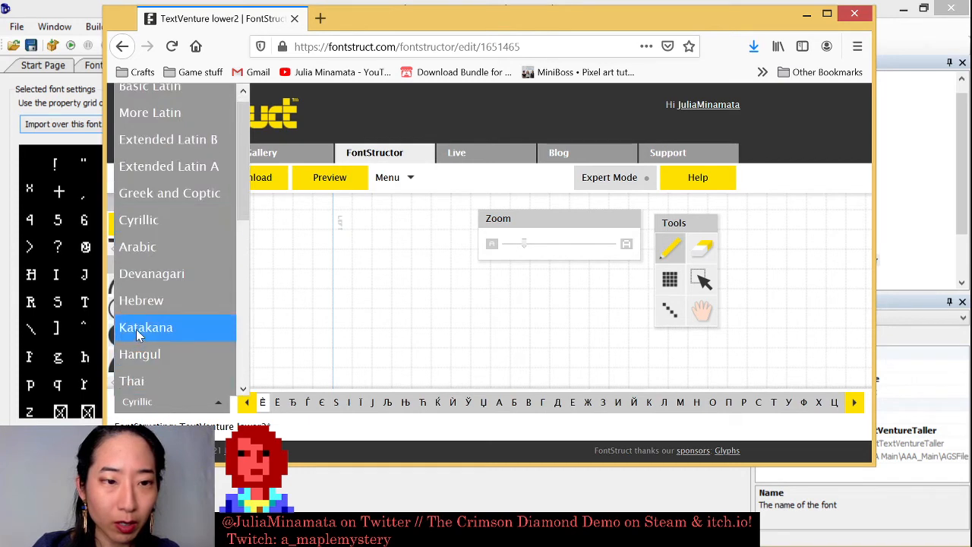
{"action": "left_click", "coordinate": [141, 328]}
{"action": "left_click", "coordinate": [162, 409]}
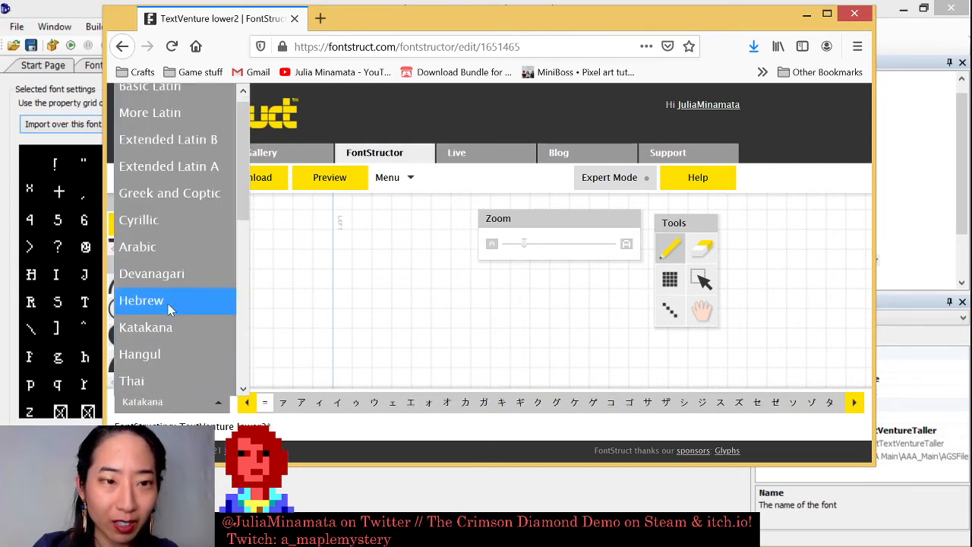
{"action": "left_click", "coordinate": [161, 282]}
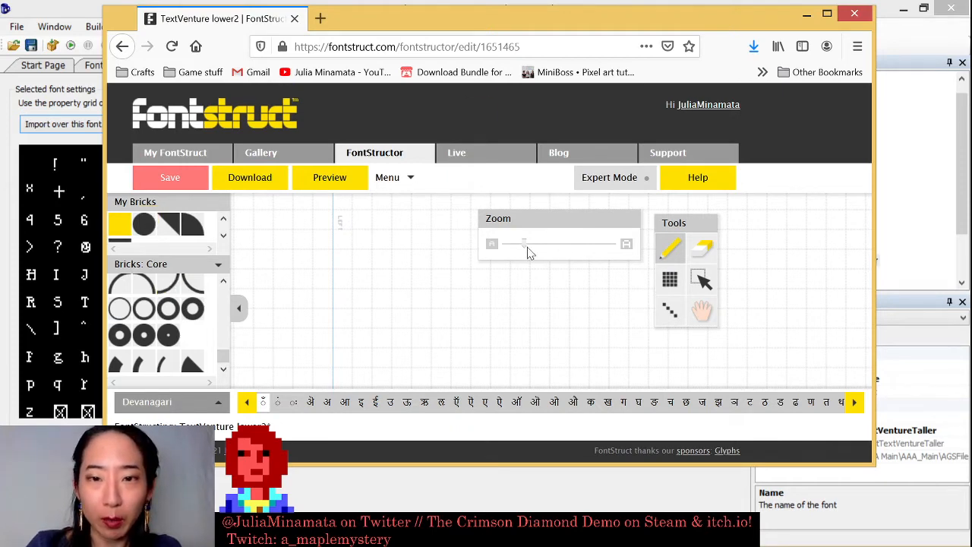
- Return to the Basic Latin set's capital A and view it at different zoom levels
{"action": "left_click_drag", "start_coordinate": [529, 247], "coordinate": [494, 251]}
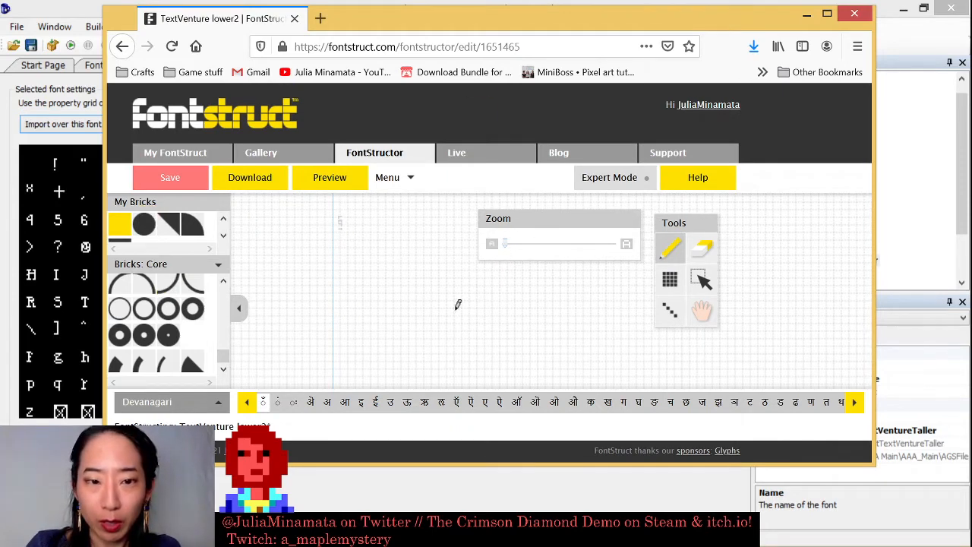
{"action": "left_click", "coordinate": [217, 403]}
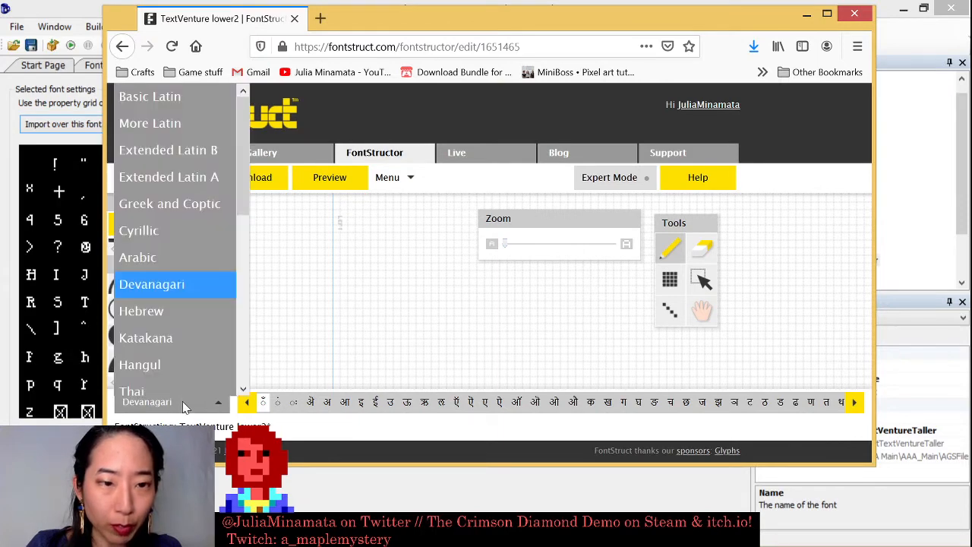
{"action": "left_click", "coordinate": [150, 96]}
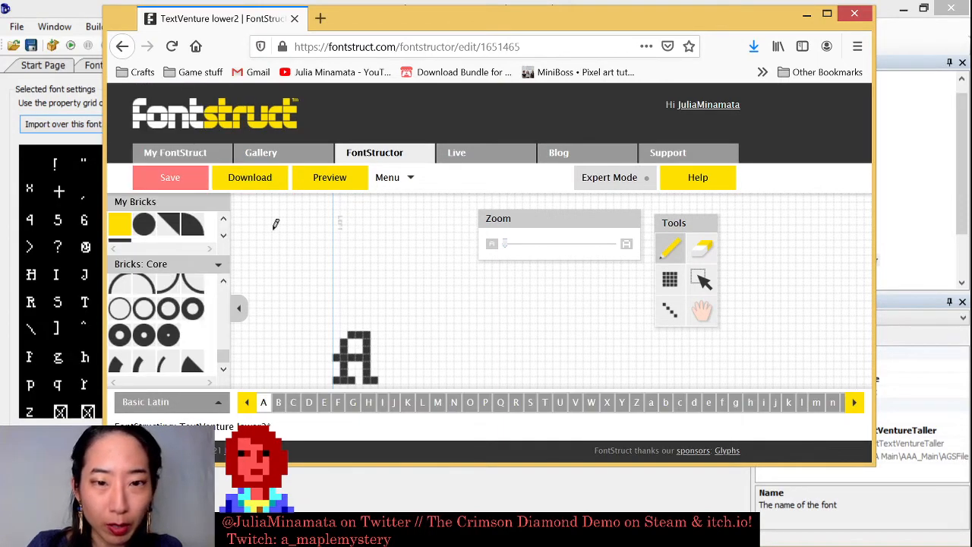
{"action": "left_click_drag", "start_coordinate": [505, 244], "coordinate": [511, 244]}
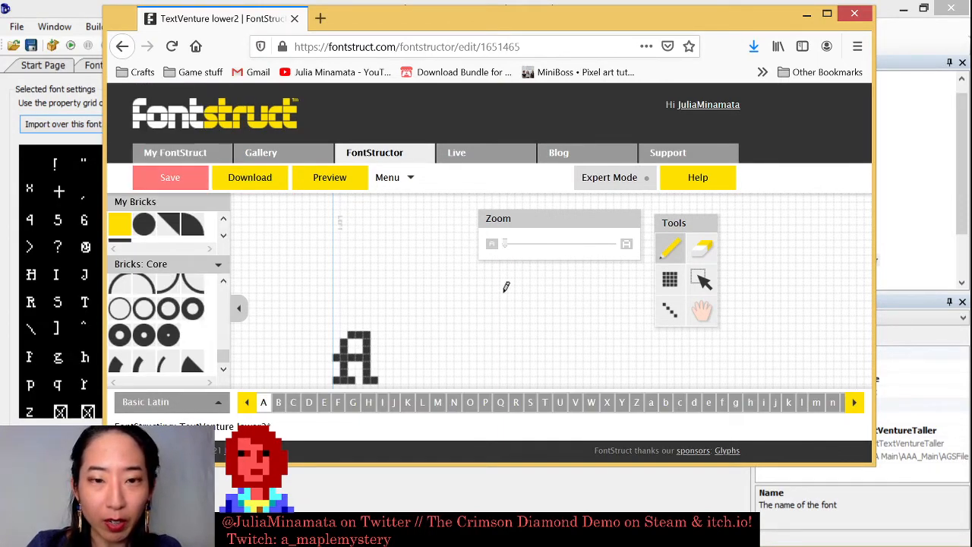
{"action": "scroll", "coordinate": [504, 299], "scroll_direction": "up", "scroll_amount": 2}
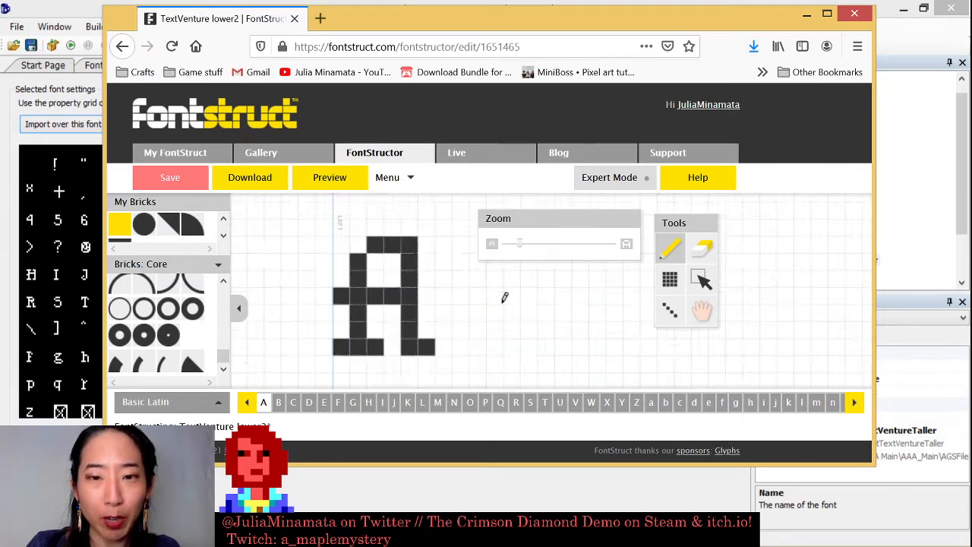
{"action": "scroll", "coordinate": [505, 300], "scroll_direction": "down", "scroll_amount": 3}
{"action": "scroll", "coordinate": [505, 300], "scroll_direction": "up", "scroll_amount": 2}
{"action": "scroll", "coordinate": [506, 301], "scroll_direction": "down", "scroll_amount": 3}
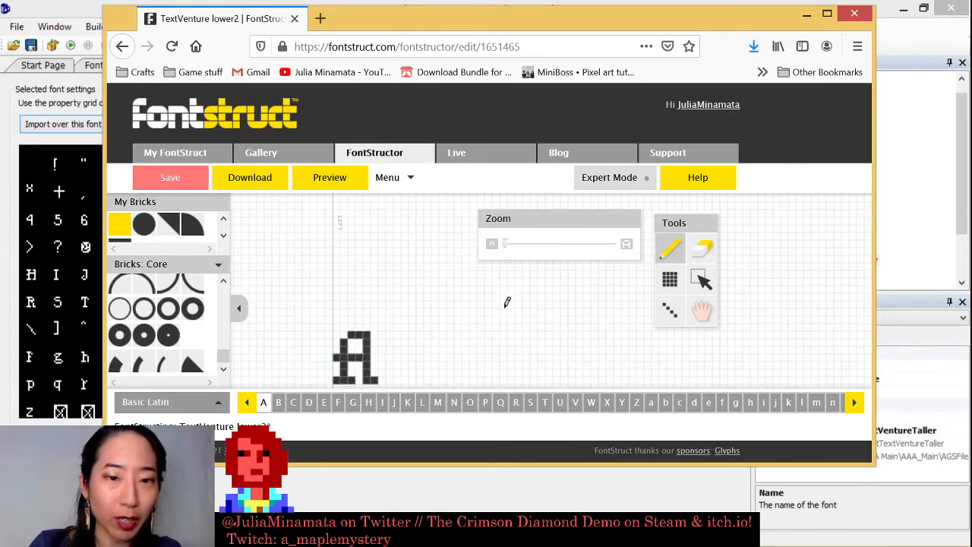
{"action": "scroll", "coordinate": [507, 304], "scroll_direction": "up", "scroll_amount": 2}
{"action": "scroll", "coordinate": [507, 303], "scroll_direction": "down", "scroll_amount": 1}
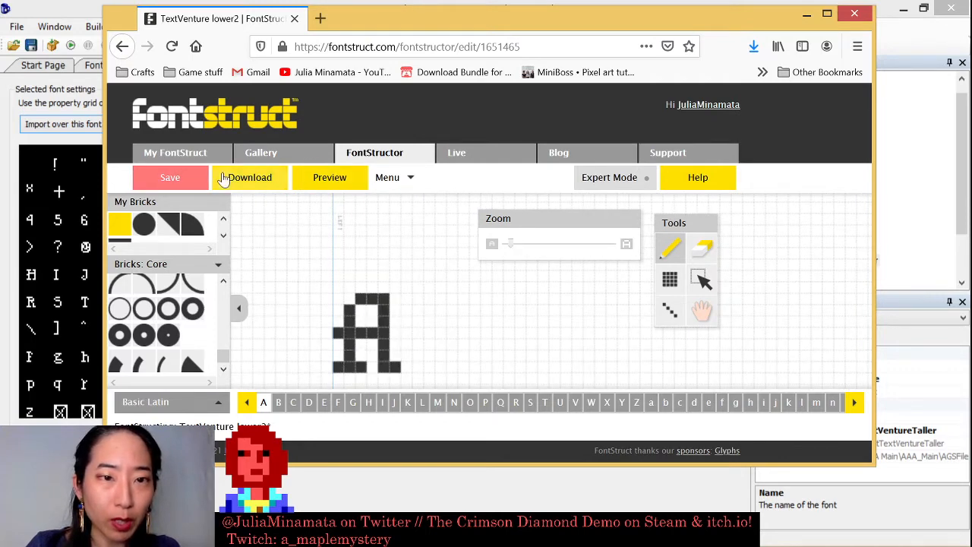
- Leave the font editor without saving the changes and begin a new FontStruction
{"action": "left_click", "coordinate": [126, 47]}
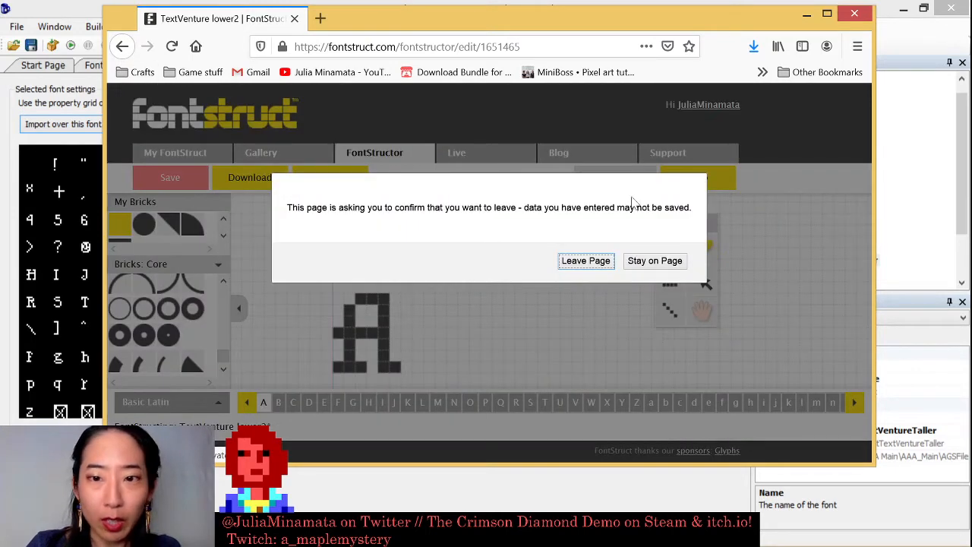
{"action": "left_click", "coordinate": [585, 260]}
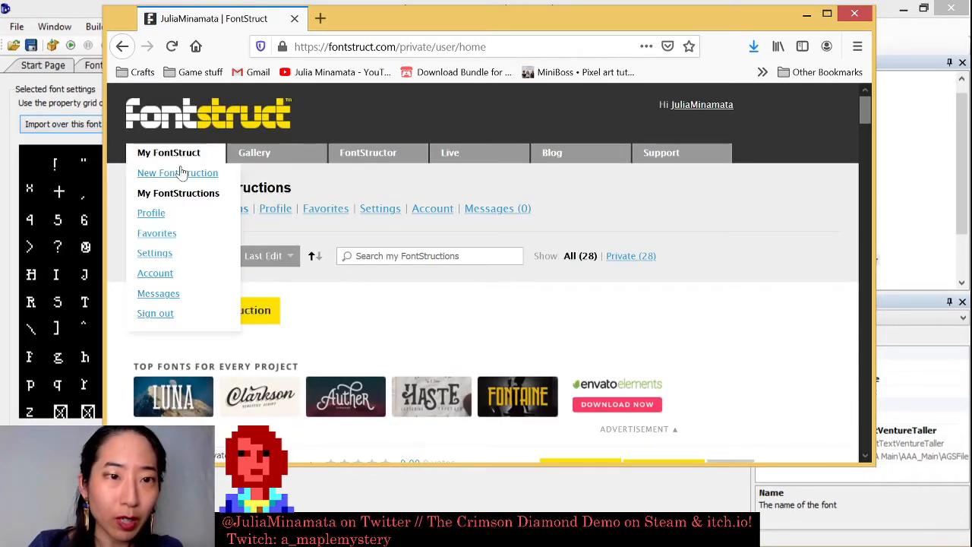
{"action": "left_click", "coordinate": [181, 174]}
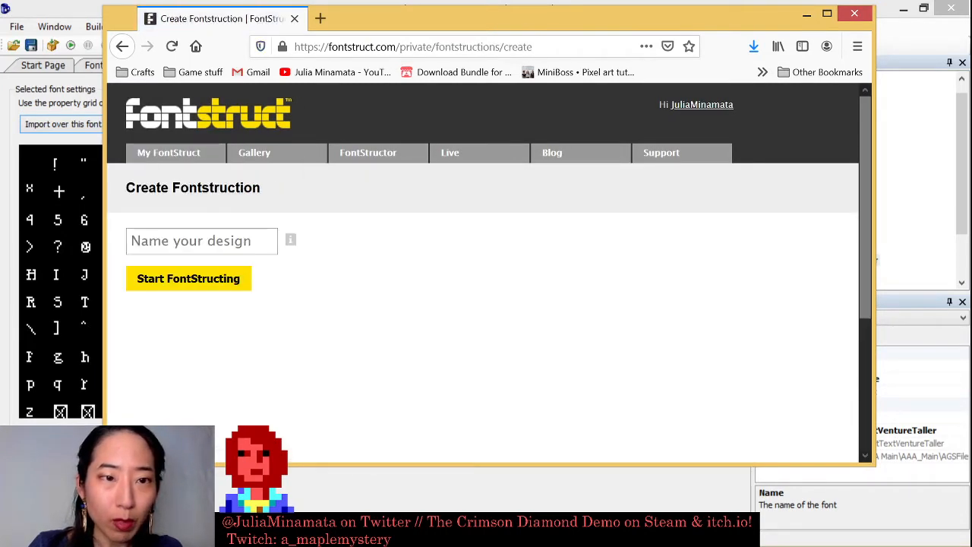
- Name the new FontStruction NEWFont and start building it in the font editor
{"action": "left_click", "coordinate": [213, 241]}
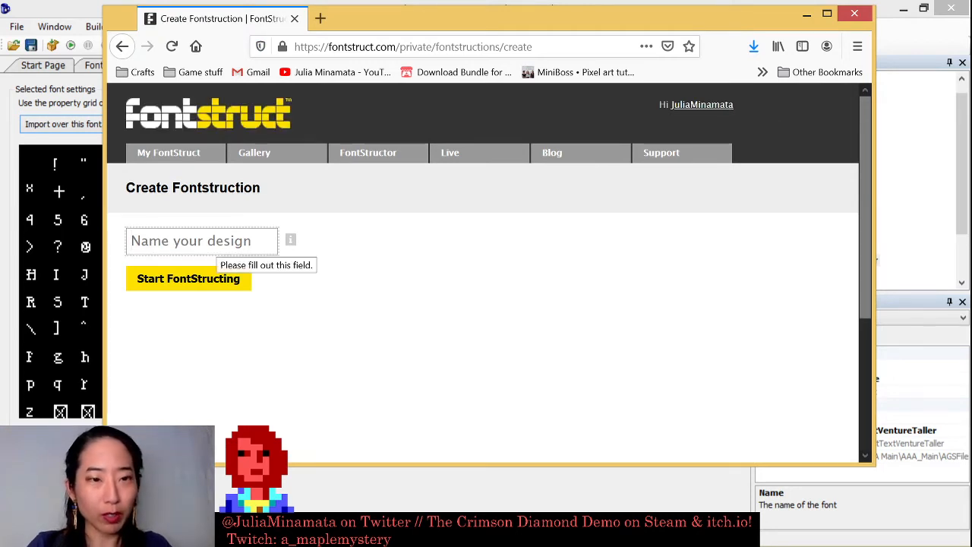
{"action": "type", "text": "NEW"}
{"action": "key", "text": "Return"}
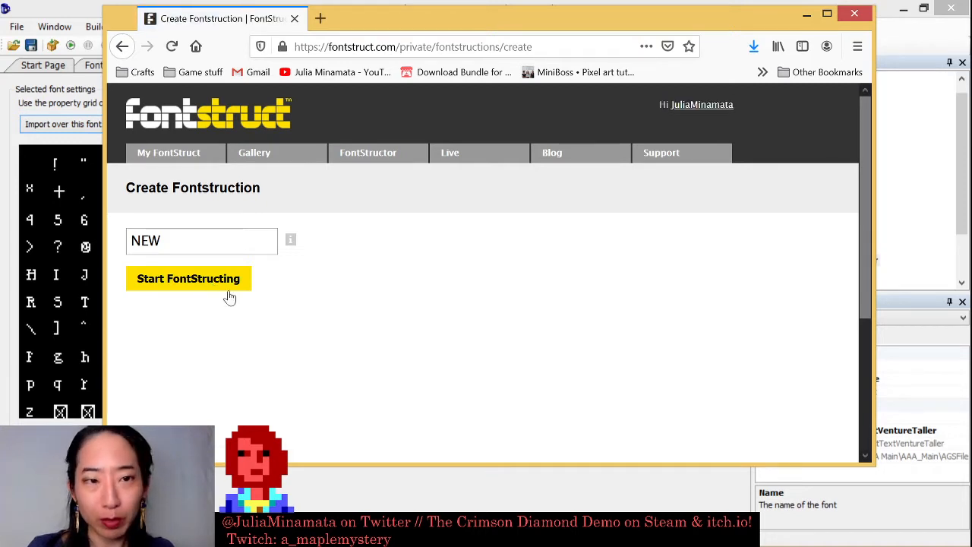
{"action": "scroll", "coordinate": [331, 328], "scroll_direction": "down", "scroll_amount": 3}
{"action": "scroll", "coordinate": [262, 289], "scroll_direction": "up", "scroll_amount": 3}
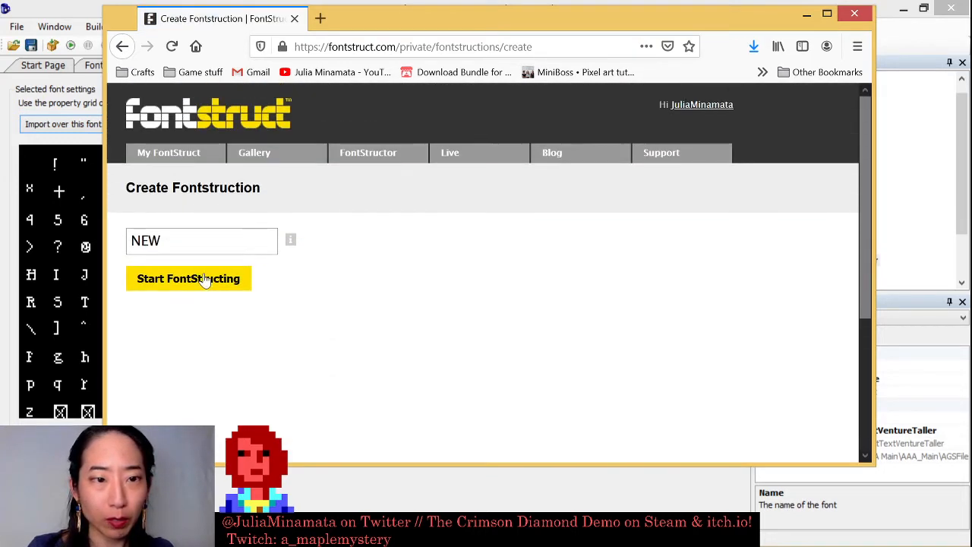
{"action": "left_click", "coordinate": [194, 285]}
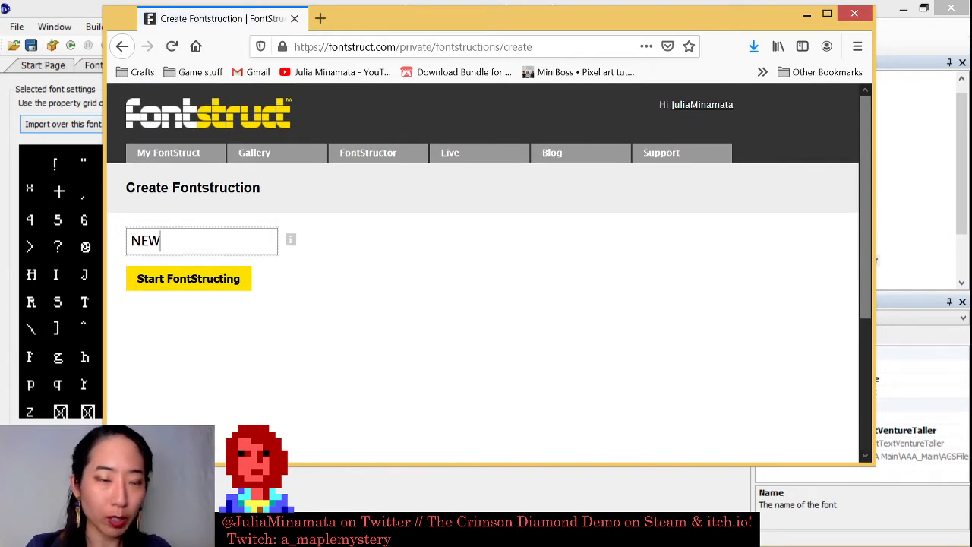
{"action": "type", "text": "Font"}
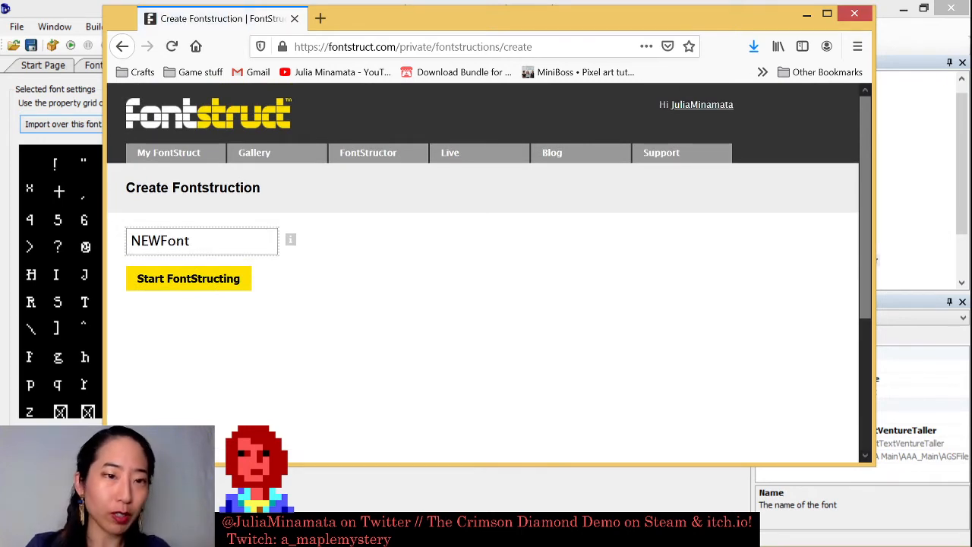
{"action": "left_click", "coordinate": [237, 278]}
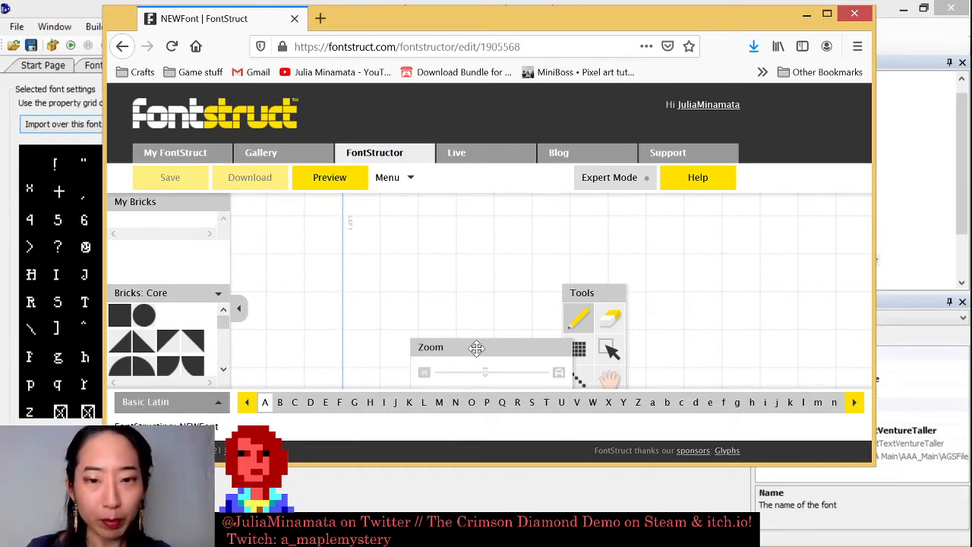
- Draw the capital A in solid square bricks with a straight stem, four-brick top bar, crossbar and a leg stepping outward
{"action": "left_click_drag", "start_coordinate": [478, 347], "coordinate": [702, 229]}
{"action": "left_click", "coordinate": [114, 324]}
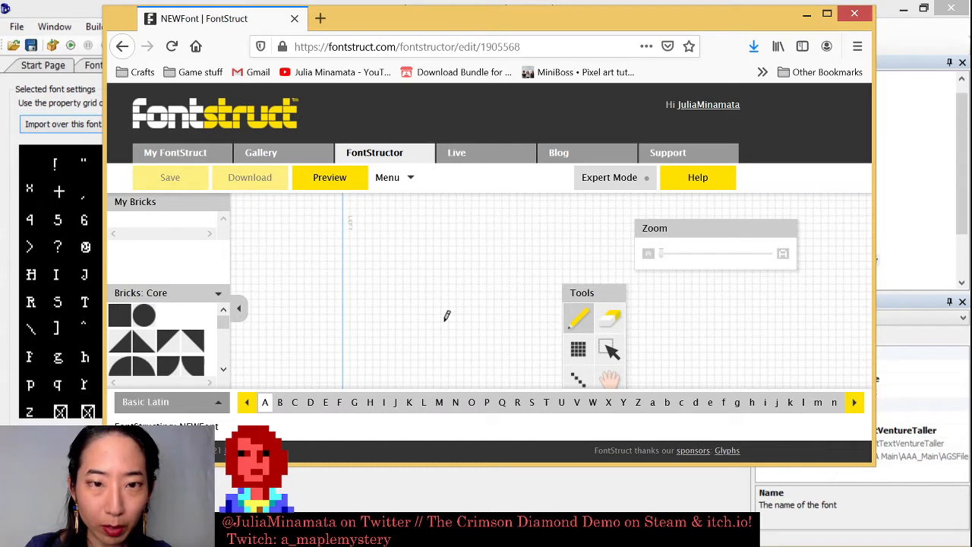
{"action": "scroll", "coordinate": [370, 368], "scroll_direction": "up", "scroll_amount": 2}
{"action": "mouse_move", "coordinate": [364, 368]}
{"action": "left_mouse_down"}
{"action": "mouse_move", "coordinate": [366, 244]}
{"action": "mouse_move", "coordinate": [441, 254]}
{"action": "left_mouse_up"}
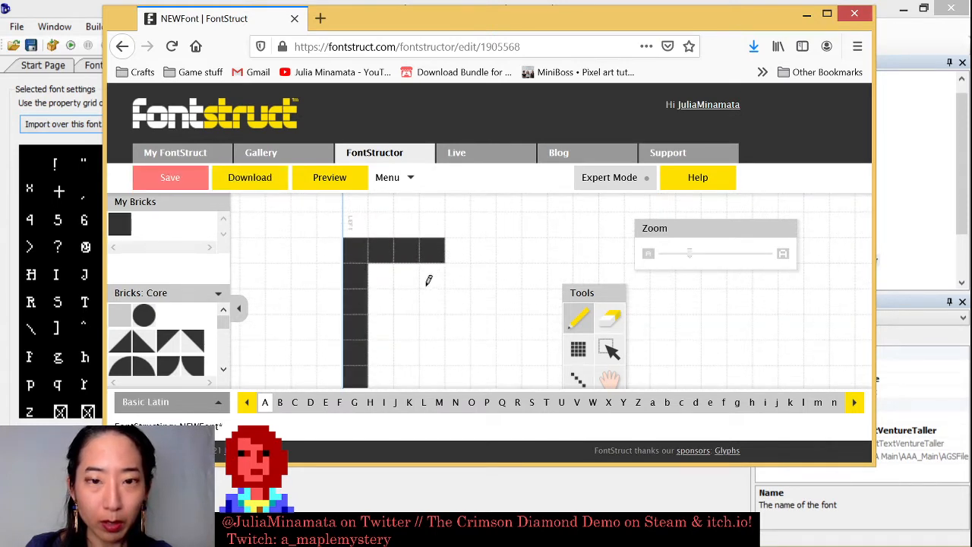
{"action": "mouse_move", "coordinate": [431, 296]}
{"action": "left_mouse_down"}
{"action": "mouse_move", "coordinate": [437, 330]}
{"action": "mouse_move", "coordinate": [462, 349]}
{"action": "left_mouse_up"}
{"action": "left_click", "coordinate": [434, 275]}
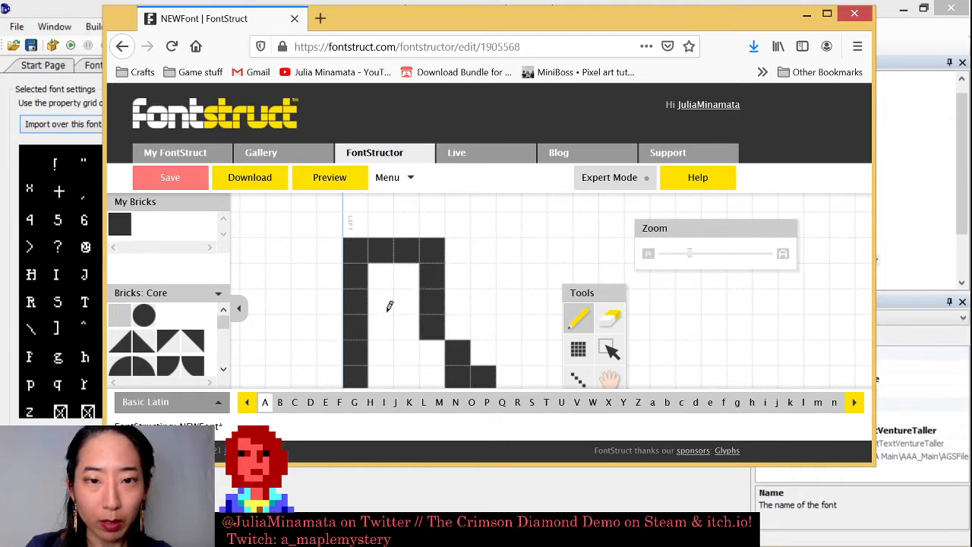
{"action": "left_click_drag", "start_coordinate": [390, 322], "coordinate": [419, 315]}
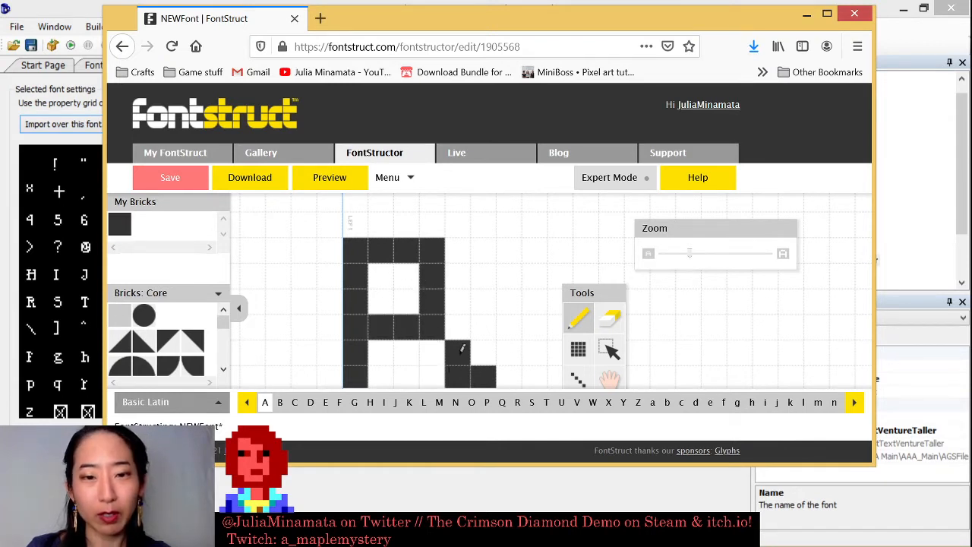
- Draw the capital B with square bricks, about five bricks wide, with a stem and two closed bowls
{"action": "left_click", "coordinate": [278, 408]}
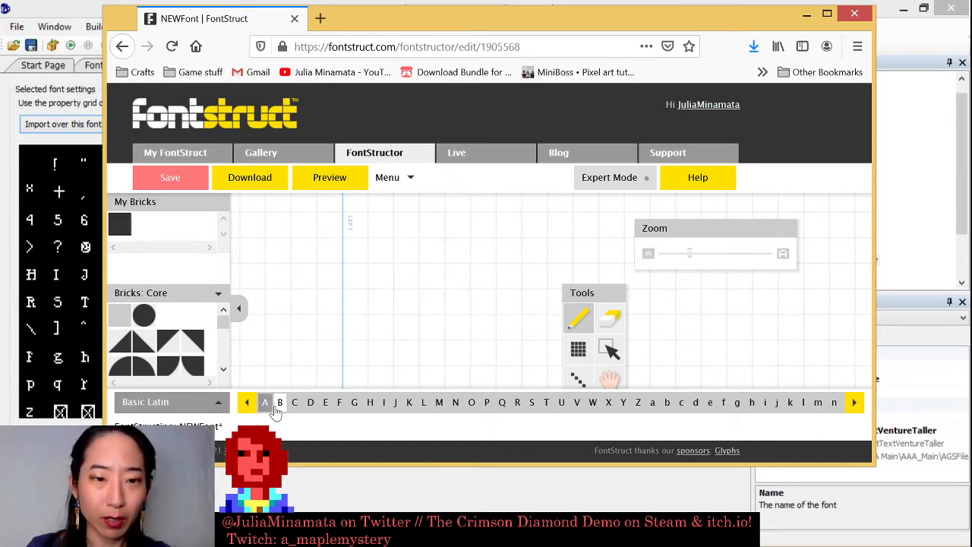
{"action": "left_click_drag", "start_coordinate": [354, 245], "coordinate": [356, 380]}
{"action": "mouse_move", "coordinate": [375, 250]}
{"action": "left_mouse_down"}
{"action": "mouse_move", "coordinate": [447, 244]}
{"action": "mouse_move", "coordinate": [458, 271]}
{"action": "left_mouse_up"}
{"action": "mouse_move", "coordinate": [385, 303]}
{"action": "left_mouse_down"}
{"action": "mouse_move", "coordinate": [442, 301]}
{"action": "mouse_move", "coordinate": [419, 329]}
{"action": "mouse_move", "coordinate": [457, 353]}
{"action": "left_mouse_up"}
{"action": "left_click_drag", "start_coordinate": [384, 371], "coordinate": [460, 375]}
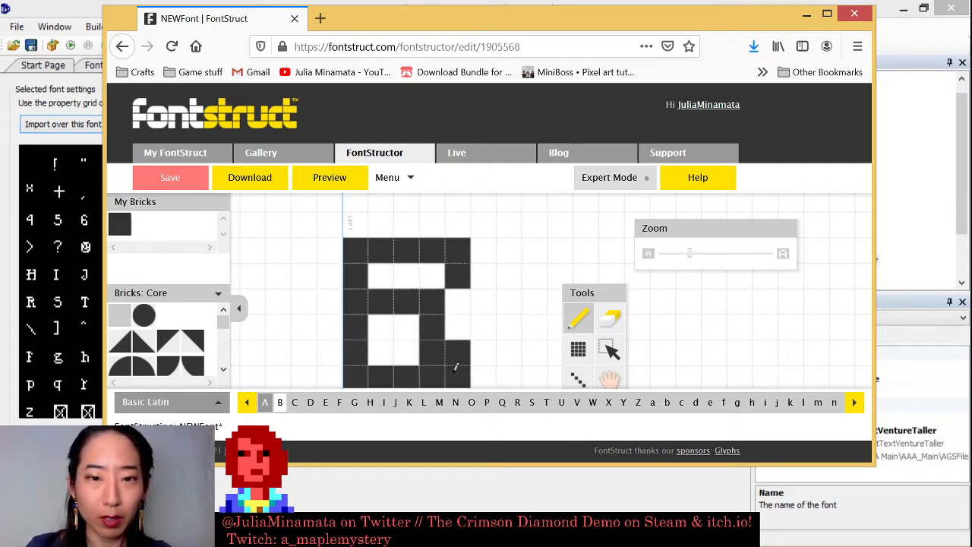
- Draw a rough capital C and a capital D about four bricks wide with square bricks
{"action": "left_click", "coordinate": [295, 402]}
{"action": "mouse_move", "coordinate": [356, 247]}
{"action": "left_mouse_down"}
{"action": "mouse_move", "coordinate": [449, 258]}
{"action": "mouse_move", "coordinate": [428, 301]}
{"action": "left_mouse_up"}
{"action": "mouse_move", "coordinate": [365, 265]}
{"action": "left_mouse_down"}
{"action": "mouse_move", "coordinate": [368, 360]}
{"action": "mouse_move", "coordinate": [410, 377]}
{"action": "left_mouse_up"}
{"action": "left_click", "coordinate": [310, 402]}
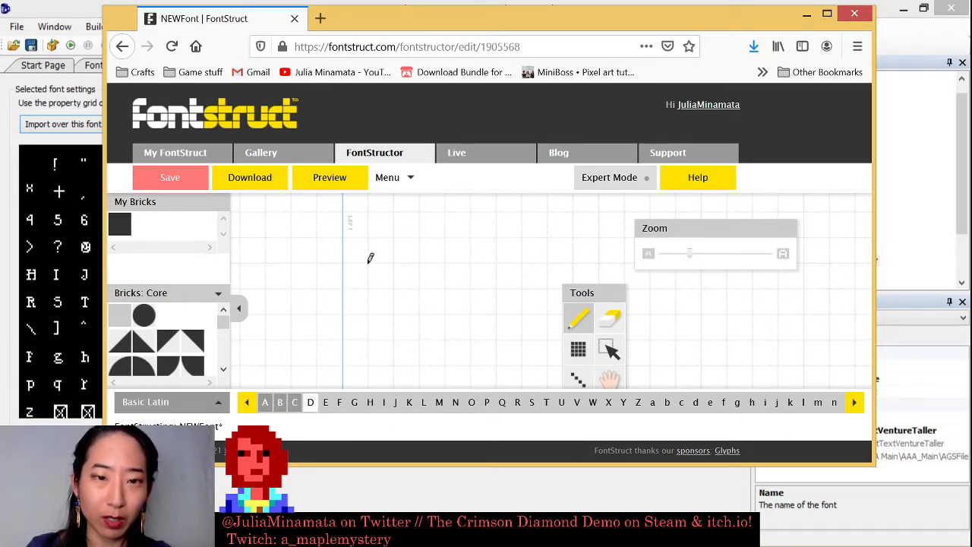
{"action": "mouse_move", "coordinate": [355, 251]}
{"action": "left_mouse_down"}
{"action": "mouse_move", "coordinate": [370, 339]}
{"action": "mouse_move", "coordinate": [391, 260]}
{"action": "mouse_move", "coordinate": [423, 355]}
{"action": "mouse_move", "coordinate": [363, 383]}
{"action": "mouse_move", "coordinate": [387, 379]}
{"action": "left_mouse_up"}
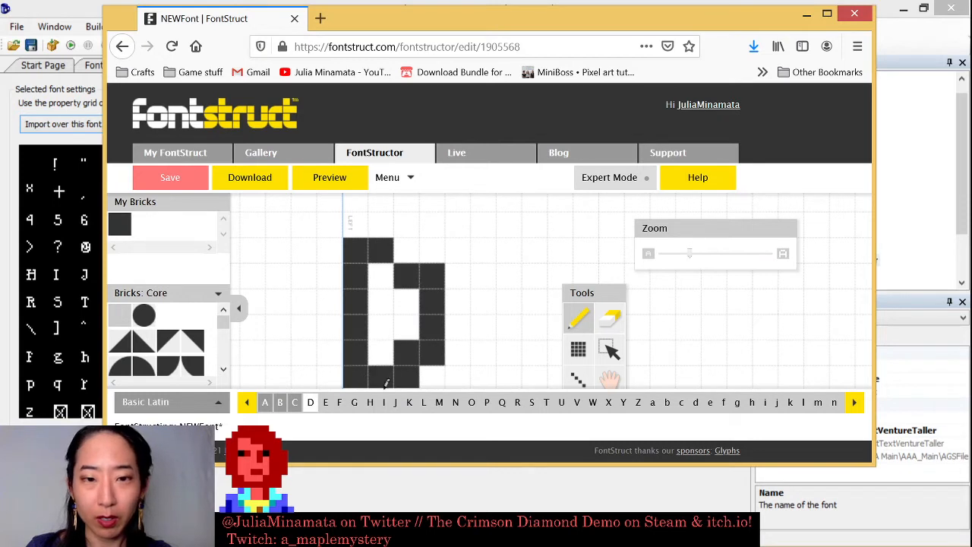
- Draw the capital E with a stem and three arms, removing the stray brick beside the upper arms and raising the lower arm's tip
{"action": "left_click", "coordinate": [325, 402]}
{"action": "mouse_move", "coordinate": [365, 254]}
{"action": "left_mouse_down"}
{"action": "mouse_move", "coordinate": [354, 356]}
{"action": "mouse_move", "coordinate": [381, 376]}
{"action": "left_mouse_up"}
{"action": "left_click_drag", "start_coordinate": [373, 296], "coordinate": [457, 275]}
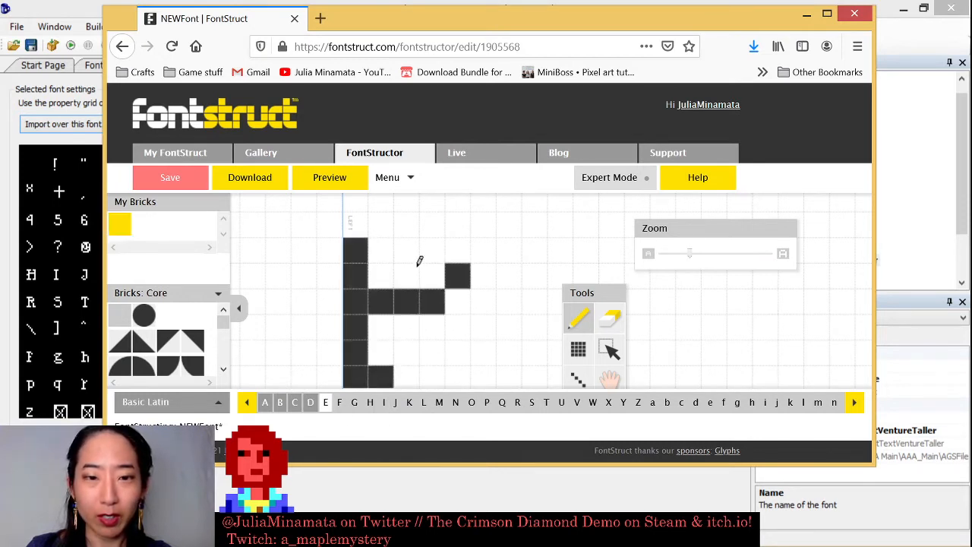
{"action": "left_click_drag", "start_coordinate": [376, 248], "coordinate": [448, 249]}
{"action": "left_click", "coordinate": [407, 365]}
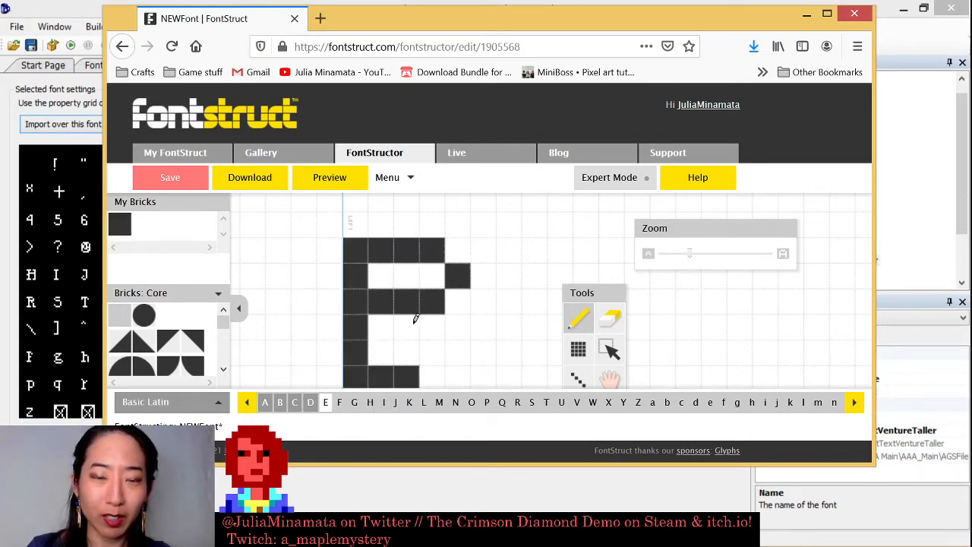
{"action": "left_click", "coordinate": [462, 270]}
{"action": "left_click", "coordinate": [432, 353]}
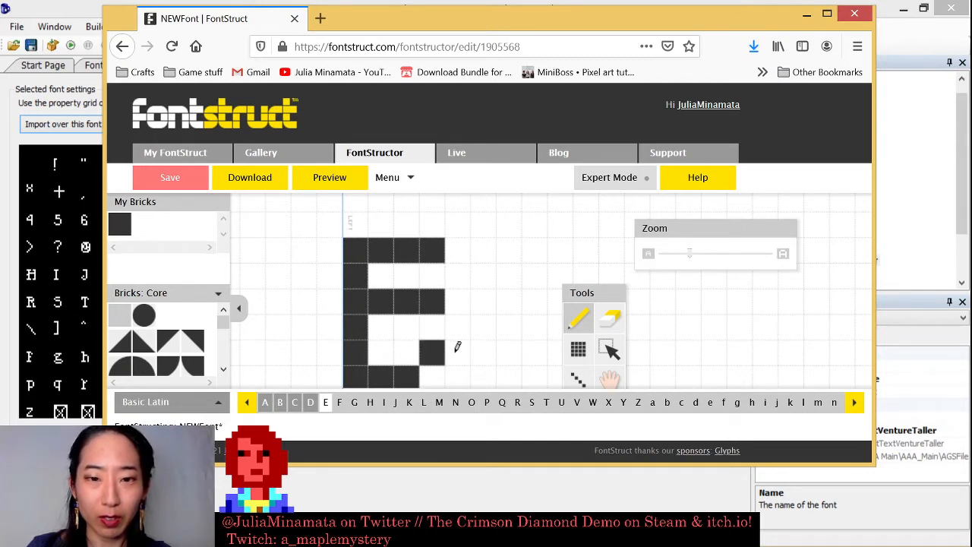
- Draw the capital F with a tall stem, stepped top arch and one-brick middle arm, erasing the extra bricks along its base
{"action": "left_click", "coordinate": [341, 407]}
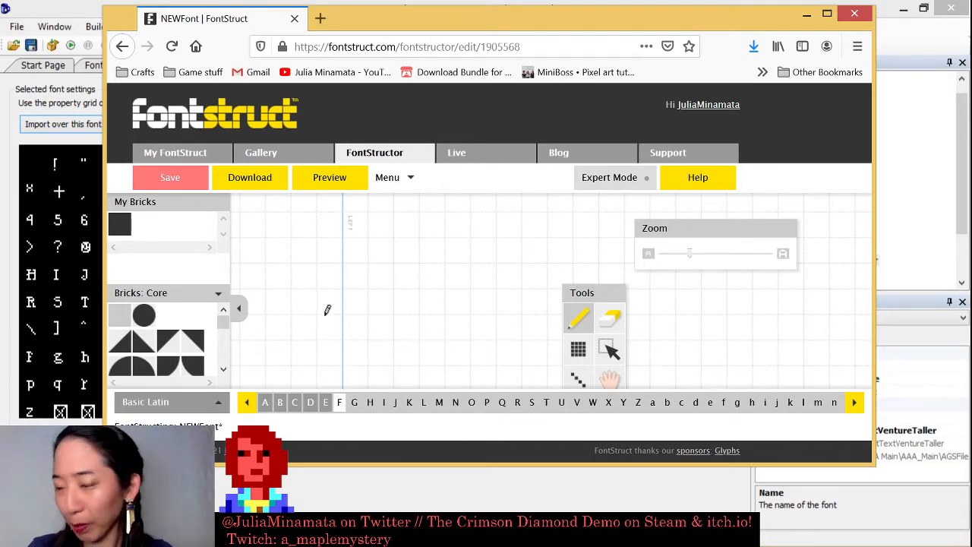
{"action": "mouse_move", "coordinate": [360, 238]}
{"action": "left_mouse_down"}
{"action": "mouse_move", "coordinate": [361, 372]}
{"action": "mouse_move", "coordinate": [426, 370]}
{"action": "left_mouse_up"}
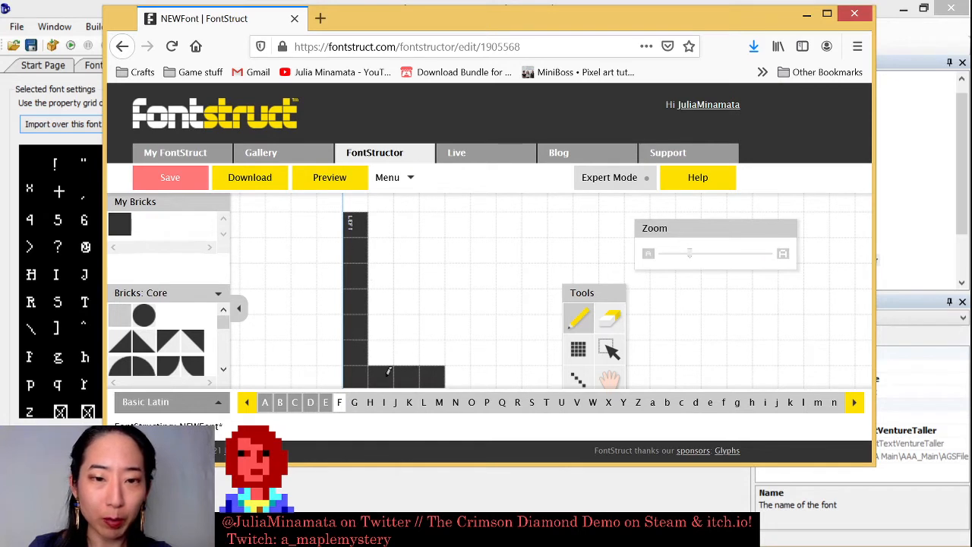
{"action": "left_click", "coordinate": [380, 374]}
{"action": "left_click", "coordinate": [429, 372]}
{"action": "left_click", "coordinate": [407, 372]}
{"action": "mouse_move", "coordinate": [372, 215]}
{"action": "left_mouse_down"}
{"action": "mouse_move", "coordinate": [422, 261]}
{"action": "mouse_move", "coordinate": [417, 300]}
{"action": "left_mouse_up"}
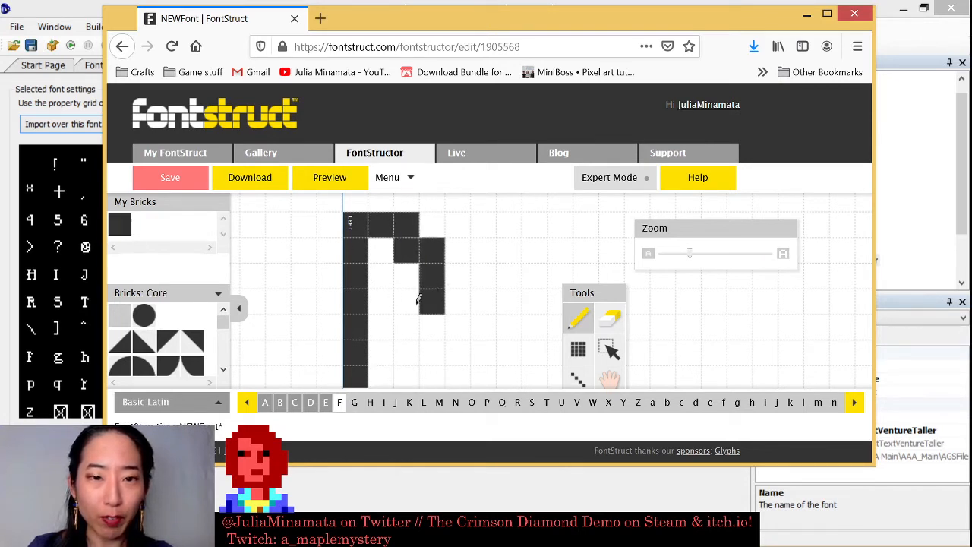
{"action": "left_click", "coordinate": [382, 299]}
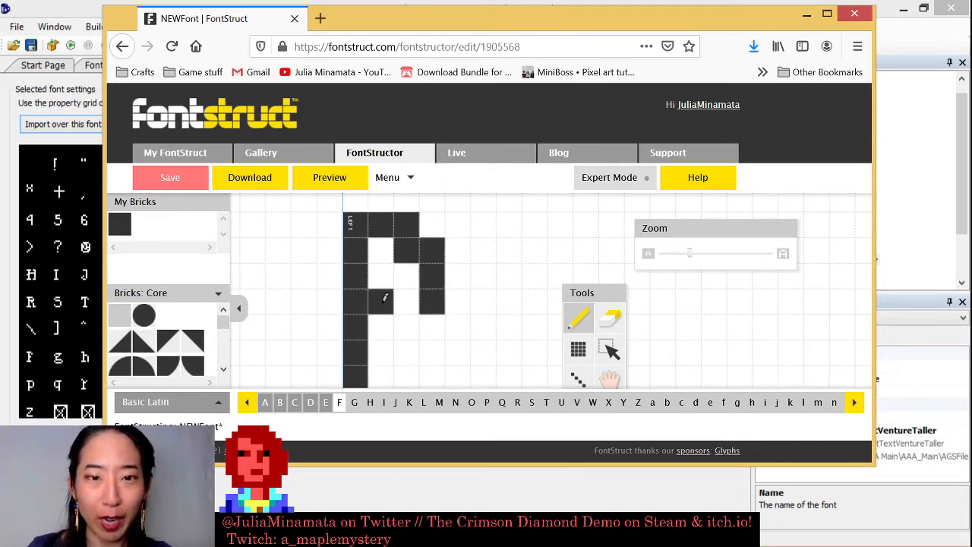
- Save NEWFont and find its preview in the My FontStructions list
{"action": "left_click", "coordinate": [167, 184]}
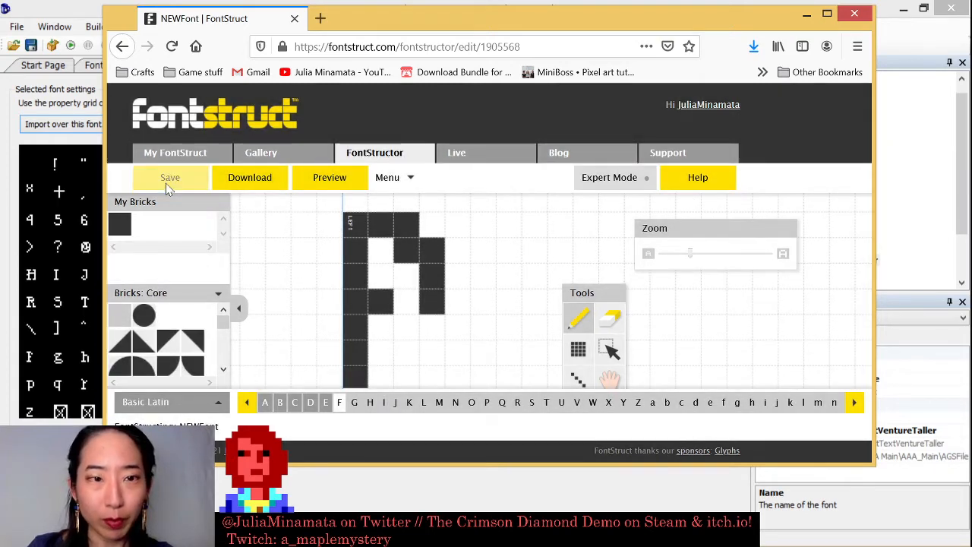
{"action": "left_click", "coordinate": [195, 152]}
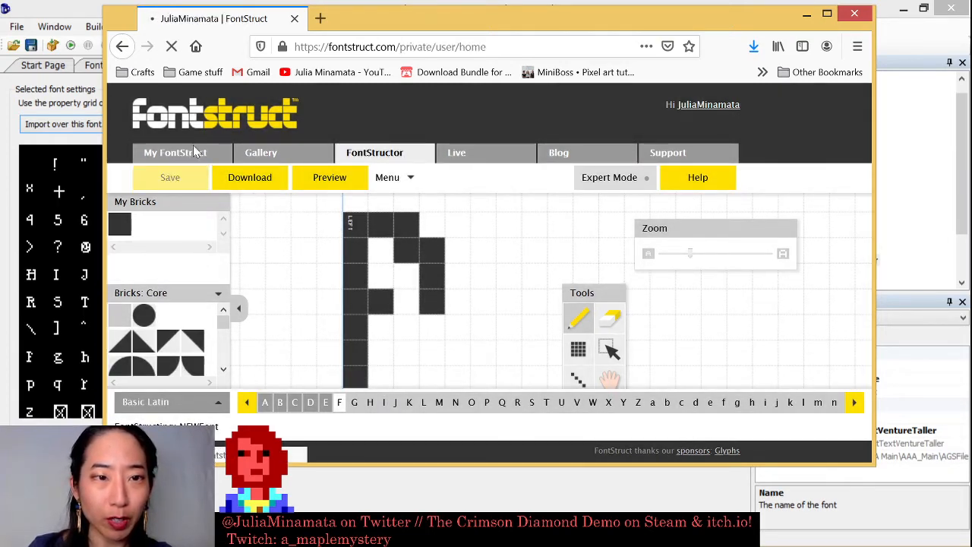
{"action": "scroll", "coordinate": [426, 281], "scroll_direction": "down", "scroll_amount": 6}
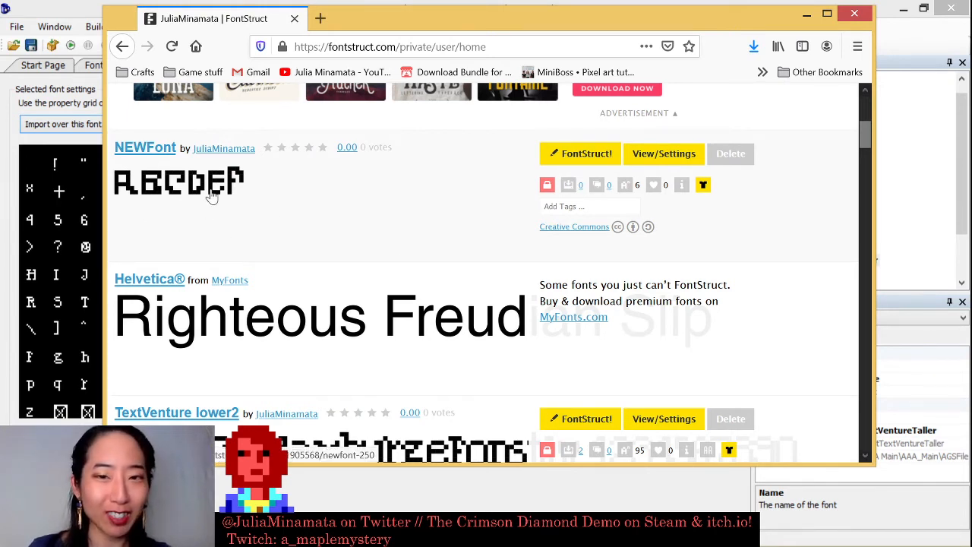
- Reopen NEWFont in the font editor and return to the top of the My FontStructions list
{"action": "left_click", "coordinate": [588, 153]}
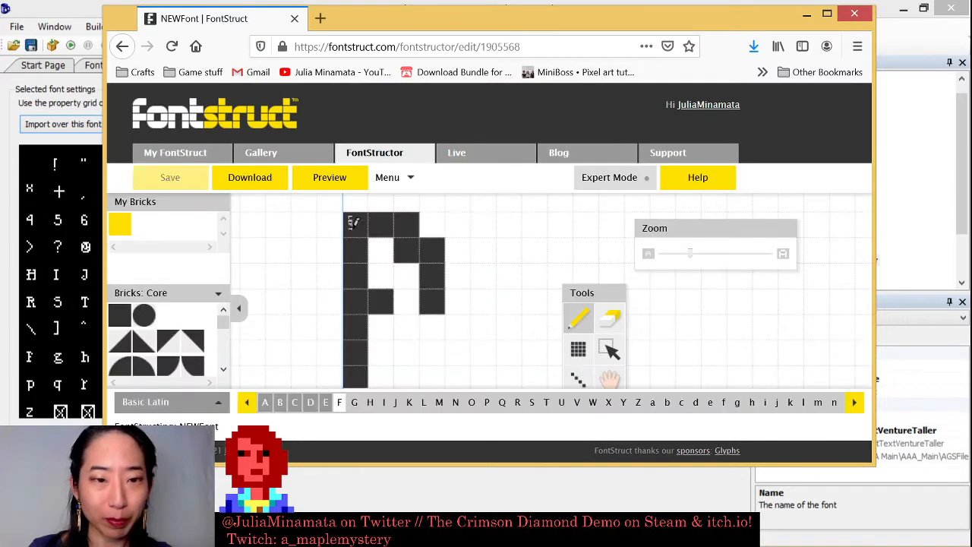
{"action": "left_click", "coordinate": [121, 47]}
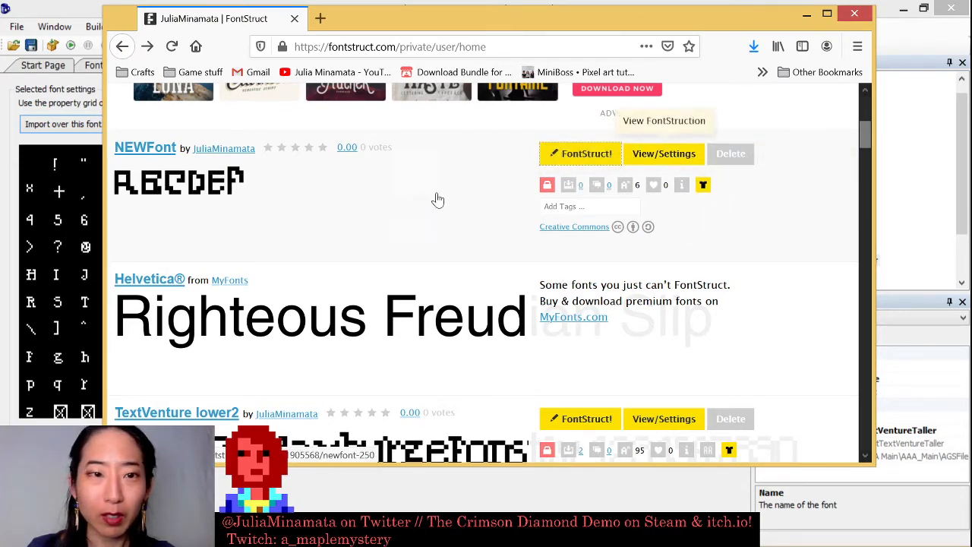
{"action": "scroll", "coordinate": [380, 206], "scroll_direction": "up", "scroll_amount": 2}
{"action": "scroll", "coordinate": [628, 265], "scroll_direction": "up", "scroll_amount": 2}
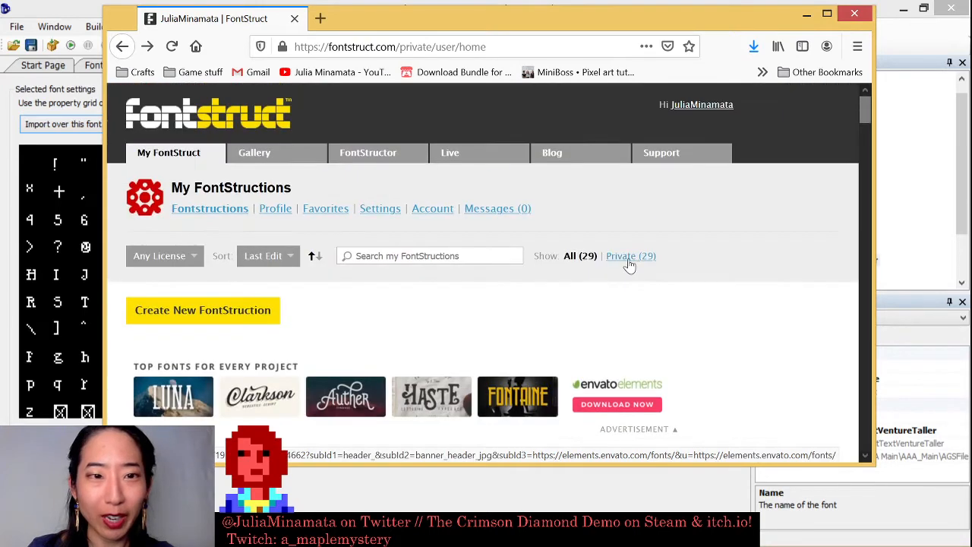
- Open NEWFont's view and settings page and clone the font under the name BEEF
{"action": "scroll", "coordinate": [629, 265], "scroll_direction": "down", "scroll_amount": 3}
{"action": "left_click", "coordinate": [674, 316]}
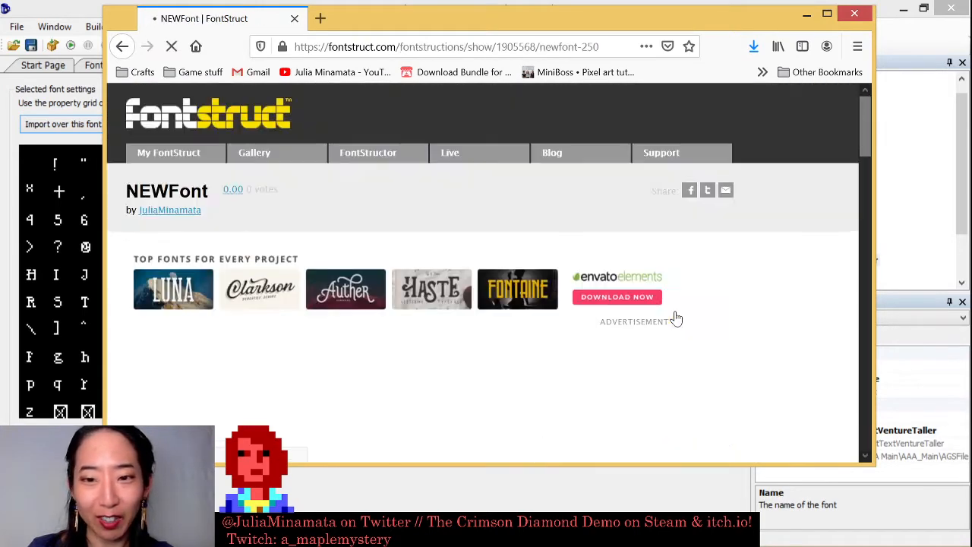
{"action": "scroll", "coordinate": [630, 318], "scroll_direction": "down", "scroll_amount": 3}
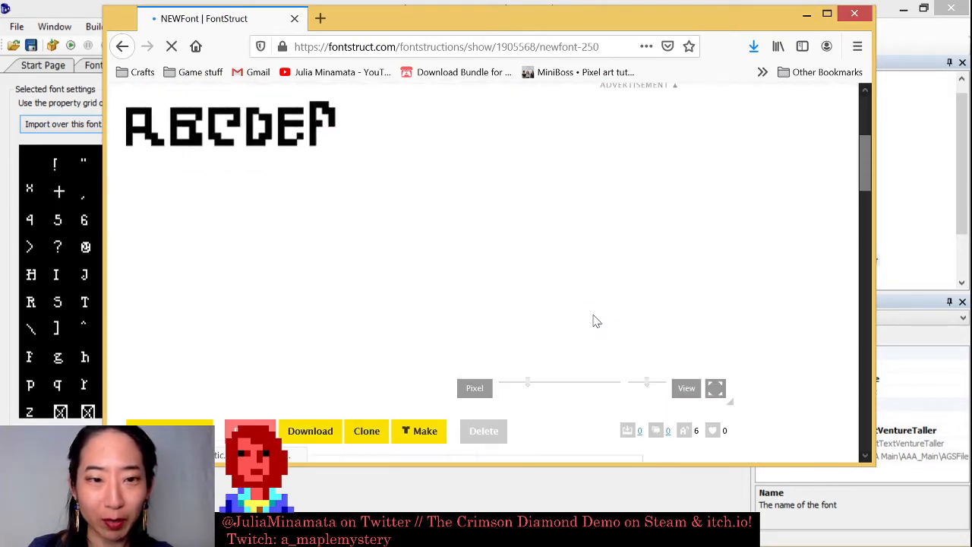
{"action": "left_click", "coordinate": [360, 432]}
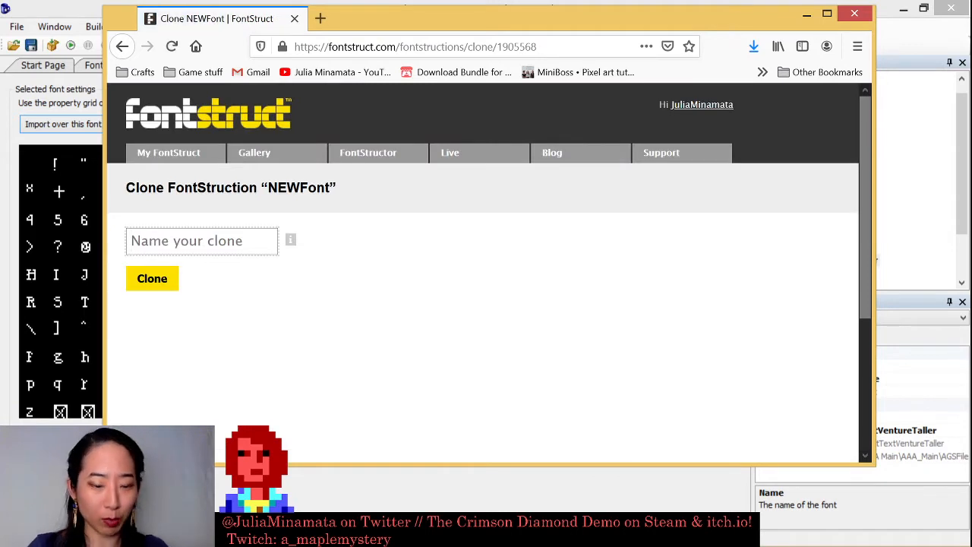
{"action": "type", "text": "BEEF"}
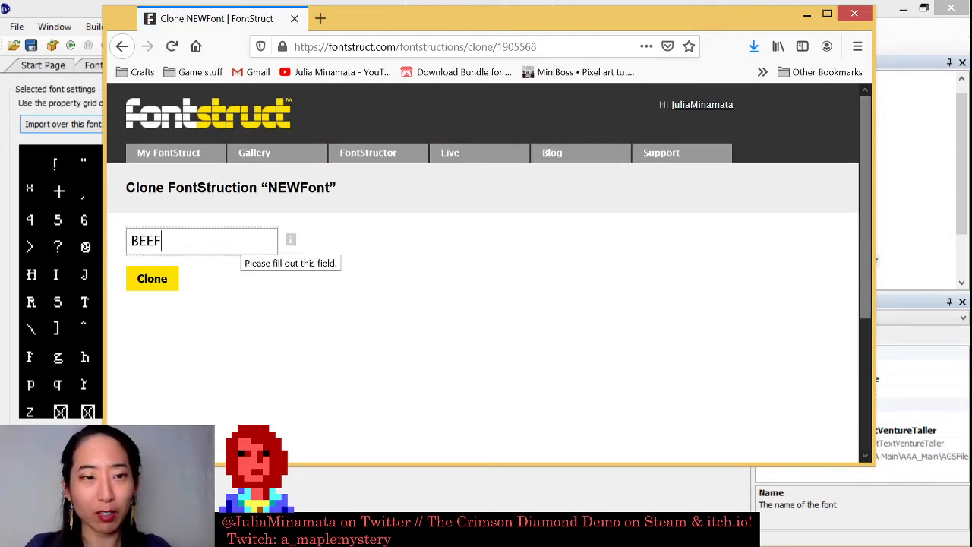
{"action": "left_click", "coordinate": [165, 287]}
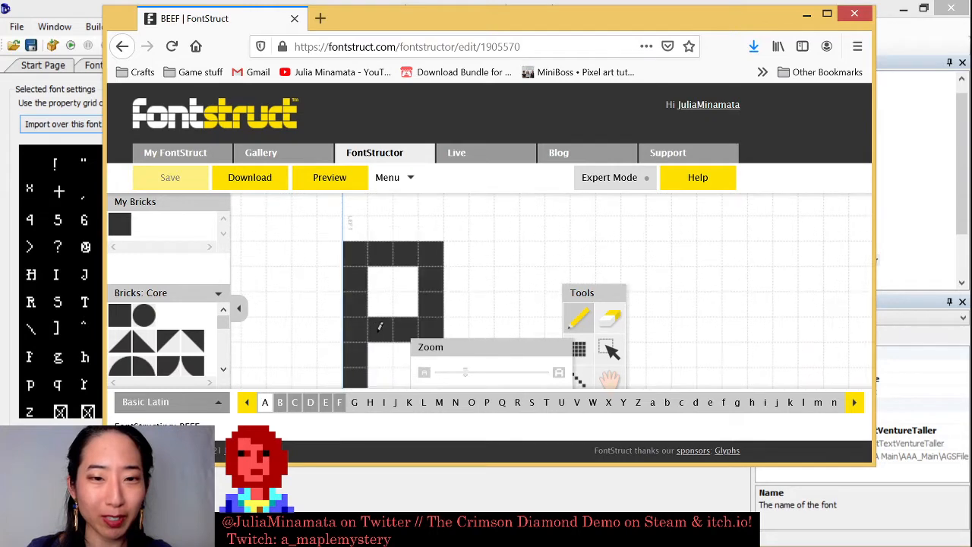
- Move the Zoom palette clear of the letter A in the BEEF clone
{"action": "left_click", "coordinate": [330, 279]}
{"action": "left_click", "coordinate": [329, 280]}
{"action": "scroll", "coordinate": [501, 322], "scroll_direction": "down", "scroll_amount": 2}
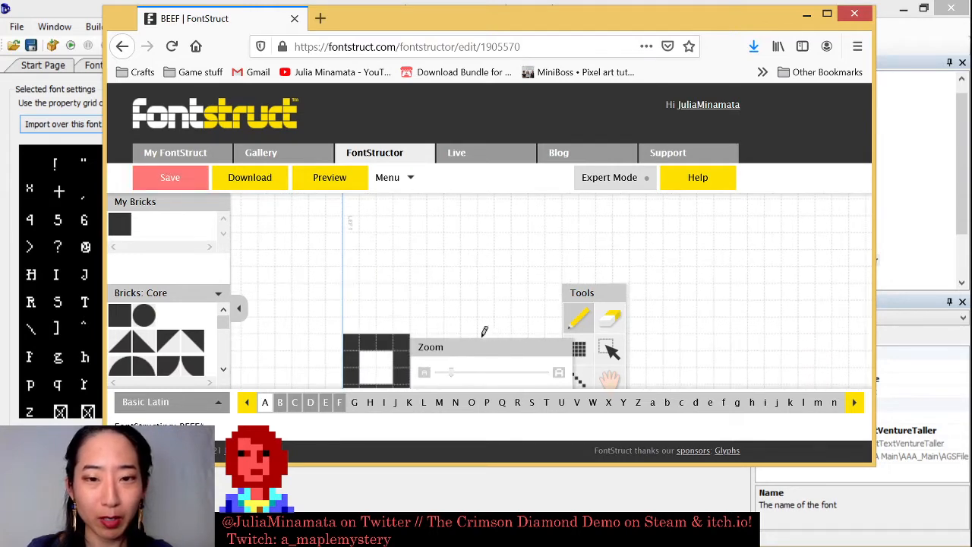
{"action": "scroll", "coordinate": [607, 251], "scroll_direction": "up", "scroll_amount": 2}
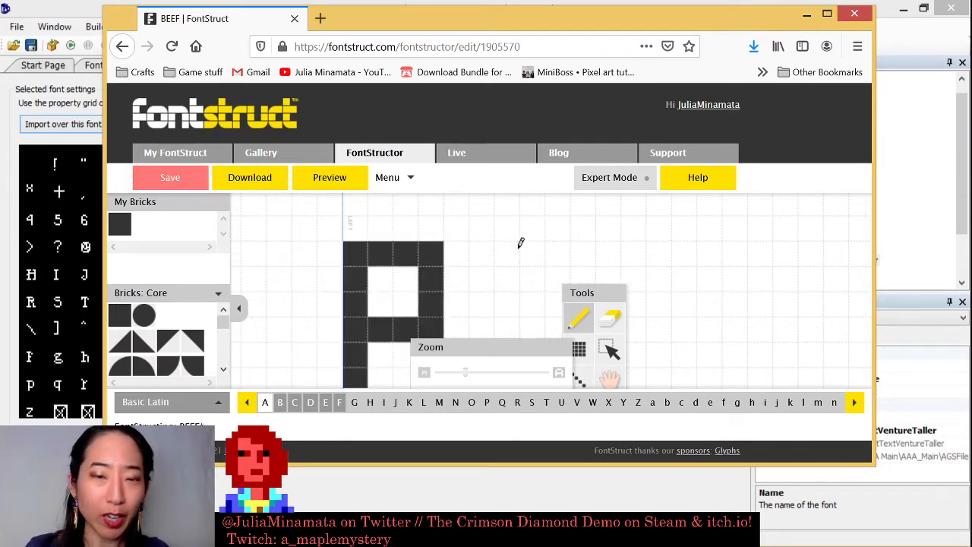
{"action": "left_click_drag", "start_coordinate": [503, 347], "coordinate": [760, 229]}
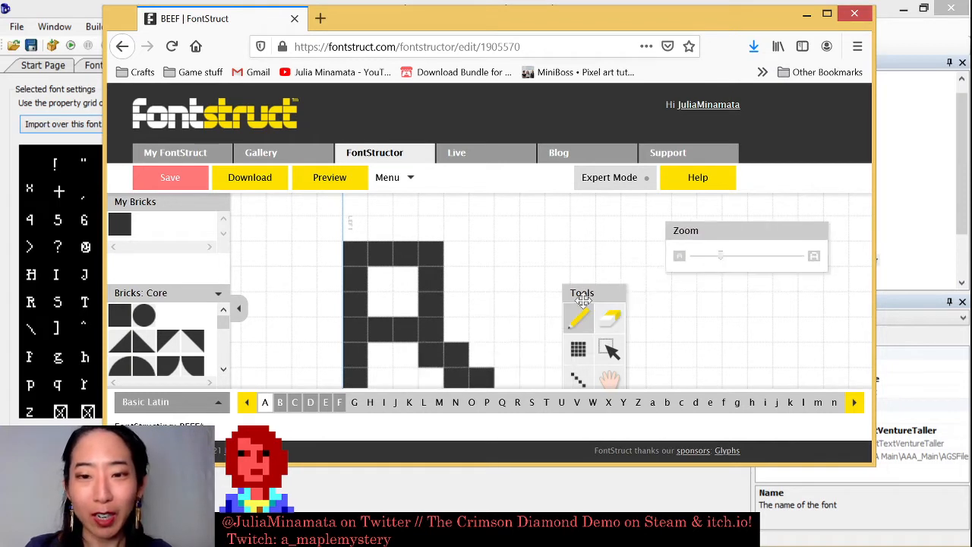
- Move the Tools palette away from the letter A, directly below the Zoom palette, and bring the whole A into view
{"action": "left_click_drag", "start_coordinate": [620, 296], "coordinate": [757, 283]}
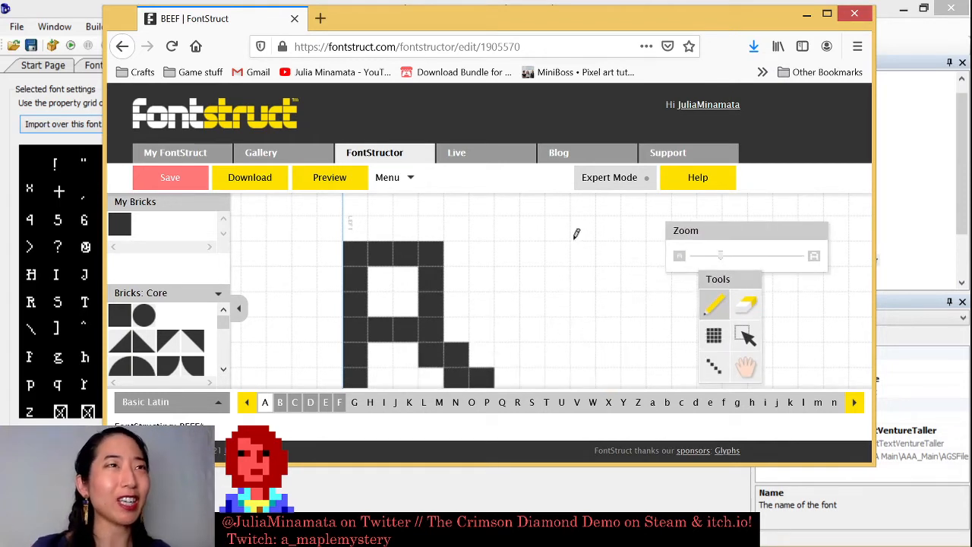
{"action": "key", "text": "space"}
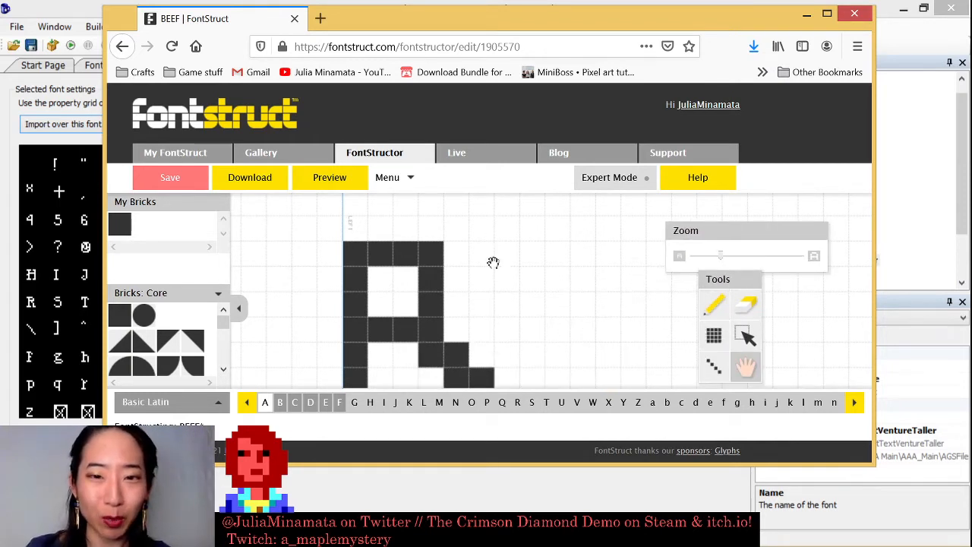
{"action": "mouse_move", "coordinate": [506, 288]}
{"action": "left_mouse_down"}
{"action": "mouse_move", "coordinate": [541, 252]}
{"action": "mouse_move", "coordinate": [458, 281]}
{"action": "mouse_move", "coordinate": [551, 286]}
{"action": "mouse_move", "coordinate": [451, 327]}
{"action": "mouse_move", "coordinate": [455, 306]}
{"action": "mouse_move", "coordinate": [440, 297]}
{"action": "mouse_move", "coordinate": [537, 286]}
{"action": "mouse_move", "coordinate": [527, 273]}
{"action": "mouse_move", "coordinate": [490, 274]}
{"action": "mouse_move", "coordinate": [514, 278]}
{"action": "left_mouse_up"}
{"action": "key", "text": "space"}
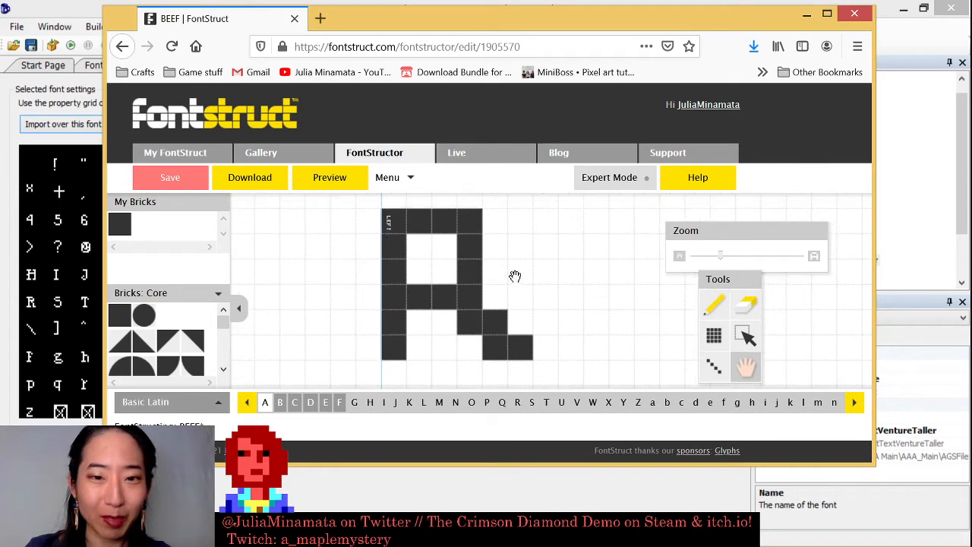
- Draw a rough blocky letter G in the empty G glyph of the BEEF font, starting at the left guide
{"action": "left_click", "coordinate": [357, 402]}
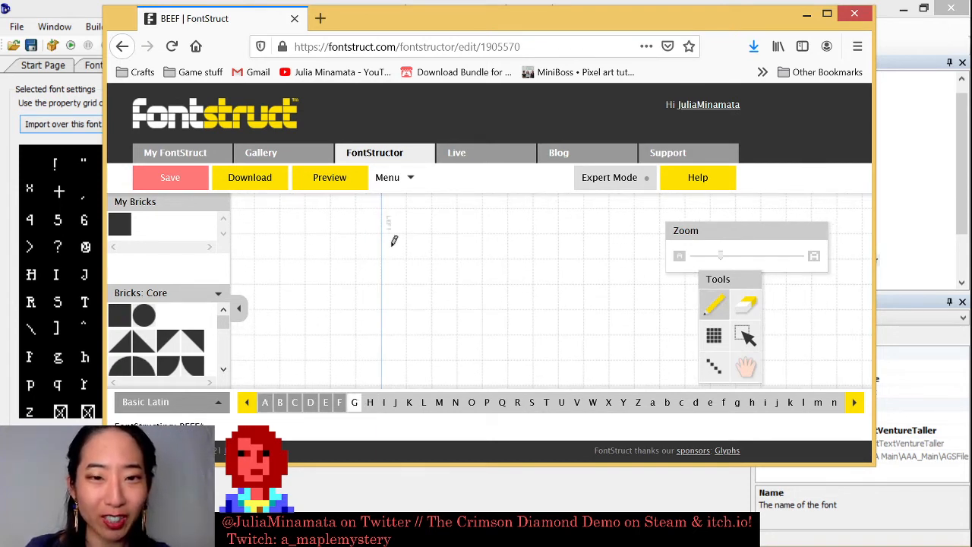
{"action": "mouse_move", "coordinate": [394, 241]}
{"action": "left_mouse_down"}
{"action": "mouse_move", "coordinate": [425, 240]}
{"action": "mouse_move", "coordinate": [520, 322]}
{"action": "left_mouse_up"}
{"action": "mouse_move", "coordinate": [397, 280]}
{"action": "left_mouse_down"}
{"action": "mouse_move", "coordinate": [396, 363]}
{"action": "mouse_move", "coordinate": [429, 373]}
{"action": "mouse_move", "coordinate": [445, 324]}
{"action": "left_mouse_up"}
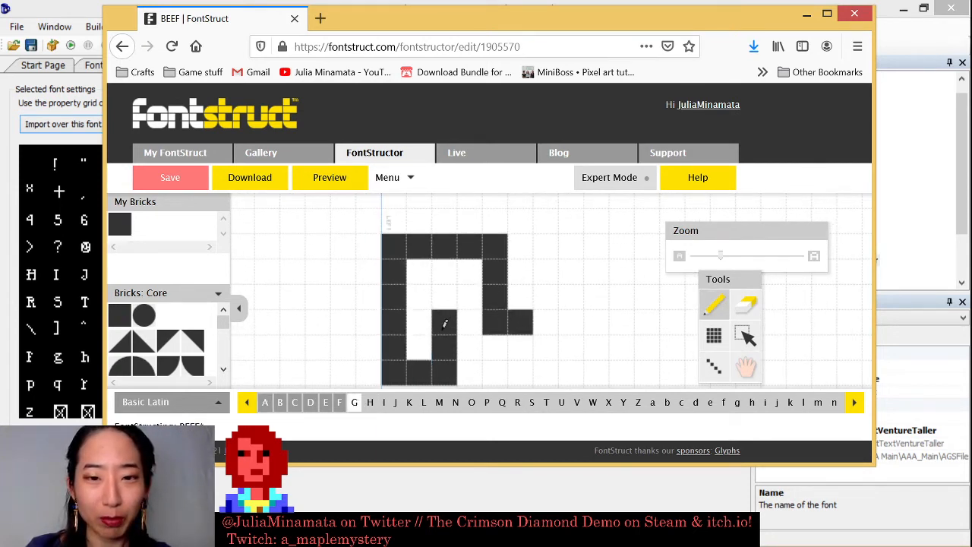
- Fill the H, I and J glyphs with bricks and draw the letter K with a vertical stem and two diagonal arms
{"action": "left_click", "coordinate": [395, 403]}
{"action": "left_click", "coordinate": [408, 402]}
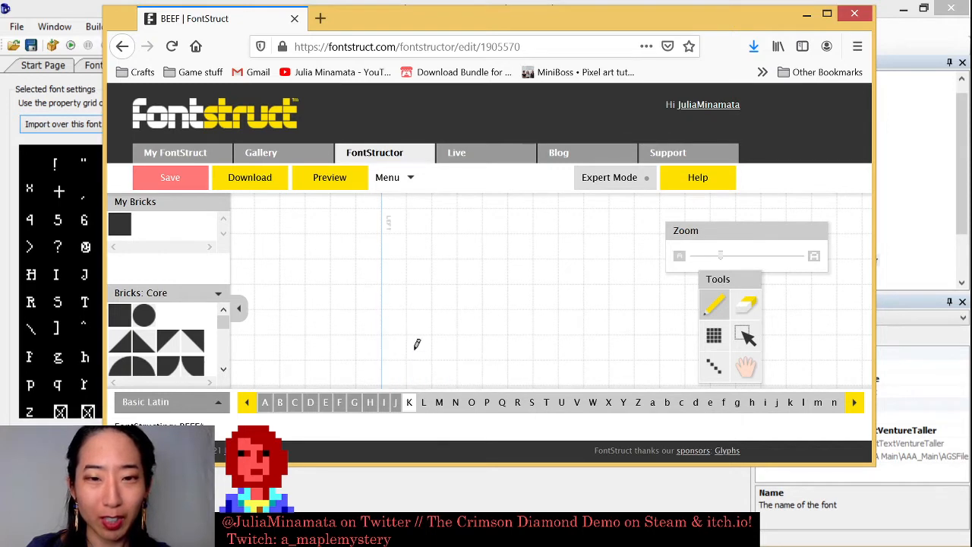
{"action": "left_click_drag", "start_coordinate": [394, 244], "coordinate": [394, 374]}
{"action": "mouse_move", "coordinate": [419, 322]}
{"action": "left_mouse_down"}
{"action": "mouse_move", "coordinate": [493, 244]}
{"action": "mouse_move", "coordinate": [469, 373]}
{"action": "left_mouse_up"}
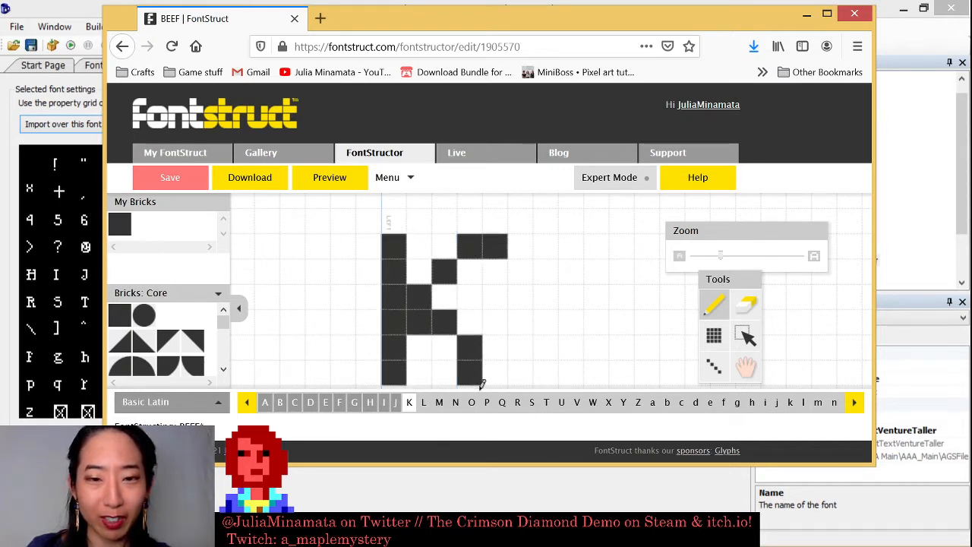
- Draw an M-like shape in the L glyph, with a full left stem, a right stem and joined bricks between them
{"action": "left_click", "coordinate": [422, 402]}
{"action": "mouse_move", "coordinate": [397, 364]}
{"action": "left_mouse_down"}
{"action": "mouse_move", "coordinate": [432, 304]}
{"action": "mouse_move", "coordinate": [501, 360]}
{"action": "mouse_move", "coordinate": [495, 381]}
{"action": "left_mouse_up"}
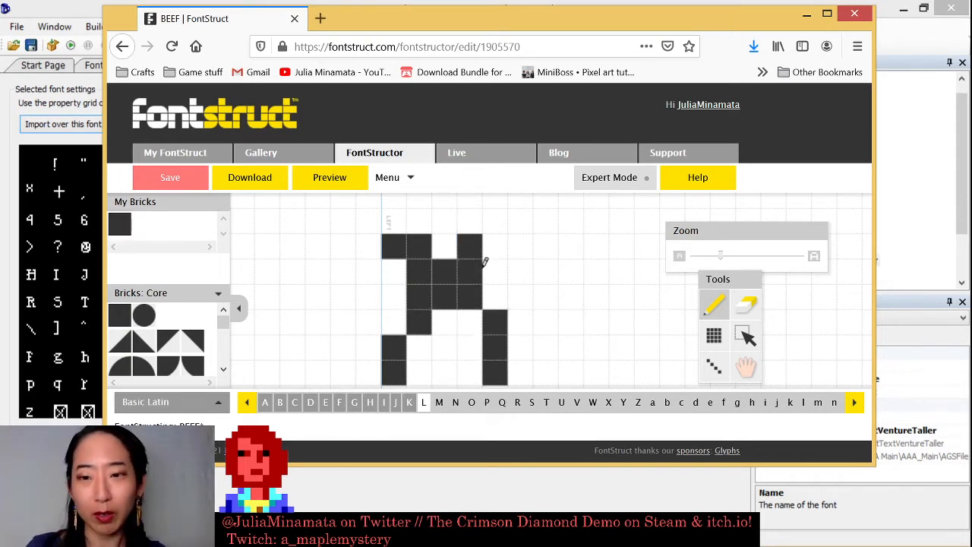
{"action": "left_click", "coordinate": [469, 296]}
{"action": "left_click", "coordinate": [474, 245]}
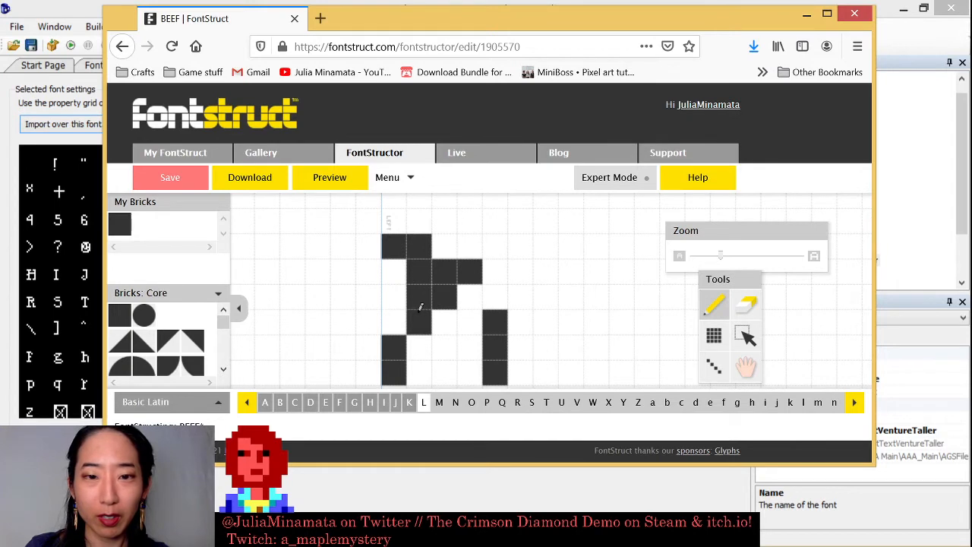
{"action": "left_click_drag", "start_coordinate": [405, 271], "coordinate": [396, 319]}
{"action": "left_click", "coordinate": [414, 272]}
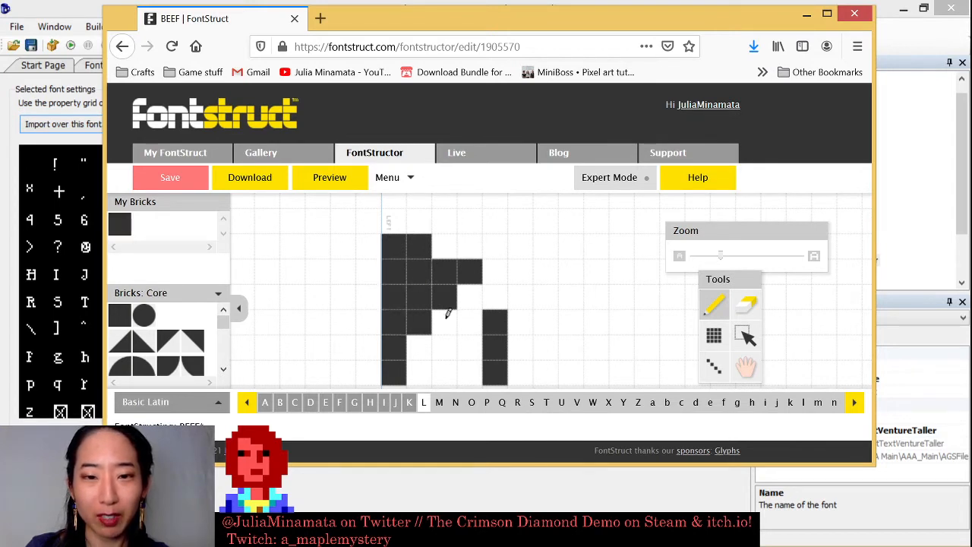
{"action": "left_click", "coordinate": [445, 319]}
{"action": "left_click", "coordinate": [469, 297]}
{"action": "left_click_drag", "start_coordinate": [495, 244], "coordinate": [493, 295]}
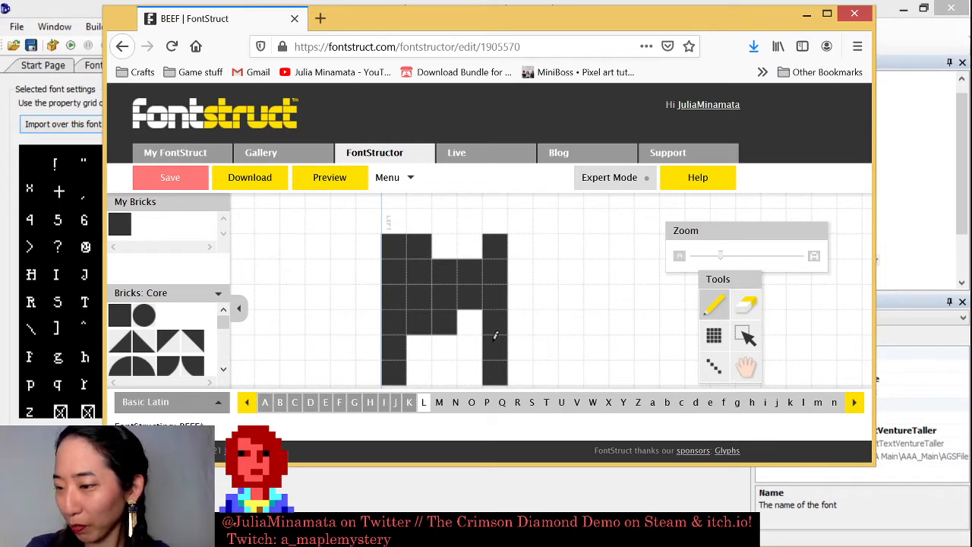
- Erase everything but the left stem in the L glyph and pencil in the foot of the L
{"action": "left_click", "coordinate": [438, 402]}
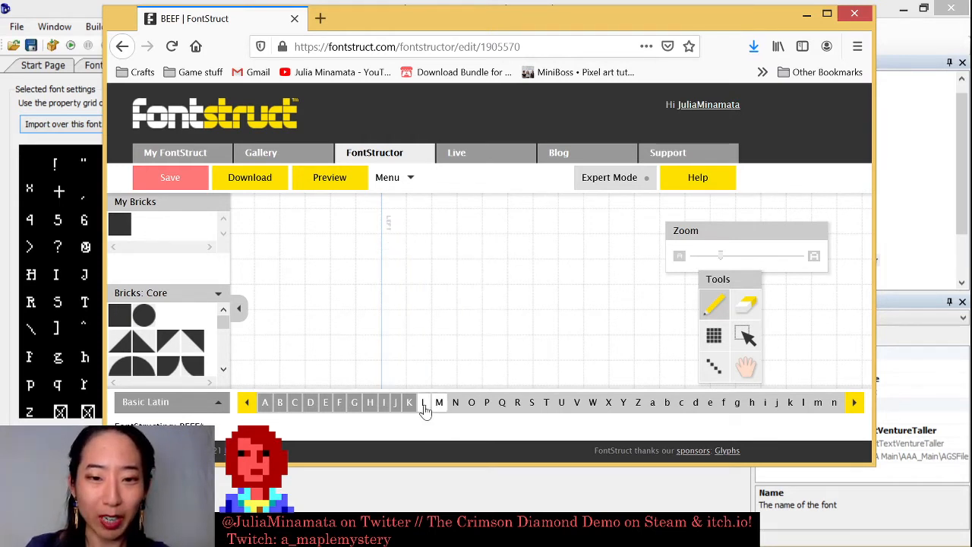
{"action": "left_click", "coordinate": [423, 402]}
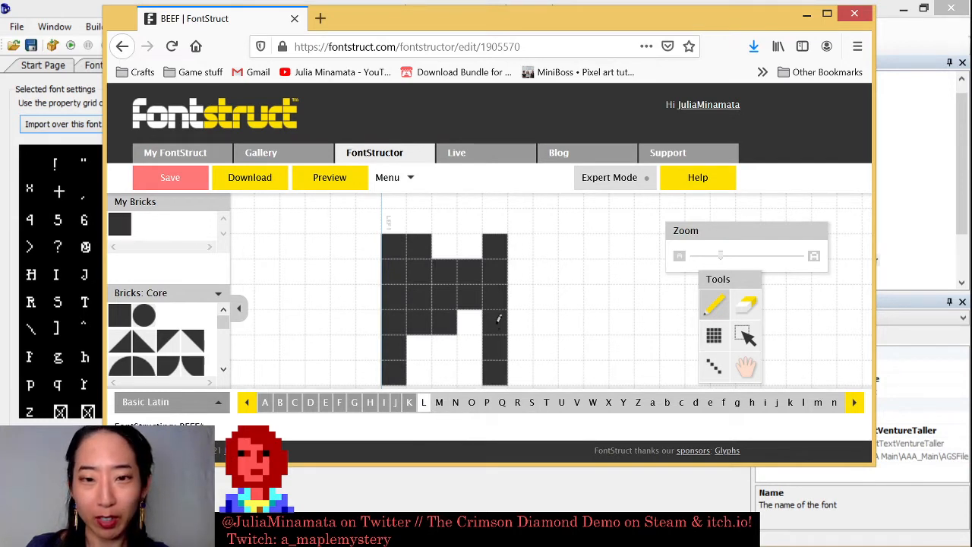
{"action": "left_click", "coordinate": [746, 306]}
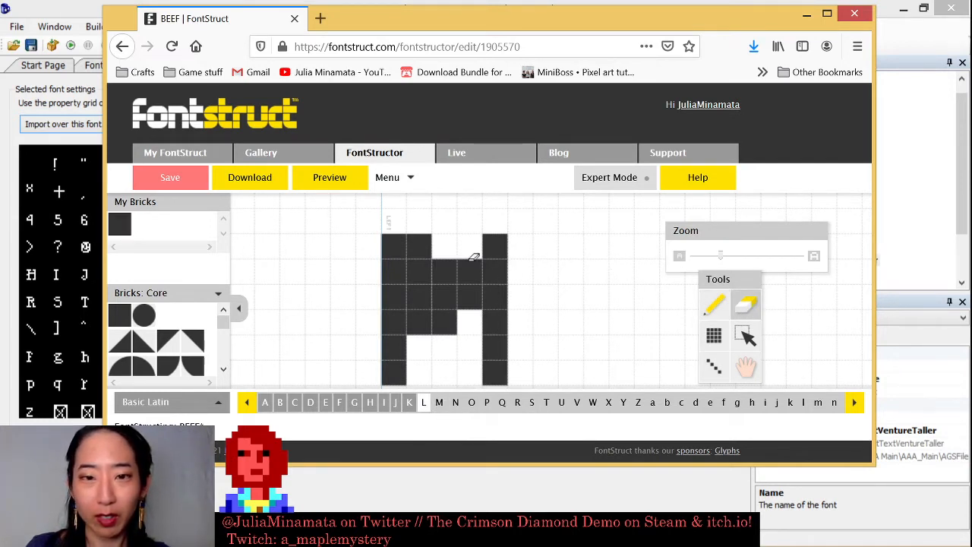
{"action": "left_click_drag", "start_coordinate": [494, 241], "coordinate": [495, 355]}
{"action": "mouse_move", "coordinate": [428, 240]}
{"action": "left_mouse_down"}
{"action": "mouse_move", "coordinate": [426, 295]}
{"action": "mouse_move", "coordinate": [511, 345]}
{"action": "left_mouse_up"}
{"action": "left_click", "coordinate": [495, 372]}
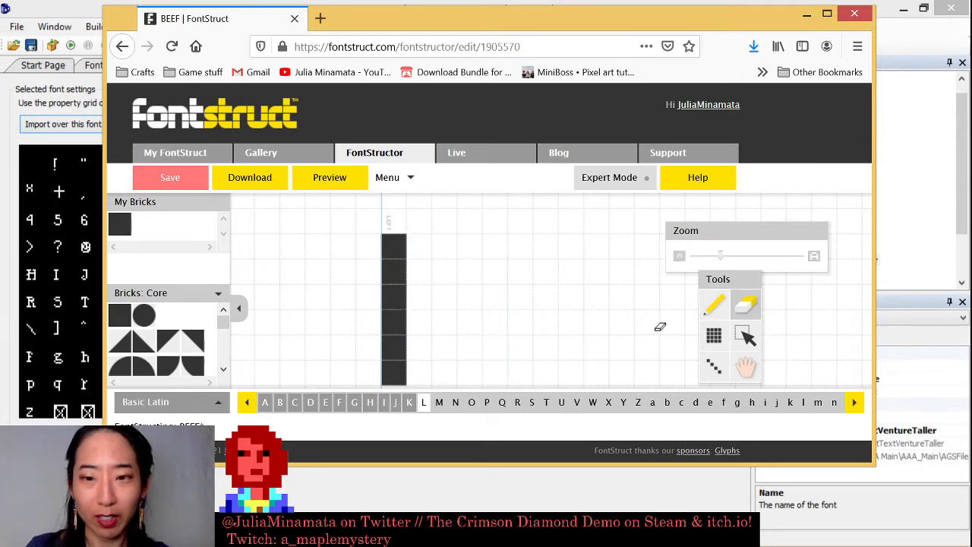
{"action": "left_click", "coordinate": [717, 306]}
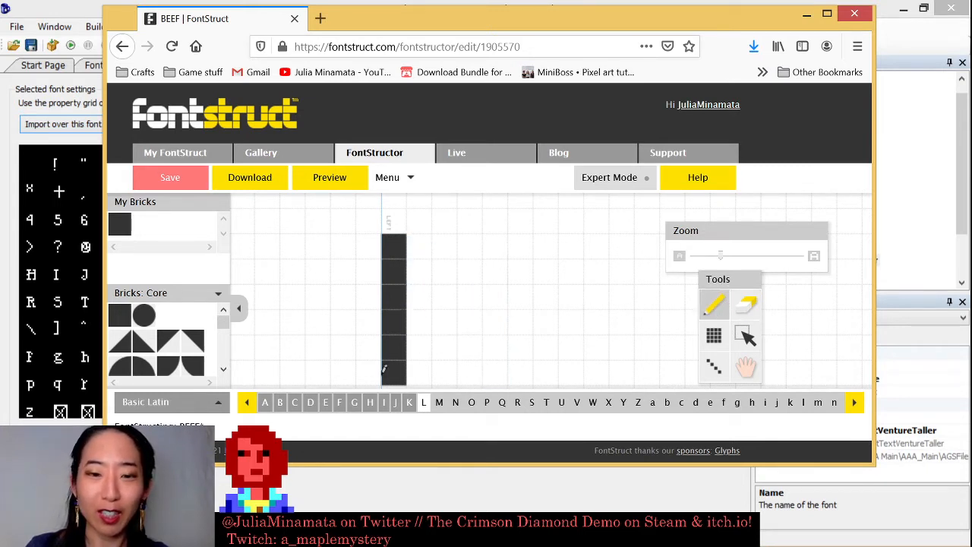
{"action": "mouse_move", "coordinate": [384, 369]}
{"action": "left_mouse_down"}
{"action": "mouse_move", "coordinate": [482, 377]}
{"action": "mouse_move", "coordinate": [495, 349]}
{"action": "left_mouse_up"}
- Draw the letters M and N in their glyphs with the Pencil tool, using two stems joined by diagonals
{"action": "left_click", "coordinate": [439, 402]}
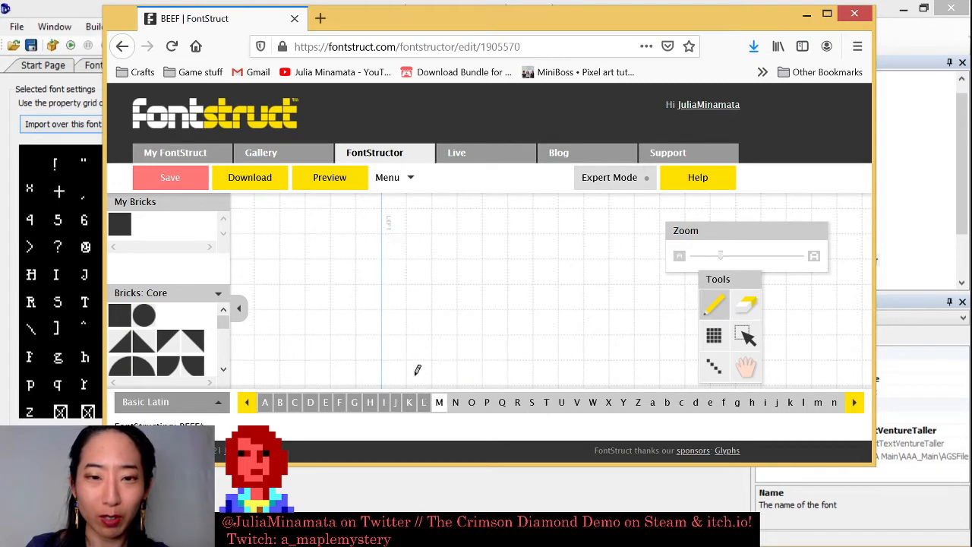
{"action": "mouse_move", "coordinate": [417, 370]}
{"action": "left_mouse_down"}
{"action": "mouse_move", "coordinate": [390, 281]}
{"action": "mouse_move", "coordinate": [424, 285]}
{"action": "left_mouse_up"}
{"action": "mouse_move", "coordinate": [406, 237]}
{"action": "left_mouse_down"}
{"action": "mouse_move", "coordinate": [436, 312]}
{"action": "mouse_move", "coordinate": [485, 242]}
{"action": "mouse_move", "coordinate": [495, 379]}
{"action": "left_mouse_up"}
{"action": "left_click", "coordinate": [455, 402]}
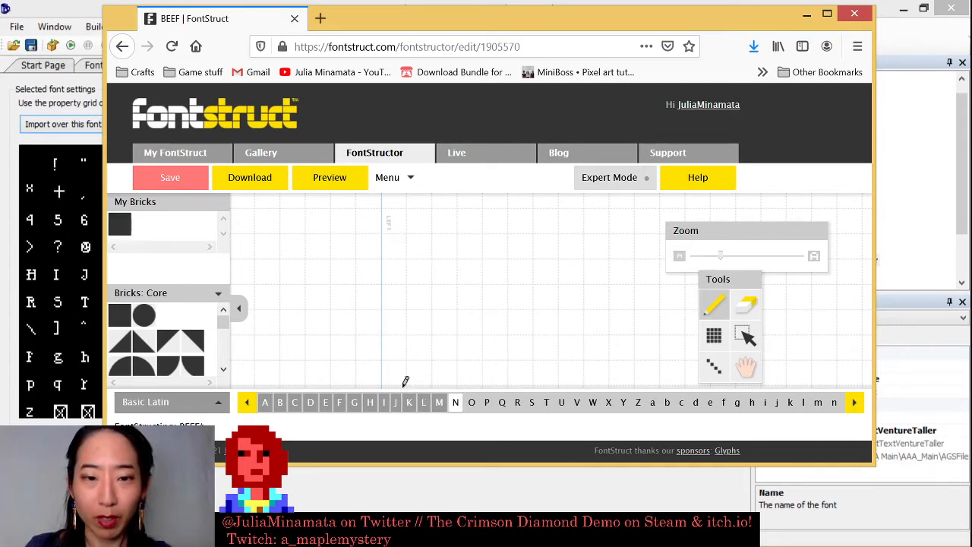
{"action": "mouse_move", "coordinate": [393, 379]}
{"action": "left_mouse_down"}
{"action": "mouse_move", "coordinate": [394, 228]}
{"action": "mouse_move", "coordinate": [465, 369]}
{"action": "mouse_move", "coordinate": [491, 221]}
{"action": "left_mouse_up"}
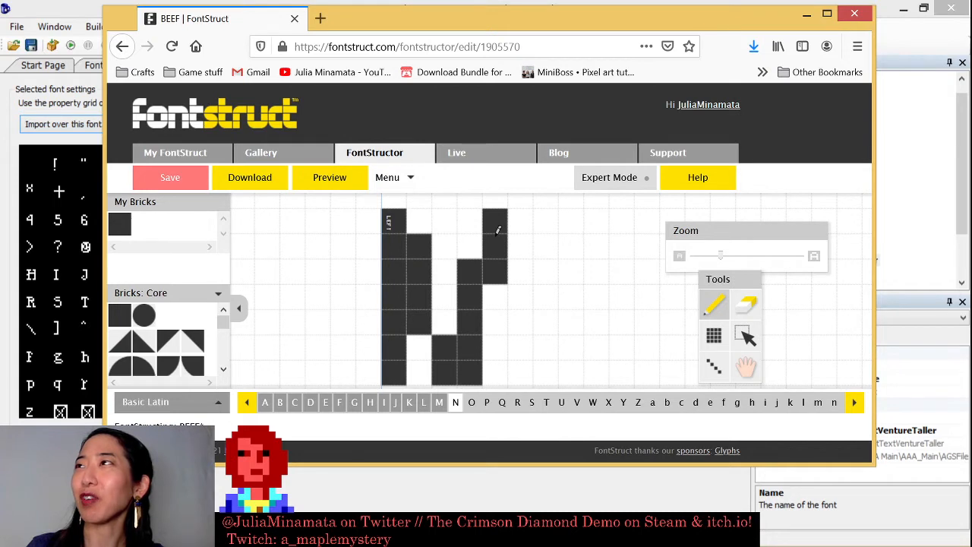
- Draw the letters O and P in their empty glyphs, starting each at the left guide
{"action": "left_click", "coordinate": [472, 402]}
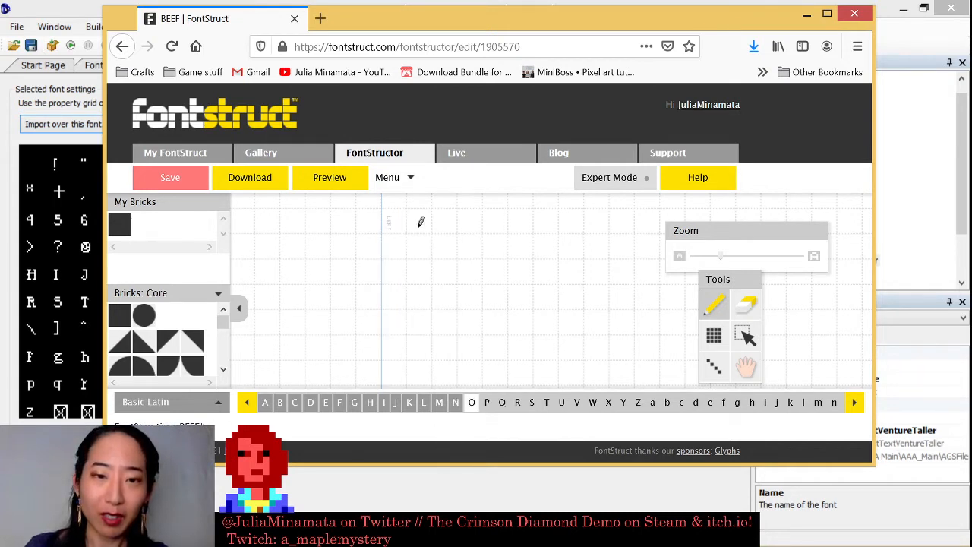
{"action": "mouse_move", "coordinate": [393, 220]}
{"action": "left_mouse_down"}
{"action": "mouse_move", "coordinate": [470, 247]}
{"action": "mouse_move", "coordinate": [493, 357]}
{"action": "left_mouse_up"}
{"action": "mouse_move", "coordinate": [393, 258]}
{"action": "left_mouse_down"}
{"action": "mouse_move", "coordinate": [390, 356]}
{"action": "mouse_move", "coordinate": [421, 379]}
{"action": "mouse_move", "coordinate": [483, 356]}
{"action": "left_mouse_up"}
{"action": "left_click", "coordinate": [489, 403]}
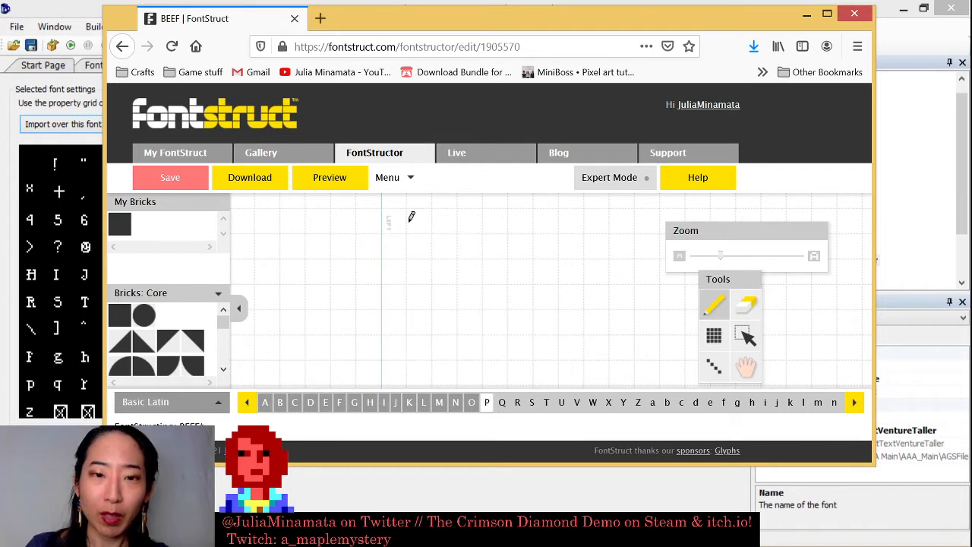
{"action": "left_click_drag", "start_coordinate": [395, 220], "coordinate": [394, 376]}
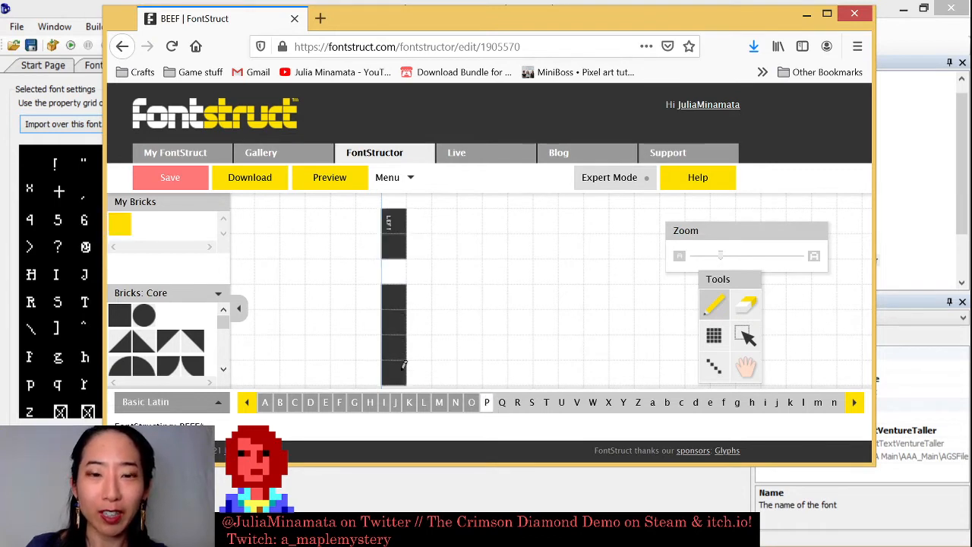
{"action": "mouse_move", "coordinate": [414, 245]}
{"action": "left_mouse_down"}
{"action": "mouse_move", "coordinate": [480, 241]}
{"action": "mouse_move", "coordinate": [478, 291]}
{"action": "mouse_move", "coordinate": [426, 307]}
{"action": "left_mouse_up"}
- Draw the letter Q as a tall closed box with a short horizontal tail crossing its right side
{"action": "left_click", "coordinate": [502, 402]}
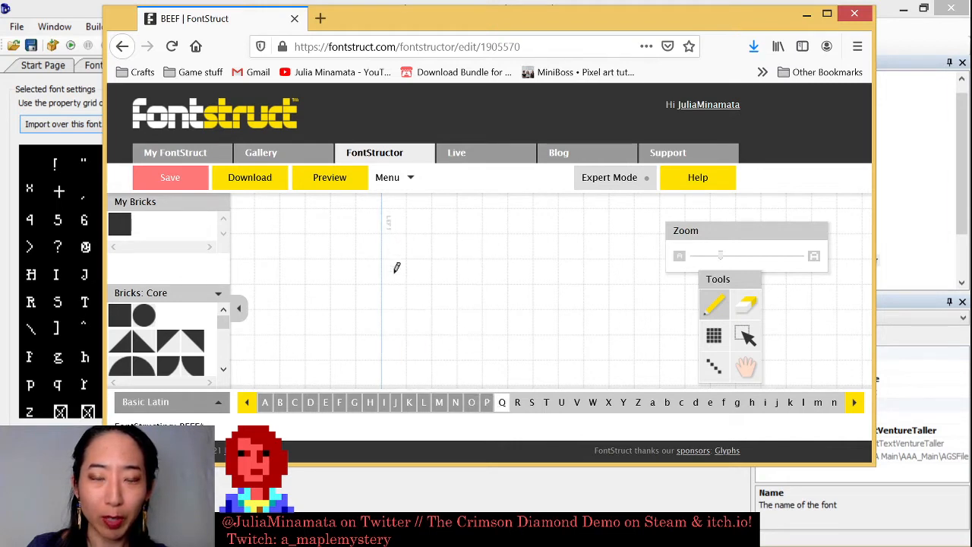
{"action": "left_click_drag", "start_coordinate": [394, 245], "coordinate": [402, 364]}
{"action": "mouse_move", "coordinate": [410, 241]}
{"action": "left_mouse_down"}
{"action": "mouse_move", "coordinate": [471, 252]}
{"action": "mouse_move", "coordinate": [465, 296]}
{"action": "left_mouse_up"}
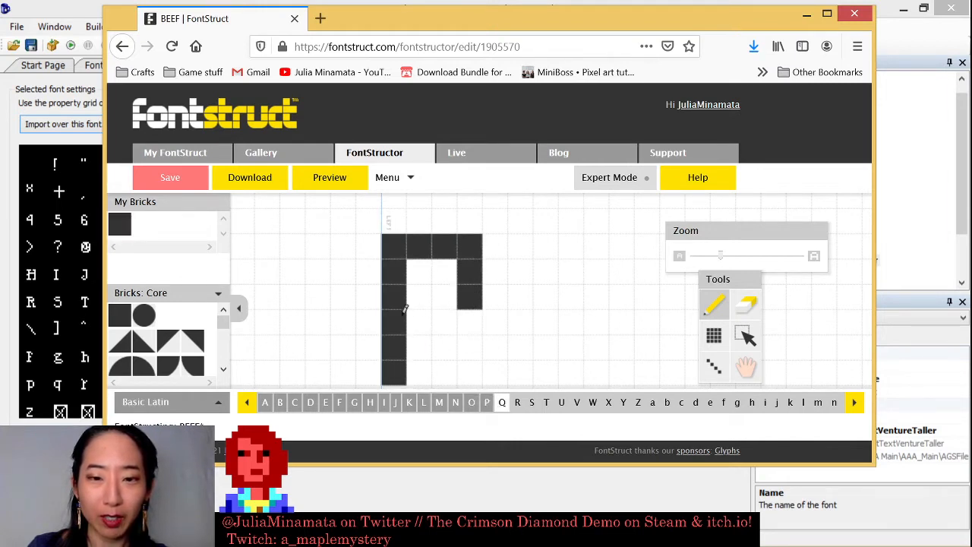
{"action": "mouse_move", "coordinate": [416, 374]}
{"action": "left_mouse_down"}
{"action": "mouse_move", "coordinate": [481, 317]}
{"action": "mouse_move", "coordinate": [495, 322]}
{"action": "left_mouse_up"}
{"action": "left_click", "coordinate": [443, 322]}
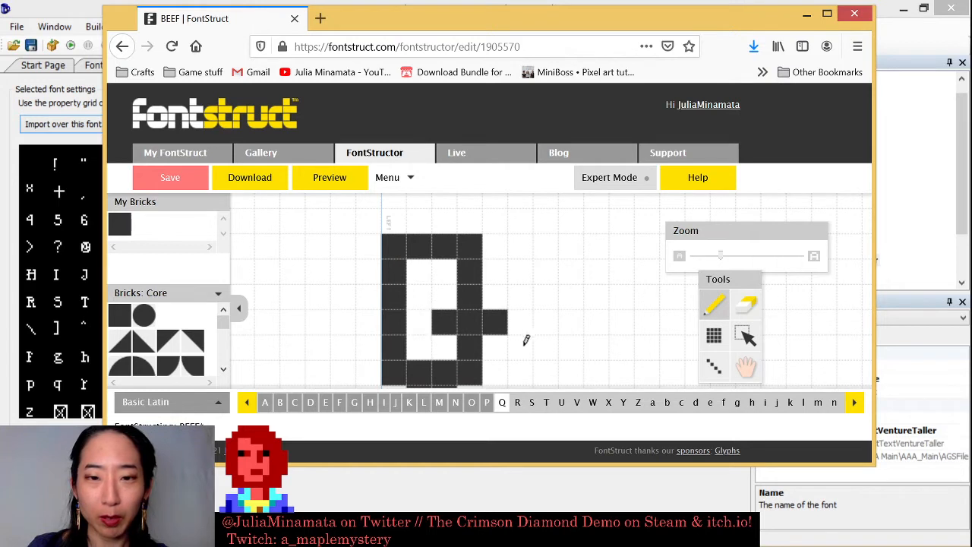
- Draw the letter R with a six-brick stem, a closed upper bowl and a straight two-brick right leg
{"action": "left_click", "coordinate": [517, 403]}
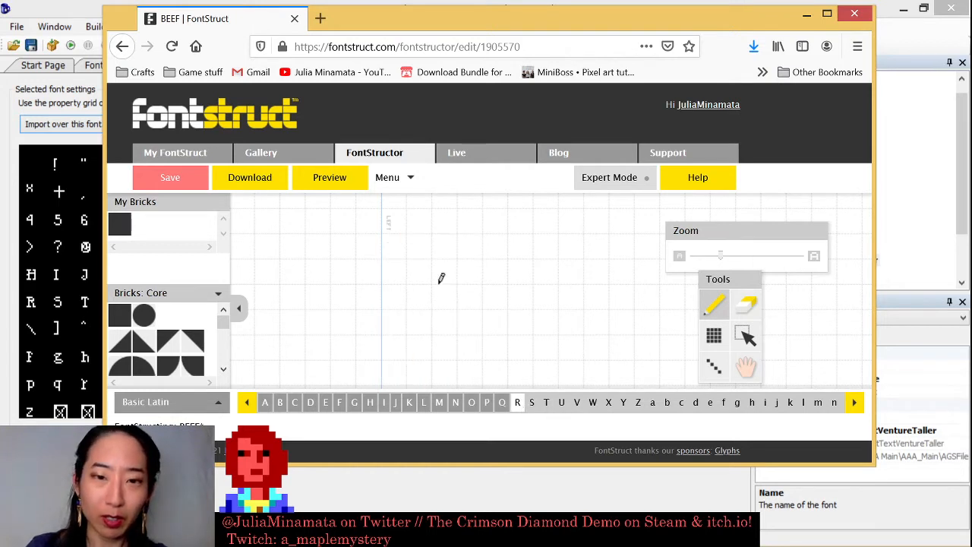
{"action": "left_click_drag", "start_coordinate": [397, 254], "coordinate": [416, 348]}
{"action": "left_click", "coordinate": [393, 371]}
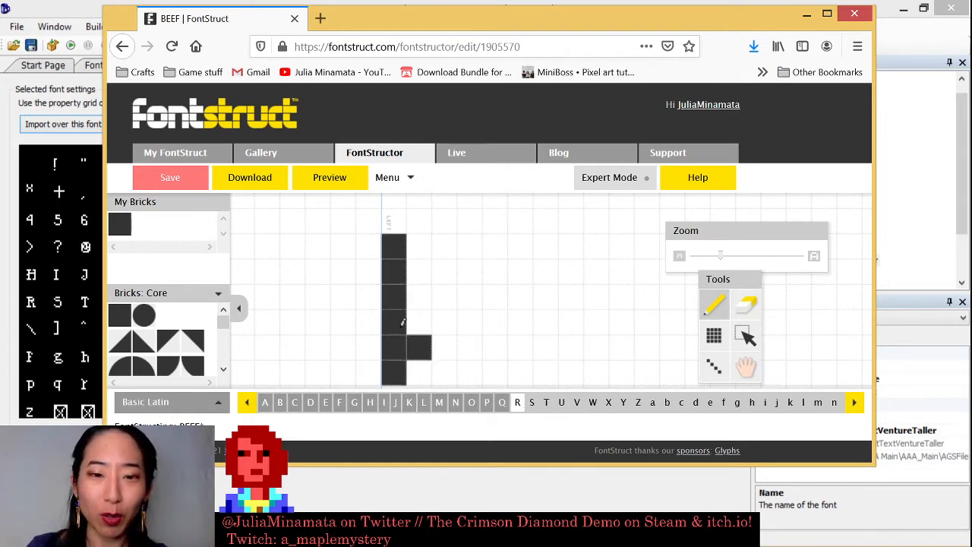
{"action": "left_click", "coordinate": [443, 346]}
{"action": "left_click", "coordinate": [418, 347]}
{"action": "left_click", "coordinate": [443, 346]}
{"action": "mouse_move", "coordinate": [419, 246]}
{"action": "left_mouse_down"}
{"action": "mouse_move", "coordinate": [440, 320]}
{"action": "mouse_move", "coordinate": [416, 321]}
{"action": "left_mouse_up"}
{"action": "left_click", "coordinate": [472, 246]}
{"action": "left_click_drag", "start_coordinate": [468, 346], "coordinate": [471, 371]}
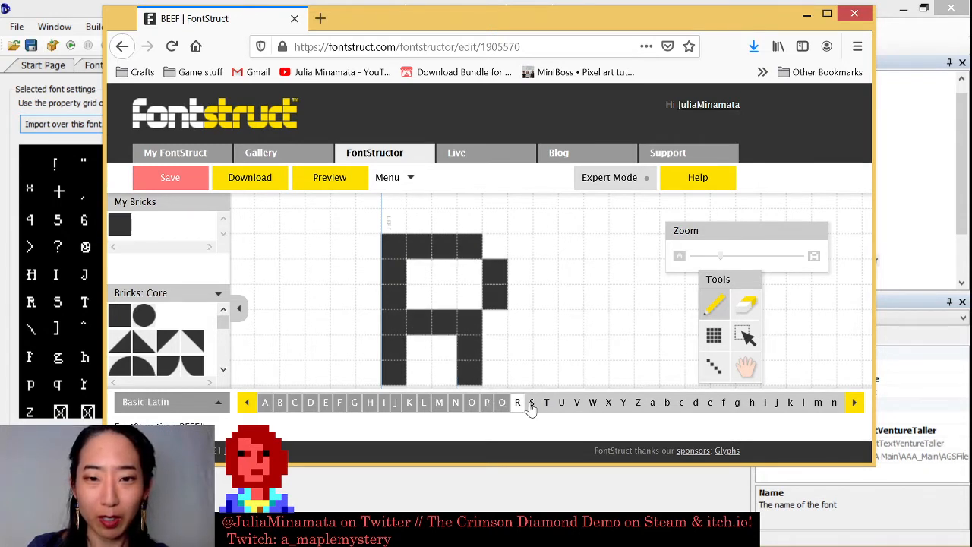
- Draw a stepped, angular letter S in the S glyph and save the BEEF font
{"action": "left_click", "coordinate": [531, 402]}
{"action": "left_click_drag", "start_coordinate": [418, 271], "coordinate": [495, 245]}
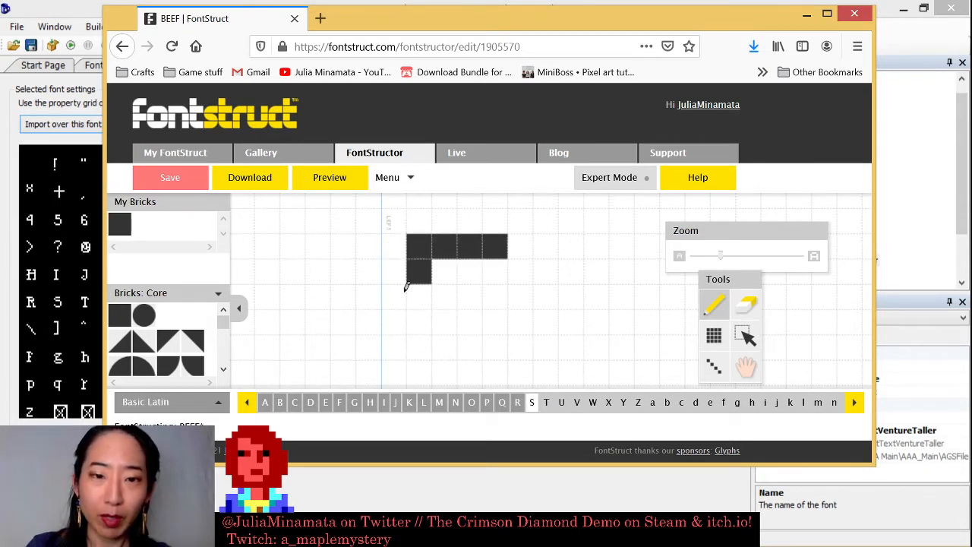
{"action": "mouse_move", "coordinate": [406, 288]}
{"action": "left_mouse_down"}
{"action": "mouse_move", "coordinate": [476, 313]}
{"action": "mouse_move", "coordinate": [484, 363]}
{"action": "mouse_move", "coordinate": [466, 381]}
{"action": "mouse_move", "coordinate": [393, 368]}
{"action": "left_mouse_up"}
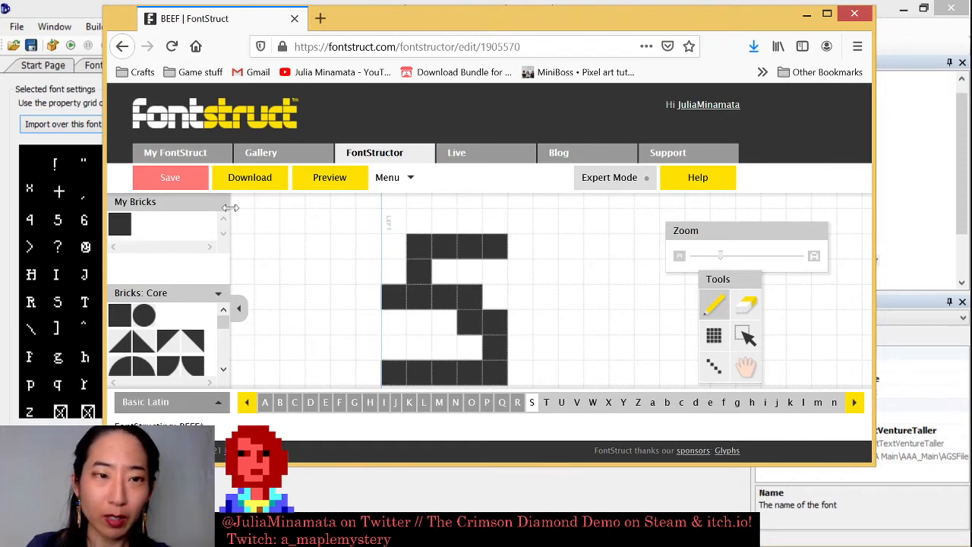
{"action": "left_click", "coordinate": [184, 180]}
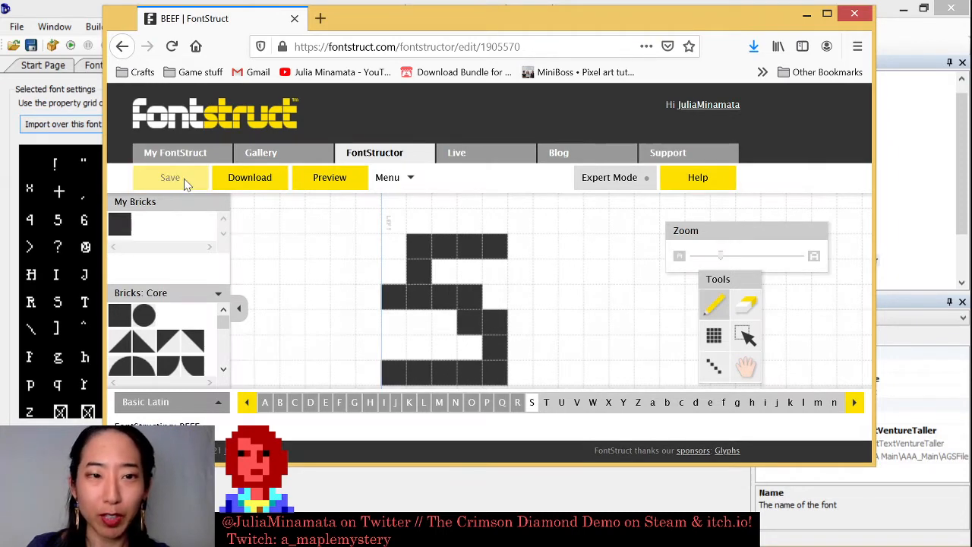
- Draw the letters T and U, reshaping the lower left curve of the U, and open the empty V glyph
{"action": "left_click", "coordinate": [546, 401]}
{"action": "mouse_move", "coordinate": [401, 236]}
{"action": "left_mouse_down"}
{"action": "mouse_move", "coordinate": [500, 239]}
{"action": "mouse_move", "coordinate": [439, 359]}
{"action": "mouse_move", "coordinate": [442, 296]}
{"action": "mouse_move", "coordinate": [444, 326]}
{"action": "left_mouse_up"}
{"action": "left_click", "coordinate": [561, 403]}
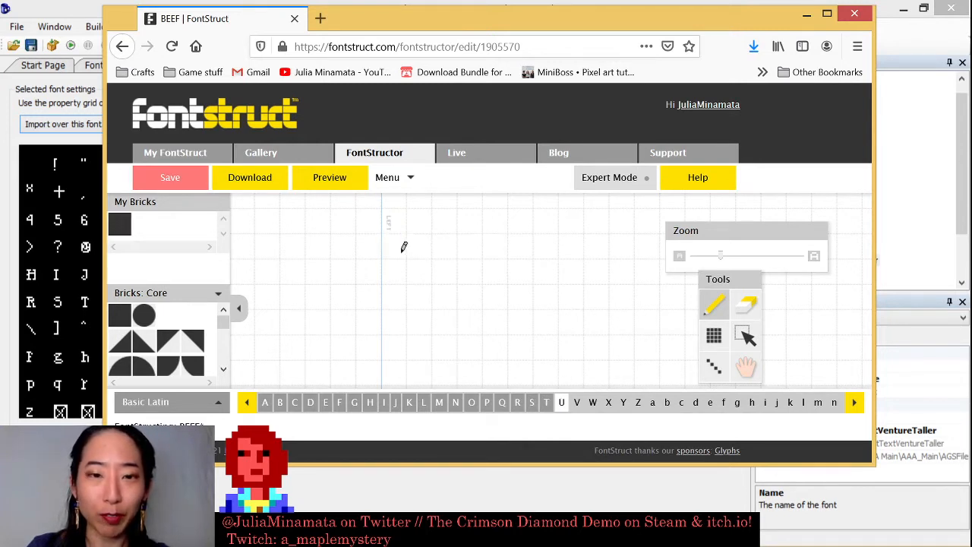
{"action": "mouse_move", "coordinate": [394, 241]}
{"action": "left_mouse_down"}
{"action": "mouse_move", "coordinate": [413, 344]}
{"action": "mouse_move", "coordinate": [440, 381]}
{"action": "mouse_move", "coordinate": [468, 374]}
{"action": "mouse_move", "coordinate": [487, 301]}
{"action": "mouse_move", "coordinate": [494, 239]}
{"action": "left_mouse_up"}
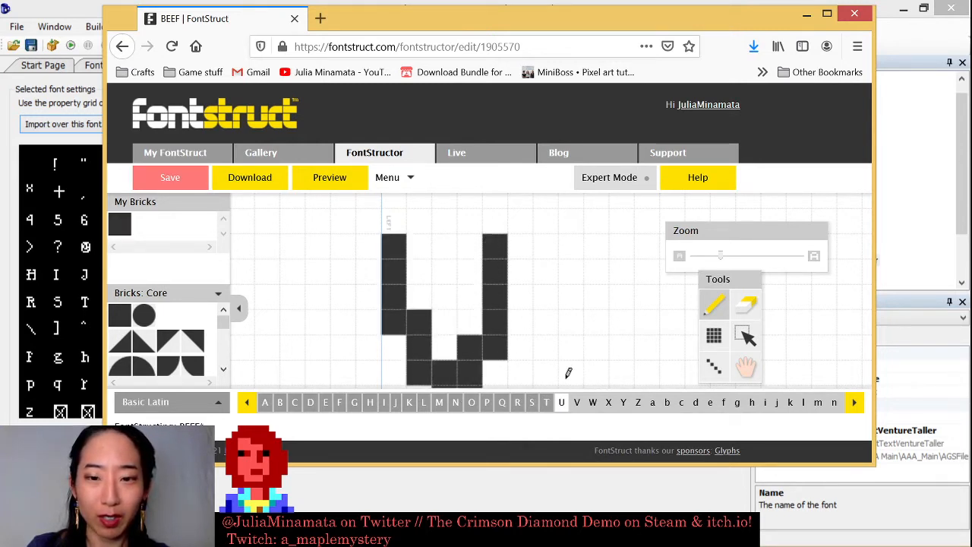
{"action": "left_click", "coordinate": [420, 343]}
{"action": "left_click", "coordinate": [414, 322]}
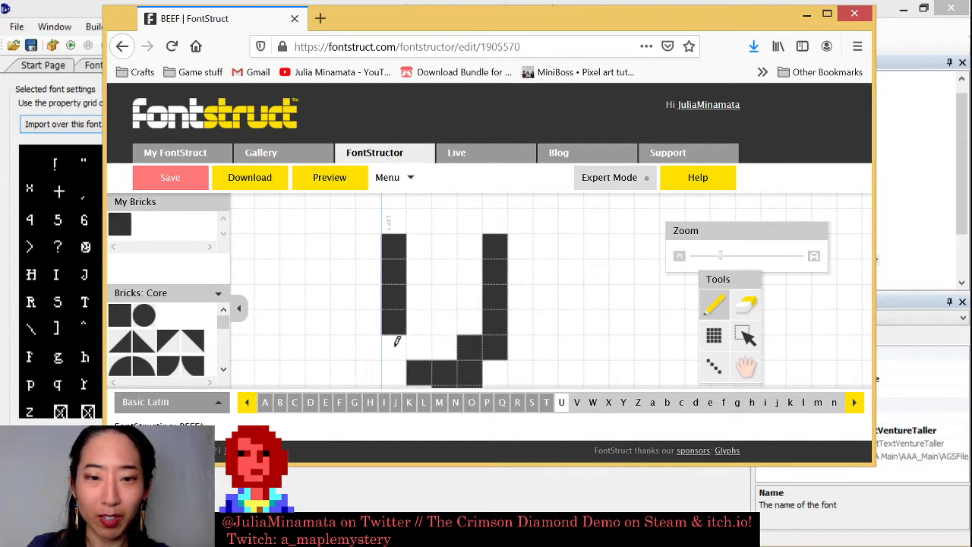
{"action": "left_click", "coordinate": [393, 347]}
{"action": "left_click", "coordinate": [577, 402]}
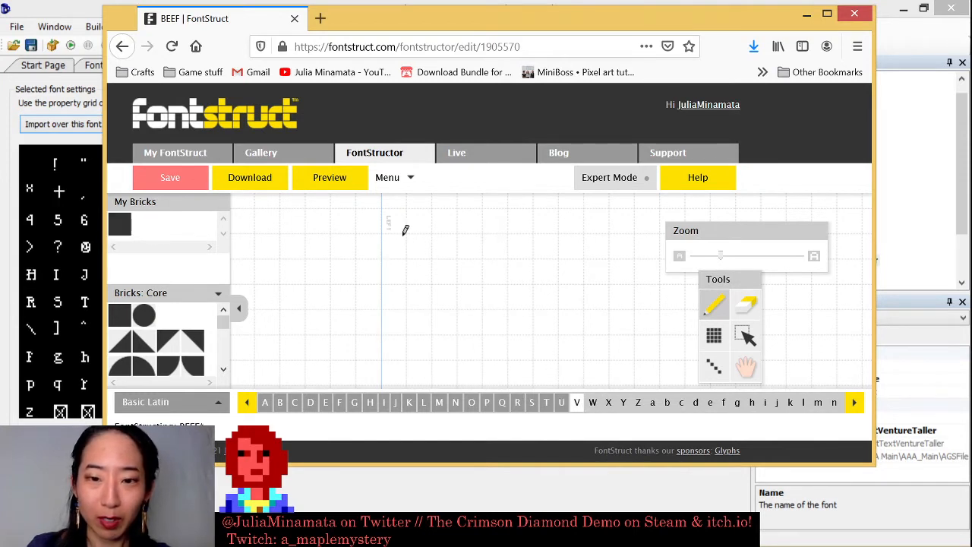
- Draw the letter V with stepped diagonal sides and the letter W with a low central peak in their glyphs
{"action": "mouse_move", "coordinate": [405, 230]}
{"action": "left_mouse_down"}
{"action": "mouse_move", "coordinate": [449, 369]}
{"action": "mouse_move", "coordinate": [521, 251]}
{"action": "left_mouse_up"}
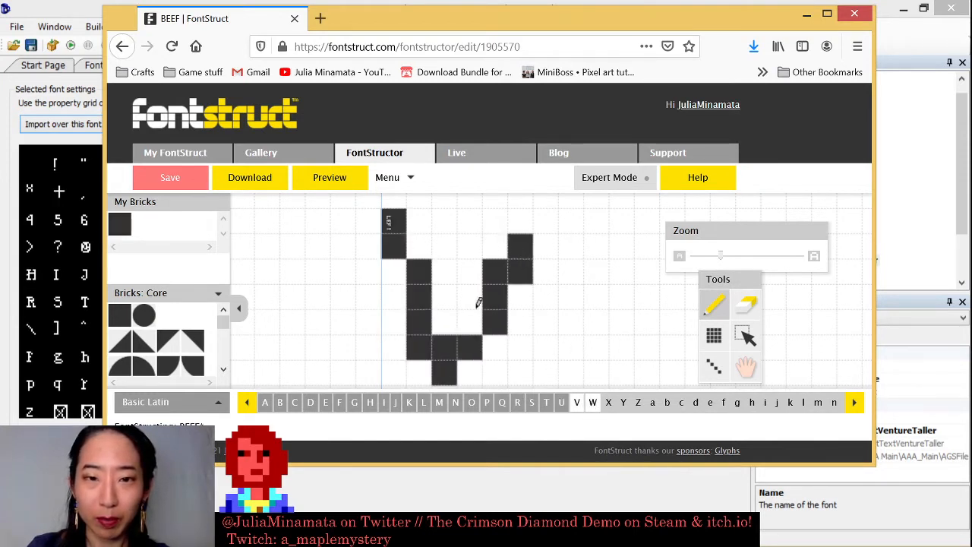
{"action": "left_click", "coordinate": [422, 266]}
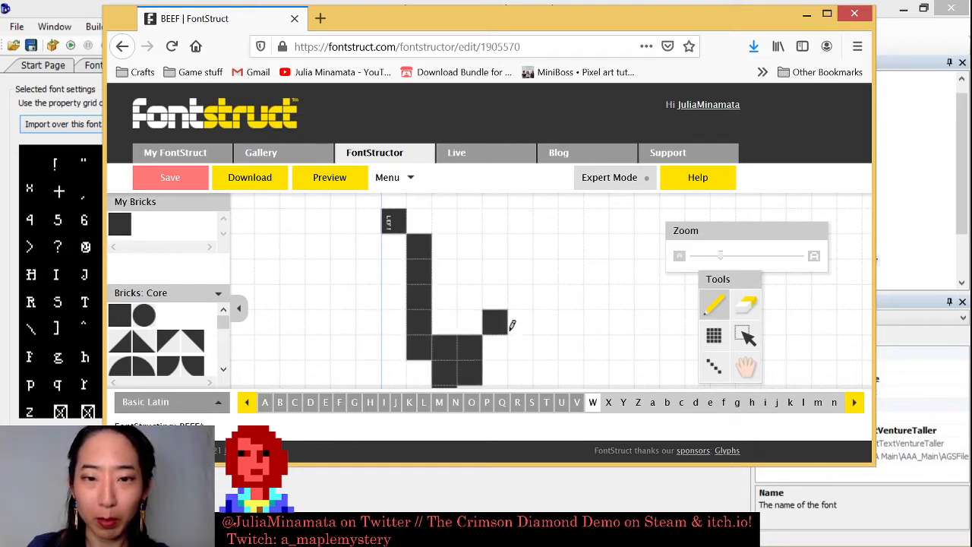
{"action": "left_click_drag", "start_coordinate": [512, 326], "coordinate": [531, 363]}
{"action": "left_click_drag", "start_coordinate": [562, 232], "coordinate": [543, 376]}
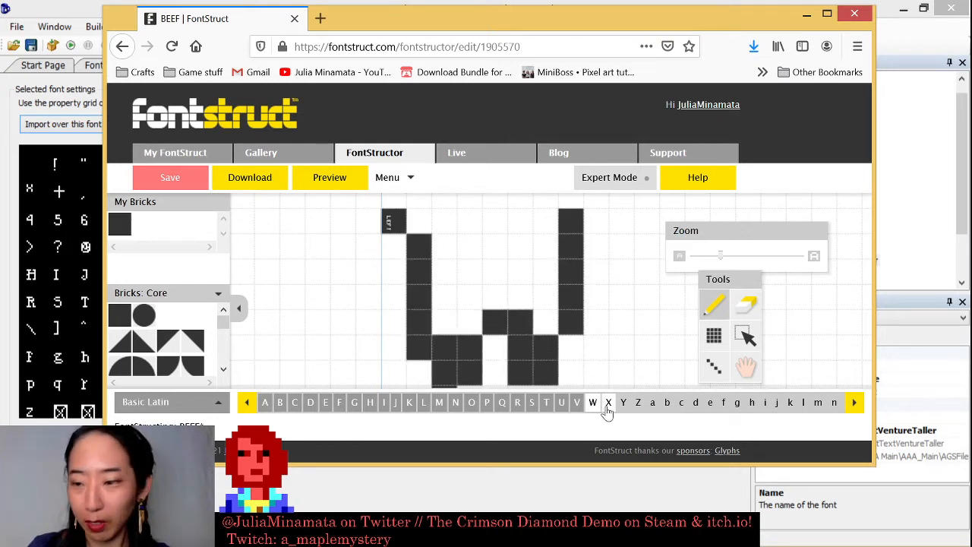
- Draw the letter X as two stepped diagonals crossing at the middle of its glyph
{"action": "left_click", "coordinate": [608, 403]}
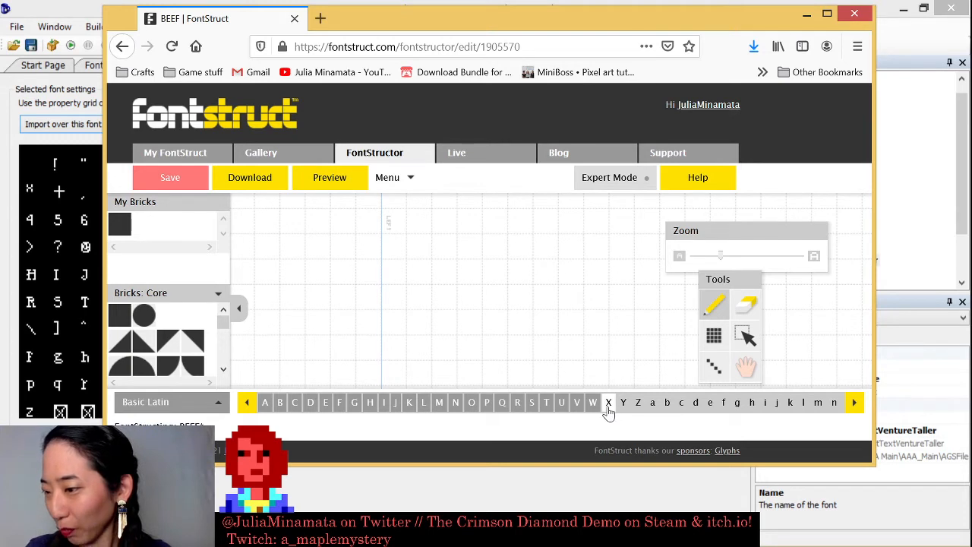
{"action": "left_click_drag", "start_coordinate": [393, 220], "coordinate": [495, 373]}
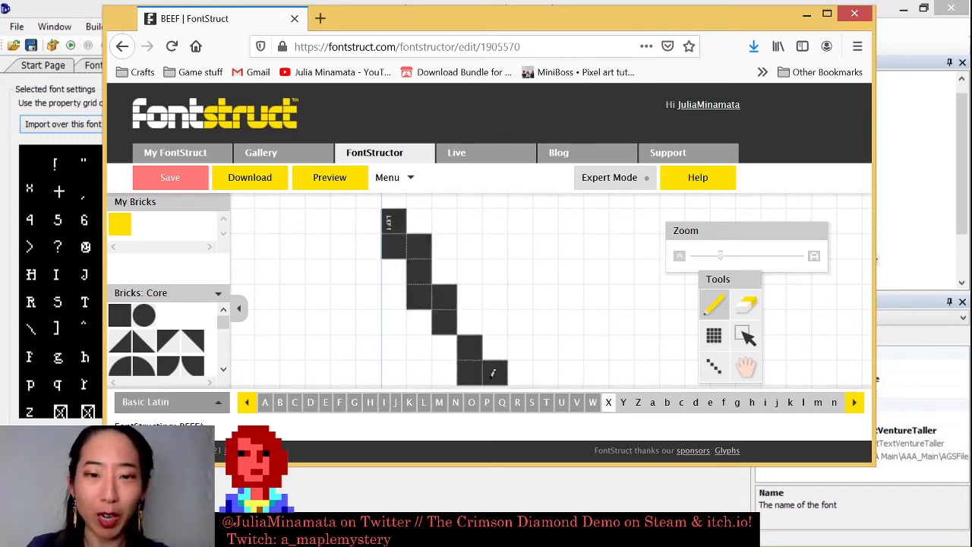
{"action": "left_click_drag", "start_coordinate": [517, 212], "coordinate": [416, 366]}
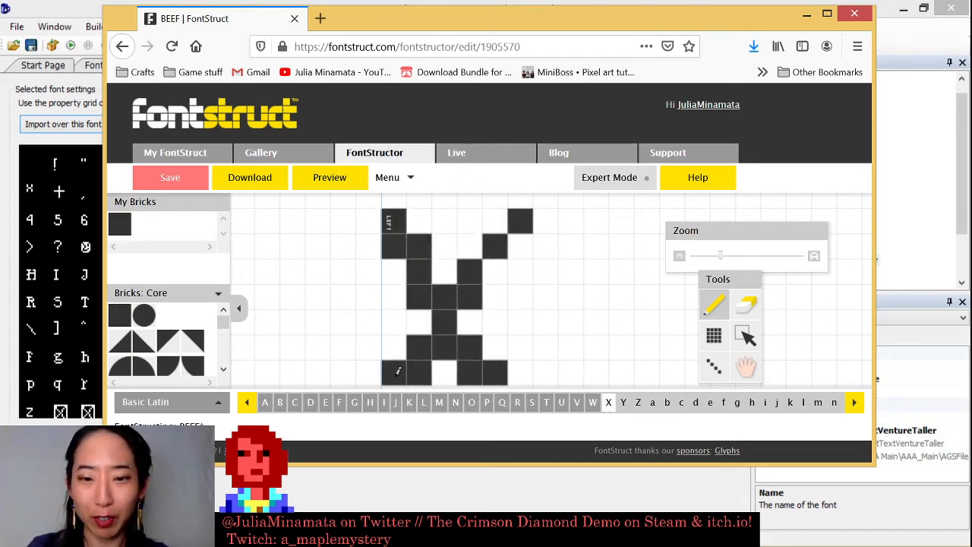
{"action": "left_click", "coordinate": [444, 350]}
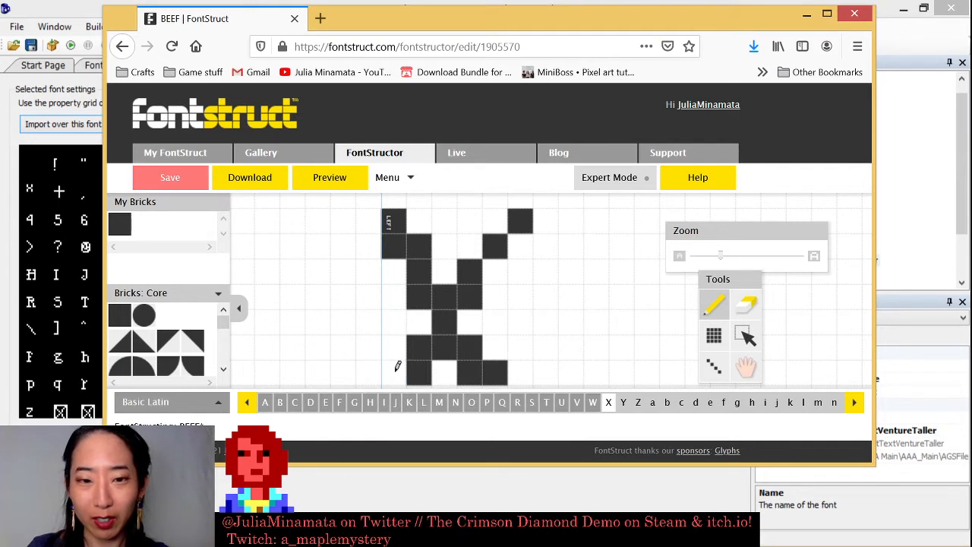
- Draw the letter Y with two stepped arms meeting mid-height, and draw the letter Z in its glyph
{"action": "left_click", "coordinate": [623, 404]}
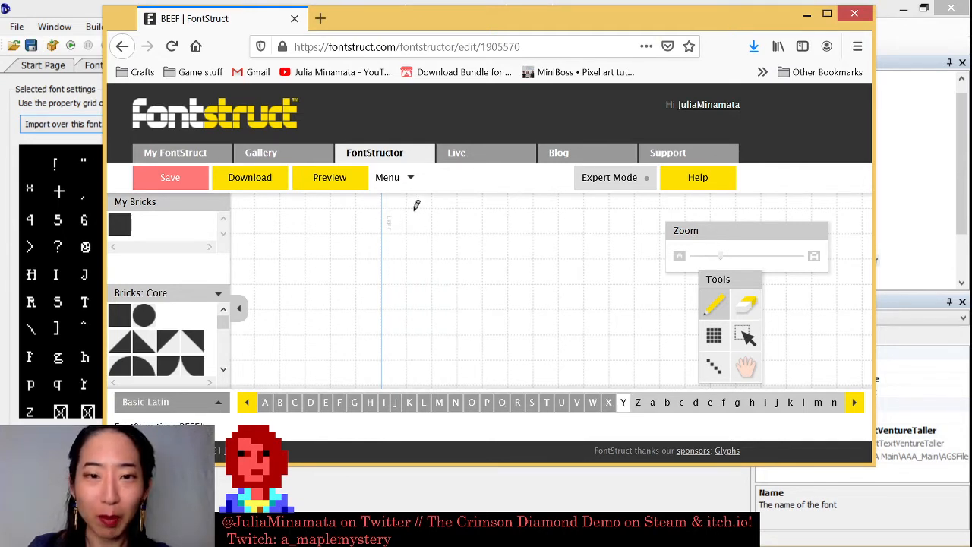
{"action": "mouse_move", "coordinate": [402, 216]}
{"action": "left_mouse_down"}
{"action": "mouse_move", "coordinate": [456, 283]}
{"action": "mouse_move", "coordinate": [508, 234]}
{"action": "mouse_move", "coordinate": [467, 297]}
{"action": "left_mouse_up"}
{"action": "mouse_move", "coordinate": [520, 245]}
{"action": "left_mouse_down"}
{"action": "mouse_move", "coordinate": [478, 286]}
{"action": "mouse_move", "coordinate": [494, 219]}
{"action": "left_mouse_up"}
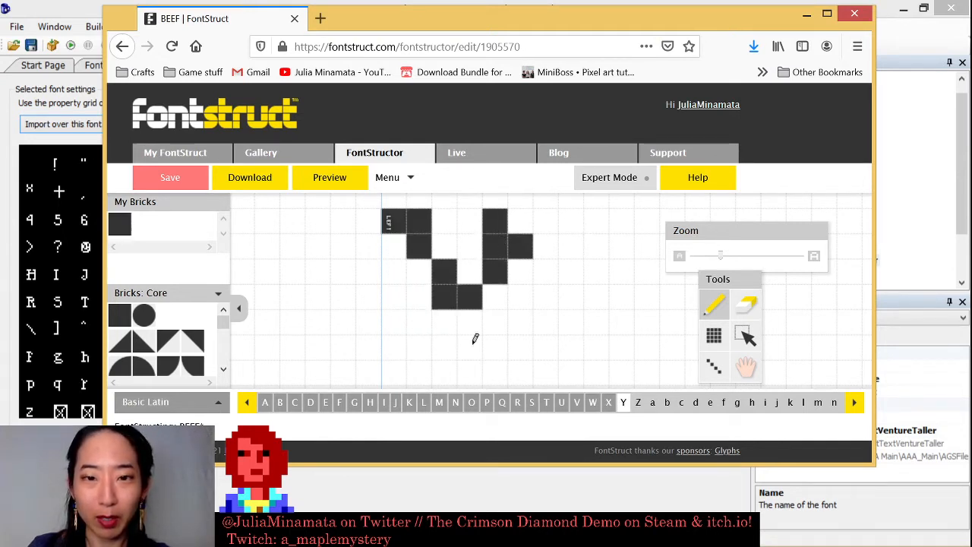
{"action": "key", "text": "z"}
- Download the BEEF font as beef.zip and extract it into a beef subfolder of the desktop's Streaming Stuff folder
{"action": "left_click", "coordinate": [250, 177]}
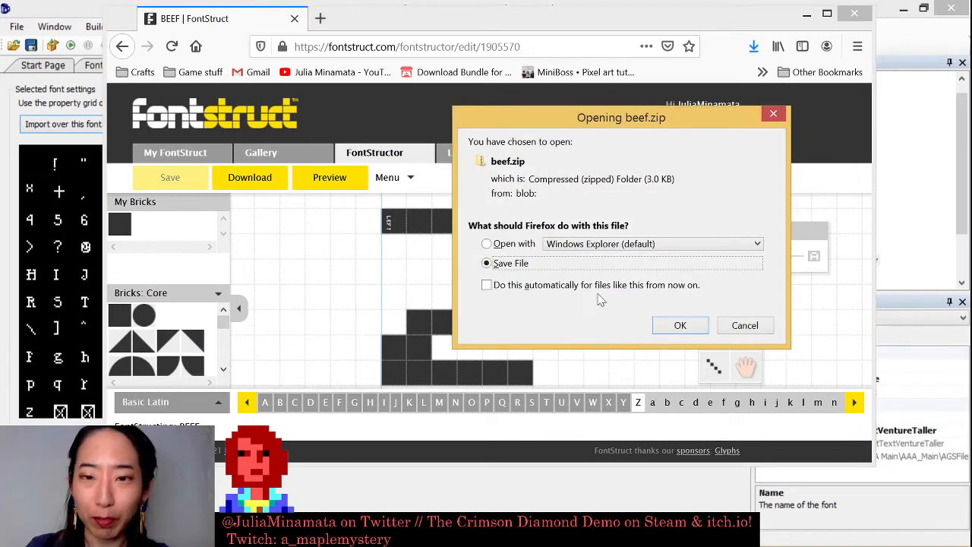
{"action": "left_click", "coordinate": [657, 325]}
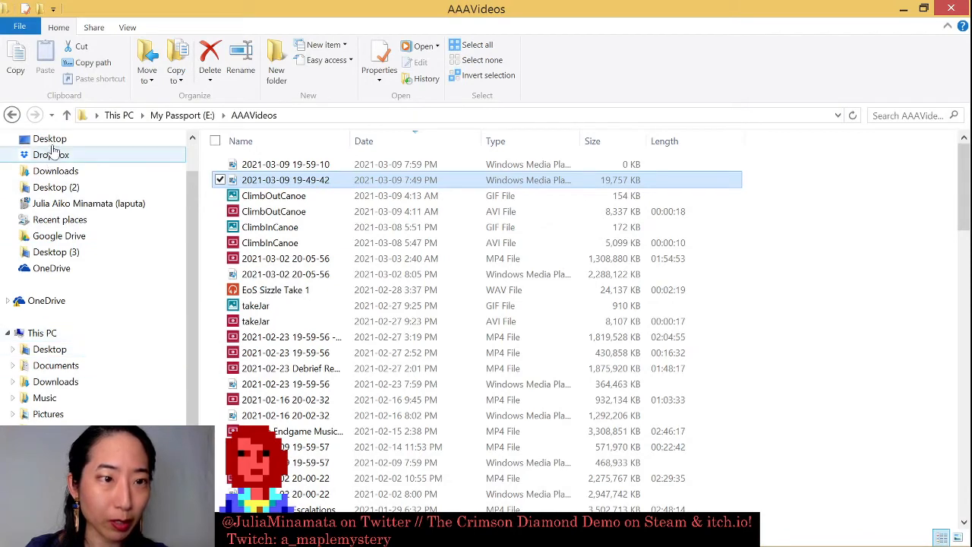
{"action": "left_click", "coordinate": [65, 188]}
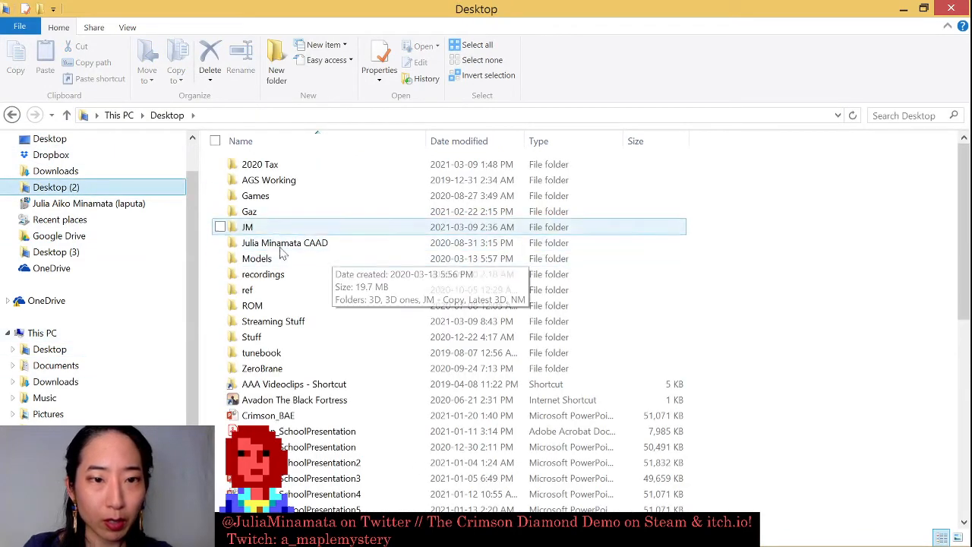
{"action": "double_click", "coordinate": [281, 321]}
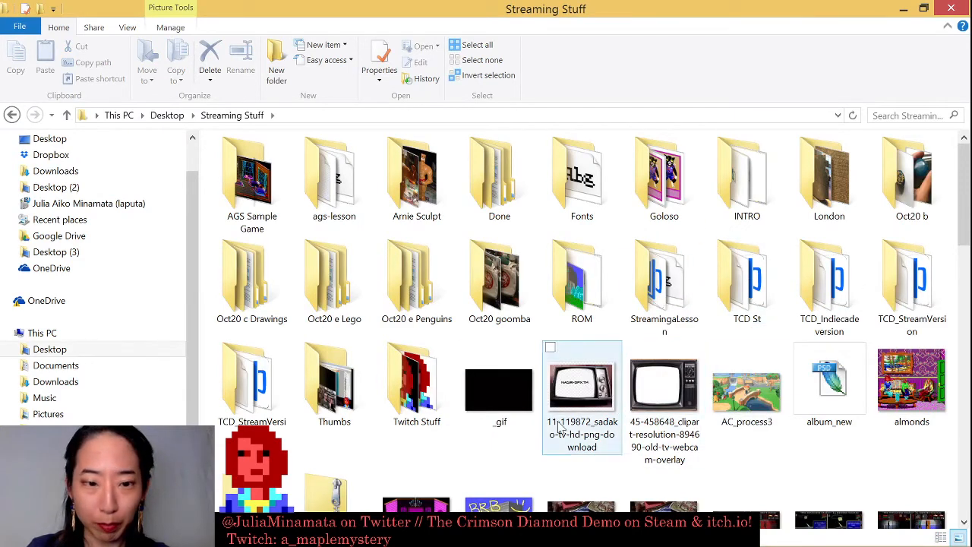
{"action": "scroll", "coordinate": [425, 456], "scroll_direction": "down", "scroll_amount": 2}
{"action": "right_click", "coordinate": [339, 347]}
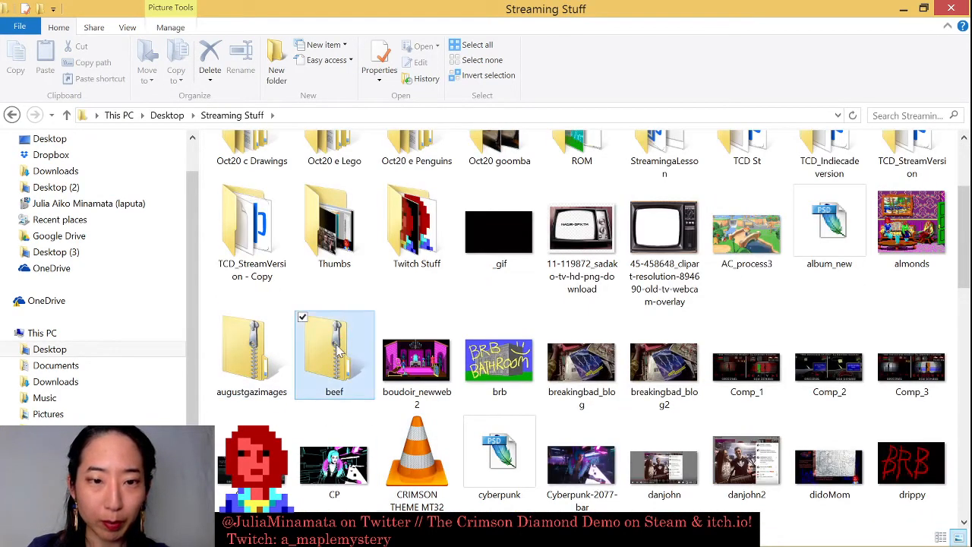
{"action": "left_click", "coordinate": [304, 150]}
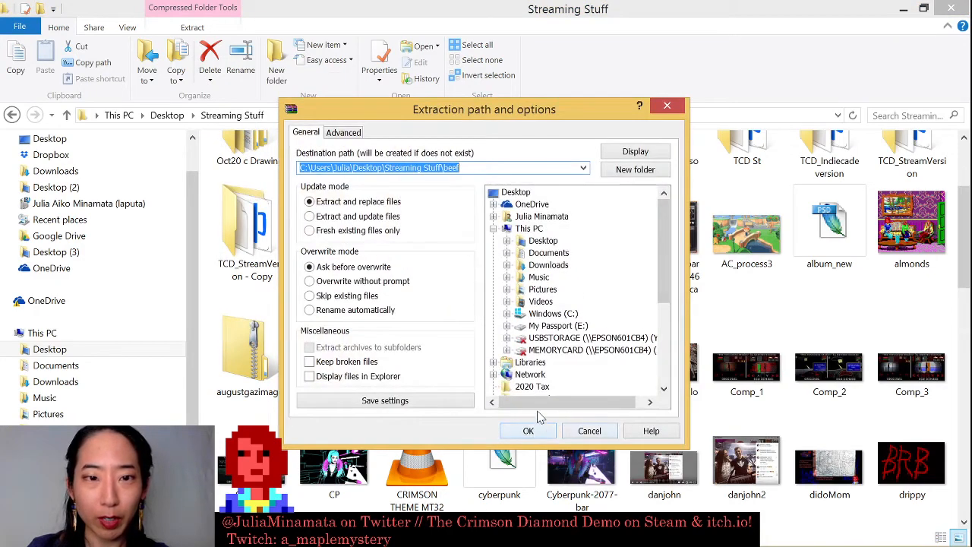
{"action": "left_click", "coordinate": [528, 430]}
- Check the contents of the extracted beef folder and locate the beef archive in Streaming Stuff
{"action": "scroll", "coordinate": [430, 274], "scroll_direction": "up", "scroll_amount": 3}
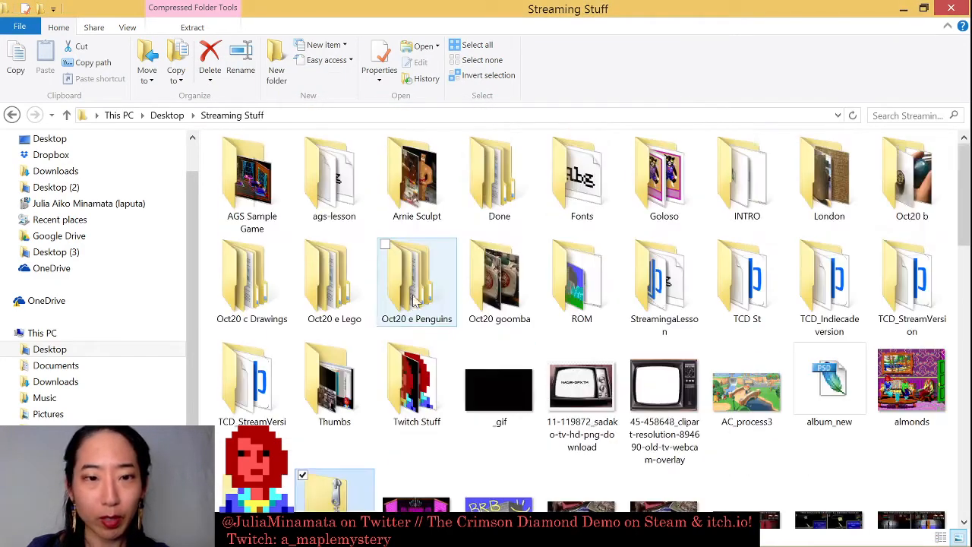
{"action": "double_click", "coordinate": [501, 196]}
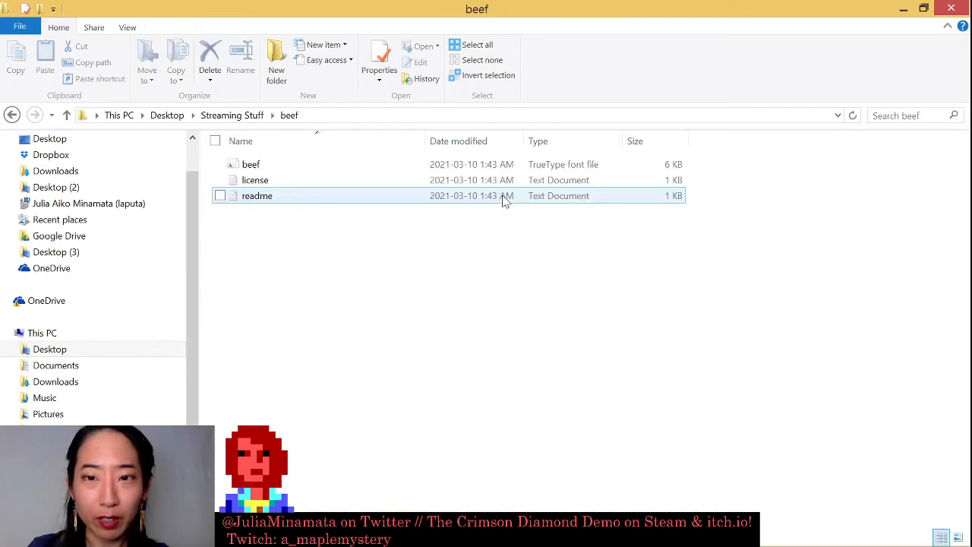
{"action": "left_click", "coordinate": [12, 114]}
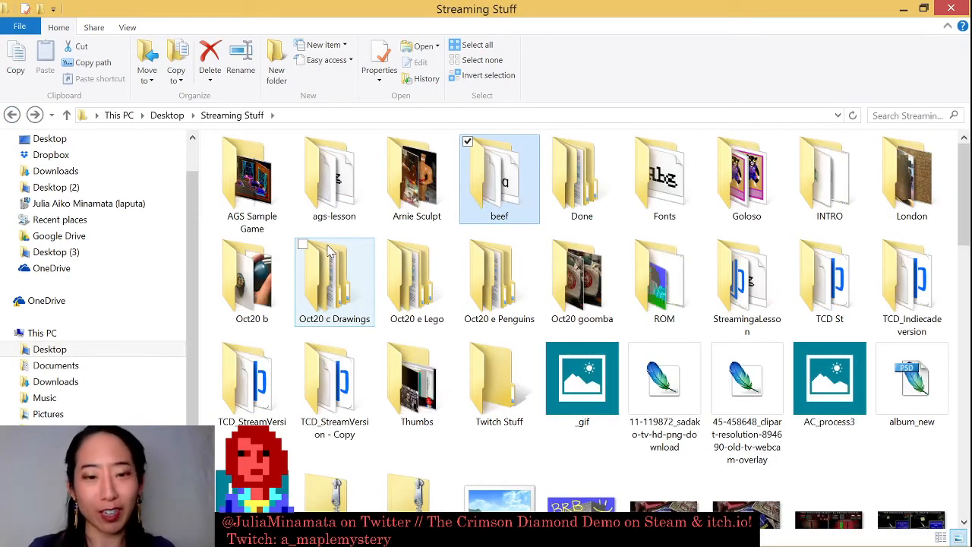
{"action": "scroll", "coordinate": [416, 303], "scroll_direction": "down", "scroll_amount": 5}
{"action": "scroll", "coordinate": [425, 307], "scroll_direction": "up", "scroll_amount": 2}
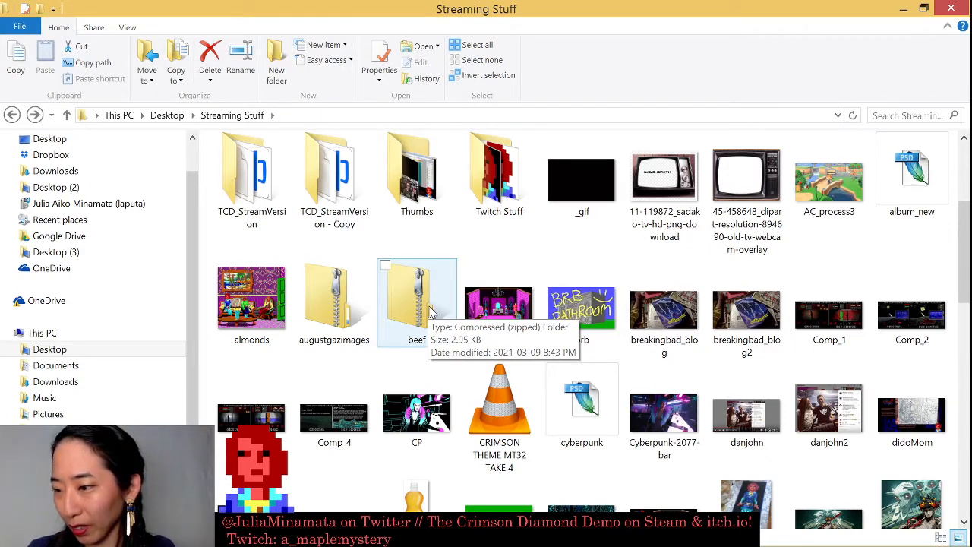
{"action": "scroll", "coordinate": [400, 295], "scroll_direction": "up", "scroll_amount": 3}
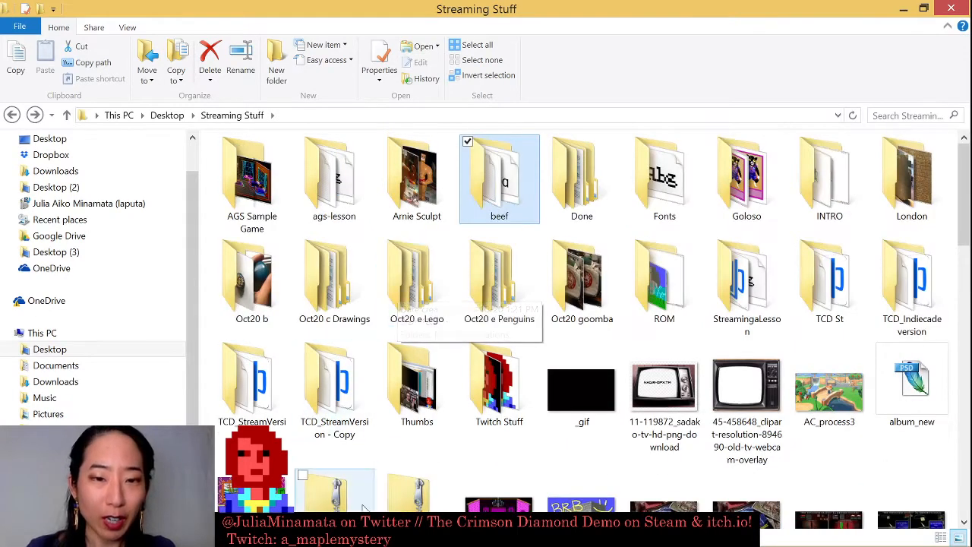
- Switch to the AGS Editor and add a new font to The Crimson Diamond project
{"action": "left_click", "coordinate": [235, 533]}
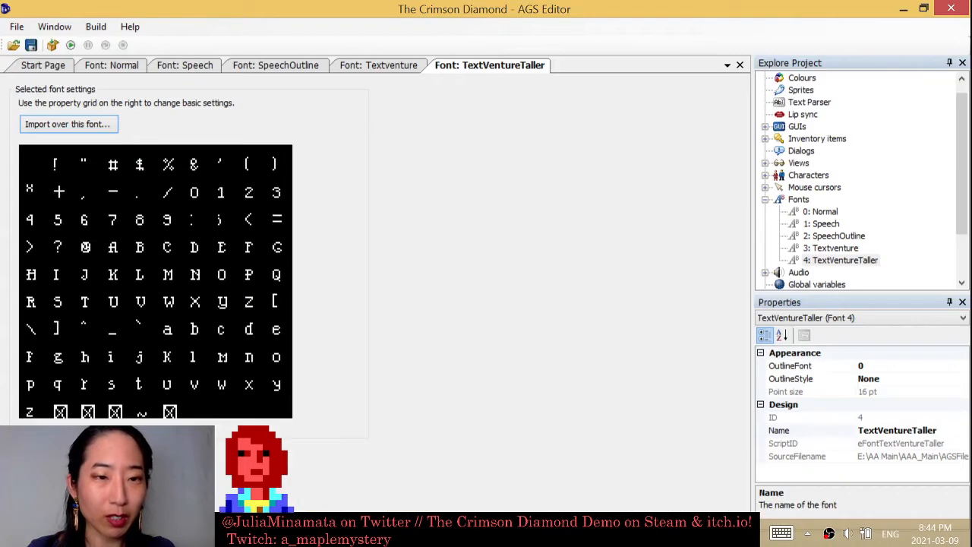
{"action": "right_click", "coordinate": [806, 202]}
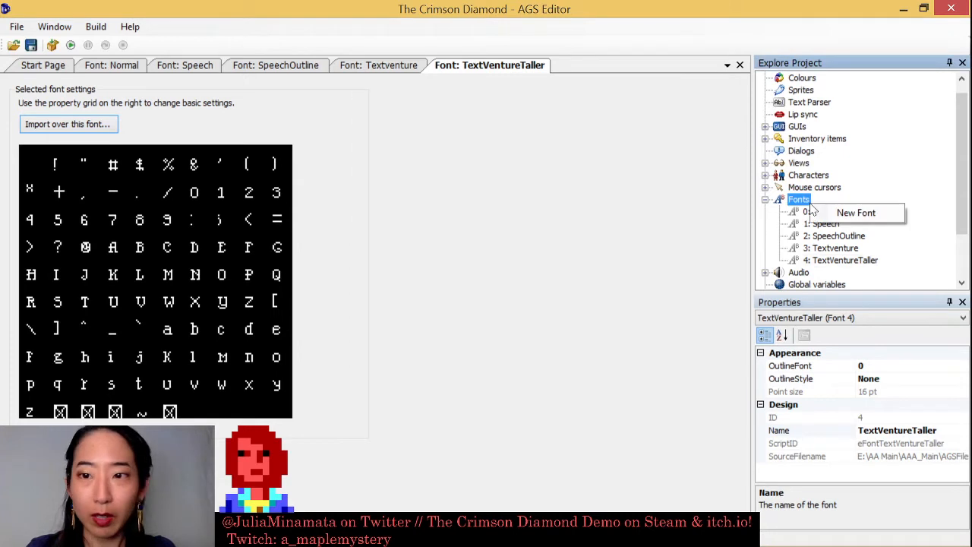
{"action": "left_click", "coordinate": [851, 213]}
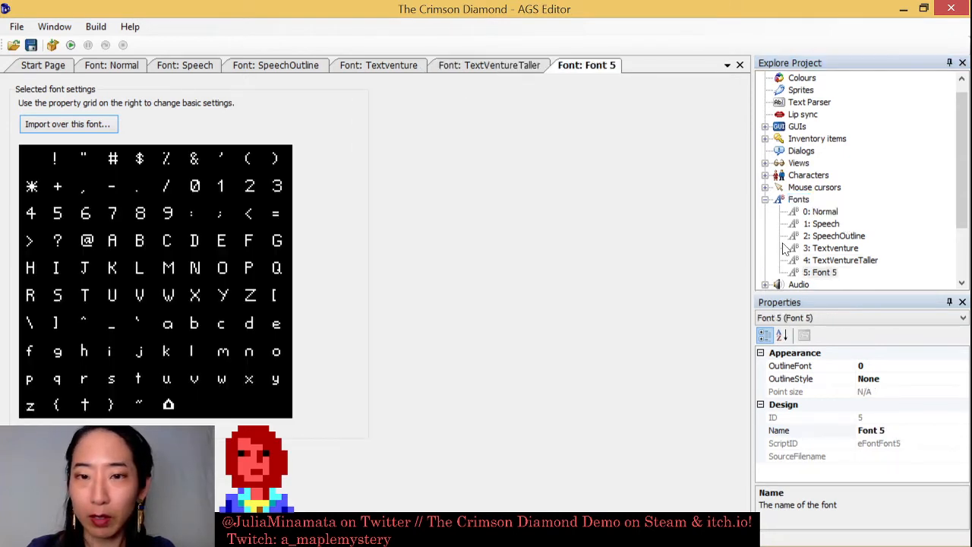
- Import the beef TrueType font from Desktop > Streaming Stuff > beef over Font 5 at size 16
{"action": "left_click", "coordinate": [90, 126]}
{"action": "left_click", "coordinate": [554, 335]}
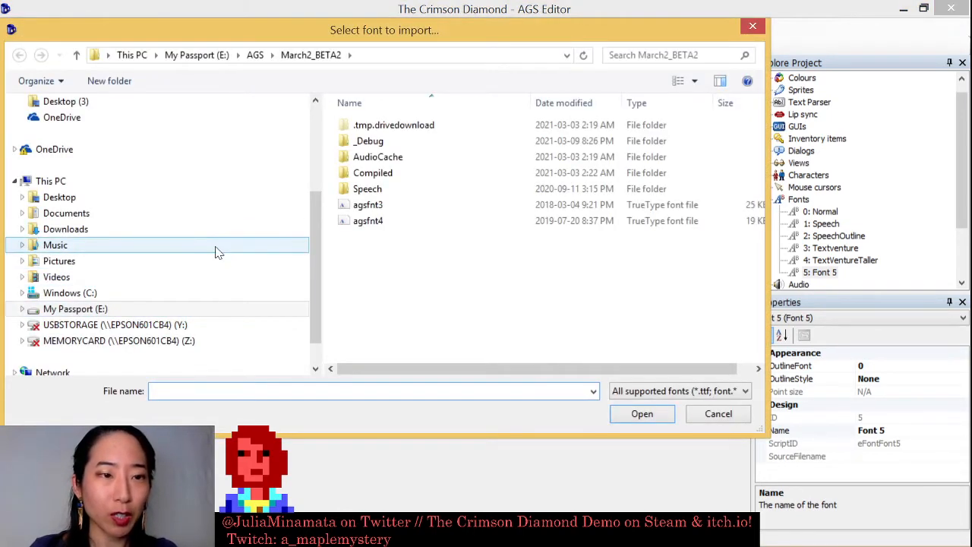
{"action": "left_click", "coordinate": [201, 199]}
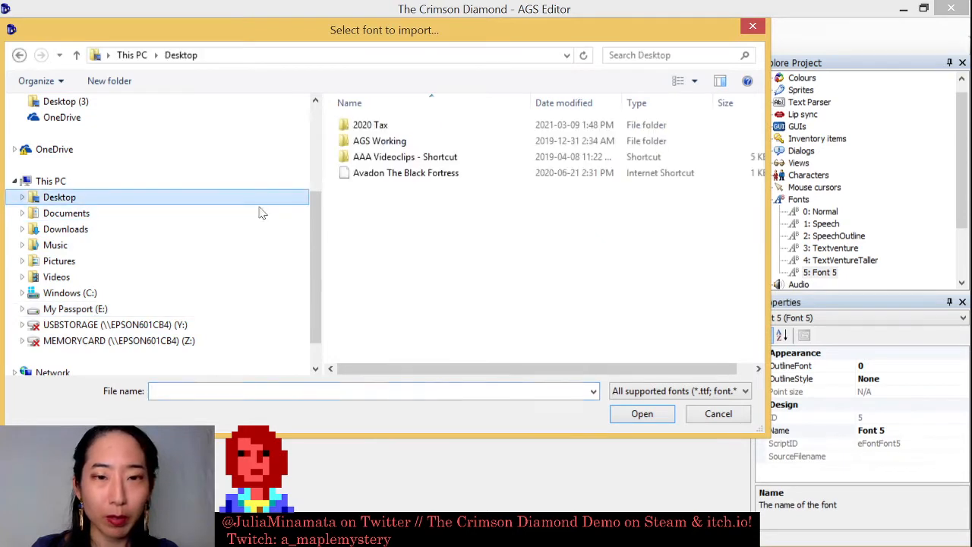
{"action": "double_click", "coordinate": [416, 286]}
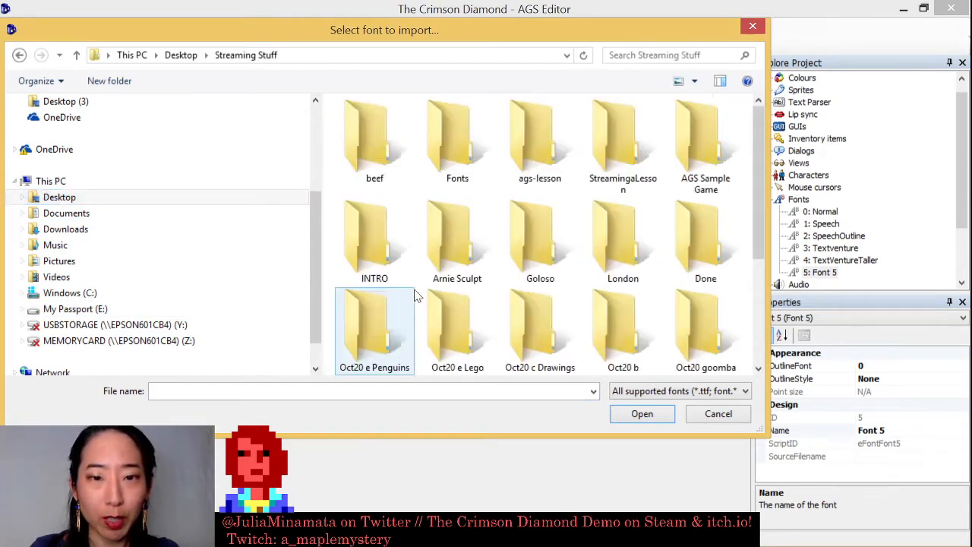
{"action": "double_click", "coordinate": [378, 168]}
{"action": "left_click", "coordinate": [358, 129]}
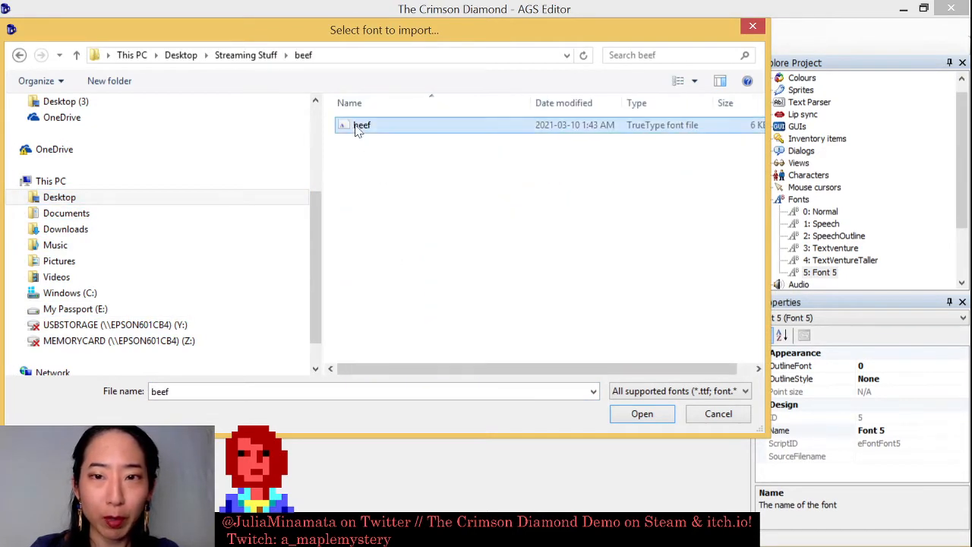
{"action": "left_click", "coordinate": [642, 414]}
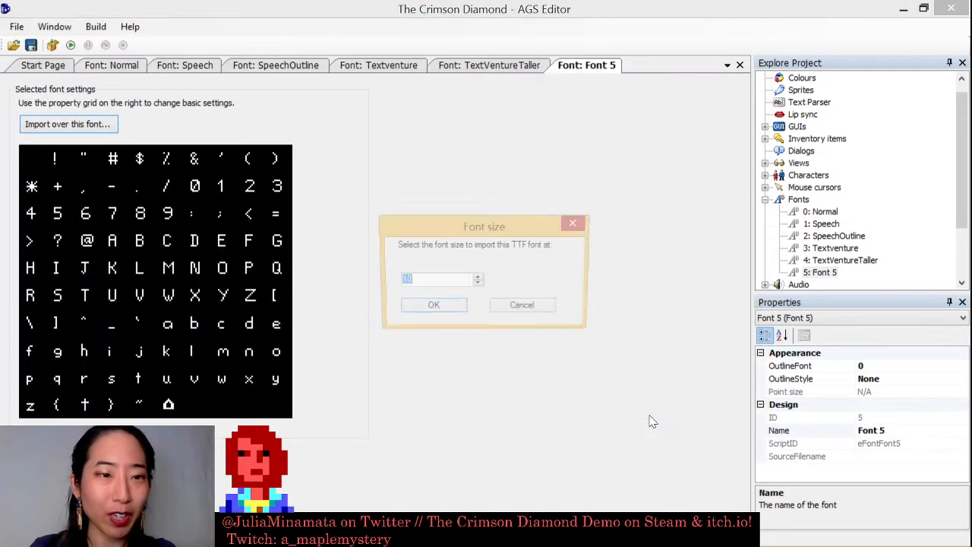
{"action": "type", "text": "16"}
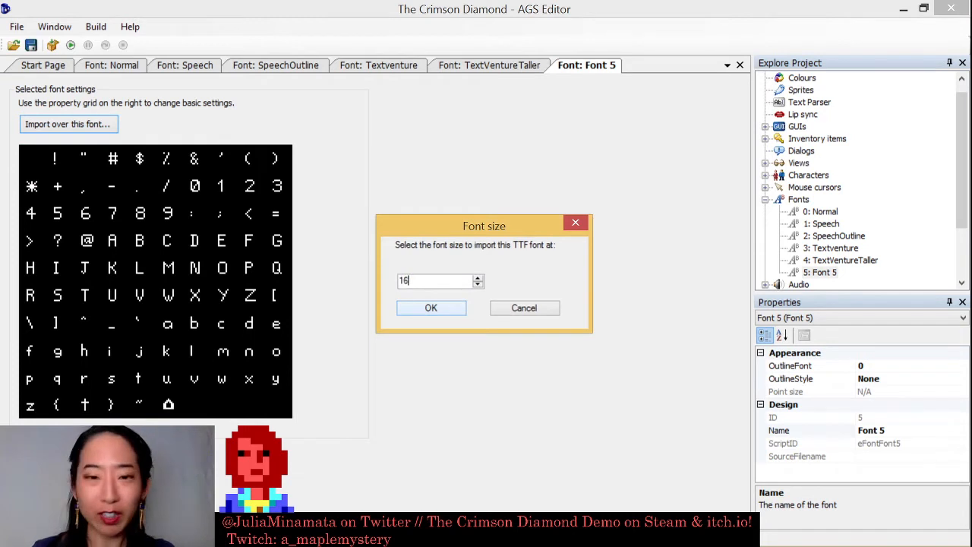
{"action": "left_click", "coordinate": [443, 308]}
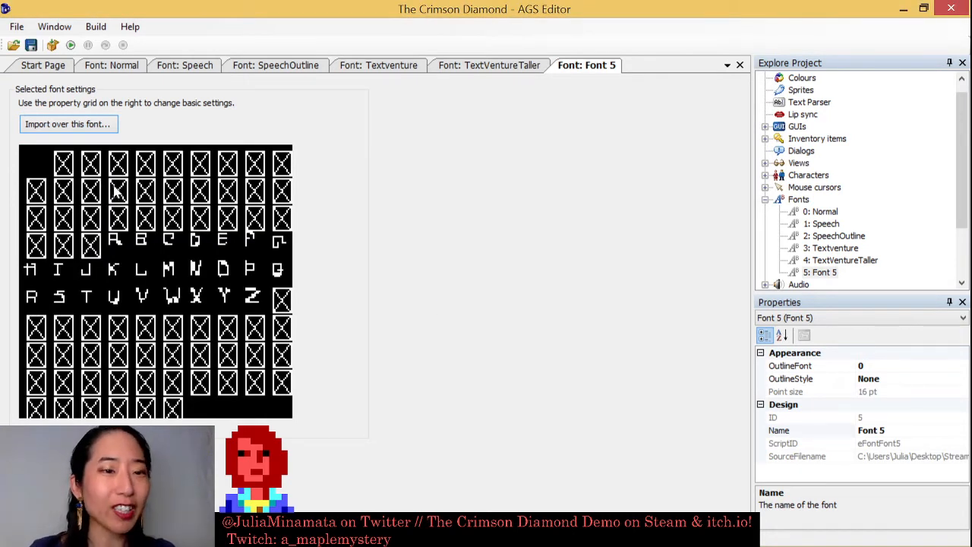
- Import the beef TrueType font over Font 5 again at size 10
{"action": "left_click", "coordinate": [69, 125]}
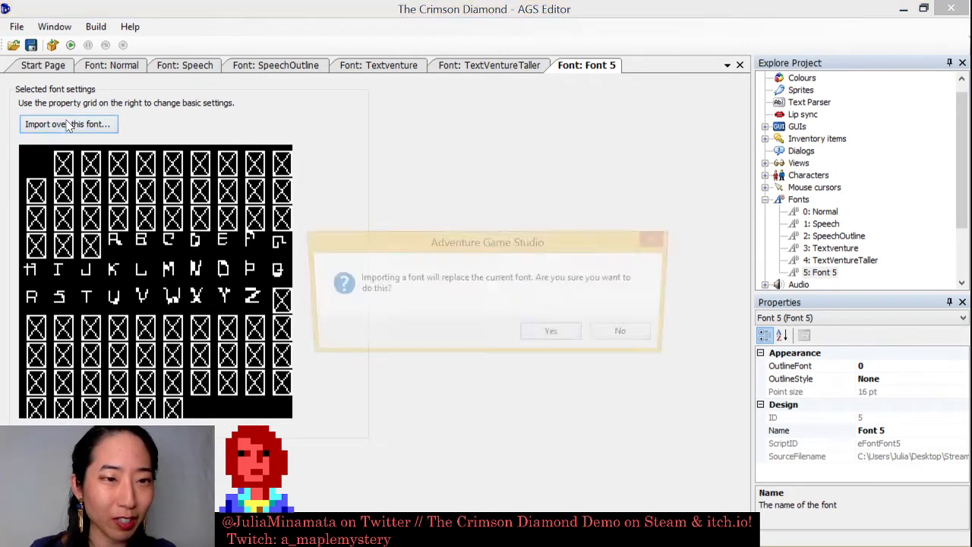
{"action": "left_click", "coordinate": [548, 336]}
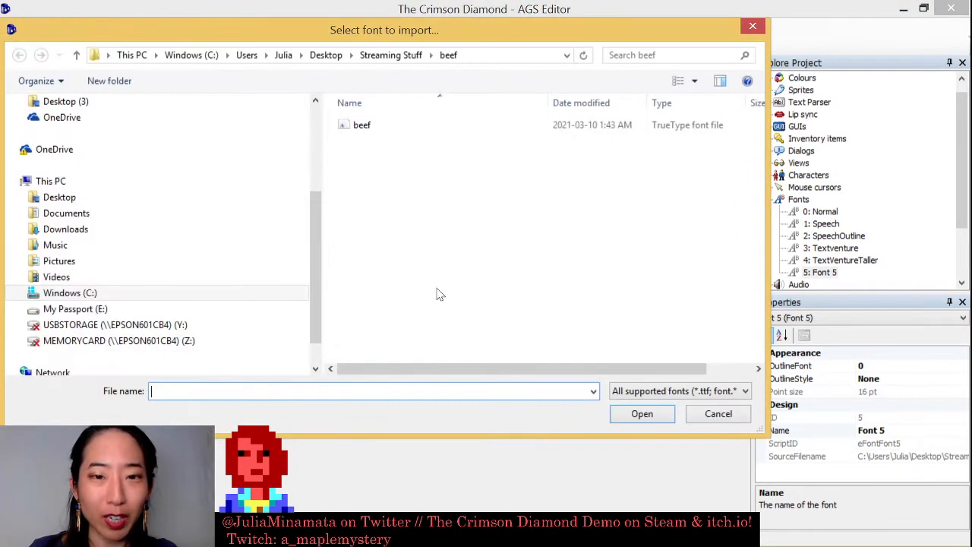
{"action": "double_click", "coordinate": [358, 127]}
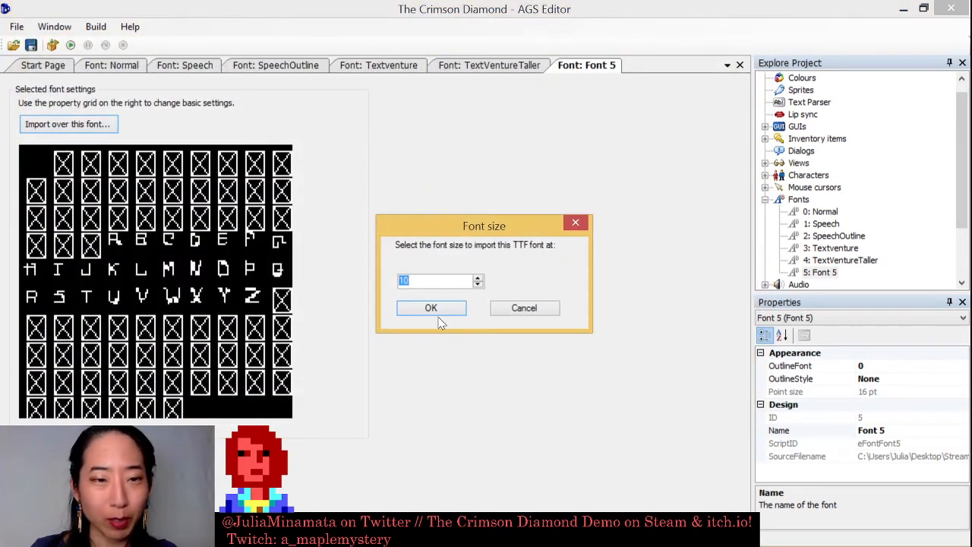
{"action": "left_click", "coordinate": [431, 311]}
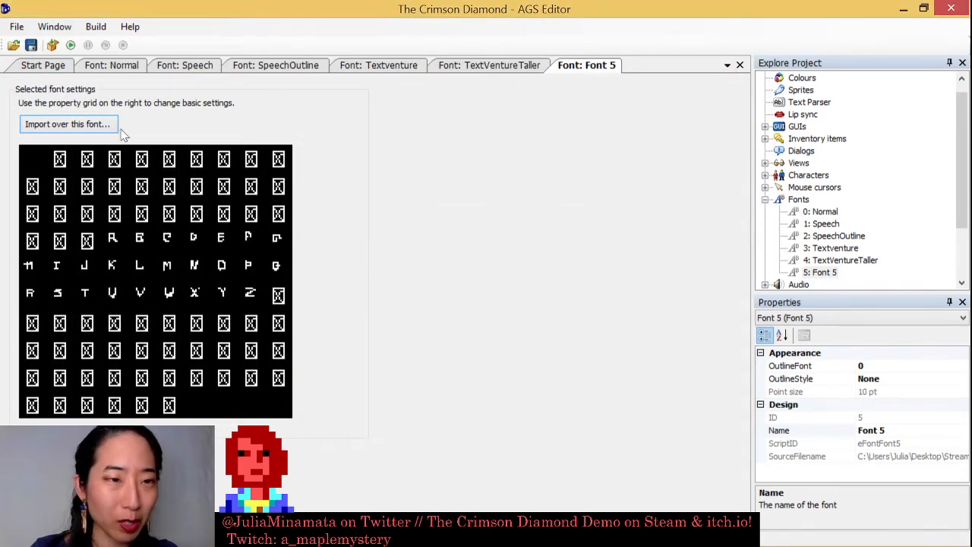
- Import the beef TrueType font over Font 5 once more, at size 12
{"action": "left_click", "coordinate": [70, 122]}
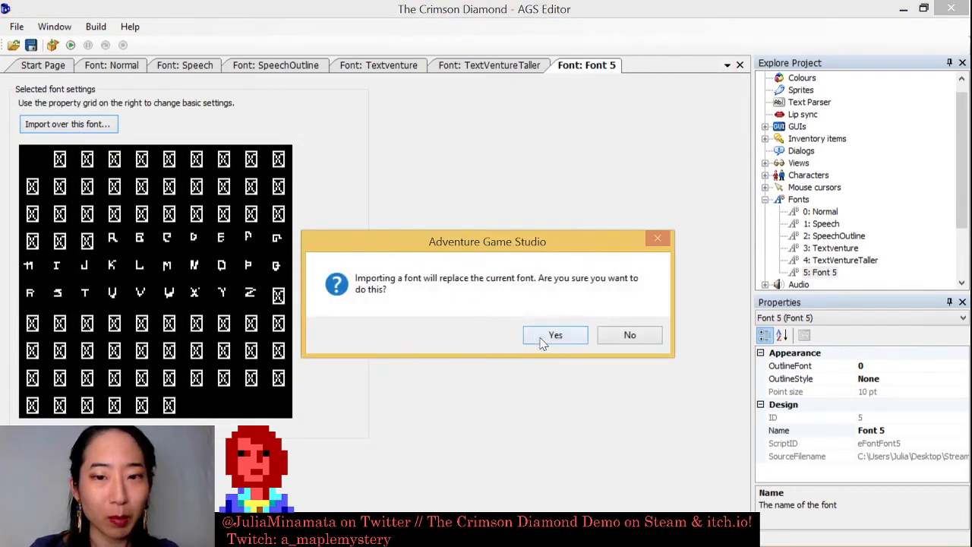
{"action": "left_click", "coordinate": [548, 336]}
{"action": "double_click", "coordinate": [368, 130]}
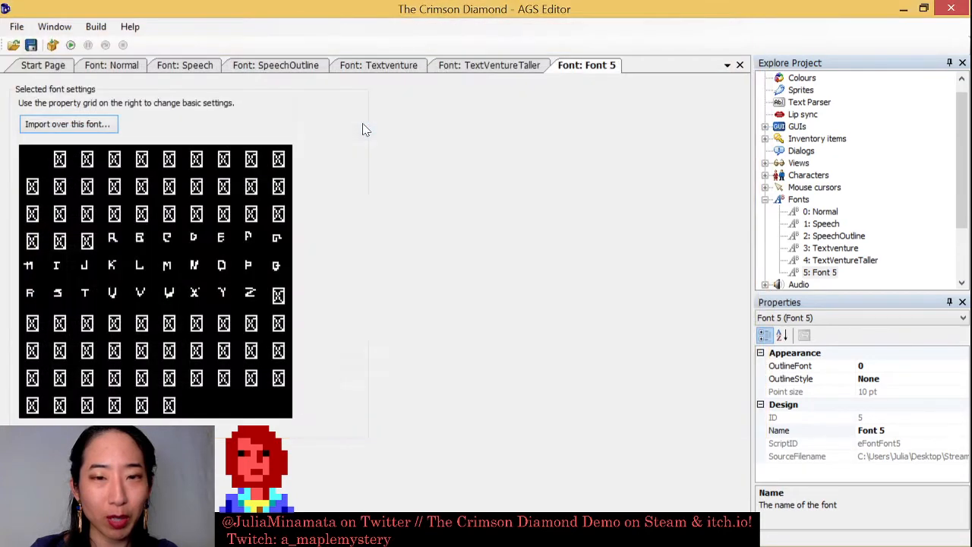
{"action": "type", "text": "12"}
{"action": "key", "text": "Return"}
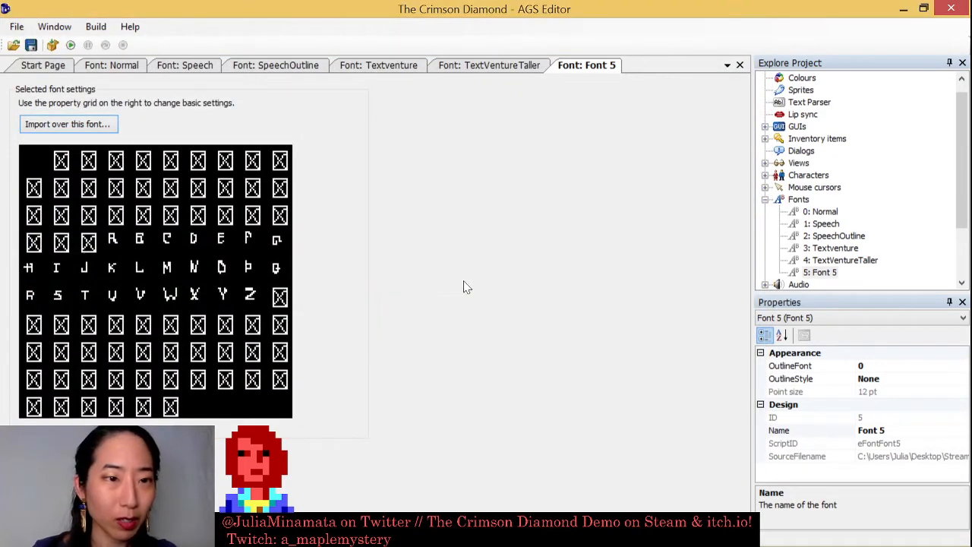
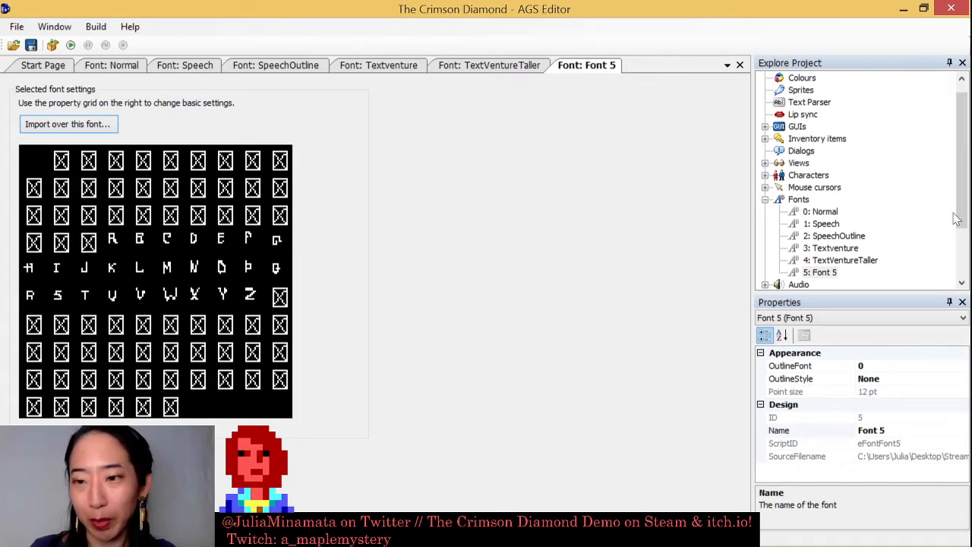
- Rename Font 5 as Beefvetica
{"action": "left_click", "coordinate": [893, 431]}
{"action": "left_click", "coordinate": [790, 432]}
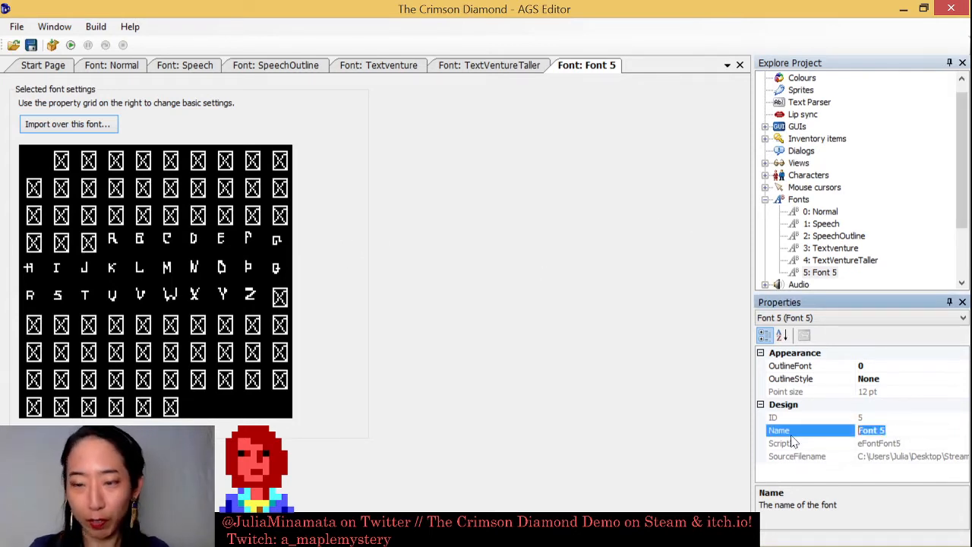
{"action": "type", "text": "Beefvetica"}
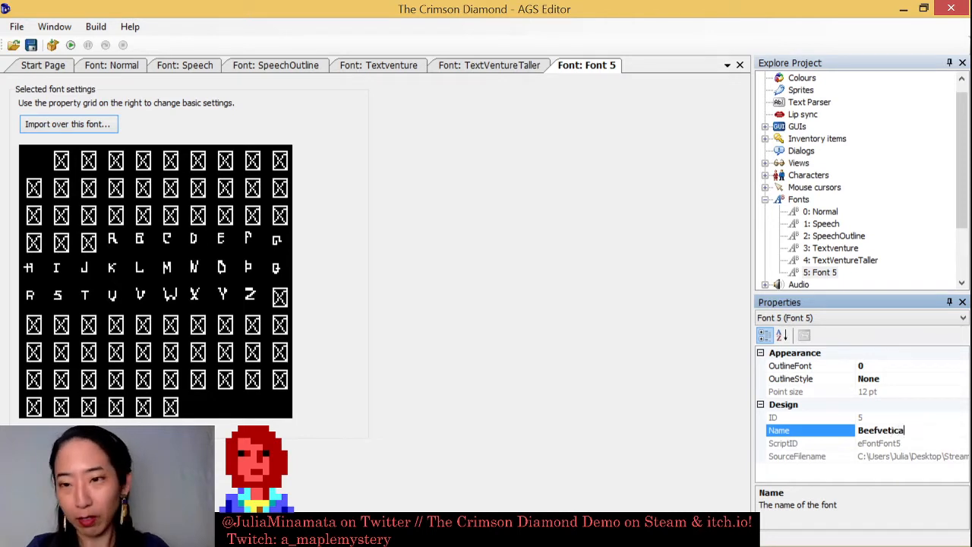
{"action": "key", "text": "Return"}
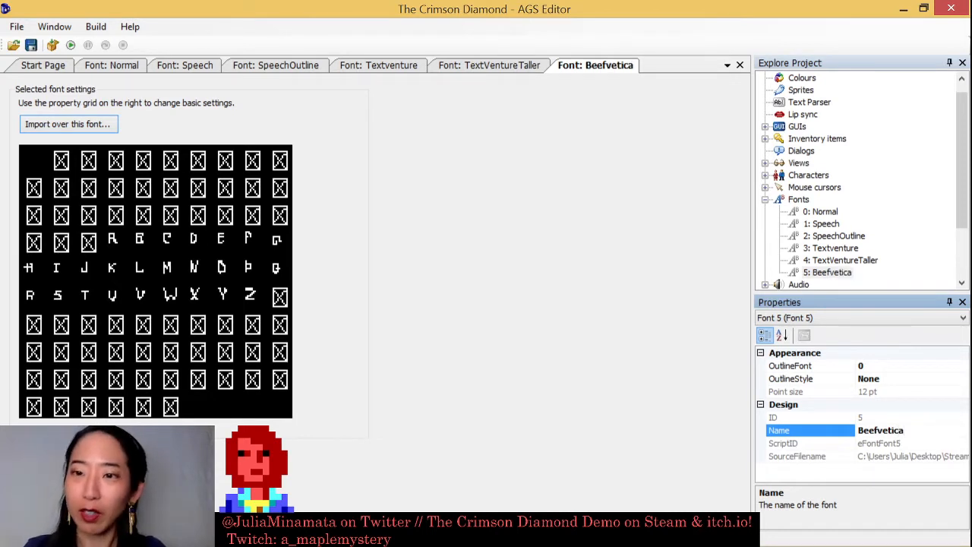
- Open the gSaveGame GUI and set the font of its txtNewSaveName text box to eFontBeefvetica
{"action": "double_click", "coordinate": [795, 128]}
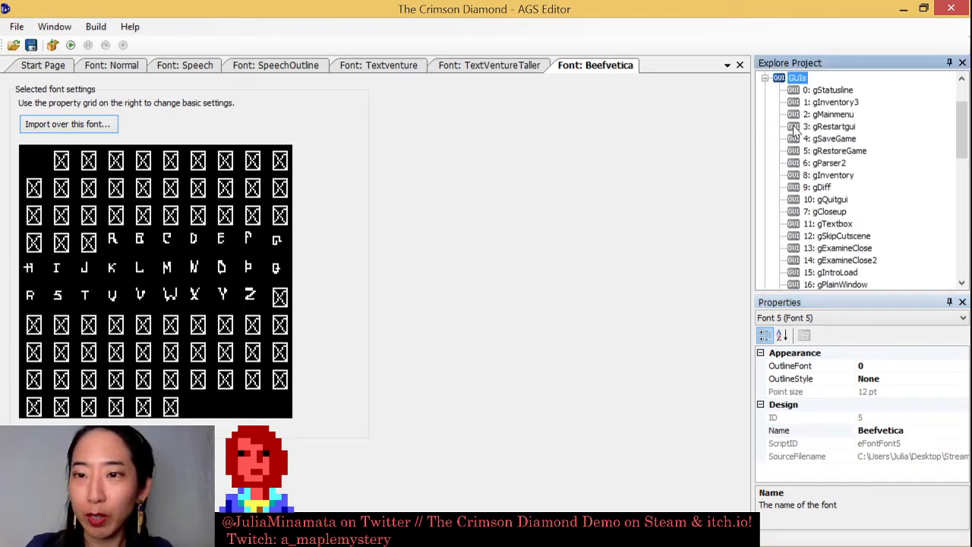
{"action": "double_click", "coordinate": [847, 139]}
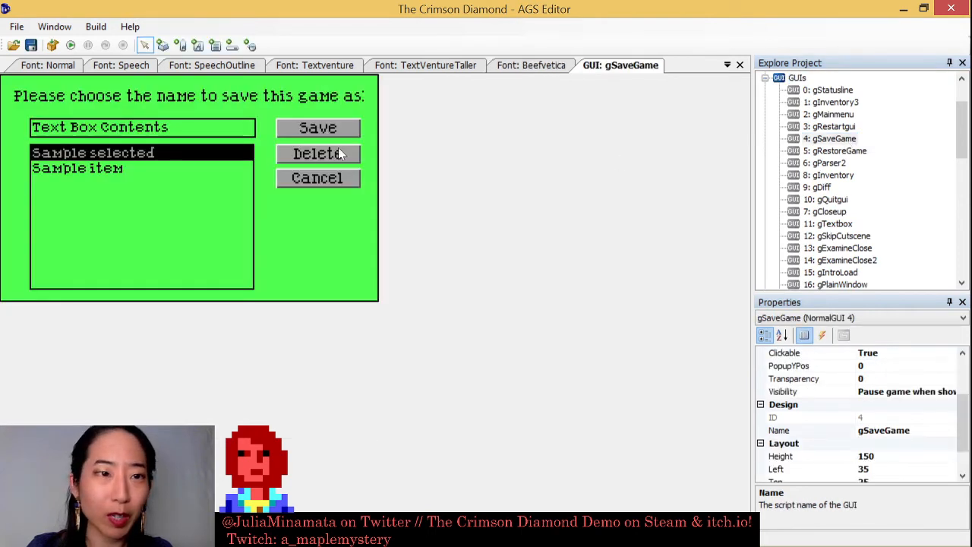
{"action": "left_click", "coordinate": [151, 133]}
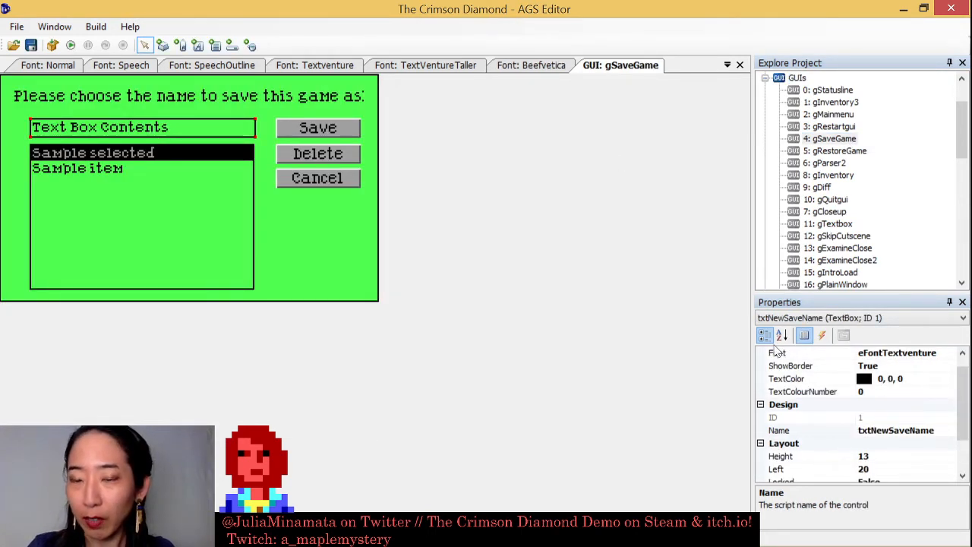
{"action": "scroll", "coordinate": [948, 367], "scroll_direction": "up", "scroll_amount": 1}
{"action": "left_click", "coordinate": [941, 366]}
{"action": "left_click", "coordinate": [949, 366]}
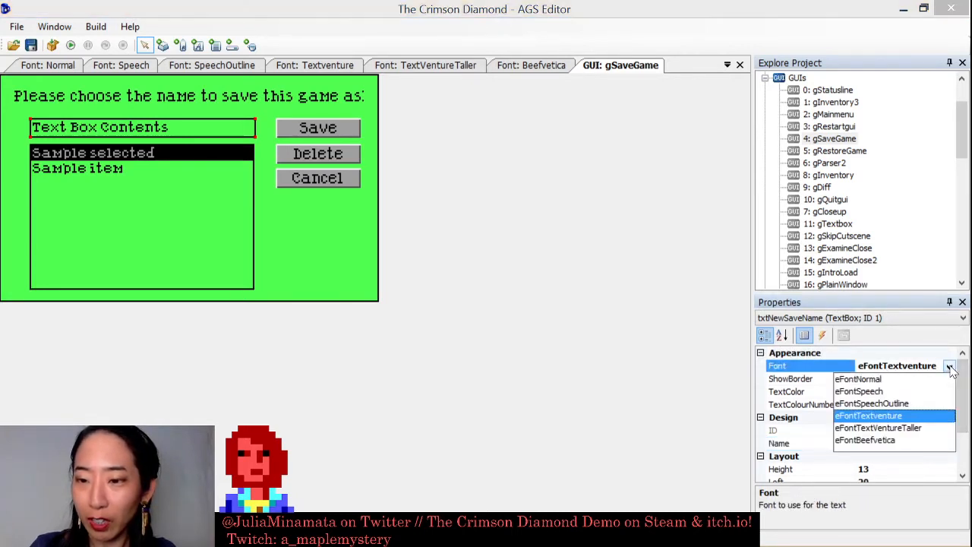
{"action": "left_click", "coordinate": [866, 440]}
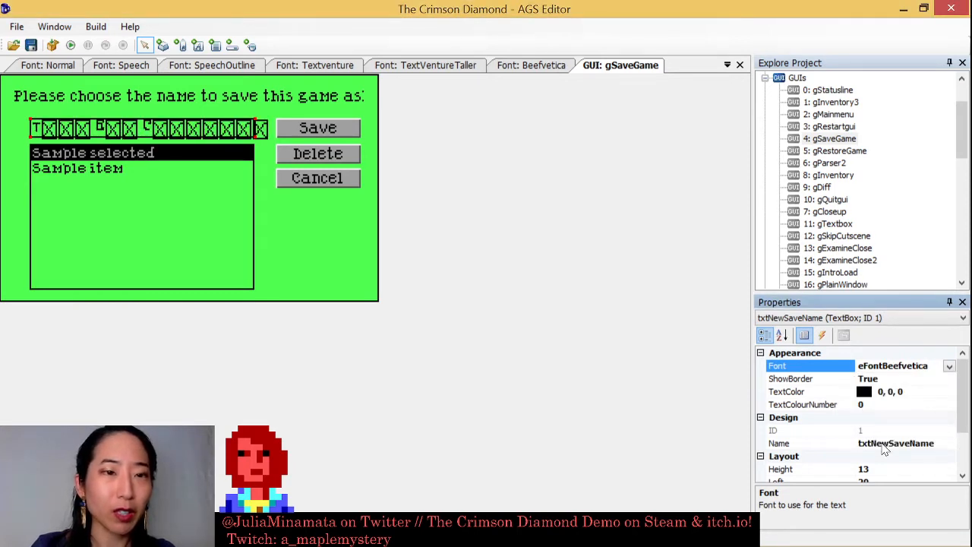
- Change the font of the txtNewSaveName text box to eFontNormal
{"action": "scroll", "coordinate": [956, 409], "scroll_direction": "down", "scroll_amount": 3}
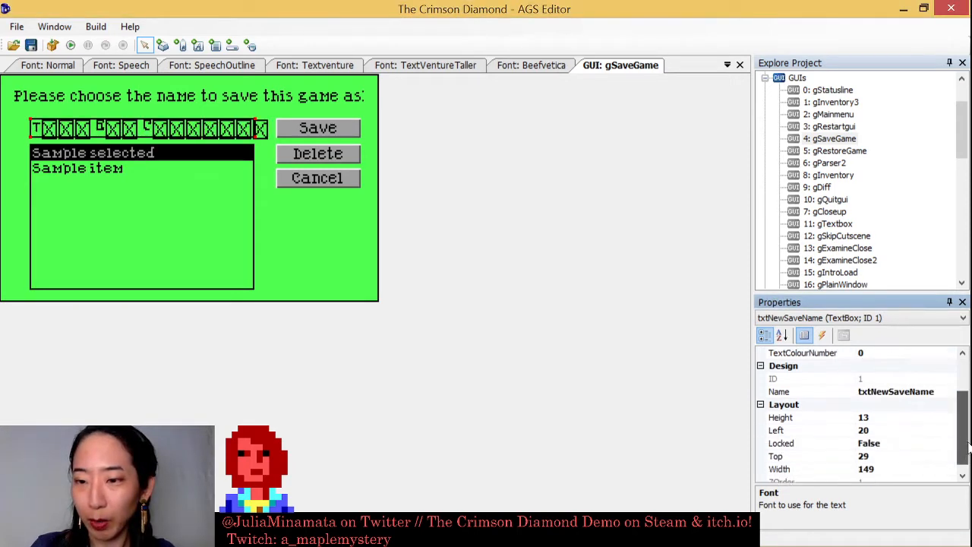
{"action": "scroll", "coordinate": [956, 409], "scroll_direction": "up", "scroll_amount": 3}
{"action": "mouse_move", "coordinate": [958, 407]}
{"action": "left_mouse_down"}
{"action": "mouse_move", "coordinate": [966, 444]}
{"action": "mouse_move", "coordinate": [961, 372]}
{"action": "mouse_move", "coordinate": [963, 462]}
{"action": "mouse_move", "coordinate": [961, 394]}
{"action": "left_mouse_up"}
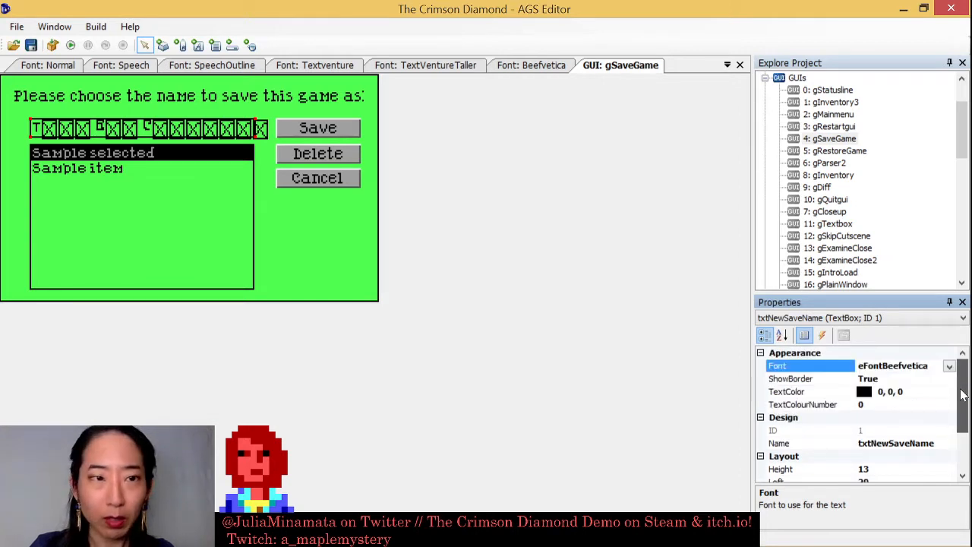
{"action": "left_click", "coordinate": [949, 366]}
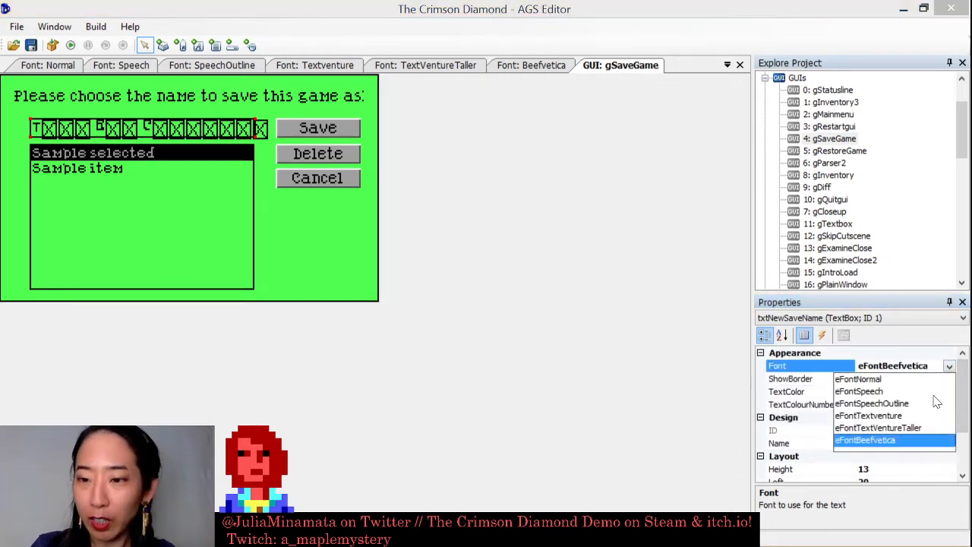
{"action": "left_click", "coordinate": [893, 381]}
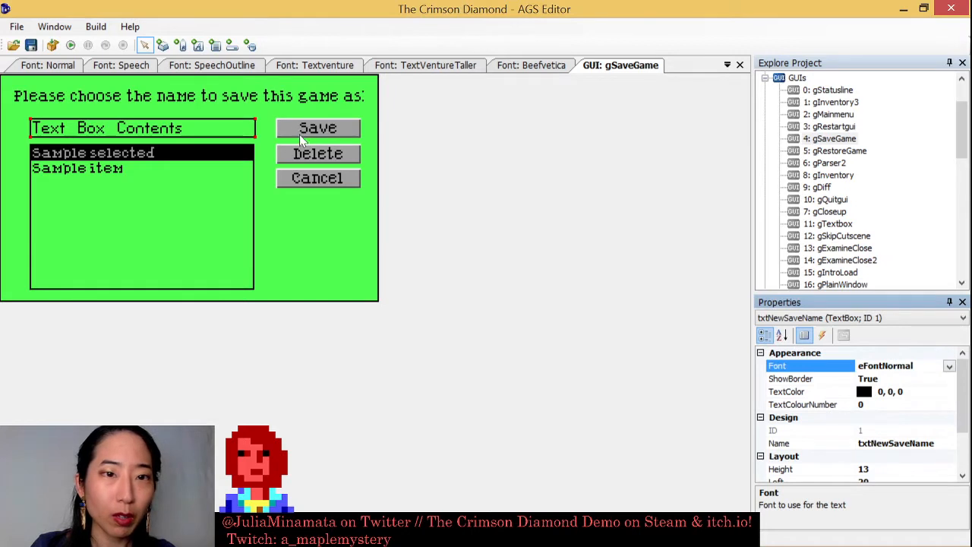
- Set the Save button's font to eFontBeefvetica and its text to BEEF
{"action": "left_click", "coordinate": [318, 129]}
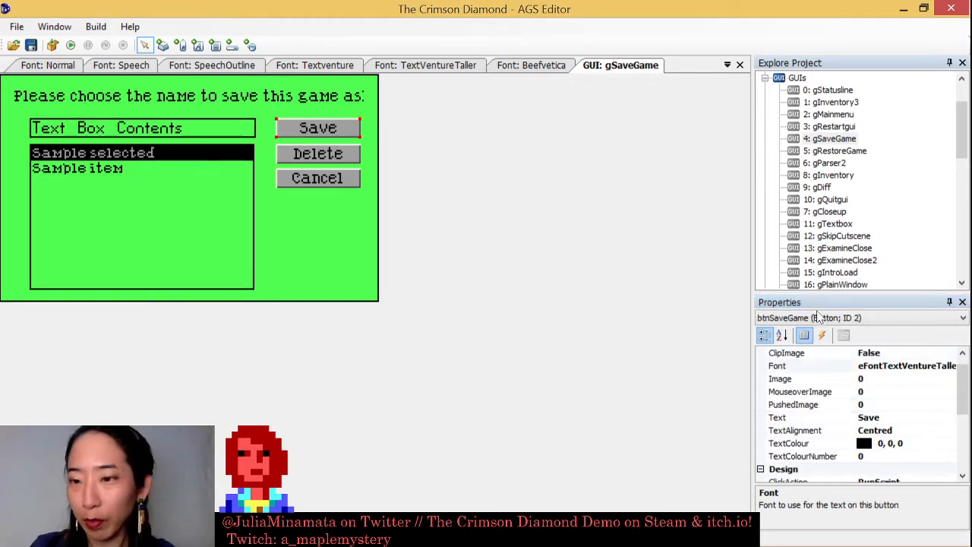
{"action": "left_click", "coordinate": [949, 366]}
{"action": "left_click", "coordinate": [949, 365]}
{"action": "left_click", "coordinate": [866, 434]}
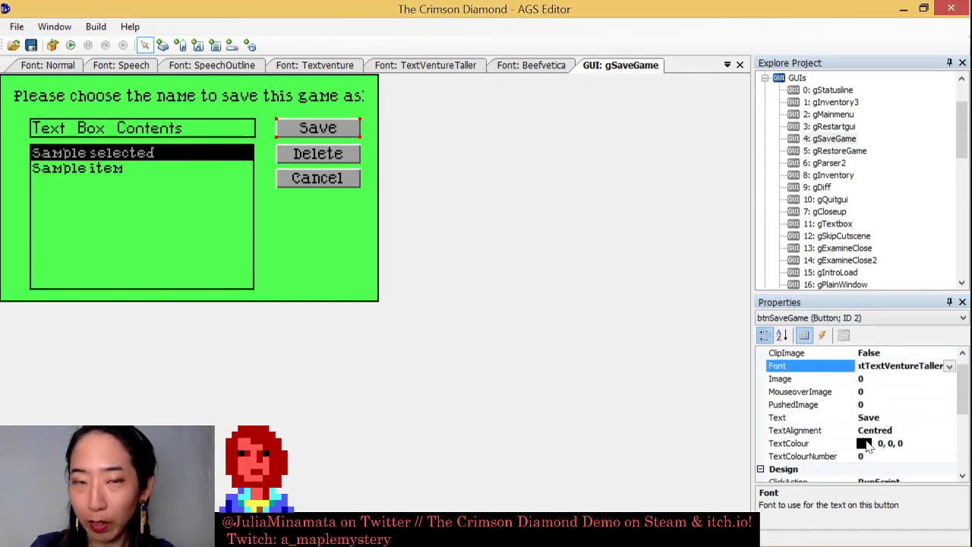
{"action": "left_click", "coordinate": [891, 418]}
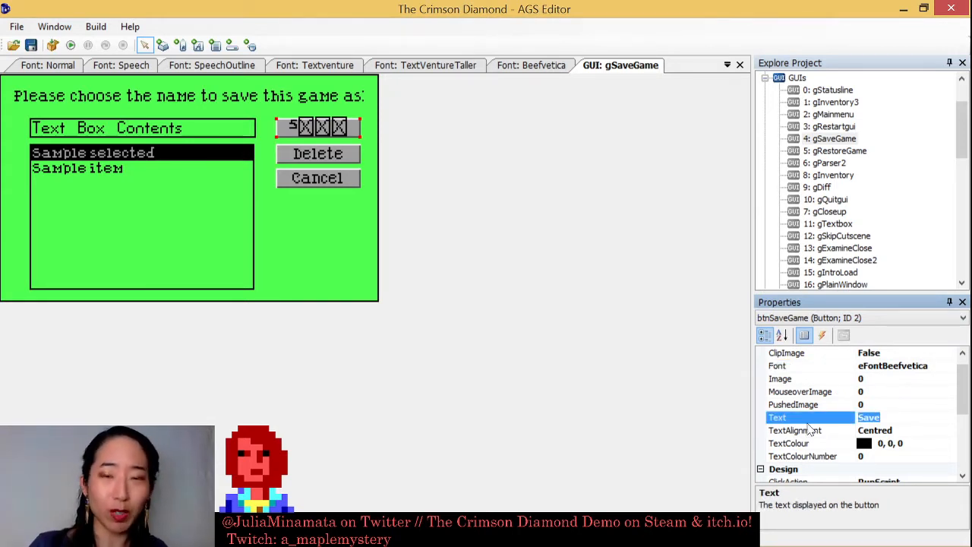
{"action": "type", "text": "S"}
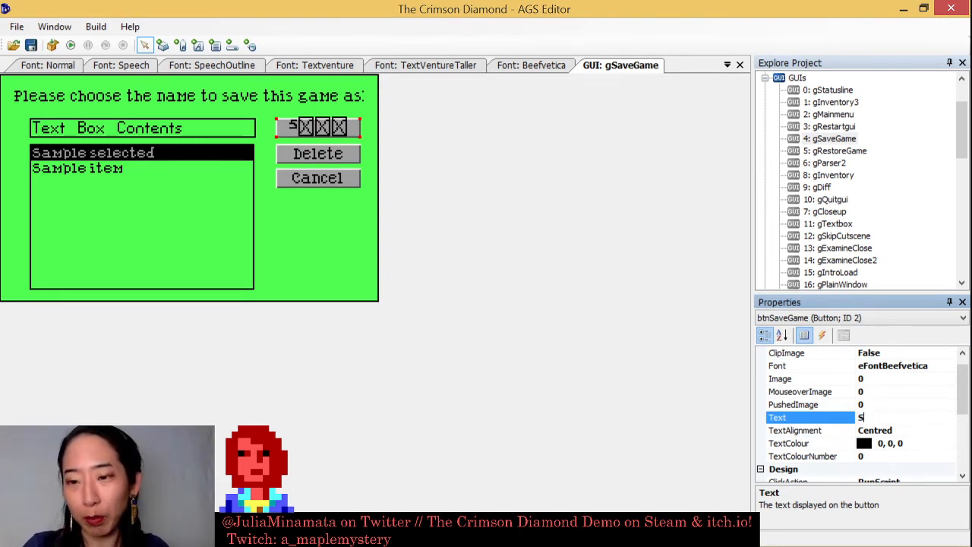
{"action": "key", "text": "Return"}
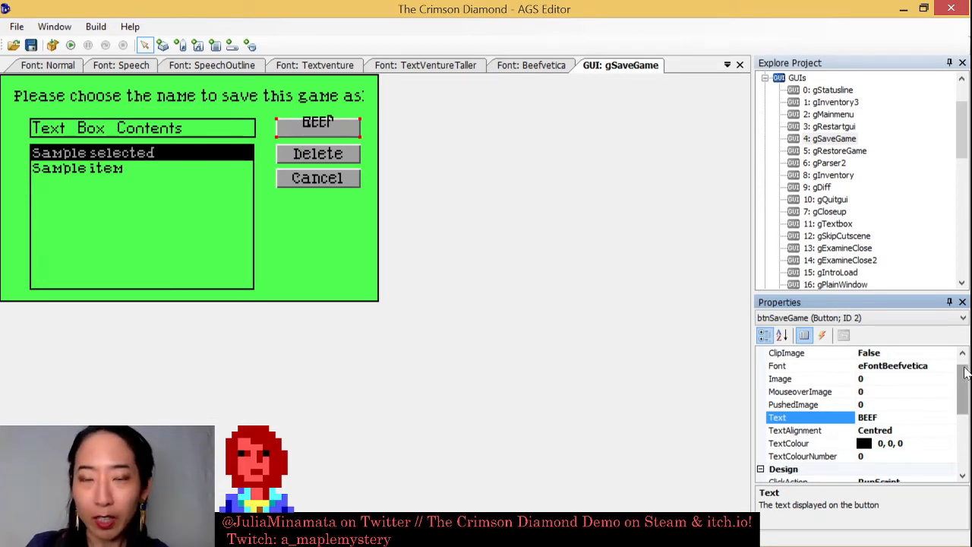
- Try the BottomMiddle and TopMiddle text alignments on the BEEF button, then return it to Centred
{"action": "scroll", "coordinate": [966, 399], "scroll_direction": "down", "scroll_amount": 1}
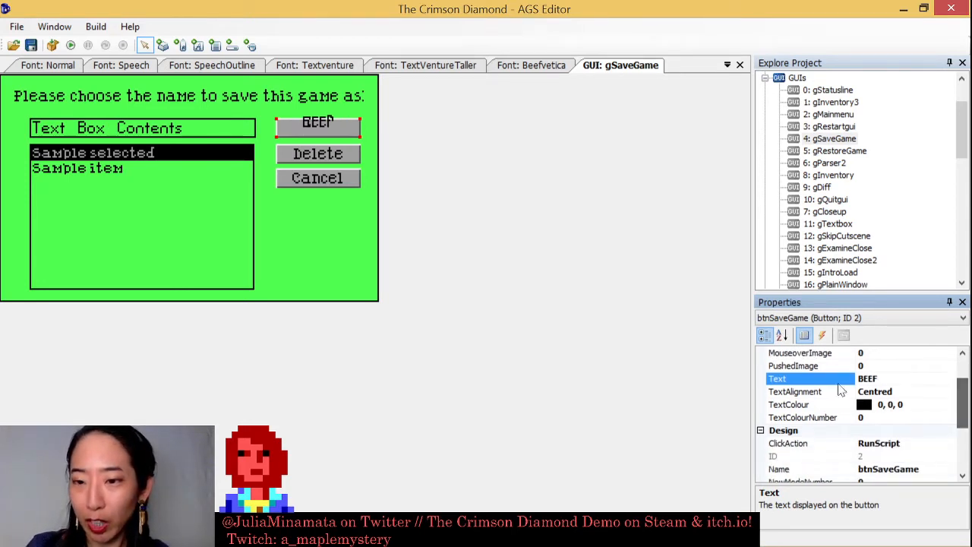
{"action": "left_click", "coordinate": [943, 394]}
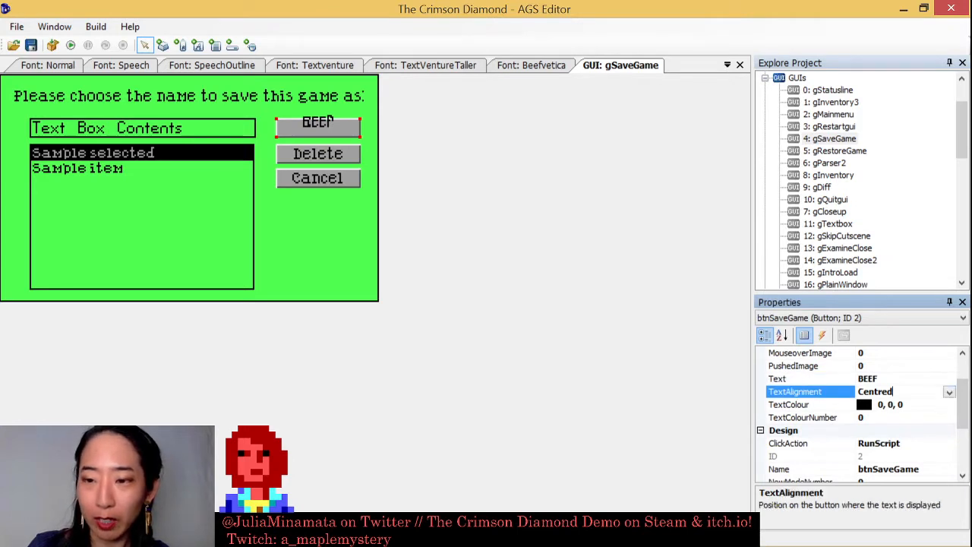
{"action": "left_click", "coordinate": [949, 393]}
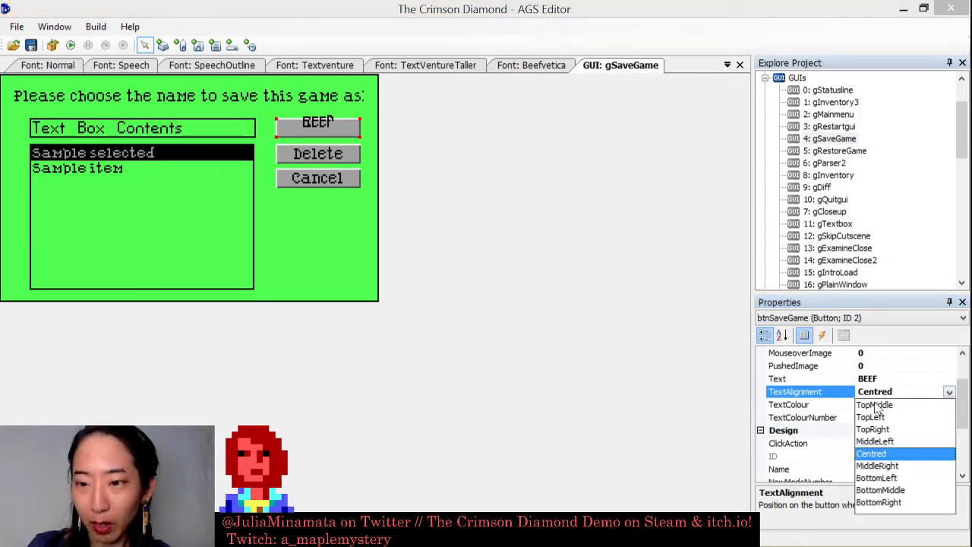
{"action": "left_click", "coordinate": [900, 491]}
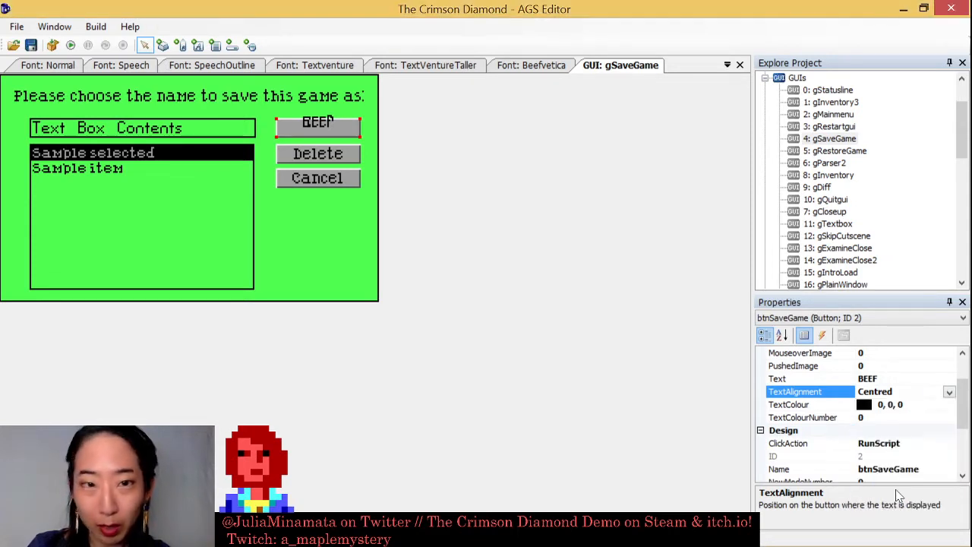
{"action": "key", "text": "Down"}
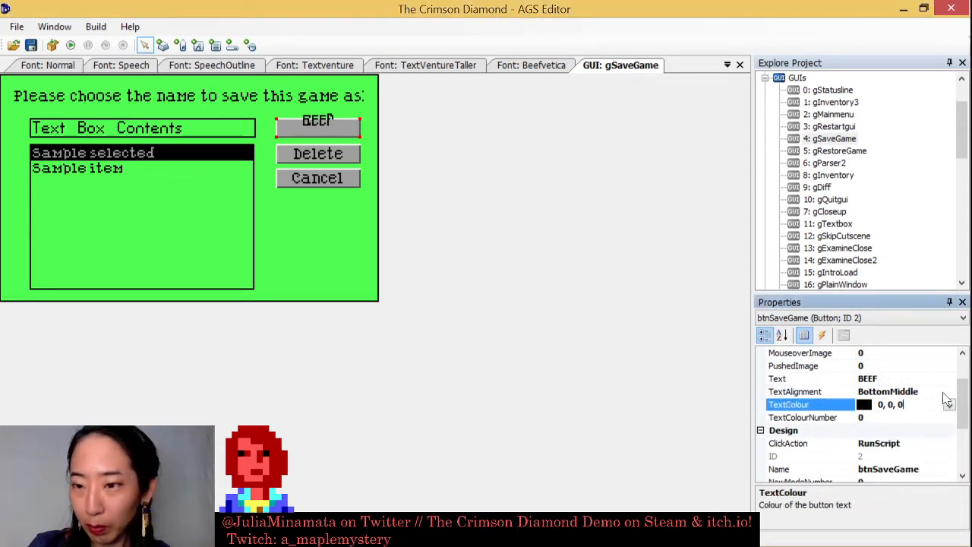
{"action": "left_click", "coordinate": [948, 391]}
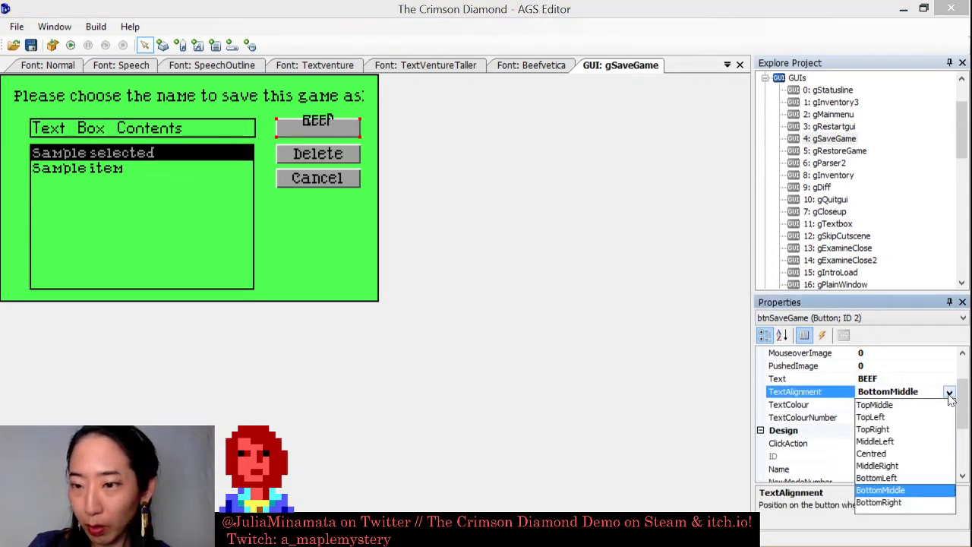
{"action": "left_click", "coordinate": [900, 406]}
{"action": "left_click", "coordinate": [949, 392]}
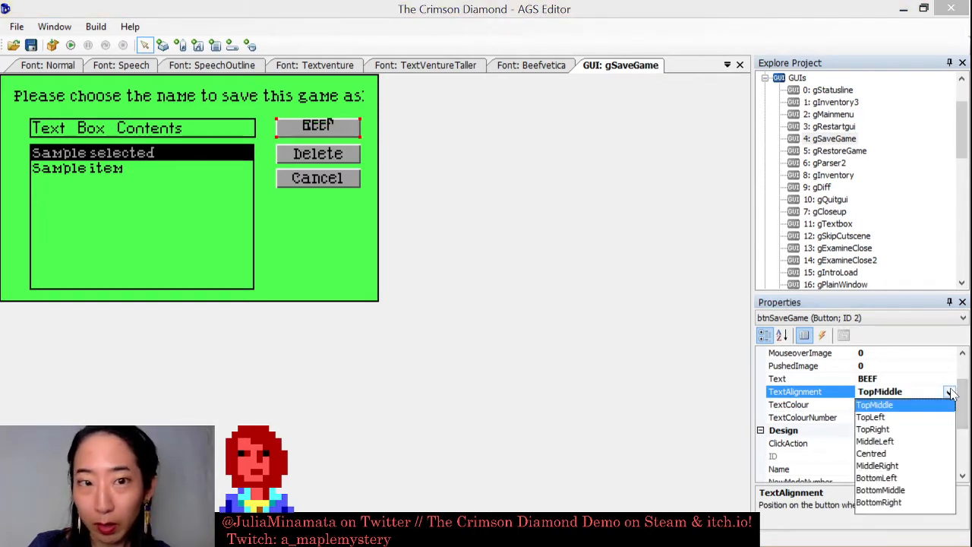
{"action": "left_click", "coordinate": [883, 454]}
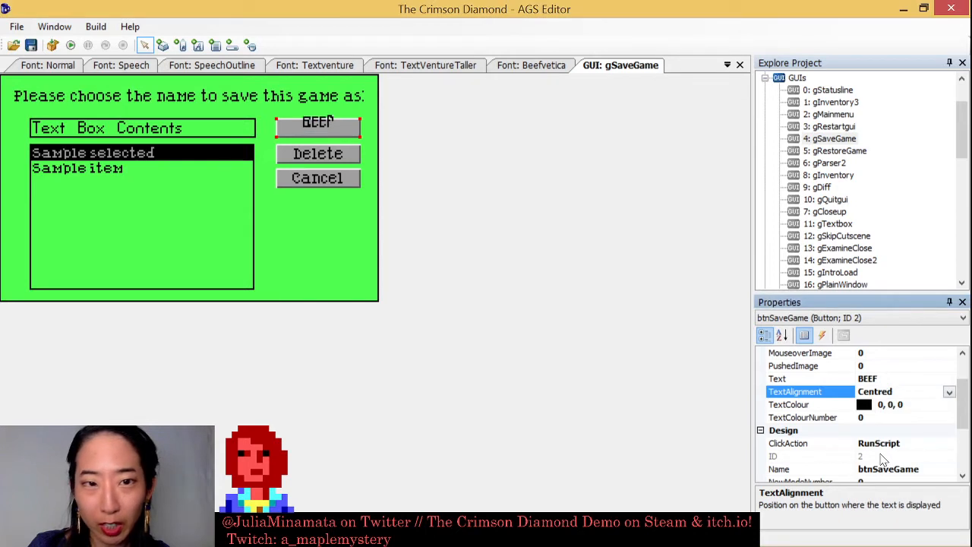
- Compare the BottomMiddle alignment on the BEEF button again, then set its text alignment to TopMiddle and deselect it
{"action": "left_click", "coordinate": [949, 392]}
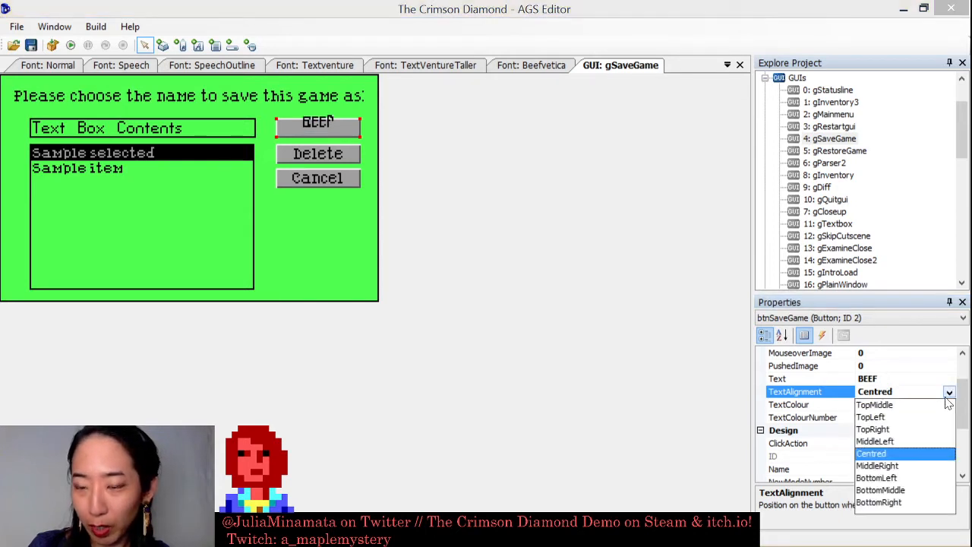
{"action": "left_click", "coordinate": [880, 489]}
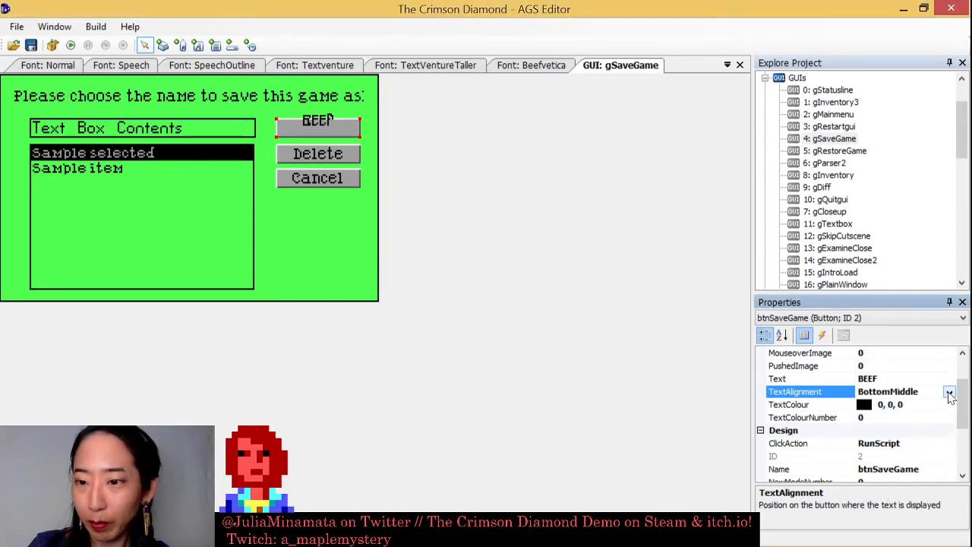
{"action": "left_click", "coordinate": [949, 391]}
{"action": "left_click", "coordinate": [885, 417]}
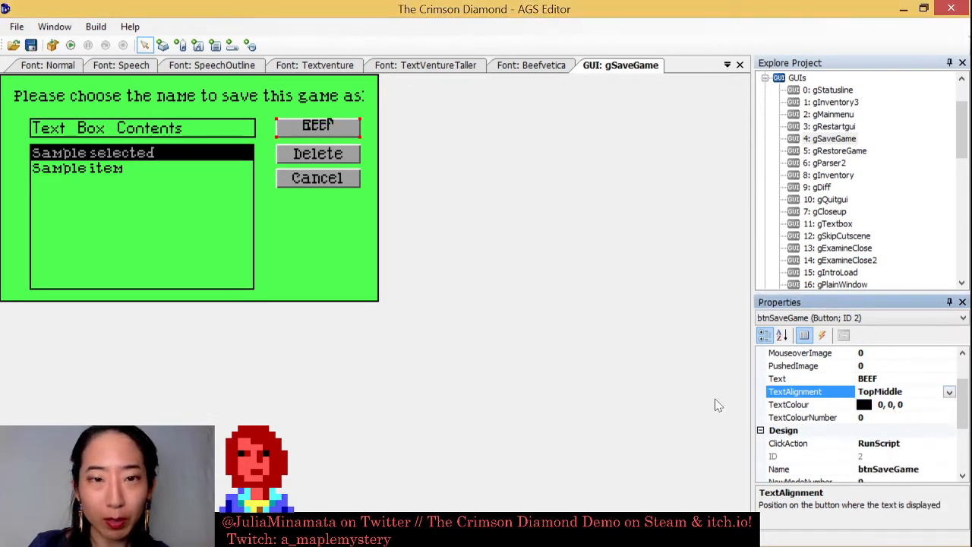
{"action": "left_click", "coordinate": [539, 287]}
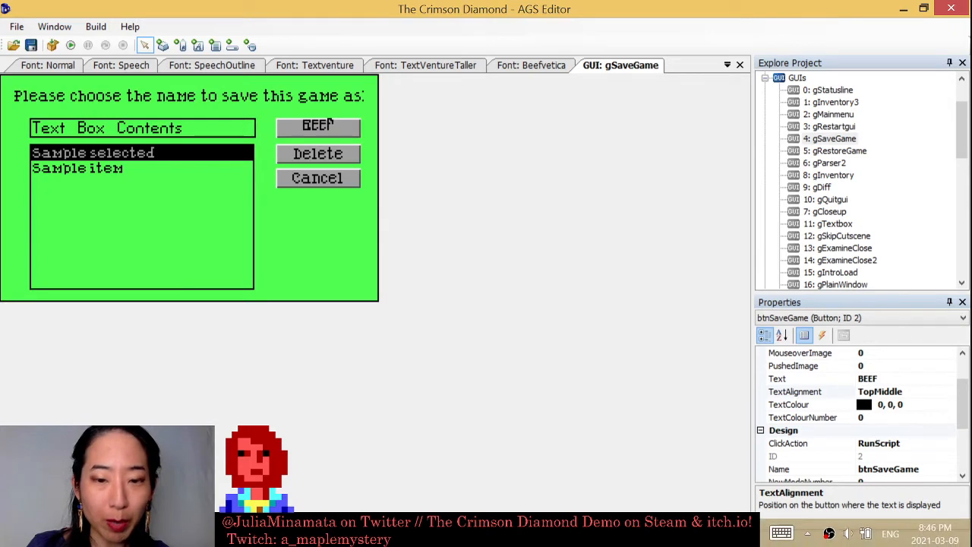
- Switch to the browser window showing the BEEF font in the FontStruct editor
{"action": "left_click", "coordinate": [220, 533]}
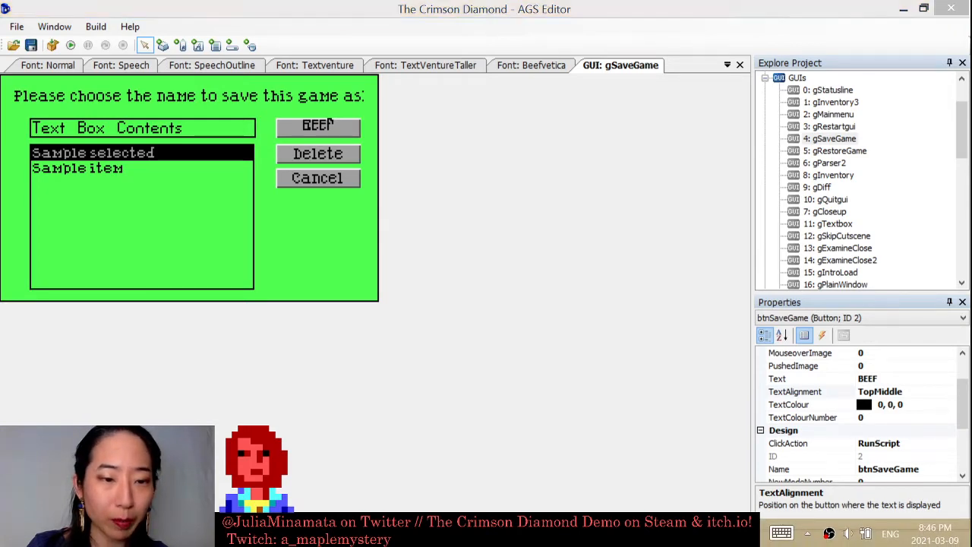
{"action": "scroll", "coordinate": [378, 301], "scroll_direction": "down", "scroll_amount": 3}
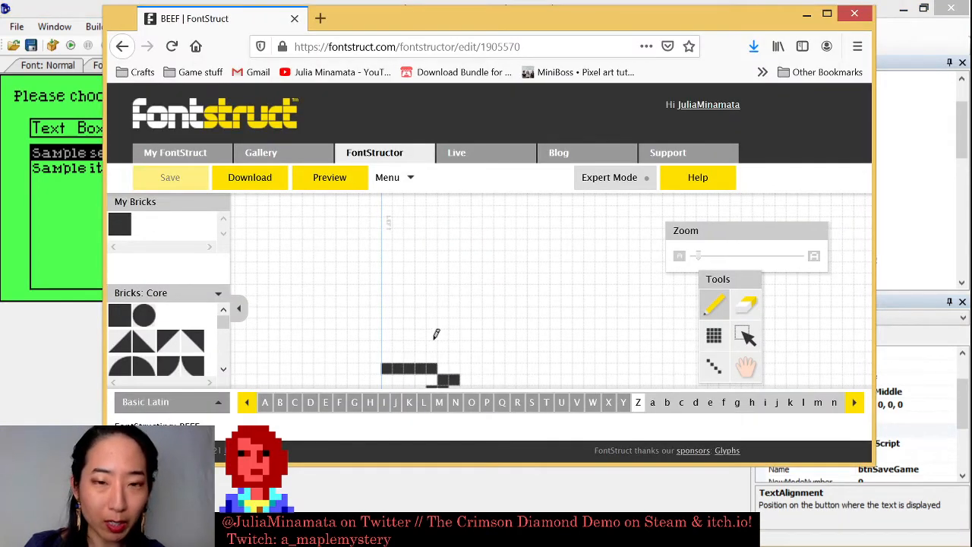
- Select all bricks of the capital Z and move them down onto the baseline, and do the same for Y
{"action": "scroll", "coordinate": [477, 308], "scroll_direction": "down", "scroll_amount": 5}
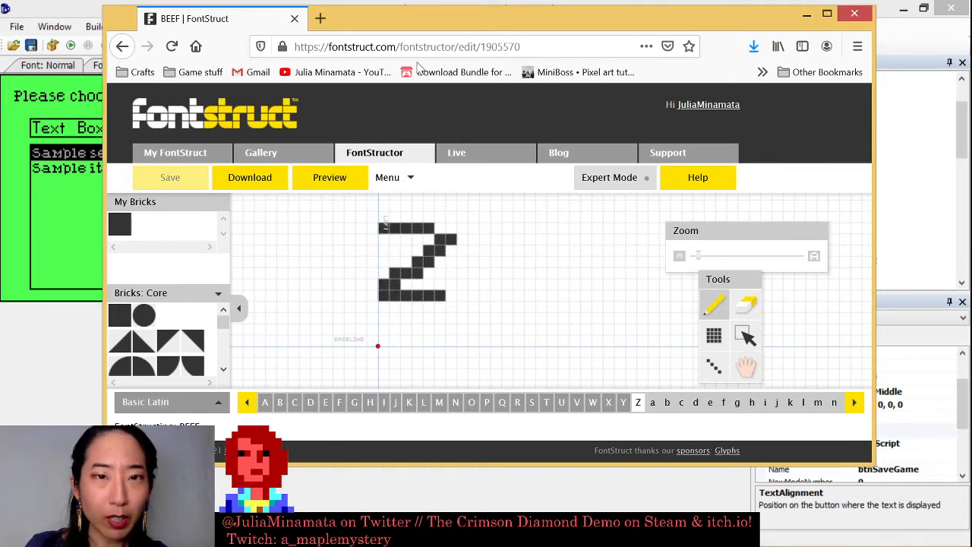
{"action": "left_click_drag", "start_coordinate": [443, 22], "coordinate": [424, 79]}
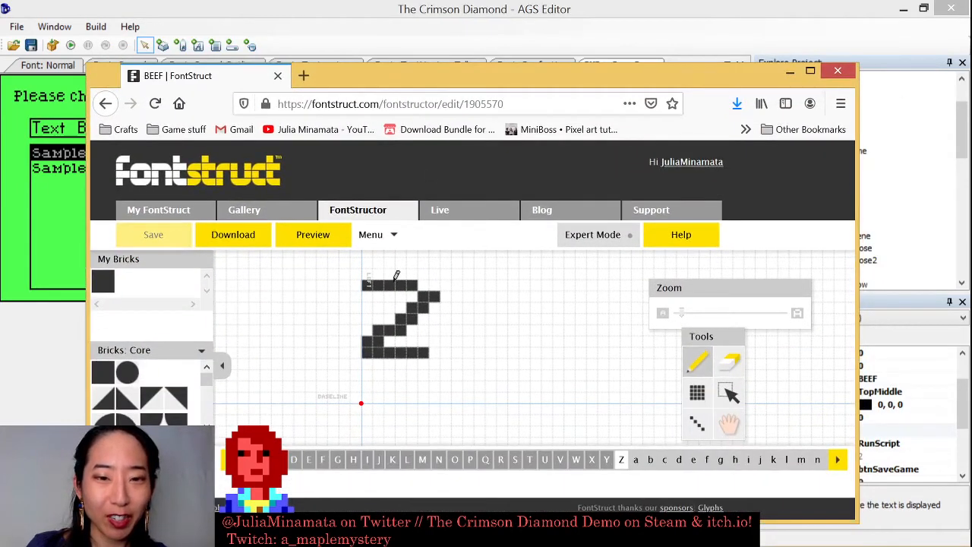
{"action": "left_click", "coordinate": [728, 391]}
{"action": "left_click_drag", "start_coordinate": [322, 272], "coordinate": [416, 317]}
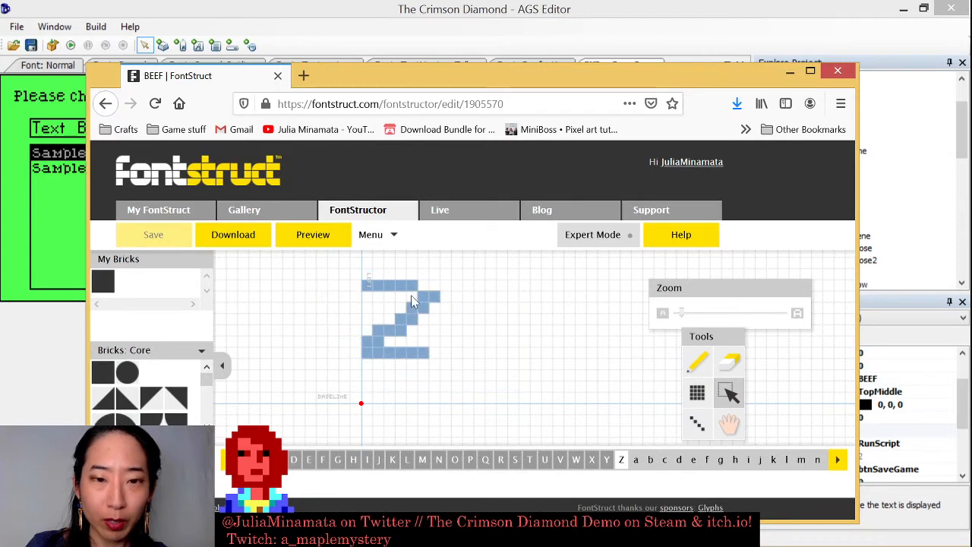
{"action": "left_click_drag", "start_coordinate": [334, 255], "coordinate": [478, 380]}
{"action": "left_click_drag", "start_coordinate": [398, 291], "coordinate": [399, 328]}
{"action": "left_click", "coordinate": [606, 460]}
{"action": "left_click_drag", "start_coordinate": [340, 275], "coordinate": [399, 382]}
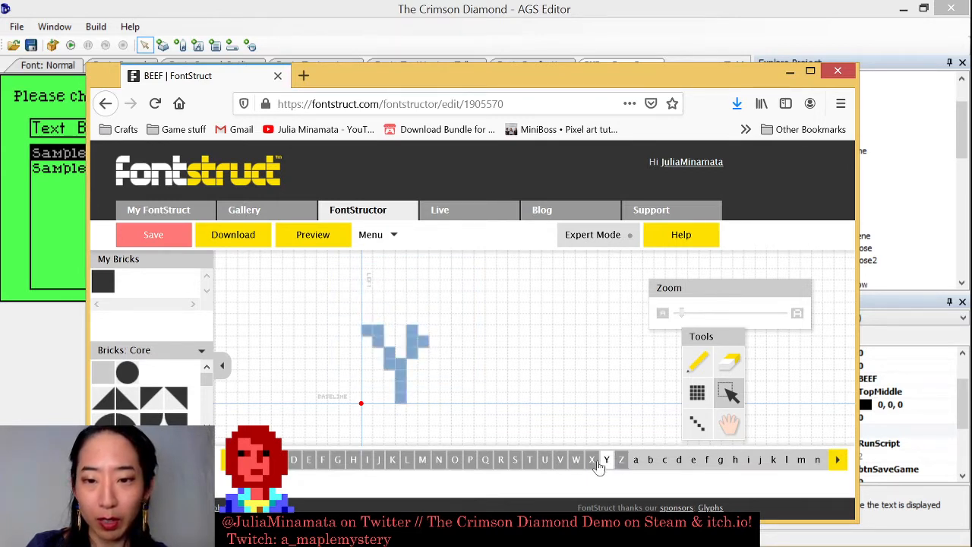
- Move all bricks of the capital X and the capital W down so both letters sit on the baseline
{"action": "left_click", "coordinate": [591, 459]}
{"action": "left_click_drag", "start_coordinate": [361, 259], "coordinate": [456, 379]}
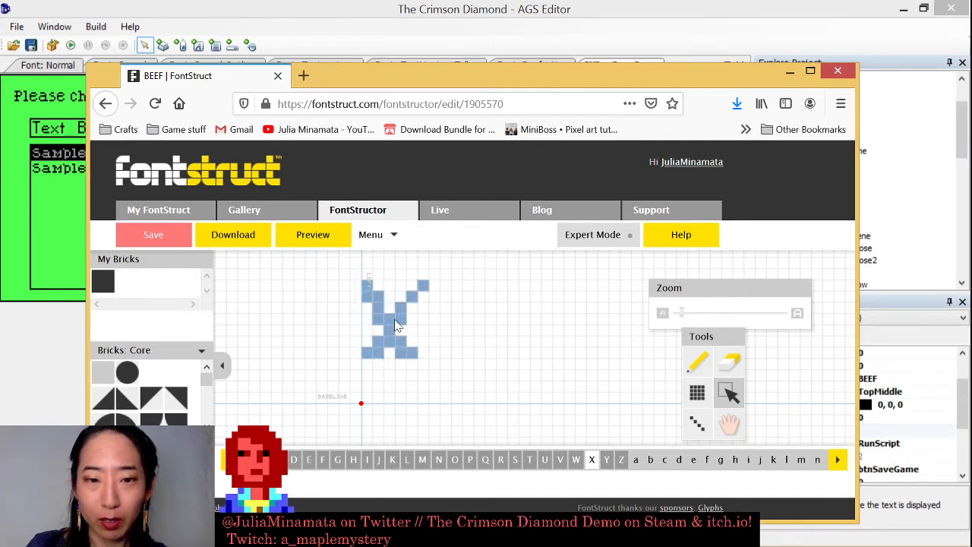
{"action": "left_click_drag", "start_coordinate": [401, 327], "coordinate": [401, 370]}
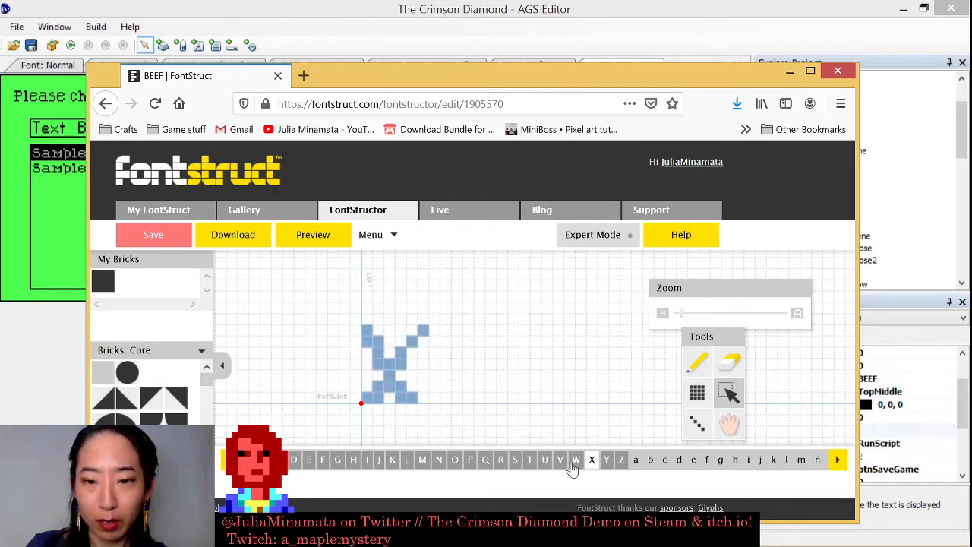
{"action": "left_click", "coordinate": [575, 459]}
{"action": "left_click_drag", "start_coordinate": [437, 345], "coordinate": [433, 373]}
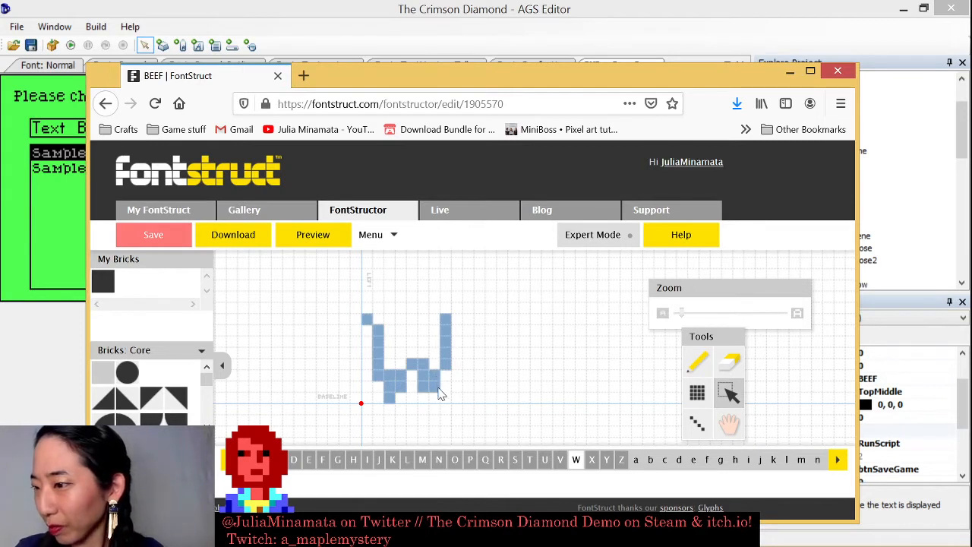
- Lower the capital V and the capital U so that their lowest bricks rest on the baseline
{"action": "left_click", "coordinate": [560, 459]}
{"action": "key", "text": "ctrl+v"}
{"action": "left_click_drag", "start_coordinate": [410, 313], "coordinate": [405, 366]}
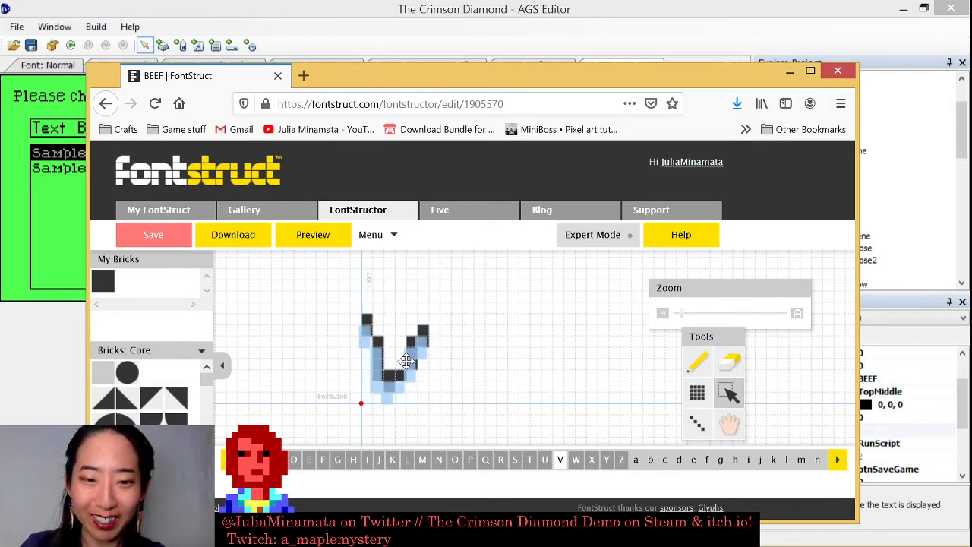
{"action": "left_click", "coordinate": [544, 459]}
{"action": "left_click_drag", "start_coordinate": [319, 293], "coordinate": [452, 370]}
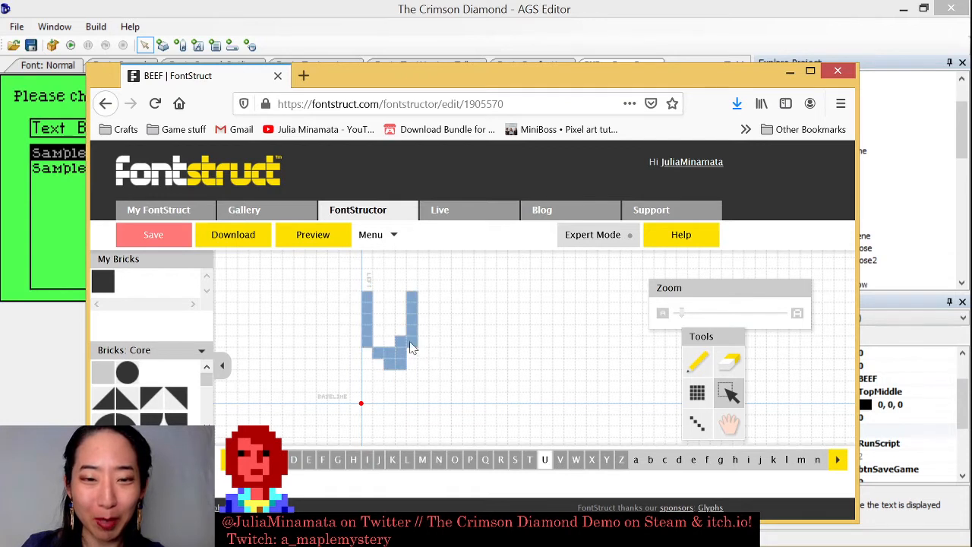
{"action": "left_click_drag", "start_coordinate": [410, 347], "coordinate": [415, 380]}
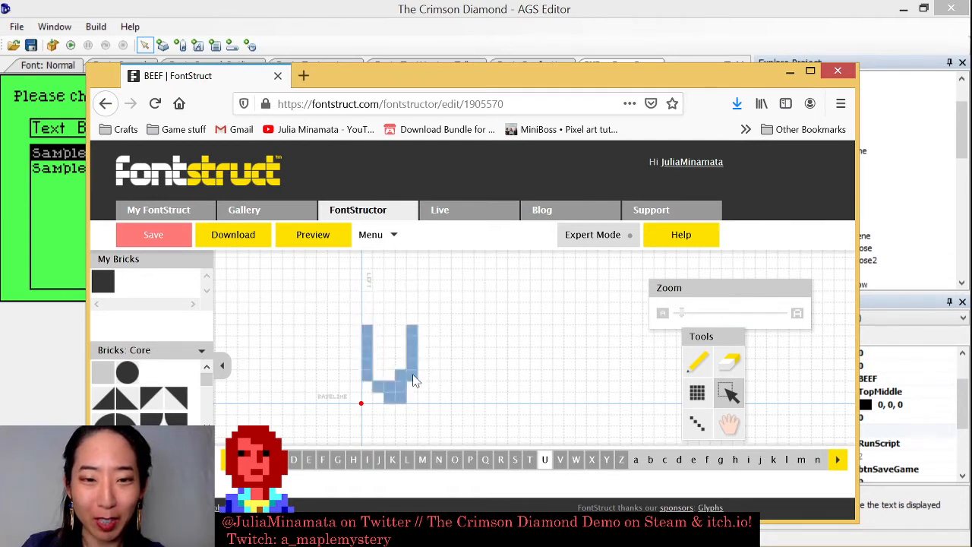
- Move the whole capital T down onto the baseline and save the font
{"action": "left_click", "coordinate": [530, 459]}
{"action": "left_click_drag", "start_coordinate": [344, 286], "coordinate": [410, 351]}
{"action": "left_click_drag", "start_coordinate": [392, 315], "coordinate": [387, 355]}
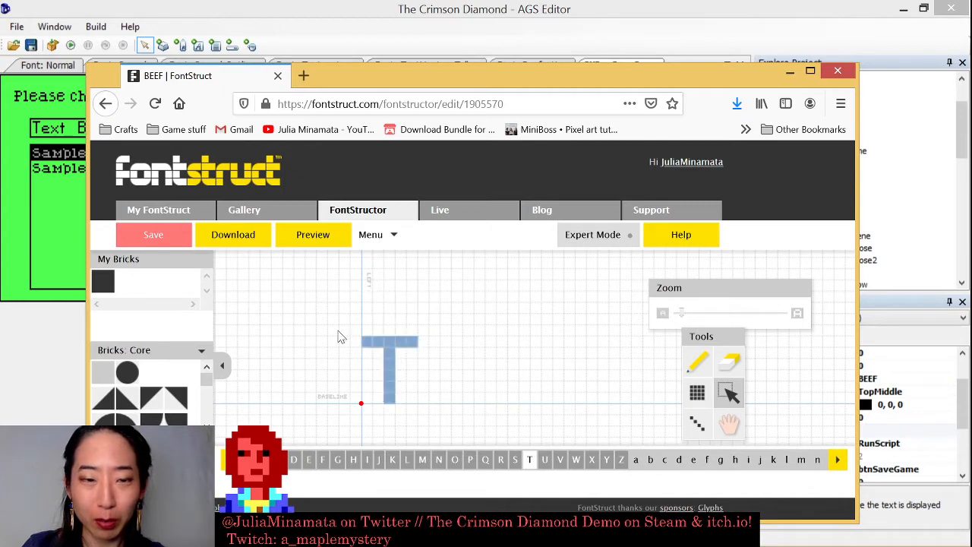
{"action": "left_click", "coordinate": [160, 234]}
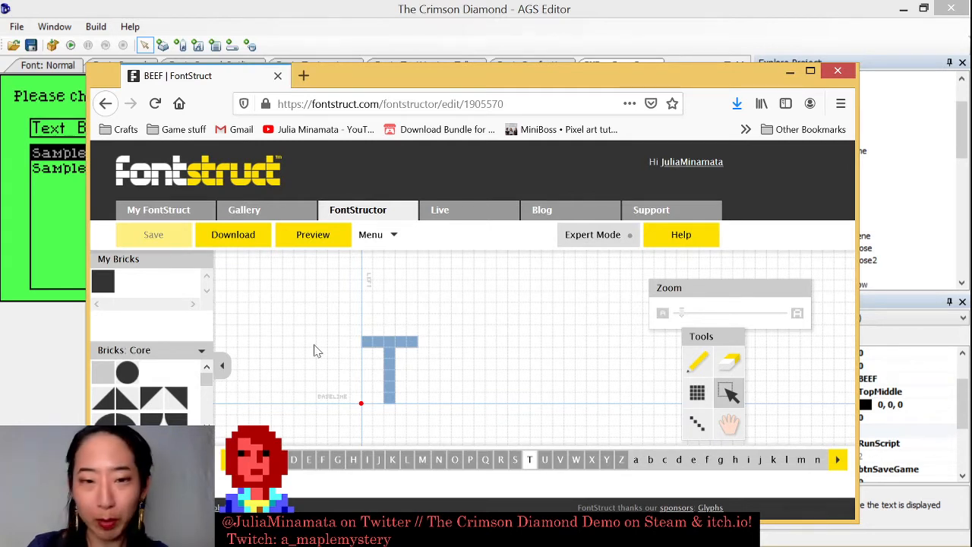
- Move the capital S and the capital R down onto the baseline and save the font
{"action": "left_click", "coordinate": [514, 459]}
{"action": "left_click_drag", "start_coordinate": [317, 289], "coordinate": [460, 389]}
{"action": "left_click_drag", "start_coordinate": [417, 354], "coordinate": [408, 395]}
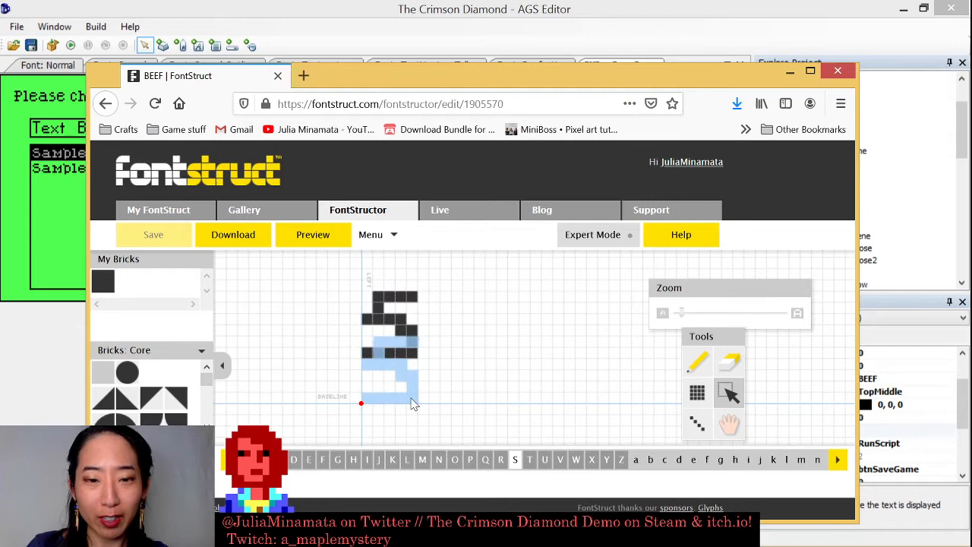
{"action": "left_click", "coordinate": [500, 460]}
{"action": "left_click_drag", "start_coordinate": [335, 289], "coordinate": [436, 388]}
{"action": "left_click_drag", "start_coordinate": [406, 356], "coordinate": [406, 400]}
{"action": "left_click", "coordinate": [181, 239]}
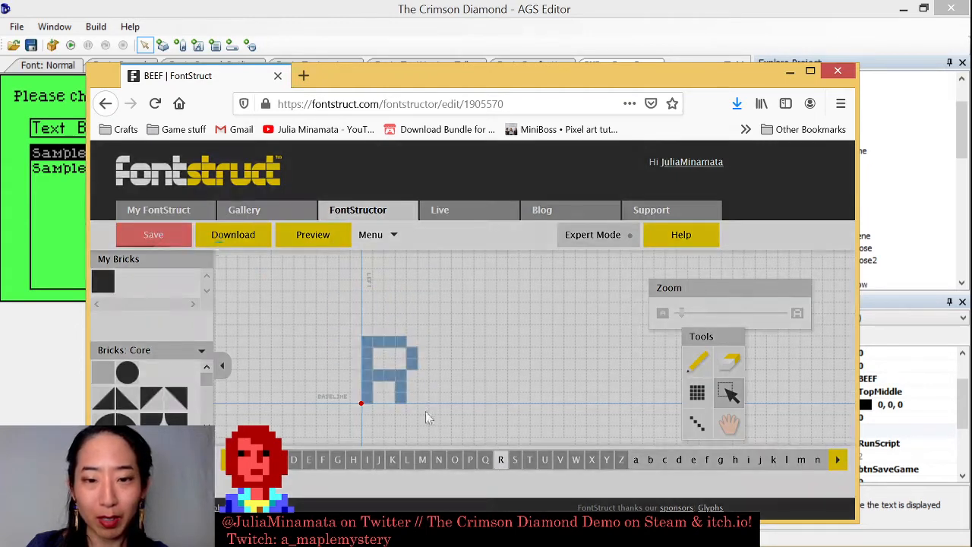
- Select the bricks of the capital Q and the capital P and move each letter down to the baseline
{"action": "left_click", "coordinate": [485, 460]}
{"action": "left_click_drag", "start_coordinate": [301, 288], "coordinate": [399, 395]}
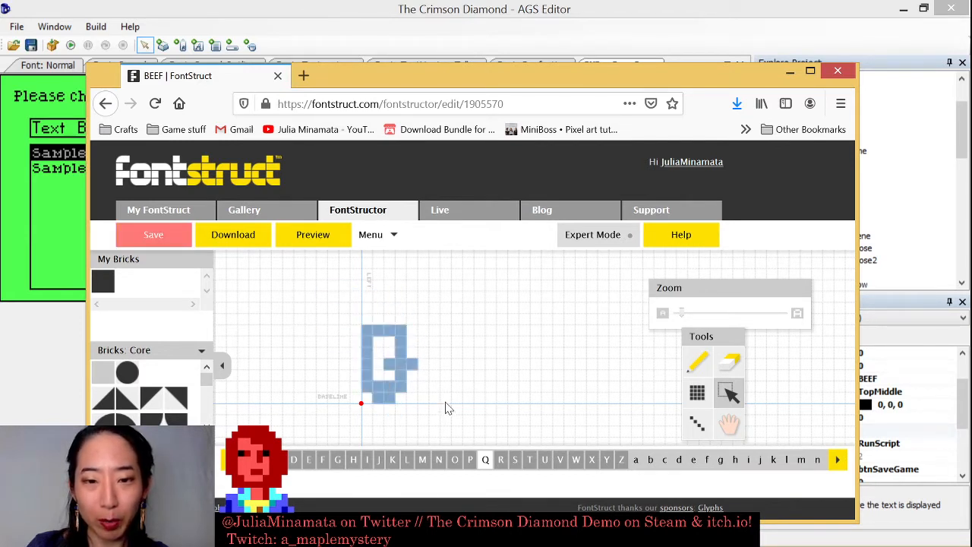
{"action": "left_click", "coordinate": [469, 458]}
{"action": "left_click_drag", "start_coordinate": [357, 302], "coordinate": [410, 361]}
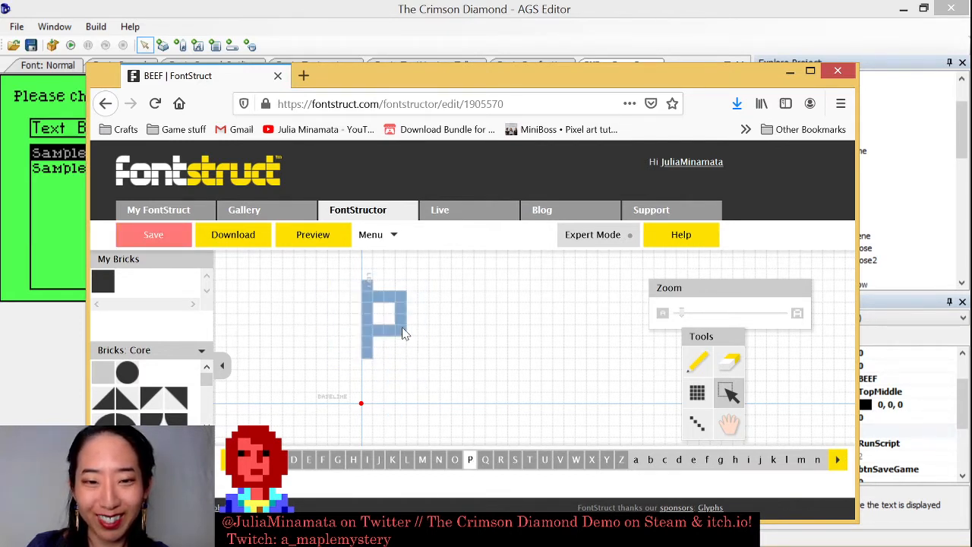
{"action": "left_click_drag", "start_coordinate": [401, 325], "coordinate": [403, 371]}
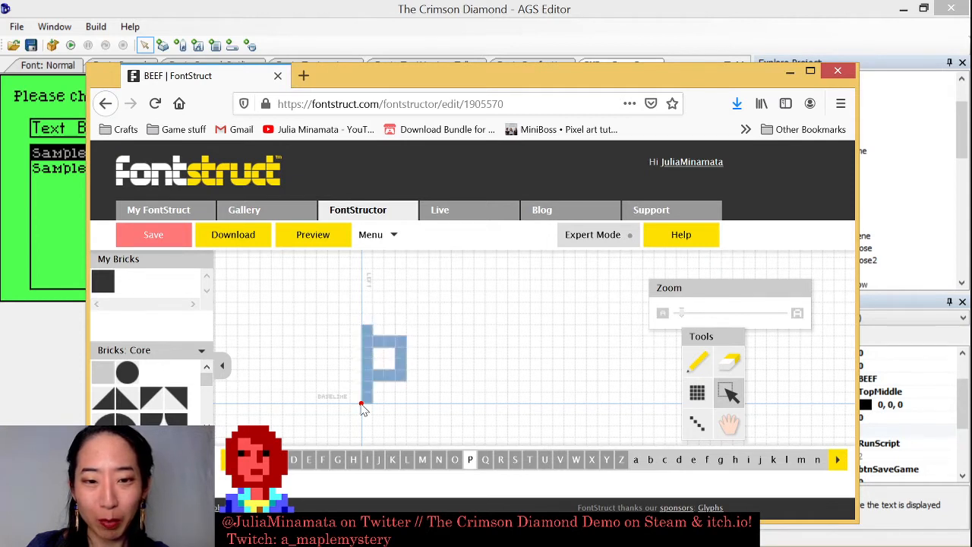
{"action": "left_click", "coordinate": [363, 405]}
- Lower the capital O, remove the single brick sticking out beneath it, and set the letter on the baseline
{"action": "left_click", "coordinate": [456, 459]}
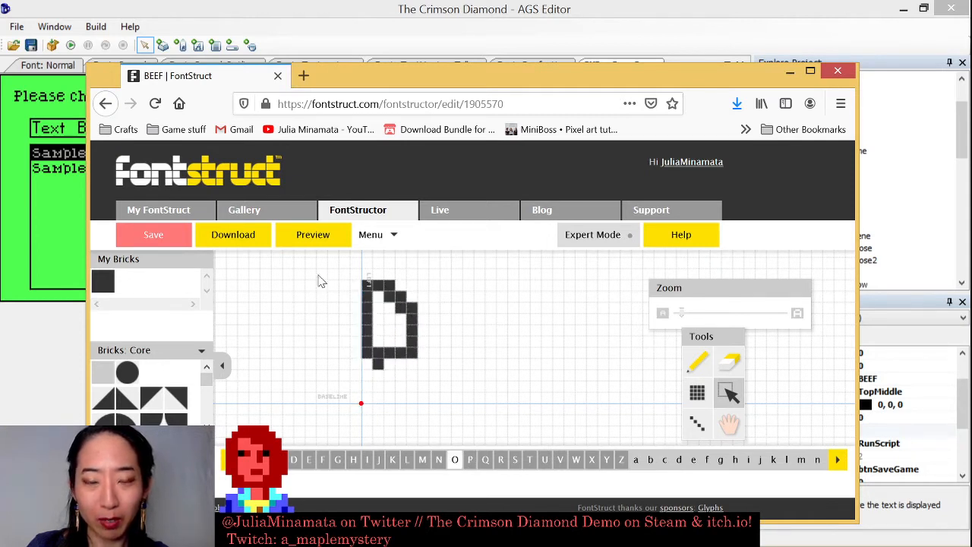
{"action": "left_click_drag", "start_coordinate": [322, 278], "coordinate": [402, 394]}
{"action": "left_click", "coordinate": [377, 397]}
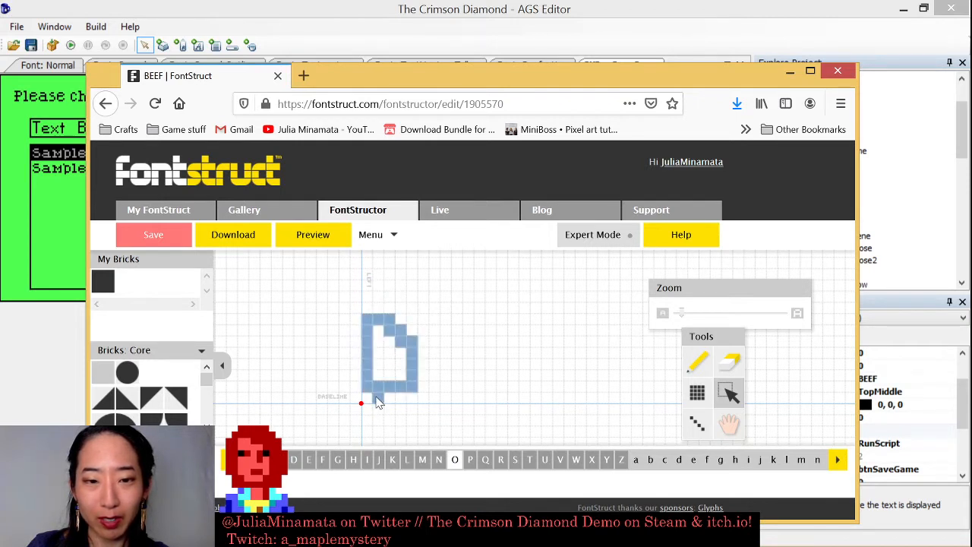
{"action": "left_click", "coordinate": [699, 364]}
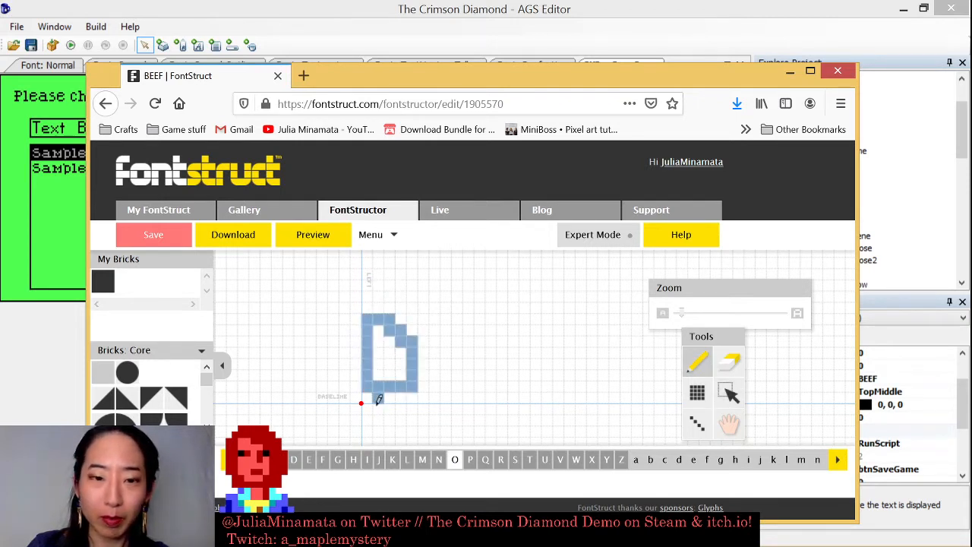
{"action": "left_click", "coordinate": [727, 391]}
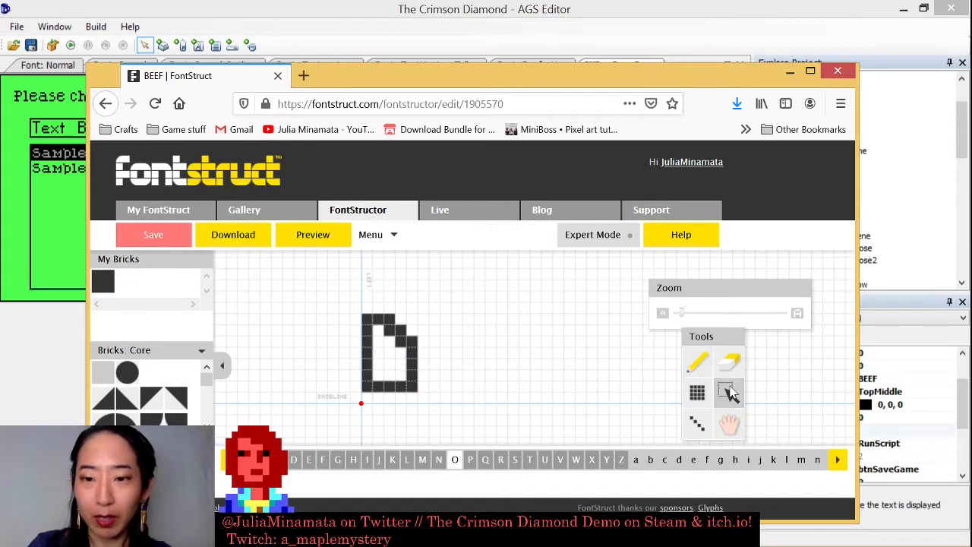
{"action": "left_click_drag", "start_coordinate": [351, 319], "coordinate": [413, 396]}
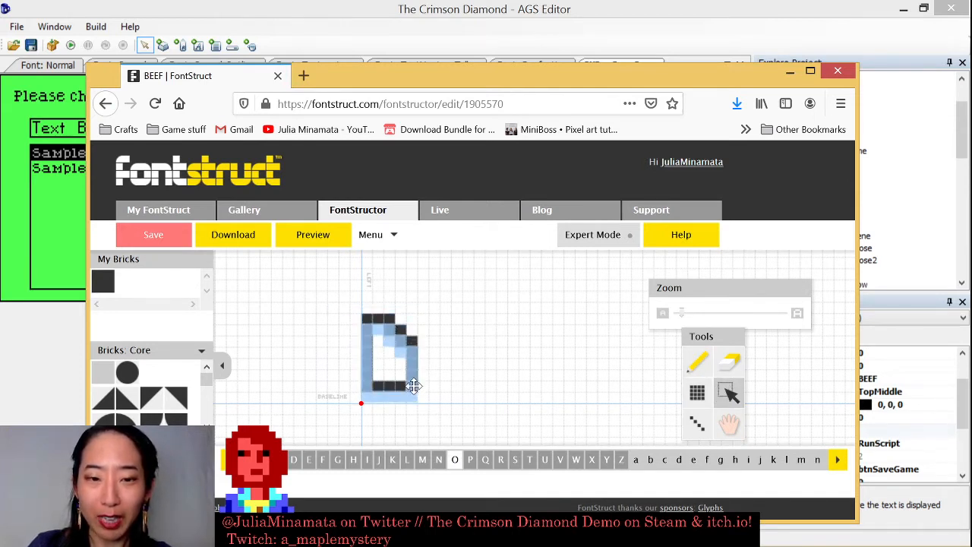
- Move all bricks of the capital N and the capital M down to the baseline
{"action": "left_click", "coordinate": [439, 461]}
{"action": "left_click_drag", "start_coordinate": [338, 268], "coordinate": [400, 395]}
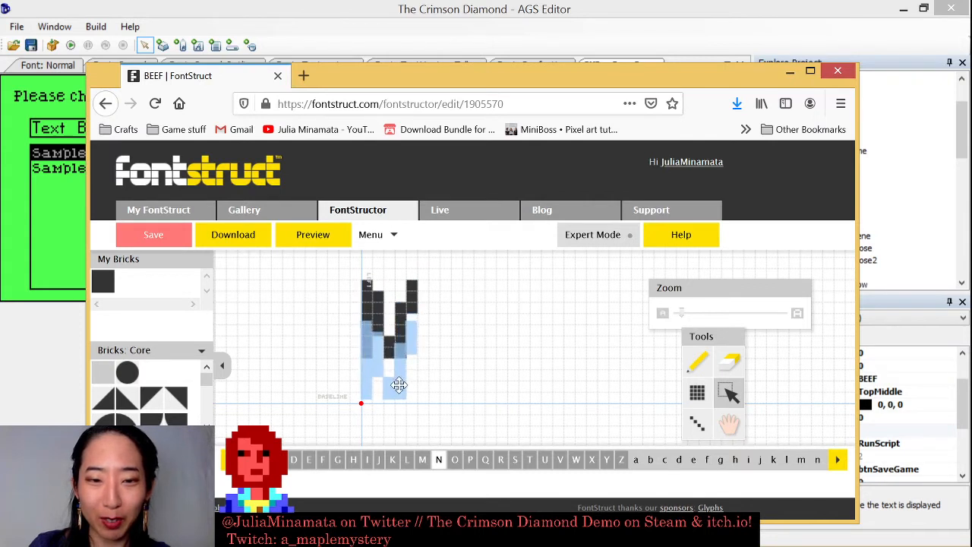
{"action": "left_click", "coordinate": [422, 460]}
{"action": "left_click_drag", "start_coordinate": [337, 311], "coordinate": [463, 381]}
{"action": "left_click_drag", "start_coordinate": [406, 305], "coordinate": [406, 340]}
- Shift the capital L and the capital K down so both letters stand on the baseline
{"action": "left_click", "coordinate": [406, 460]}
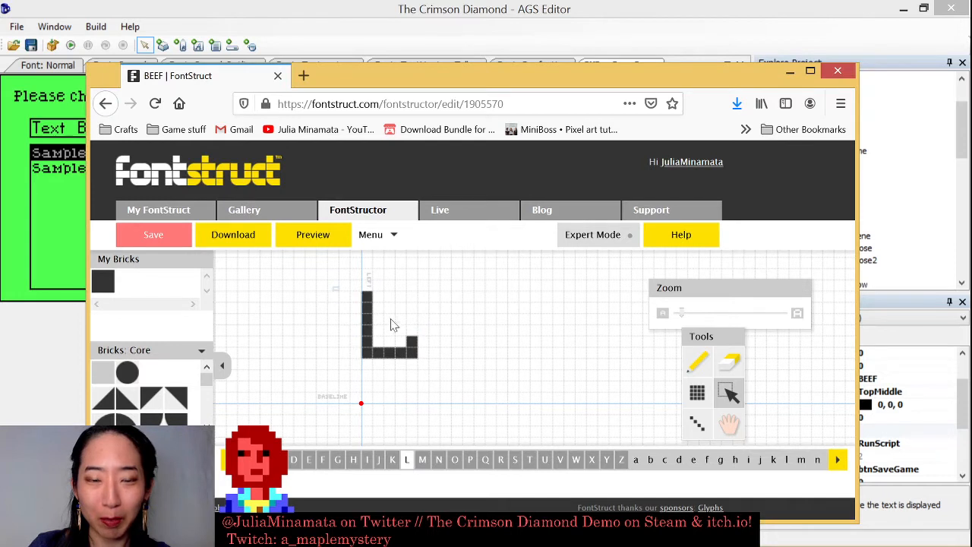
{"action": "left_click_drag", "start_coordinate": [455, 287], "coordinate": [334, 391]}
{"action": "left_click_drag", "start_coordinate": [410, 348], "coordinate": [405, 390]}
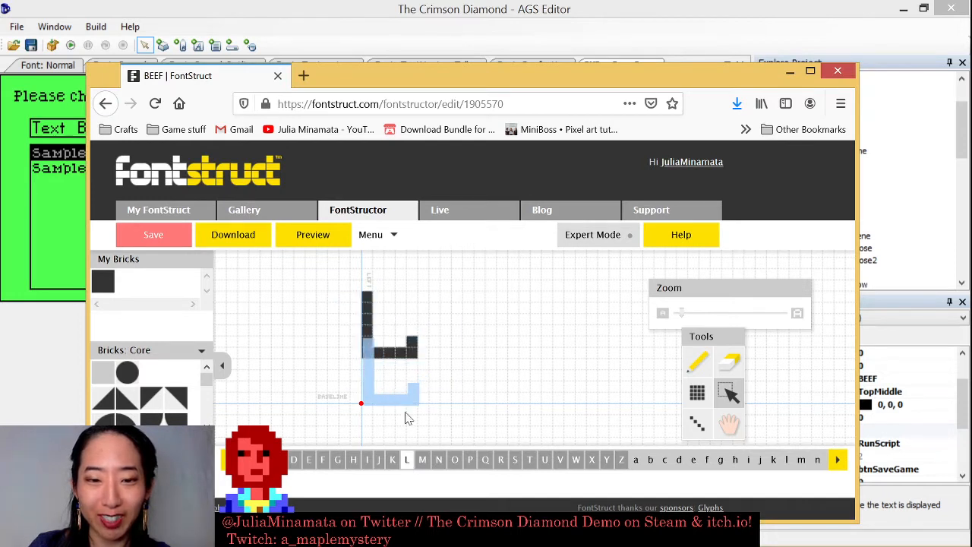
{"action": "left_click", "coordinate": [392, 459]}
{"action": "left_click_drag", "start_coordinate": [335, 289], "coordinate": [389, 373]}
- Select the capital J and the capital I in turn and lower each one to the baseline
{"action": "left_click", "coordinate": [380, 459]}
{"action": "left_click_drag", "start_coordinate": [336, 297], "coordinate": [391, 393]}
{"action": "left_click", "coordinate": [366, 459]}
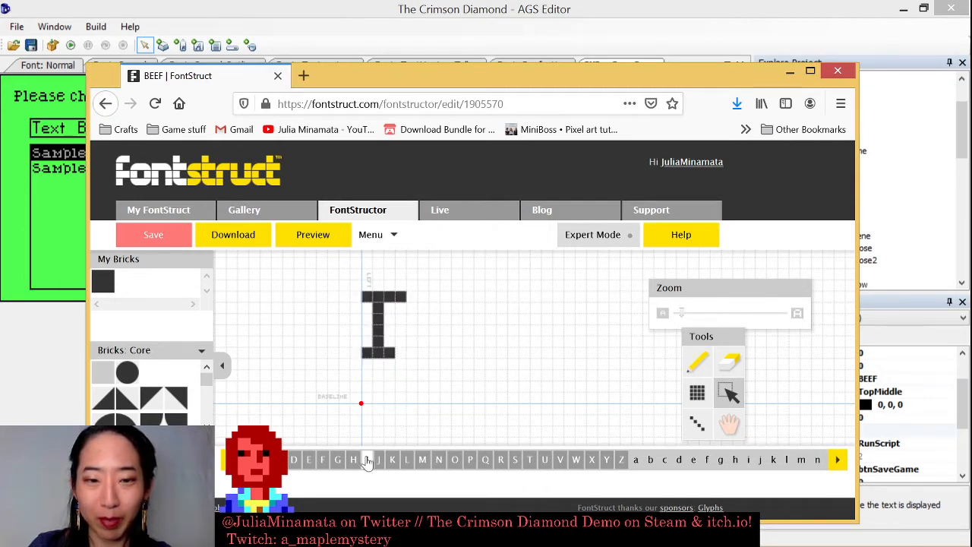
{"action": "left_click_drag", "start_coordinate": [334, 301], "coordinate": [372, 458]}
- Move the complete capital H and the complete capital G down onto the baseline
{"action": "left_click", "coordinate": [353, 460]}
{"action": "left_click_drag", "start_coordinate": [338, 296], "coordinate": [437, 372]}
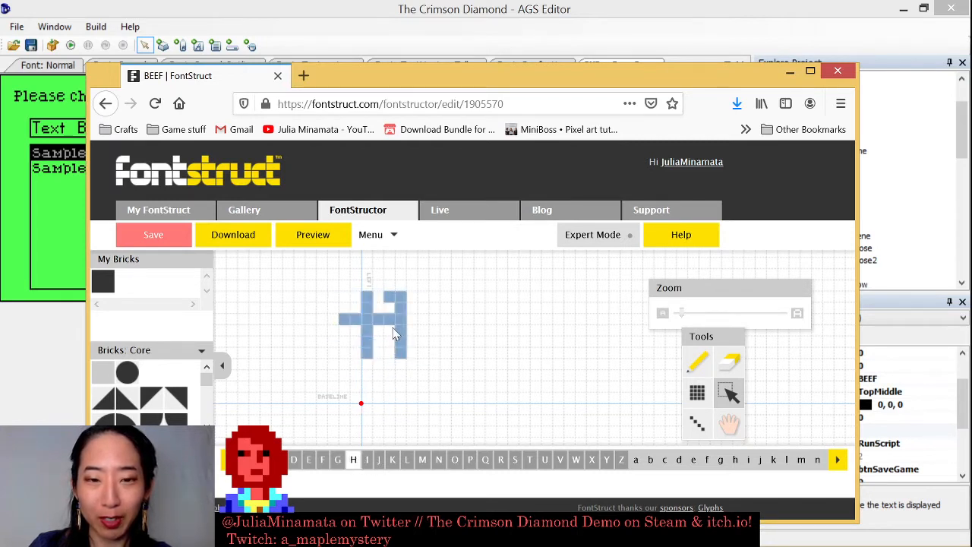
{"action": "left_click_drag", "start_coordinate": [400, 326], "coordinate": [397, 373]}
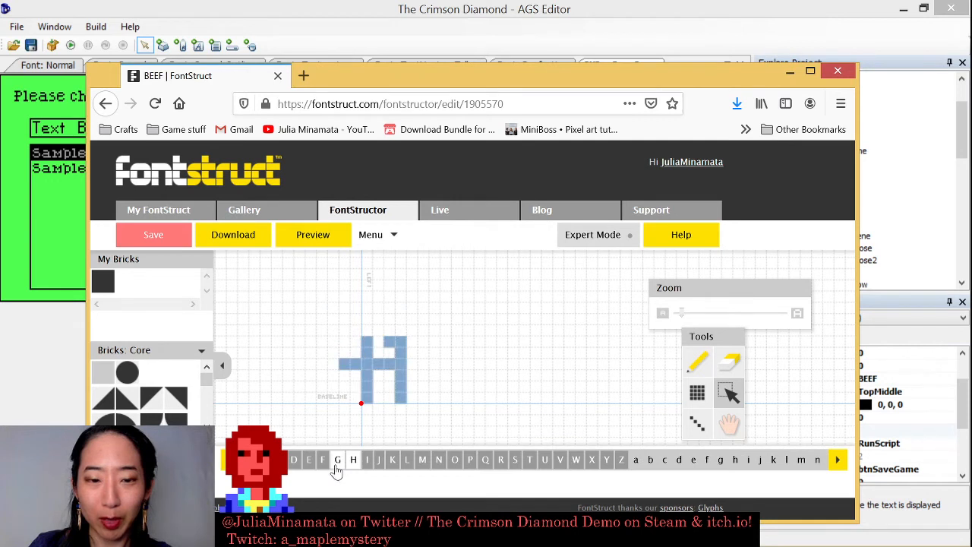
{"action": "left_click", "coordinate": [337, 459]}
{"action": "left_click_drag", "start_coordinate": [334, 300], "coordinate": [413, 366]}
{"action": "left_click", "coordinate": [404, 368]}
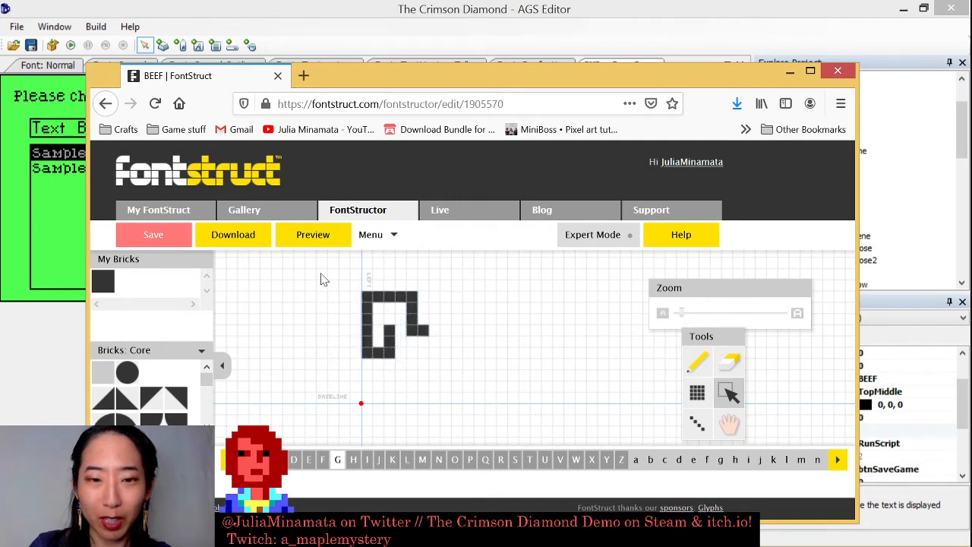
{"action": "left_click_drag", "start_coordinate": [320, 280], "coordinate": [441, 360]}
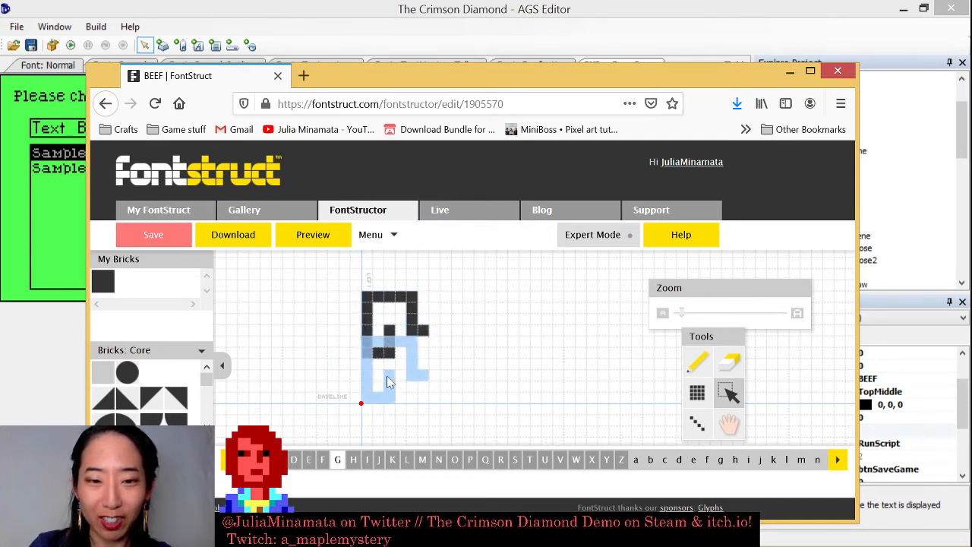
- Move the capital F down onto the baseline and save the font, dismissing the browser's Save As dialog
{"action": "left_click", "coordinate": [322, 459]}
{"action": "left_click_drag", "start_coordinate": [333, 276], "coordinate": [421, 359]}
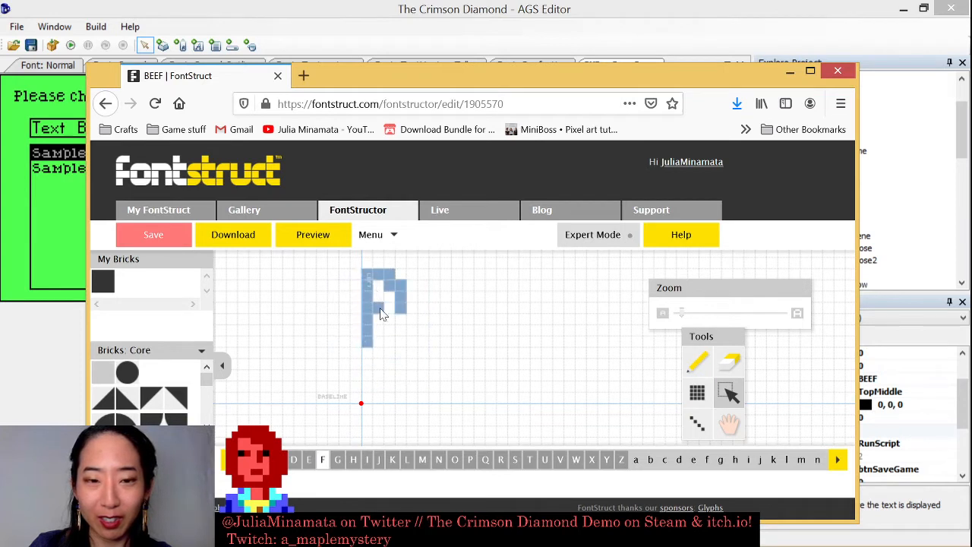
{"action": "left_click", "coordinate": [382, 358]}
{"action": "left_click_drag", "start_coordinate": [333, 259], "coordinate": [439, 363]}
{"action": "left_click_drag", "start_coordinate": [370, 306], "coordinate": [398, 350]}
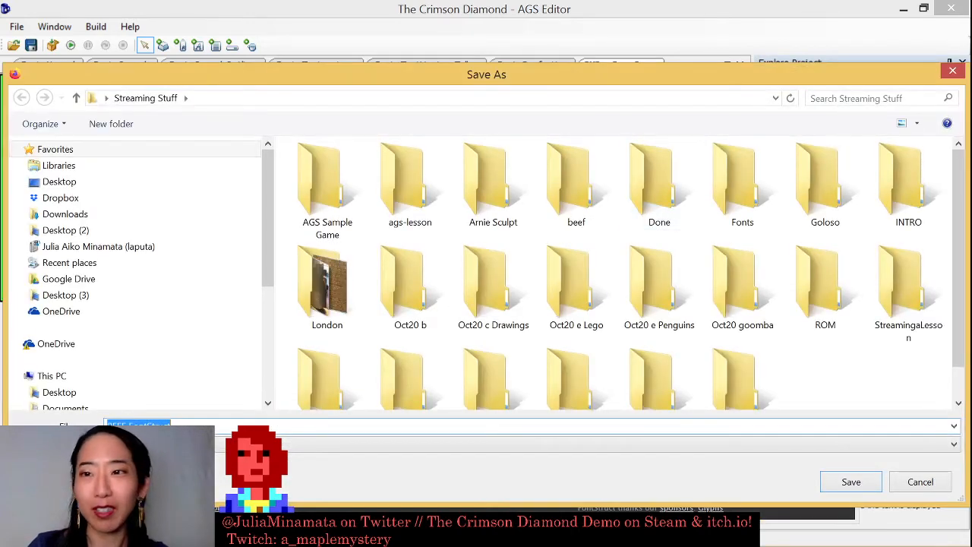
{"action": "left_click", "coordinate": [952, 71]}
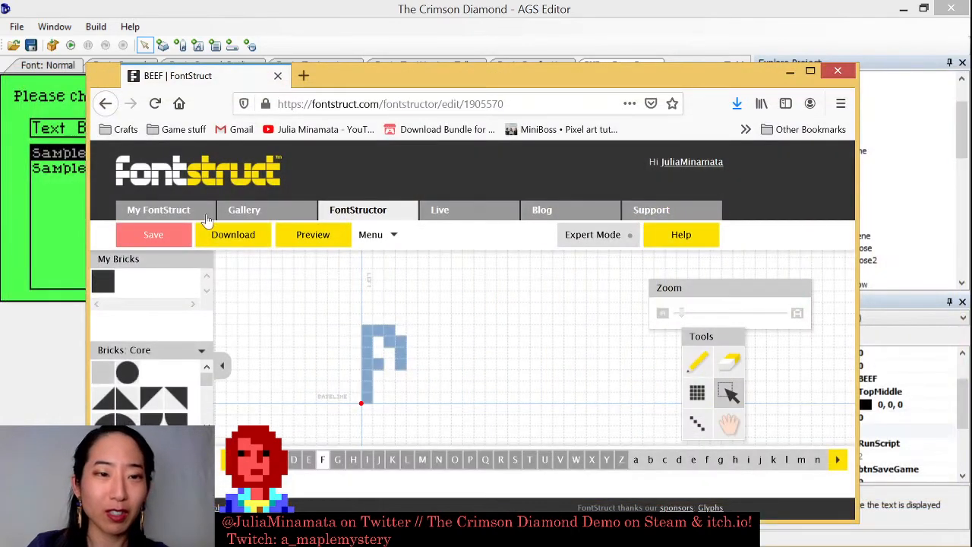
{"action": "left_click", "coordinate": [153, 234]}
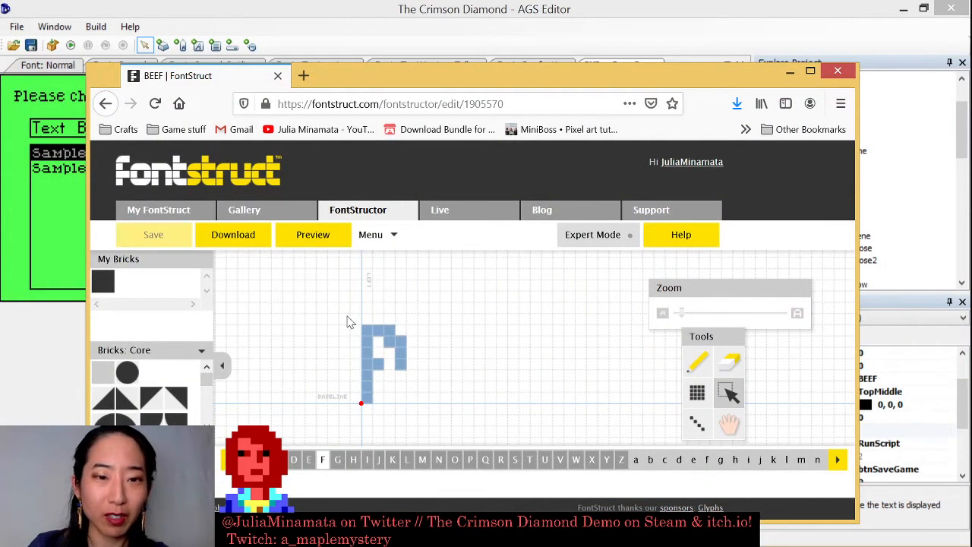
- Lower the complete capital E and the complete capital D onto the baseline
{"action": "left_click", "coordinate": [309, 459]}
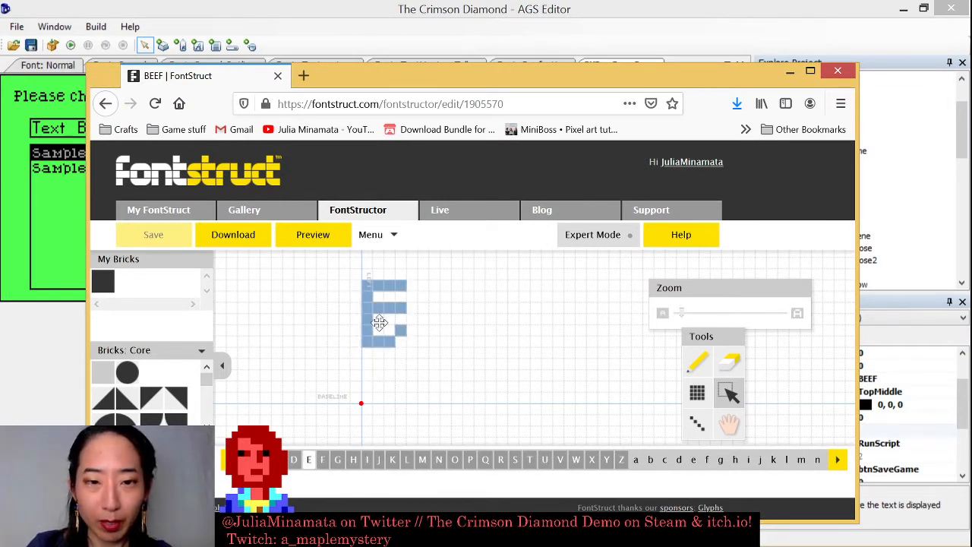
{"action": "left_click_drag", "start_coordinate": [379, 322], "coordinate": [381, 368]}
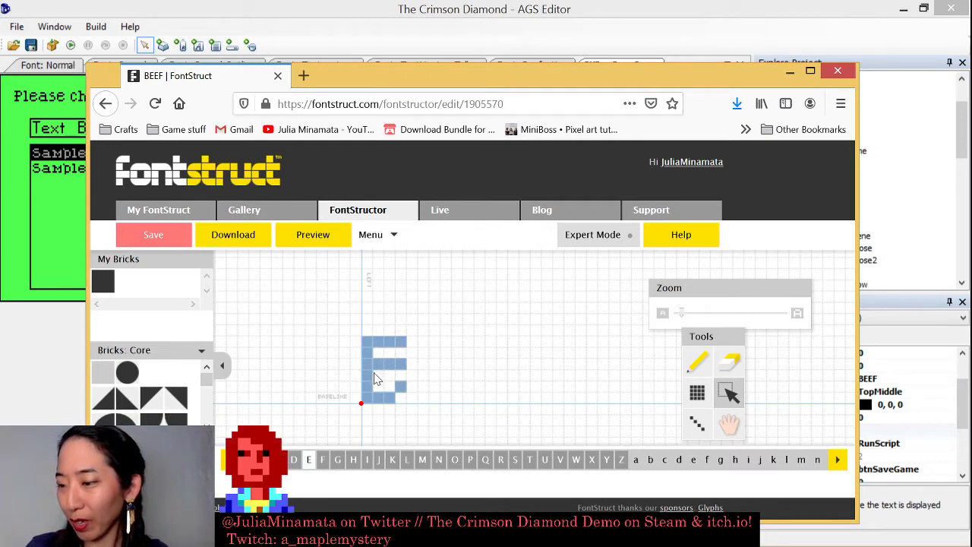
{"action": "left_click", "coordinate": [294, 460]}
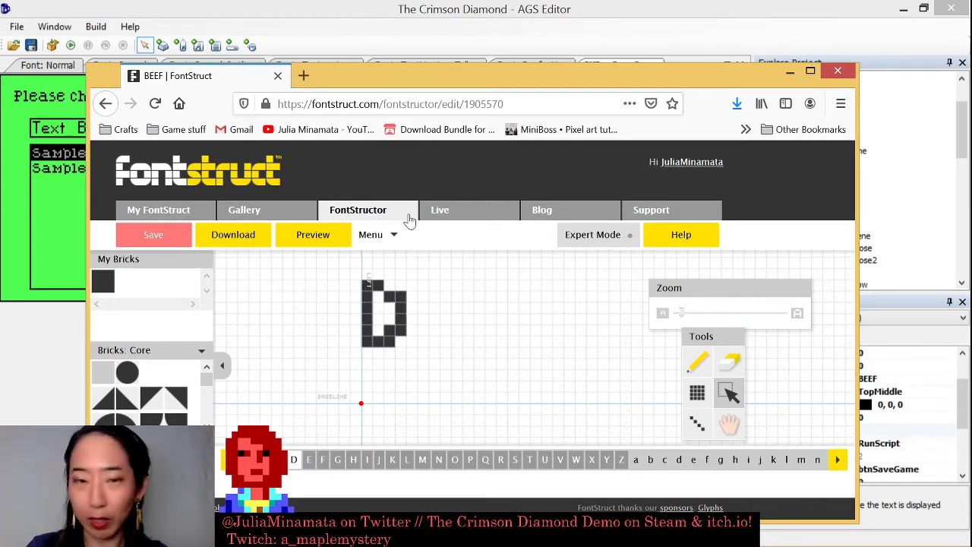
{"action": "left_click_drag", "start_coordinate": [346, 278], "coordinate": [410, 359]}
{"action": "left_click_drag", "start_coordinate": [400, 291], "coordinate": [399, 348]}
{"action": "key", "text": "ctrl+z"}
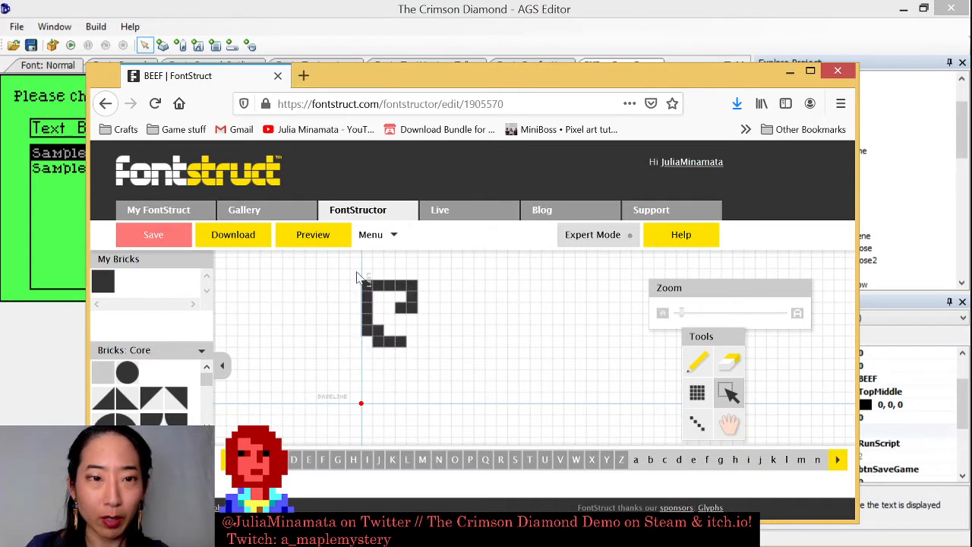
- Move the capital C down onto the baseline and turn on Expert Mode
{"action": "left_click_drag", "start_coordinate": [331, 273], "coordinate": [436, 360]}
{"action": "left_click_drag", "start_coordinate": [409, 292], "coordinate": [412, 349]}
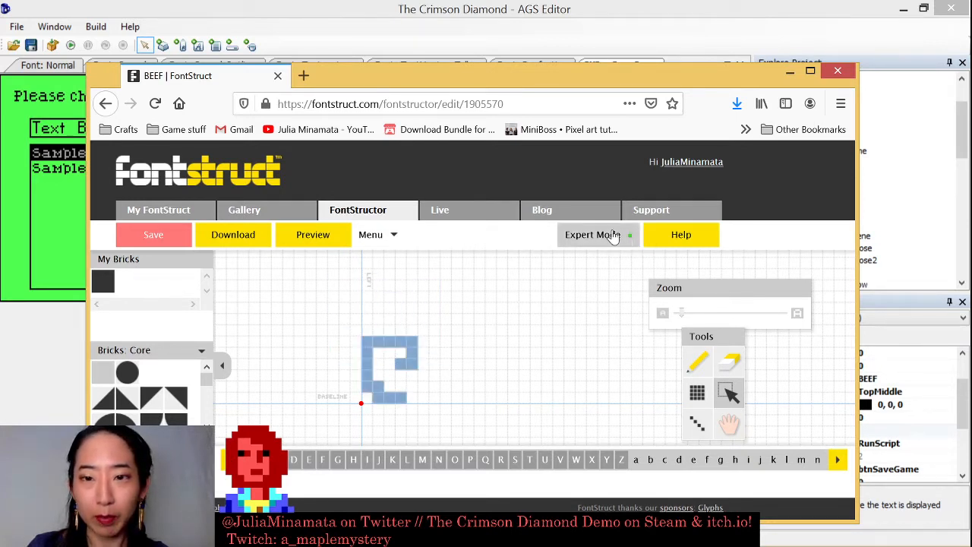
{"action": "left_click", "coordinate": [612, 237]}
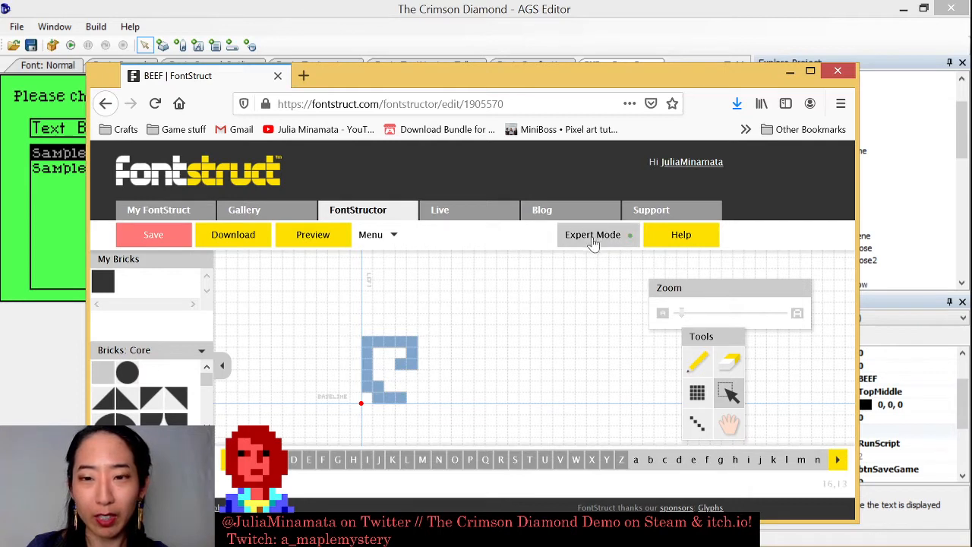
{"action": "key", "text": "ctrl+z"}
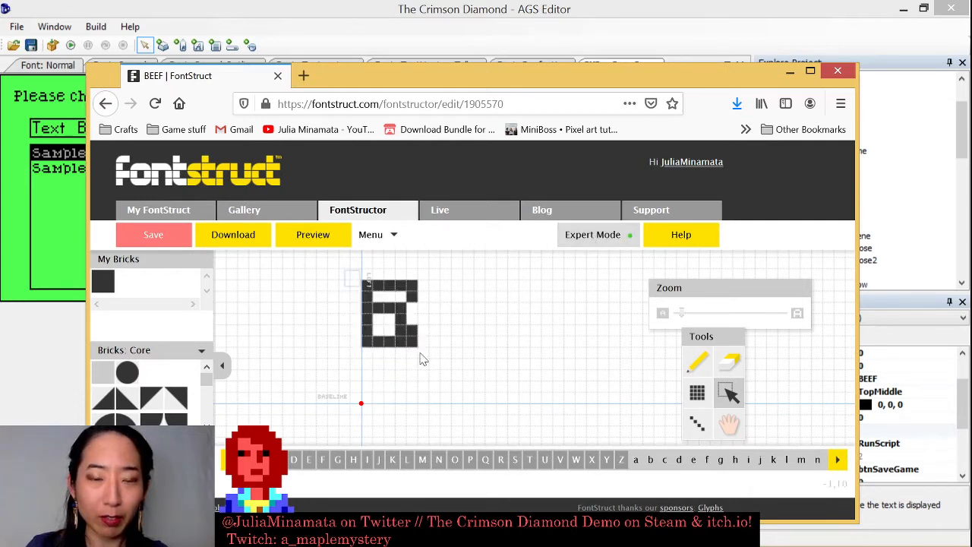
- Select all bricks of the capital B and of the capital A and move each letter down to the baseline
{"action": "key", "text": "ctrl+a"}
{"action": "left_click_drag", "start_coordinate": [402, 351], "coordinate": [409, 399]}
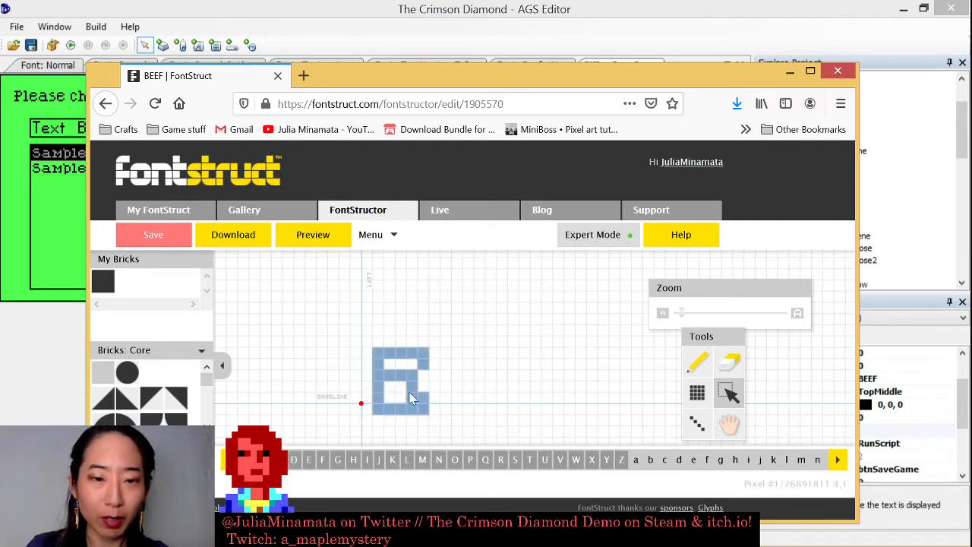
{"action": "key", "text": "ctrl+z"}
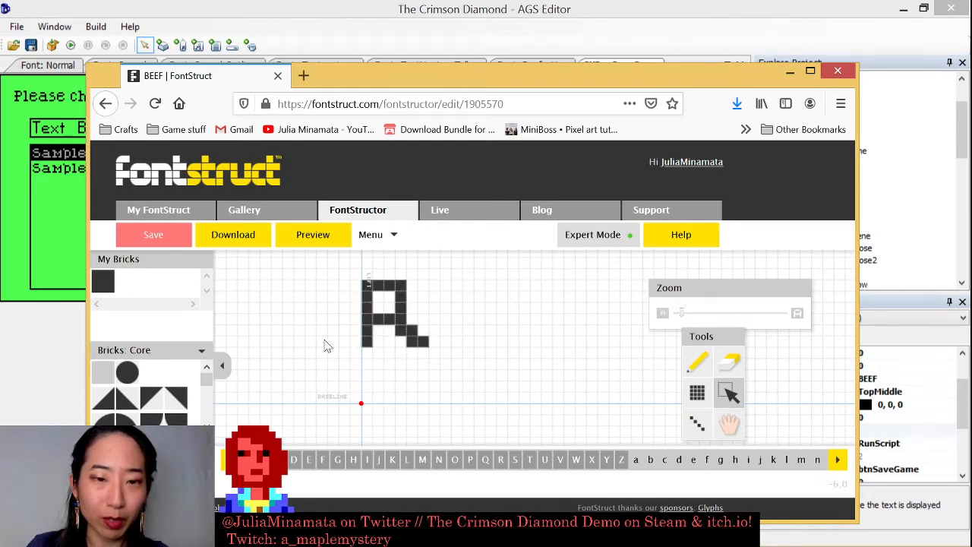
{"action": "key", "text": "ctrl+a"}
{"action": "left_click_drag", "start_coordinate": [387, 341], "coordinate": [402, 384]}
- Save the font and download it as the zip archive beef2 into the Streaming Stuff folder
{"action": "left_click", "coordinate": [175, 250]}
{"action": "left_click", "coordinate": [240, 243]}
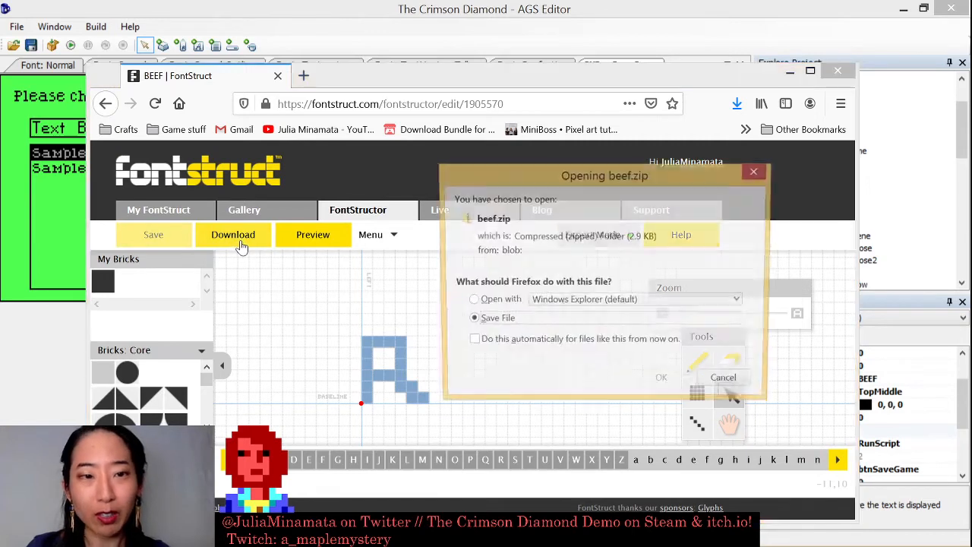
{"action": "left_click", "coordinate": [677, 383]}
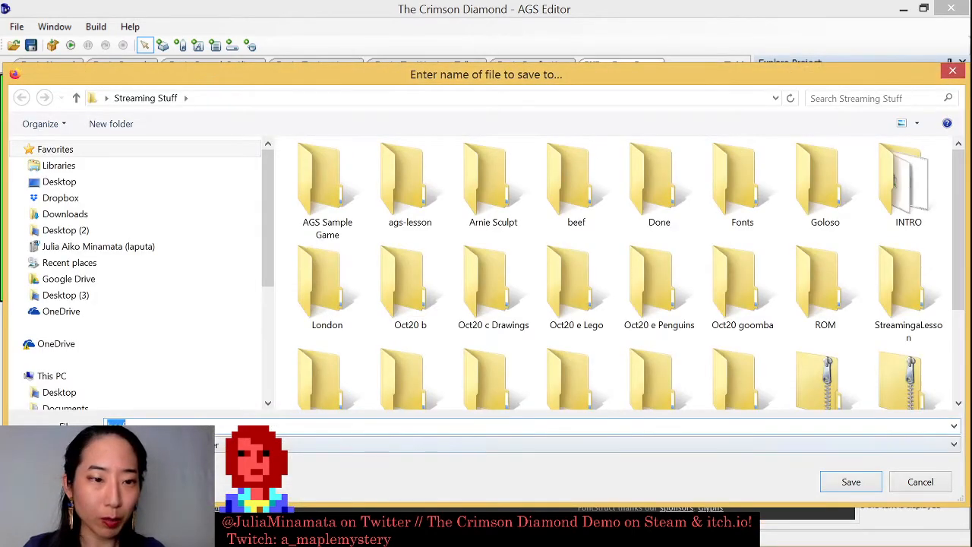
{"action": "key", "text": "Return"}
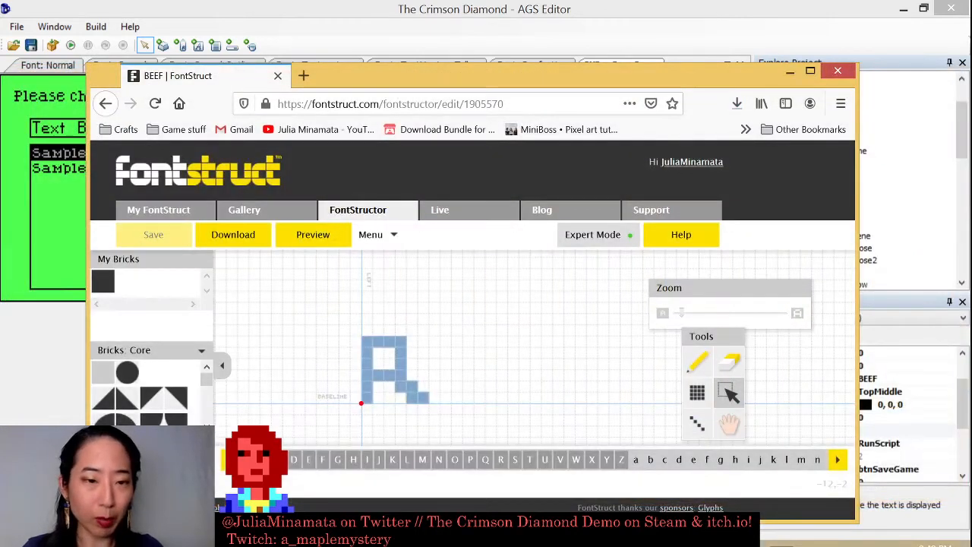
- Switch to File Explorer and extract the beef2 archive in Streaming Stuff into its own folder
{"action": "left_click", "coordinate": [364, 534]}
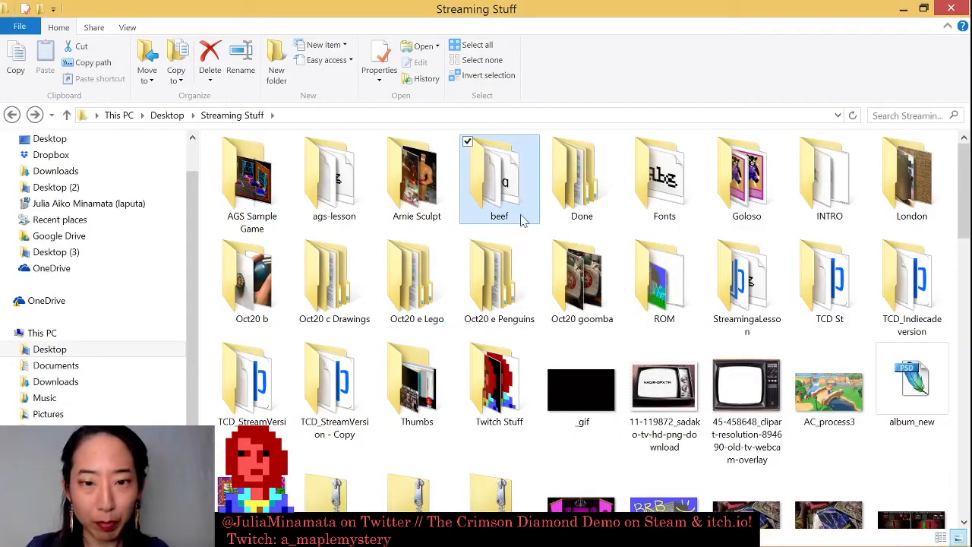
{"action": "scroll", "coordinate": [547, 266], "scroll_direction": "down", "scroll_amount": 3}
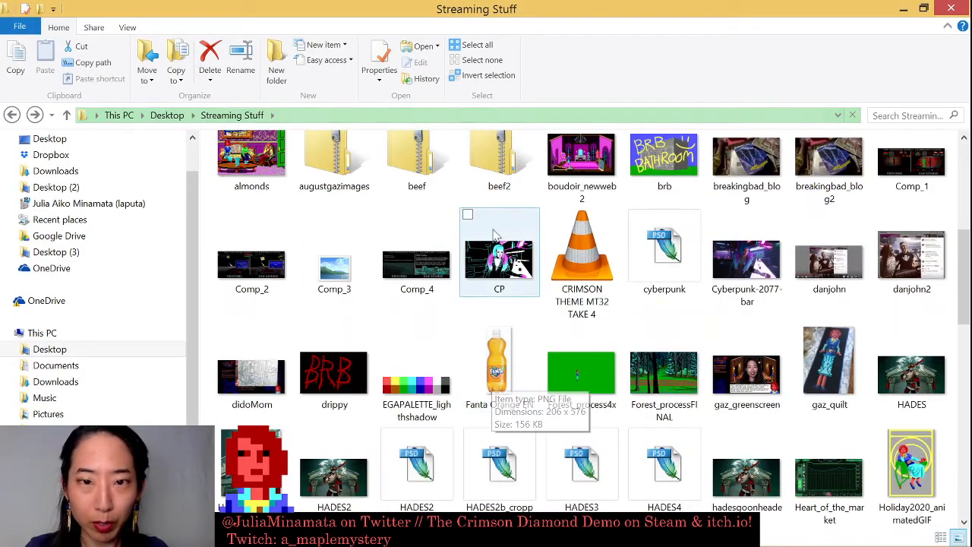
{"action": "scroll", "coordinate": [493, 236], "scroll_direction": "up", "scroll_amount": 1}
{"action": "left_click", "coordinate": [502, 176]}
{"action": "right_click", "coordinate": [502, 176]}
{"action": "left_click", "coordinate": [439, 279]}
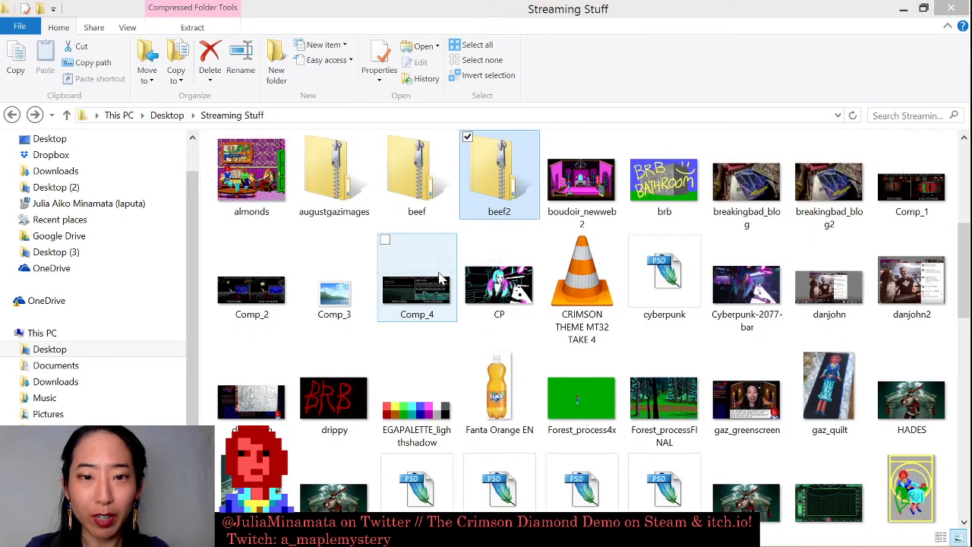
{"action": "left_click", "coordinate": [542, 433]}
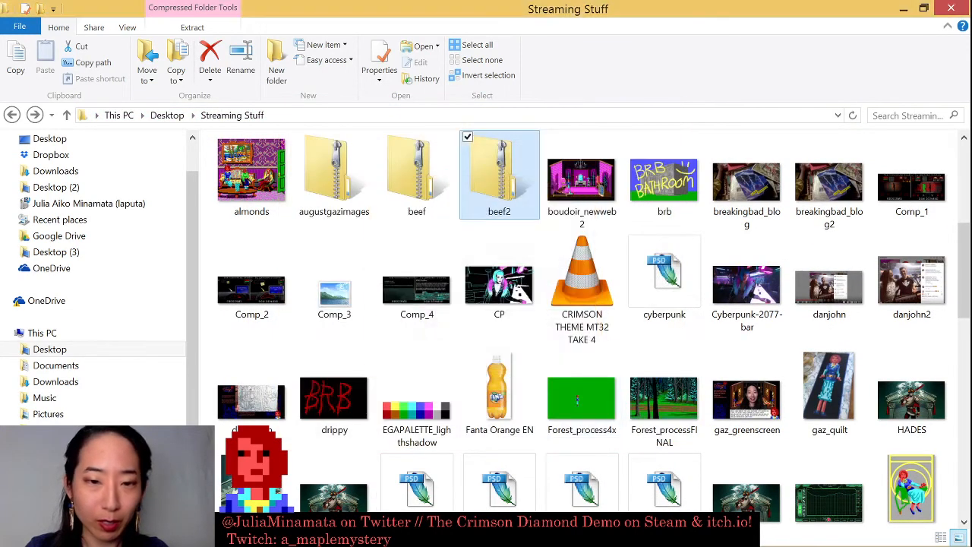
- Switch to AGS Editor and import the beef font from the beef2 folder over Beefvetica at size 12
{"action": "key", "text": "alt+Tab"}
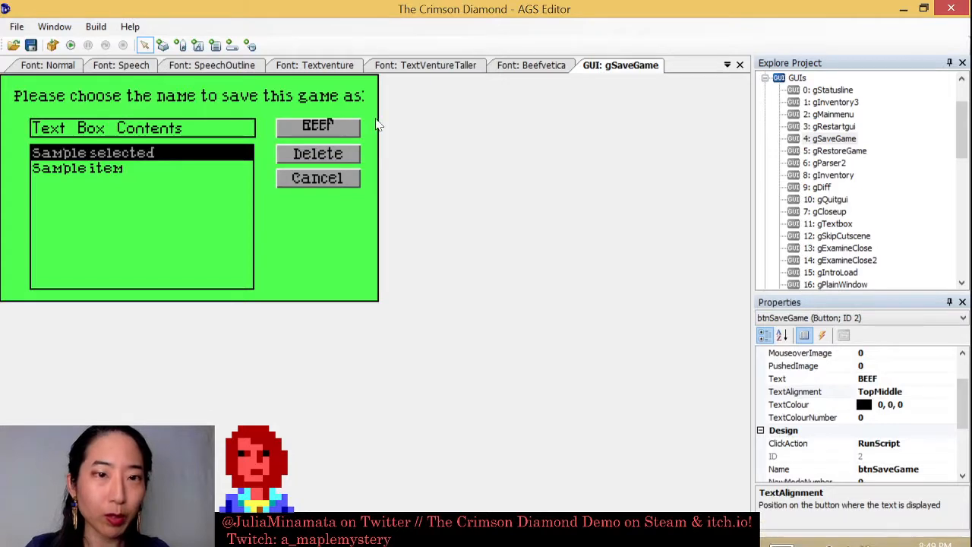
{"action": "left_click", "coordinate": [503, 67]}
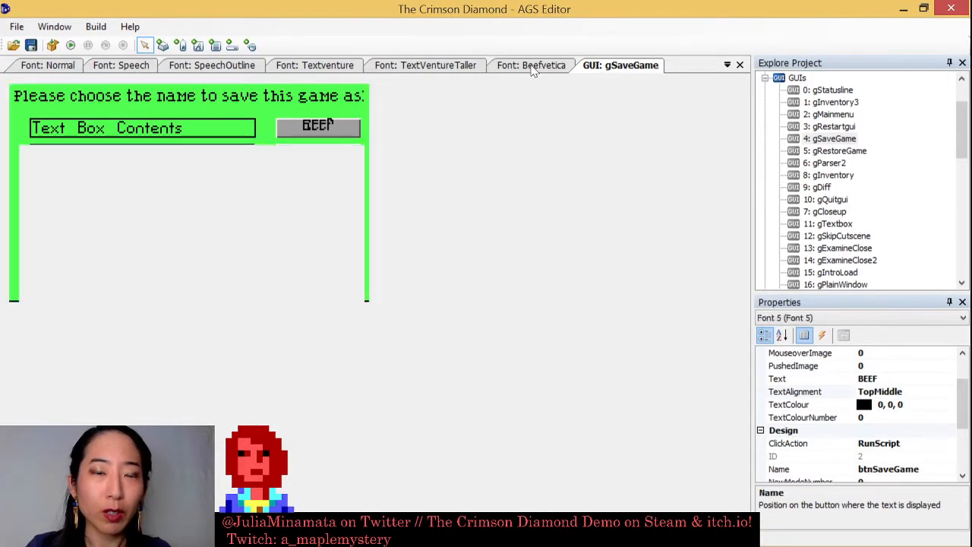
{"action": "left_click", "coordinate": [64, 125]}
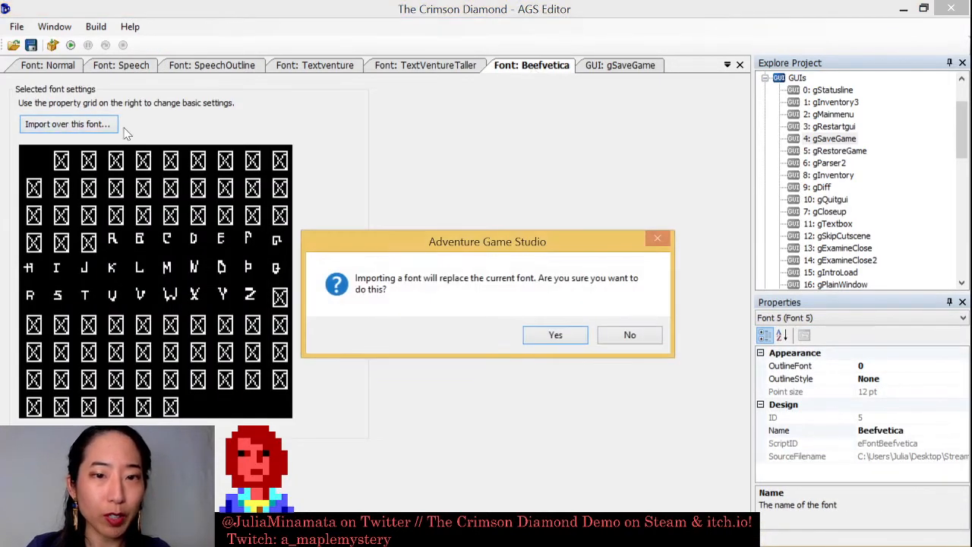
{"action": "left_click", "coordinate": [575, 336]}
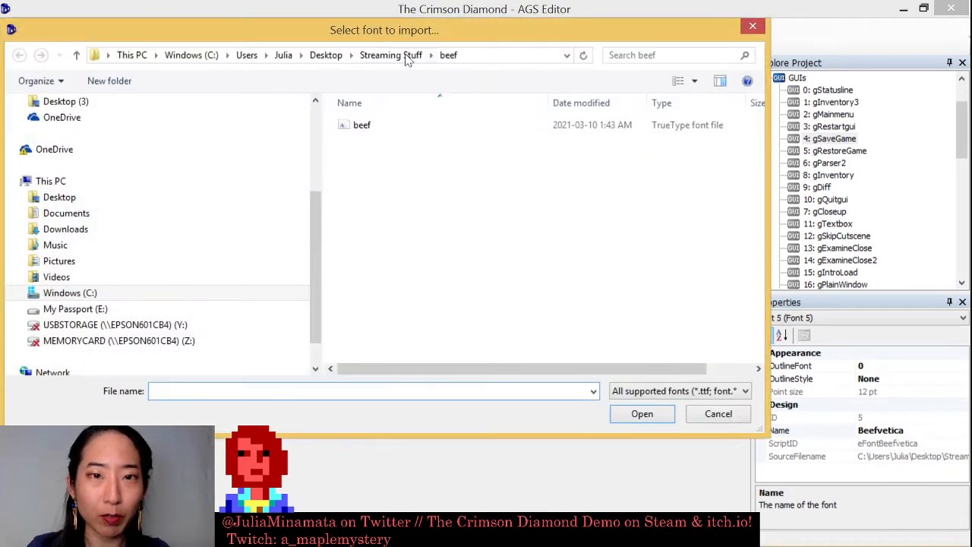
{"action": "left_click", "coordinate": [406, 57]}
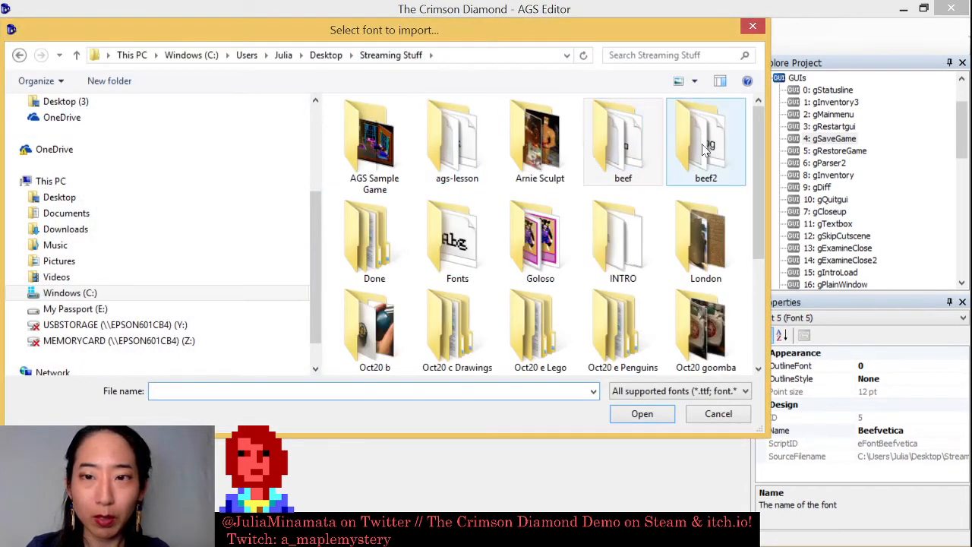
{"action": "double_click", "coordinate": [705, 148]}
{"action": "double_click", "coordinate": [416, 123]}
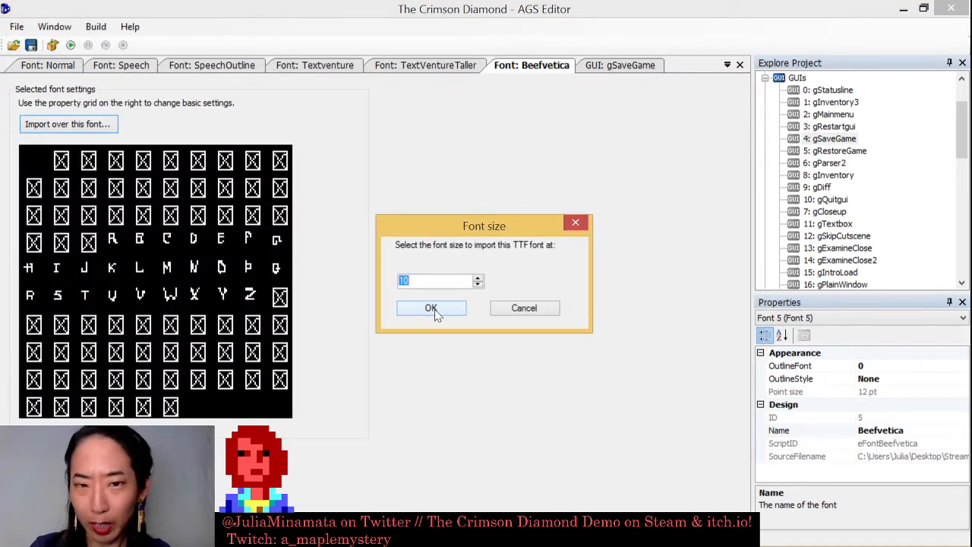
{"action": "type", "text": "12"}
{"action": "left_click", "coordinate": [436, 311]}
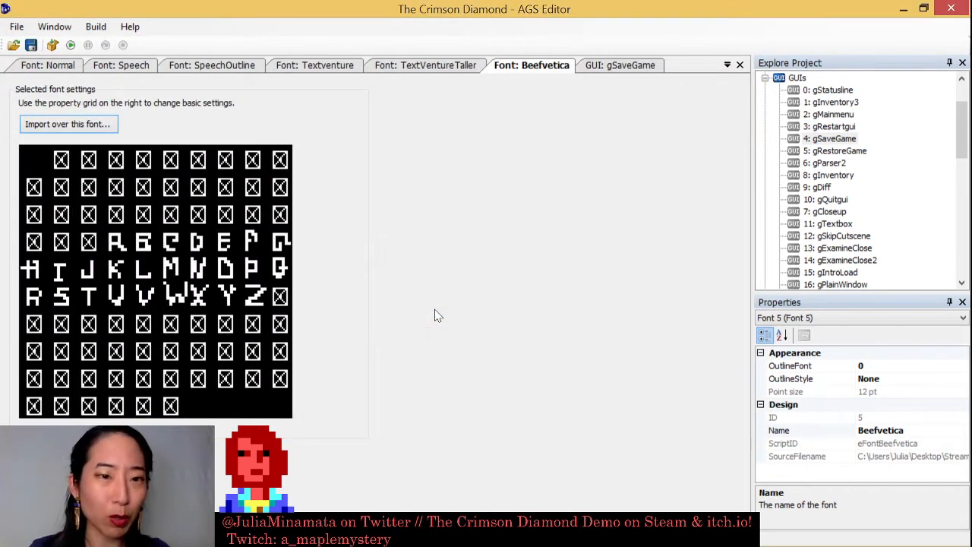
- Import the beef font over Beefvetica again at size 10 and check the BEEF button in the gSaveGame GUI
{"action": "left_click", "coordinate": [106, 124]}
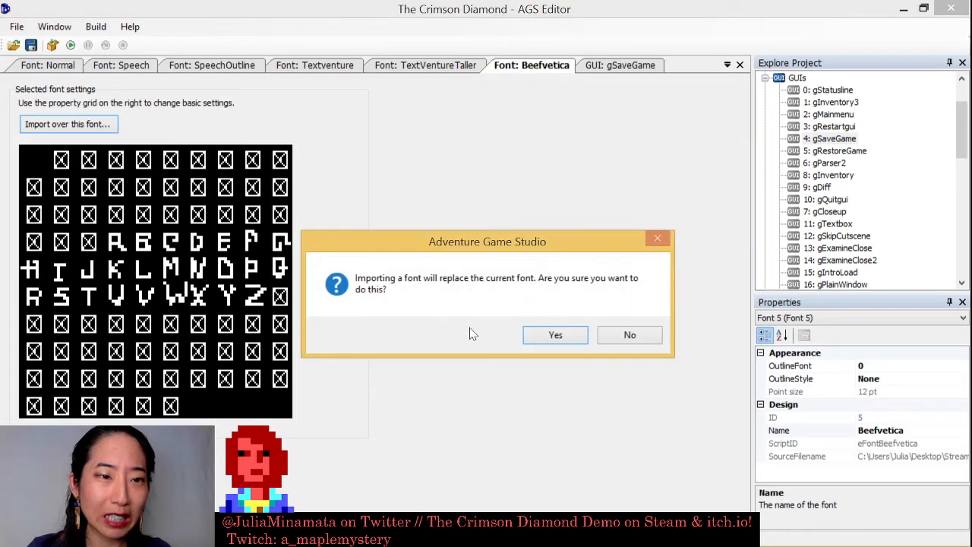
{"action": "left_click", "coordinate": [554, 333]}
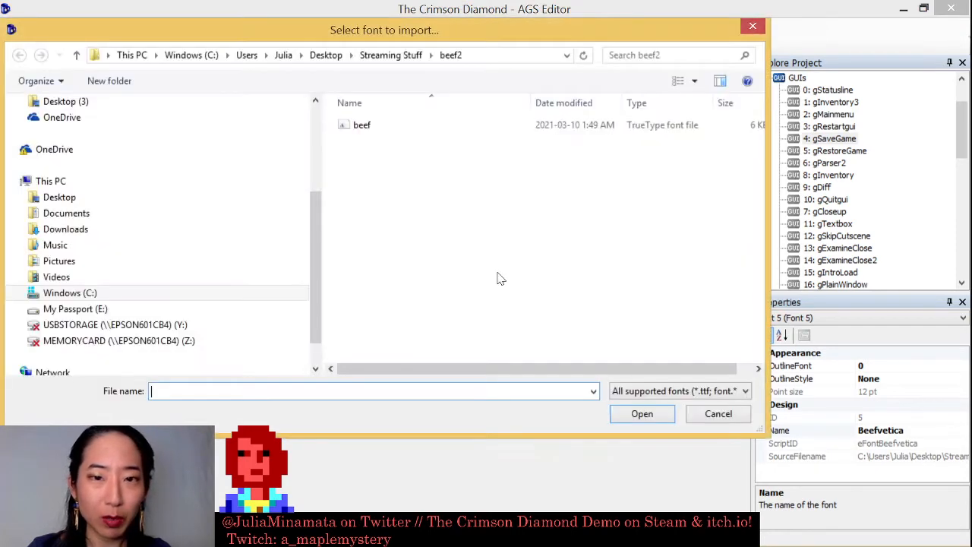
{"action": "double_click", "coordinate": [362, 125]}
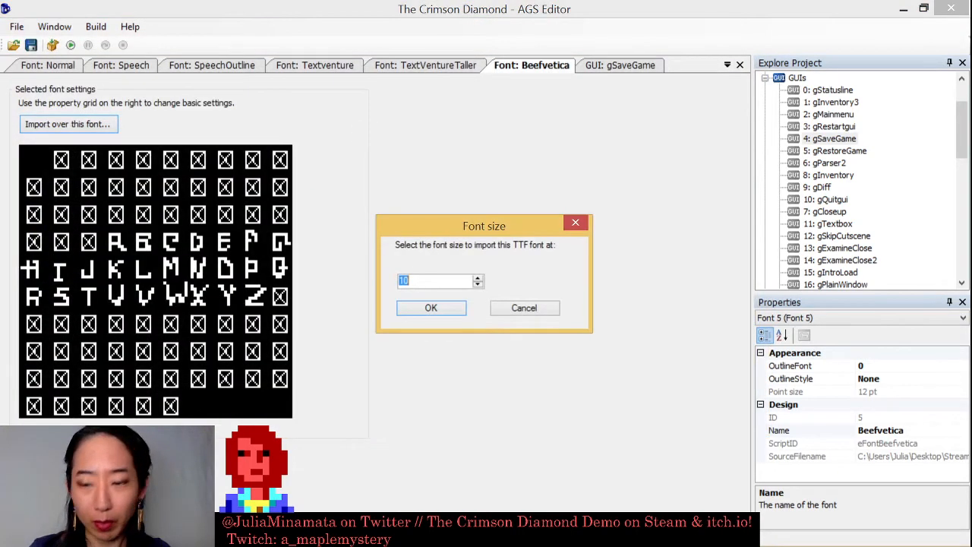
{"action": "key", "text": "Return"}
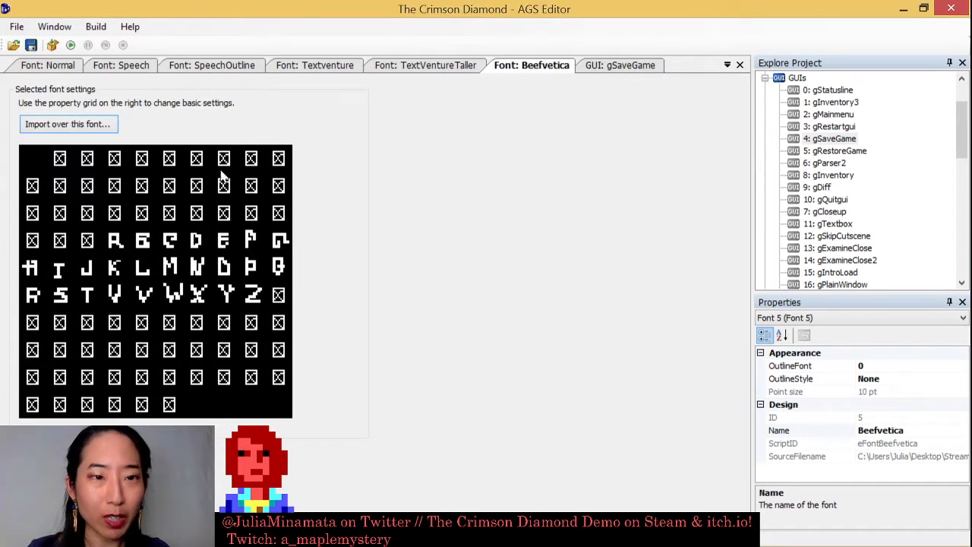
{"action": "left_click", "coordinate": [628, 66]}
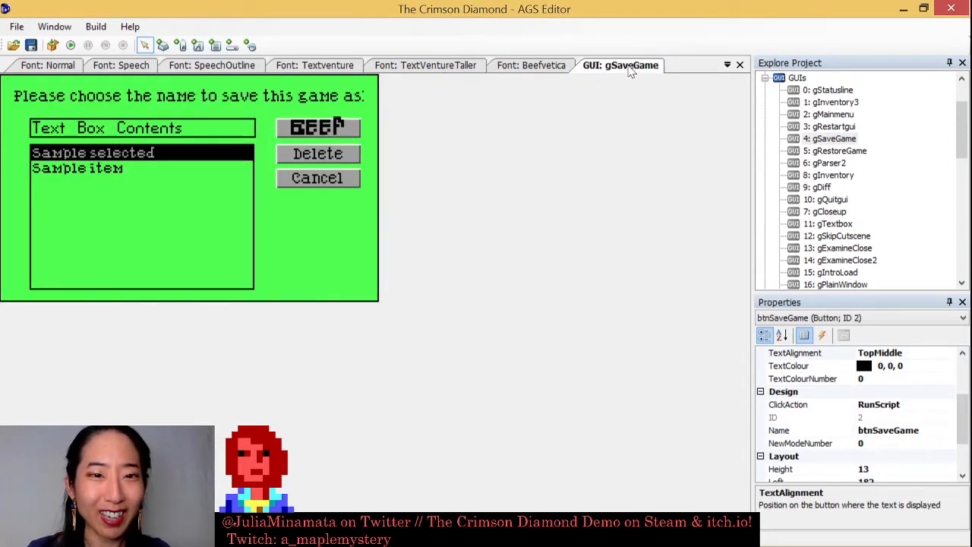
- Return to the Beefvetica font and import the beef font over it at size 16
{"action": "left_click", "coordinate": [535, 66]}
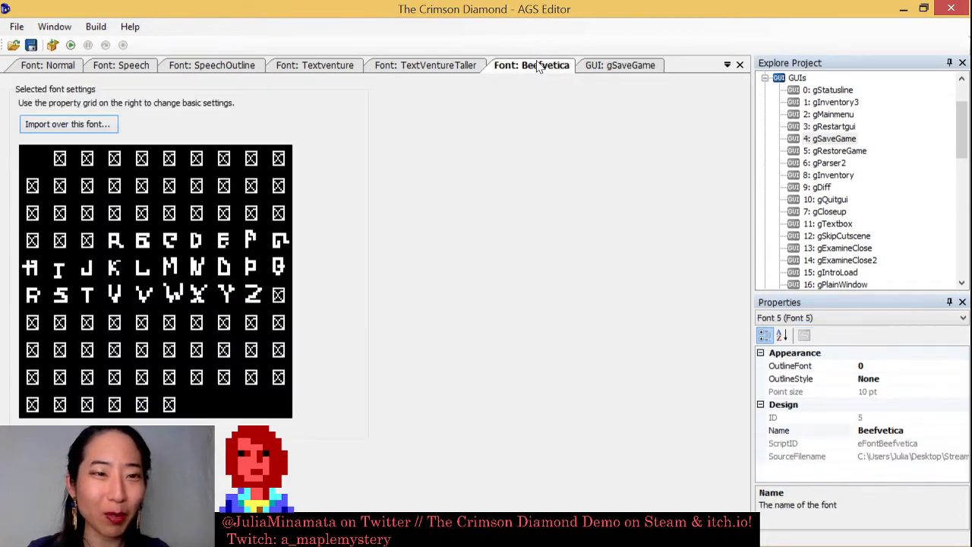
{"action": "left_click", "coordinate": [84, 130]}
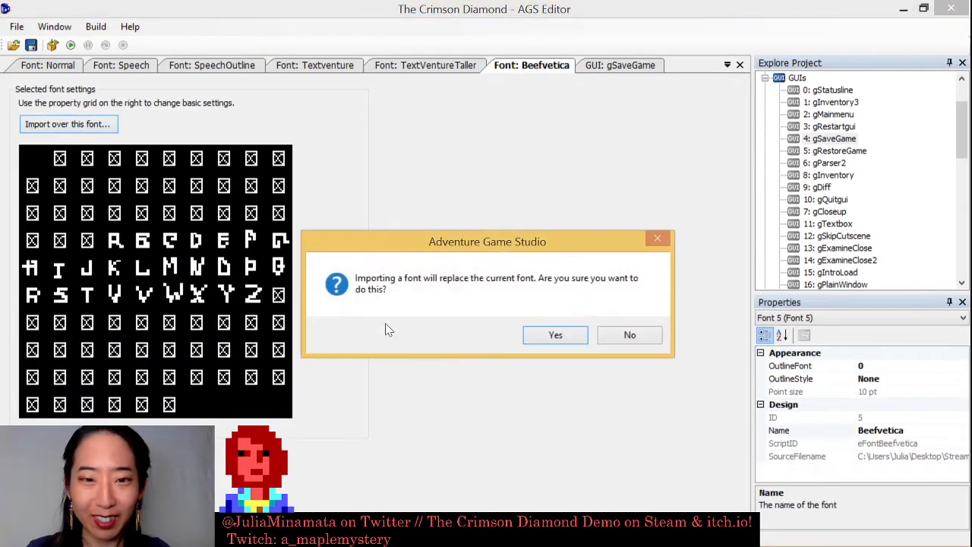
{"action": "left_click", "coordinate": [571, 339]}
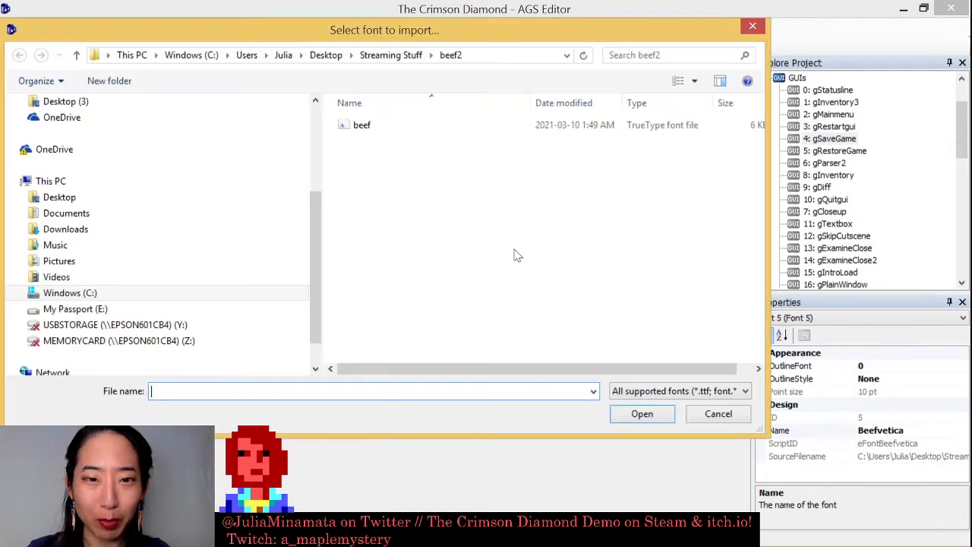
{"action": "double_click", "coordinate": [385, 127]}
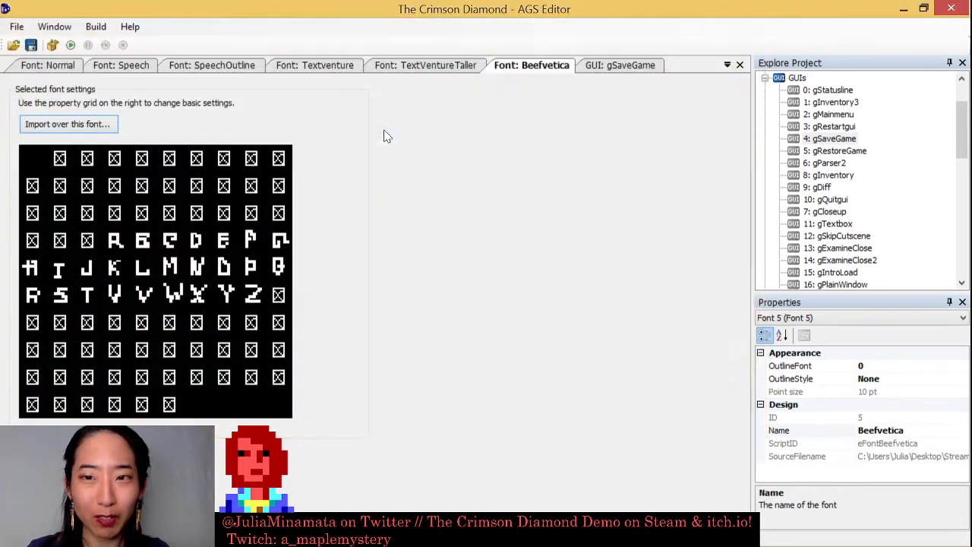
{"action": "key", "text": "Return"}
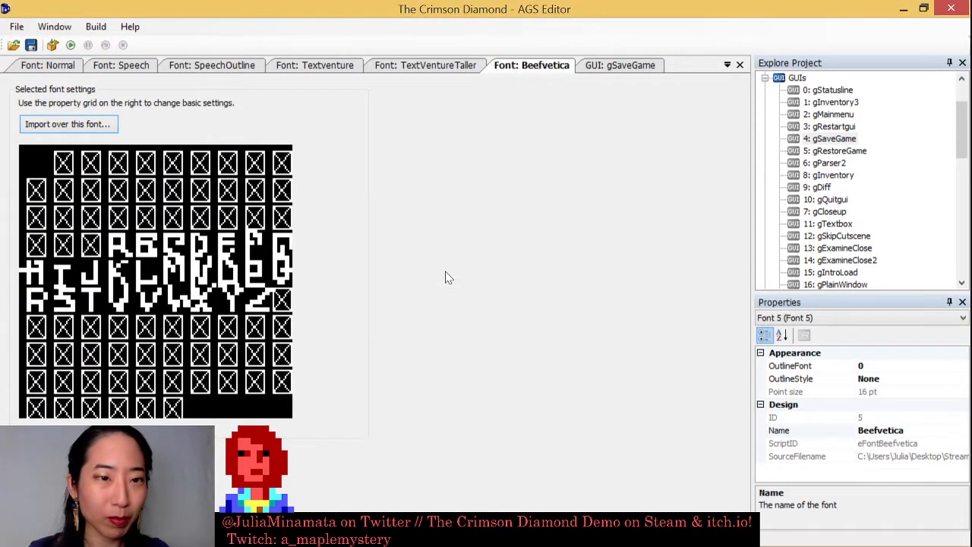
- Replace Beefvetica with the beef font from the beef2 folder imported at size 8
{"action": "left_click", "coordinate": [95, 124]}
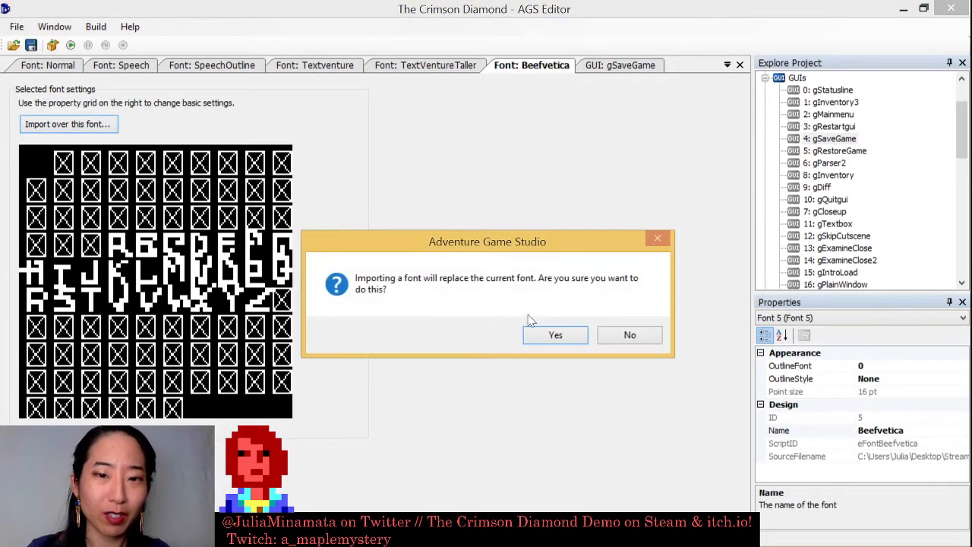
{"action": "left_click", "coordinate": [560, 336]}
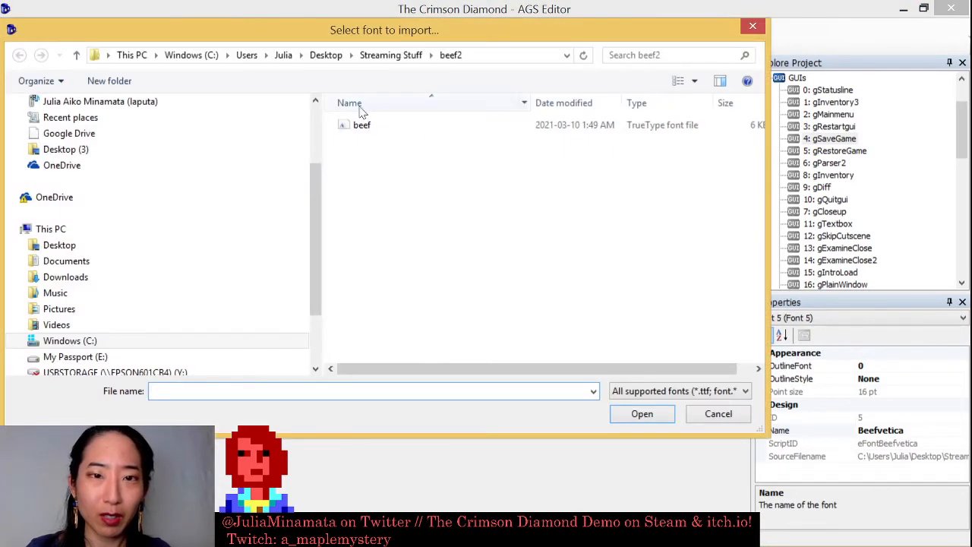
{"action": "double_click", "coordinate": [362, 129]}
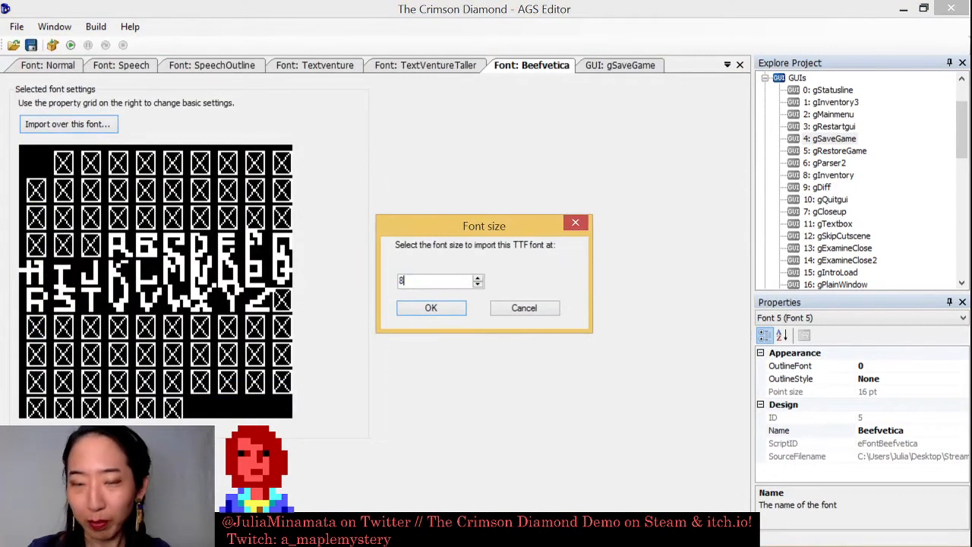
{"action": "key", "text": "Return"}
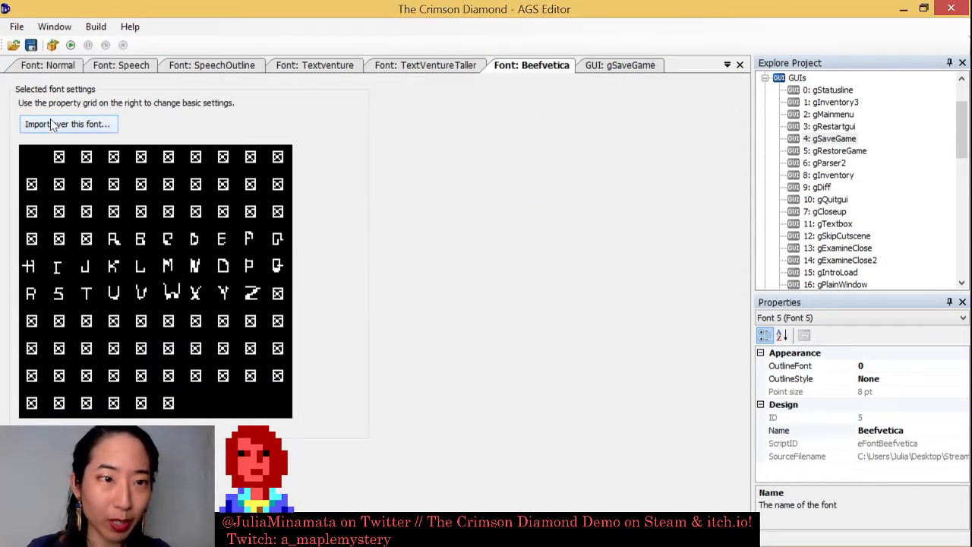
- Start another import over Beefvetica and agree to replace the current font
{"action": "left_click", "coordinate": [104, 124]}
{"action": "left_click", "coordinate": [539, 335]}
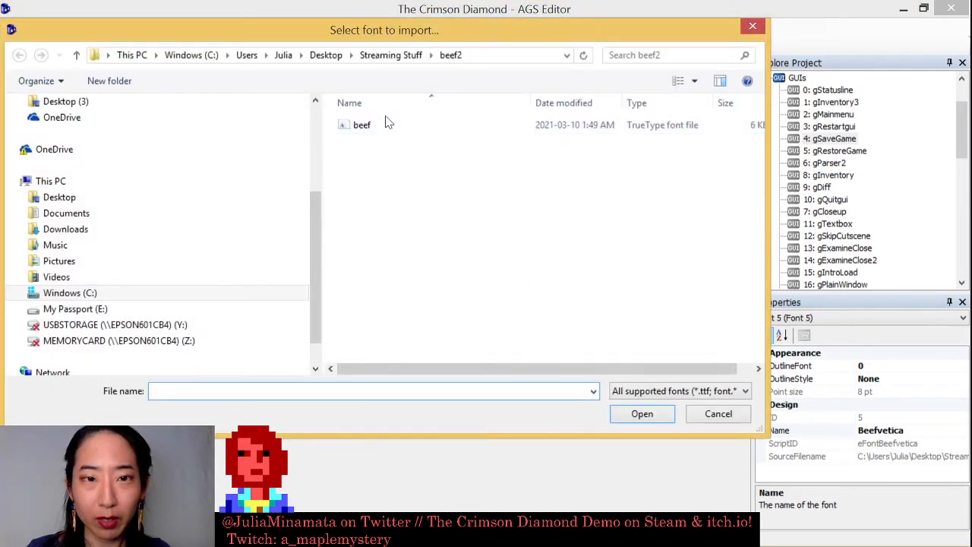
- Import the beef TrueType font file over the Beefvetica font at size 8
{"action": "double_click", "coordinate": [387, 123]}
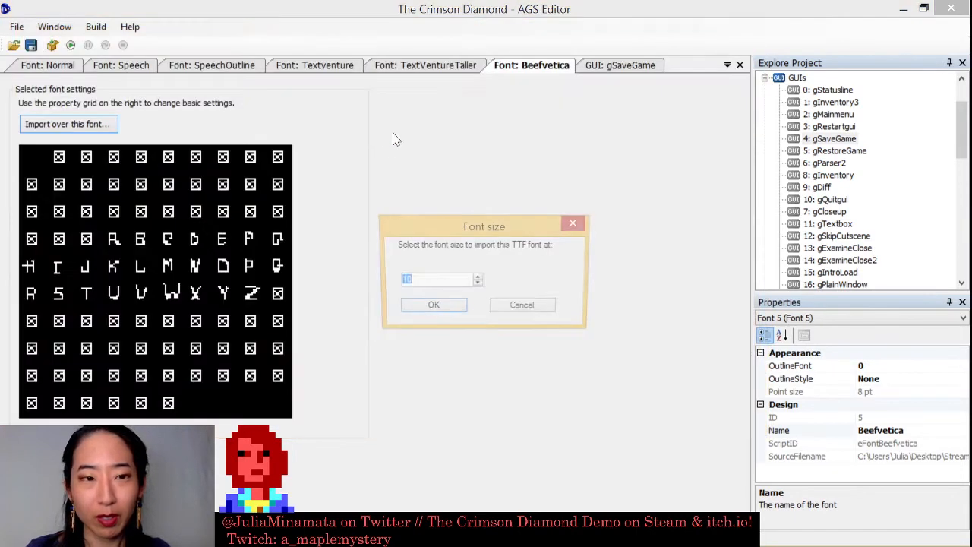
{"action": "type", "text": "8"}
{"action": "key", "text": "Return"}
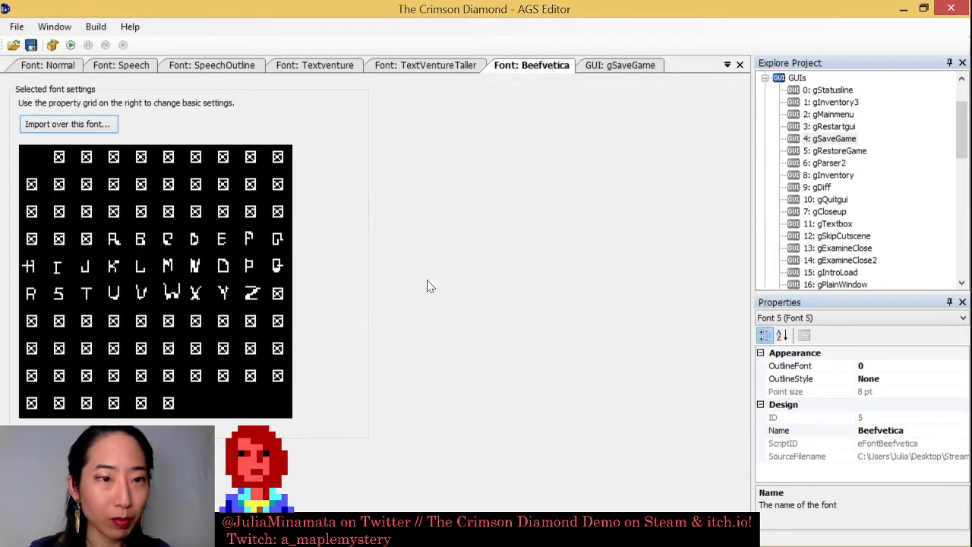
- Import the beef font file over Beefvetica again at size 10 and save the project
{"action": "left_click", "coordinate": [103, 121]}
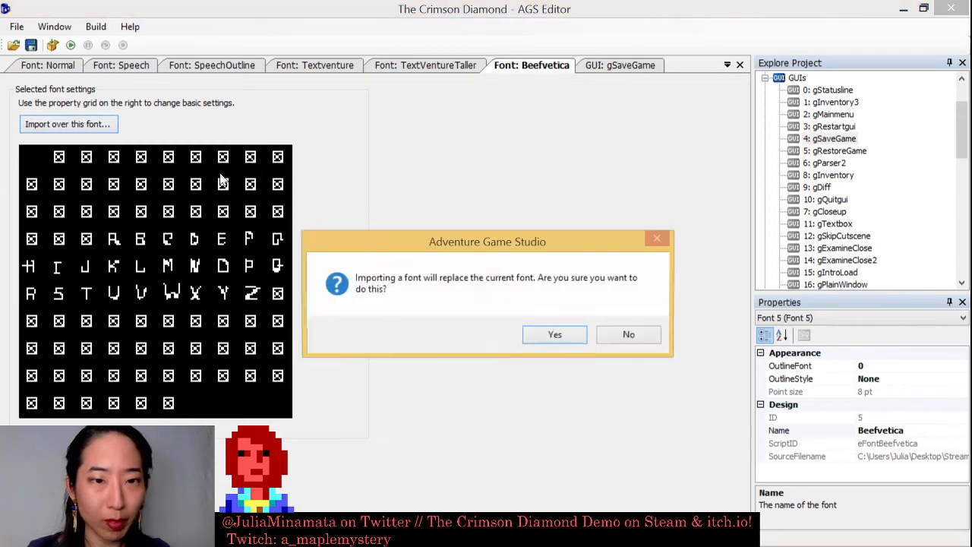
{"action": "left_click", "coordinate": [551, 337]}
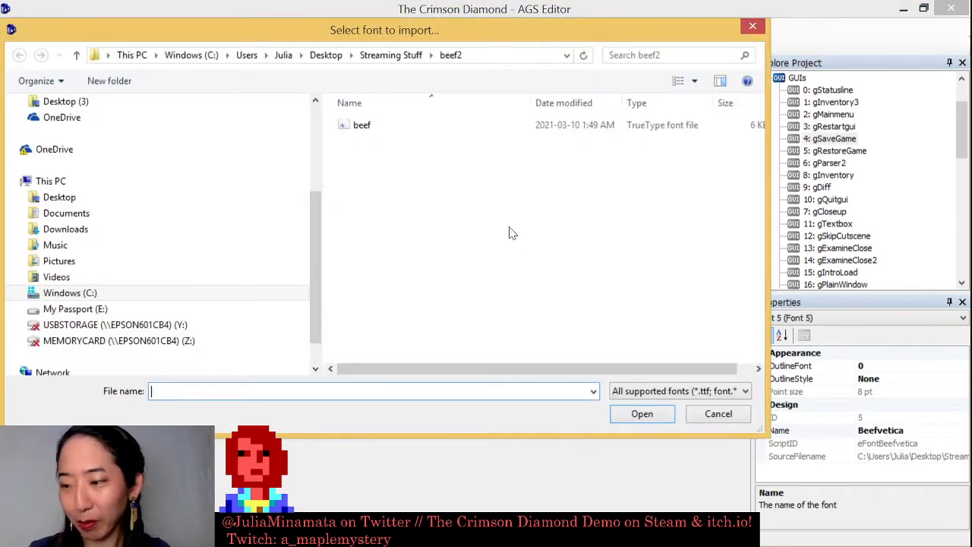
{"action": "double_click", "coordinate": [364, 129]}
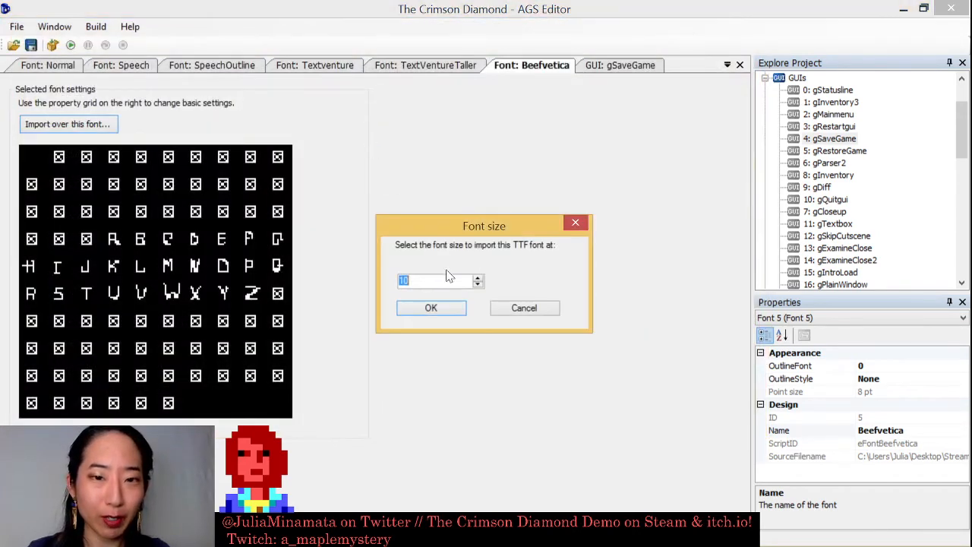
{"action": "key", "text": "Return"}
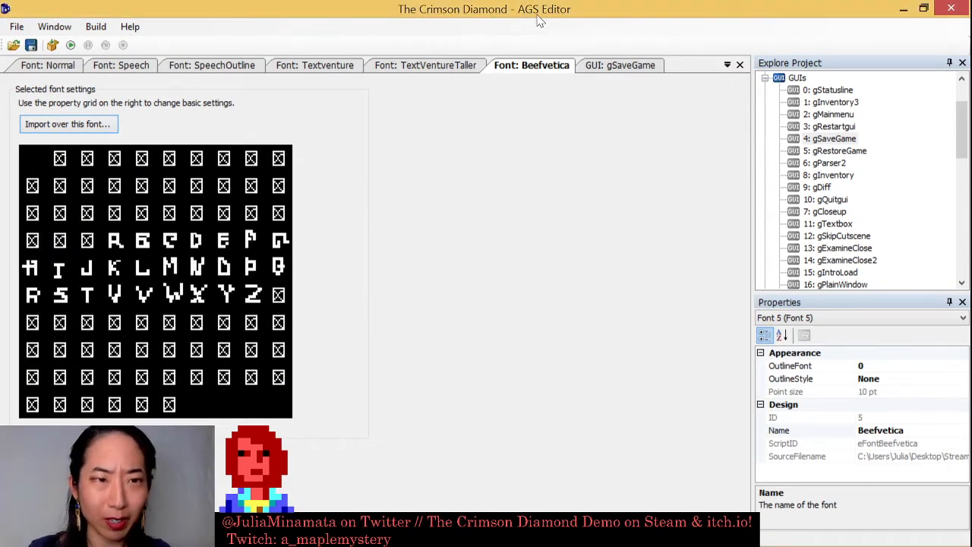
{"action": "key", "text": "ctrl+s"}
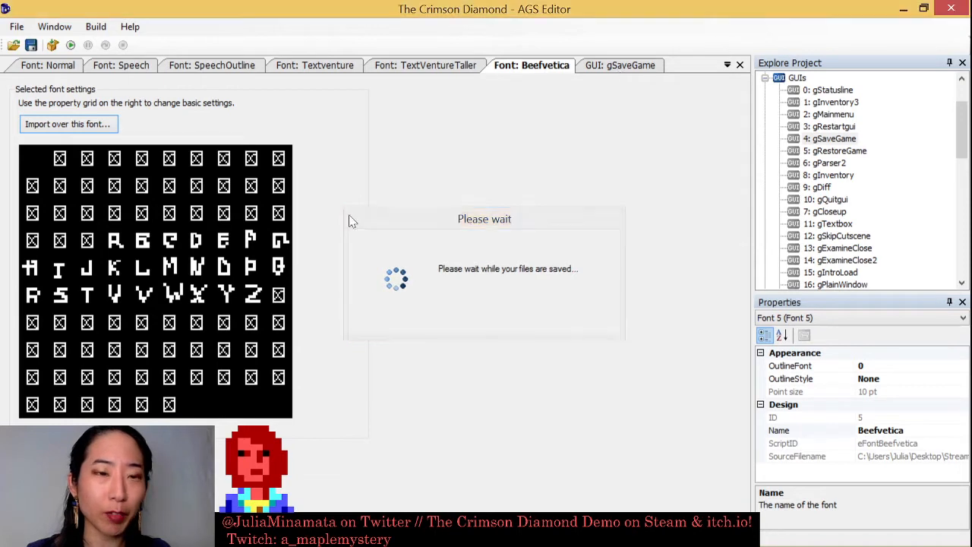
- Change the text of the Delete button in the gSaveGame GUI to DEAD
{"action": "left_click", "coordinate": [621, 66]}
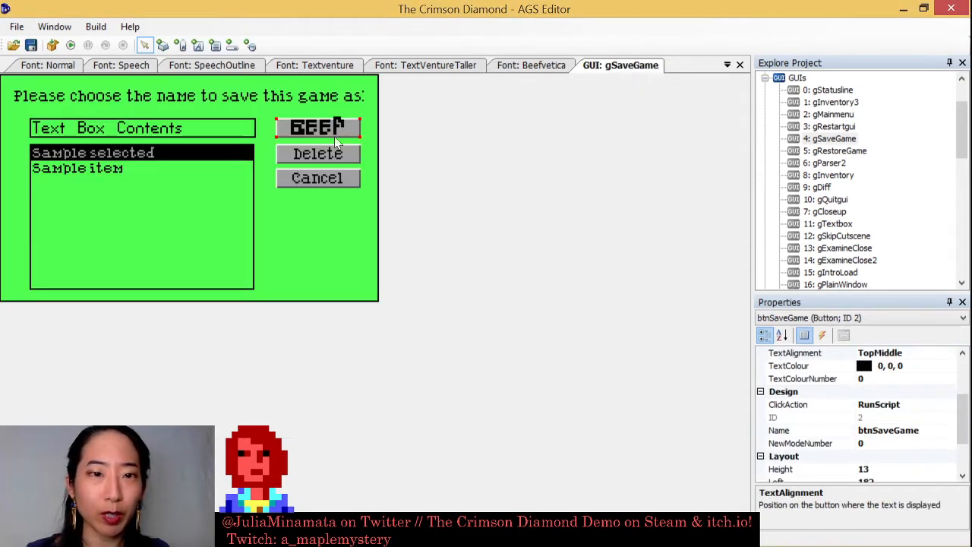
{"action": "left_click", "coordinate": [321, 157]}
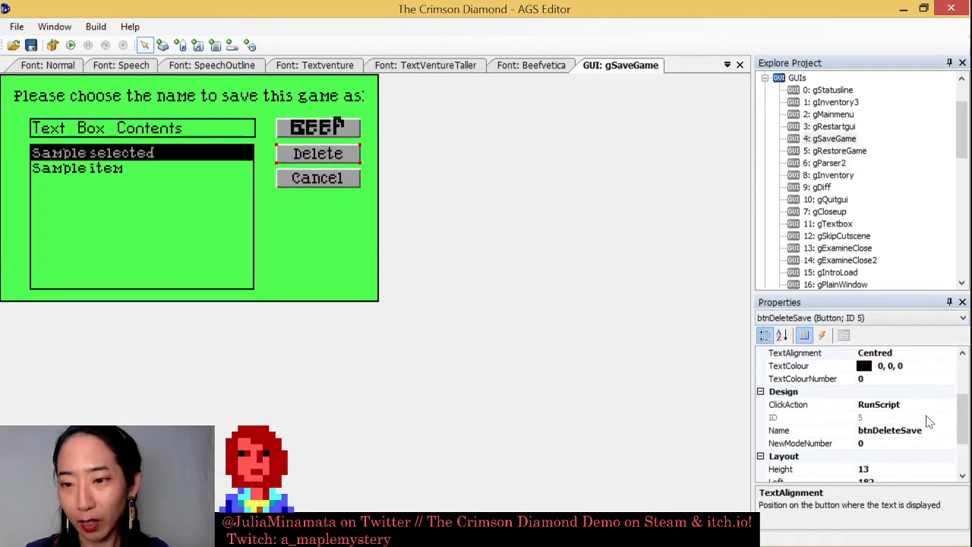
{"action": "scroll", "coordinate": [966, 418], "scroll_direction": "up", "scroll_amount": 2}
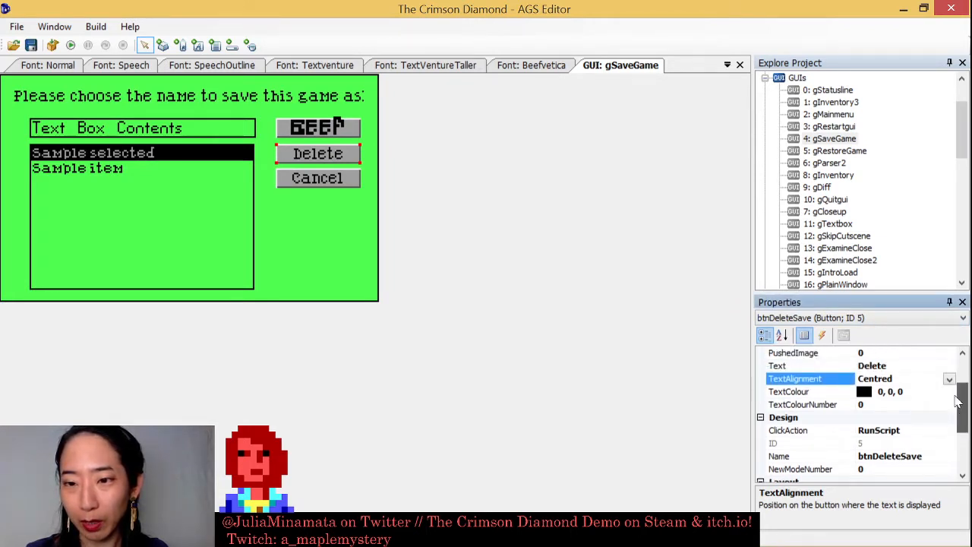
{"action": "left_click", "coordinate": [903, 391]}
{"action": "left_click", "coordinate": [797, 397]}
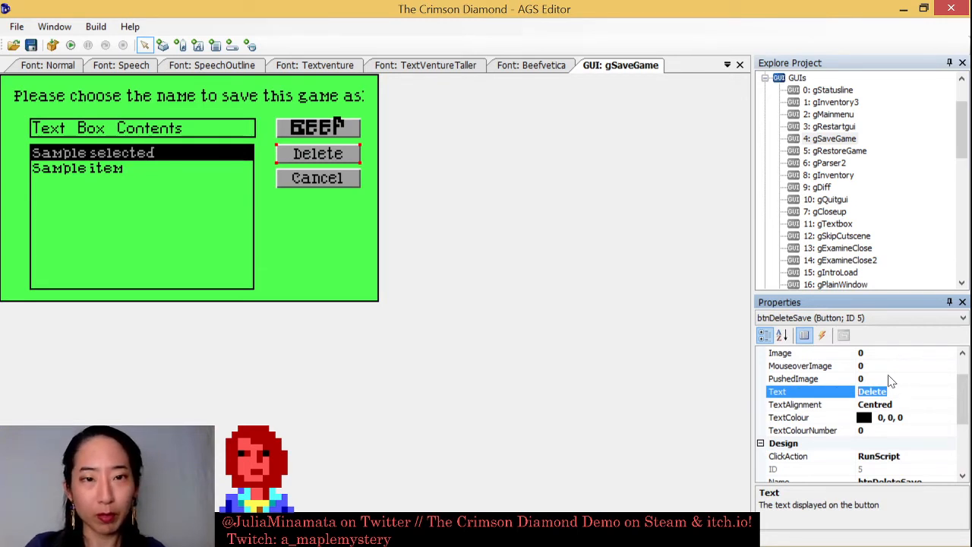
{"action": "type", "text": "DEAD"}
{"action": "key", "text": "Return"}
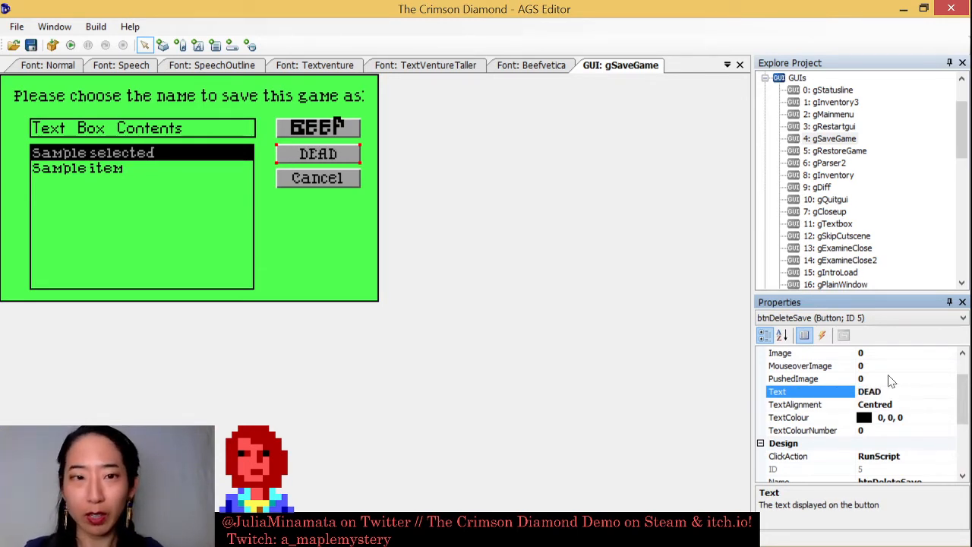
- Set the DEAD button's font to eFontBeefvetica
{"action": "scroll", "coordinate": [963, 403], "scroll_direction": "up", "scroll_amount": 1}
{"action": "left_click", "coordinate": [949, 378]}
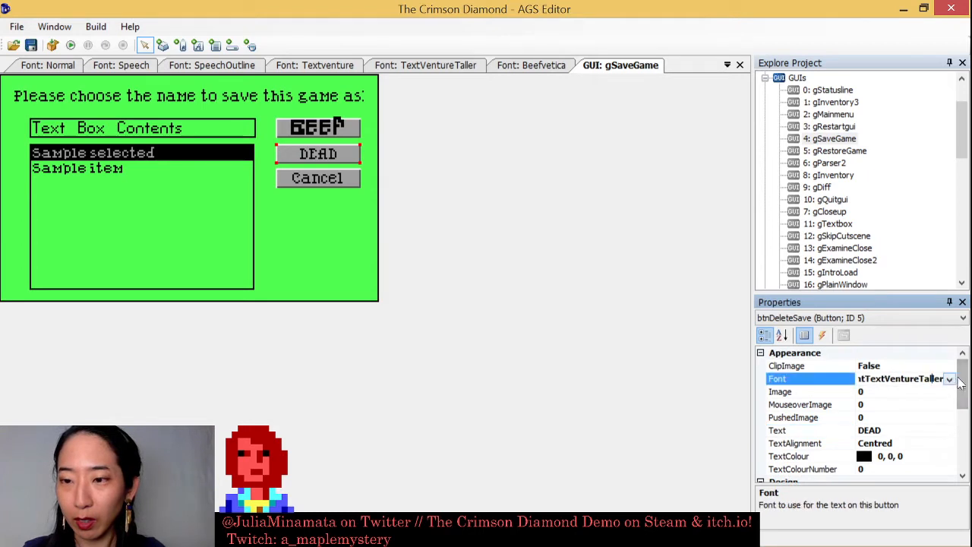
{"action": "left_click", "coordinate": [949, 379]}
{"action": "left_click", "coordinate": [881, 454]}
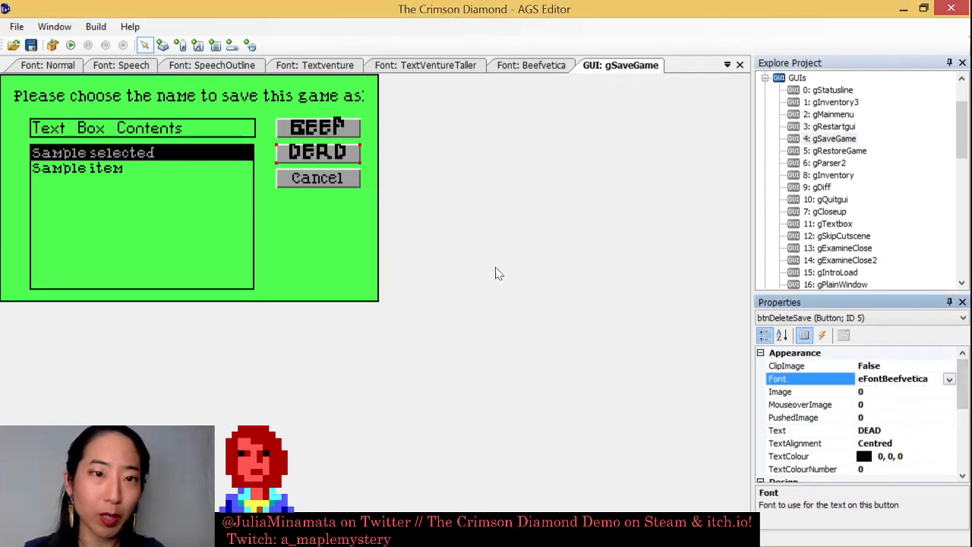
- Change the Cancel button's text to FEAR in the gSaveGame GUI
{"action": "left_click", "coordinate": [315, 178]}
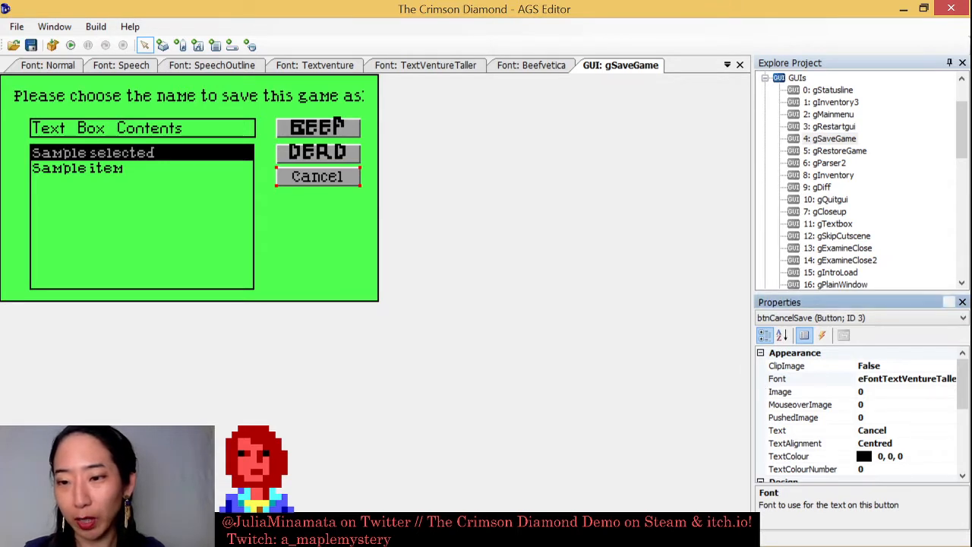
{"action": "left_click", "coordinate": [786, 430]}
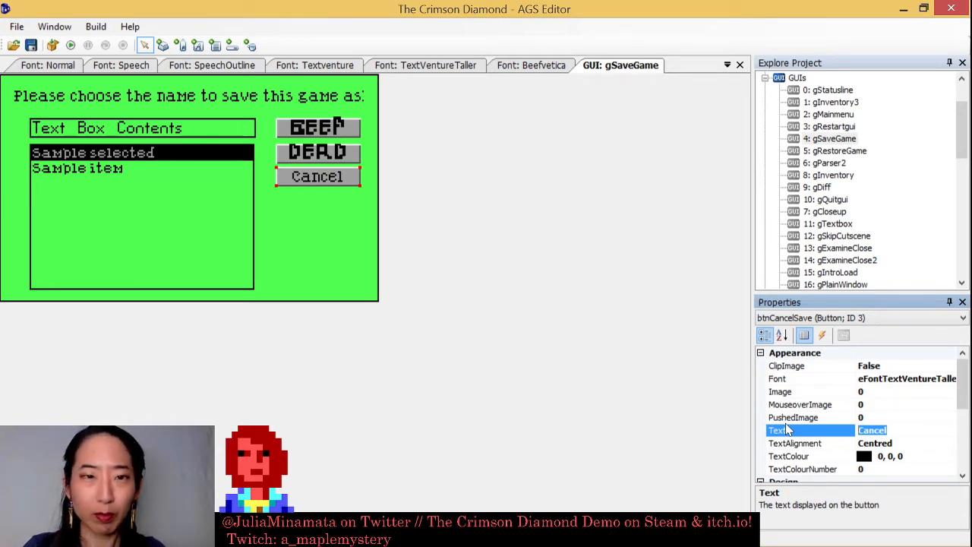
{"action": "type", "text": "FEAR"}
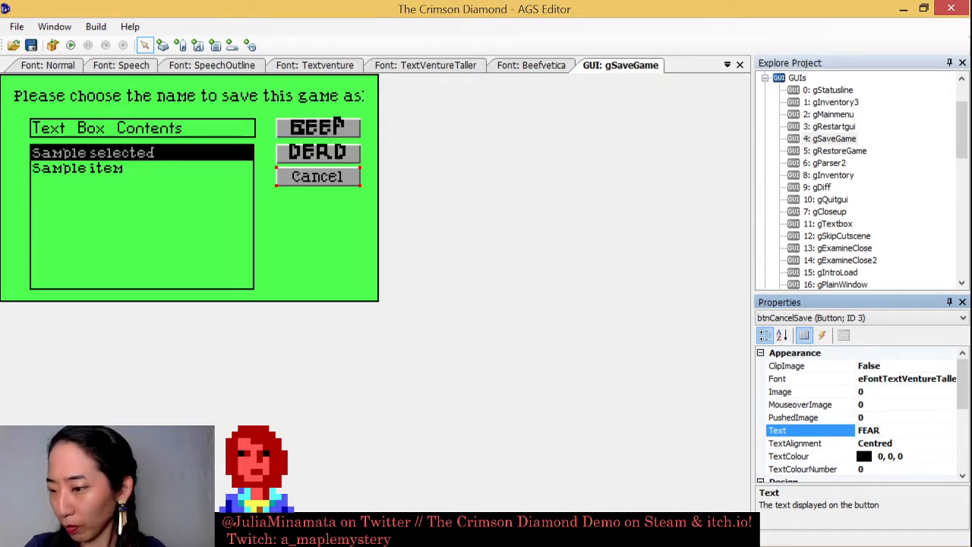
{"action": "left_click", "coordinate": [788, 430]}
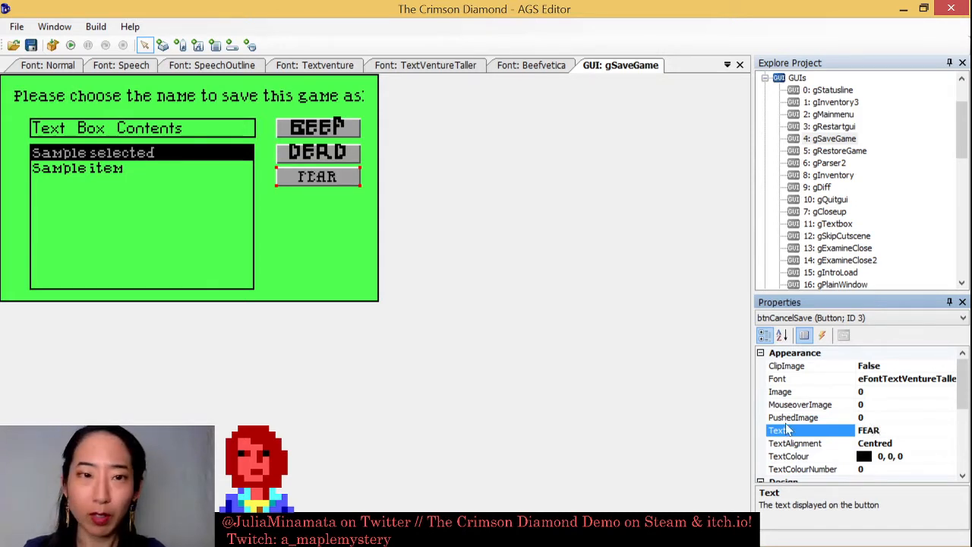
- Set the FEAR button's font to eFontBeefvetica
{"action": "left_click", "coordinate": [904, 378]}
{"action": "left_click", "coordinate": [949, 378]}
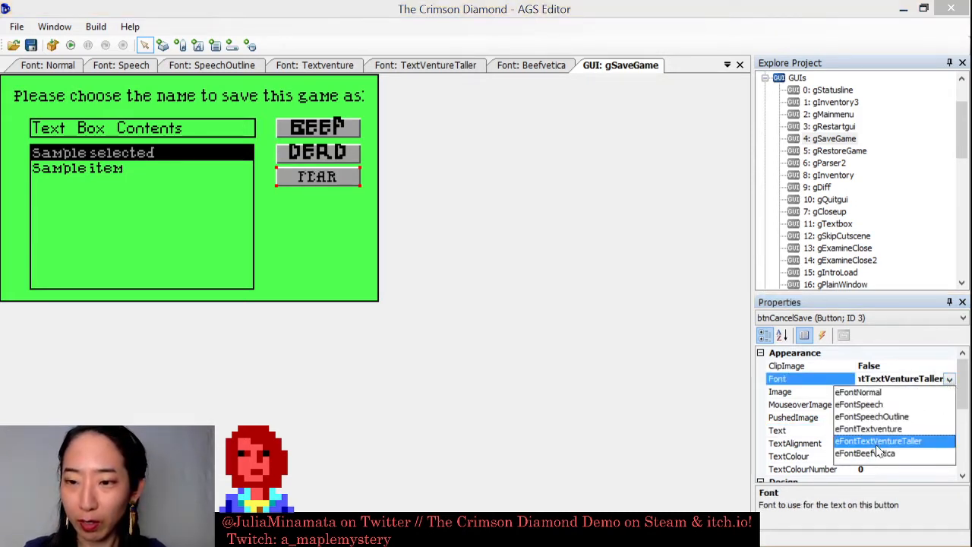
{"action": "left_click", "coordinate": [874, 453]}
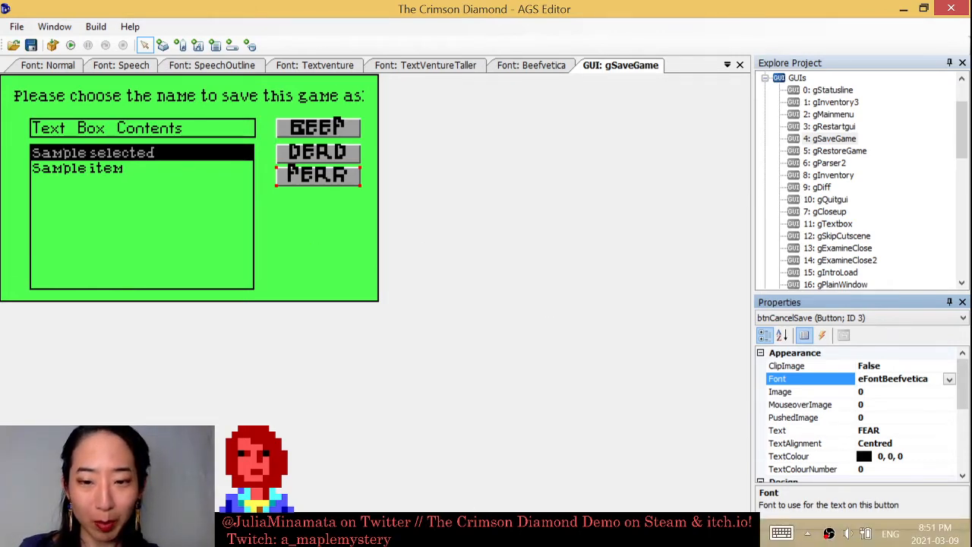
- Open the beef2 archive in the Streaming Stuff folder and copy its beef font file into the Windows Fonts folder
{"action": "left_click", "coordinate": [152, 479]}
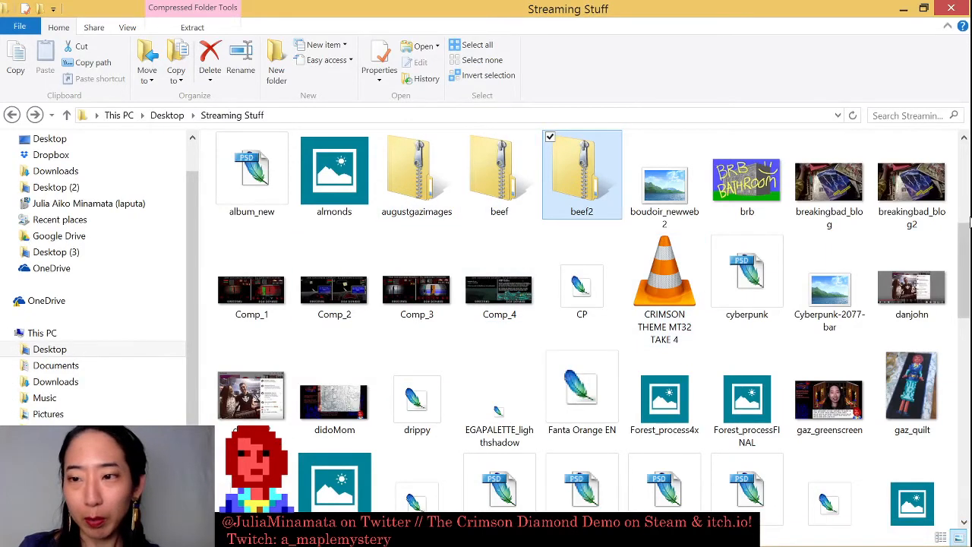
{"action": "scroll", "coordinate": [964, 228], "scroll_direction": "up", "scroll_amount": 5}
{"action": "double_click", "coordinate": [590, 177]}
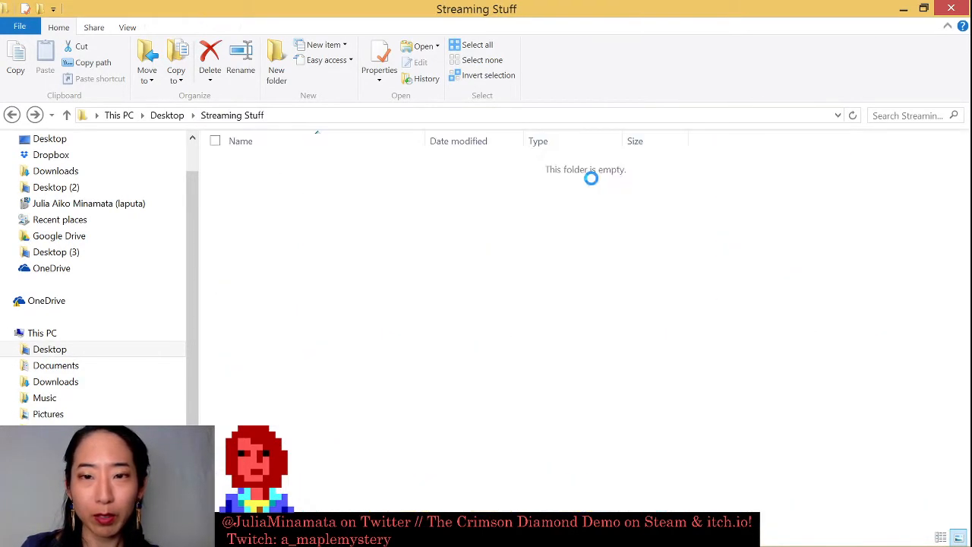
{"action": "left_click_drag", "start_coordinate": [686, 22], "coordinate": [191, 143]}
{"action": "left_click", "coordinate": [136, 300]}
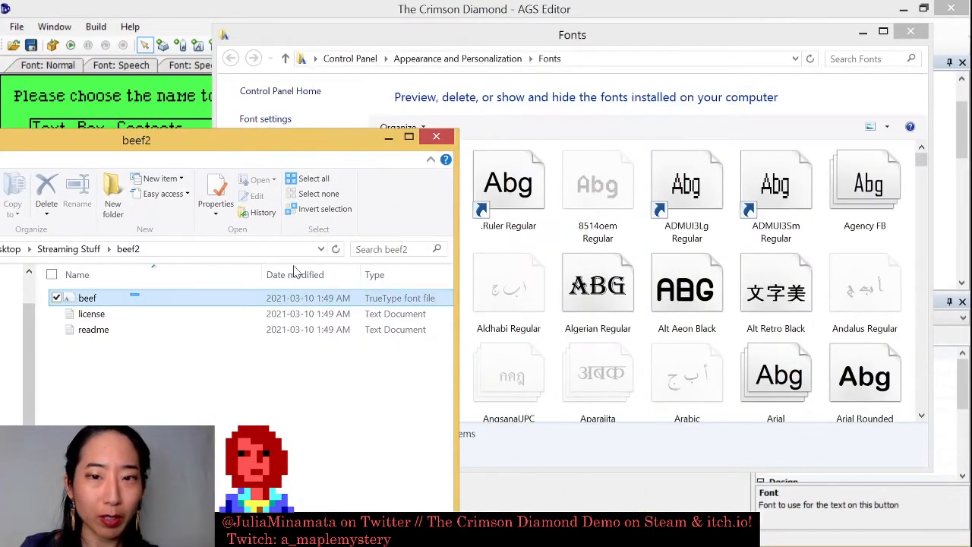
{"action": "scroll", "coordinate": [296, 289], "scroll_direction": "right", "scroll_amount": 2}
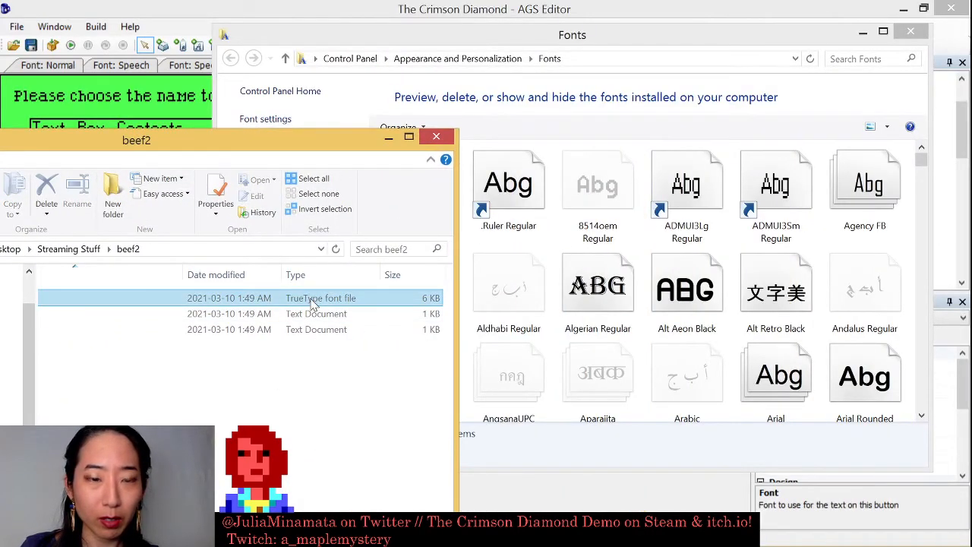
{"action": "left_click_drag", "start_coordinate": [314, 304], "coordinate": [575, 258]}
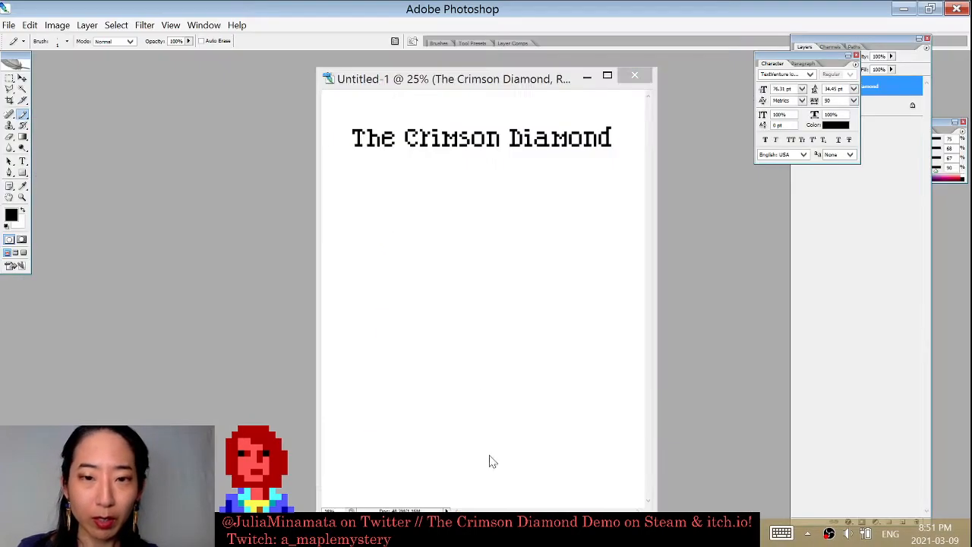
- Switch to Photoshop and try to activate the Type tool
{"action": "left_click", "coordinate": [492, 460]}
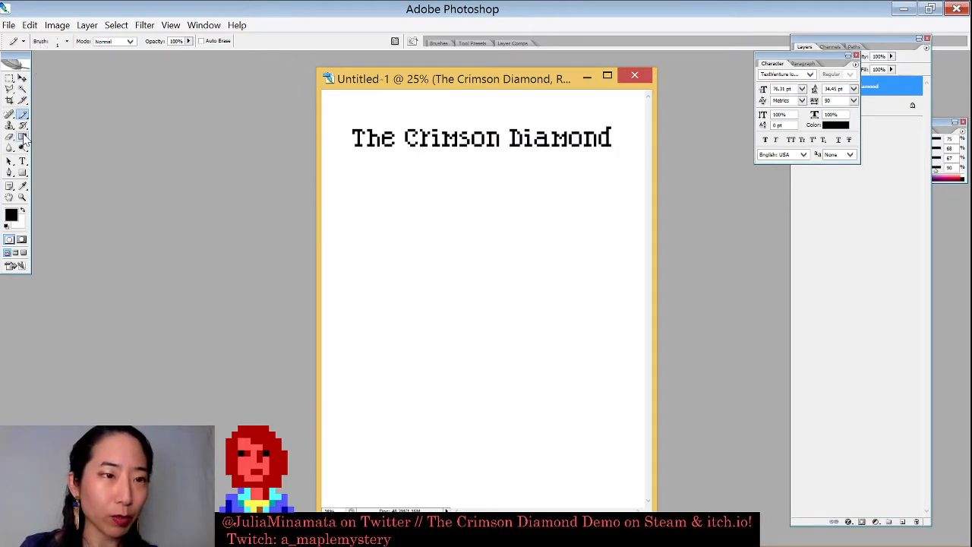
{"action": "left_click", "coordinate": [23, 162]}
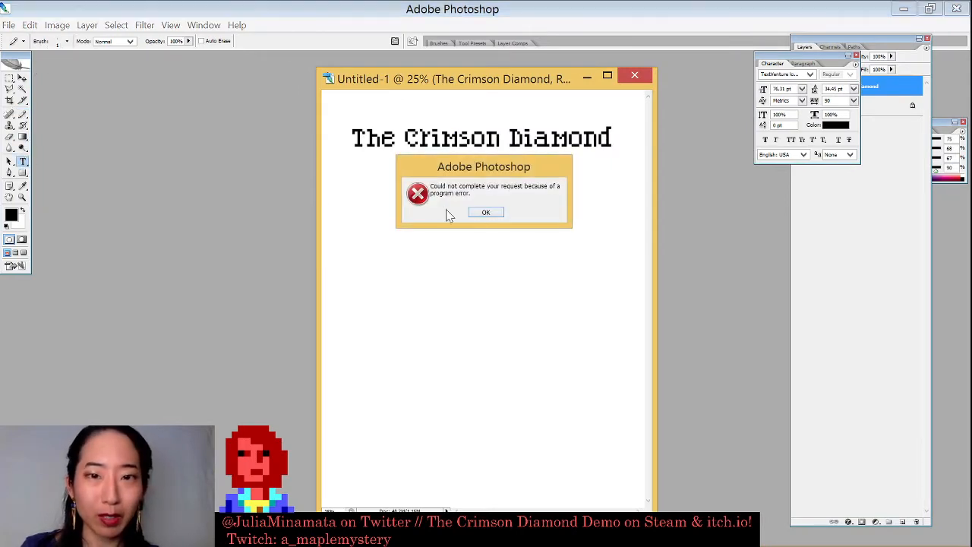
{"action": "left_click", "coordinate": [485, 213]}
- Try to quit Photoshop, discarding the unsaved changes to the Untitled-1 document
{"action": "left_click", "coordinate": [955, 9]}
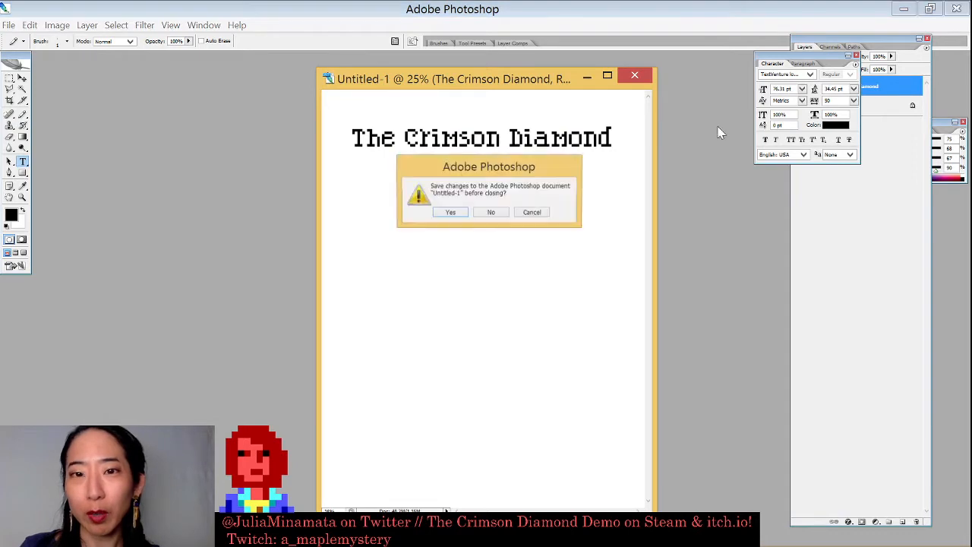
{"action": "left_click", "coordinate": [491, 212]}
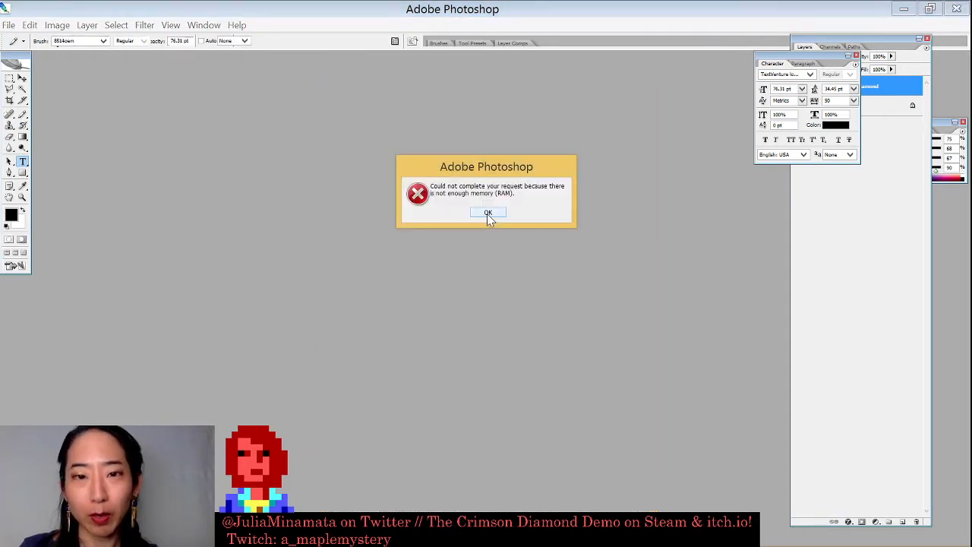
{"action": "left_click", "coordinate": [487, 213]}
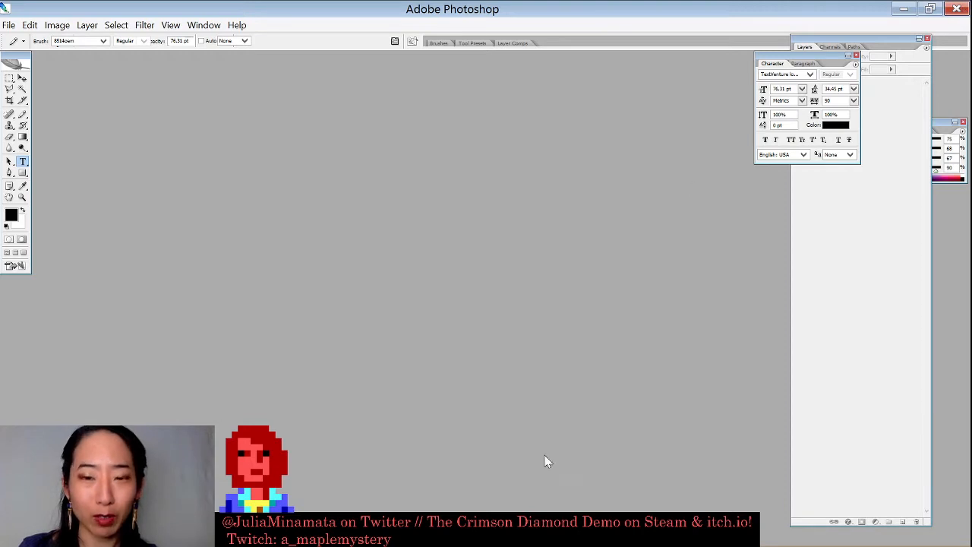
- Minimize the VLC media player window and close the browser window showing the FontStruct editor
{"action": "mouse_move", "coordinate": [547, 546]}
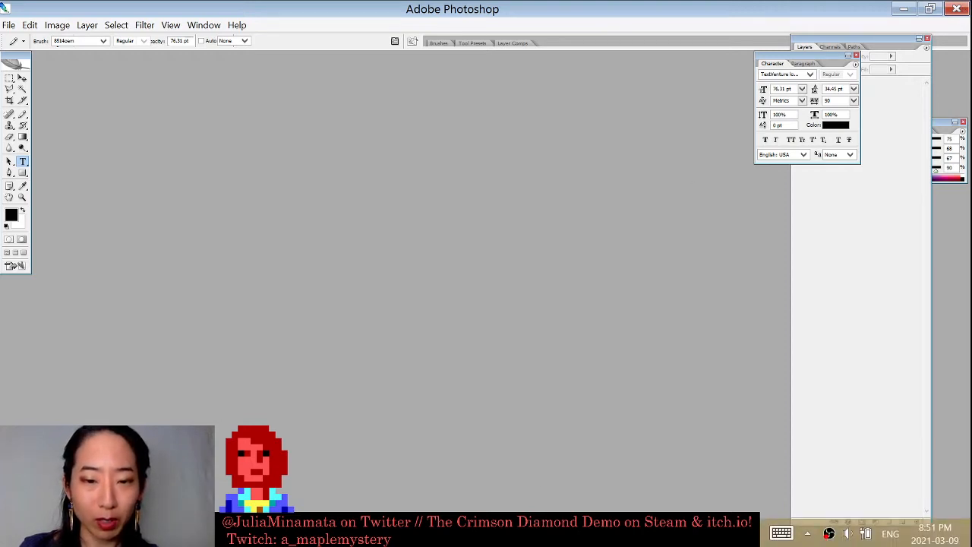
{"action": "left_click", "coordinate": [546, 540]}
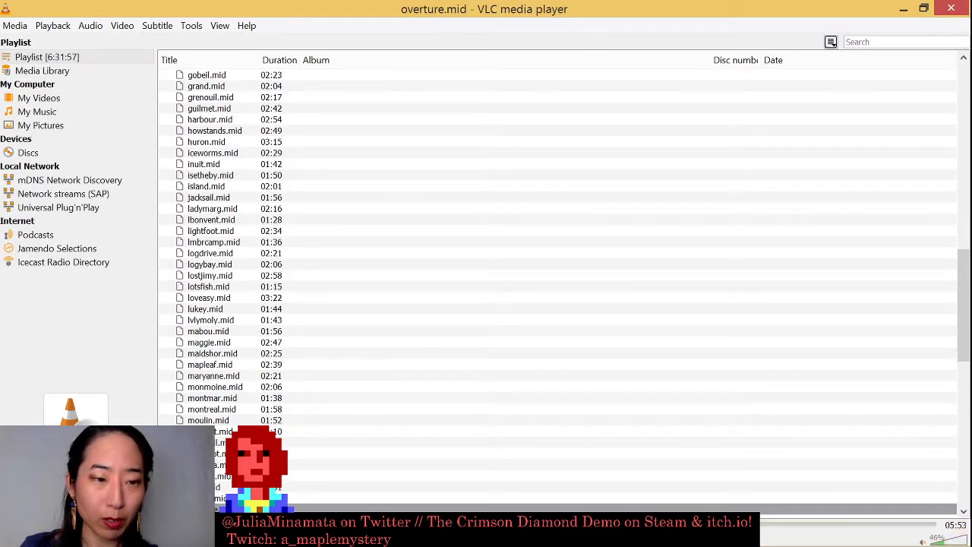
{"action": "left_click", "coordinate": [902, 8]}
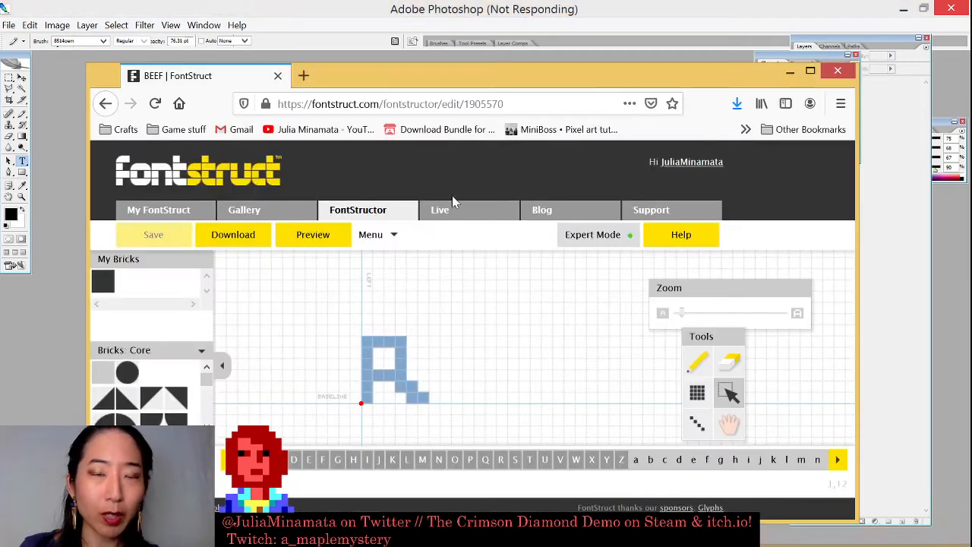
{"action": "left_click", "coordinate": [838, 71]}
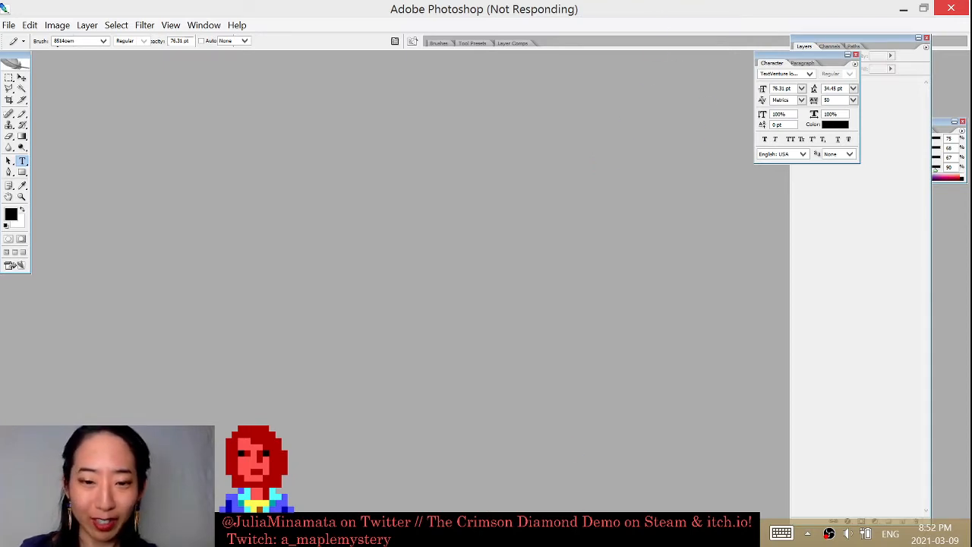
- Force-close the unresponsive Photoshop program, then close the Windows Fonts window
{"action": "right_click", "coordinate": [481, 536]}
{"action": "left_click", "coordinate": [477, 496]}
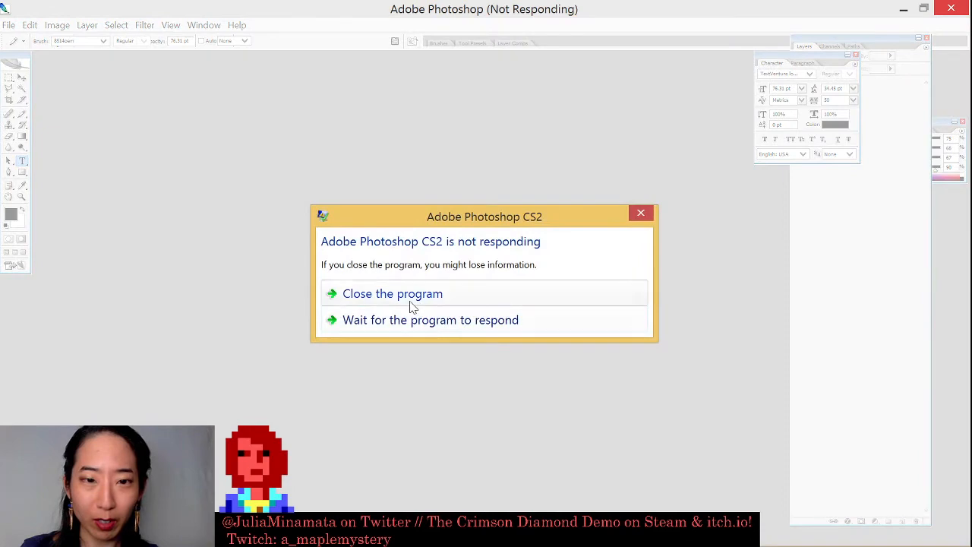
{"action": "left_click", "coordinate": [410, 304]}
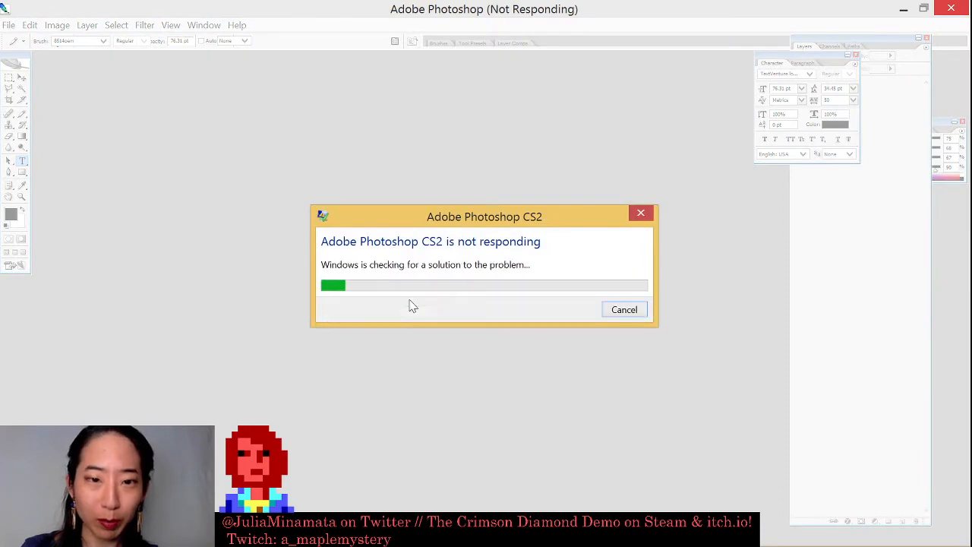
{"action": "left_click", "coordinate": [624, 309]}
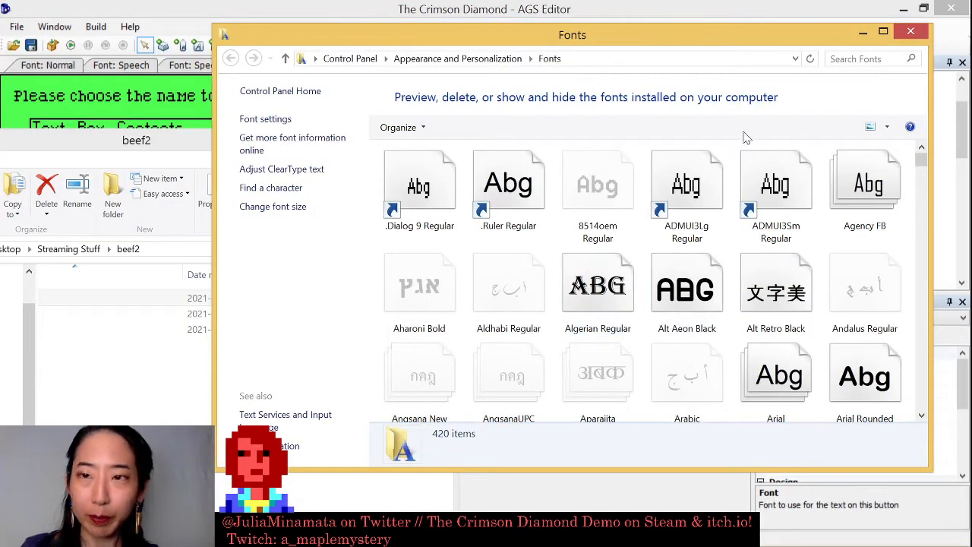
{"action": "left_click", "coordinate": [910, 31]}
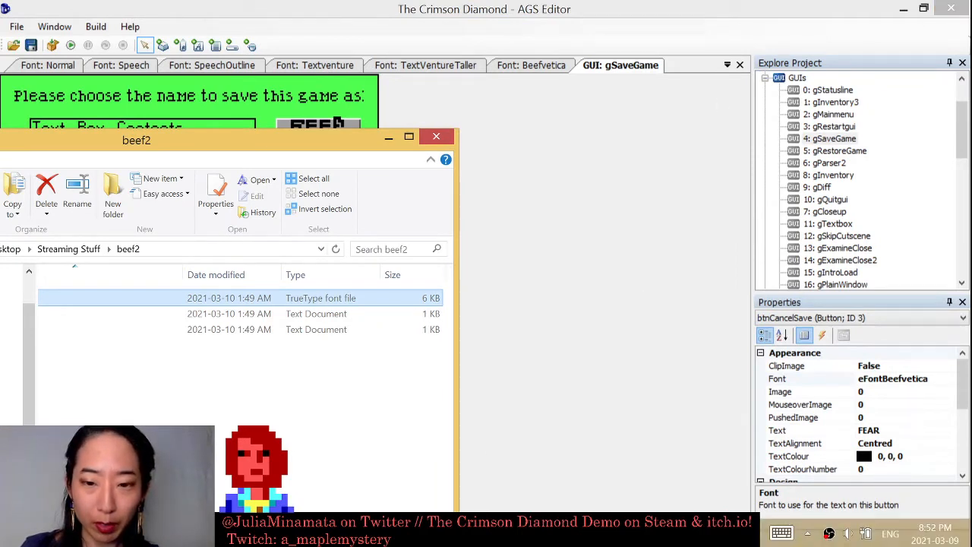
{"action": "left_click", "coordinate": [613, 300]}
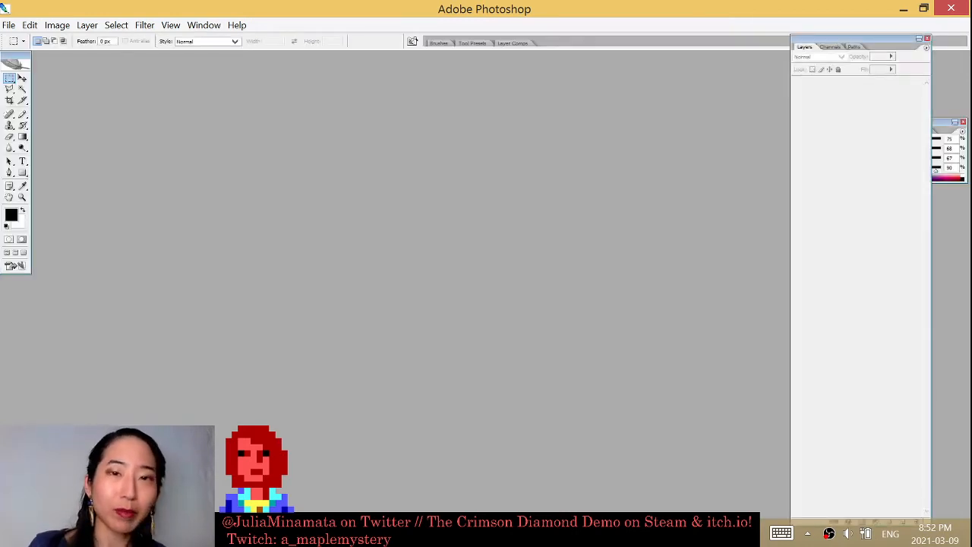
- Switch to the relaunched Photoshop and create a Letter document, 8.5 by 11 inches at 300 pixels/inch, with its window moved toward the workspace's middle
{"action": "key", "text": "ctrl+n"}
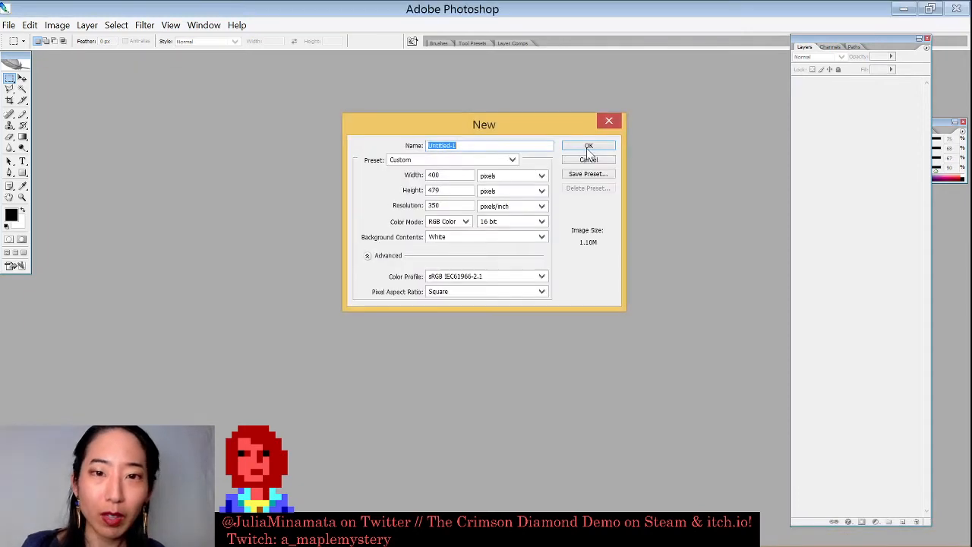
{"action": "left_click", "coordinate": [431, 163]}
{"action": "left_click", "coordinate": [444, 228]}
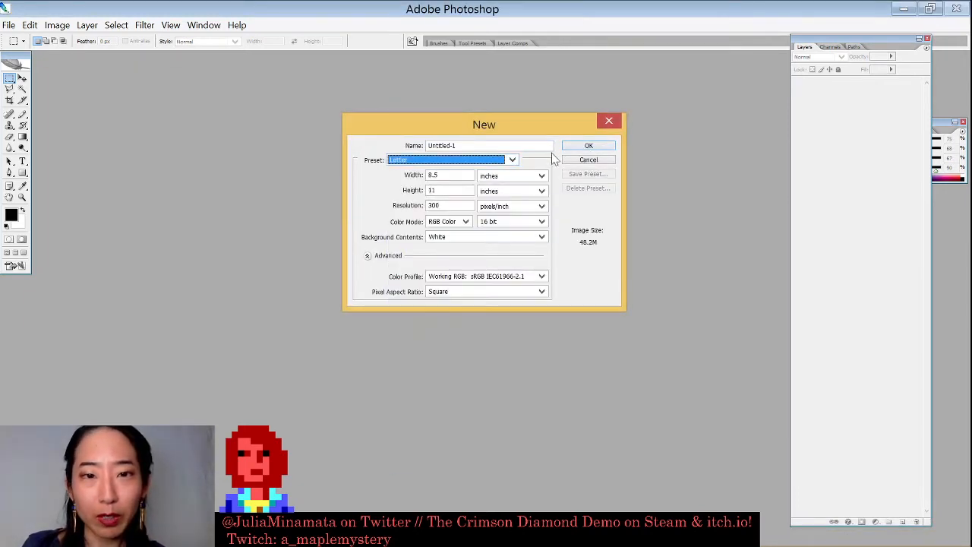
{"action": "left_click", "coordinate": [578, 147]}
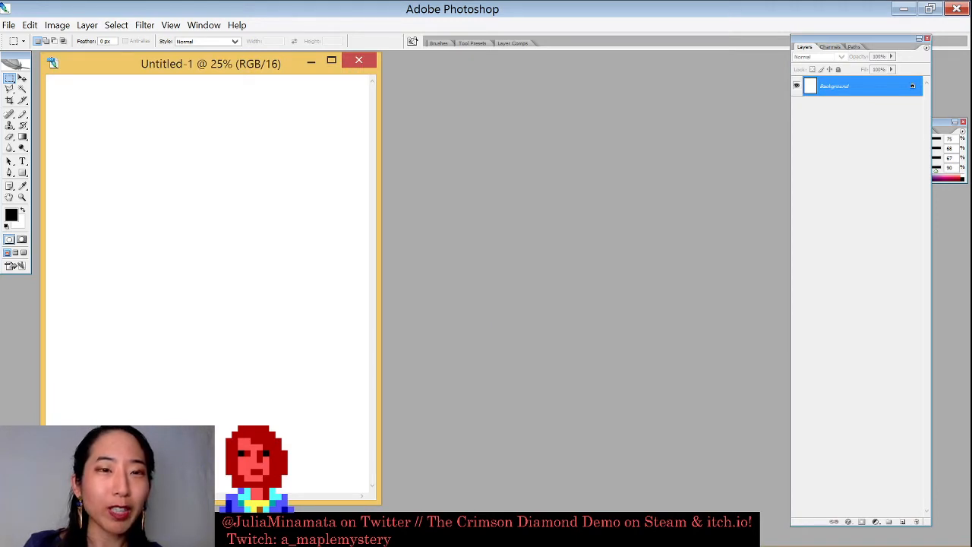
{"action": "left_click_drag", "start_coordinate": [226, 63], "coordinate": [494, 101]}
- Add the text "BEEF LIVES" in the BEEF font near the page's upper left corner
{"action": "key", "text": "t"}
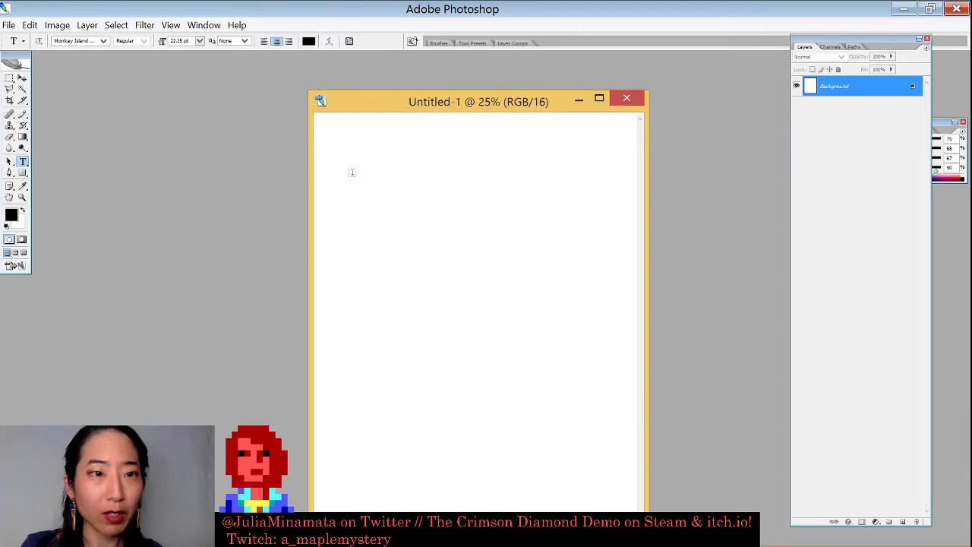
{"action": "left_click", "coordinate": [352, 172]}
{"action": "left_click", "coordinate": [102, 40]}
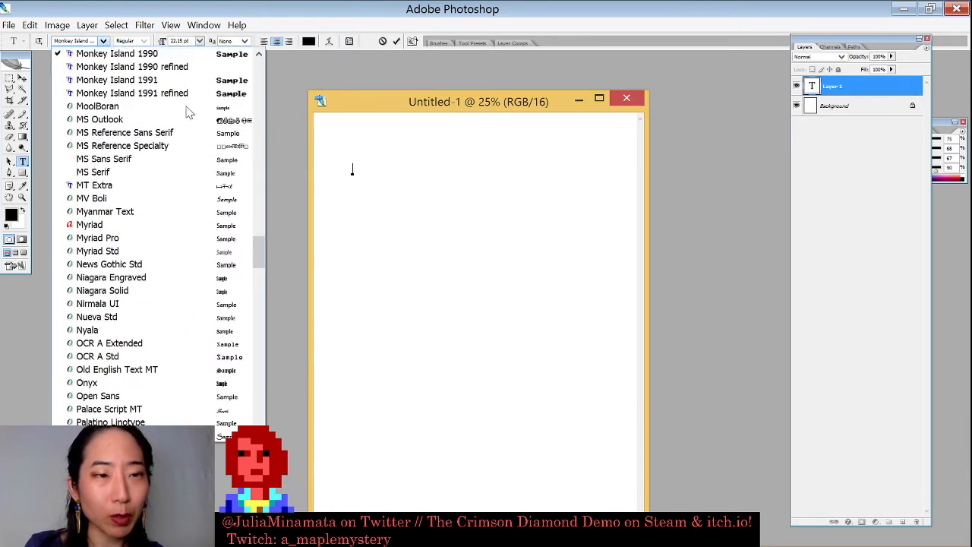
{"action": "left_click_drag", "start_coordinate": [260, 254], "coordinate": [243, 139]}
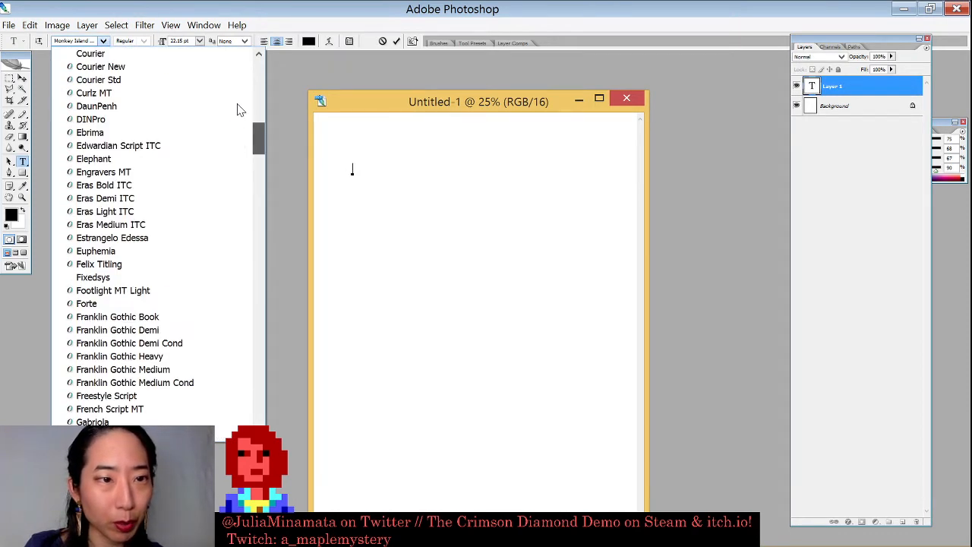
{"action": "left_click_drag", "start_coordinate": [238, 104], "coordinate": [253, 76]}
{"action": "left_click", "coordinate": [163, 92]}
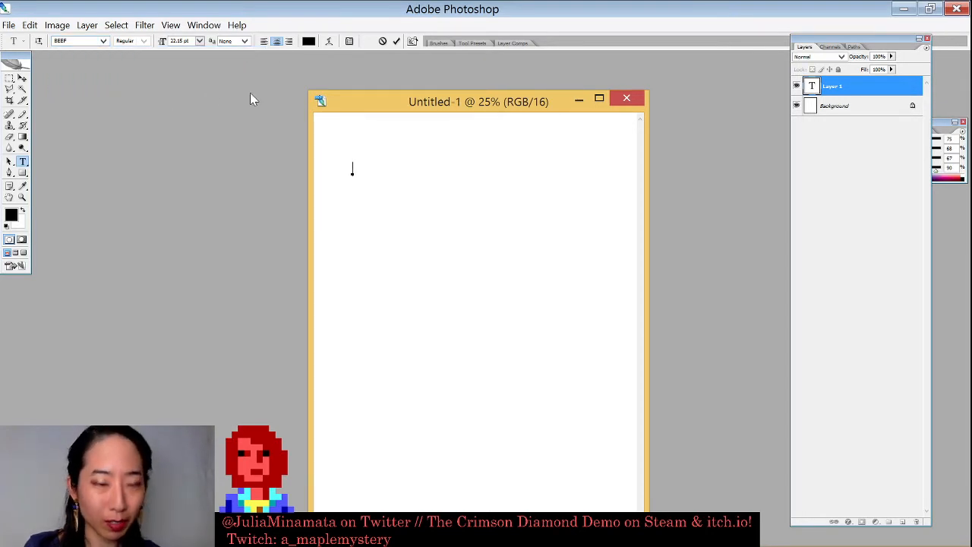
{"action": "type", "text": "BEEF "}
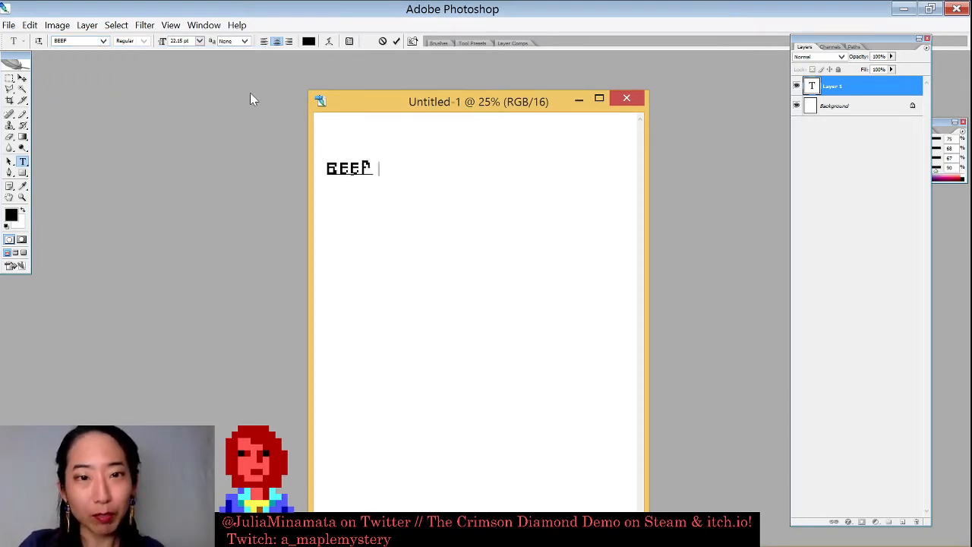
{"action": "type", "text": "LIVES"}
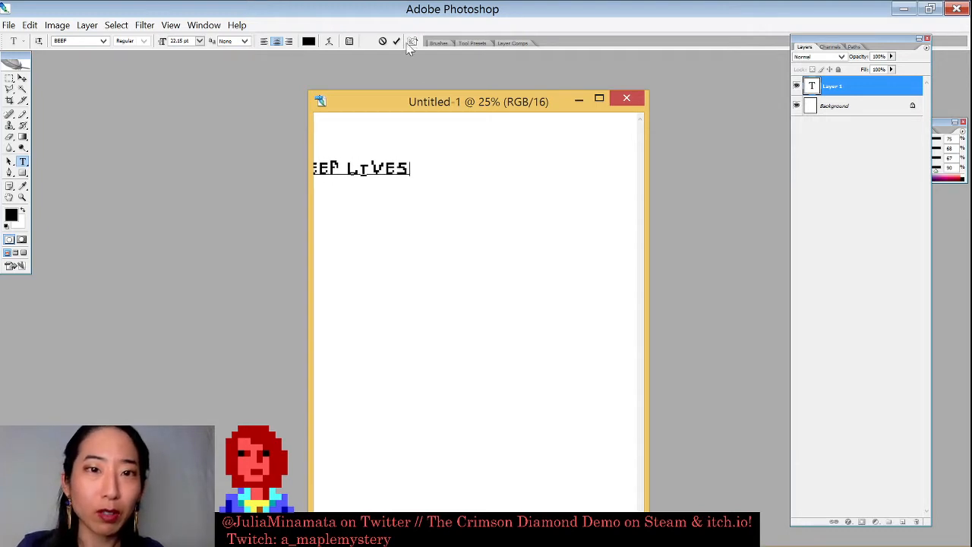
{"action": "left_click", "coordinate": [396, 41]}
- Move and enlarge the "BEEF LIVES" text so it spans most of the page's width near the top
{"action": "key", "text": "v"}
{"action": "left_click_drag", "start_coordinate": [402, 173], "coordinate": [603, 254]}
{"action": "key", "text": "ctrl+t"}
{"action": "key", "text": "Return"}
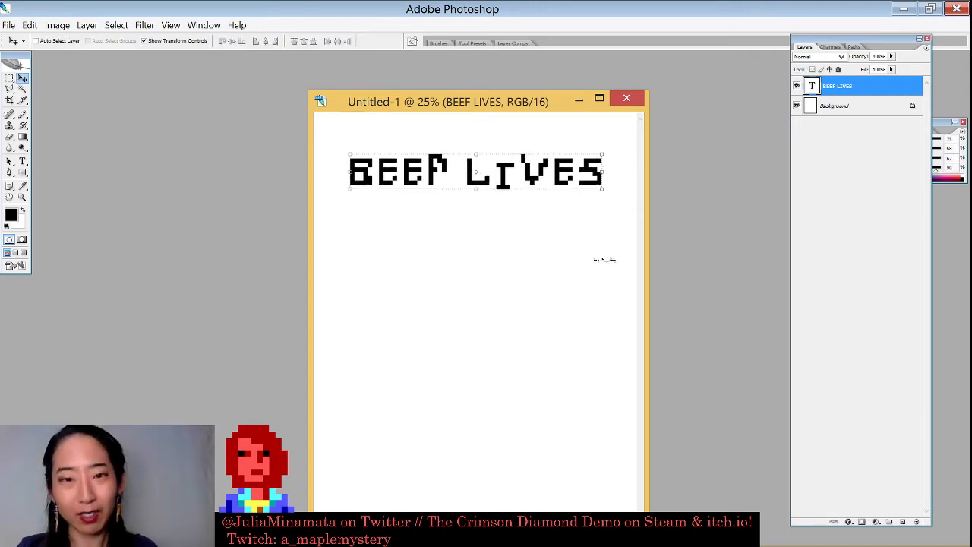
- Quit Photoshop, discarding the changes to the Untitled-1 document
{"action": "key", "text": "b"}
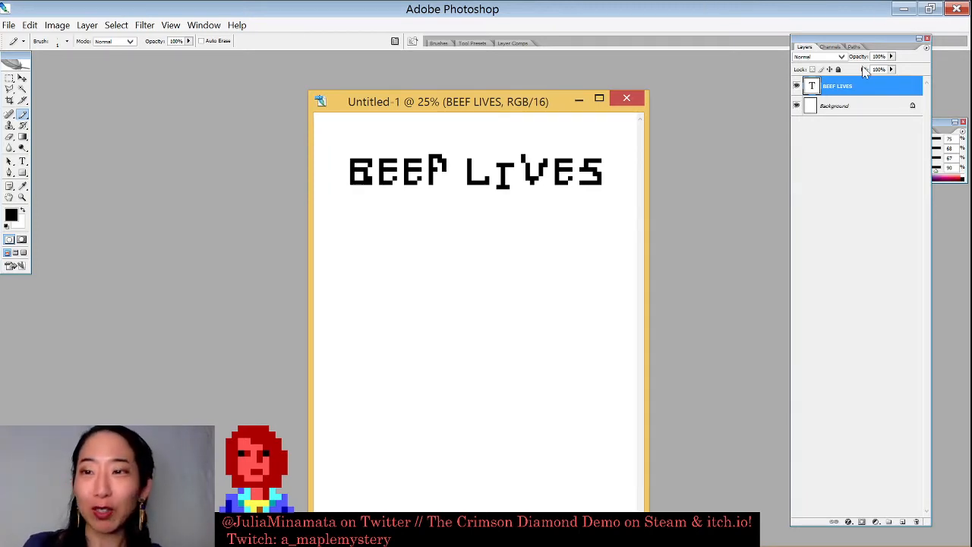
{"action": "left_click", "coordinate": [956, 8]}
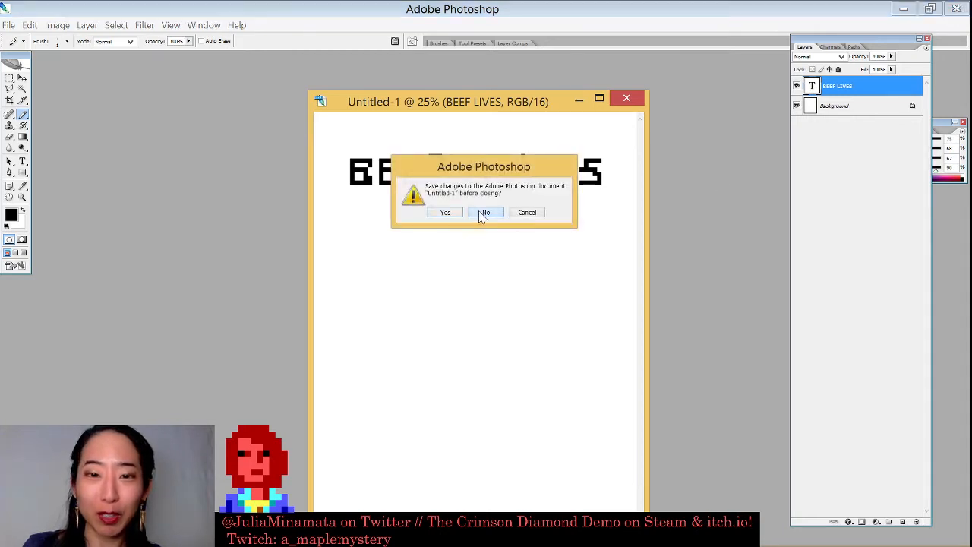
{"action": "left_click", "coordinate": [484, 211]}
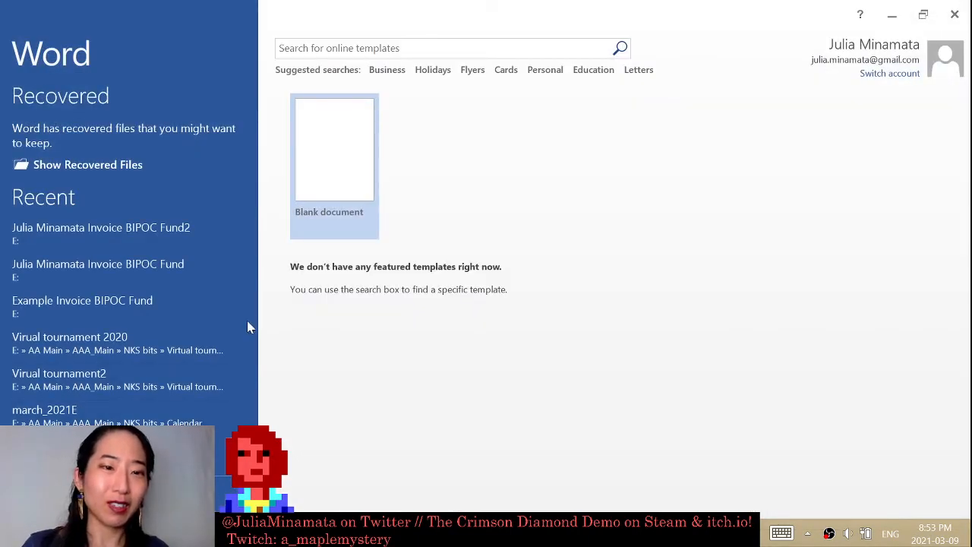
- Switch to Word, create a blank document and set its text font to BEEF
{"action": "left_click", "coordinate": [340, 151]}
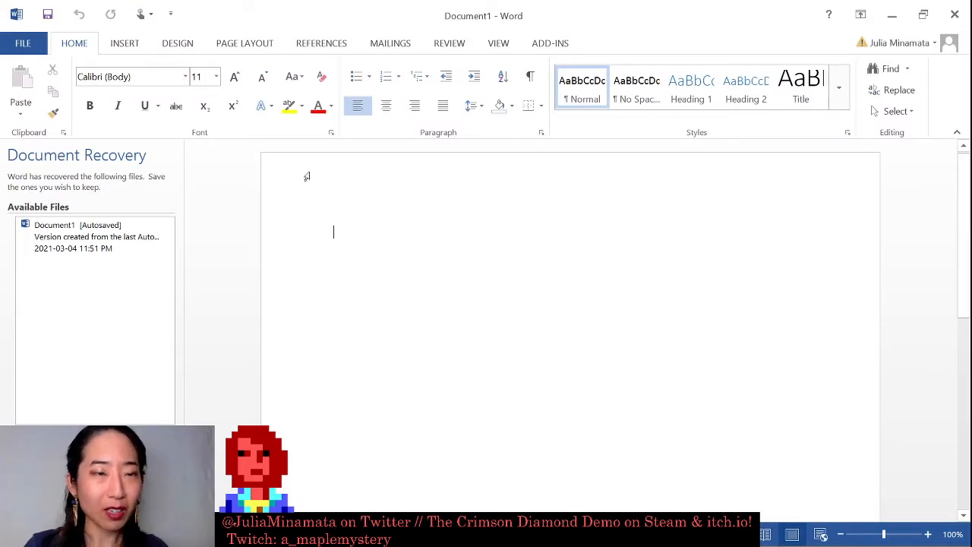
{"action": "left_click", "coordinate": [181, 79]}
{"action": "left_click", "coordinate": [185, 77]}
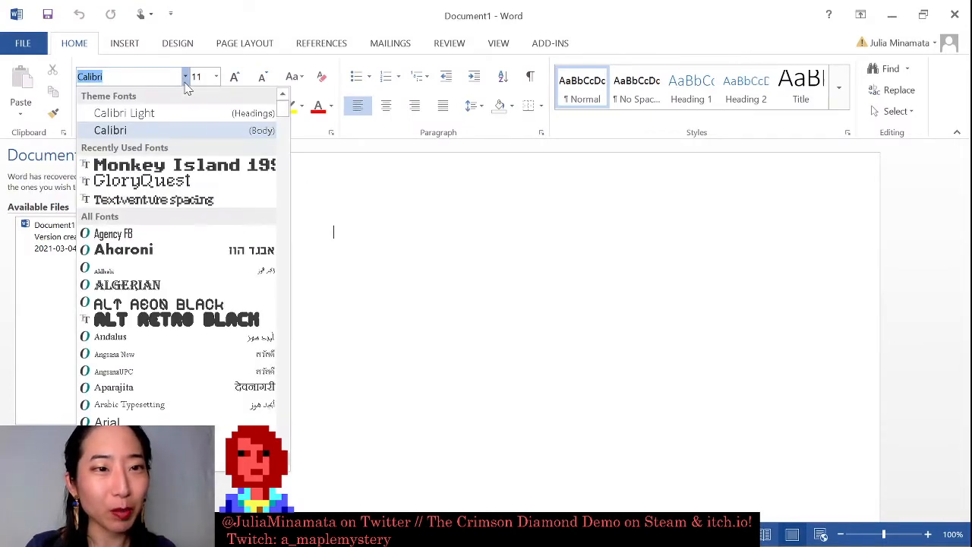
{"action": "scroll", "coordinate": [182, 304], "scroll_direction": "down", "scroll_amount": 6}
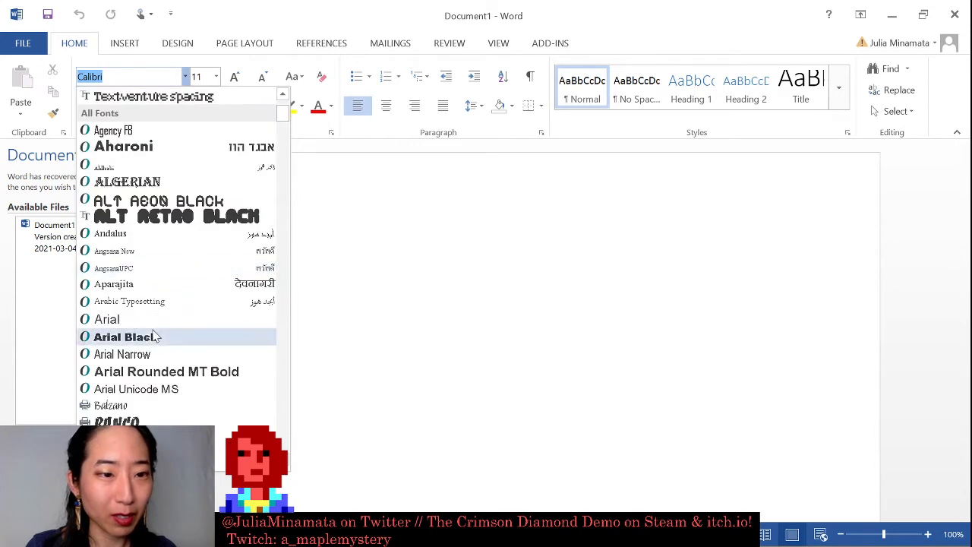
{"action": "scroll", "coordinate": [161, 323], "scroll_direction": "down", "scroll_amount": 1}
{"action": "scroll", "coordinate": [160, 325], "scroll_direction": "down", "scroll_amount": 3}
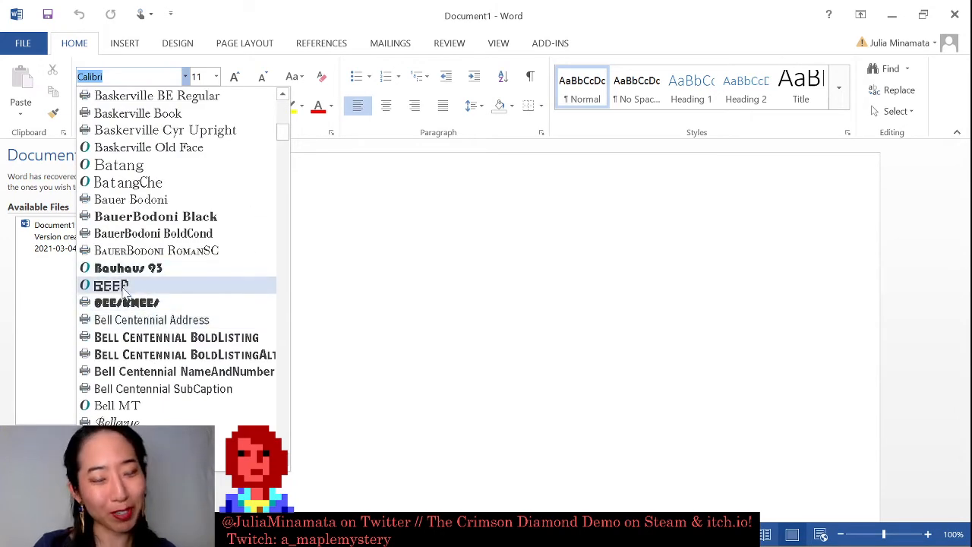
{"action": "left_click", "coordinate": [142, 287]}
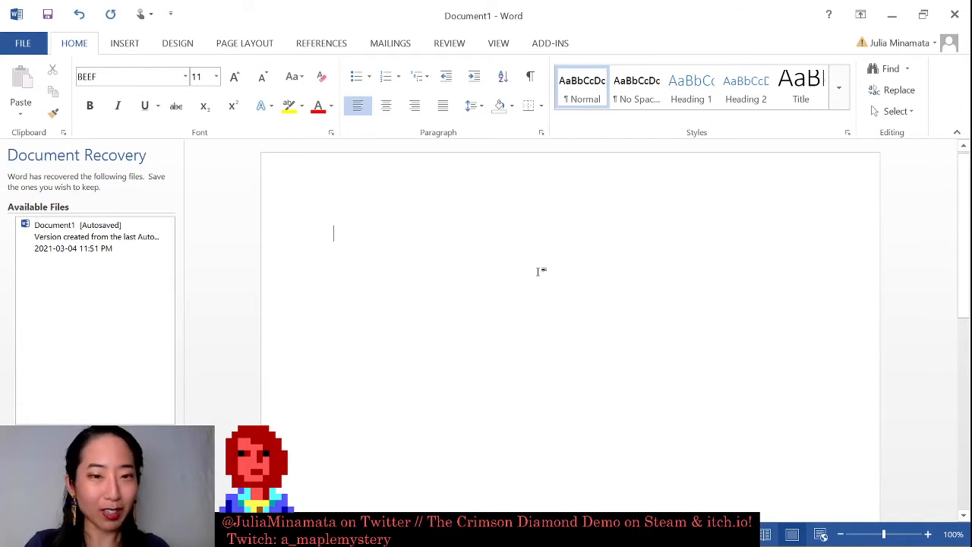
- Write the sentence "I LIKE MY BEEF FONT." on the document's first line
{"action": "type", "text": "I like M"}
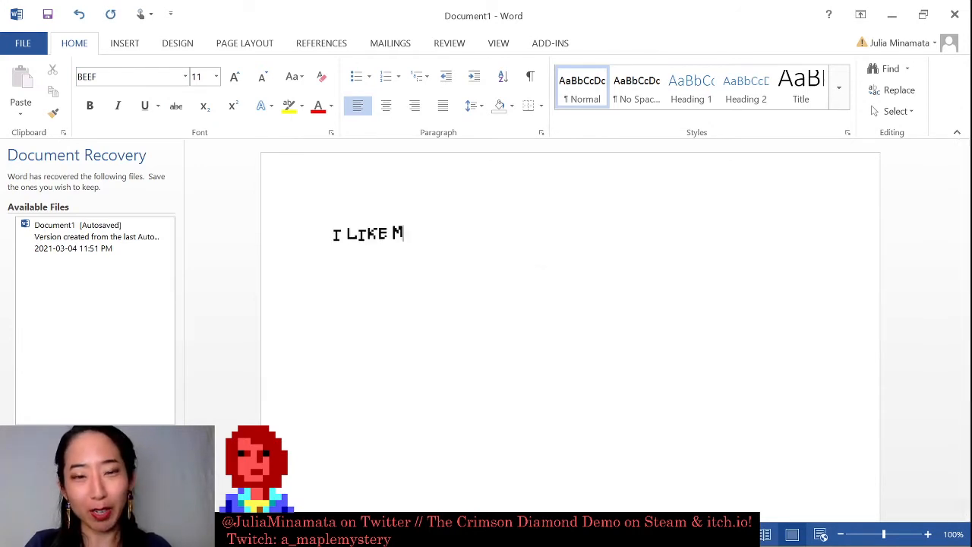
{"action": "type", "text": "y beef pont"}
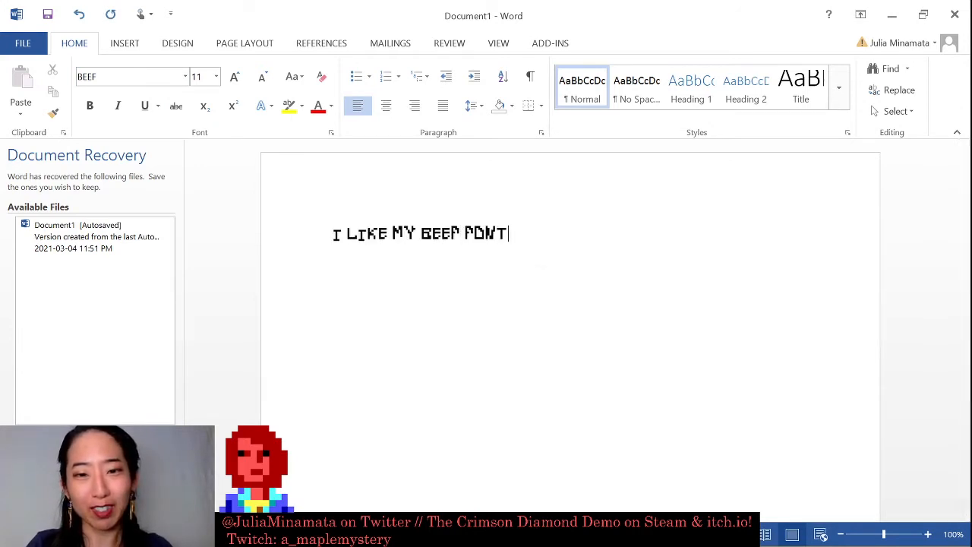
{"action": "type", "text": ". "}
{"action": "type", "text": "with"}
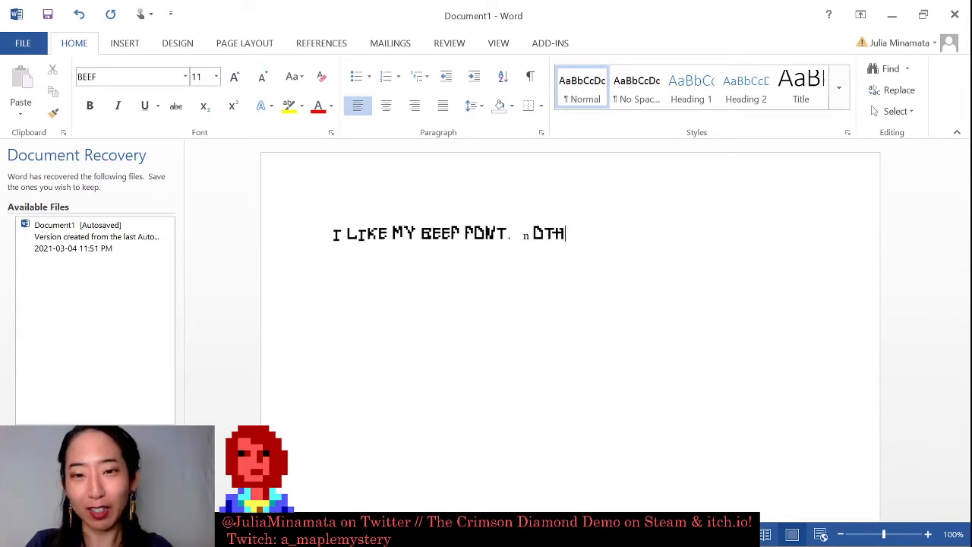
{"action": "key", "text": "BackSpace"}
{"action": "key", "text": "BackSpace"}
{"action": "key", "text": "BackSpace"}
{"action": "key", "text": "BackSpace"}
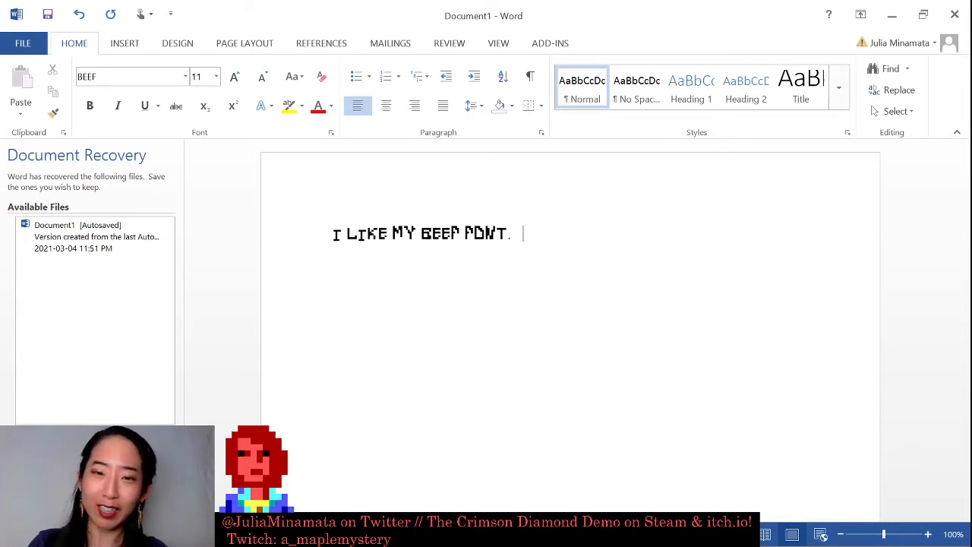
{"action": "type", "text": "n"}
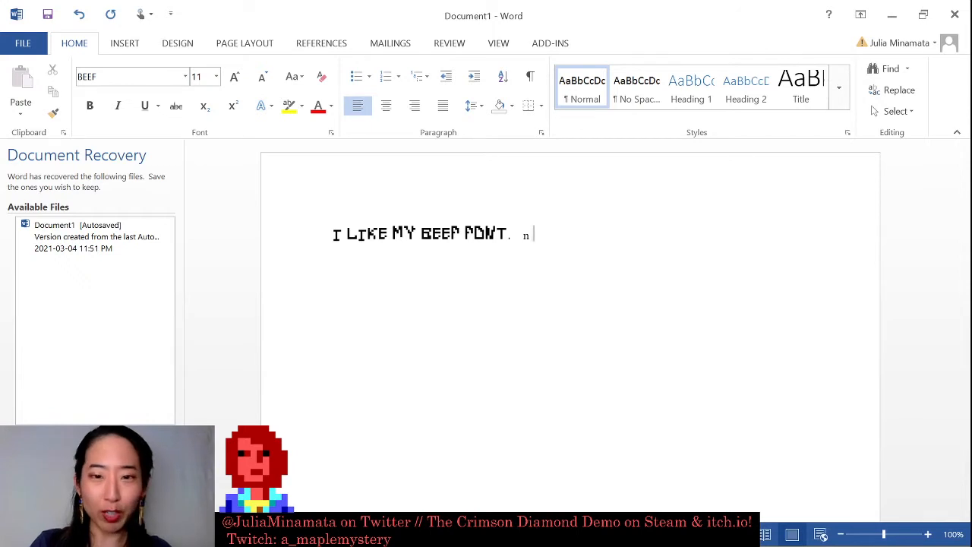
{"action": "type", "text": "odfsdfoinsdfsdf"}
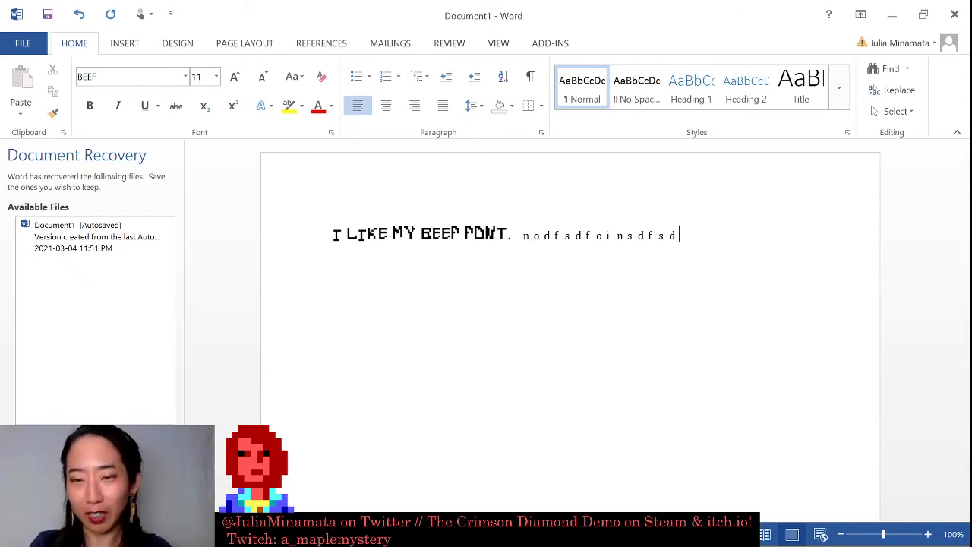
{"action": "key", "text": "BackSpace"}
{"action": "key", "text": "BackSpace"}
{"action": "key", "text": "BackSpace"}
{"action": "key", "text": "BackSpace"}
{"action": "key", "text": "BackSpace"}
{"action": "key", "text": "BackSpace"}
{"action": "key", "text": "BackSpace"}
{"action": "key", "text": "BackSpace"}
{"action": "key", "text": "BackSpace"}
{"action": "key", "text": "BackSpace"}
{"action": "key", "text": "BackSpace"}
{"action": "key", "text": "BackSpace"}
{"action": "key", "text": "BackSpace"}
{"action": "key", "text": "BackSpace"}
{"action": "key", "text": "BackSpace"}
{"action": "key", "text": "BackSpace"}
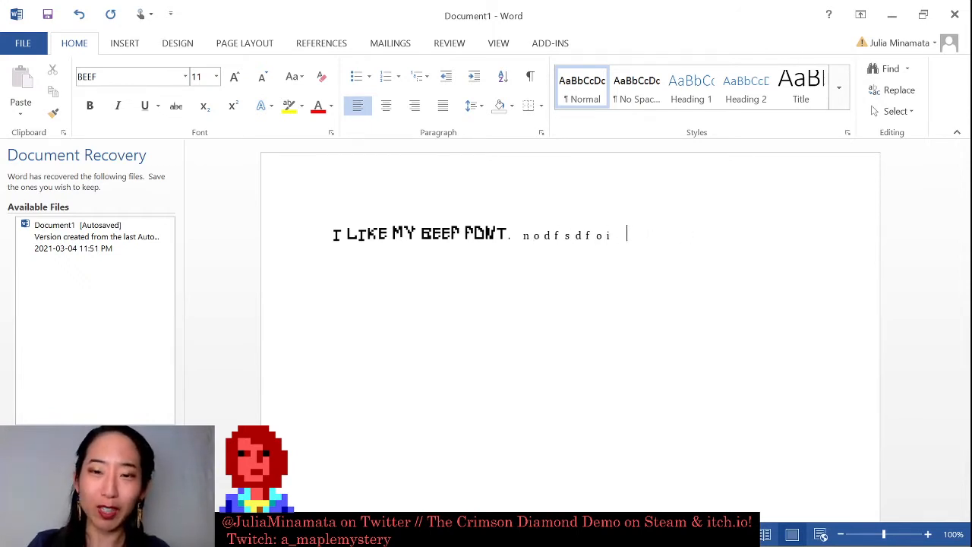
- Add the sentence "NO OTHER FONT BE BEEFIER." after the first sentence in the document
{"action": "type", "text": "NO"}
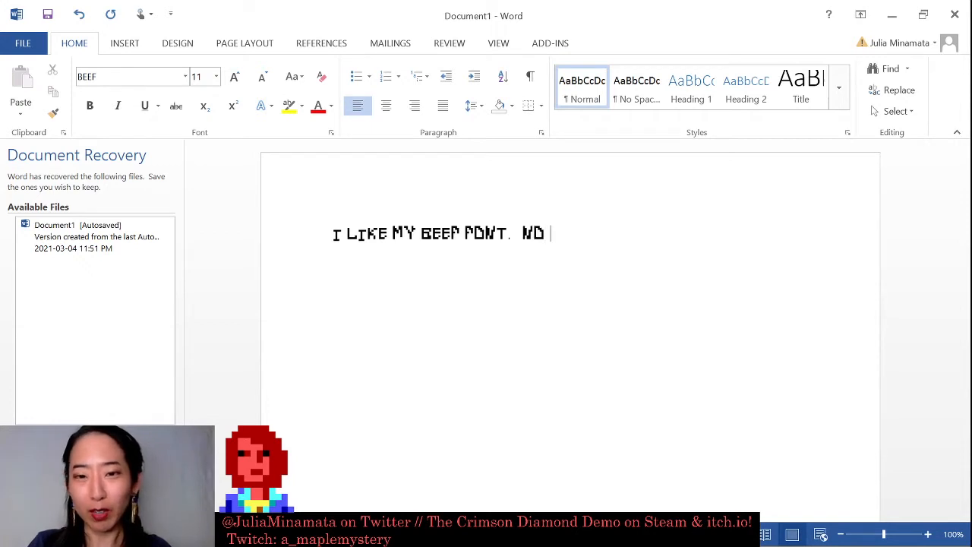
{"action": "type", "text": " OTHER PONT BE "}
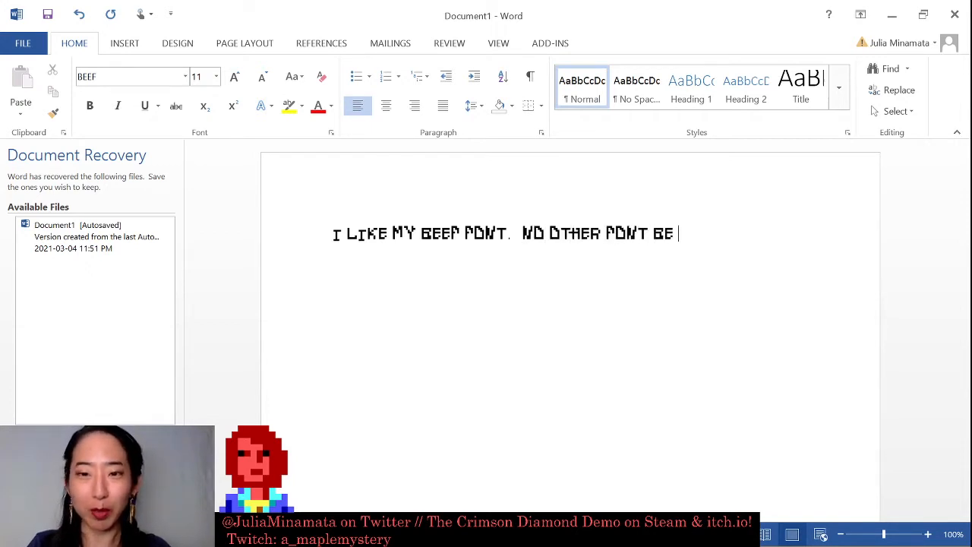
{"action": "type", "text": "BEEPIER."}
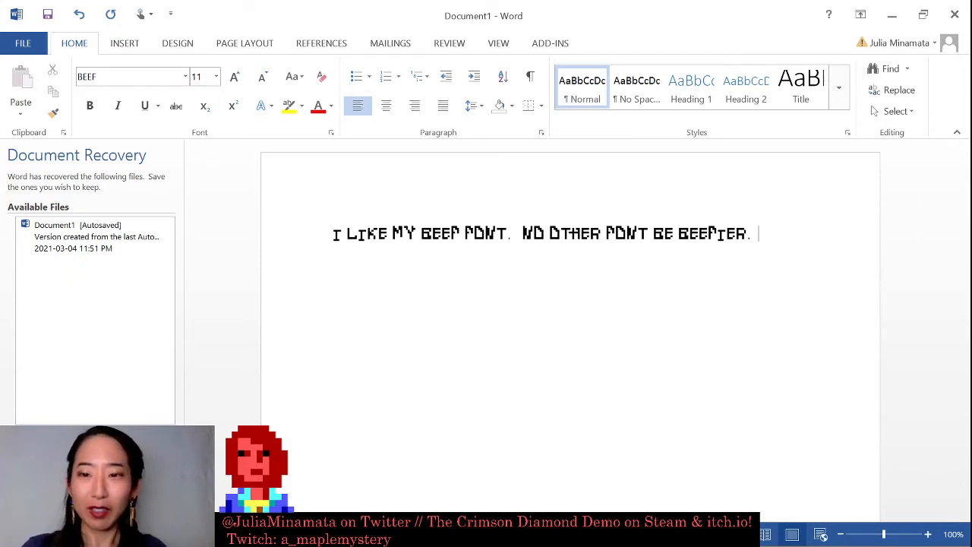
- Continue the paragraph with the sentence "THANK FOR WATCHING ME MAKE MY NICE BEEF FONT."
{"action": "type", "text": "THANK"}
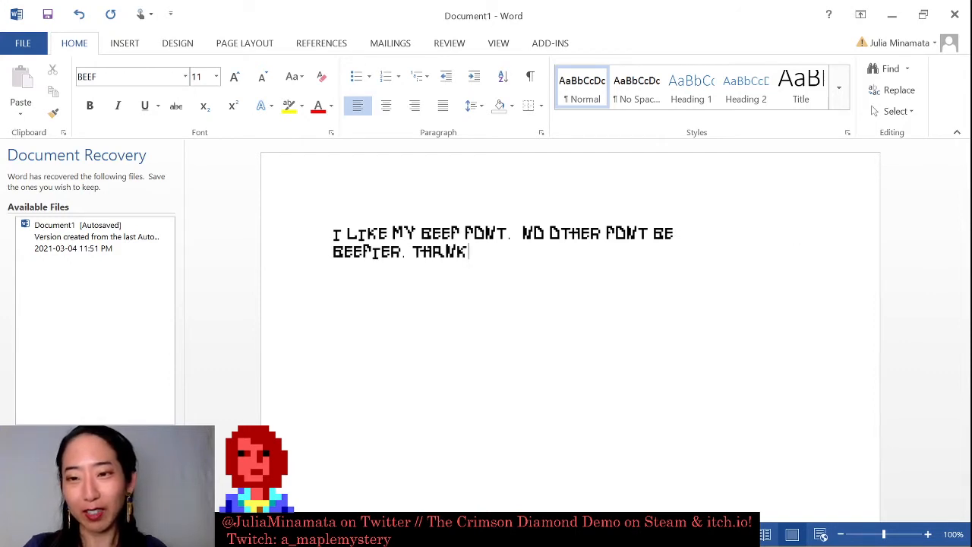
{"action": "type", "text": " FOR WAT"}
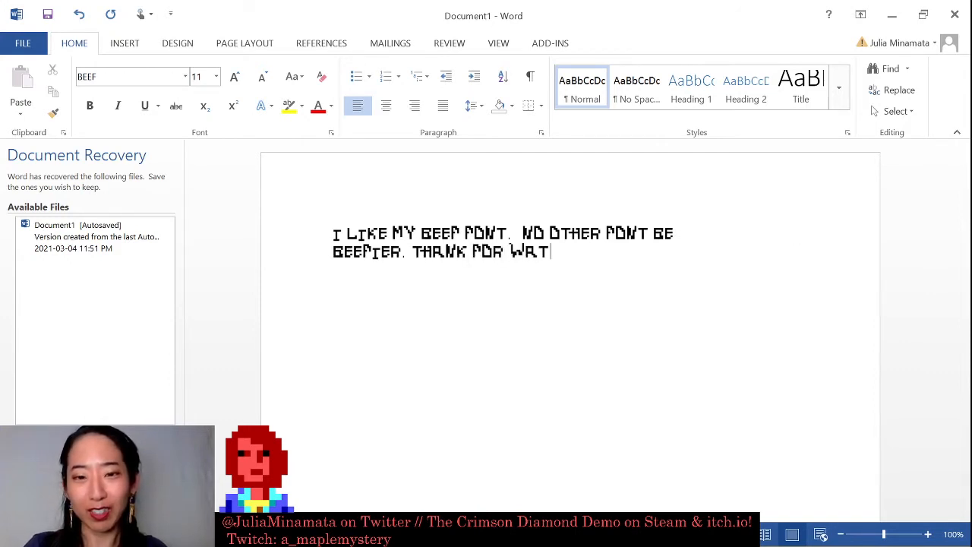
{"action": "type", "text": "CHING.MEM"}
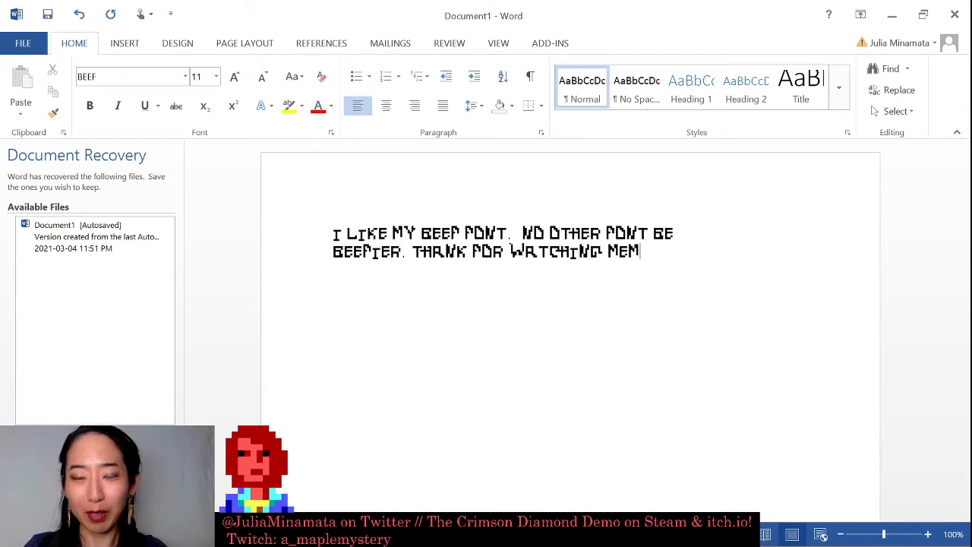
{"action": "key", "text": "BackSpace"}
{"action": "type", "text": "MAK"}
{"action": "key", "text": "BackSpace"}
{"action": "key", "text": "BackSpace"}
{"action": "type", "text": "A"}
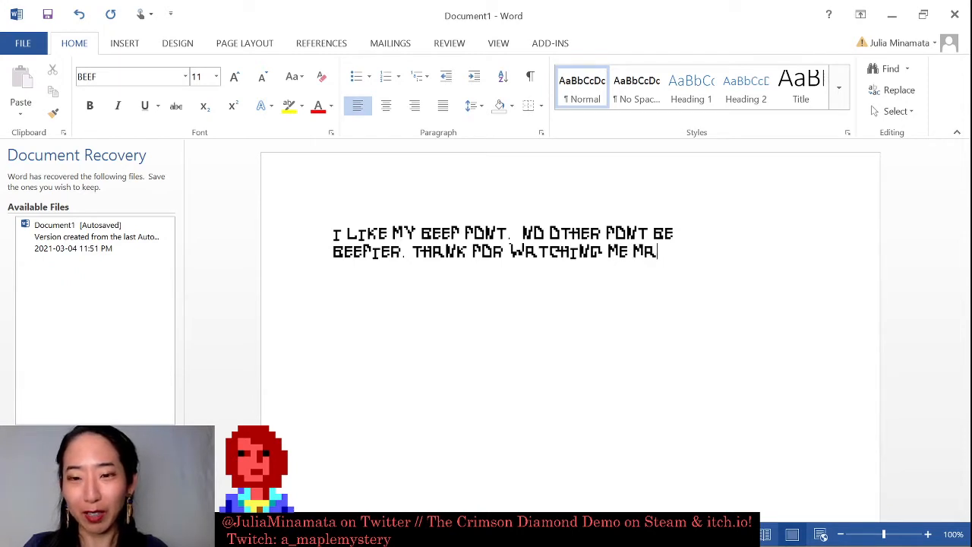
{"action": "type", "text": "KE MY NI"}
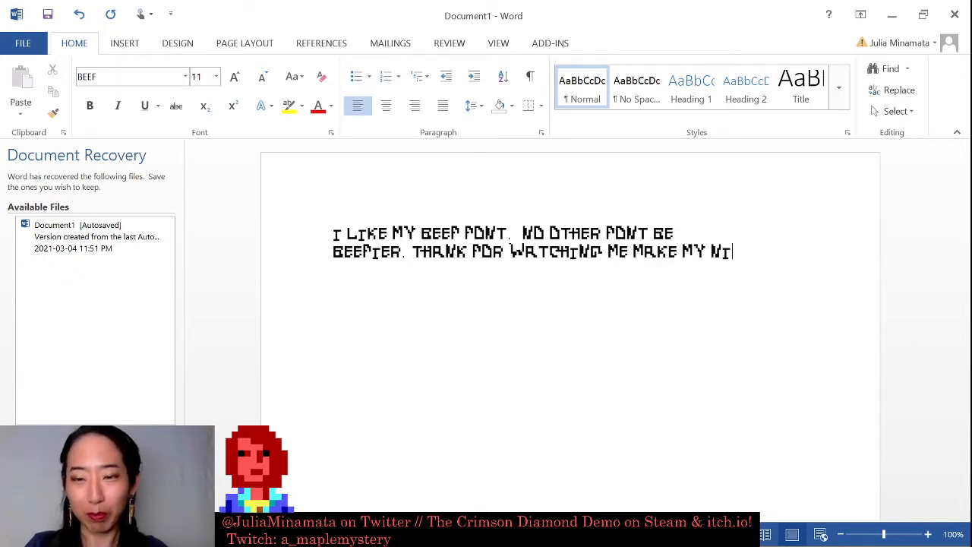
{"action": "type", "text": "CE BEEF FONT."}
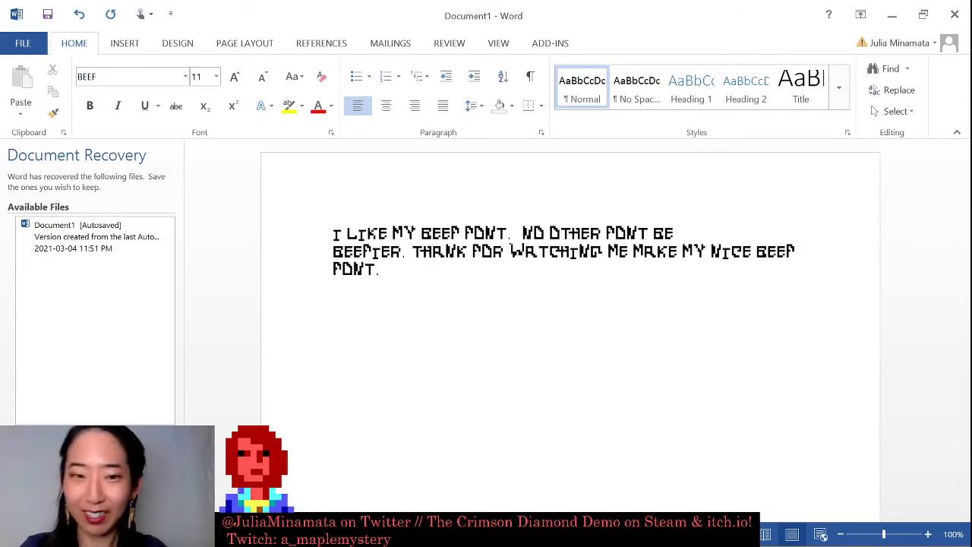
- Write "THE QUICK BROWN FOX JUMPED OVER THE LAZY DOGS" as a separate paragraph below, leaving an empty line between
{"action": "type", "text": "THE QUICK"}
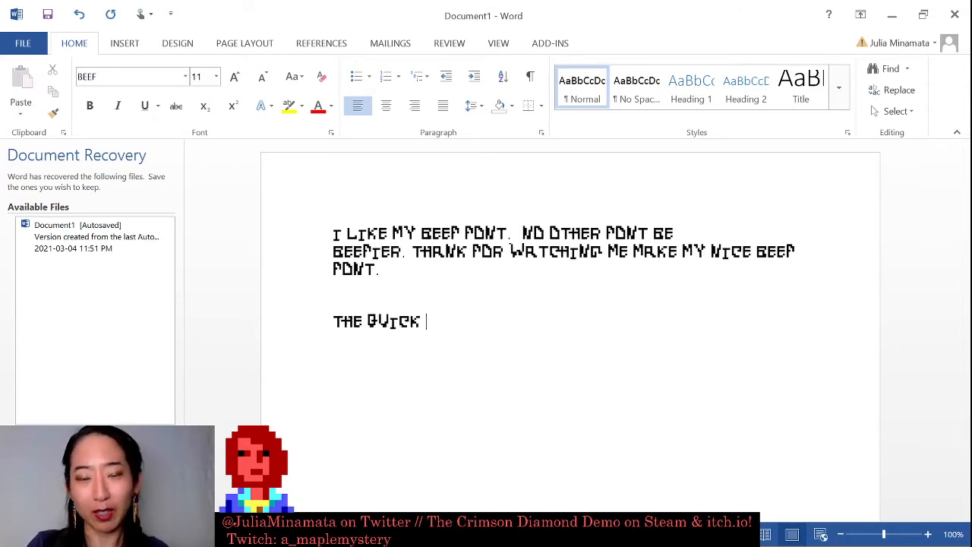
{"action": "type", "text": " BROWN FO"}
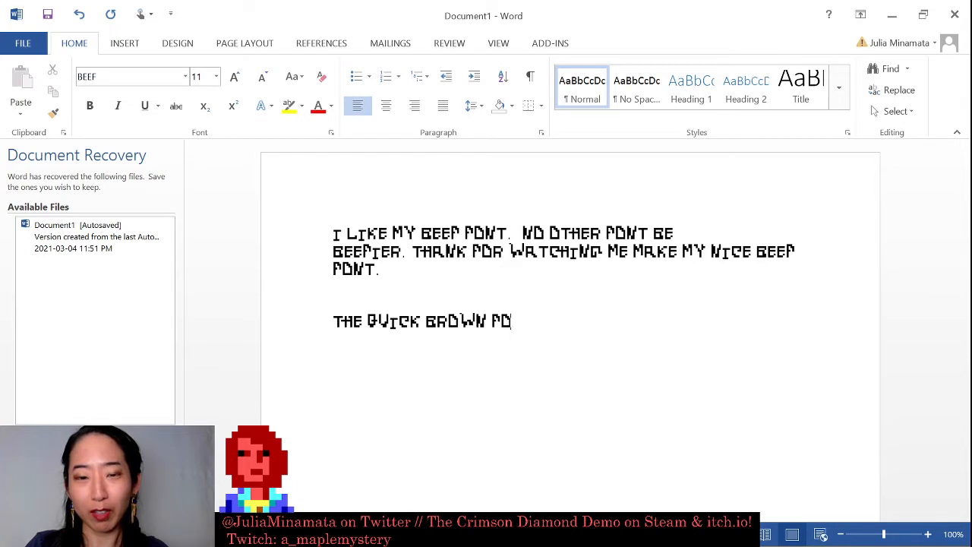
{"action": "type", "text": "X JUMPED OVER T"}
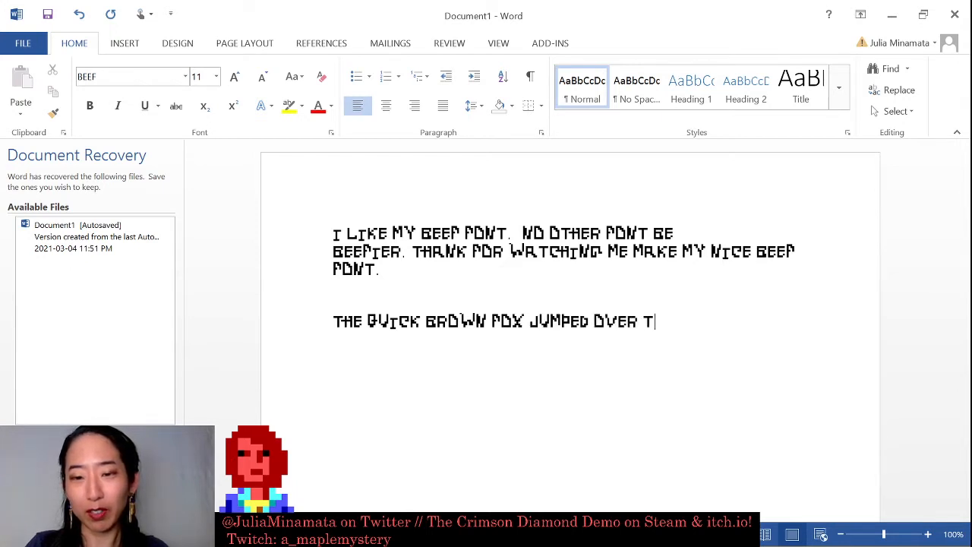
{"action": "type", "text": "HE LAZY DOGS"}
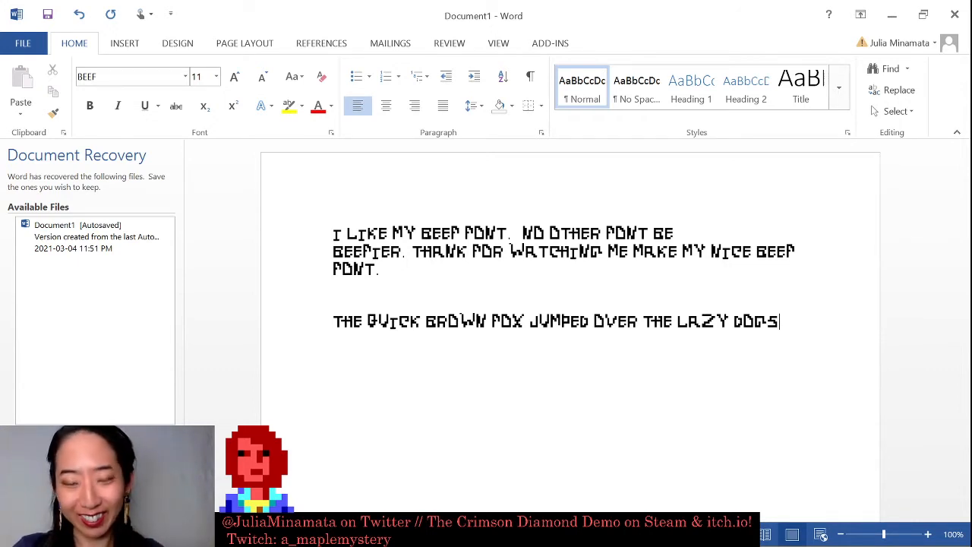
{"action": "key", "text": "Return"}
{"action": "key", "text": "Return"}
{"action": "type", "text": "RA"}
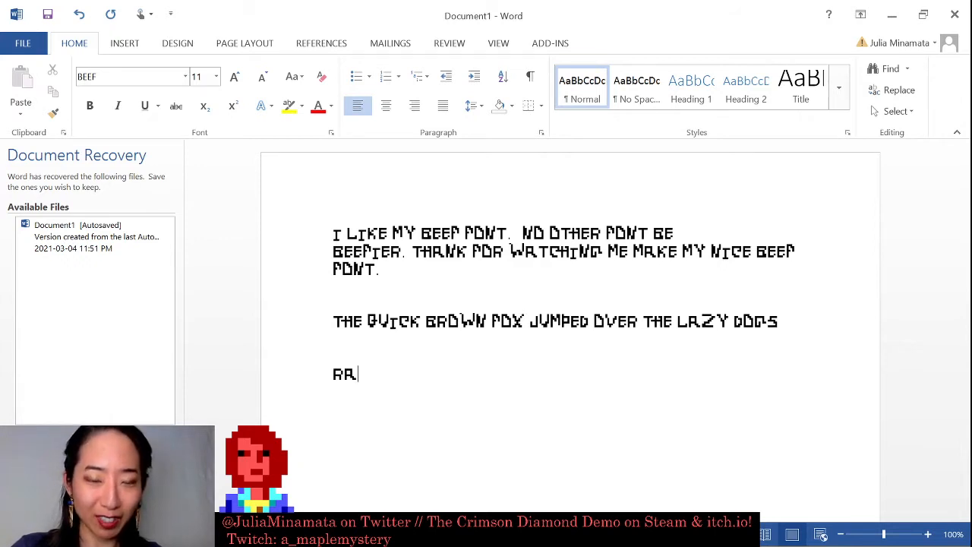
{"action": "key", "text": "BackSpace"}
{"action": "key", "text": "BackSpace"}
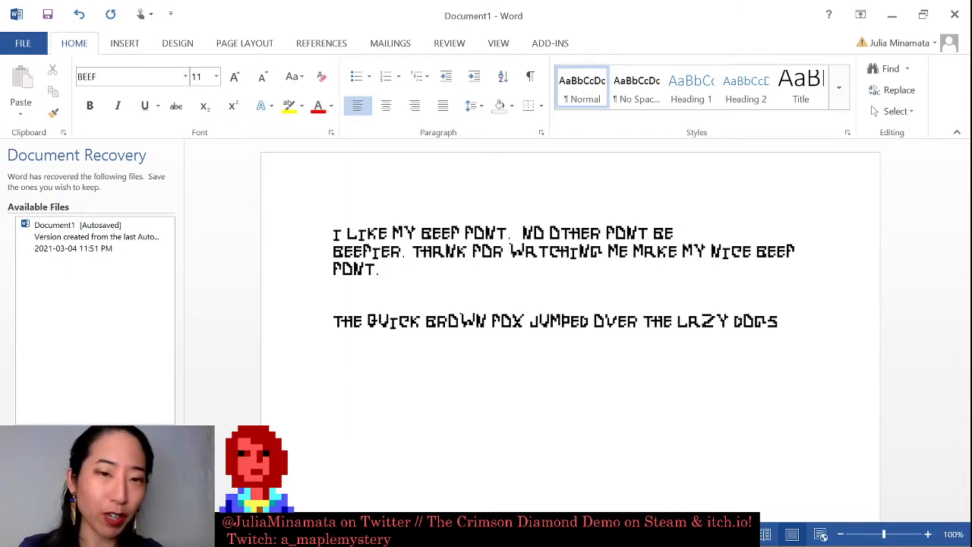
- Switch to the AGS Editor, run The Crimson Diamond and skip its intro
{"action": "key", "text": "alt+Tab"}
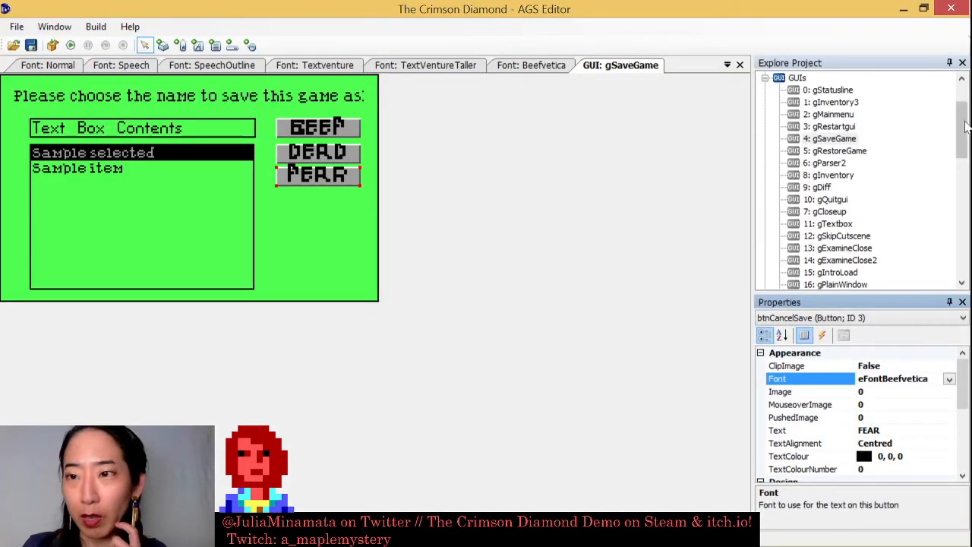
{"action": "left_click_drag", "start_coordinate": [962, 121], "coordinate": [963, 98]}
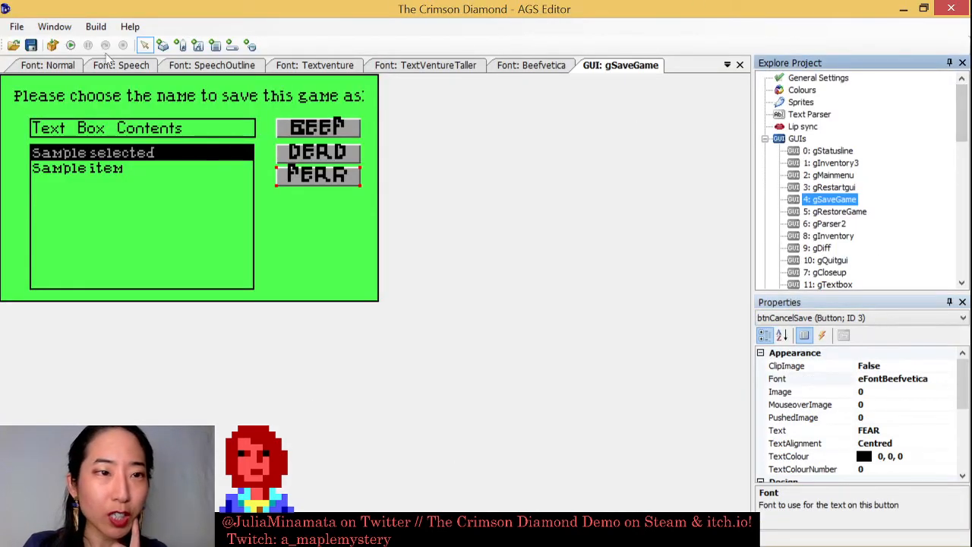
{"action": "left_click", "coordinate": [71, 46]}
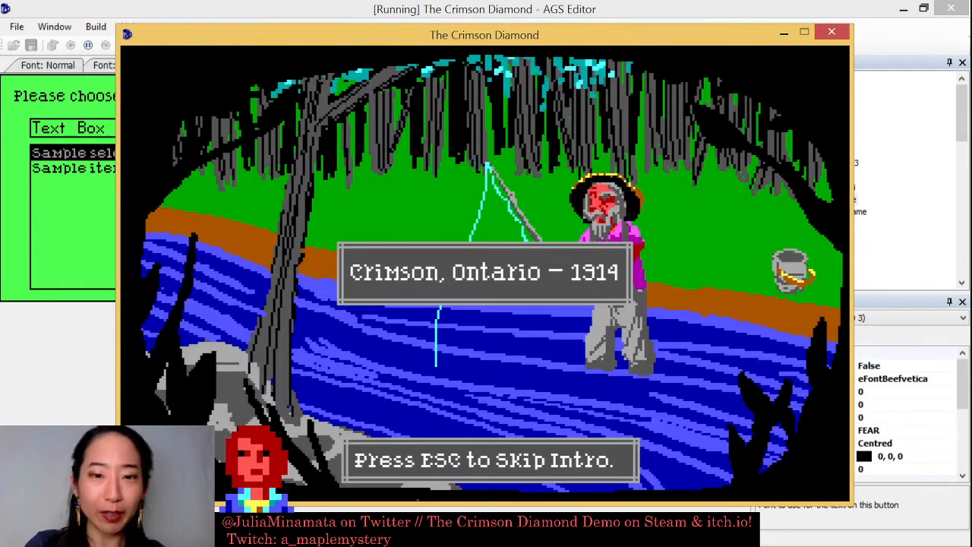
{"action": "key", "text": "Escape"}
{"action": "key", "text": "Escape"}
{"action": "key", "text": "Escape"}
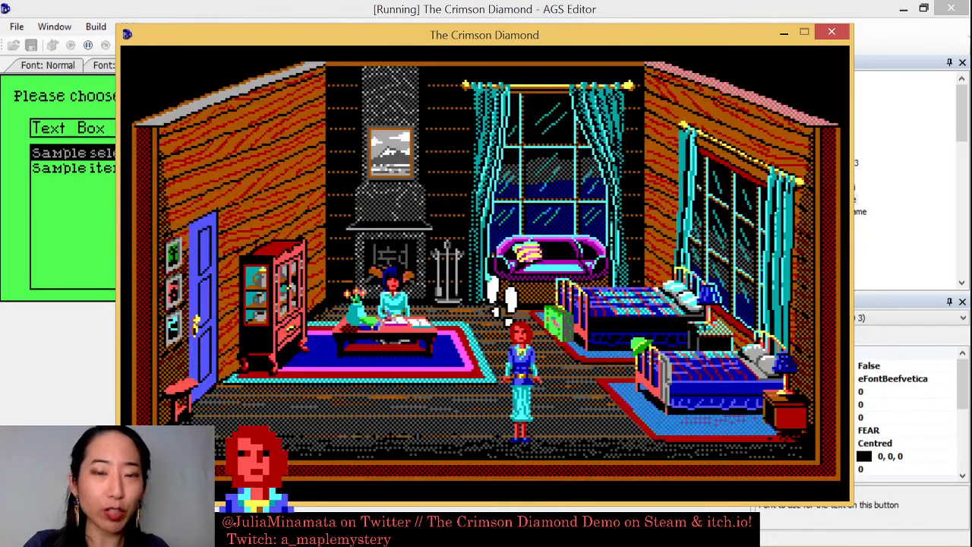
- Enter the LOOK command in the running game to examine its description text window, then close the game
{"action": "type", "text": "LOIK"}
{"action": "key", "text": "BackSpace"}
{"action": "key", "text": "BackSpace"}
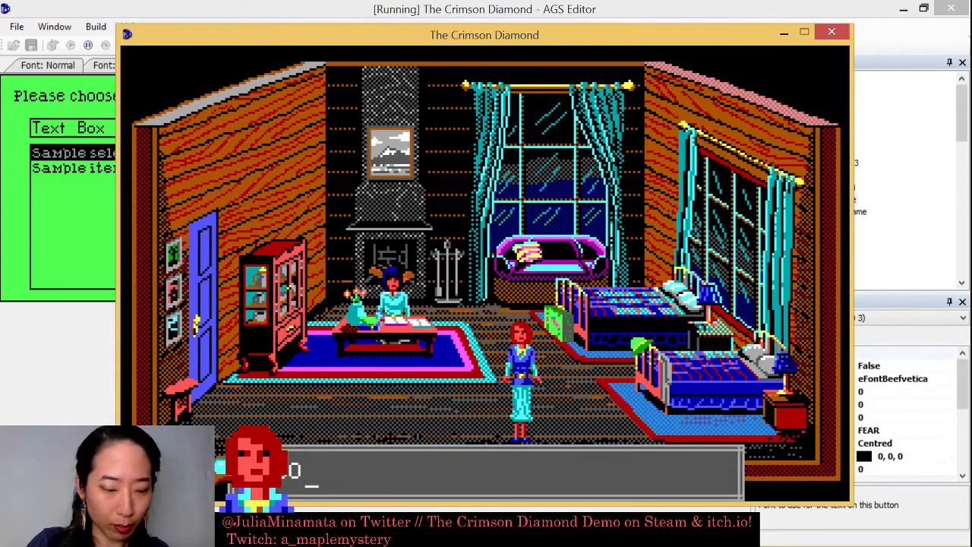
{"action": "type", "text": "OK"}
{"action": "key", "text": "Return"}
{"action": "key", "text": "Return"}
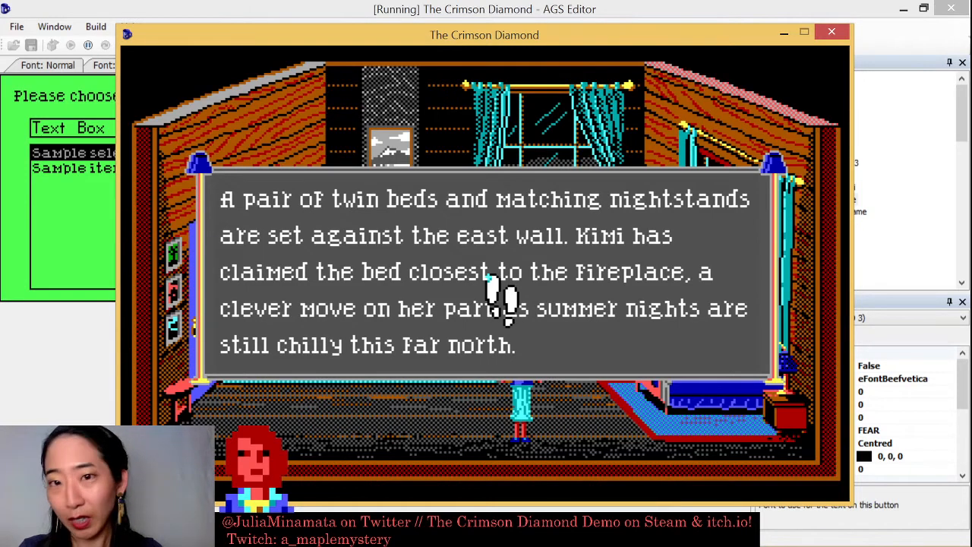
{"action": "left_click", "coordinate": [831, 31]}
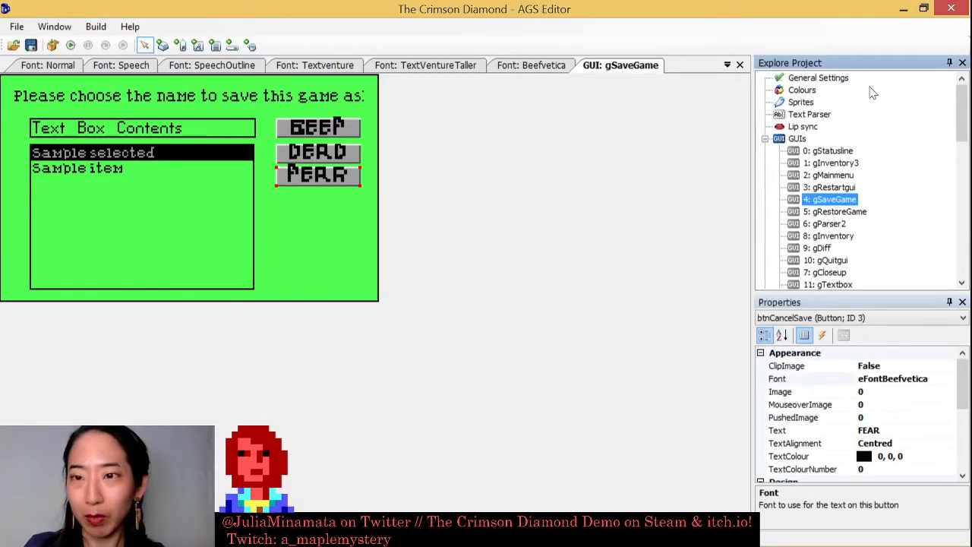
- Open the project's General Settings and look through them for the text output options, including the custom text-window GUI
{"action": "double_click", "coordinate": [921, 83]}
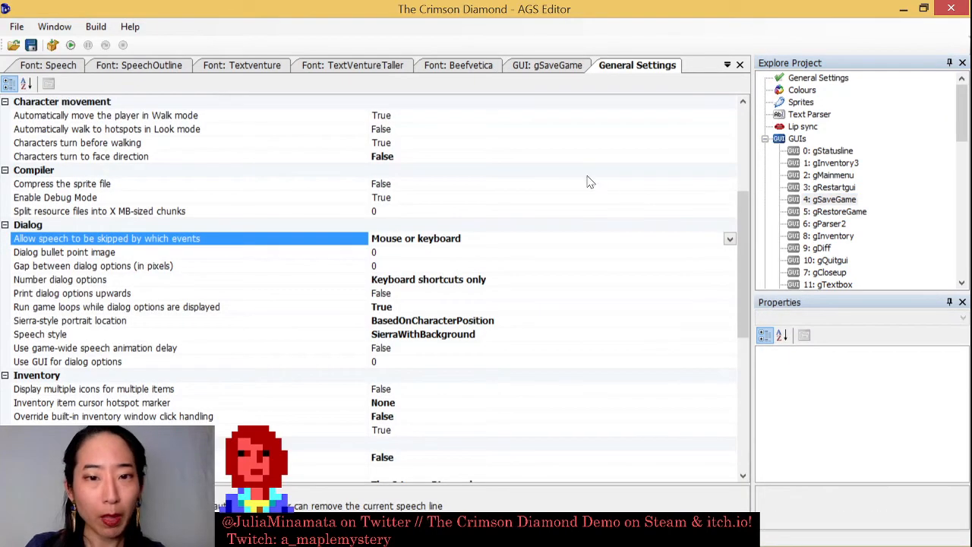
{"action": "left_click_drag", "start_coordinate": [741, 237], "coordinate": [738, 147]}
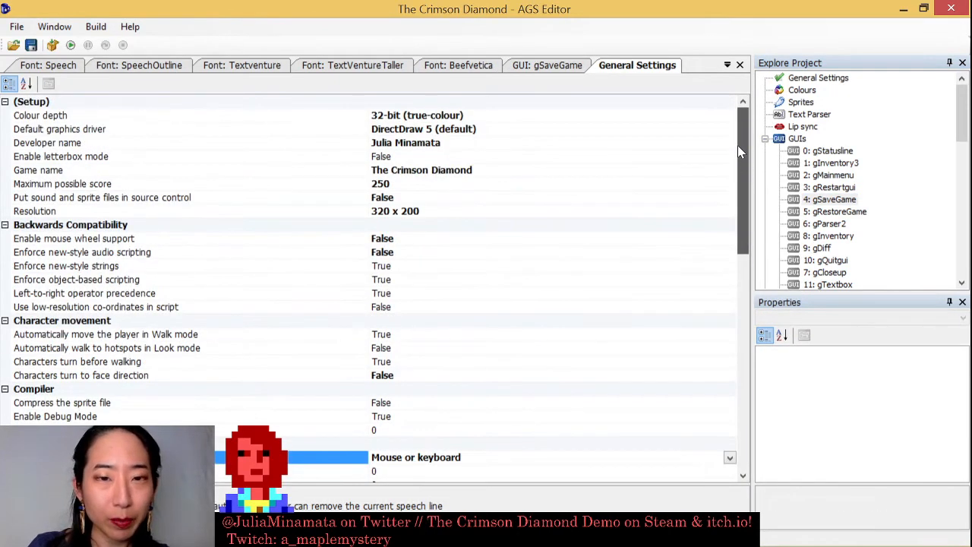
{"action": "scroll", "coordinate": [709, 281], "scroll_direction": "down", "scroll_amount": 10}
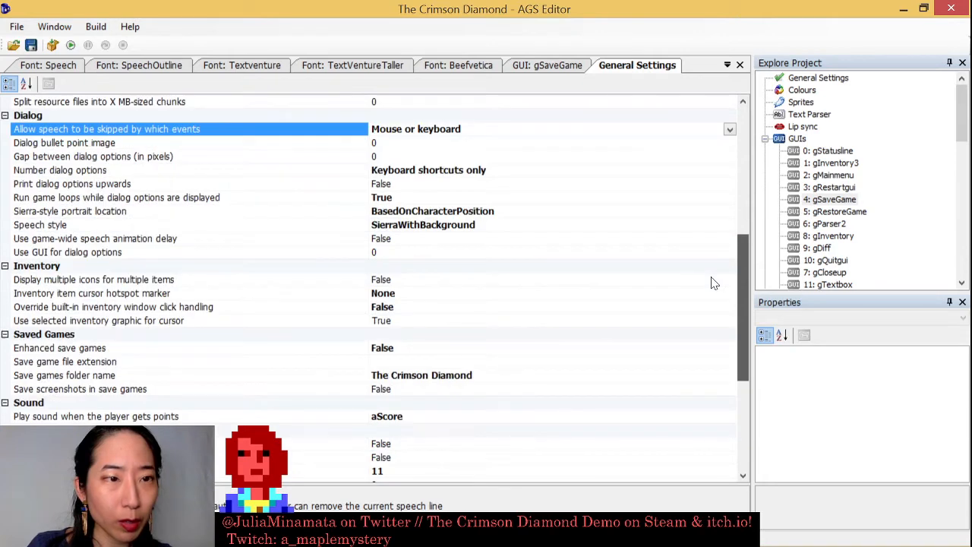
{"action": "scroll", "coordinate": [716, 319], "scroll_direction": "down", "scroll_amount": 1}
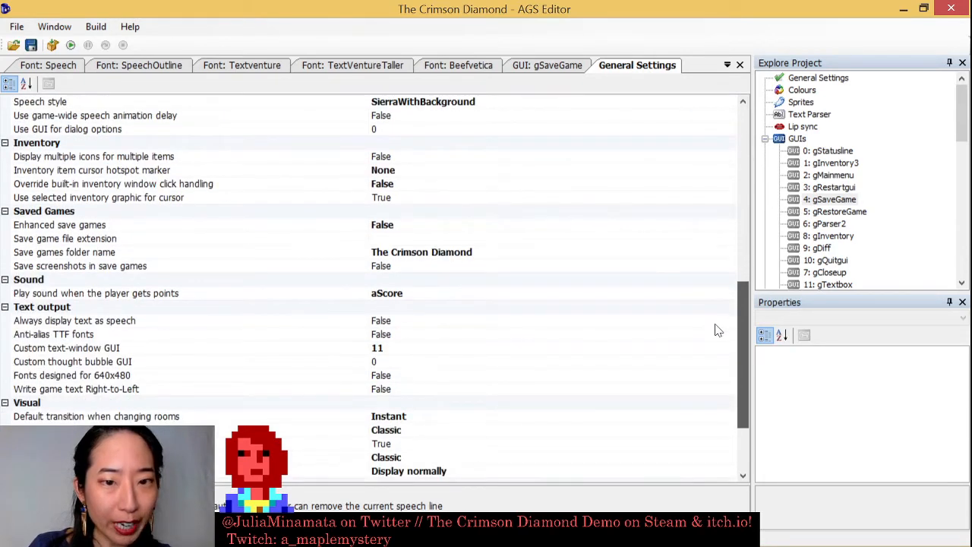
{"action": "scroll", "coordinate": [717, 330], "scroll_direction": "down", "scroll_amount": 2}
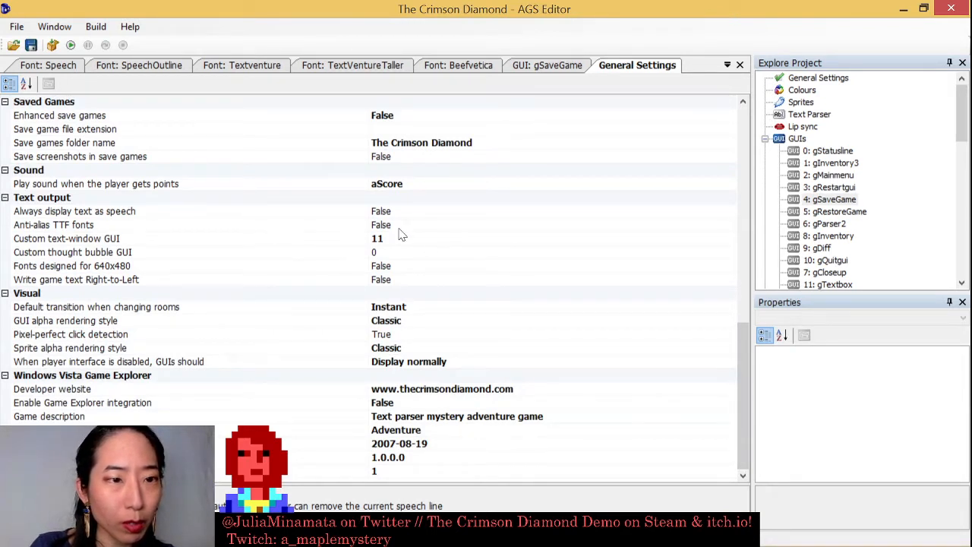
{"action": "left_click", "coordinate": [377, 238]}
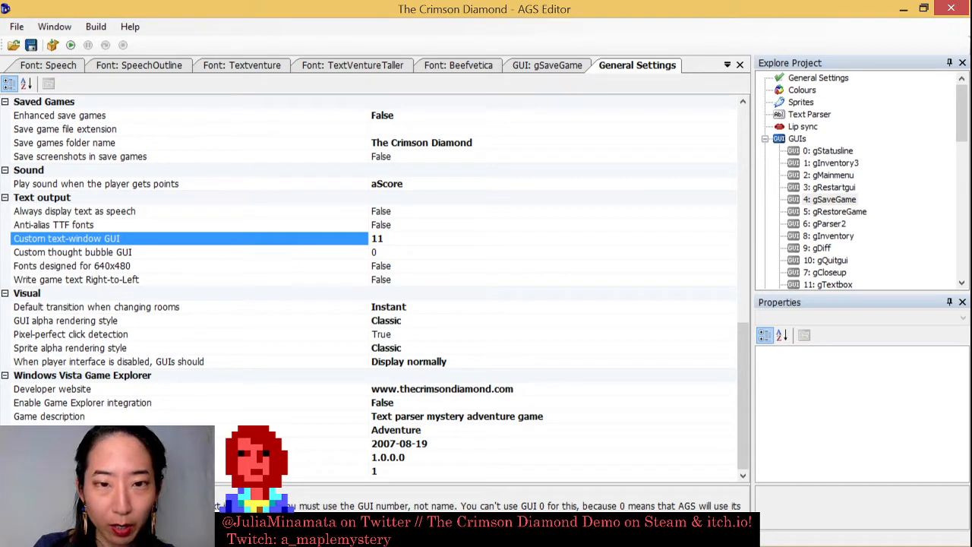
{"action": "mouse_move", "coordinate": [964, 114]}
{"action": "left_mouse_down"}
{"action": "mouse_move", "coordinate": [964, 148]}
{"action": "mouse_move", "coordinate": [966, 114]}
{"action": "left_mouse_up"}
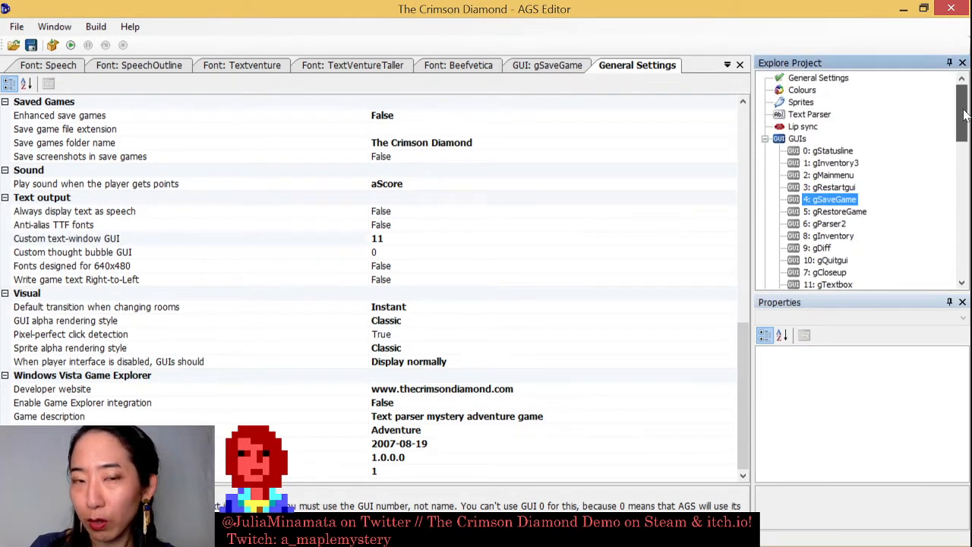
{"action": "left_click_drag", "start_coordinate": [740, 375], "coordinate": [644, 170]}
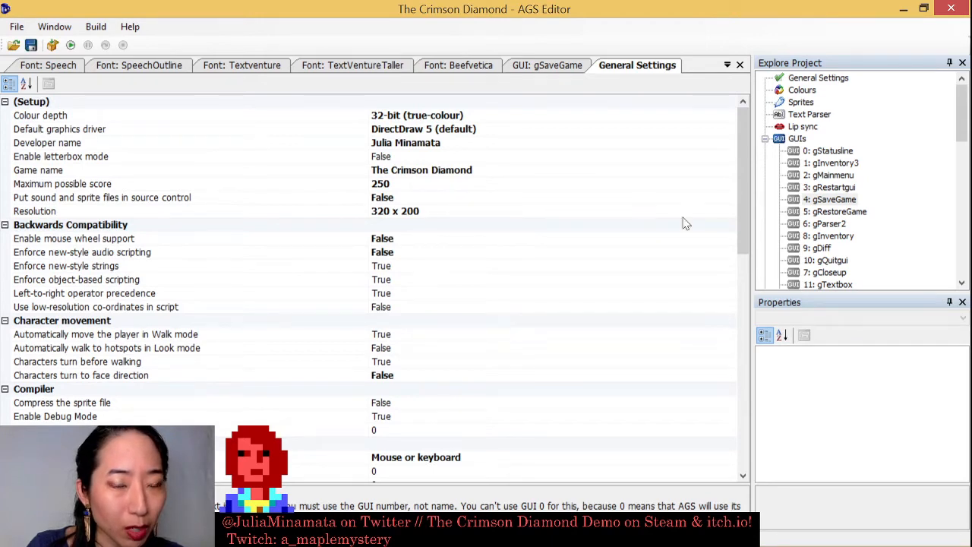
{"action": "left_click_drag", "start_coordinate": [740, 206], "coordinate": [738, 251]}
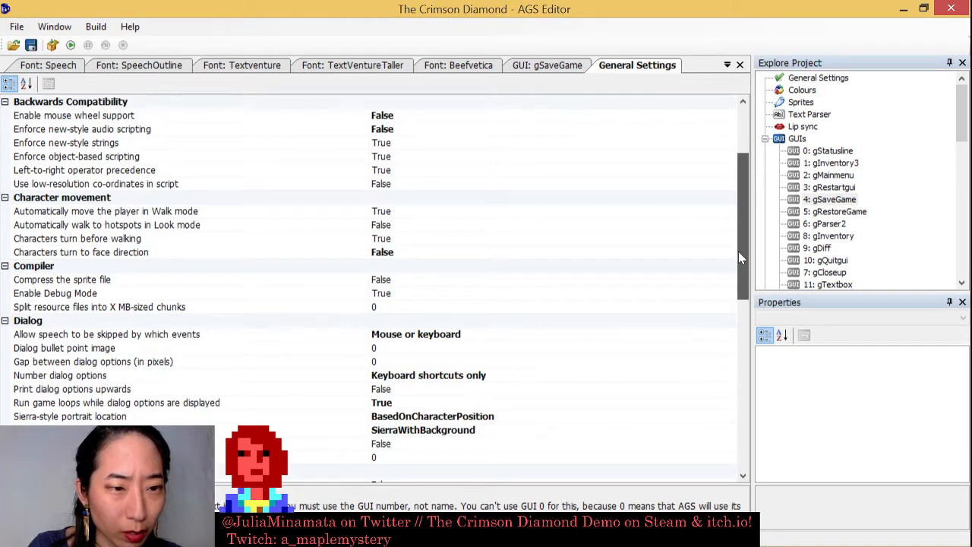
{"action": "left_click_drag", "start_coordinate": [738, 251], "coordinate": [723, 448]}
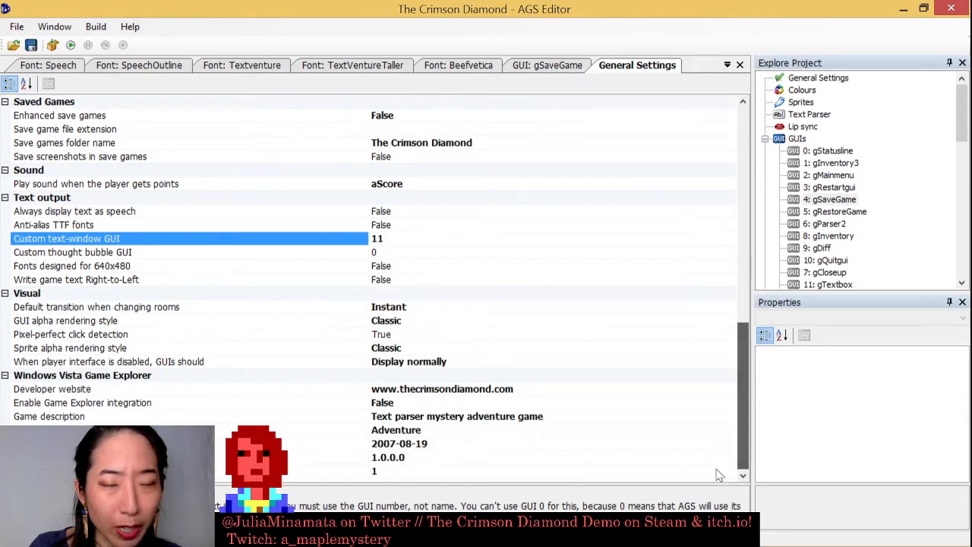
- Open the gTextbox GUI and examine its elements and the text window's own properties
{"action": "double_click", "coordinate": [852, 285]}
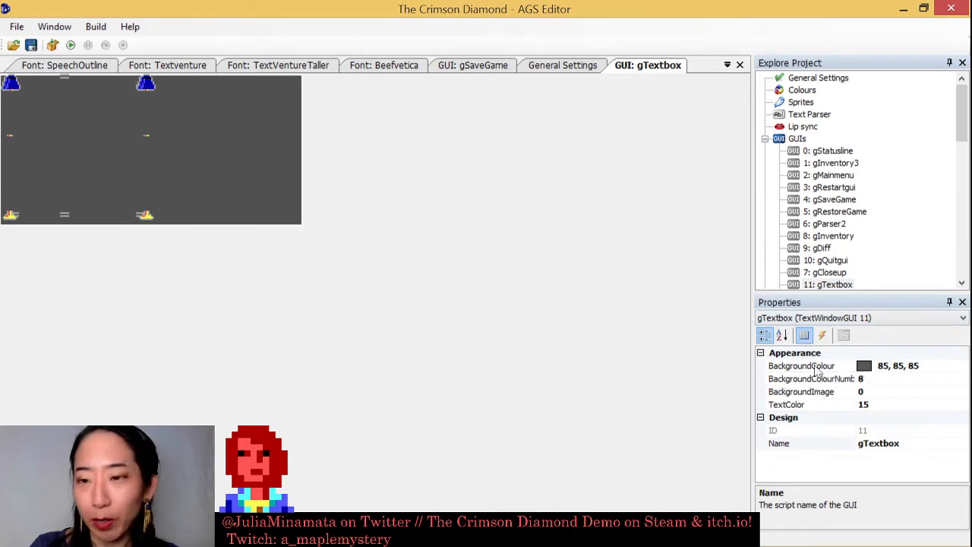
{"action": "left_click", "coordinate": [820, 319]}
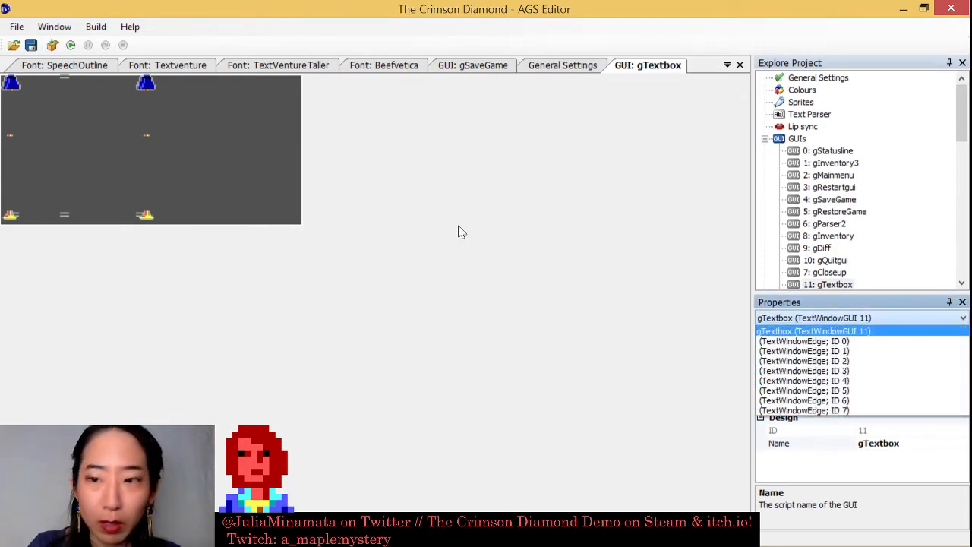
{"action": "left_click", "coordinate": [826, 334]}
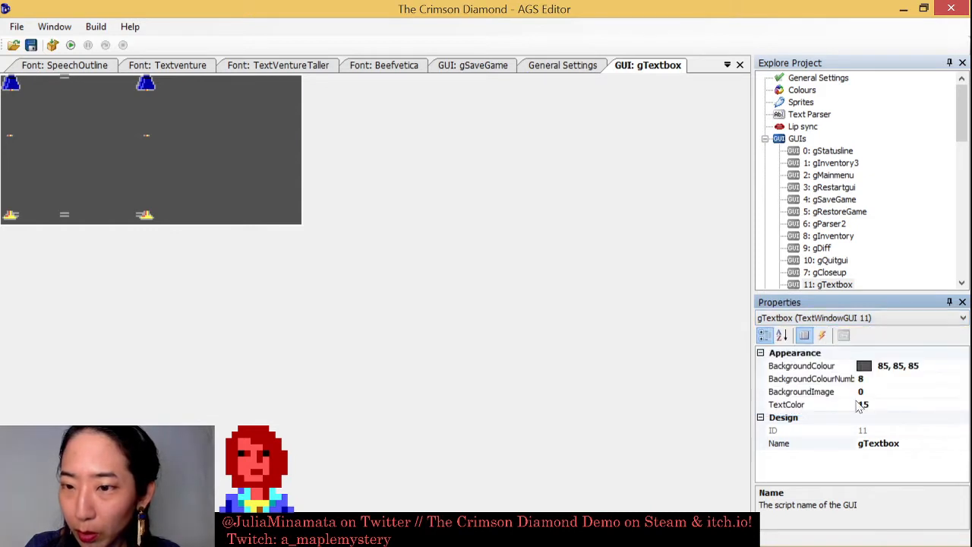
- Examine the gTextbox text window's own properties and those of its top corner edge element for a font setting
{"action": "key", "text": "Down"}
{"action": "key", "text": "Down"}
{"action": "key", "text": "Up"}
{"action": "key", "text": "Up"}
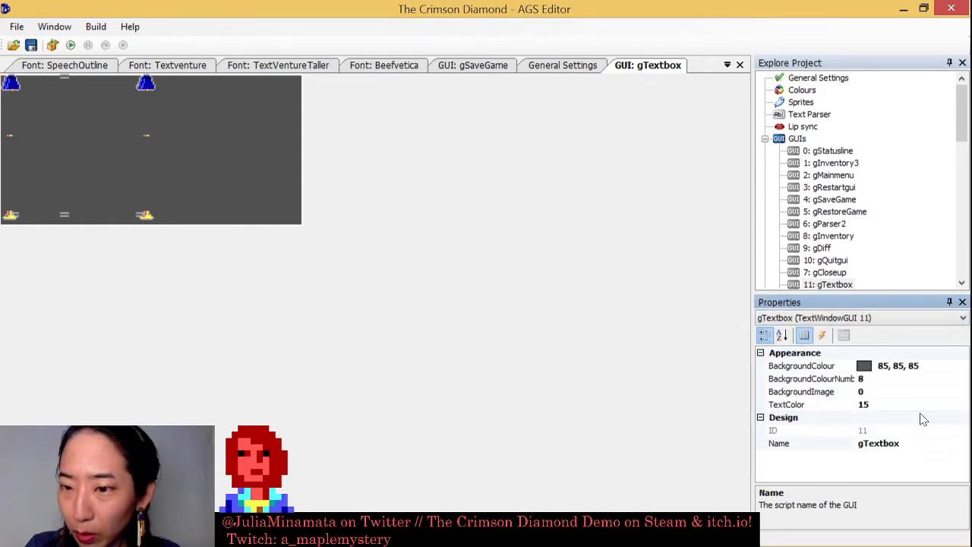
{"action": "key", "text": "Down"}
{"action": "scroll", "coordinate": [968, 410], "scroll_direction": "down", "scroll_amount": 1}
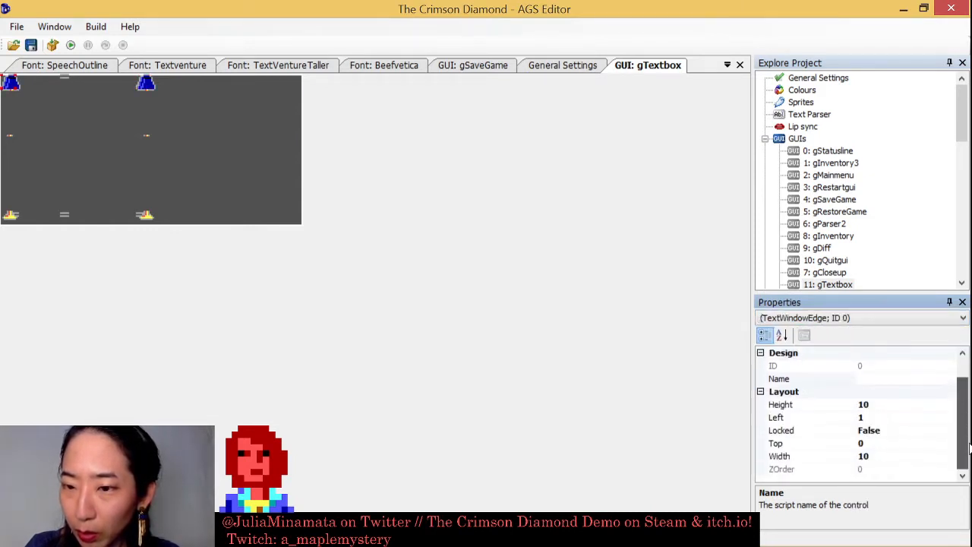
{"action": "scroll", "coordinate": [969, 410], "scroll_direction": "up", "scroll_amount": 1}
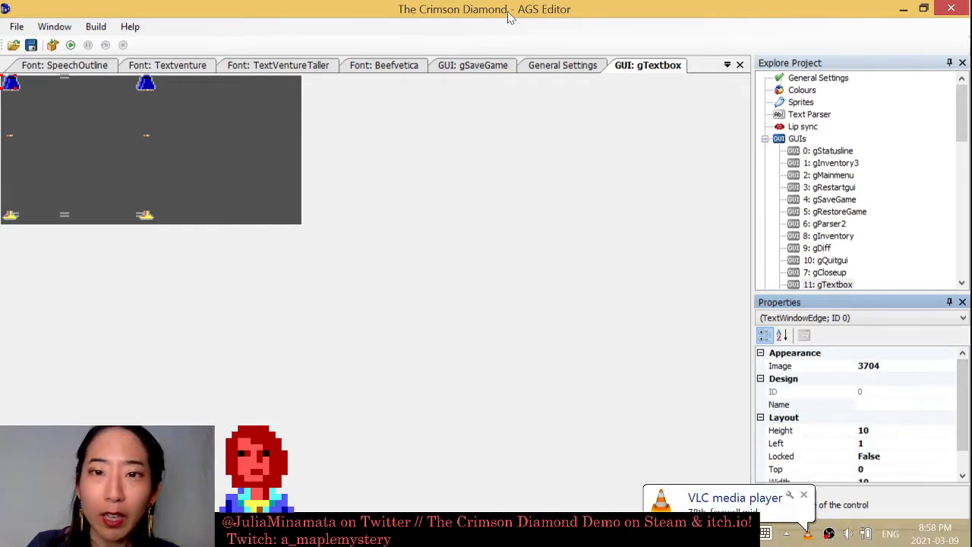
- Check the custom text-window GUI number in General Settings, then reopen the matching gTextbox GUI and examine its properties
{"action": "left_click", "coordinate": [558, 66]}
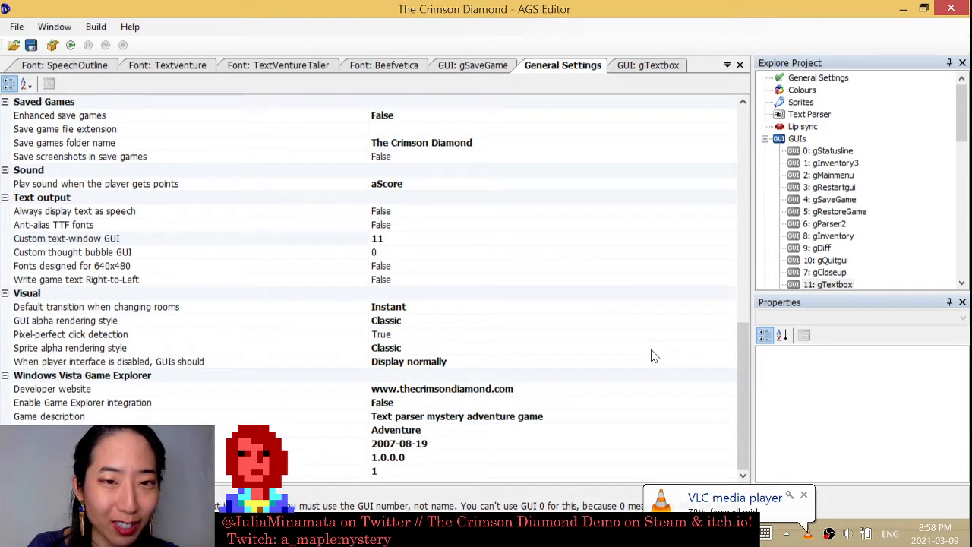
{"action": "left_click", "coordinate": [397, 242]}
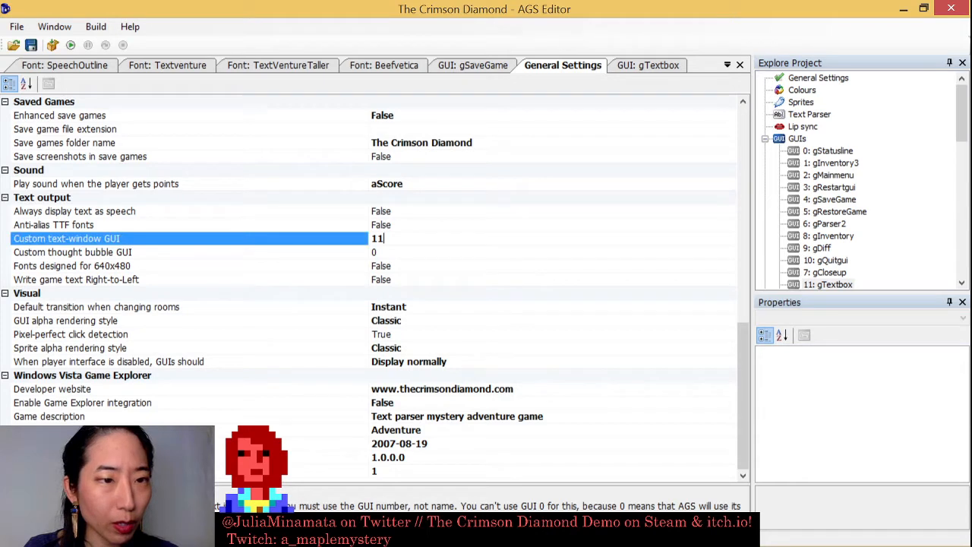
{"action": "scroll", "coordinate": [847, 251], "scroll_direction": "down", "scroll_amount": 2}
{"action": "left_click", "coordinate": [844, 224]}
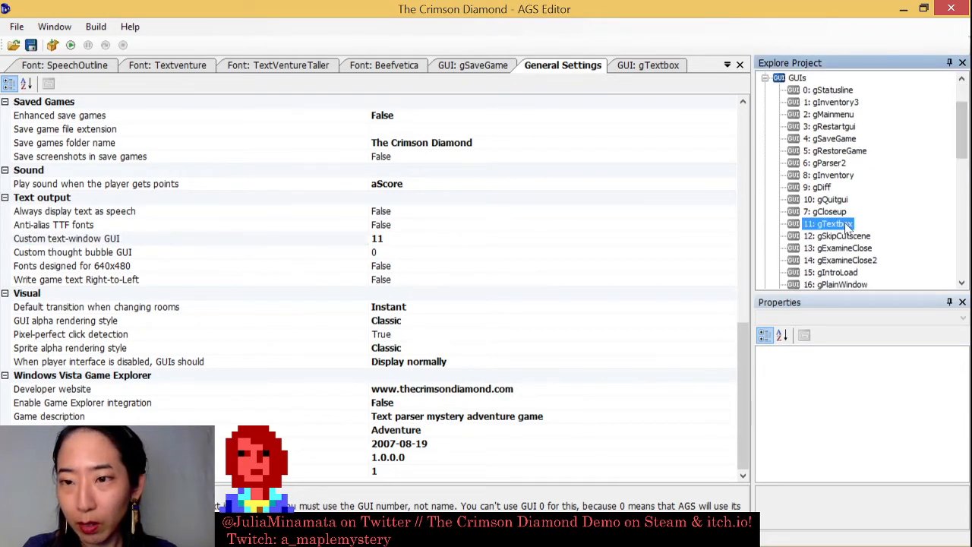
{"action": "double_click", "coordinate": [844, 223]}
{"action": "left_click", "coordinate": [61, 158]}
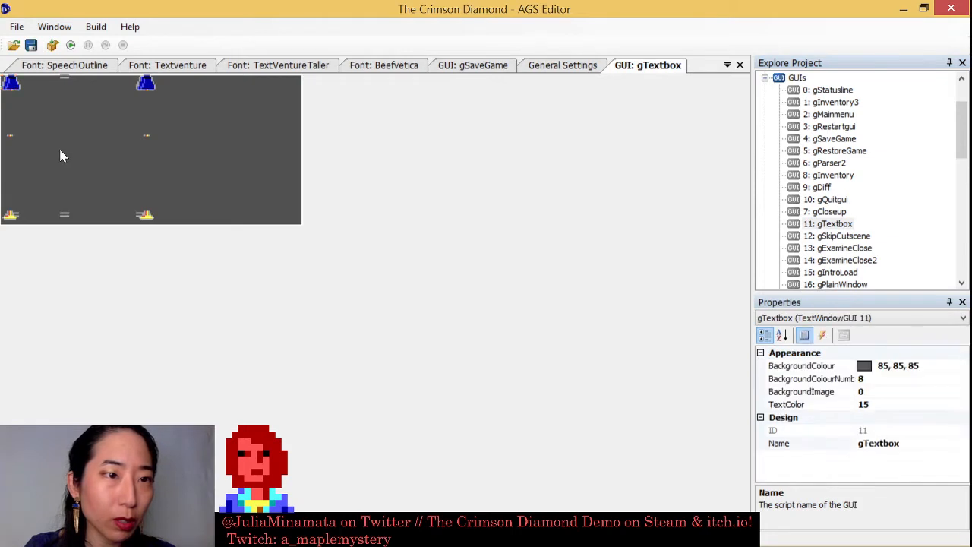
{"action": "left_click", "coordinate": [848, 320]}
{"action": "left_click", "coordinate": [672, 342]}
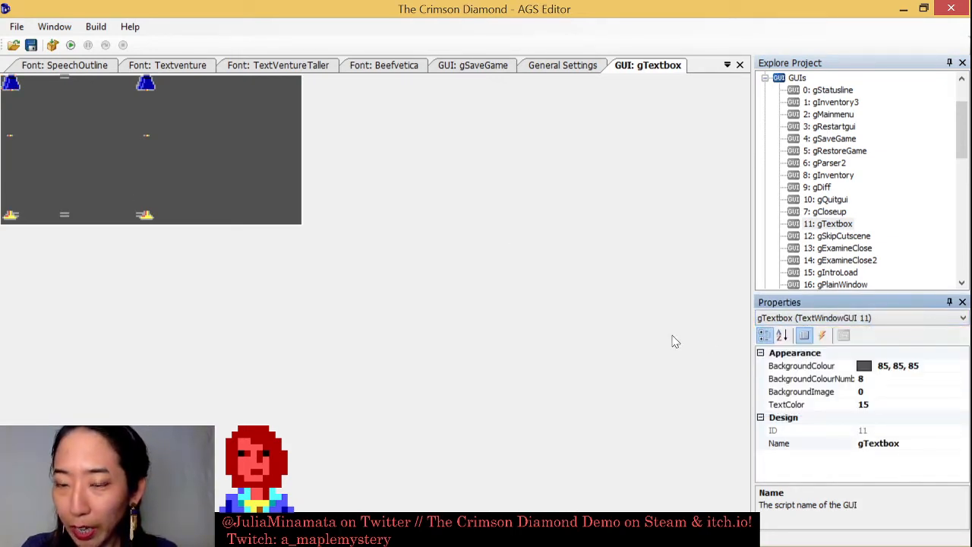
{"action": "left_click", "coordinate": [928, 444]}
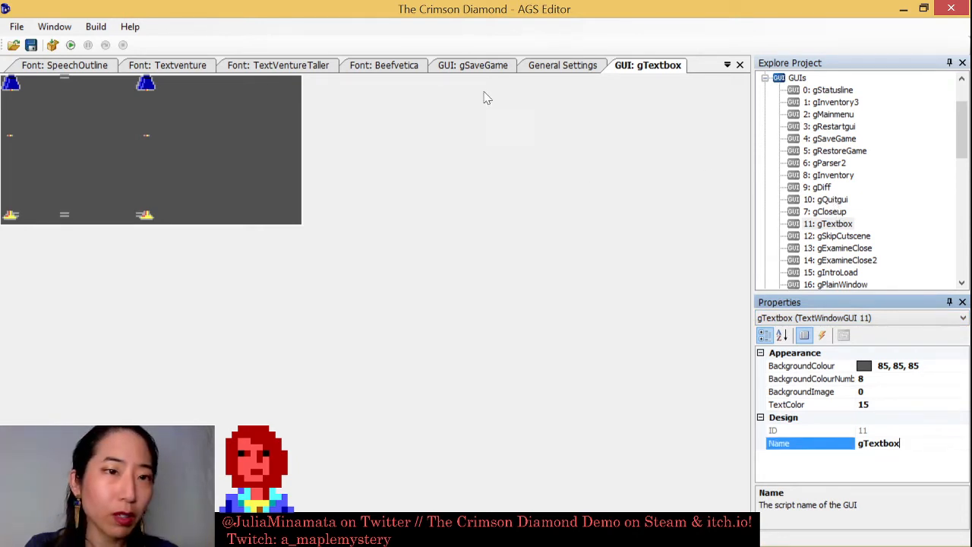
- Look through all of the General Settings, from Setup to Windows Vista Game Explorer, for a text window font option
{"action": "left_click", "coordinate": [564, 67]}
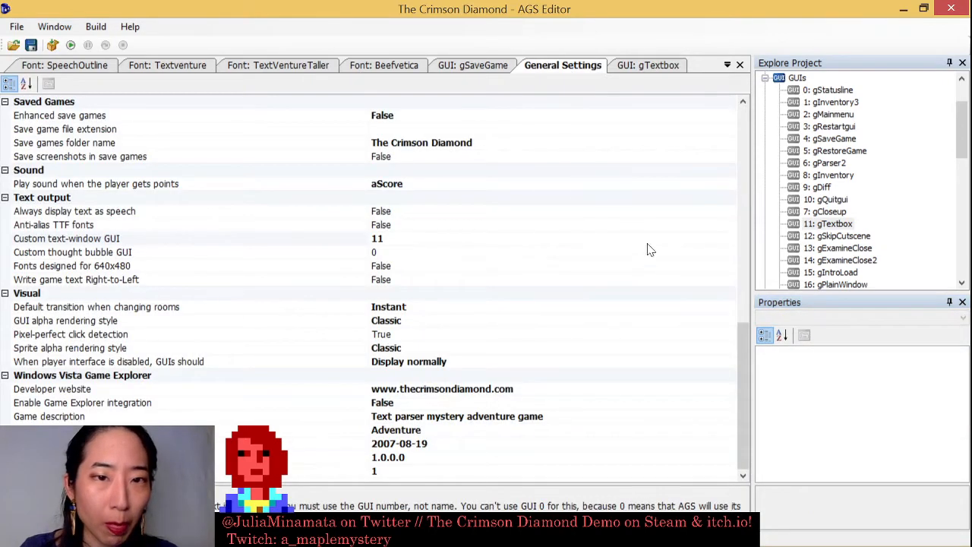
{"action": "scroll", "coordinate": [727, 354], "scroll_direction": "up", "scroll_amount": 15}
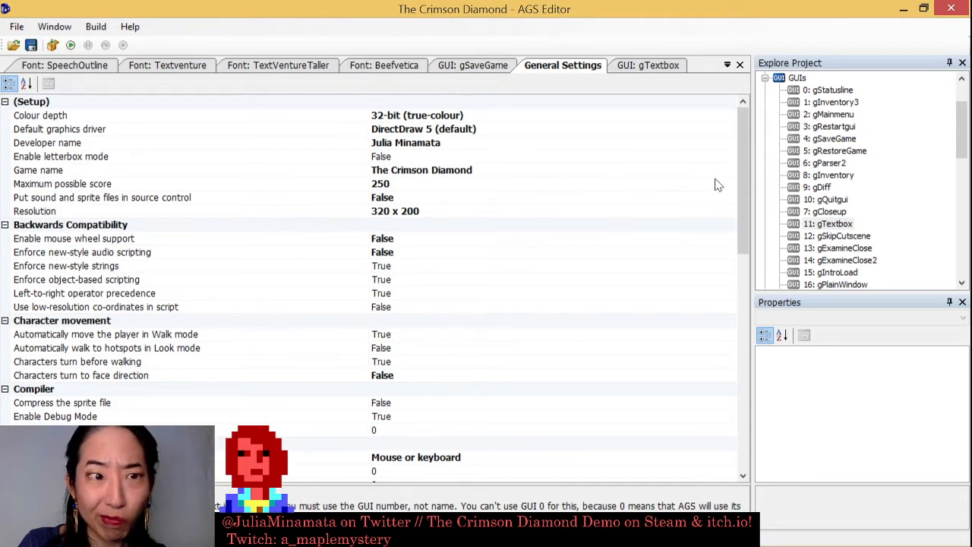
{"action": "left_click_drag", "start_coordinate": [738, 170], "coordinate": [730, 269]}
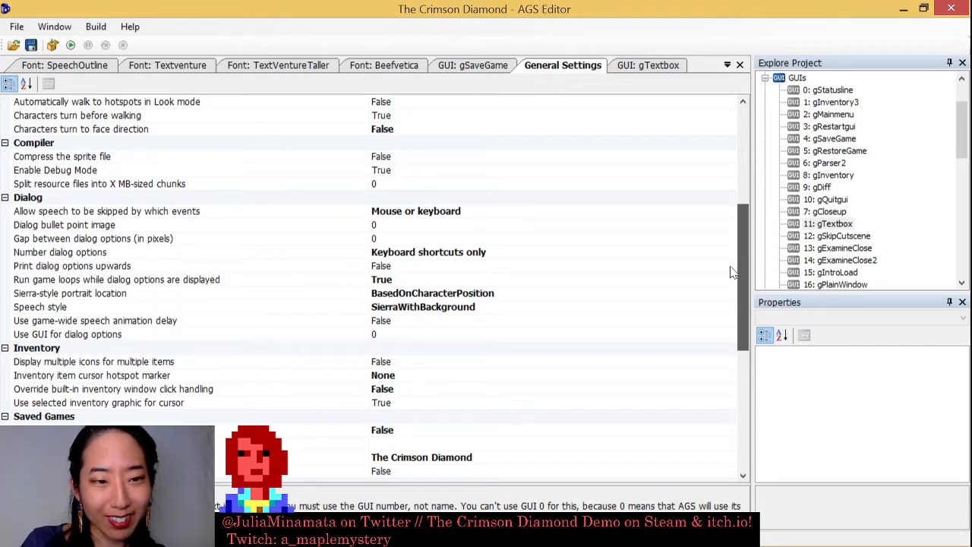
{"action": "scroll", "coordinate": [731, 271], "scroll_direction": "down", "scroll_amount": 2}
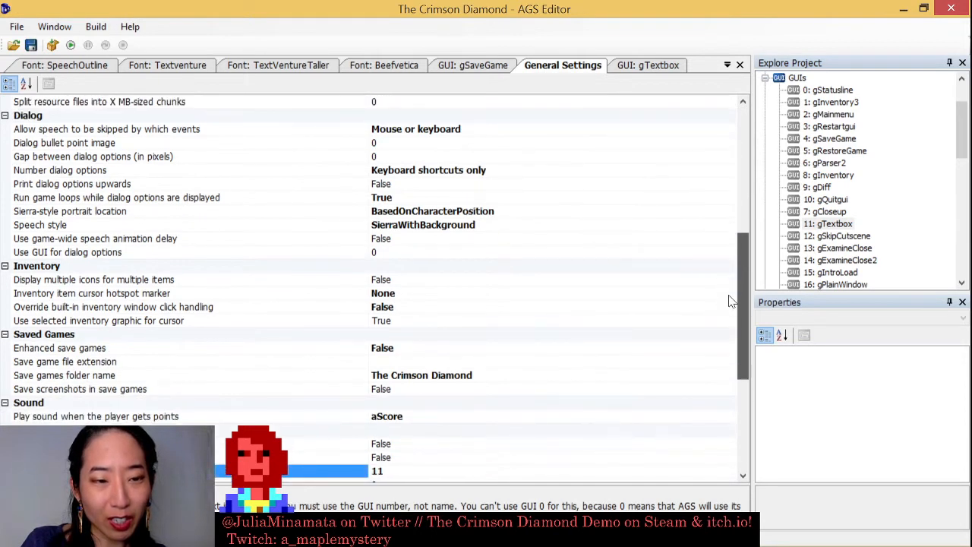
{"action": "left_click_drag", "start_coordinate": [738, 302], "coordinate": [759, 390]}
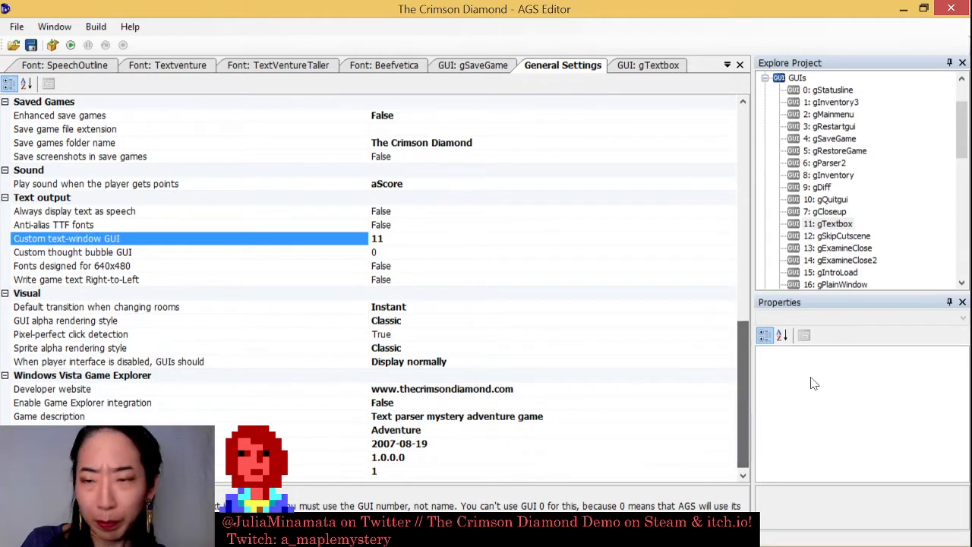
- Collapse the project's GUI list, expand its scripts and open the GlobalScript code
{"action": "left_click_drag", "start_coordinate": [963, 133], "coordinate": [962, 87]}
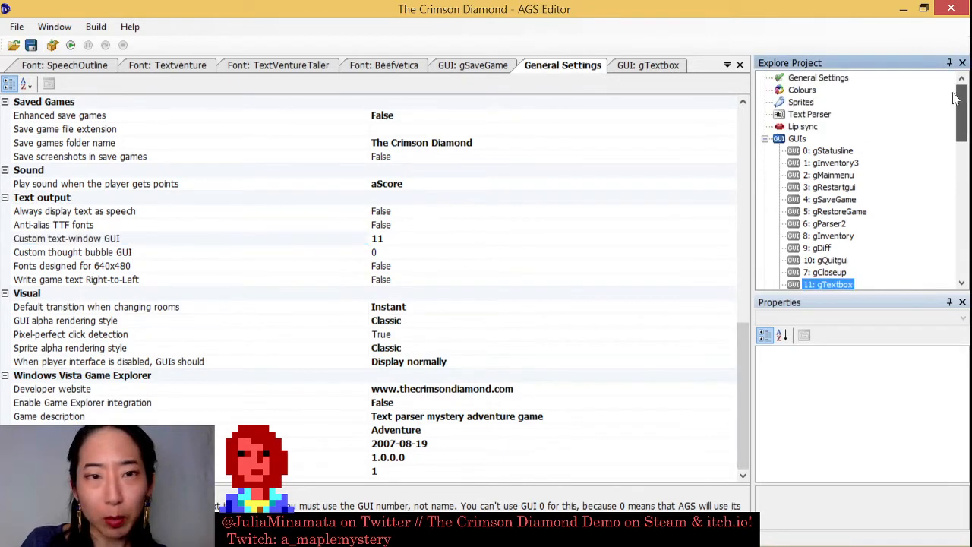
{"action": "left_click", "coordinate": [764, 139]}
{"action": "left_click", "coordinate": [764, 211]}
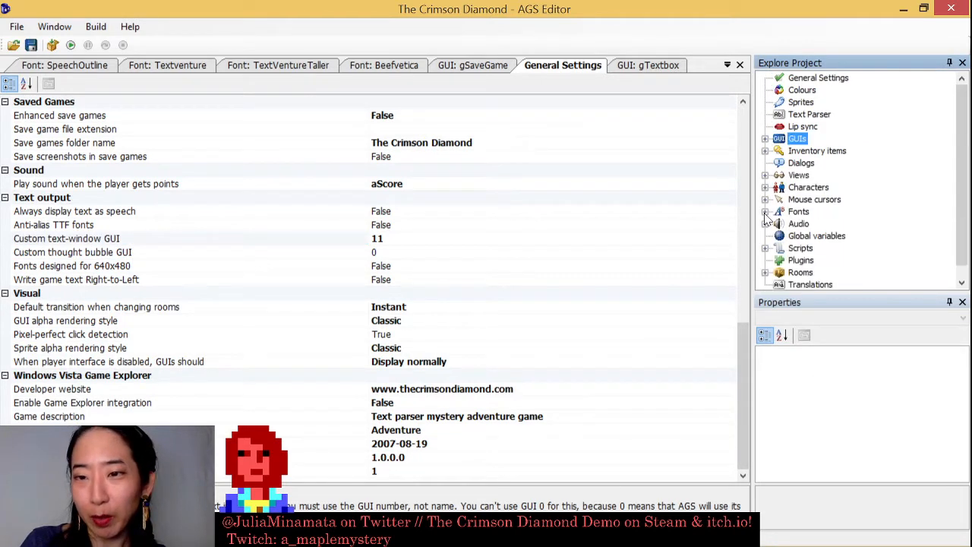
{"action": "double_click", "coordinate": [799, 248]}
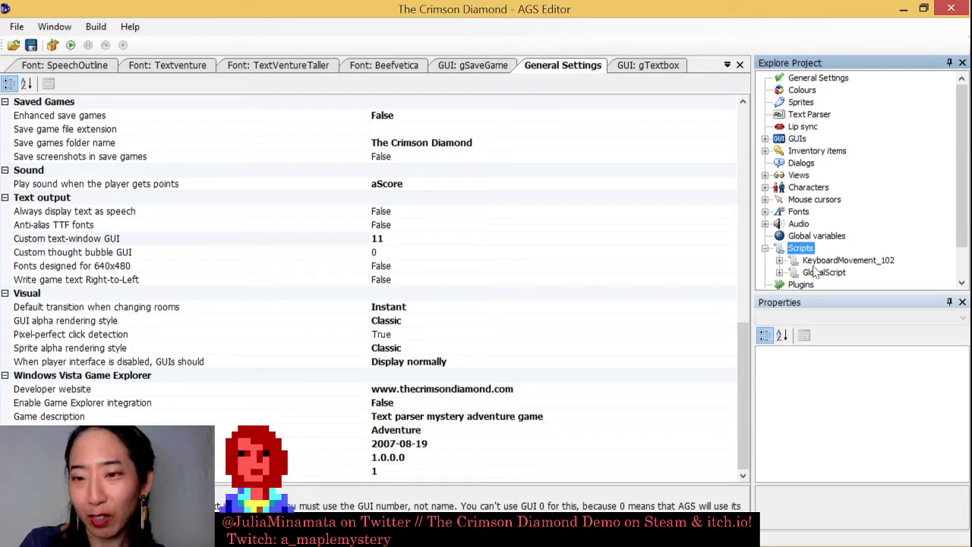
{"action": "double_click", "coordinate": [824, 272]}
{"action": "double_click", "coordinate": [821, 275]}
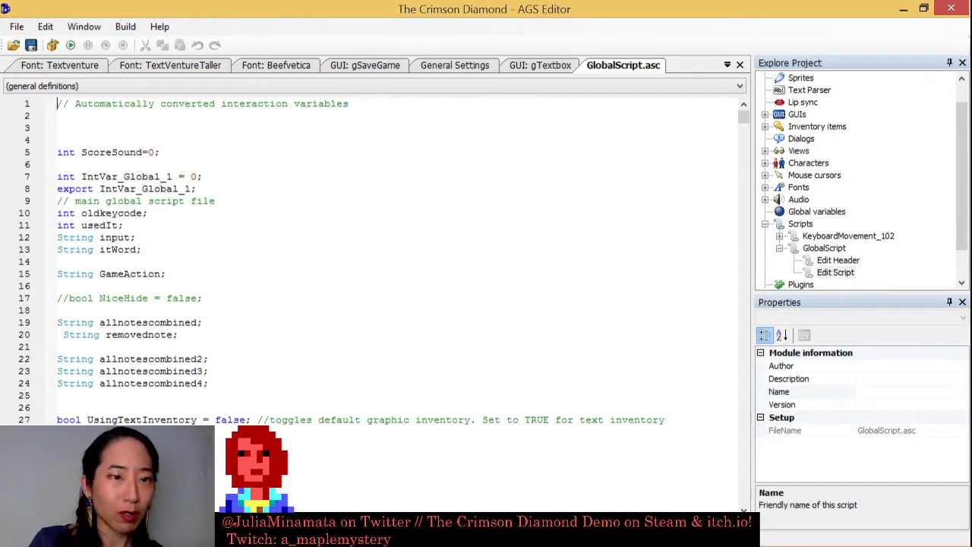
- Search GlobalScript for "gamestart" and read through the GameStart function for a font setting
{"action": "key", "text": "ctrl+f"}
{"action": "type", "text": "gamestar"}
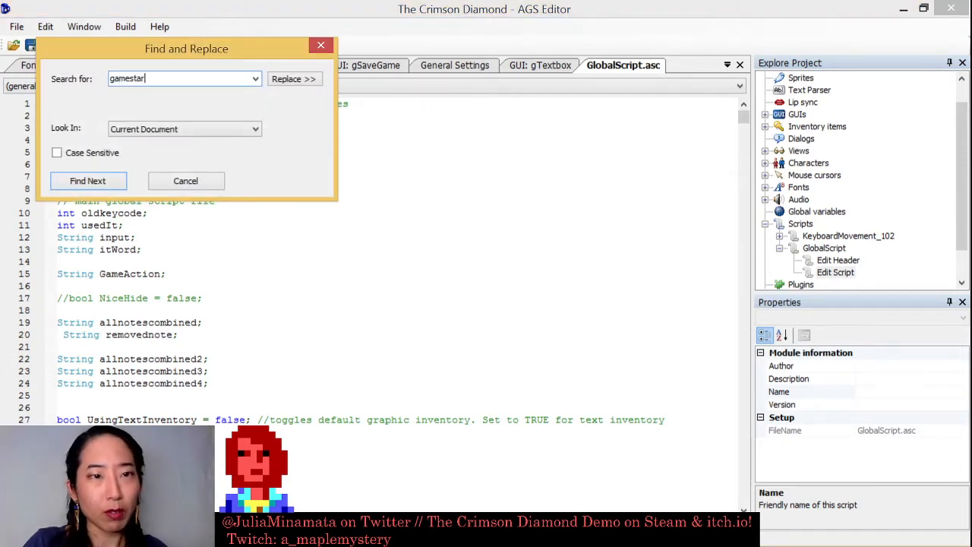
{"action": "type", "text": "t"}
{"action": "key", "text": "Return"}
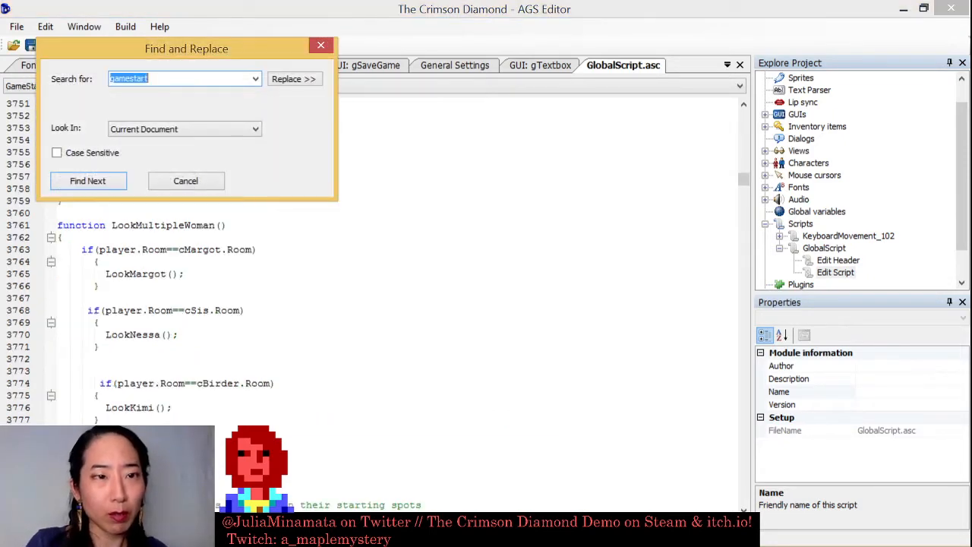
{"action": "left_click", "coordinate": [320, 46]}
{"action": "scroll", "coordinate": [372, 258], "scroll_direction": "down", "scroll_amount": 5}
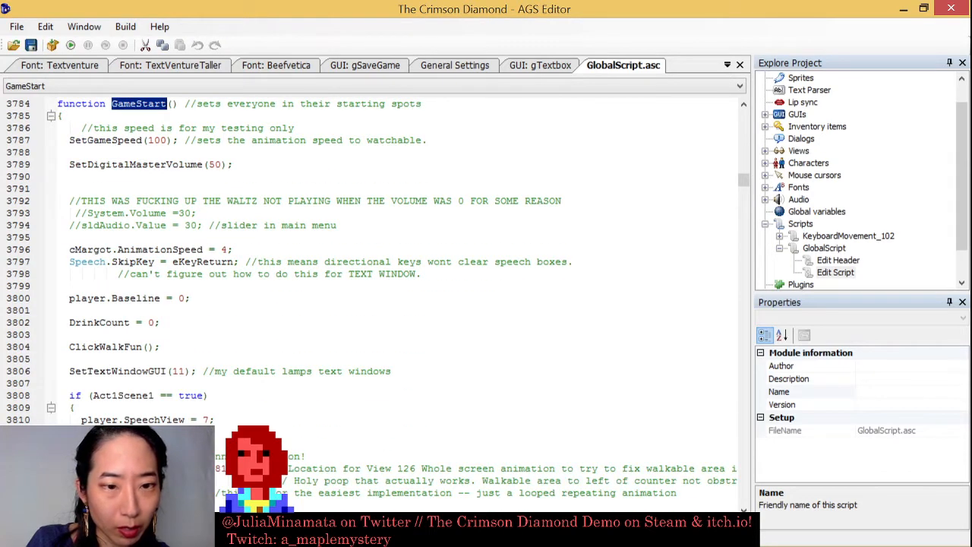
{"action": "scroll", "coordinate": [372, 258], "scroll_direction": "down", "scroll_amount": 12}
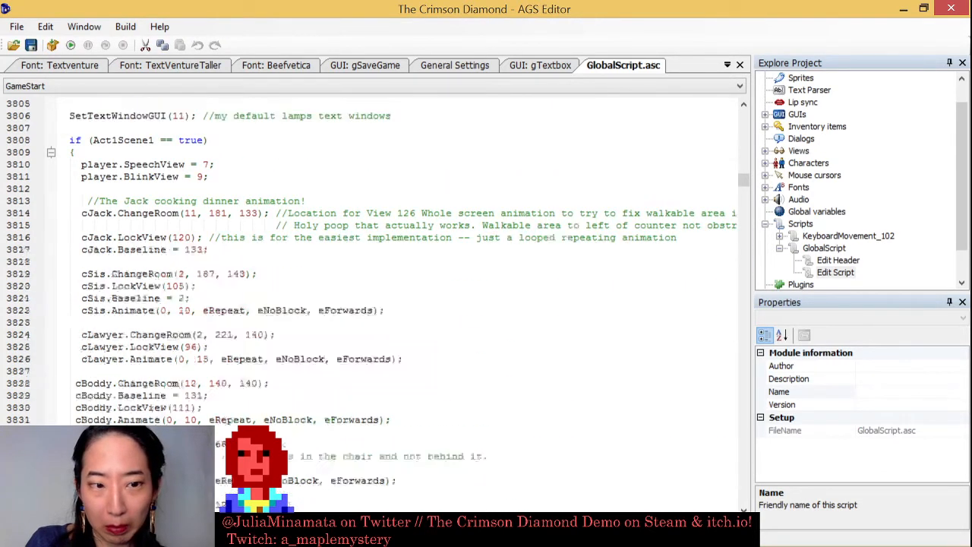
{"action": "scroll", "coordinate": [372, 258], "scroll_direction": "up", "scroll_amount": 11}
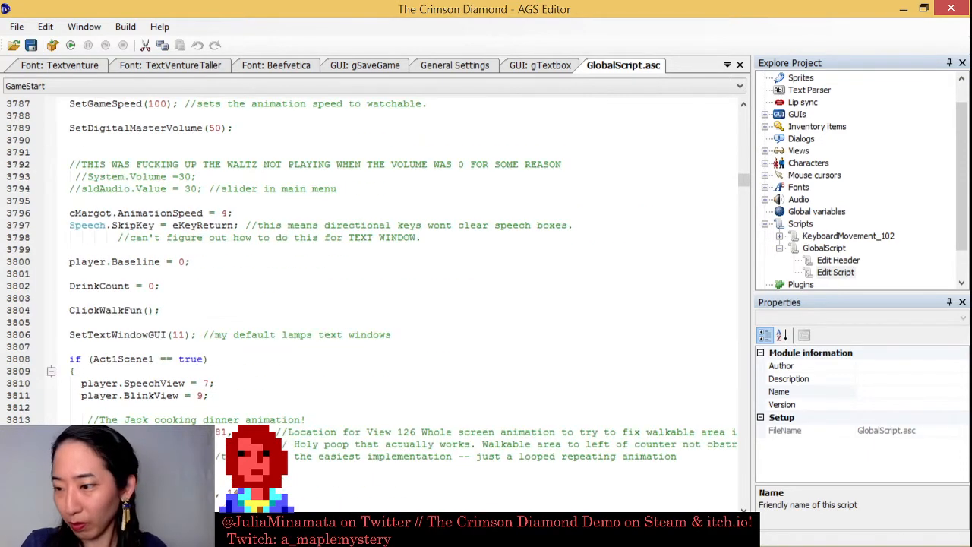
- Search GlobalScript for "game_start" and read through the game_start function for a font setting
{"action": "key", "text": "ctrl+f"}
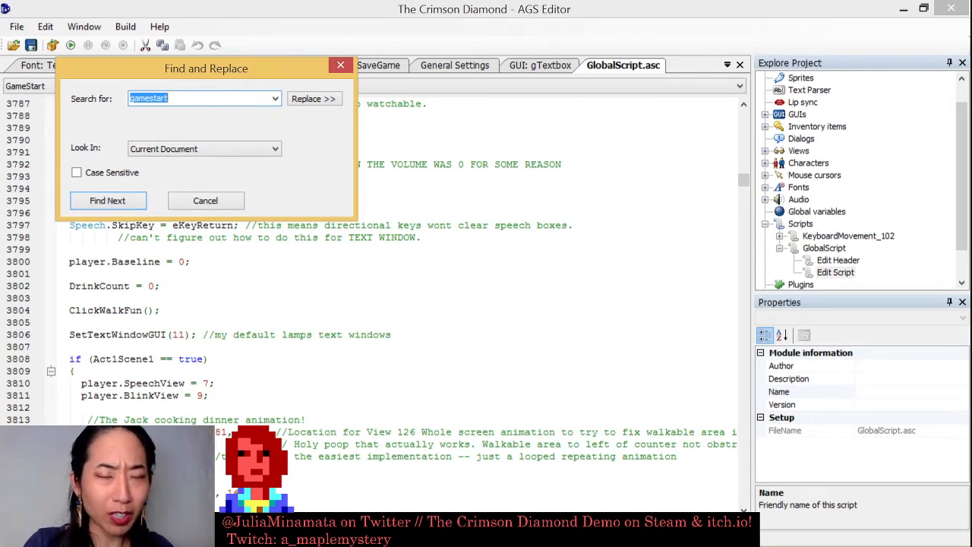
{"action": "type", "text": "ga"}
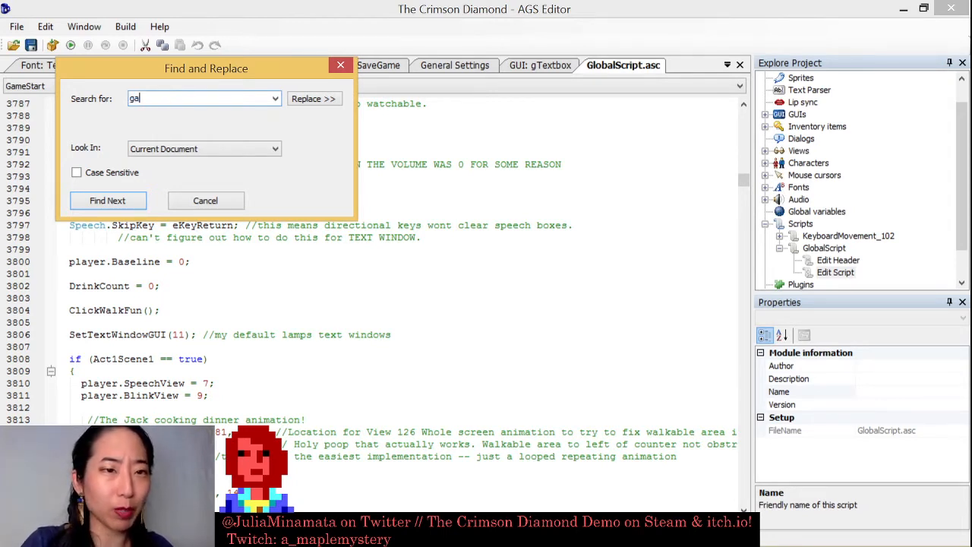
{"action": "type", "text": "me_start"}
{"action": "key", "text": "Return"}
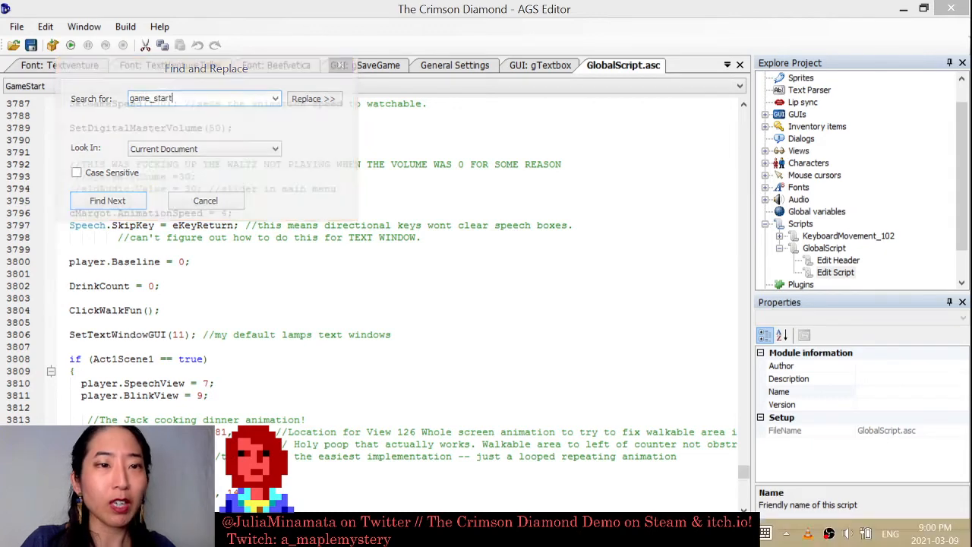
{"action": "left_click", "coordinate": [135, 199]}
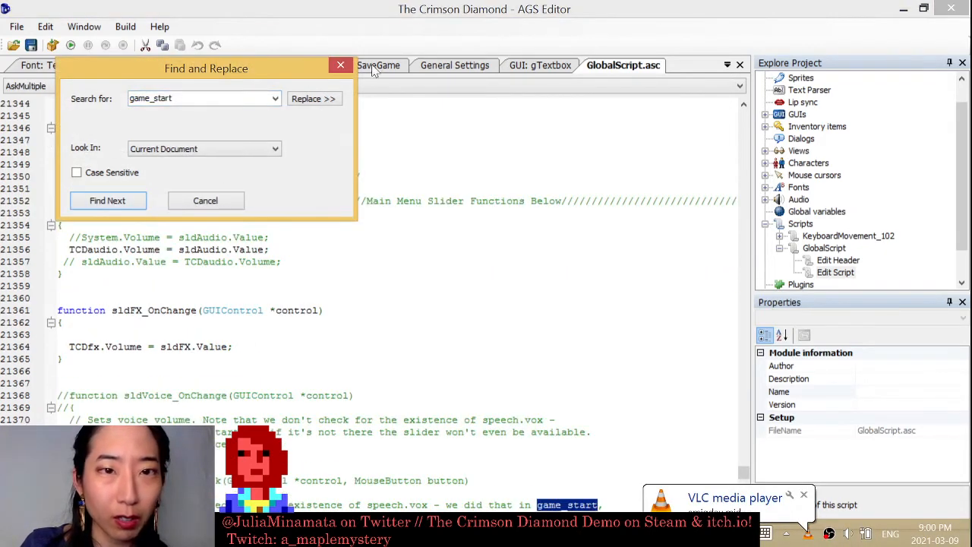
{"action": "left_click", "coordinate": [99, 202]}
{"action": "left_click", "coordinate": [107, 200]}
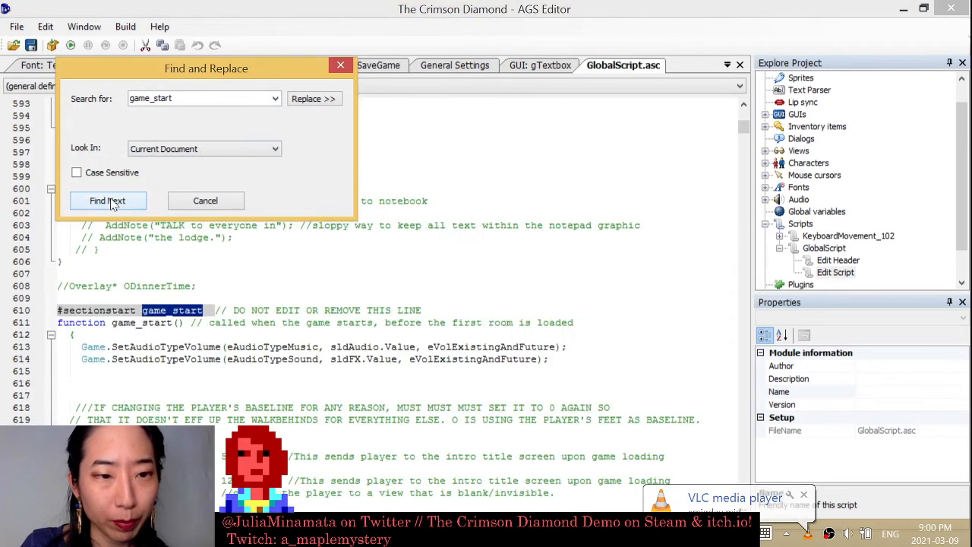
{"action": "left_click", "coordinate": [341, 64]}
{"action": "scroll", "coordinate": [377, 294], "scroll_direction": "down", "scroll_amount": 7}
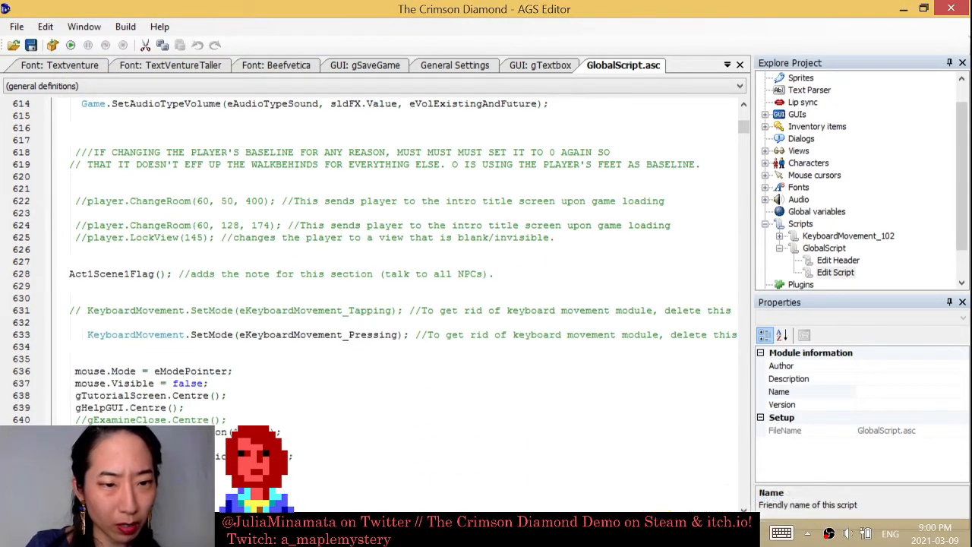
{"action": "scroll", "coordinate": [372, 259], "scroll_direction": "down", "scroll_amount": 2}
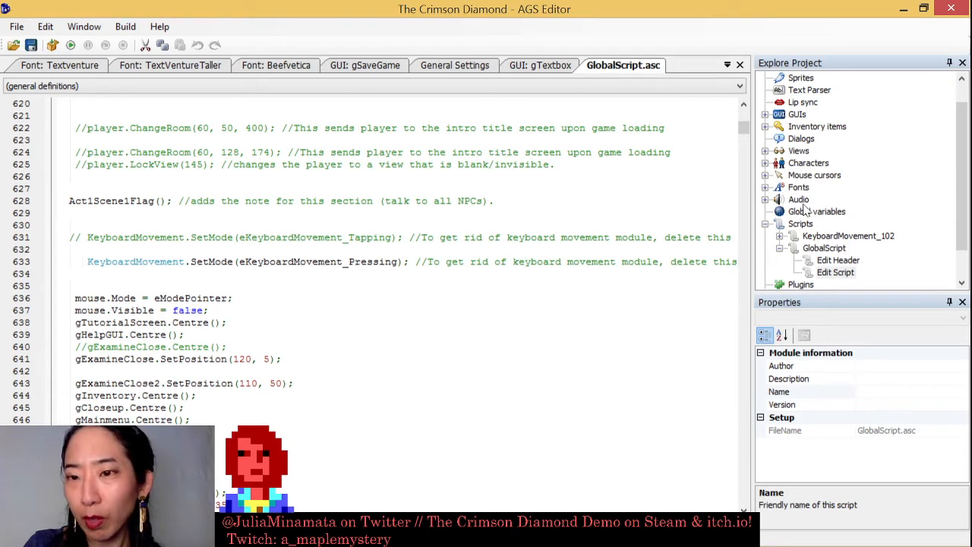
- Open the Beefvetica font from the project's fonts and check its ID number
{"action": "left_click_drag", "start_coordinate": [963, 165], "coordinate": [962, 144]}
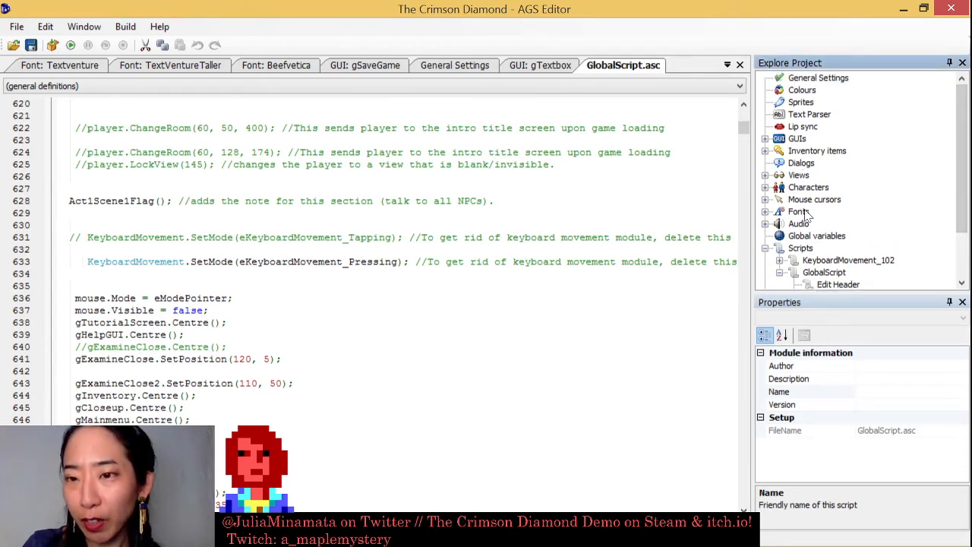
{"action": "double_click", "coordinate": [797, 212]}
{"action": "double_click", "coordinate": [835, 272]}
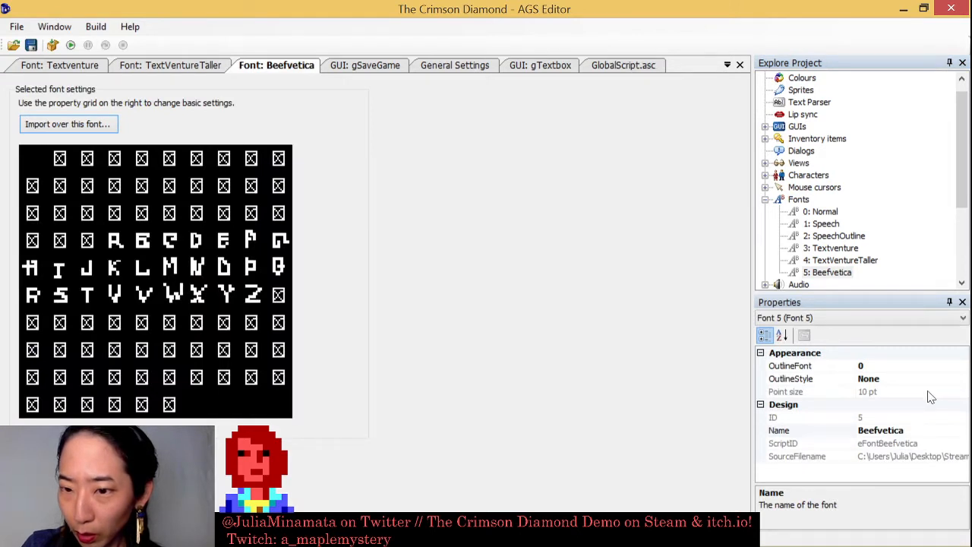
{"action": "left_click", "coordinate": [908, 417]}
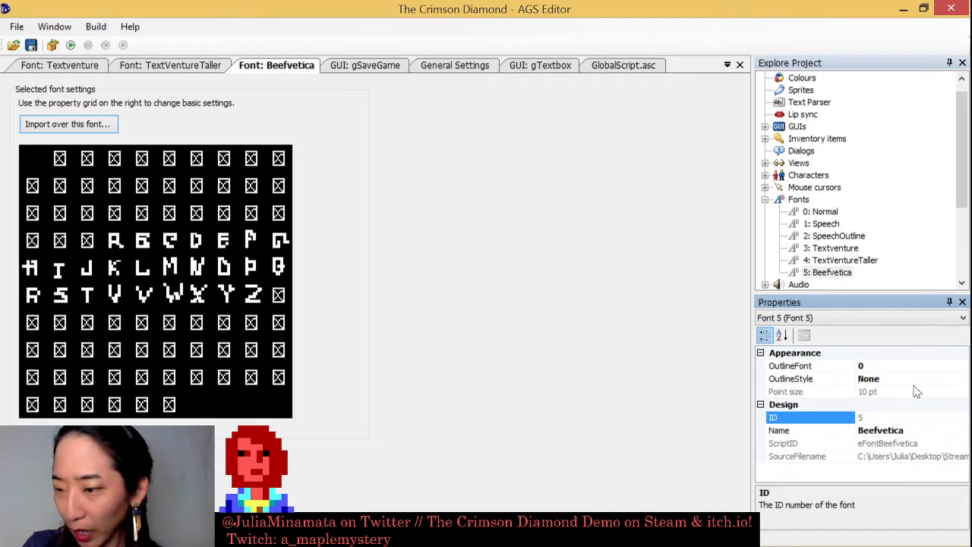
- Search GlobalScript for "game.normalfont" and find the line in game_start that sets the normal font
{"action": "left_click", "coordinate": [612, 68]}
{"action": "key", "text": "ctrl+f"}
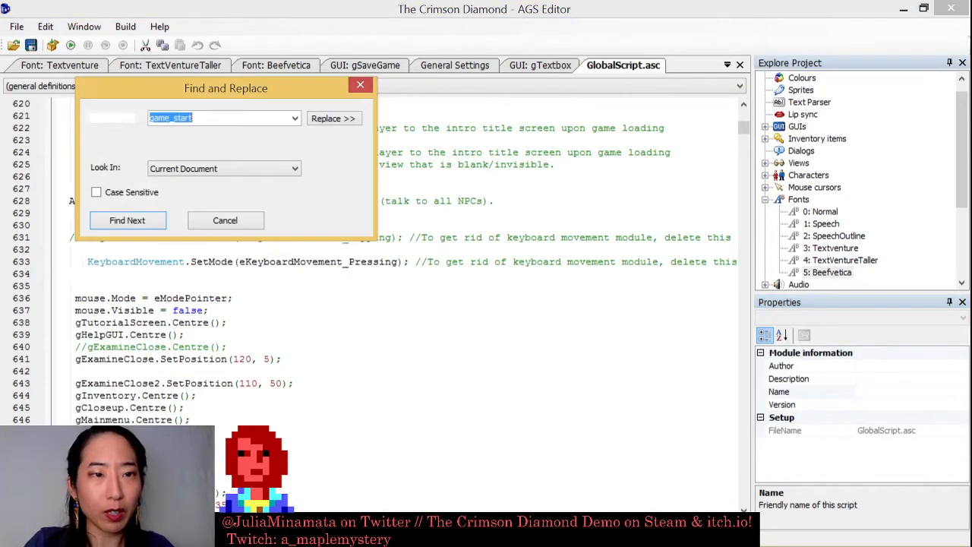
{"action": "type", "text": "game.normalf"}
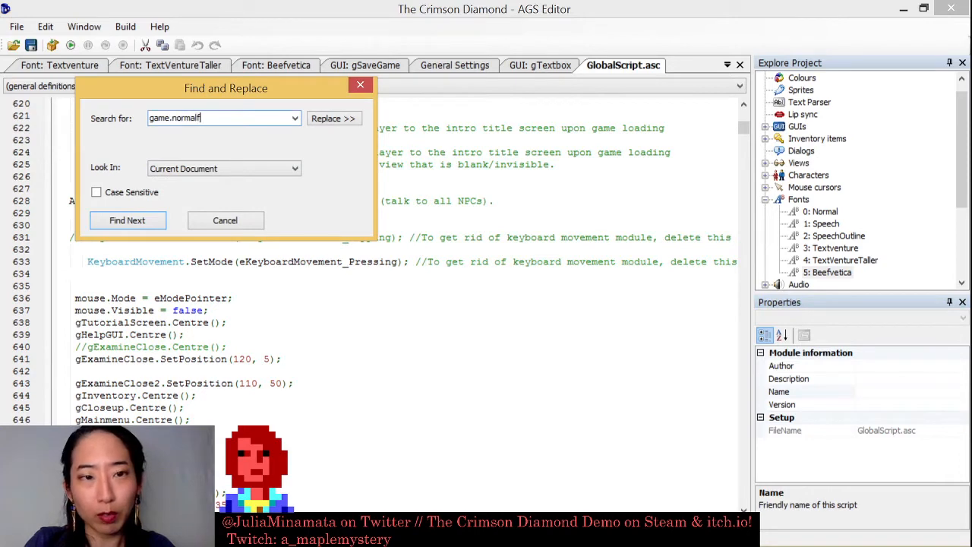
{"action": "type", "text": "ont"}
{"action": "key", "text": "Return"}
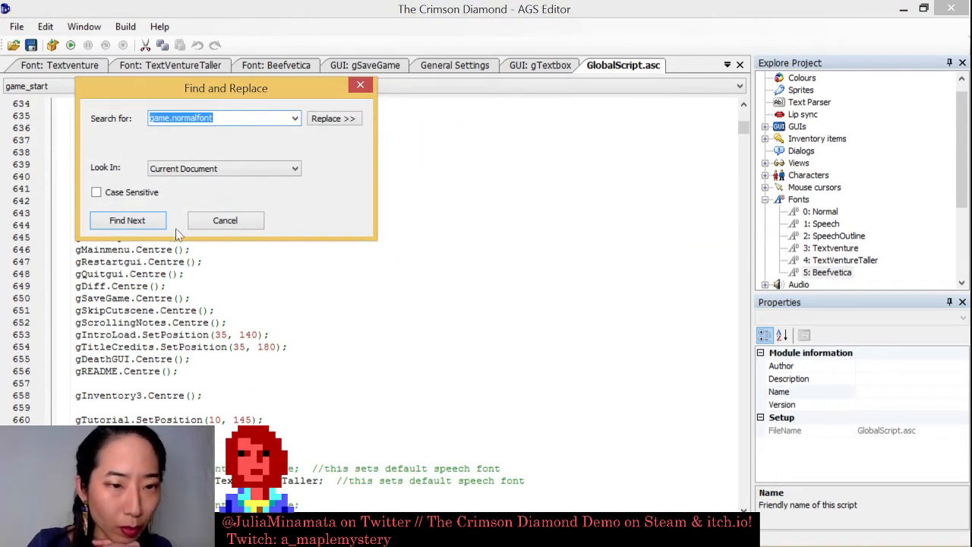
{"action": "left_click", "coordinate": [133, 220]}
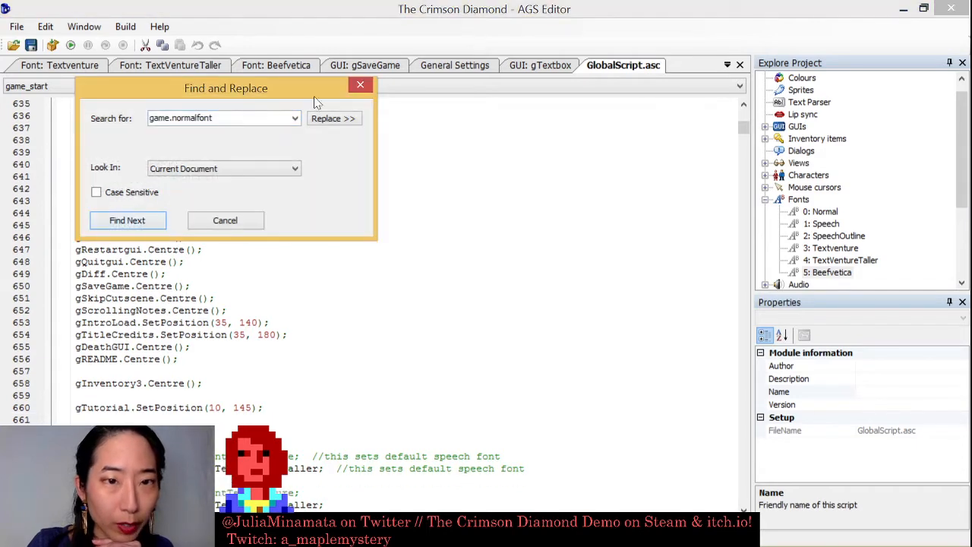
{"action": "left_click", "coordinate": [360, 85]}
{"action": "scroll", "coordinate": [380, 266], "scroll_direction": "down", "scroll_amount": 3}
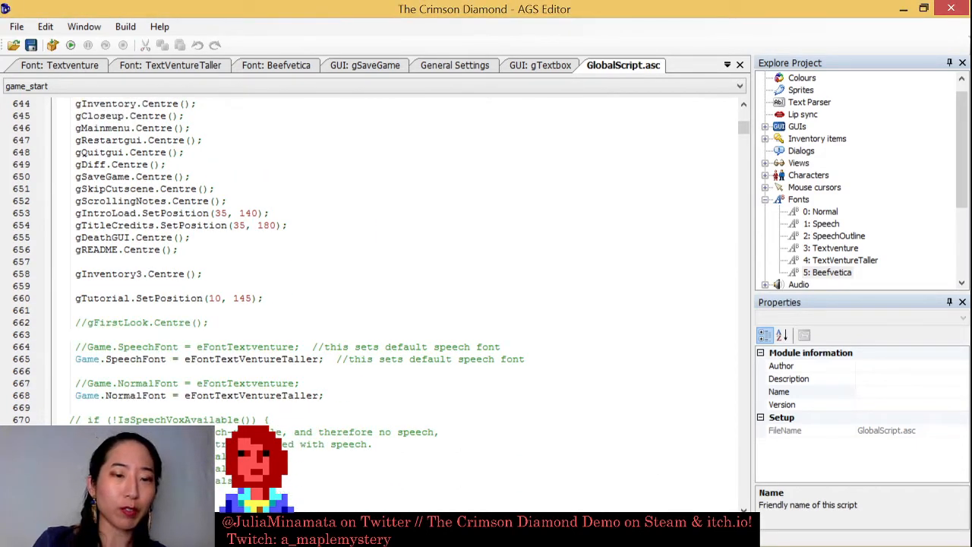
{"action": "scroll", "coordinate": [380, 259], "scroll_direction": "down", "scroll_amount": 2}
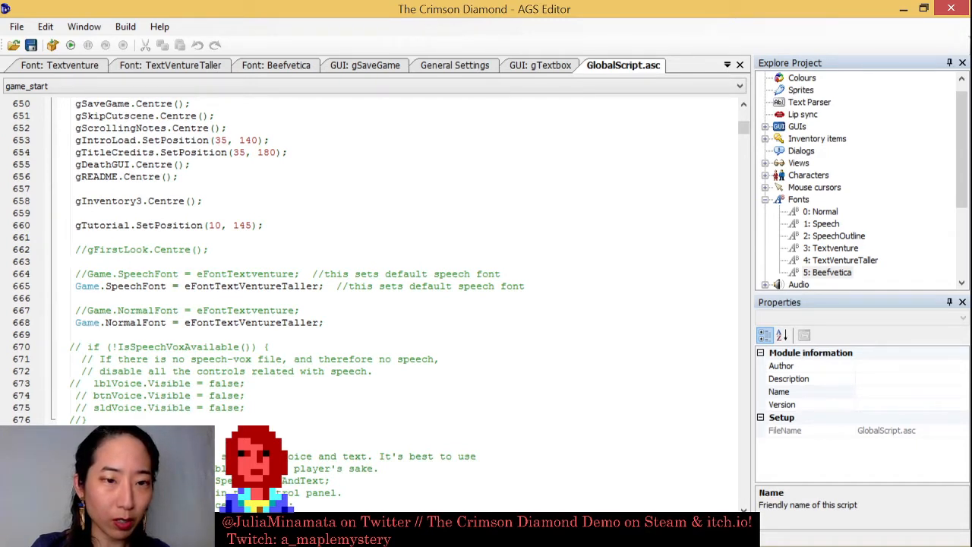
- Duplicate the Game.NormalFont = eFontTextVentureTaller line below itself and comment out the original line
{"action": "key", "text": "shift+Down"}
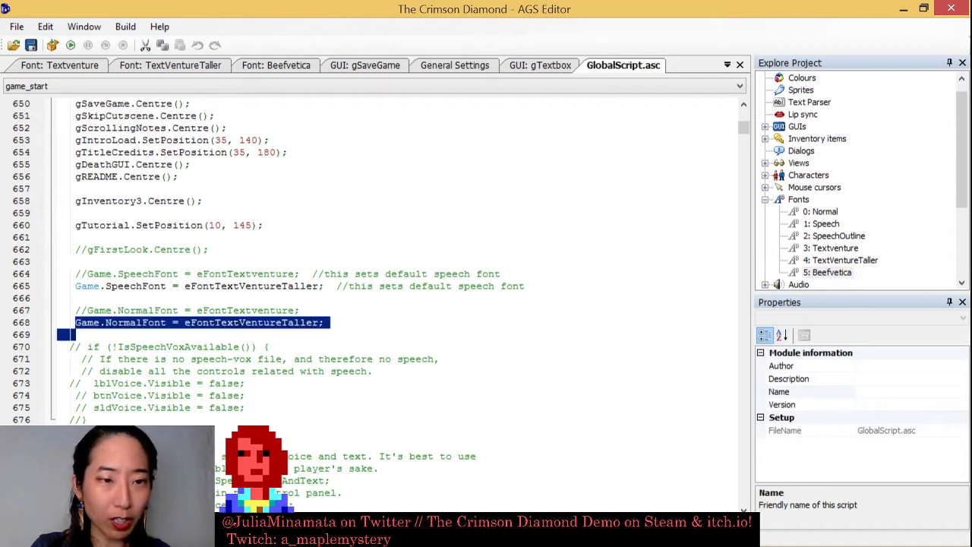
{"action": "key", "text": "shift+Left"}
{"action": "key", "text": "ctrl+c"}
{"action": "key", "text": "Right"}
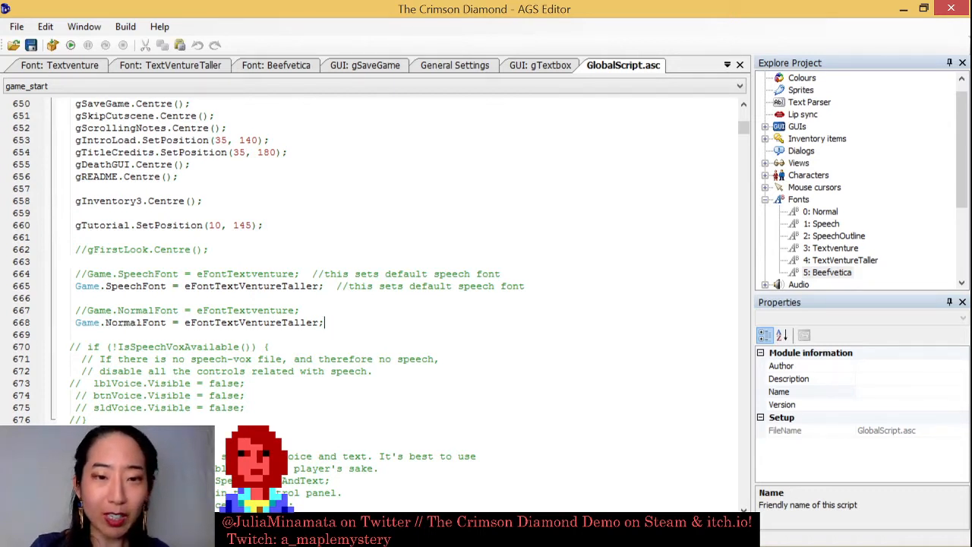
{"action": "key", "text": "Return"}
{"action": "key", "text": "ctrl+v"}
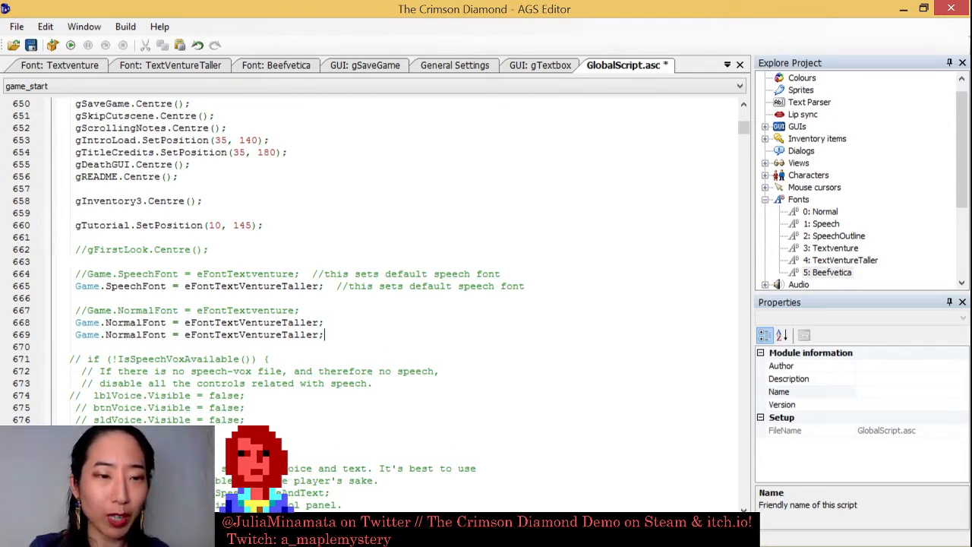
{"action": "type", "text": "//"}
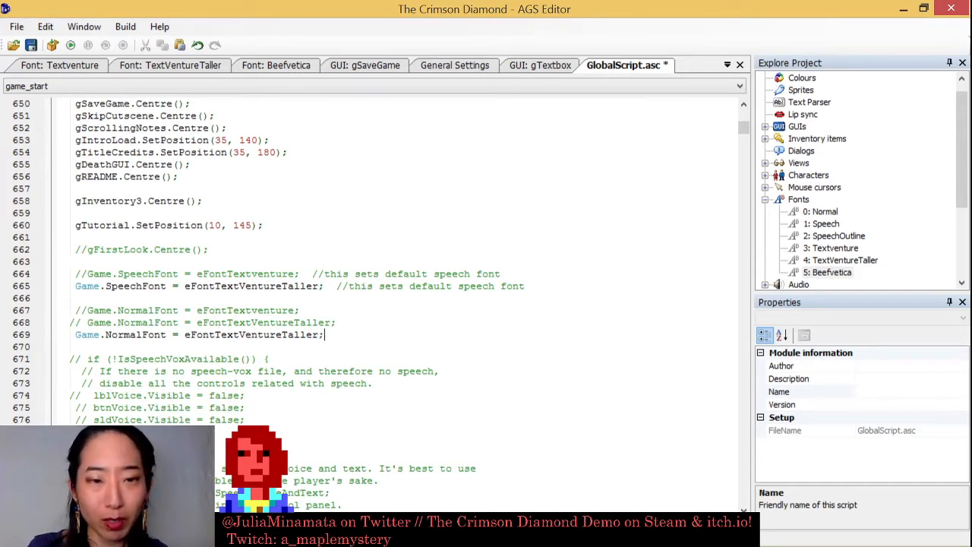
- Change the font in the duplicated Game.NormalFont line to eFontBeefvetica
{"action": "key", "text": "shift+Left"}
{"action": "key", "text": "shift+Left"}
{"action": "key", "text": "shift+Left"}
{"action": "key", "text": "shift+Left"}
{"action": "key", "text": "shift+Left"}
{"action": "key", "text": "shift+Left"}
{"action": "key", "text": "shift+Left"}
{"action": "key", "text": "shift+Left"}
{"action": "key", "text": "shift+Left"}
{"action": "key", "text": "shift+Left"}
{"action": "key", "text": "shift+Left"}
{"action": "key", "text": "shift+Left"}
{"action": "key", "text": "shift+Left"}
{"action": "key", "text": "shift+Left"}
{"action": "key", "text": "shift+Left"}
{"action": "key", "text": "shift+Left"}
{"action": "key", "text": "shift+Left"}
{"action": "key", "text": "shift+Left"}
{"action": "key", "text": "shift+Left"}
{"action": "key", "text": "shift+Left"}
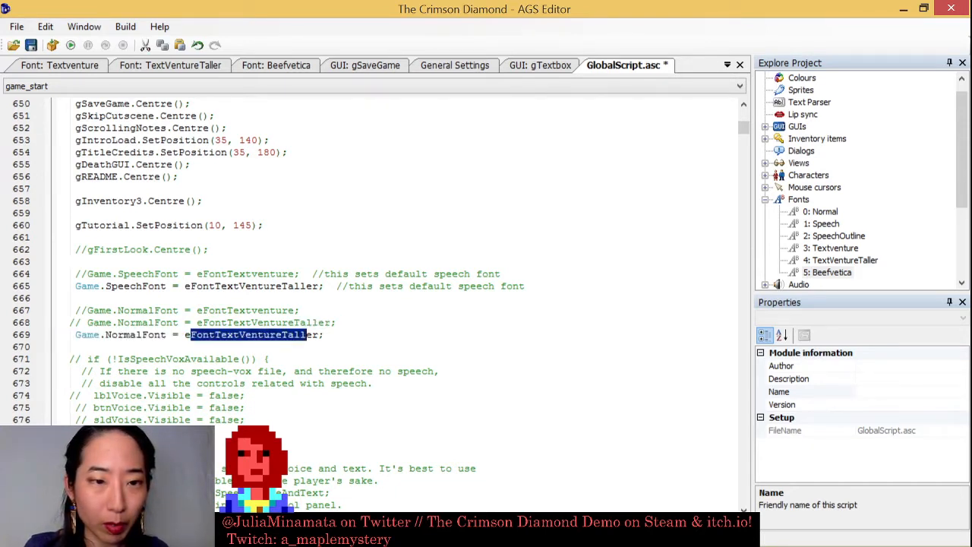
{"action": "type", "text": "F"}
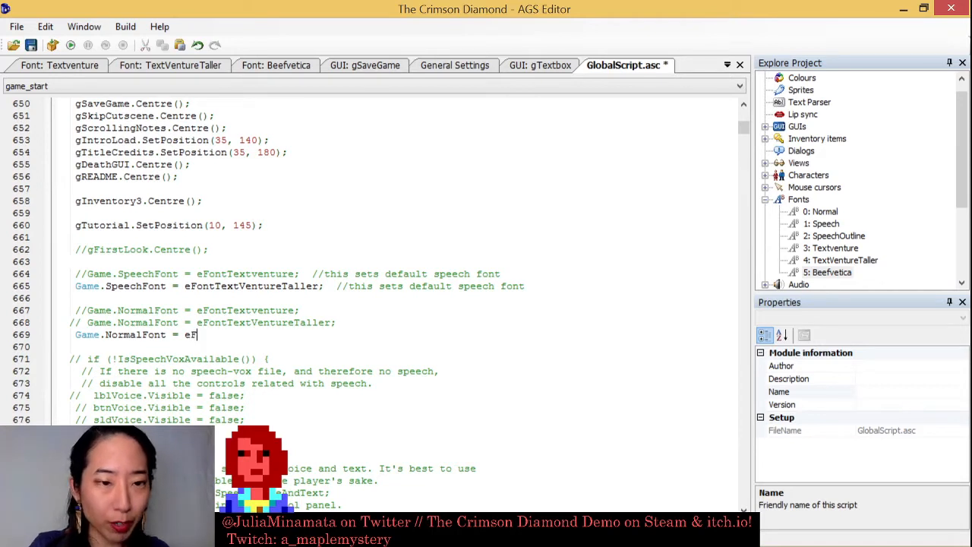
{"action": "type", "text": "ont"}
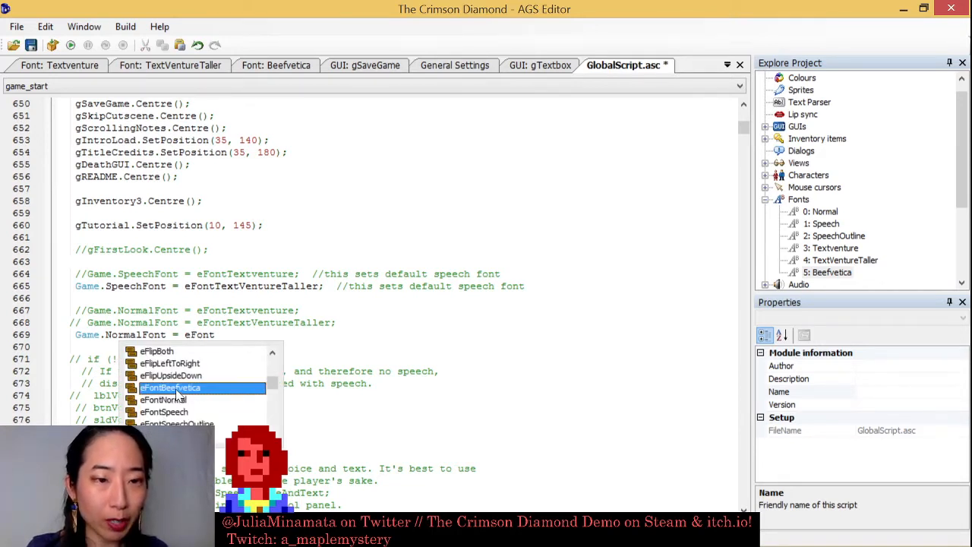
{"action": "key", "text": "Return"}
{"action": "type", "text": ";"}
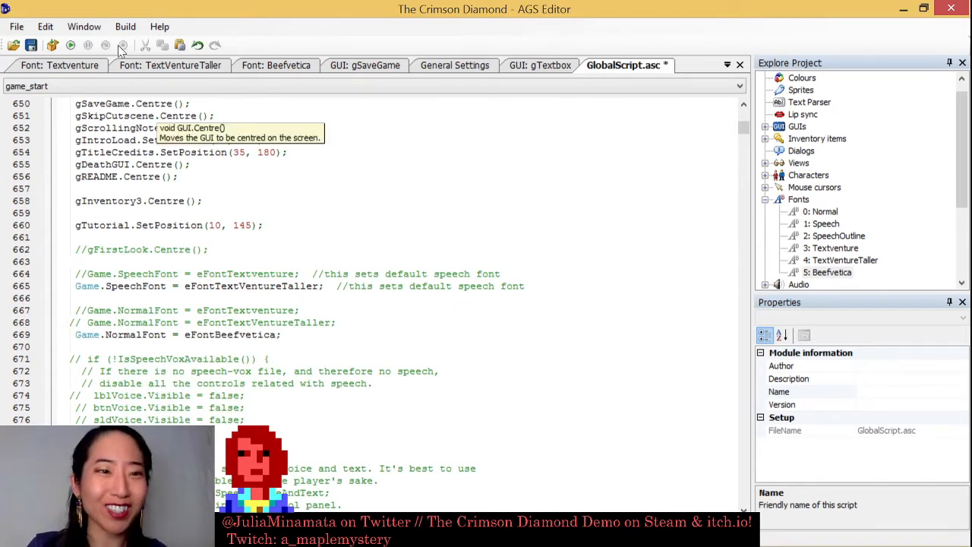
- Run the game, skip the intro, enter the command "look" to check the message windows' font, and close the game
{"action": "left_click", "coordinate": [72, 45]}
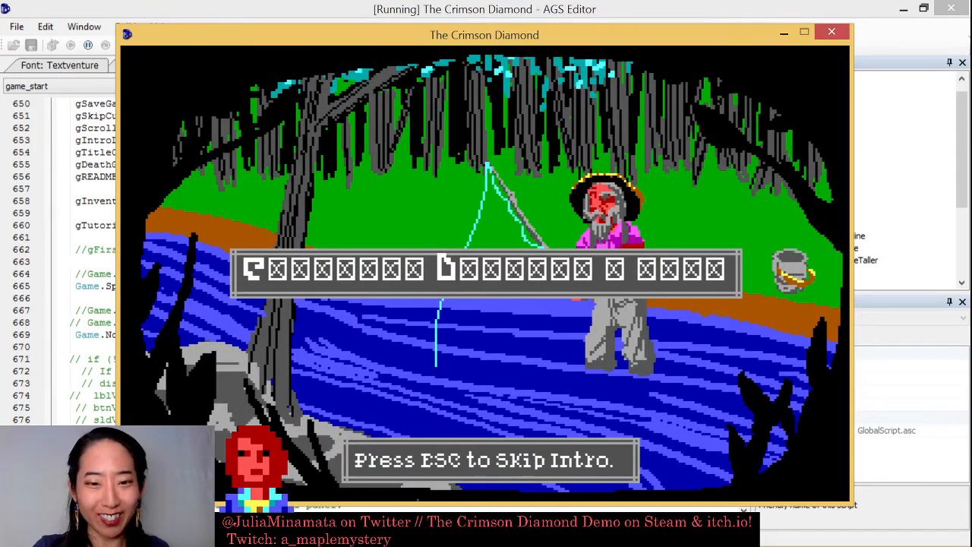
{"action": "key", "text": "Escape"}
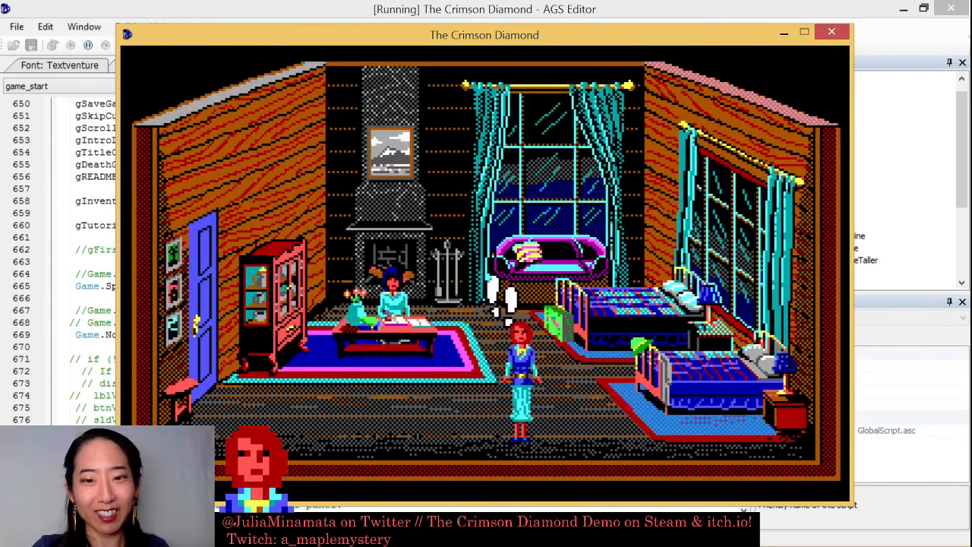
{"action": "type", "text": "look"}
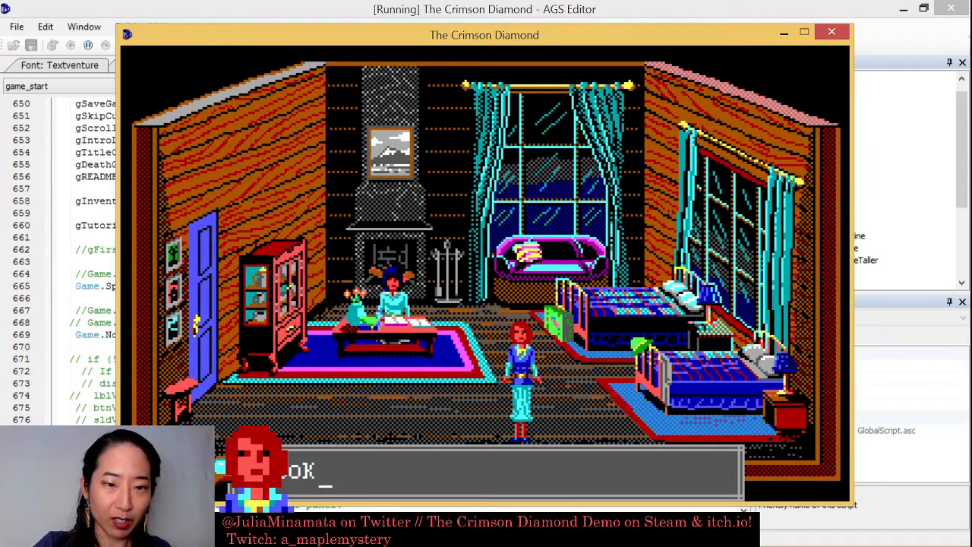
{"action": "key", "text": "Return"}
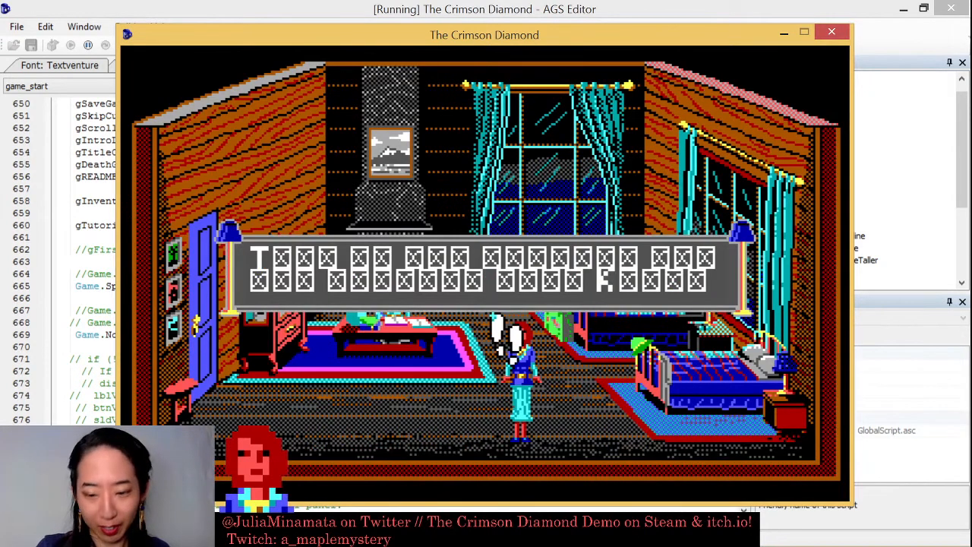
{"action": "left_click", "coordinate": [496, 320]}
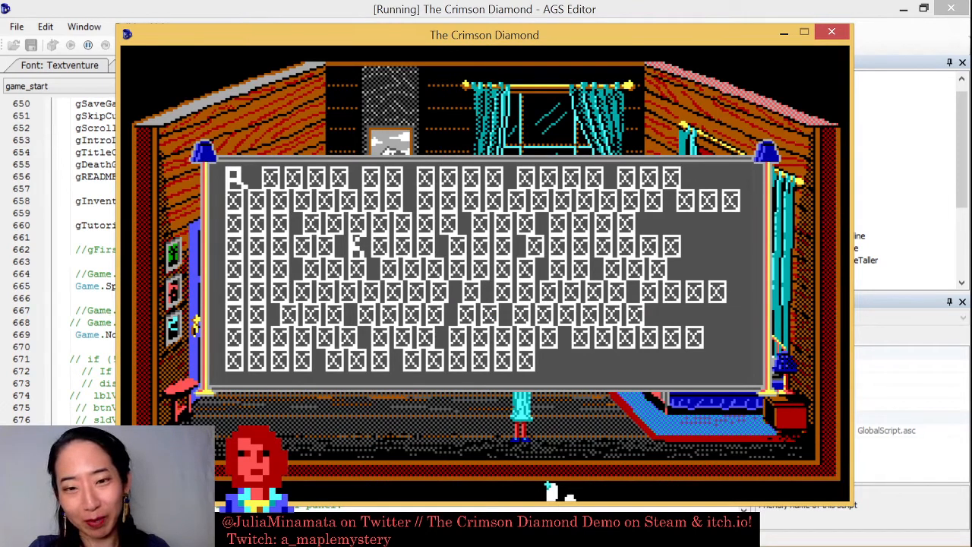
{"action": "left_click", "coordinate": [831, 31]}
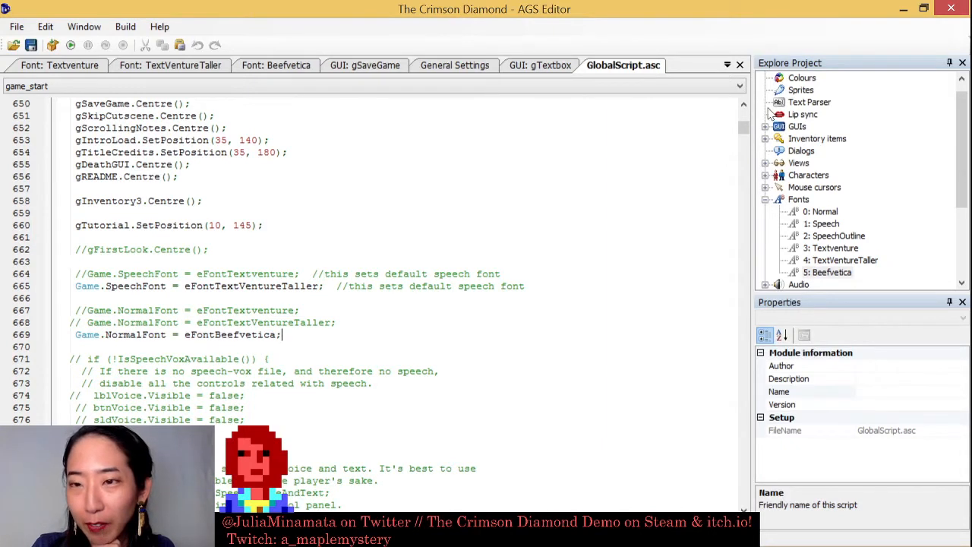
- Look at the Text Parser word list, then expand the project's GUIs and open gParser2
{"action": "left_click_drag", "start_coordinate": [960, 138], "coordinate": [960, 131]}
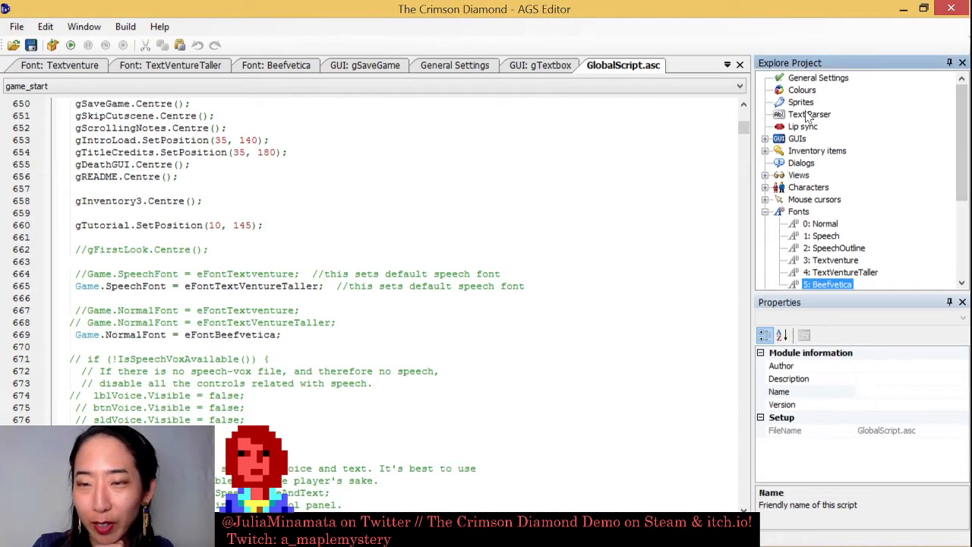
{"action": "left_click", "coordinate": [814, 116]}
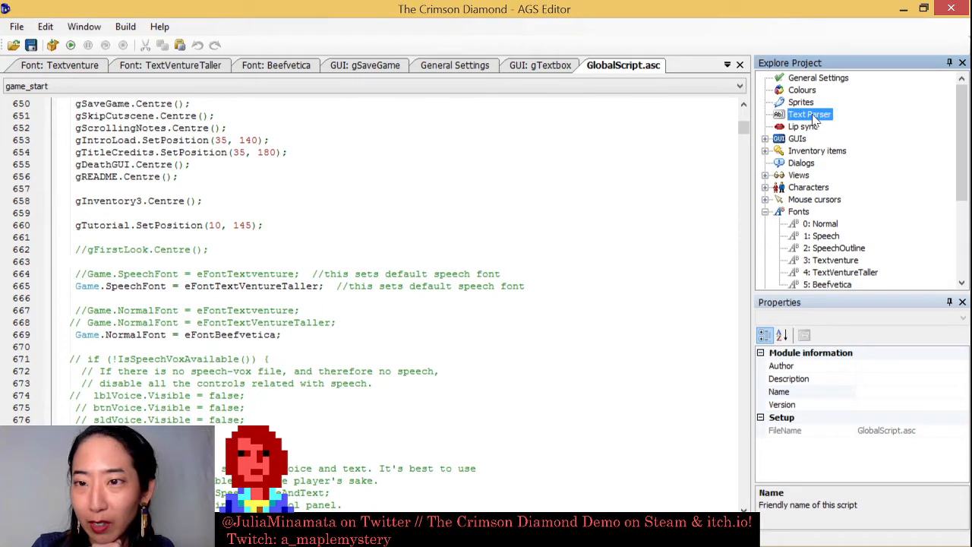
{"action": "left_click", "coordinate": [797, 139]}
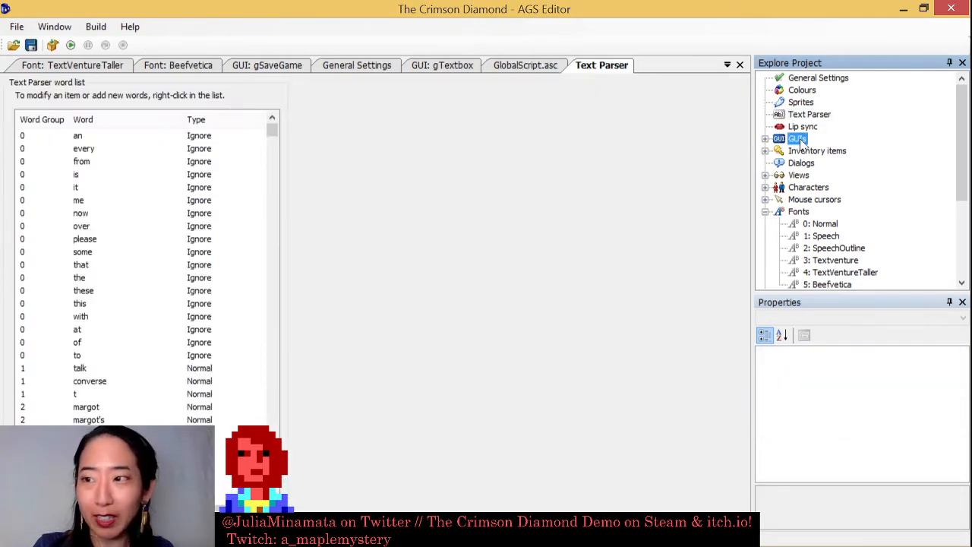
{"action": "left_click", "coordinate": [765, 139]}
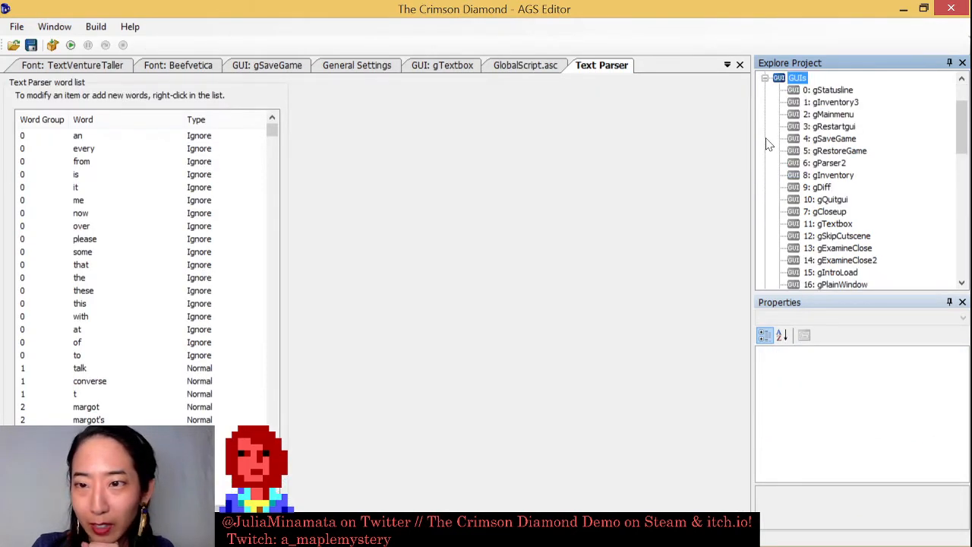
{"action": "left_click", "coordinate": [832, 167]}
{"action": "double_click", "coordinate": [830, 165]}
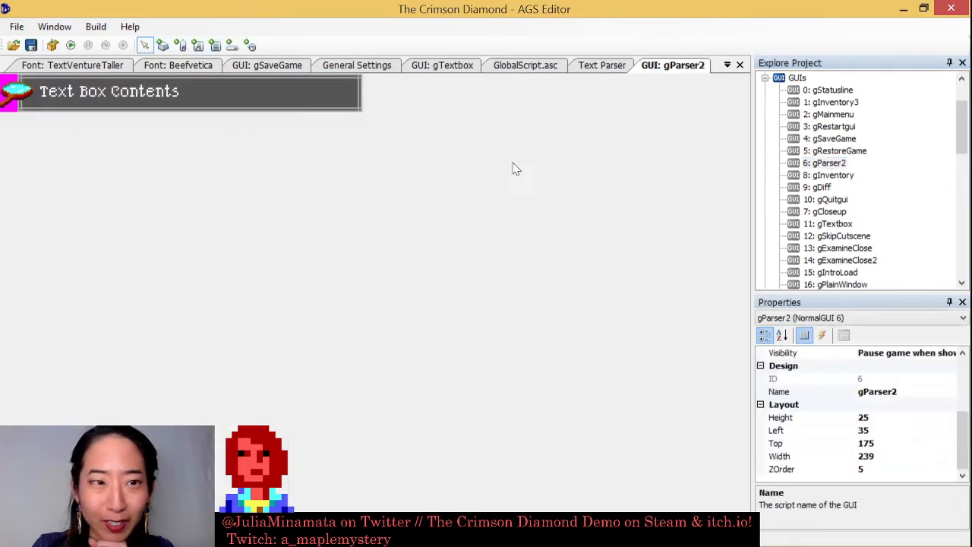
- Set the font of the txtParser2 text box to eFontBeefvetica, save the project, and briefly run and close the game
{"action": "left_click", "coordinate": [154, 92]}
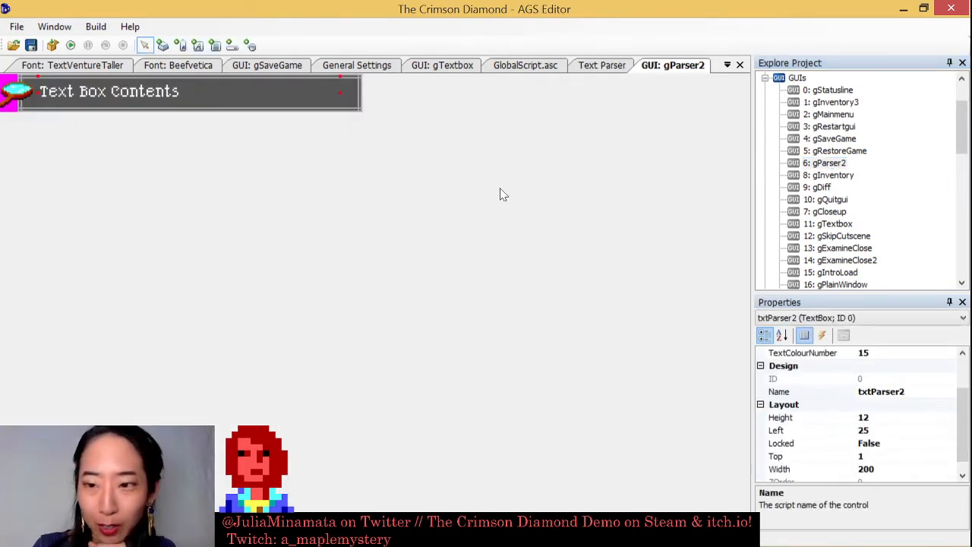
{"action": "scroll", "coordinate": [816, 366], "scroll_direction": "up", "scroll_amount": 2}
{"action": "left_click", "coordinate": [949, 366]}
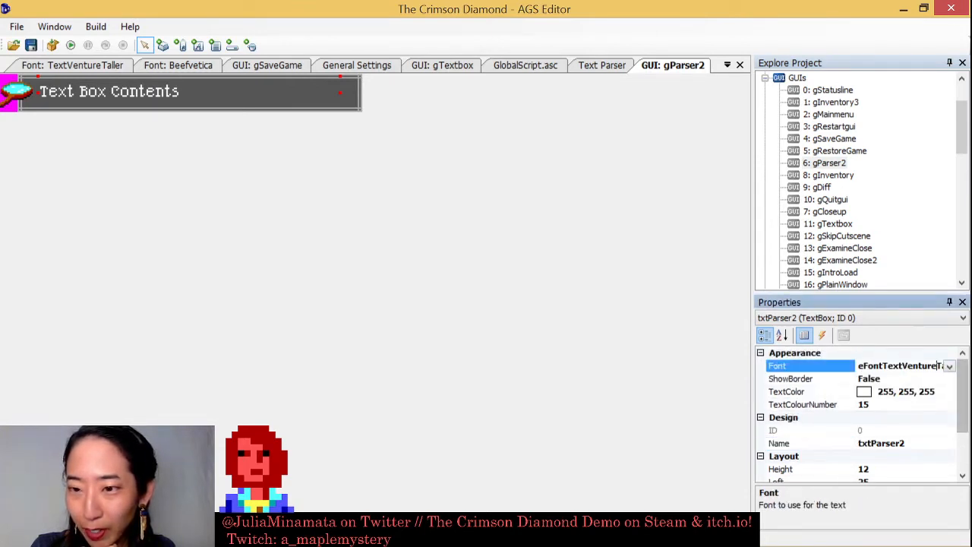
{"action": "left_click", "coordinate": [950, 367]}
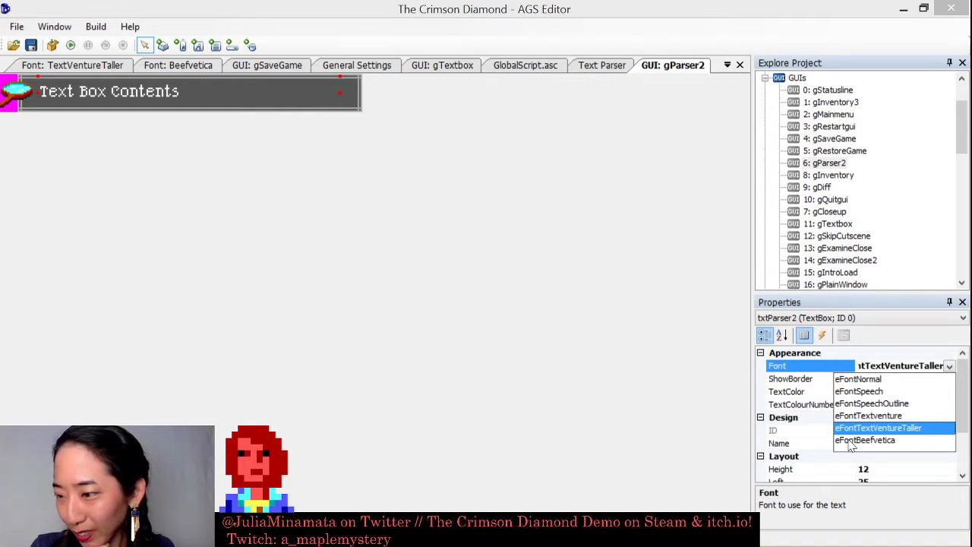
{"action": "left_click", "coordinate": [850, 442]}
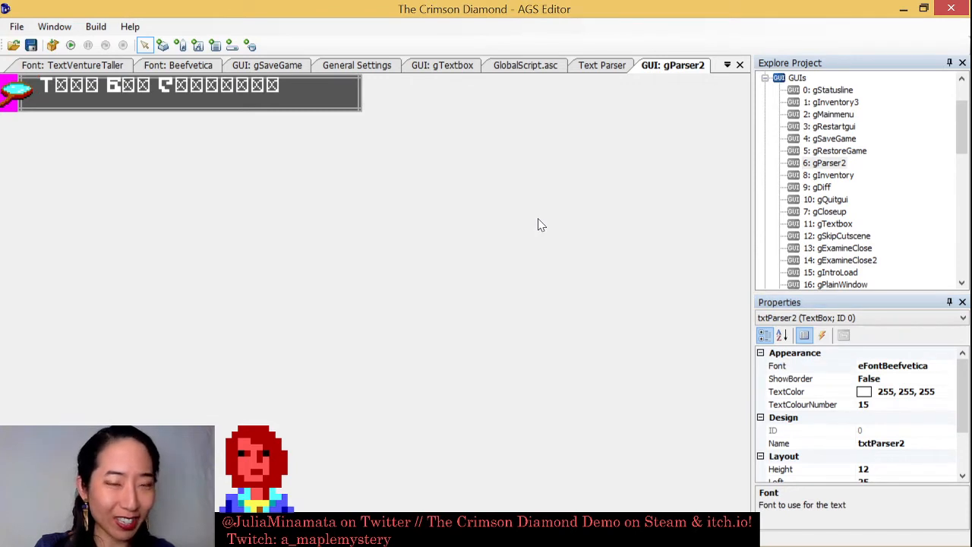
{"action": "key", "text": "ctrl+s"}
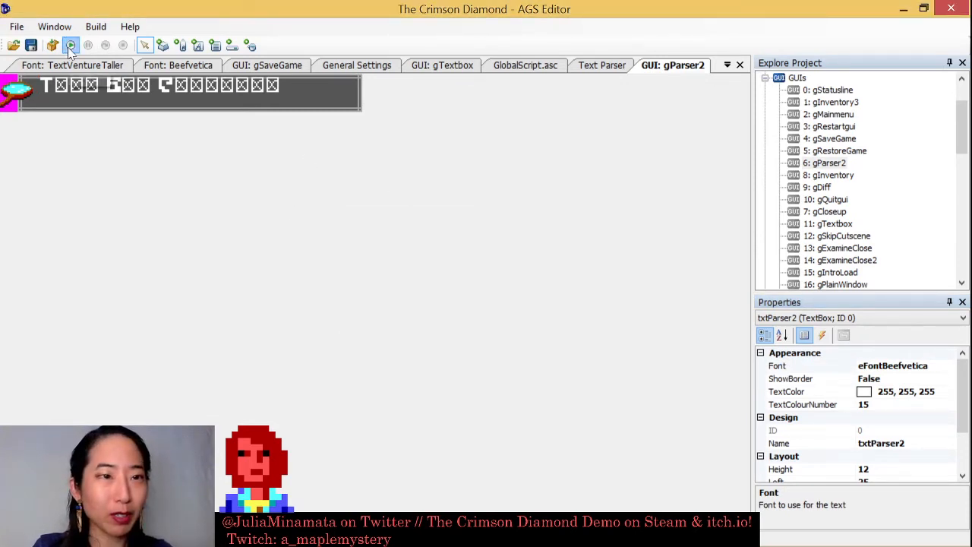
{"action": "left_click", "coordinate": [70, 46]}
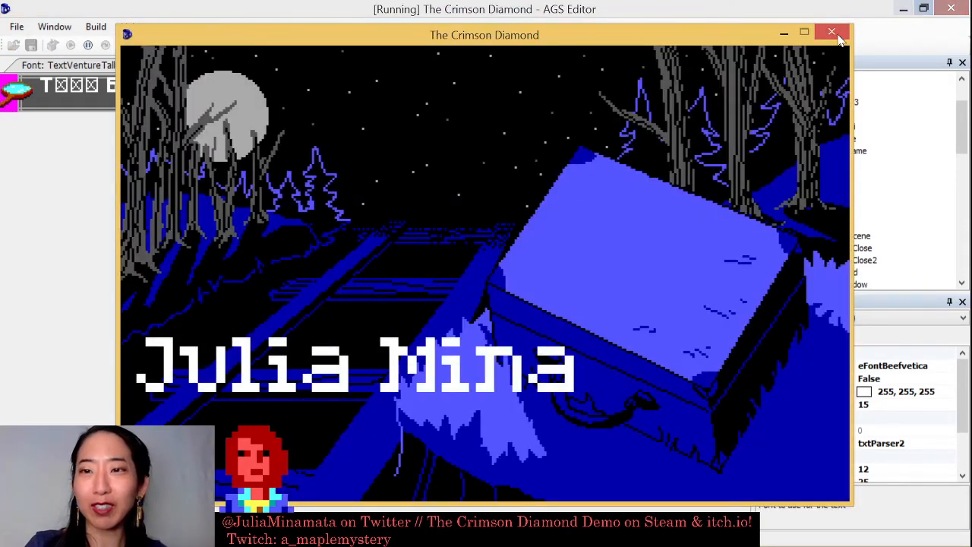
{"action": "left_click", "coordinate": [835, 33]}
- In GlobalScript, comment out the eFontBeefvetica NormalFont line and reactivate the eFontTextVentureTaller one
{"action": "left_click", "coordinate": [541, 70]}
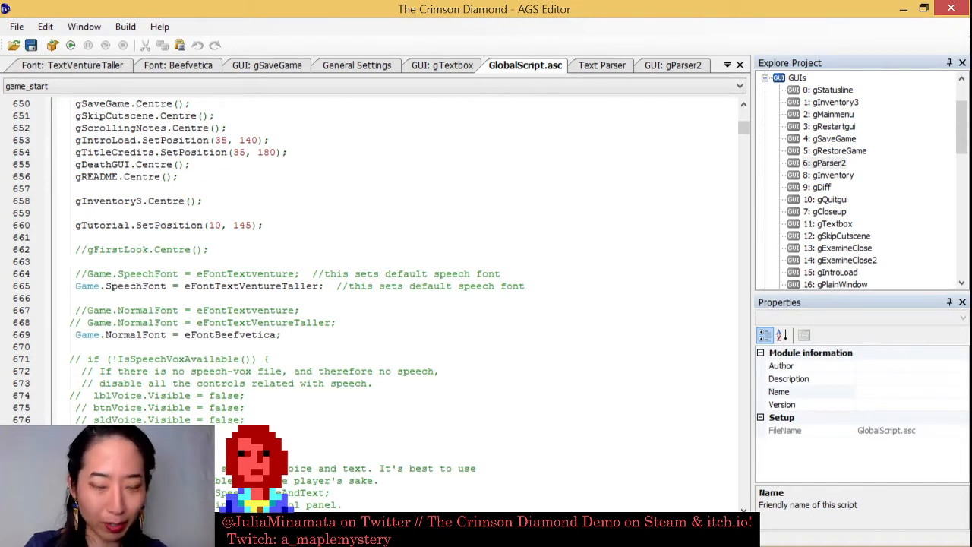
{"action": "type", "text": "//"}
{"action": "key", "text": "Up"}
{"action": "key", "text": "BackSpace"}
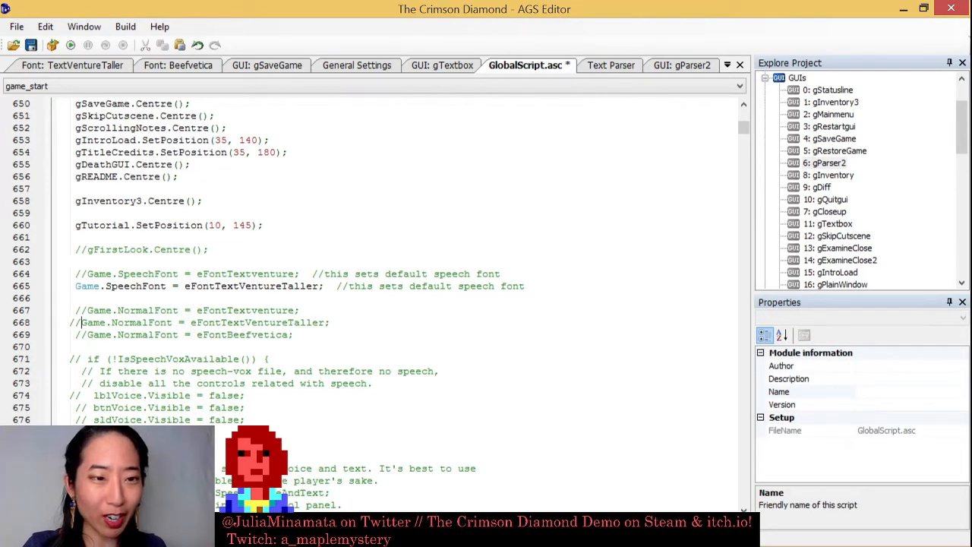
{"action": "key", "text": "BackSpace"}
{"action": "key", "text": "BackSpace"}
- Run the game, skip the intro, enter the command "look around" to check the parser font, and dismiss the messages
{"action": "left_click", "coordinate": [70, 45]}
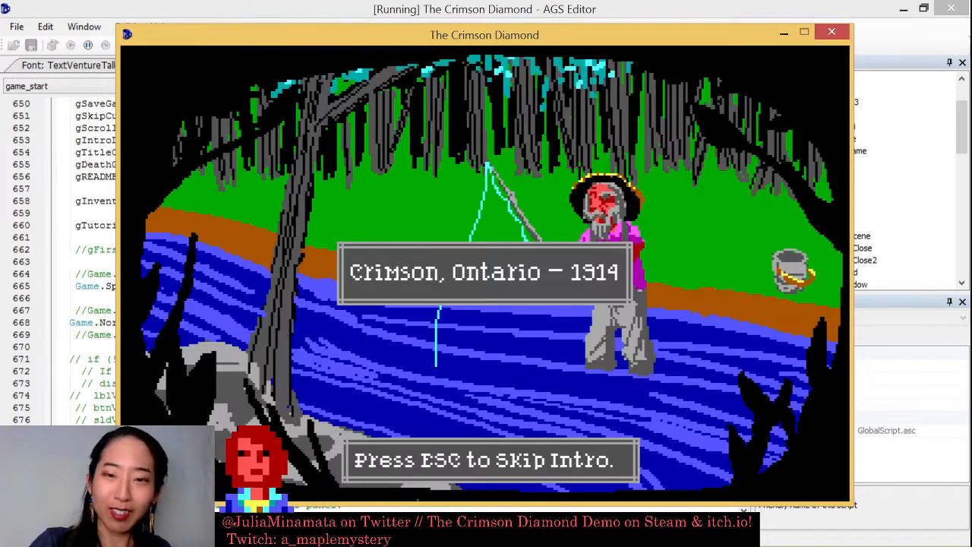
{"action": "key", "text": "Escape"}
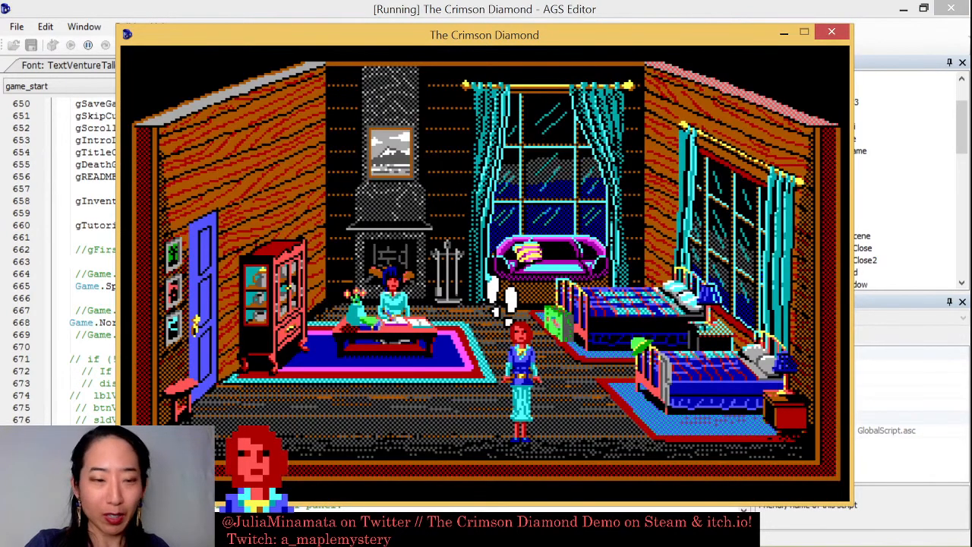
{"action": "type", "text": "look"}
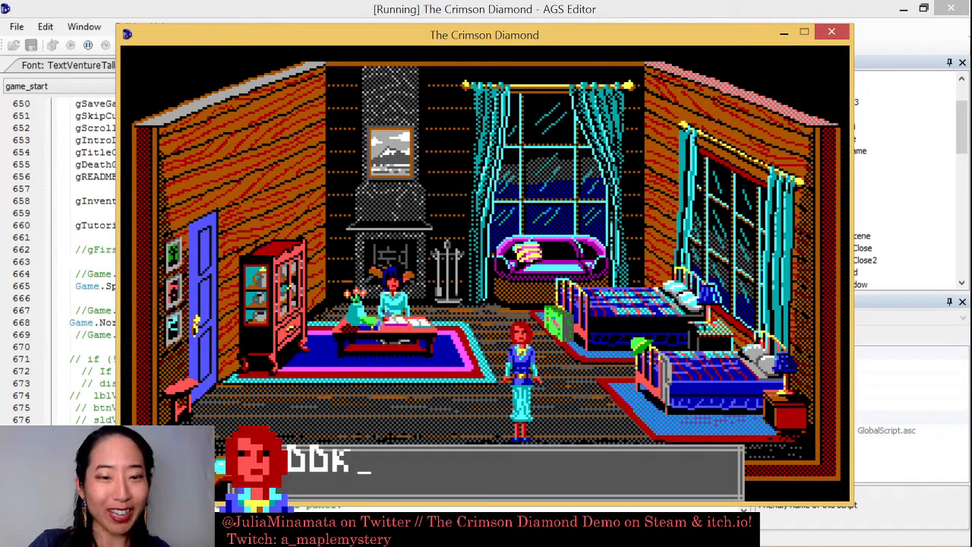
{"action": "type", "text": " around"}
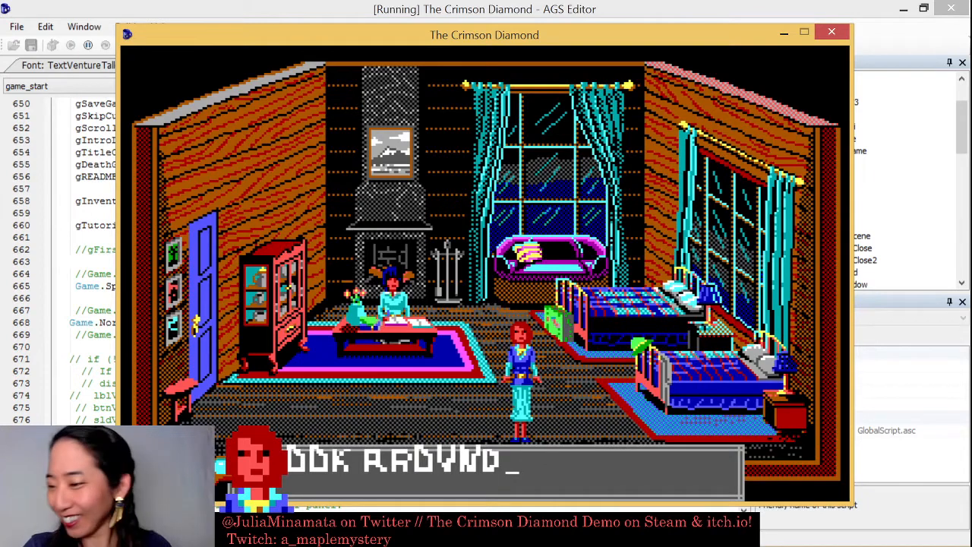
{"action": "key", "text": "Return"}
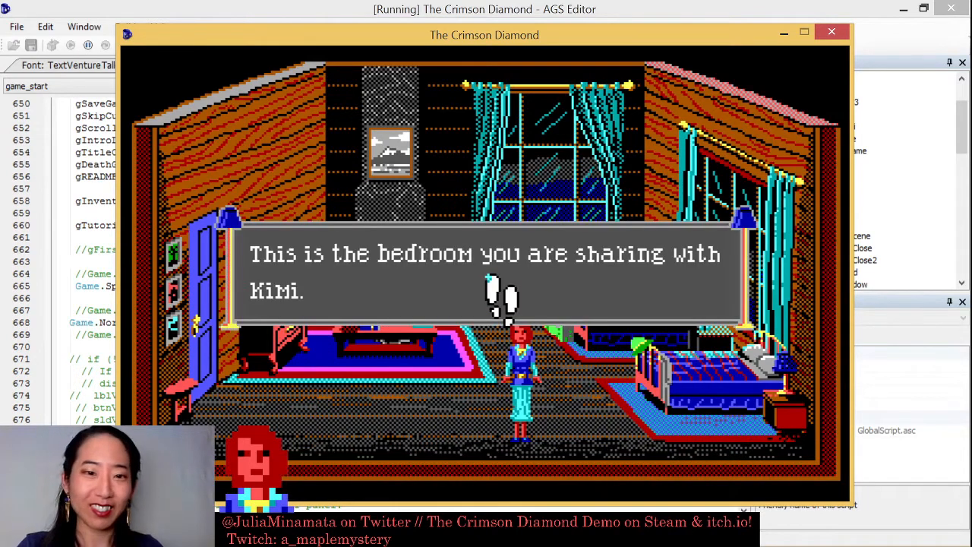
{"action": "key", "text": "Return"}
{"action": "key", "text": "Return"}
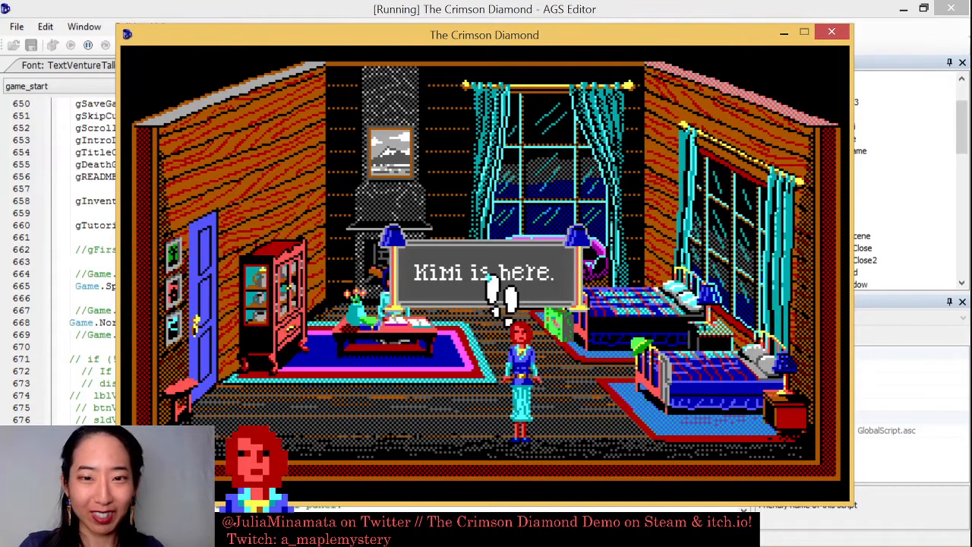
{"action": "key", "text": "Return"}
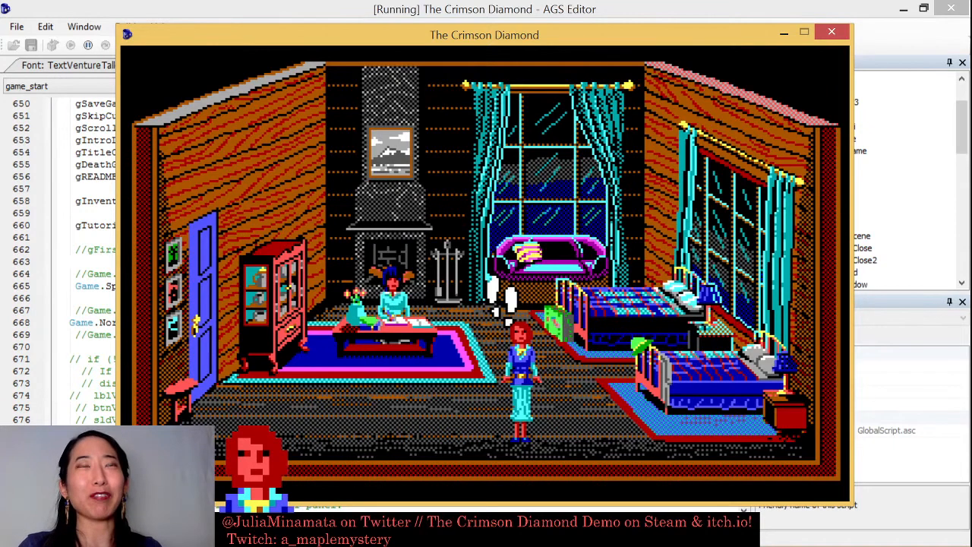
- Enter the commands "open door" and "ask kimi about lodge" to compare the parser lettering, and dismiss the resulting message
{"action": "type", "text": "pe"}
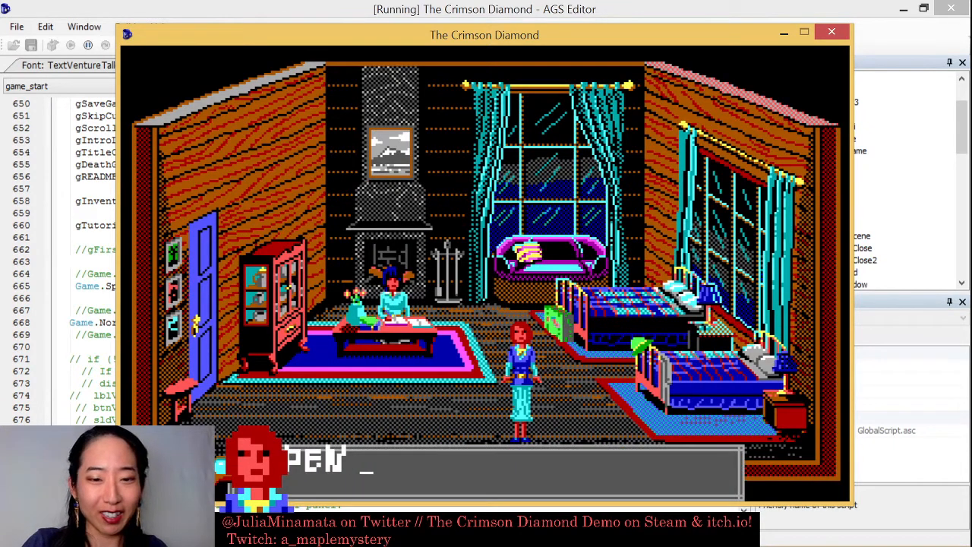
{"action": "type", "text": "door"}
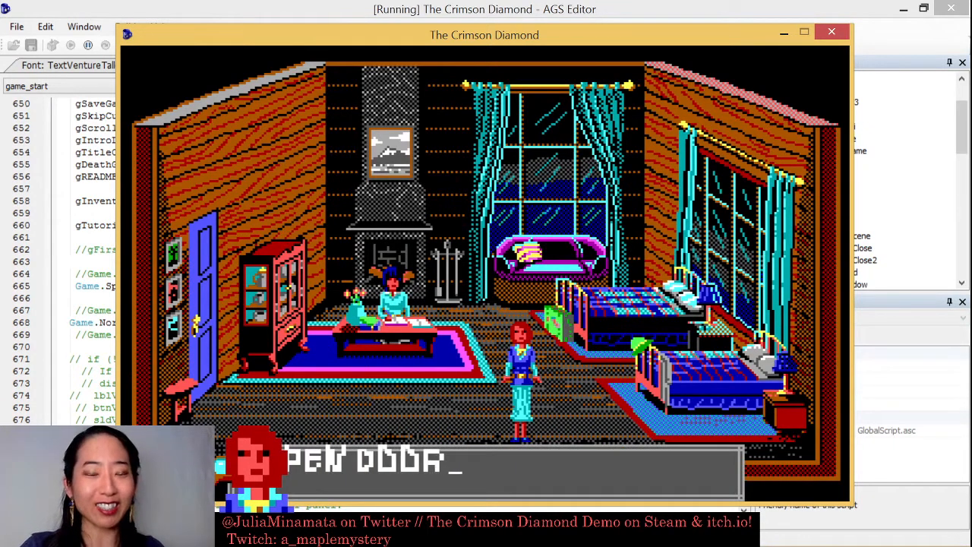
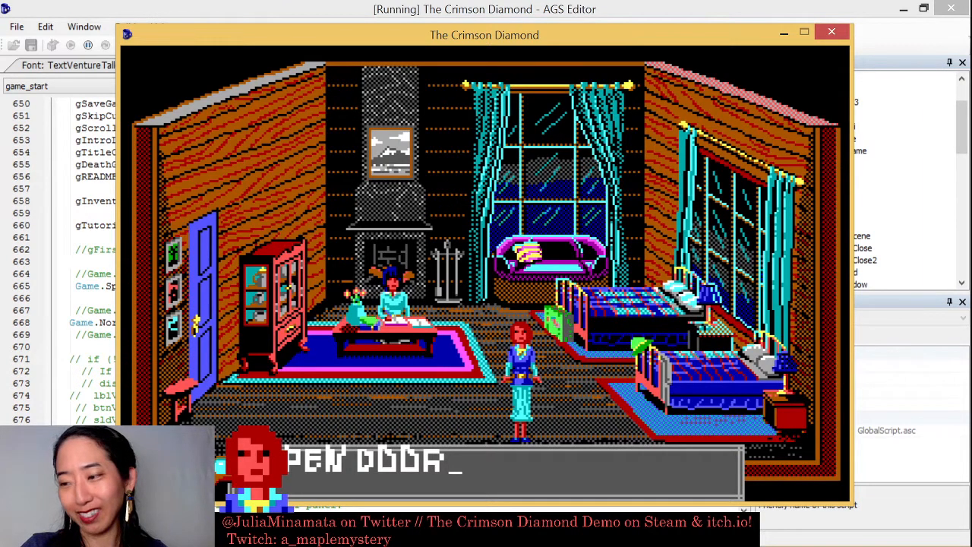
{"action": "key", "text": "Return"}
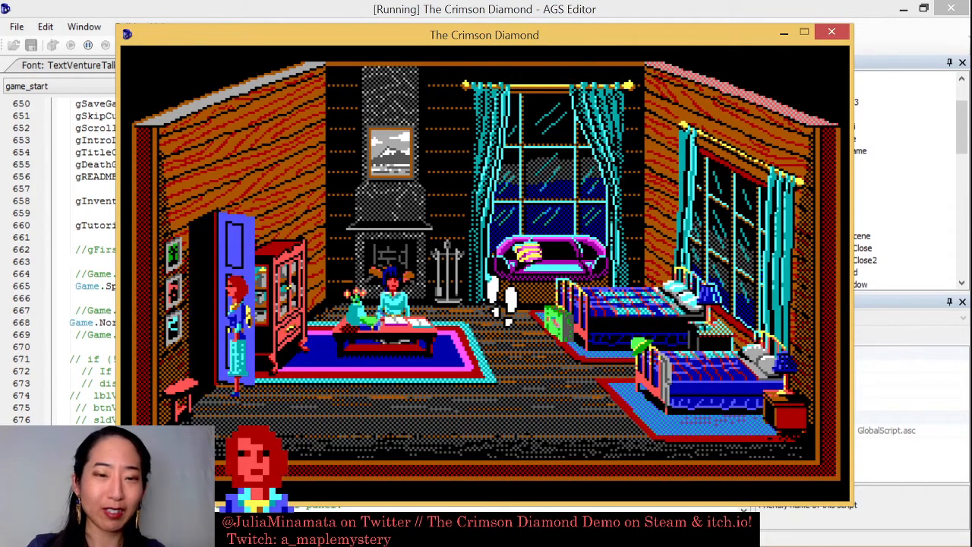
{"action": "type", "text": "sk kimi ab"}
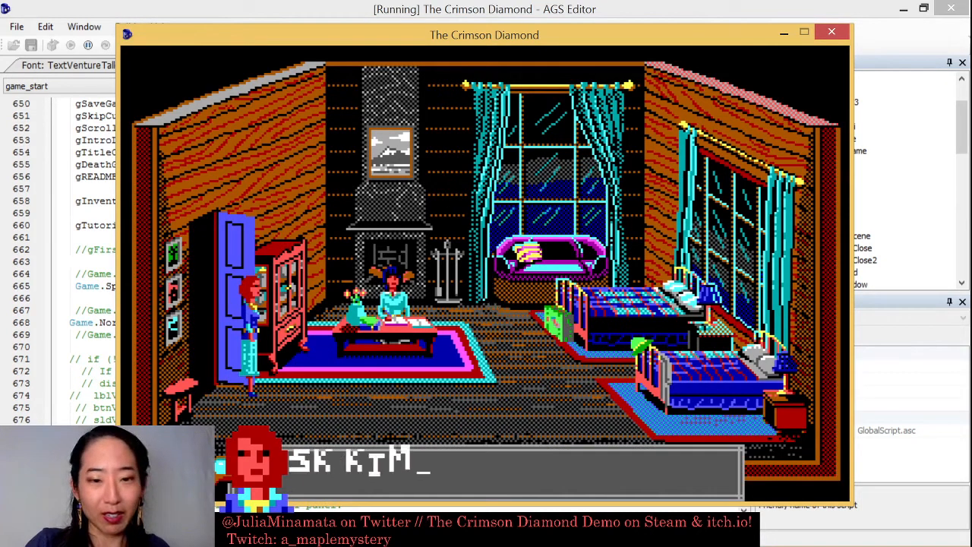
{"action": "type", "text": "out "}
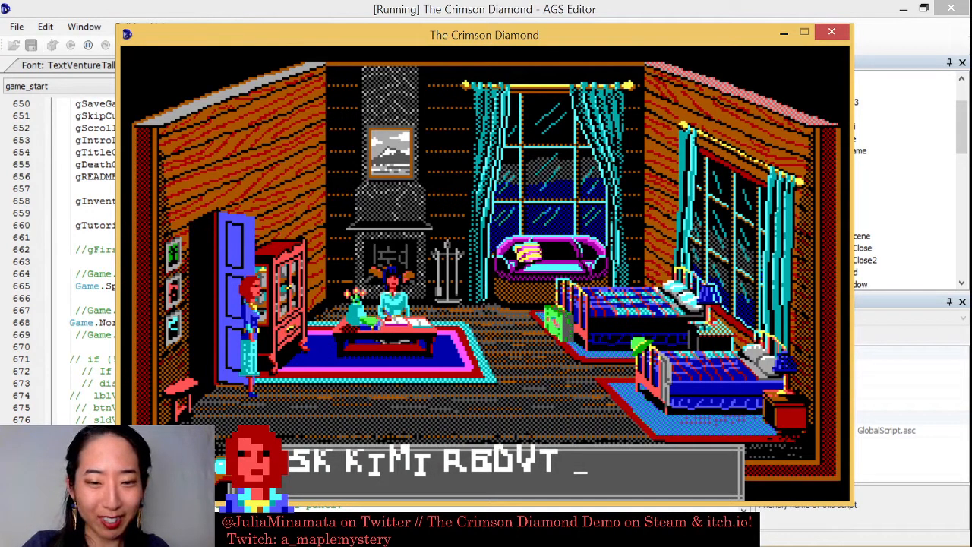
{"action": "type", "text": " lodge"}
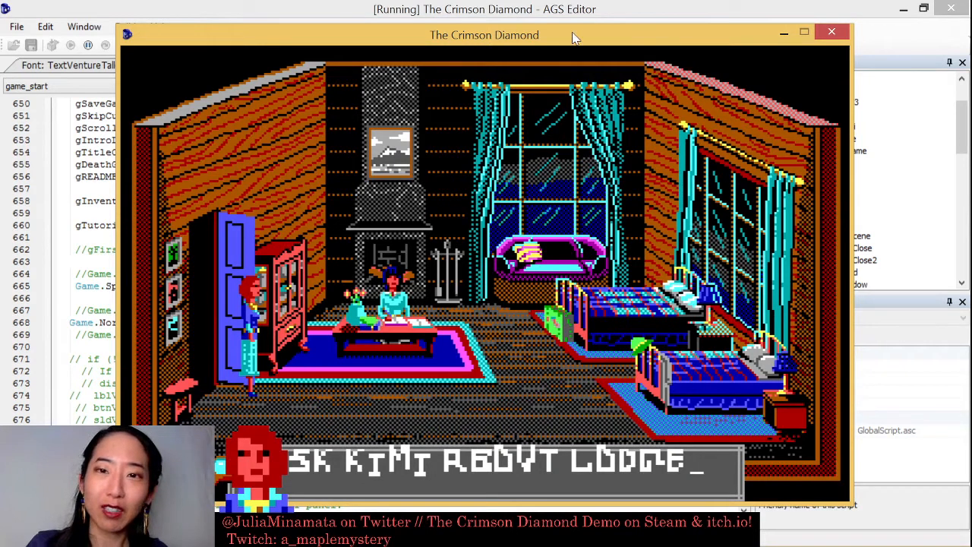
{"action": "left_click_drag", "start_coordinate": [573, 33], "coordinate": [574, 14]}
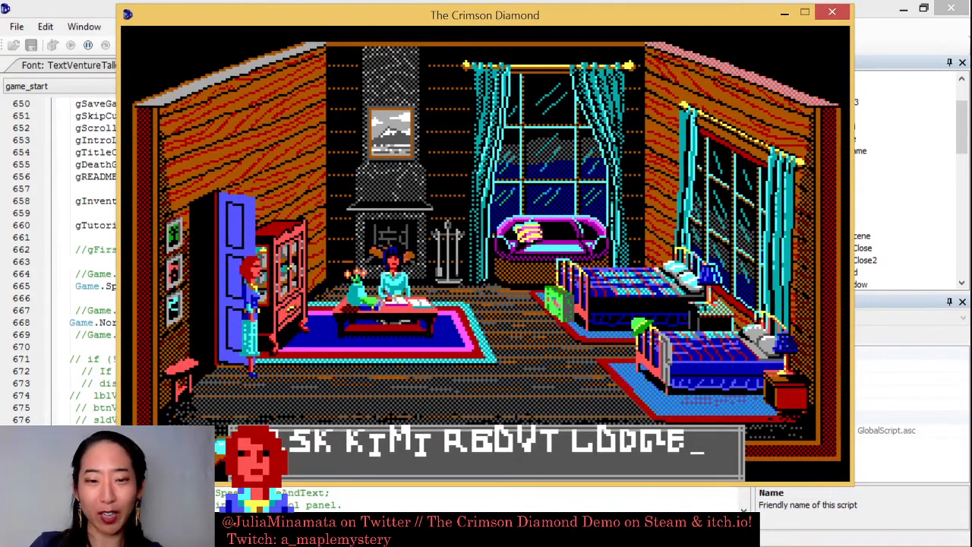
{"action": "key", "text": "Return"}
{"action": "key", "text": "Return"}
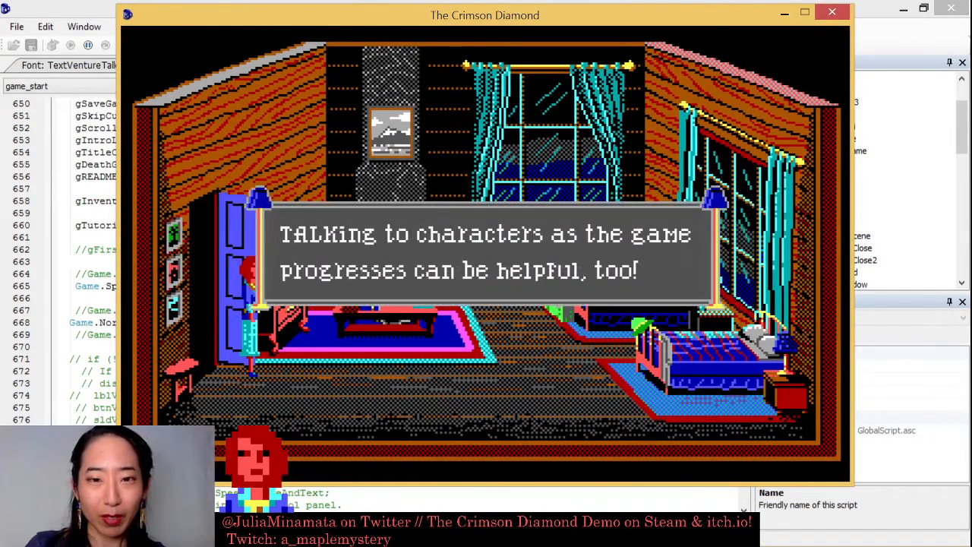
{"action": "key", "text": "Return"}
- Enter the command "talk to kimi" and advance through the whole conversation and the notebook messages
{"action": "type", "text": "TALK "}
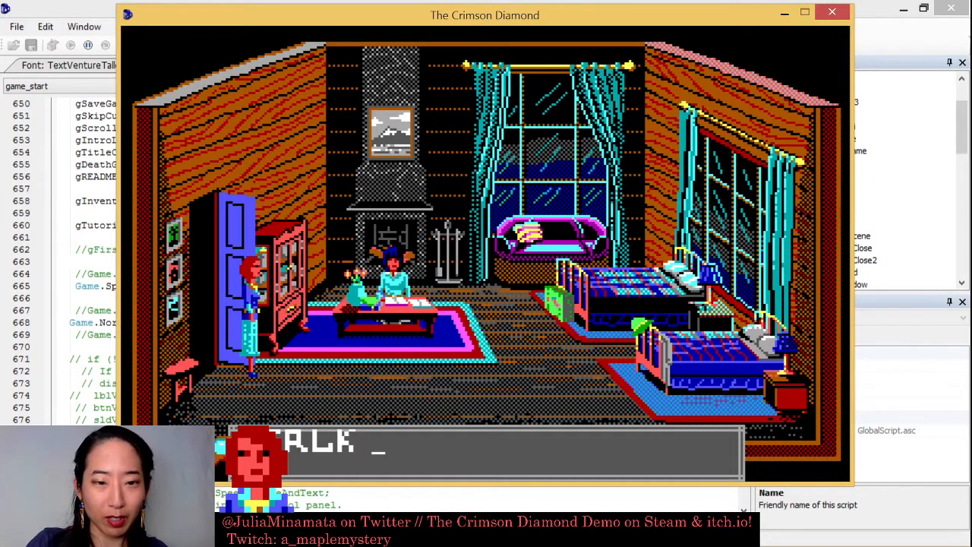
{"action": "type", "text": "TO KIMI"}
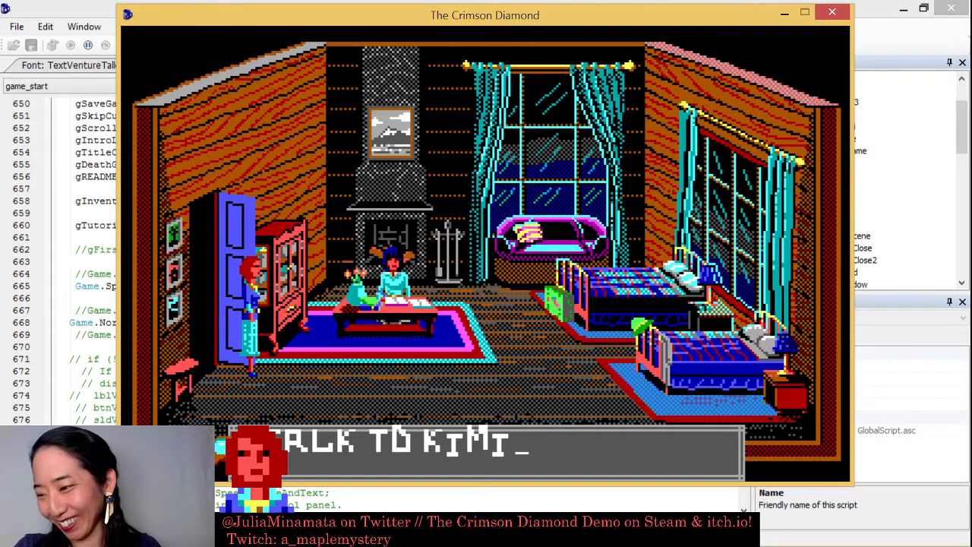
{"action": "key", "text": "Return"}
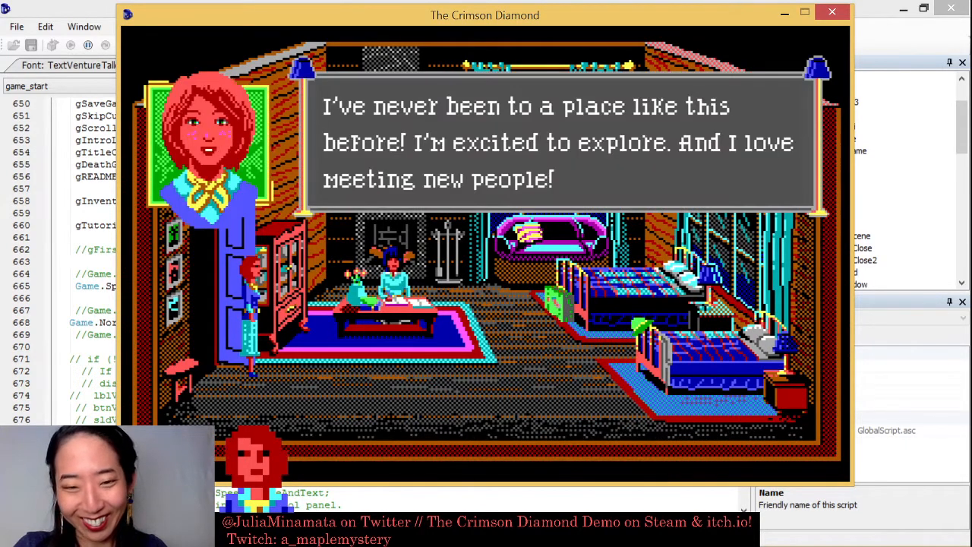
{"action": "key", "text": "Return"}
{"action": "key", "text": "Return"}
{"action": "key", "text": "Return"}
{"action": "key", "text": "Return"}
{"action": "key", "text": "Return"}
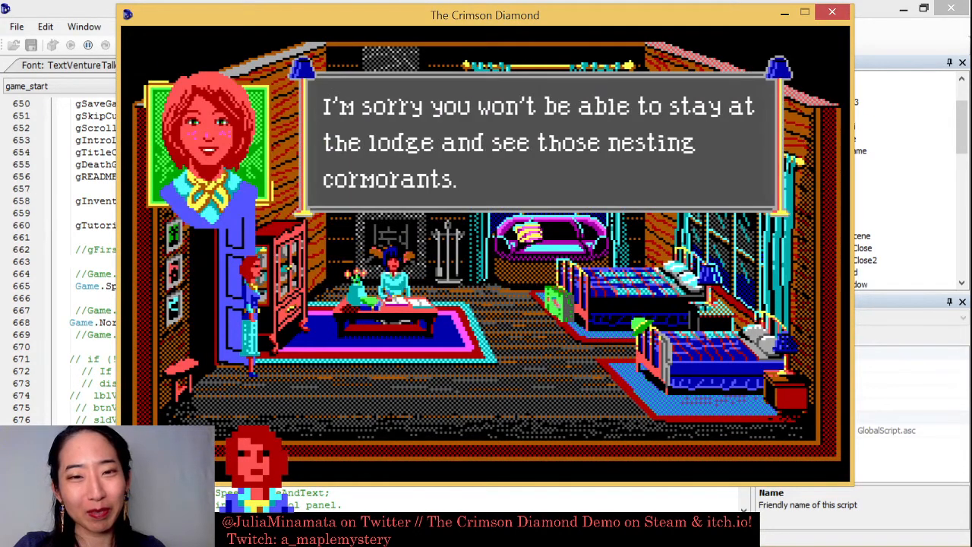
{"action": "key", "text": "Return"}
{"action": "key", "text": "Return"}
{"action": "key", "text": "Return"}
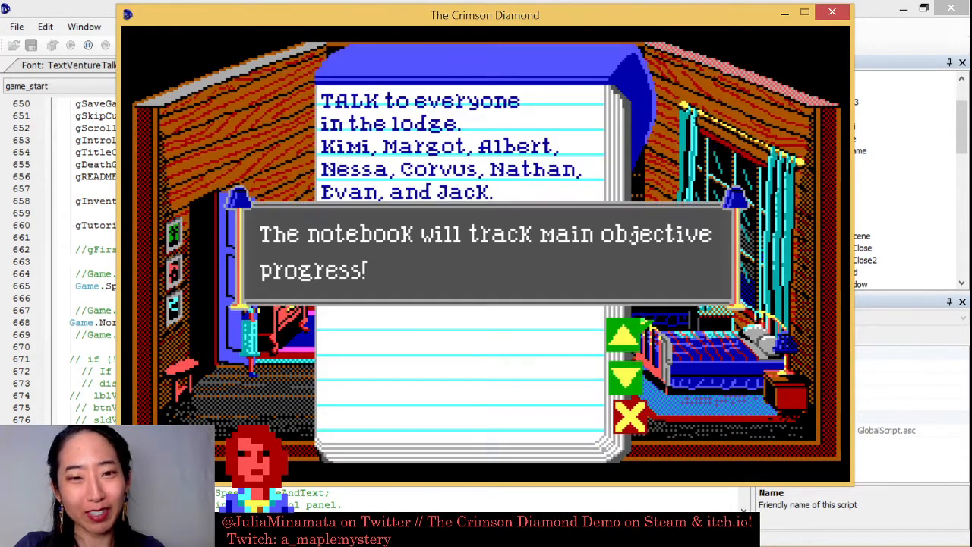
{"action": "key", "text": "Return"}
{"action": "key", "text": "Return"}
{"action": "key", "text": "Return"}
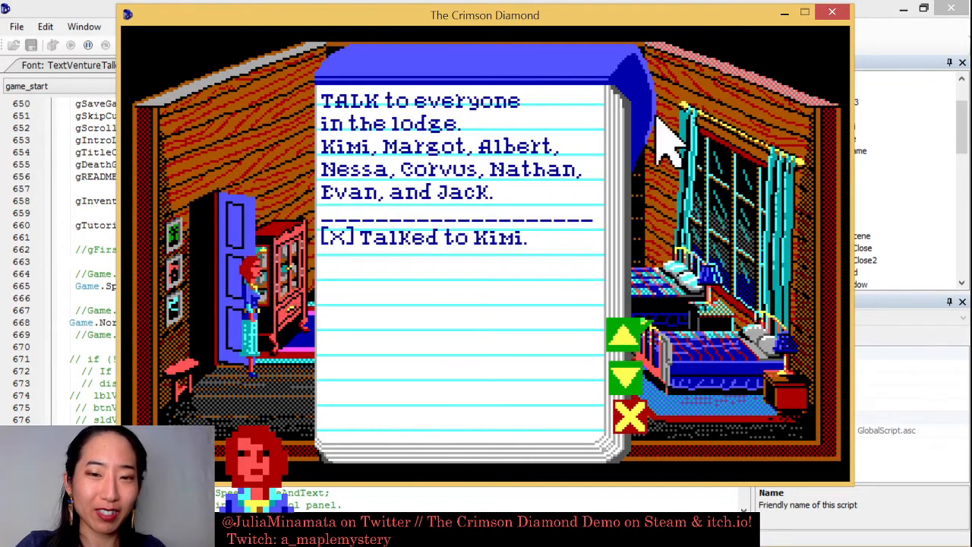
- Enter "ask kimi about marg" to check the parser lettering, and close the running game
{"action": "type", "text": "ask kimi abo"}
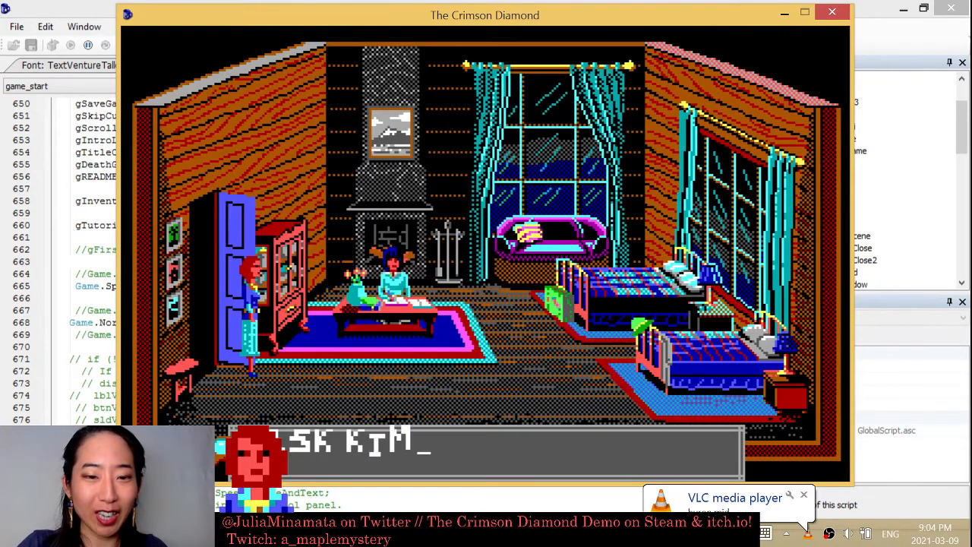
{"action": "type", "text": "ut marg"}
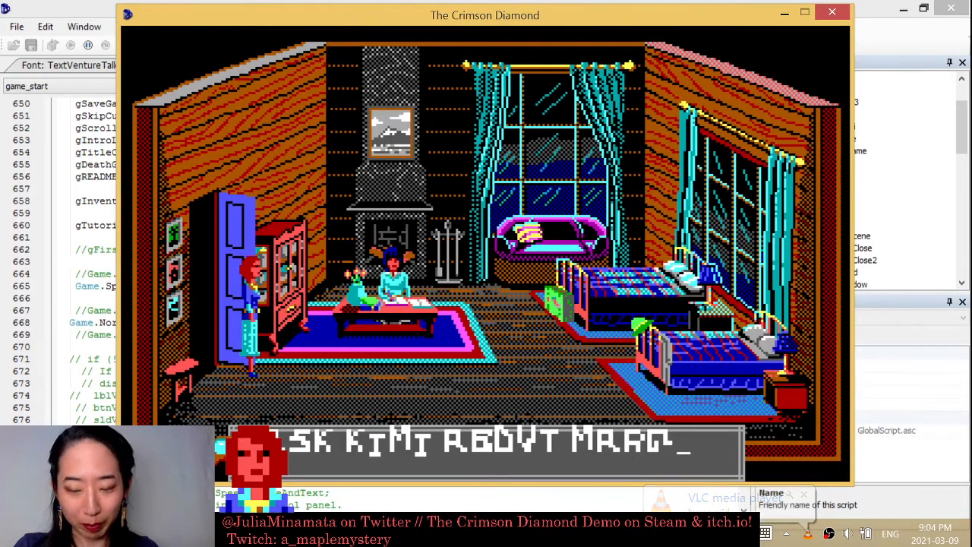
{"action": "key", "text": "Return"}
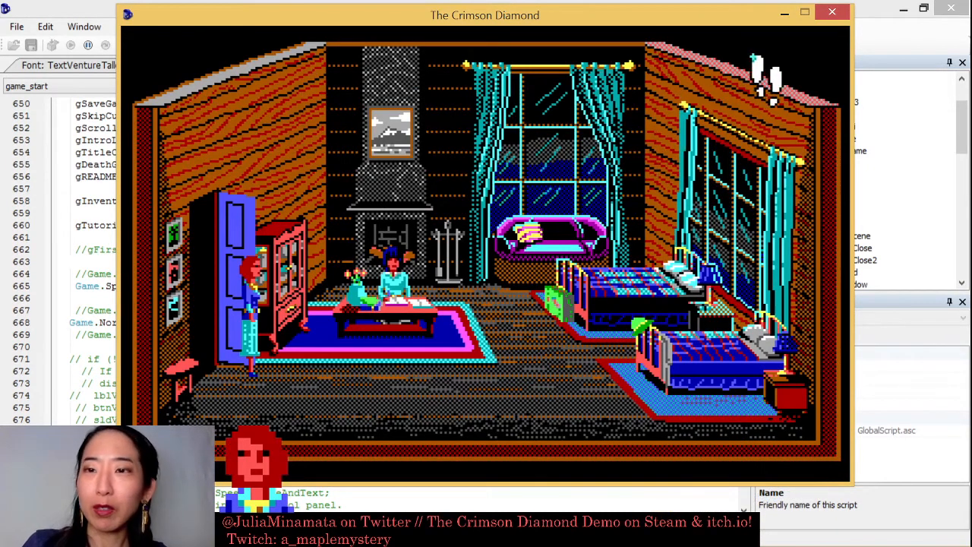
{"action": "left_click", "coordinate": [832, 11]}
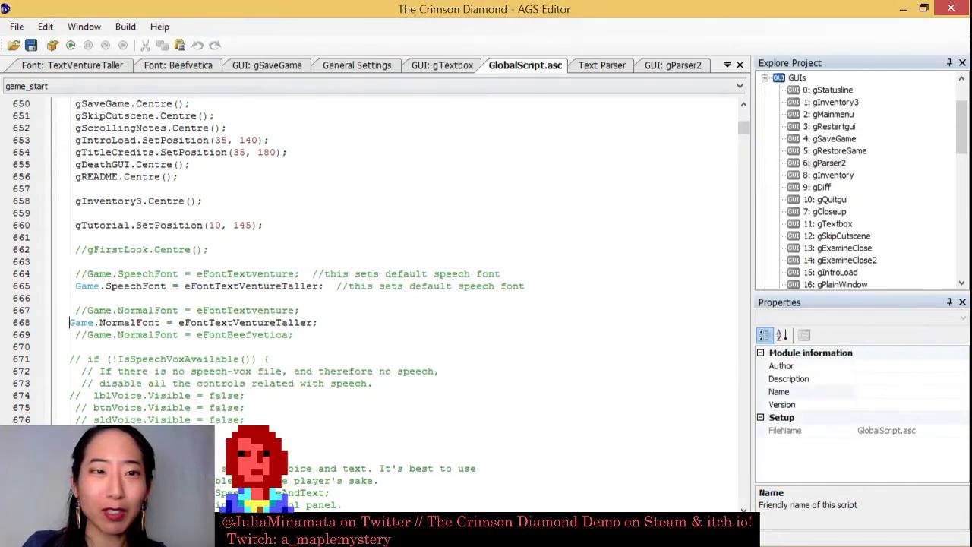
- Reimport the beef TrueType file over the Beefvetica font at size 8
{"action": "left_click", "coordinate": [179, 69]}
{"action": "left_click", "coordinate": [97, 123]}
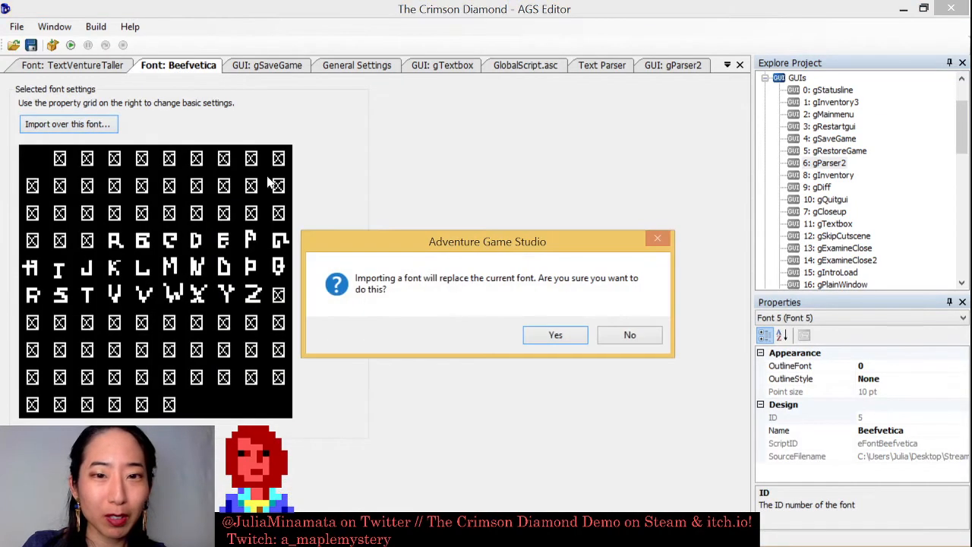
{"action": "left_click", "coordinate": [562, 334]}
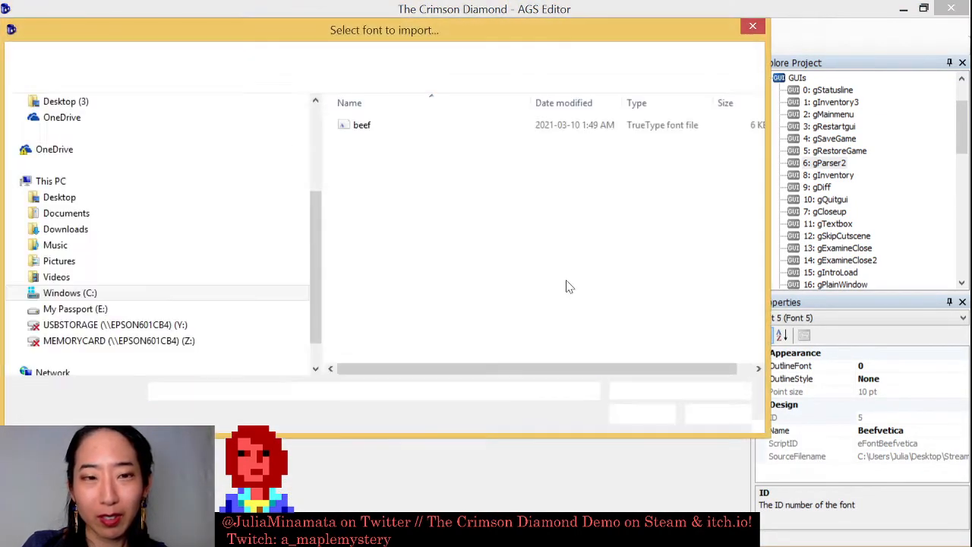
{"action": "double_click", "coordinate": [408, 126]}
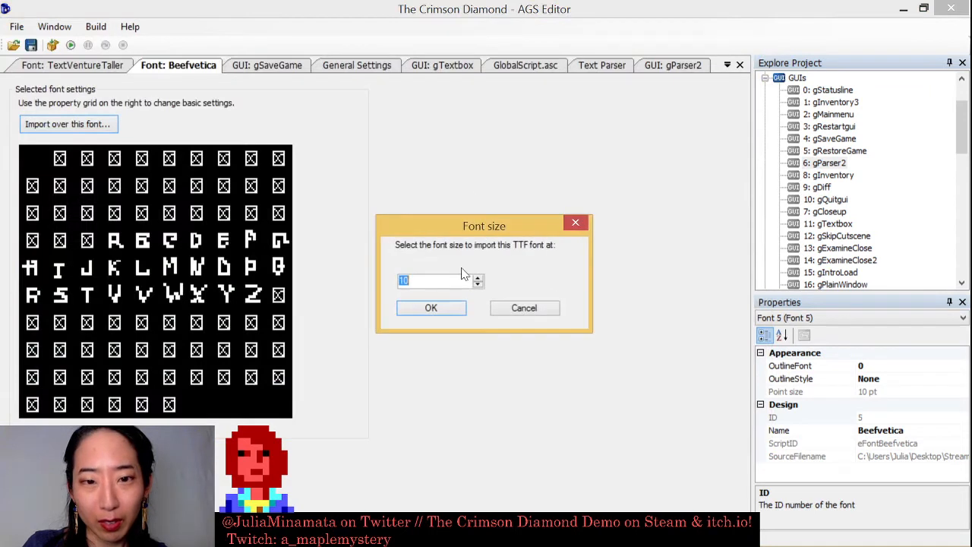
{"action": "type", "text": "8"}
{"action": "key", "text": "Return"}
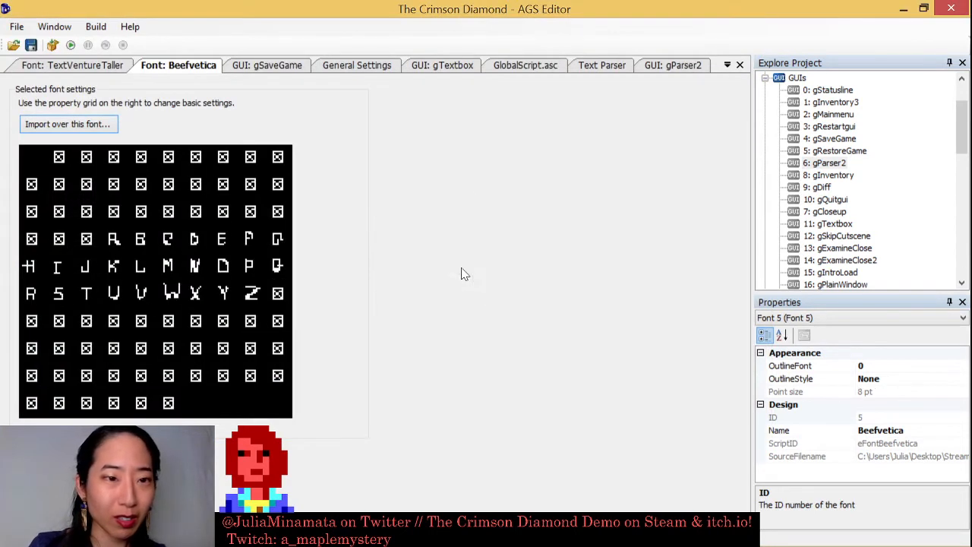
- Run the game, enter the command "look around" to check the parser lettering, and dismiss the room description
{"action": "left_click", "coordinate": [70, 45]}
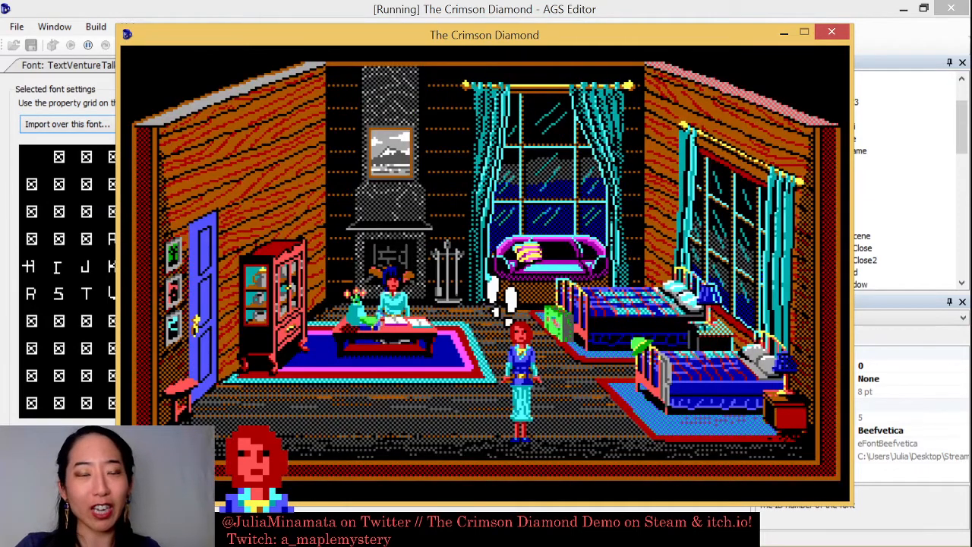
{"action": "type", "text": "look ar"}
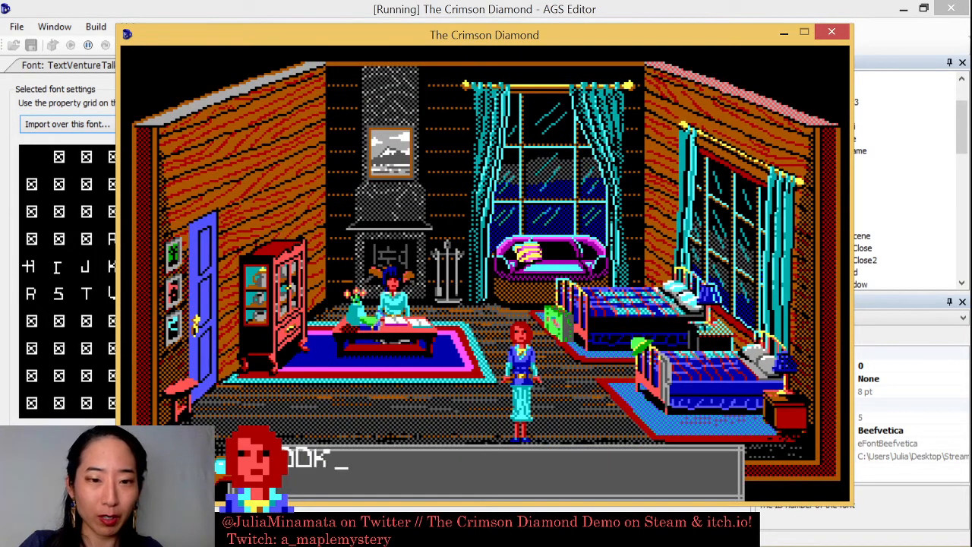
{"action": "type", "text": "ound"}
{"action": "key", "text": "Return"}
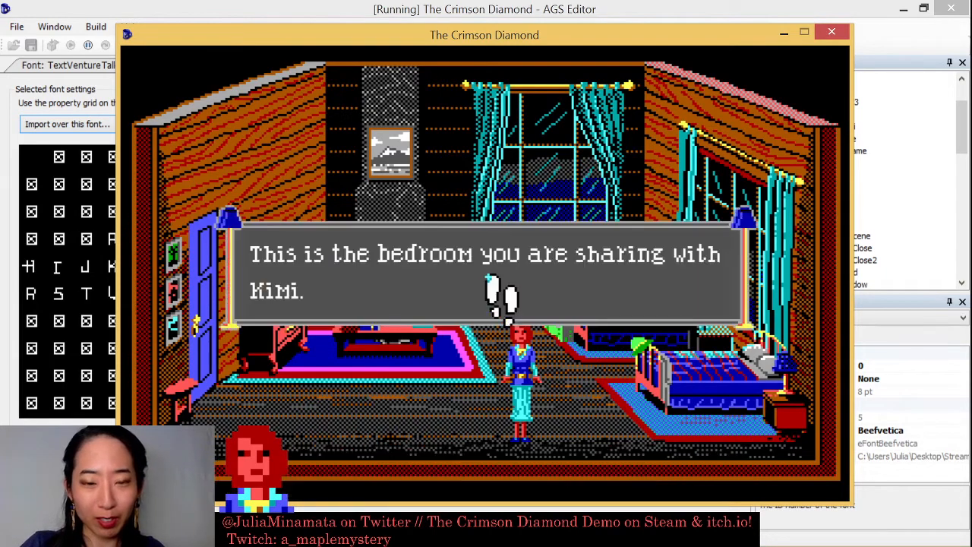
{"action": "key", "text": "Return"}
{"action": "key", "text": "Return"}
{"action": "key", "text": "Return"}
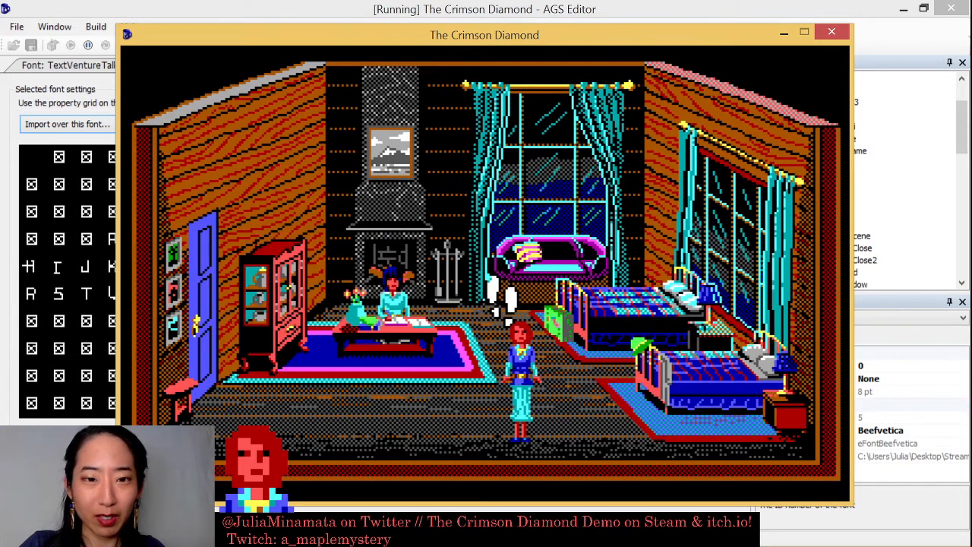
- Enter the command "talk kimi" and advance through the whole conversation until the notebook page
{"action": "type", "text": "talk ki"}
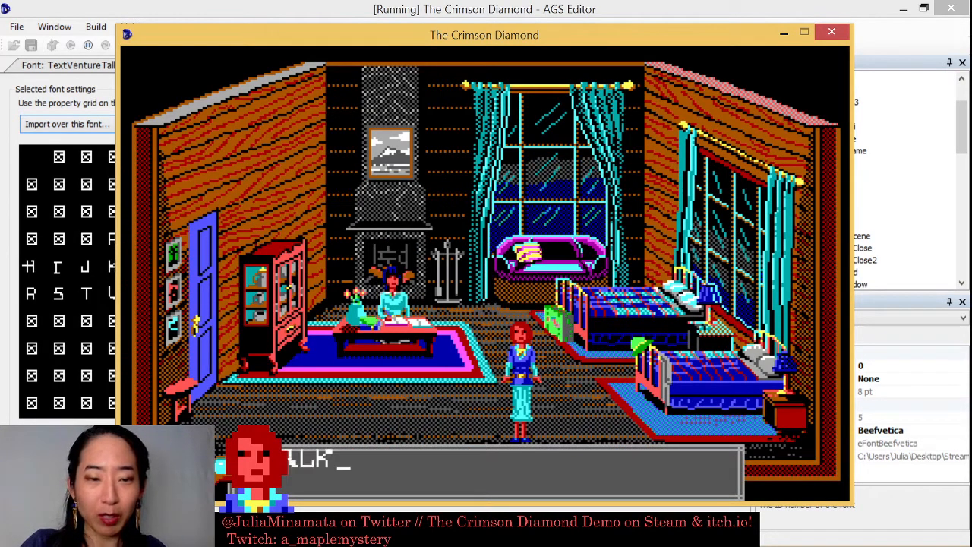
{"action": "type", "text": "mi"}
{"action": "key", "text": "Return"}
{"action": "key", "text": "Return"}
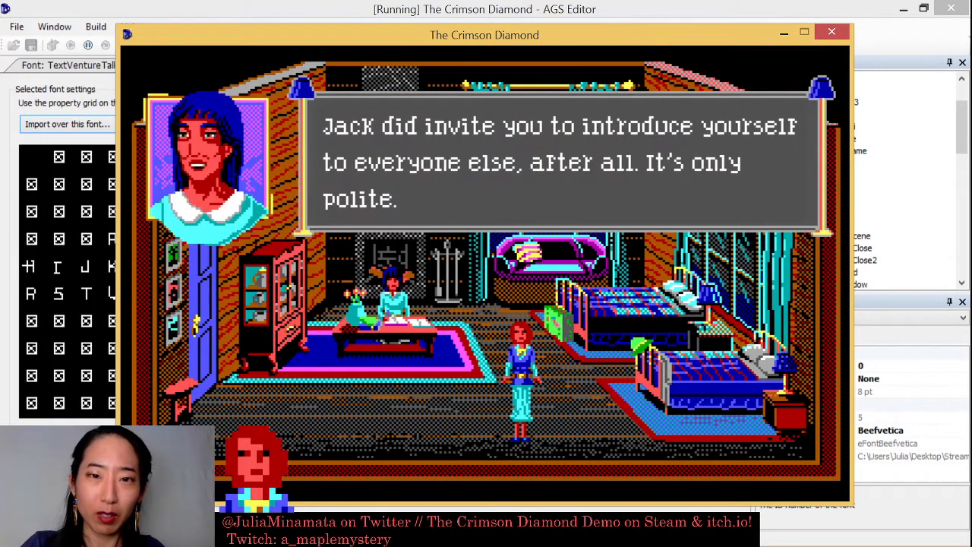
{"action": "key", "text": "Return"}
{"action": "key", "text": "Return"}
{"action": "key", "text": "Return"}
{"action": "key", "text": "Return"}
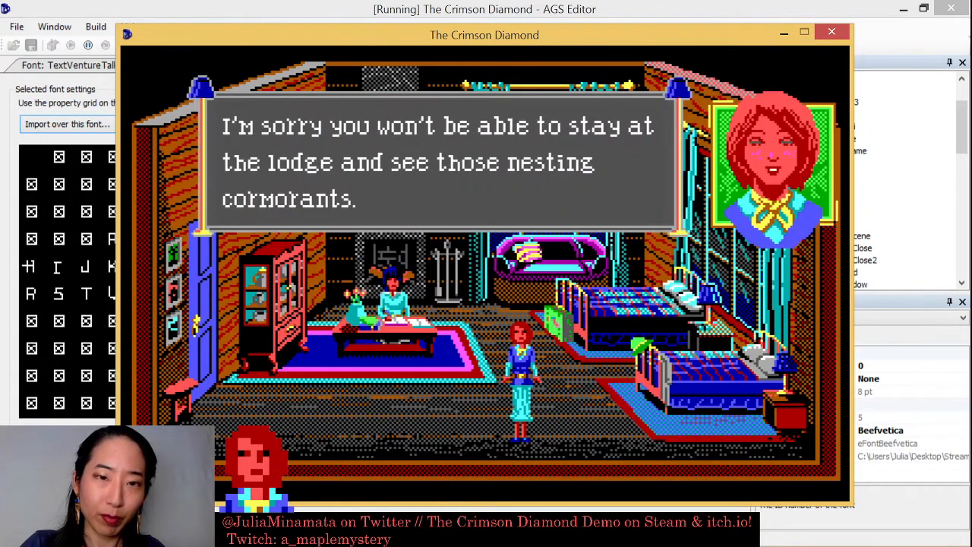
{"action": "key", "text": "Return"}
{"action": "key", "text": "Return"}
{"action": "key", "text": "Return"}
{"action": "key", "text": "Return"}
{"action": "key", "text": "Return"}
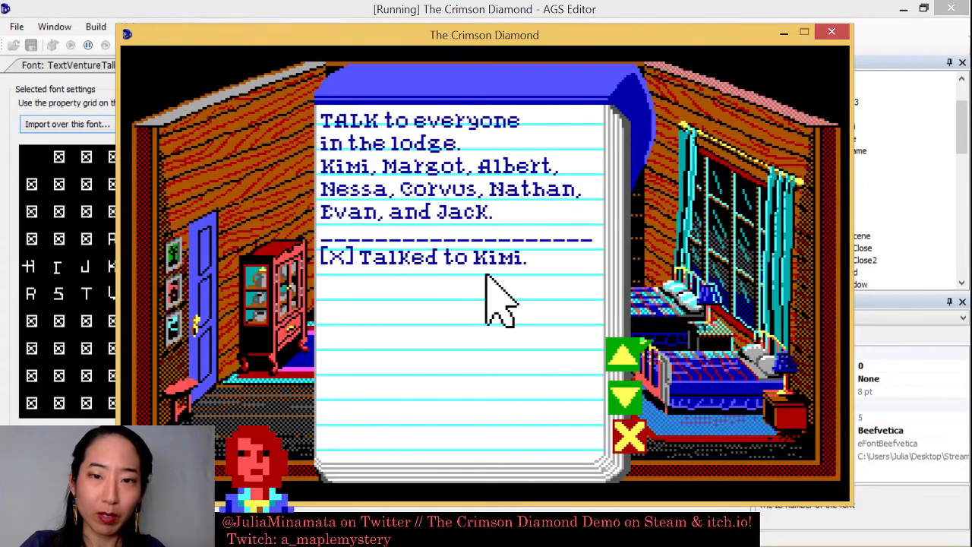
- Enter "ask kimi about lodge" with the game window moved slightly up, advance through the replies, and close the running game
{"action": "type", "text": "ask kimi about lo"}
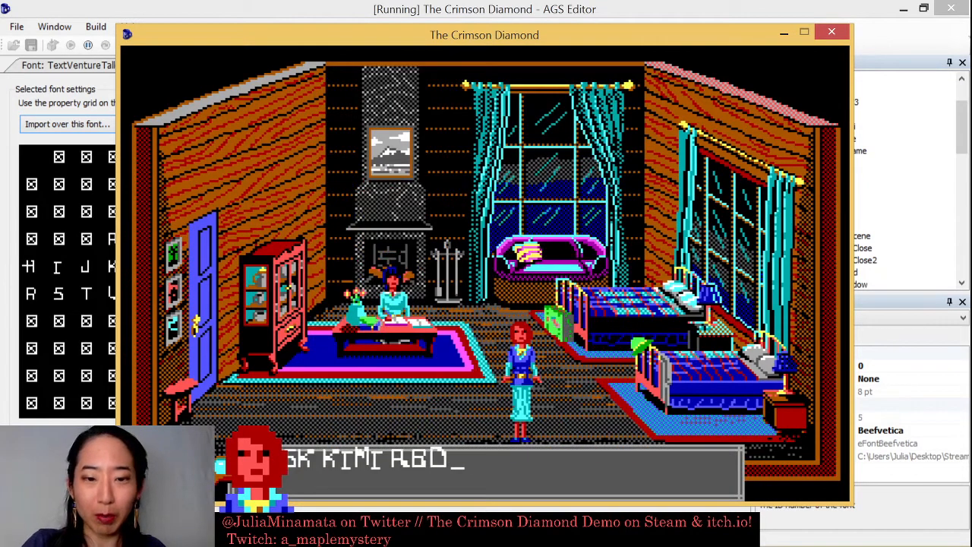
{"action": "type", "text": "dge"}
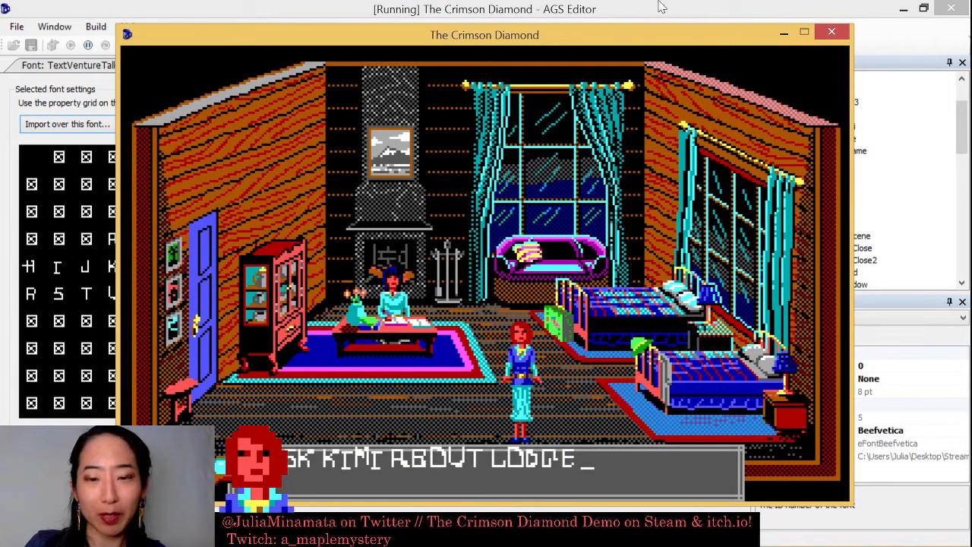
{"action": "left_click_drag", "start_coordinate": [701, 33], "coordinate": [704, 20]}
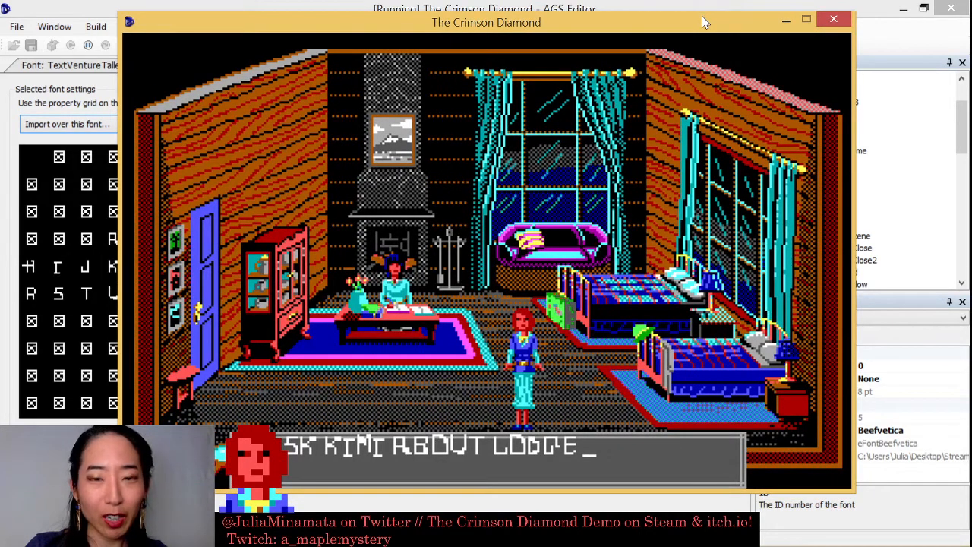
{"action": "key", "text": "Return"}
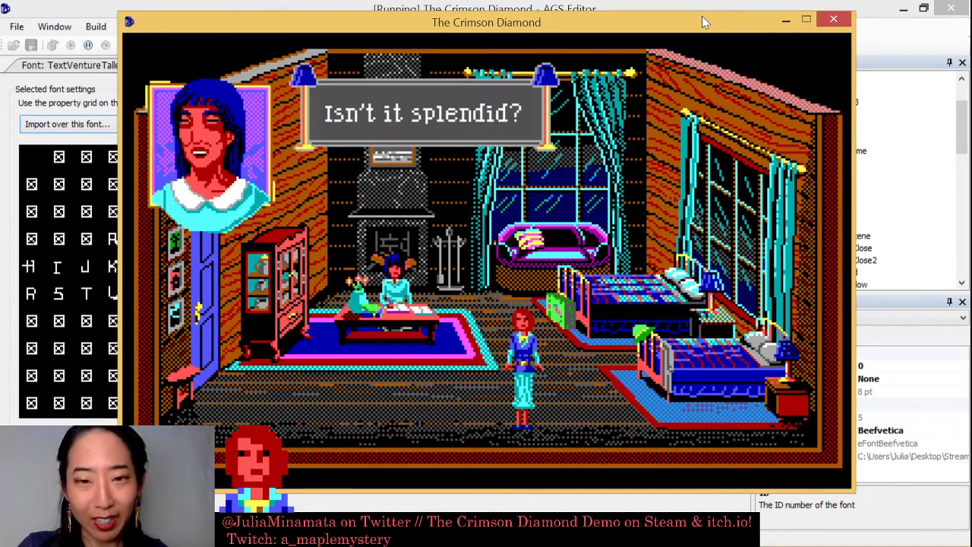
{"action": "key", "text": "Return"}
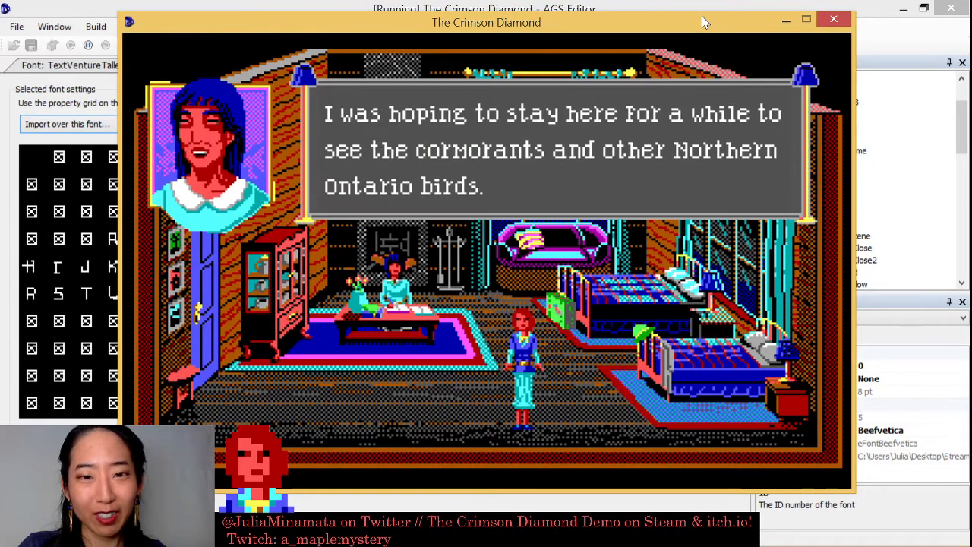
{"action": "key", "text": "Return"}
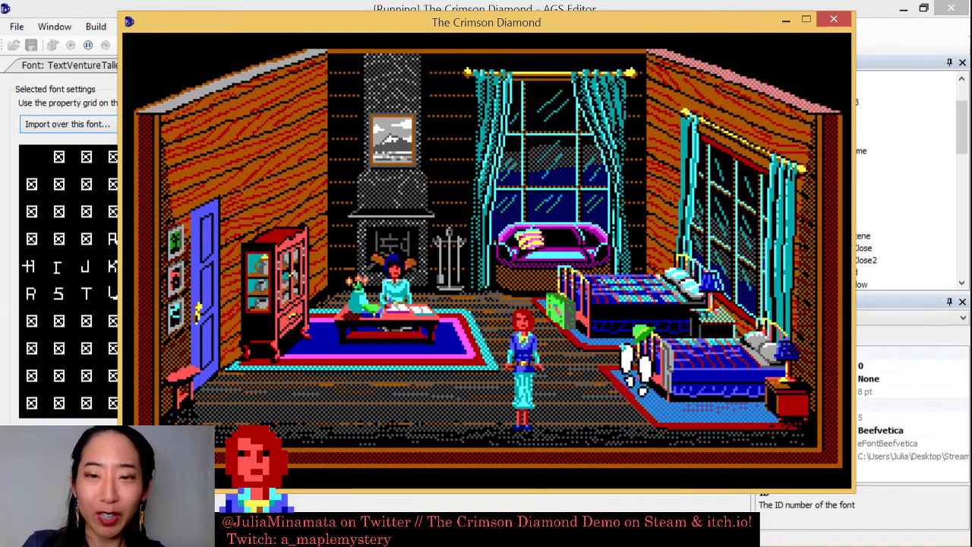
{"action": "left_click", "coordinate": [840, 22]}
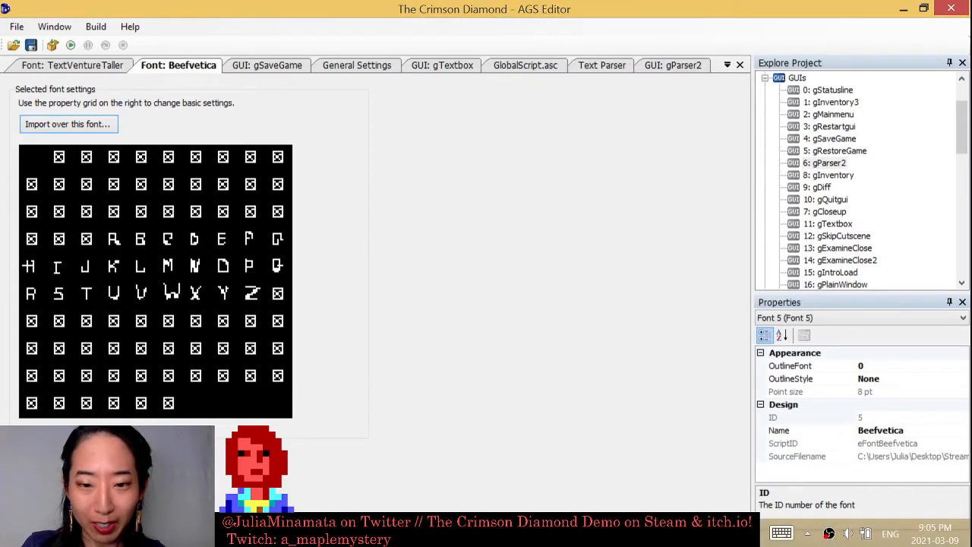
- Switch to the open Word document and close the blank browser window opened over it
{"action": "key", "text": "alt+Tab"}
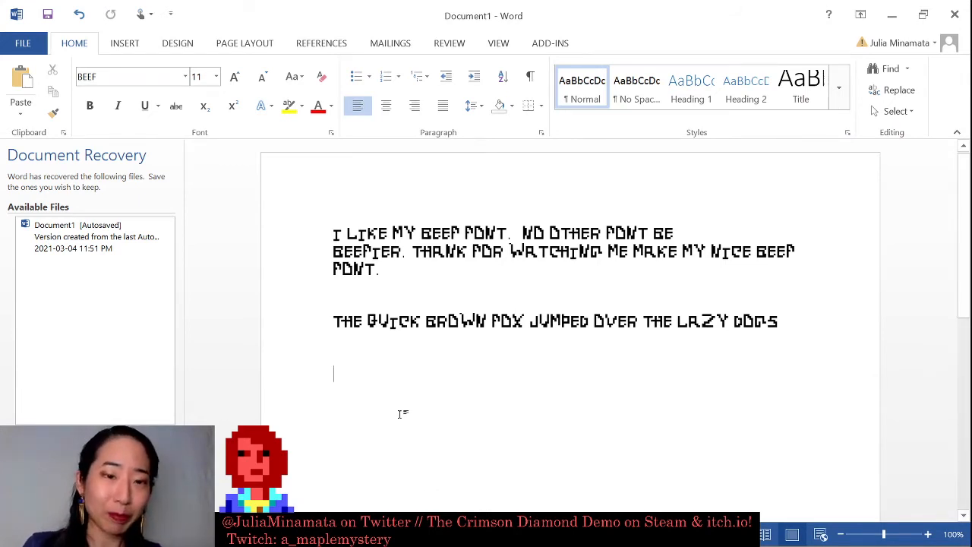
{"action": "left_click", "coordinate": [319, 535]}
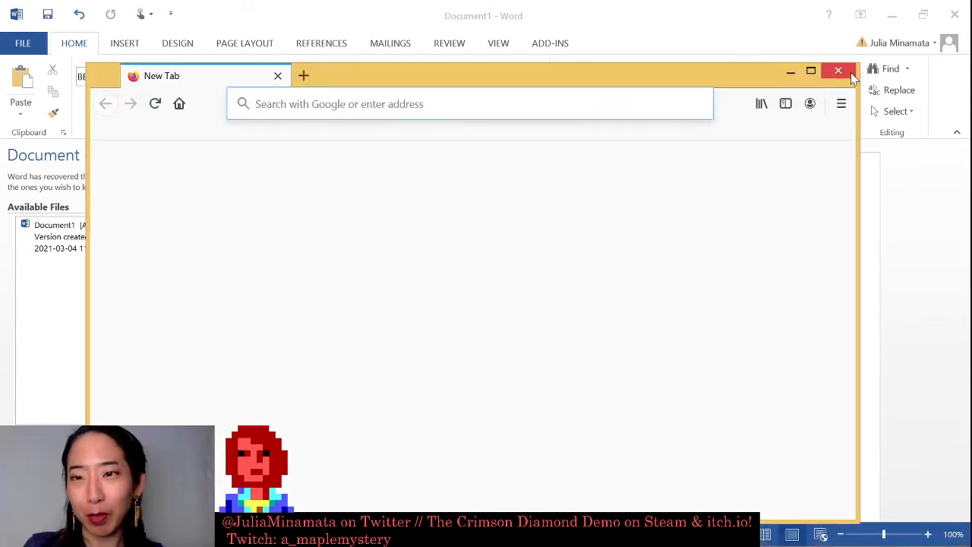
{"action": "left_click", "coordinate": [838, 70]}
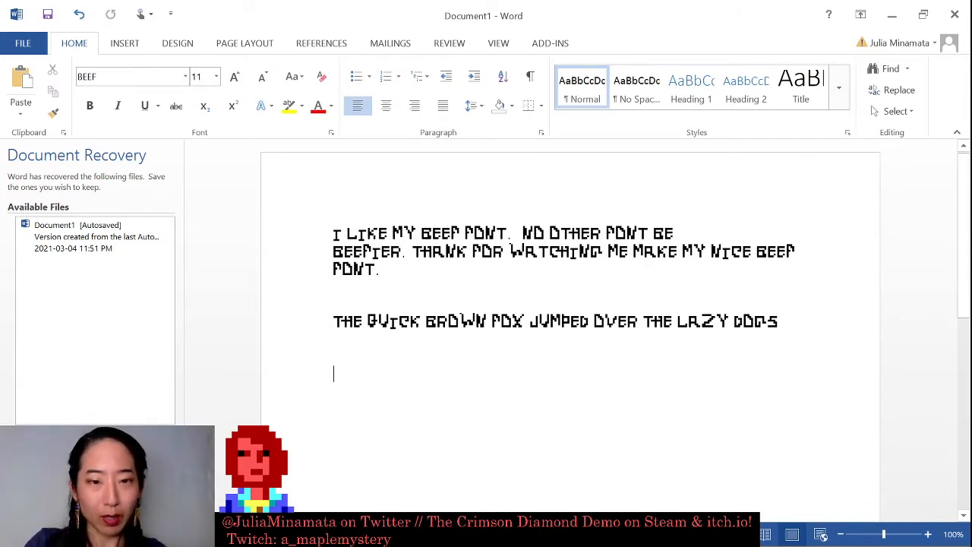
{"action": "type", "text": "THANKS"}
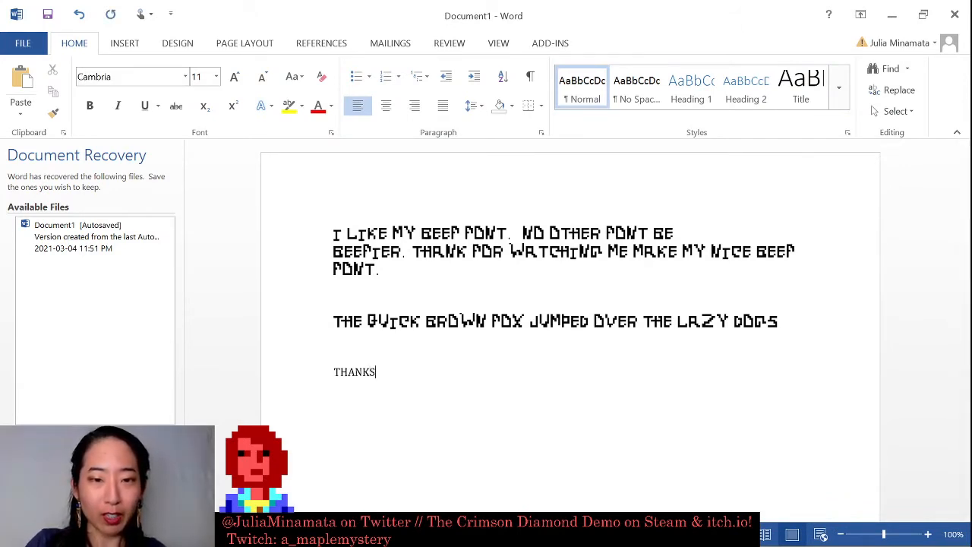
{"action": "key", "text": "BackSpace"}
{"action": "key", "text": "BackSpace"}
{"action": "key", "text": "BackSpace"}
{"action": "key", "text": "BackSpace"}
{"action": "key", "text": "BackSpace"}
{"action": "key", "text": "BackSpace"}
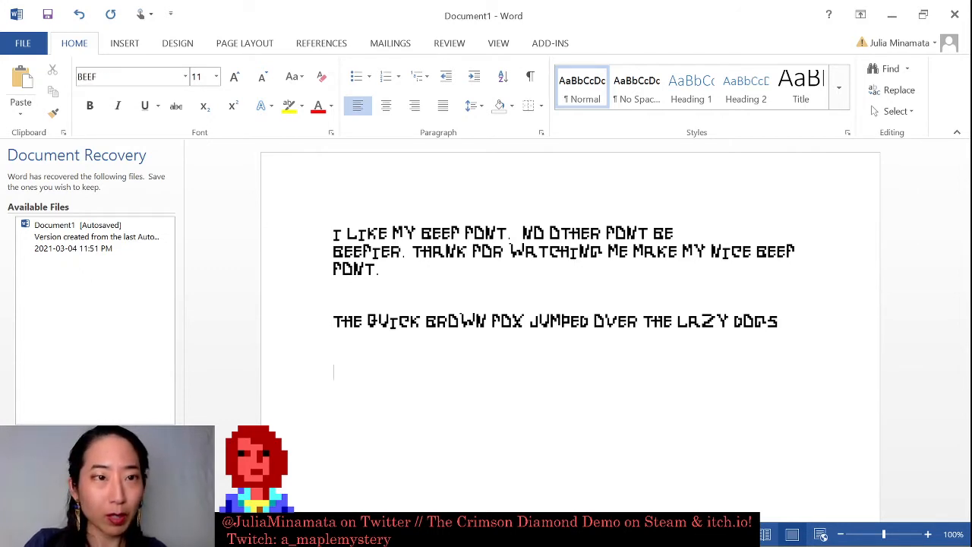
{"action": "type", "text": "THANKS"}
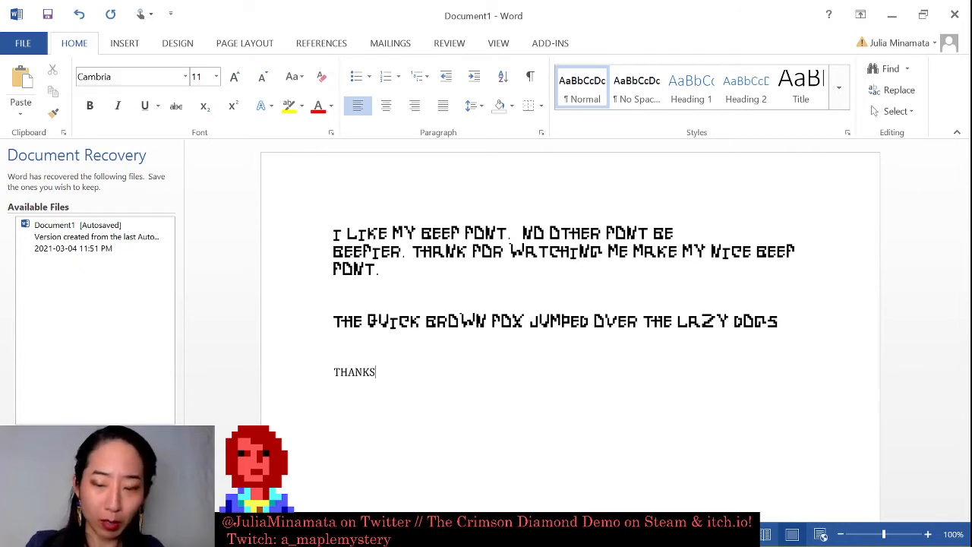
{"action": "key", "text": "BackSpace"}
{"action": "key", "text": "BackSpace"}
{"action": "key", "text": "BackSpace"}
{"action": "key", "text": "BackSpace"}
{"action": "key", "text": "BackSpace"}
{"action": "key", "text": "BackSpace"}
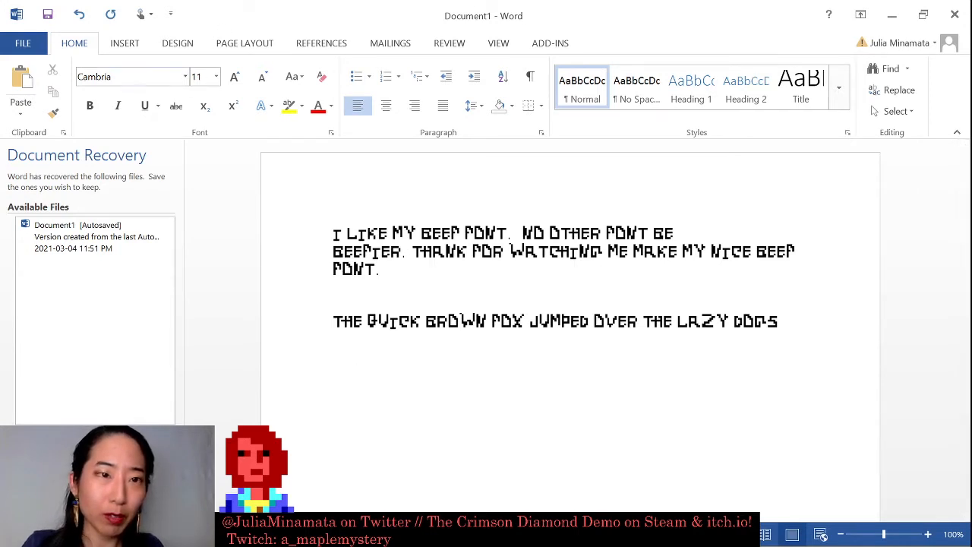
- Set the font to BEEF and write "Thanks for watching the font tutorial segment of the stream" on the empty last line
{"action": "left_click", "coordinate": [185, 77]}
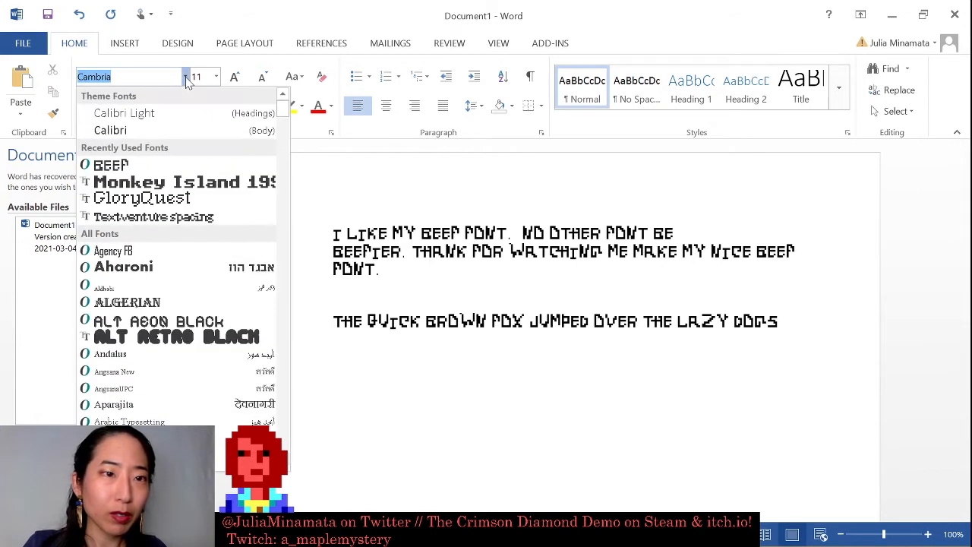
{"action": "left_click", "coordinate": [154, 163]}
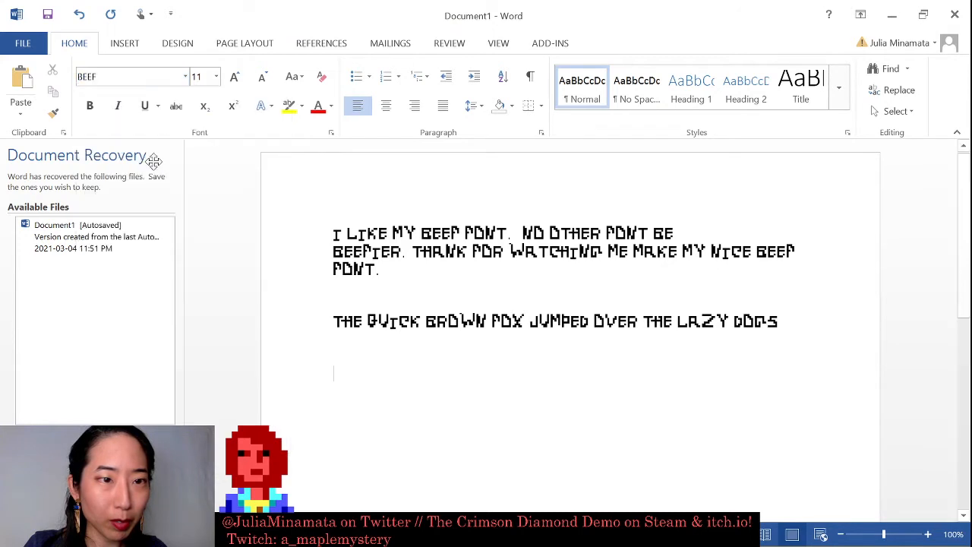
{"action": "type", "text": "Thanks for"}
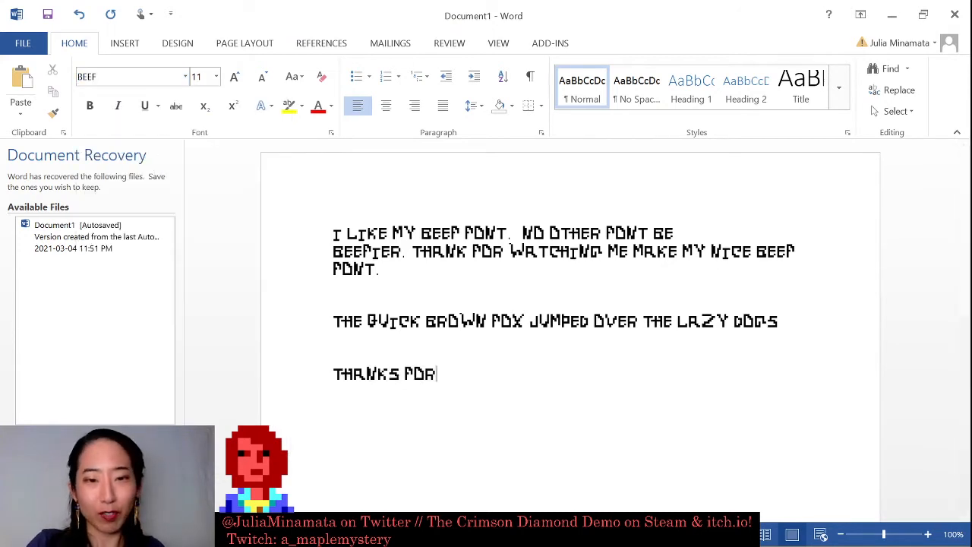
{"action": "type", "text": " watching the font "}
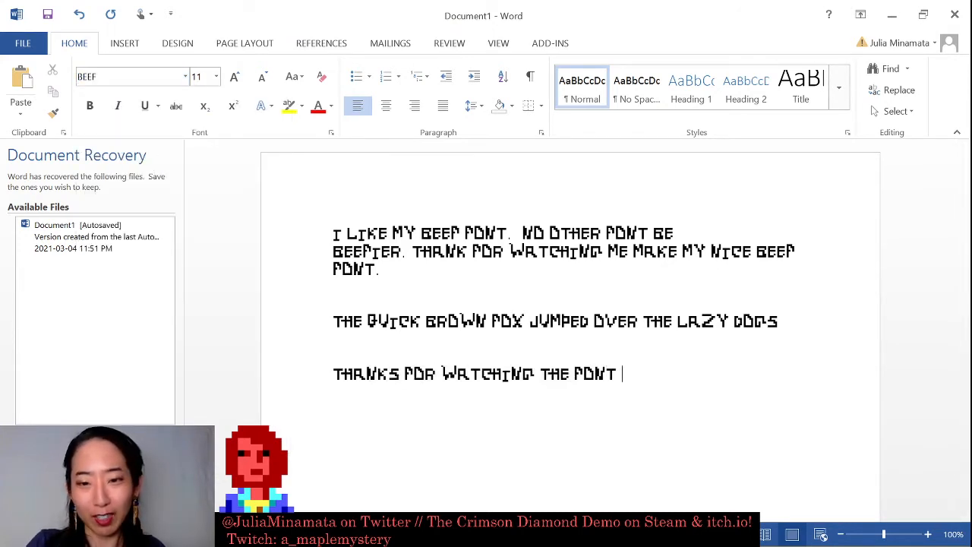
{"action": "type", "text": "tuto"}
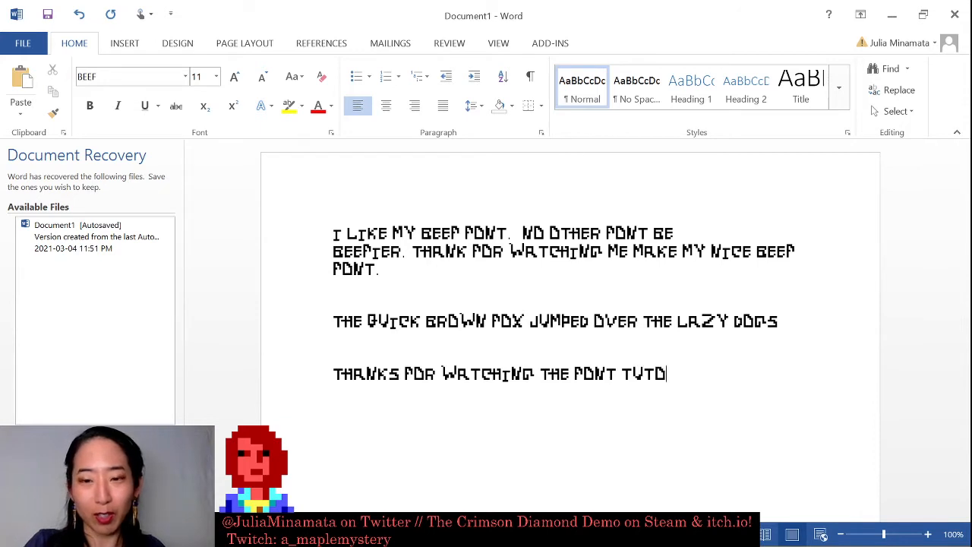
{"action": "type", "text": "rial segm"}
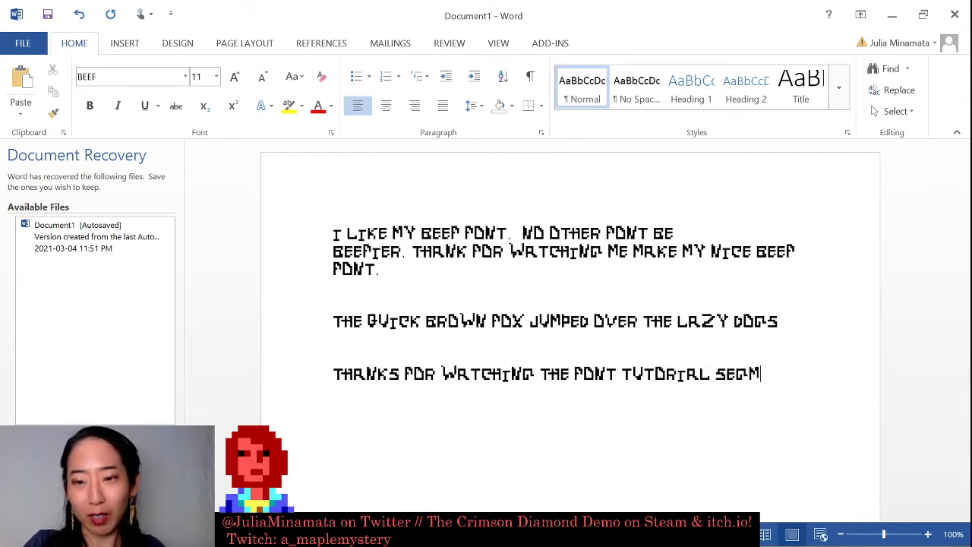
{"action": "type", "text": "ent of the stream"}
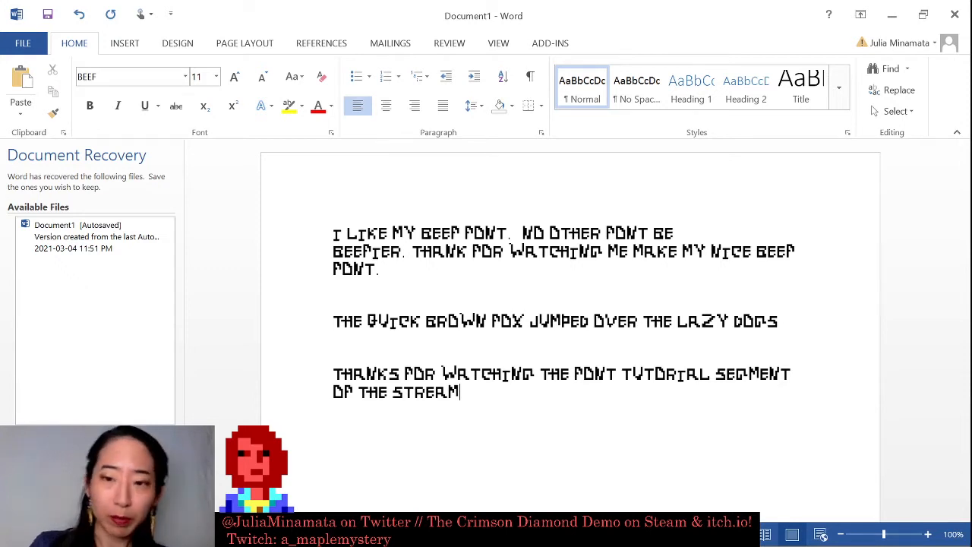
- Close Word without saving Document1 and choose to remove the recovered files
{"action": "left_click", "coordinate": [955, 15]}
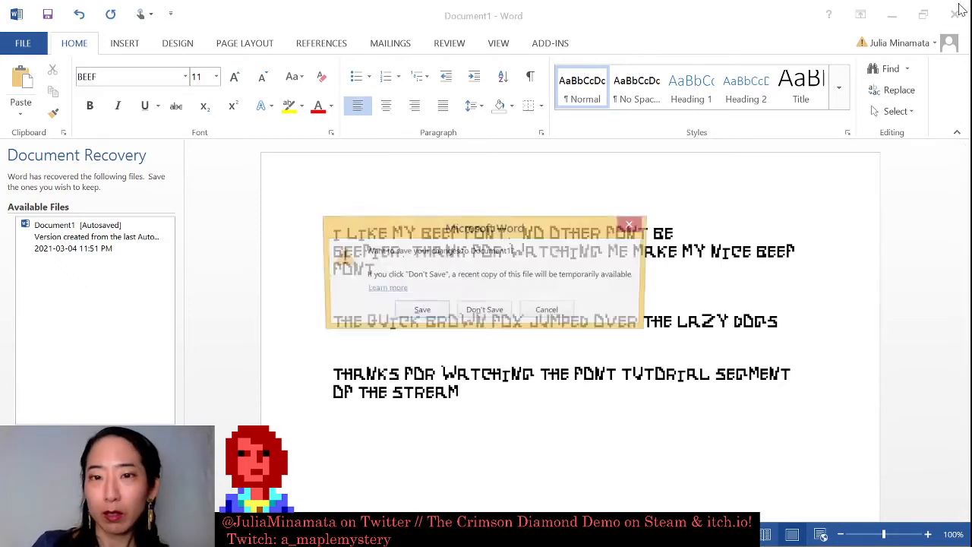
{"action": "left_click", "coordinate": [485, 316]}
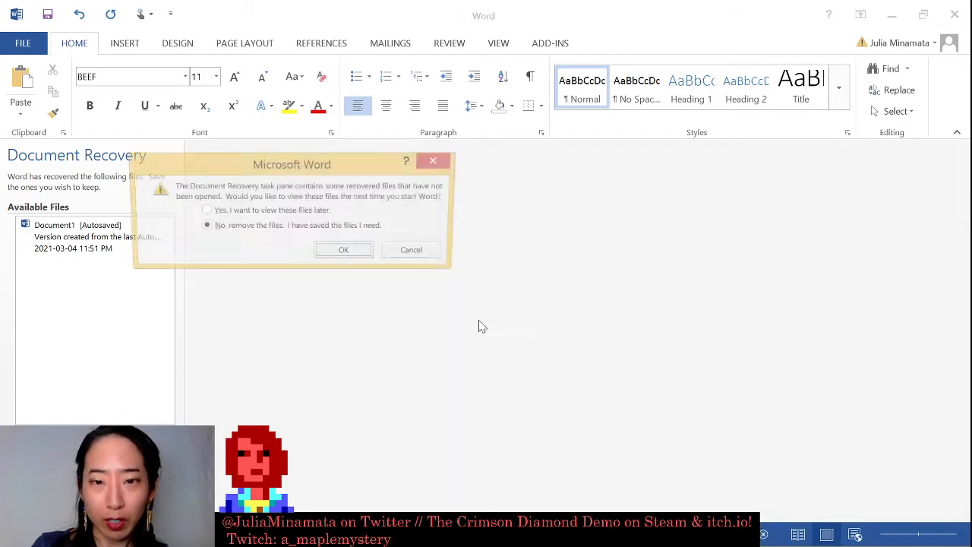
{"action": "left_click", "coordinate": [343, 253]}
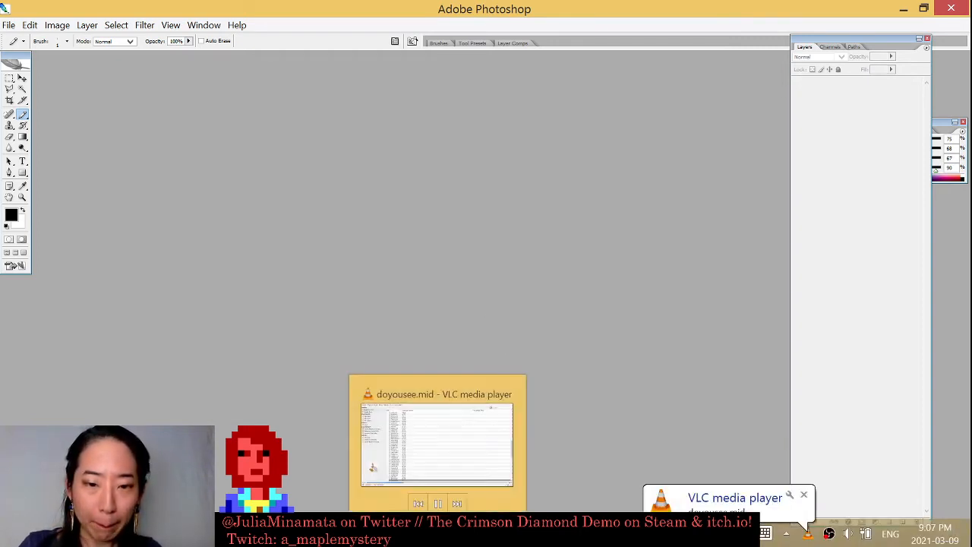
- Switch to the AGS Editor and close it, answering the closing prompt
{"action": "mouse_move", "coordinate": [480, 533]}
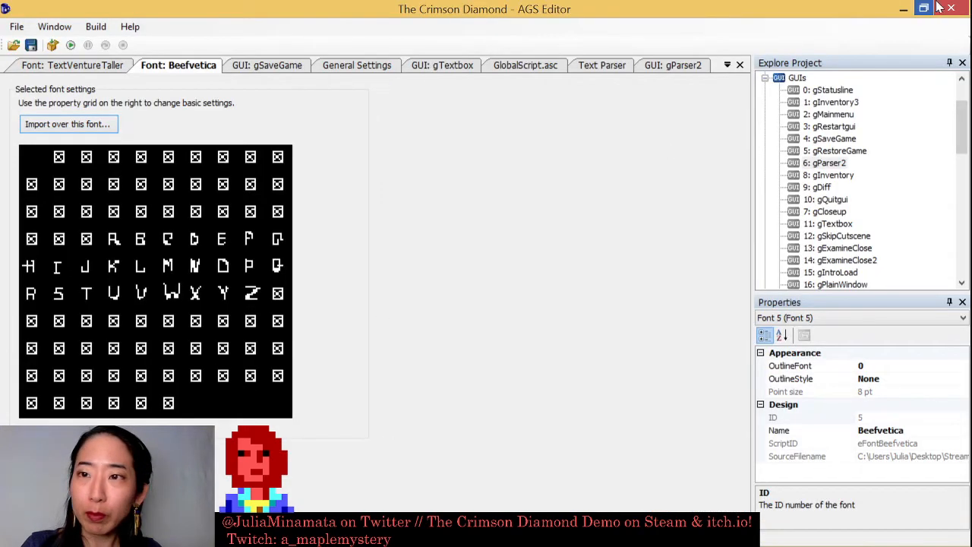
{"action": "left_click", "coordinate": [951, 8]}
{"action": "left_click", "coordinate": [501, 334]}
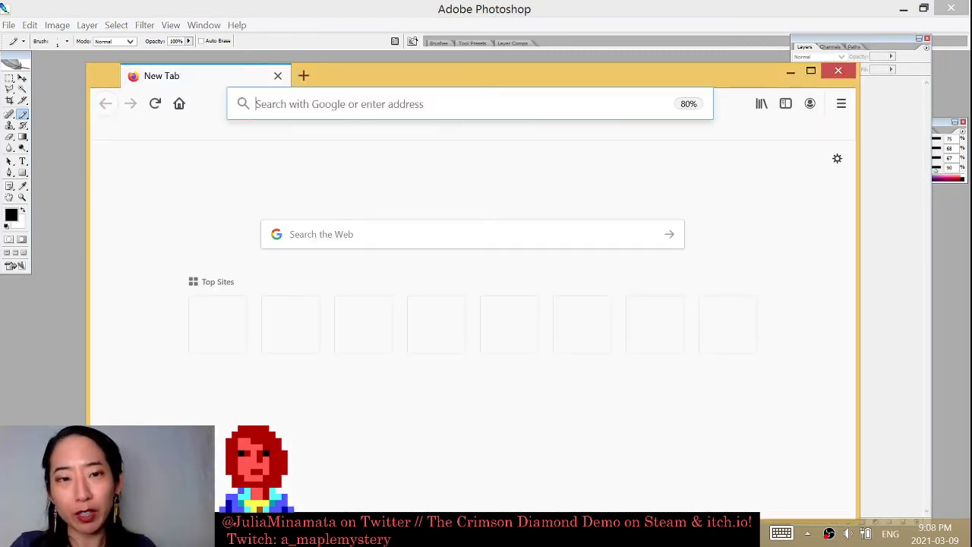
- Go to fontstruct.com, maximize the browser window and open the My FontStruct page
{"action": "type", "text": "FONtstruct.com/"}
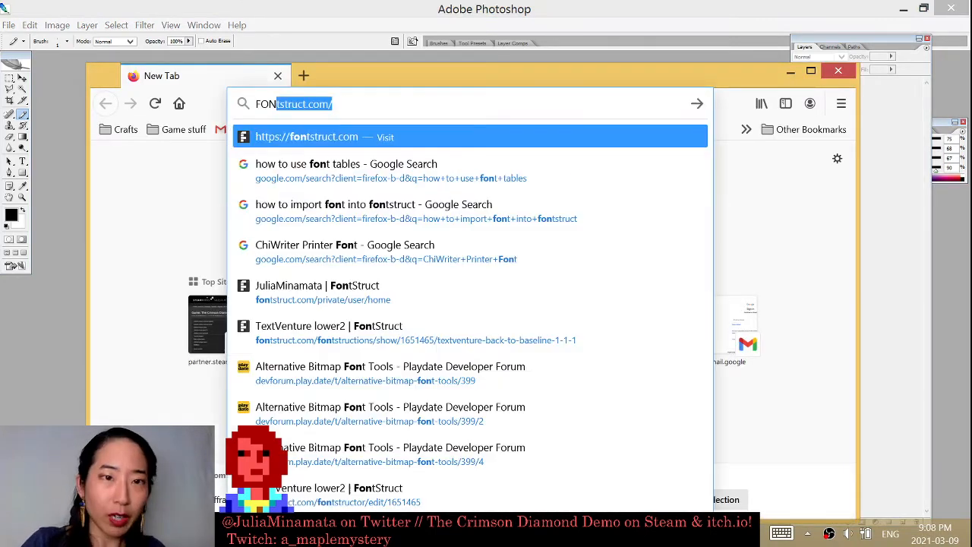
{"action": "key", "text": "Return"}
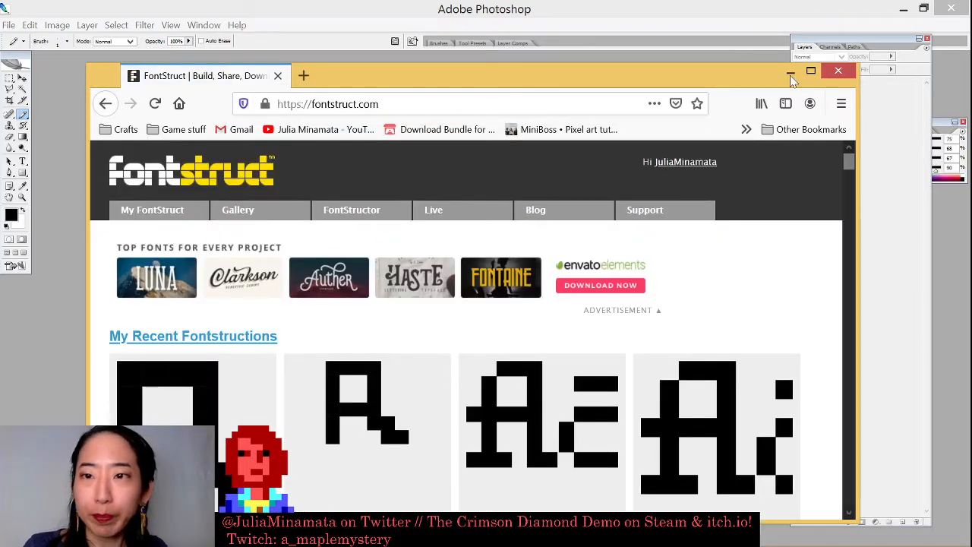
{"action": "left_click", "coordinate": [809, 72]}
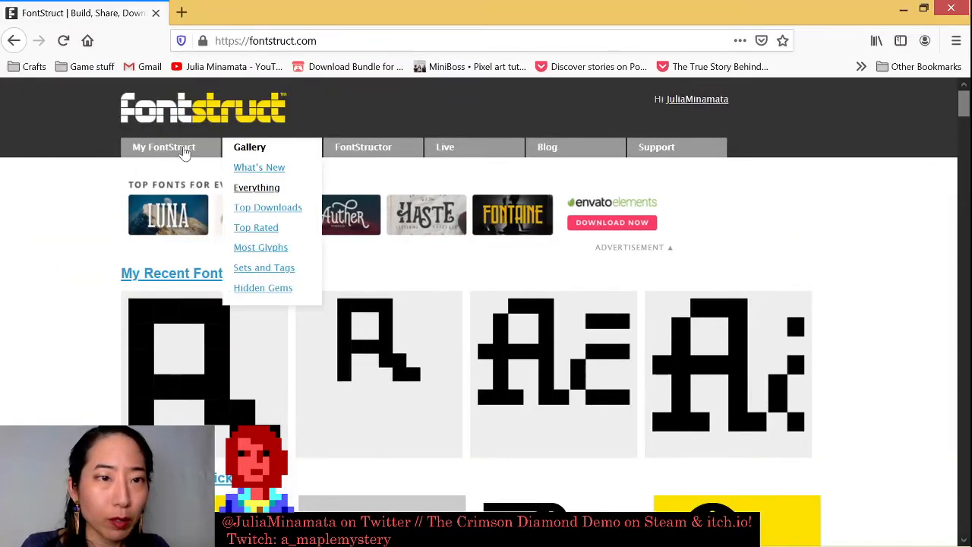
{"action": "left_click", "coordinate": [167, 154]}
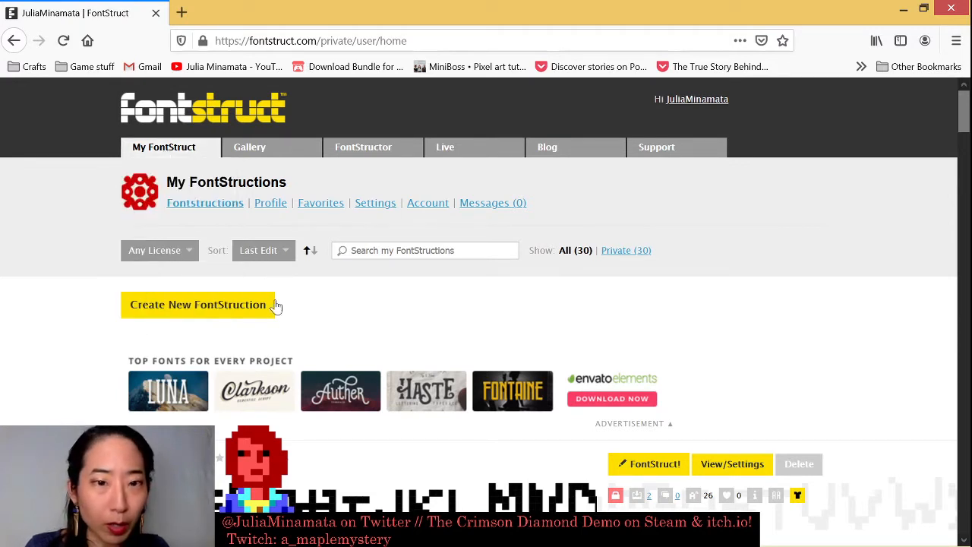
- Create a new FontStruction named "CANIMPORT" and start it in the editor
{"action": "left_click", "coordinate": [202, 303]}
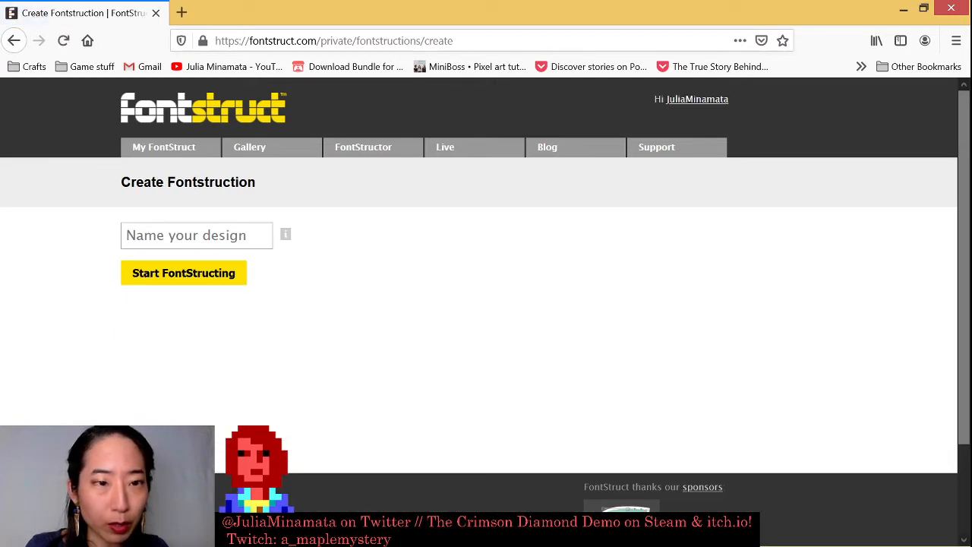
{"action": "type", "text": "CAN"}
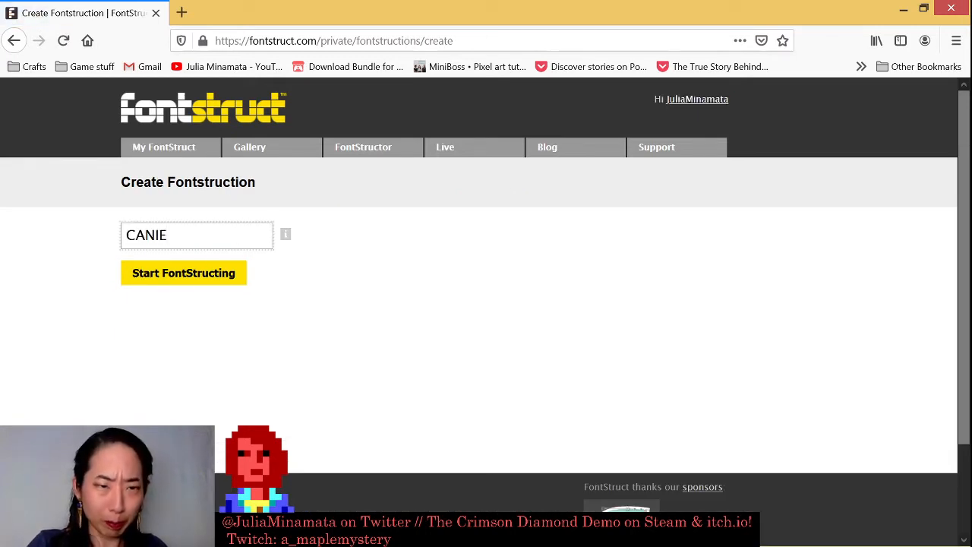
{"action": "type", "text": "IMPORT"}
{"action": "key", "text": "Return"}
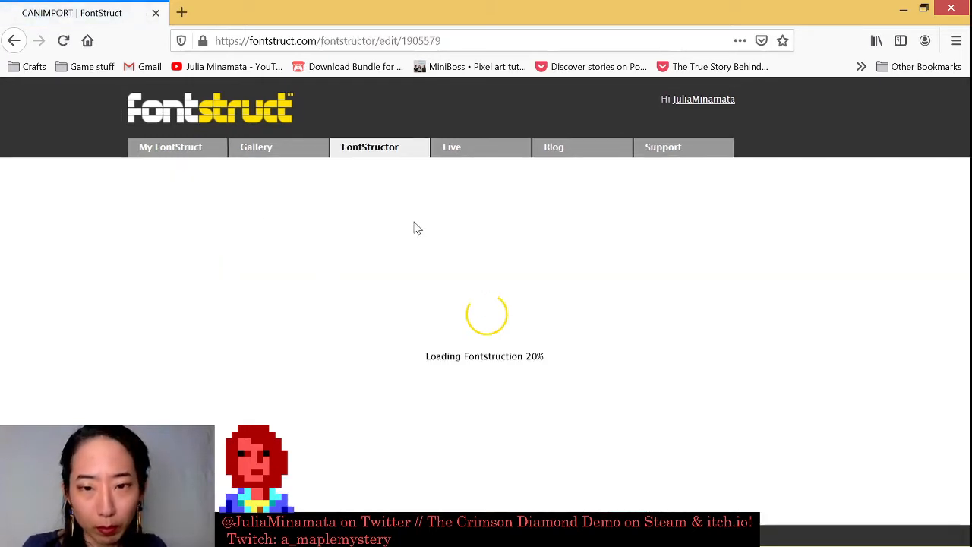
- Turn on Expert Mode in the font editor and enable the advanced Lock guides option
{"action": "left_click", "coordinate": [406, 171]}
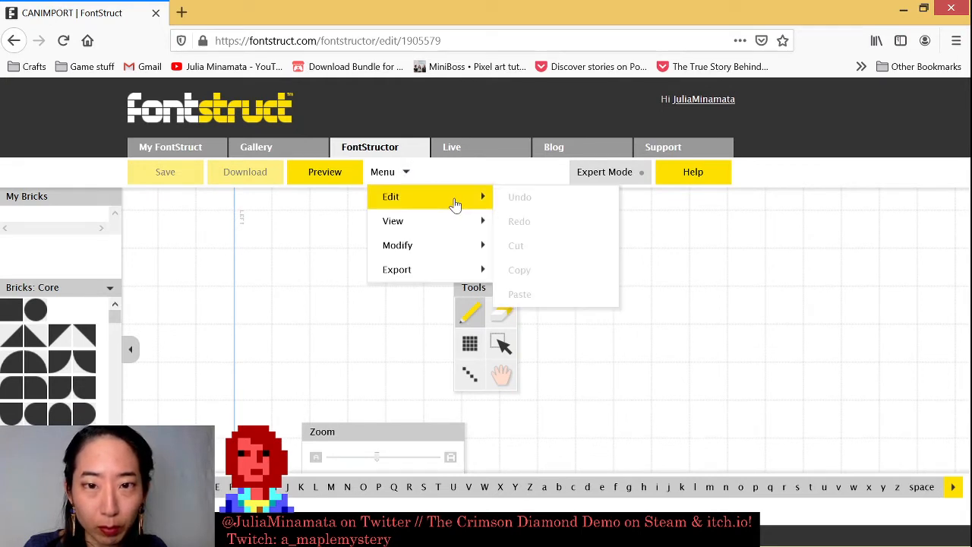
{"action": "mouse_move", "coordinate": [433, 221]}
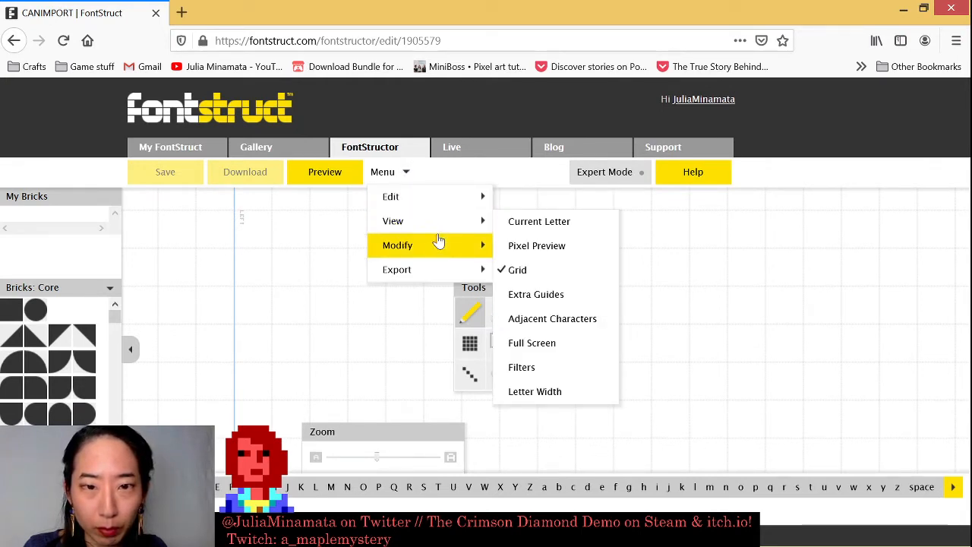
{"action": "mouse_move", "coordinate": [434, 271]}
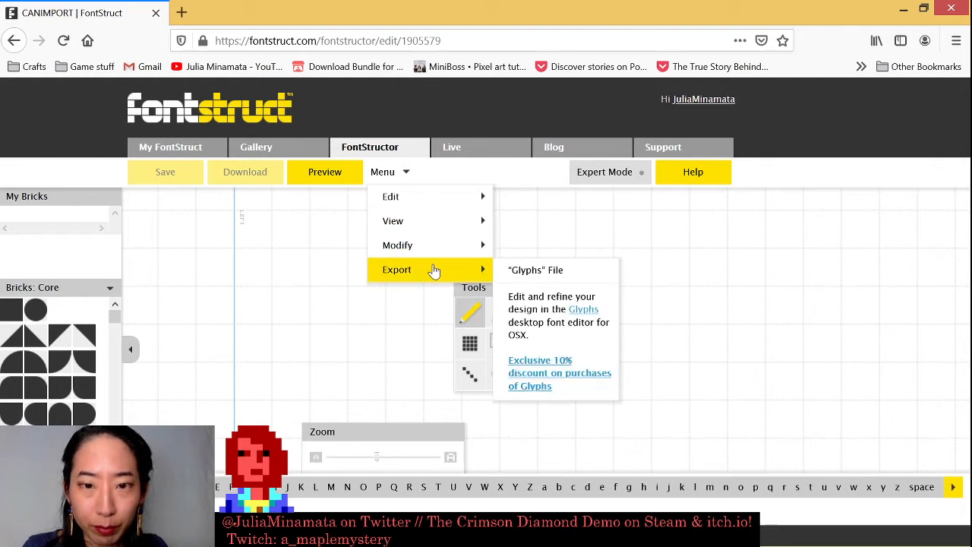
{"action": "left_click", "coordinate": [640, 173]}
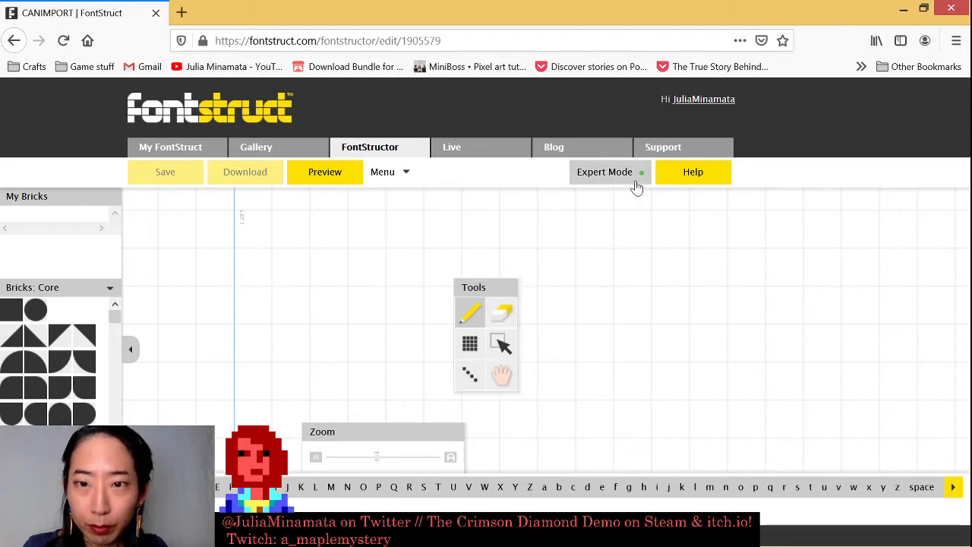
{"action": "left_click", "coordinate": [394, 185]}
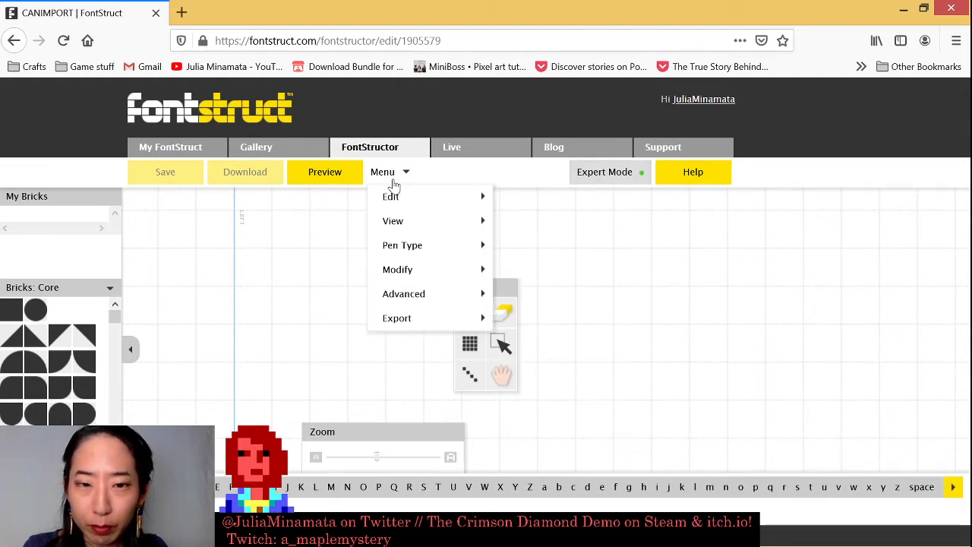
{"action": "mouse_move", "coordinate": [423, 291]}
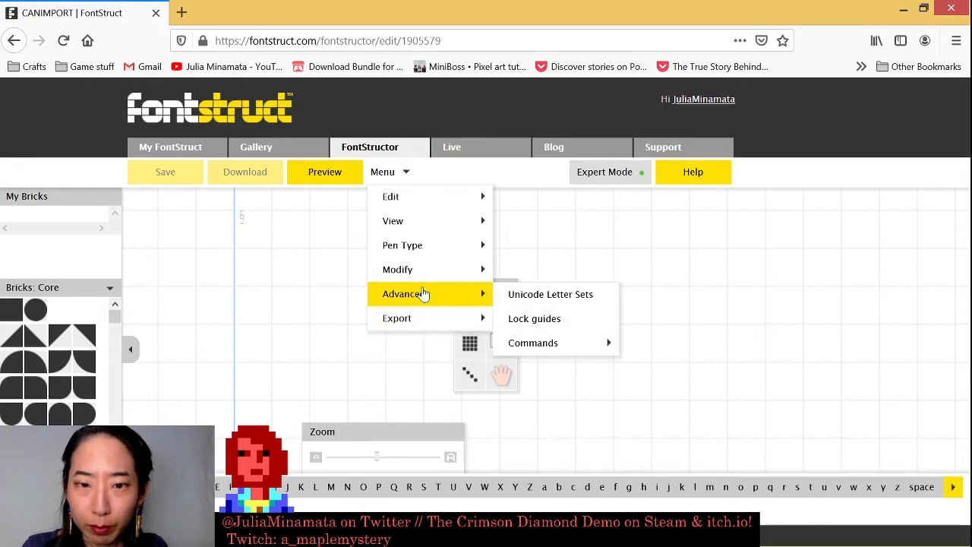
{"action": "left_click", "coordinate": [552, 318]}
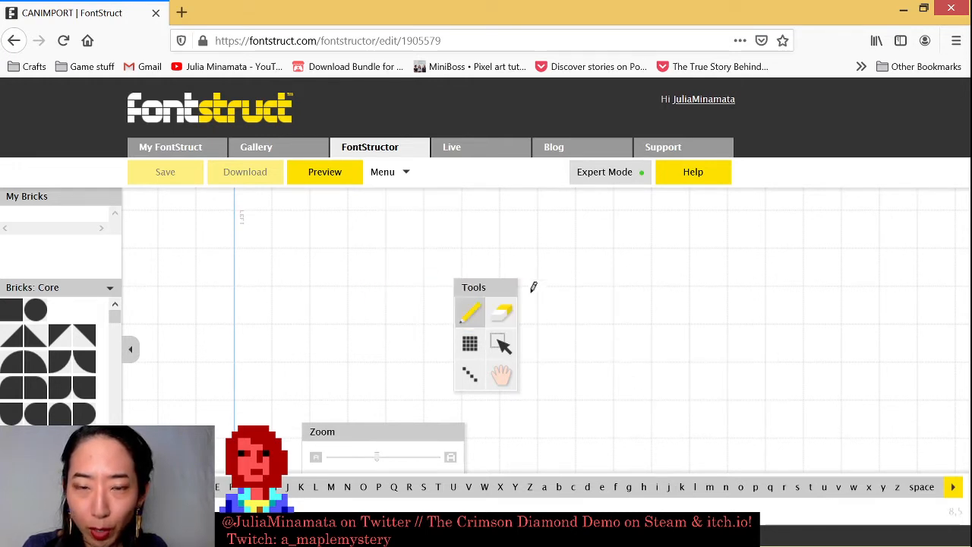
- Look through the editor's Advanced, Pen Type, Modify and View options for a font import function
{"action": "left_click", "coordinate": [402, 173]}
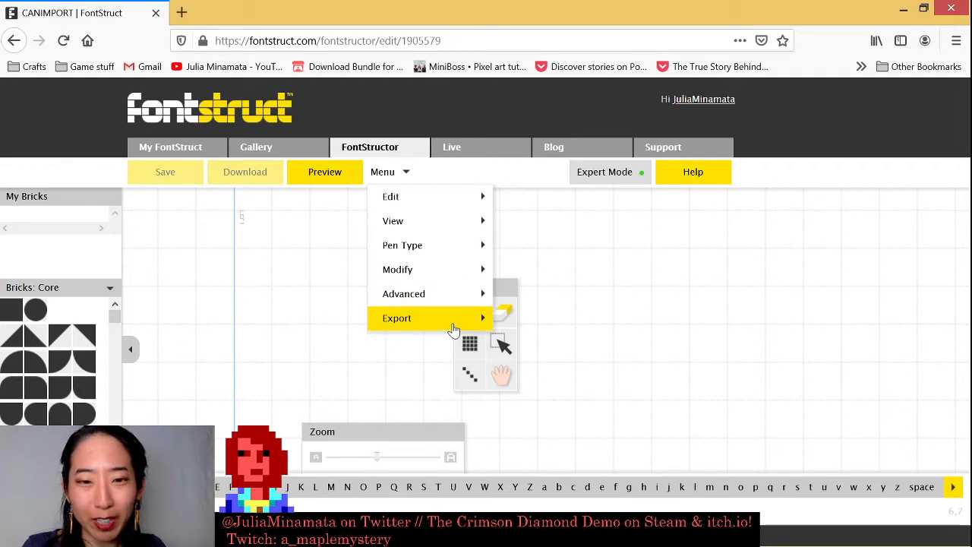
{"action": "mouse_move", "coordinate": [485, 298]}
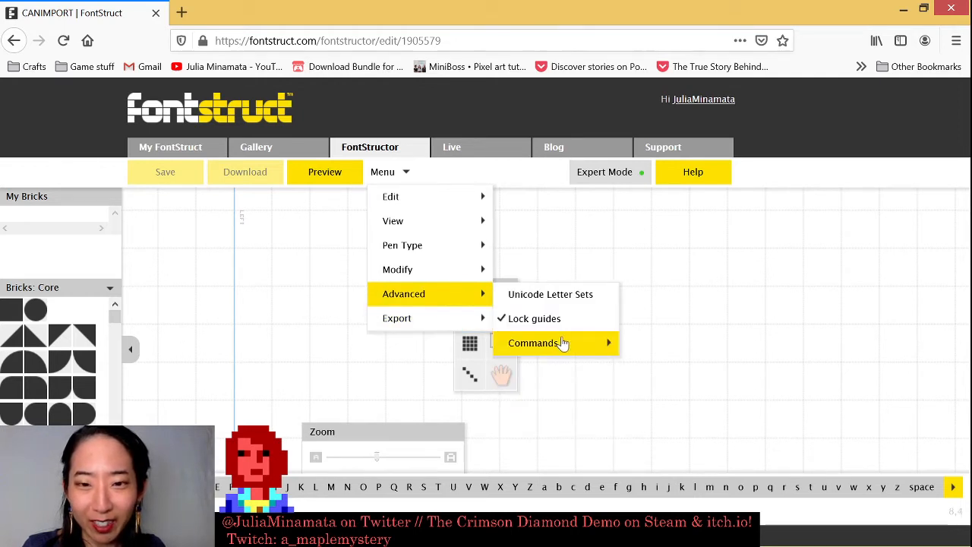
{"action": "mouse_move", "coordinate": [567, 344]}
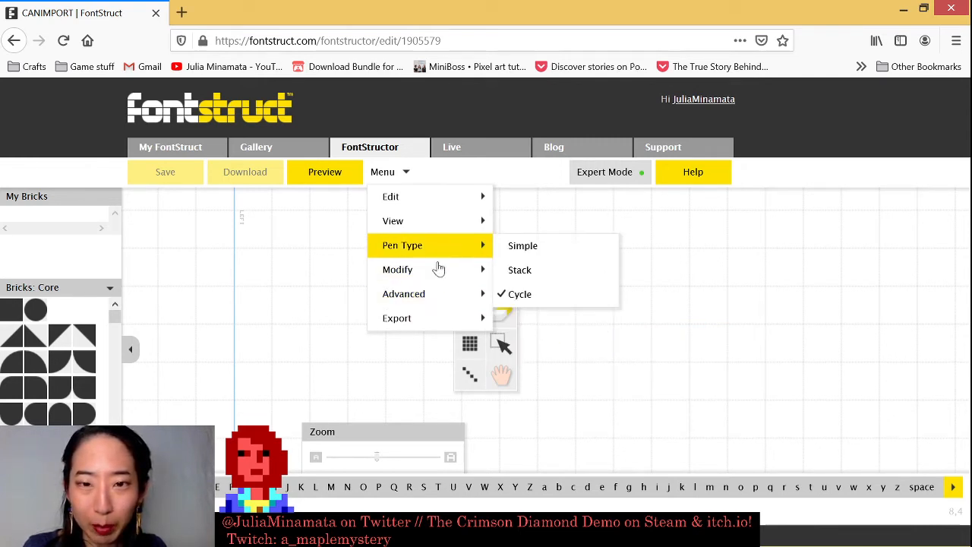
{"action": "mouse_move", "coordinate": [439, 274]}
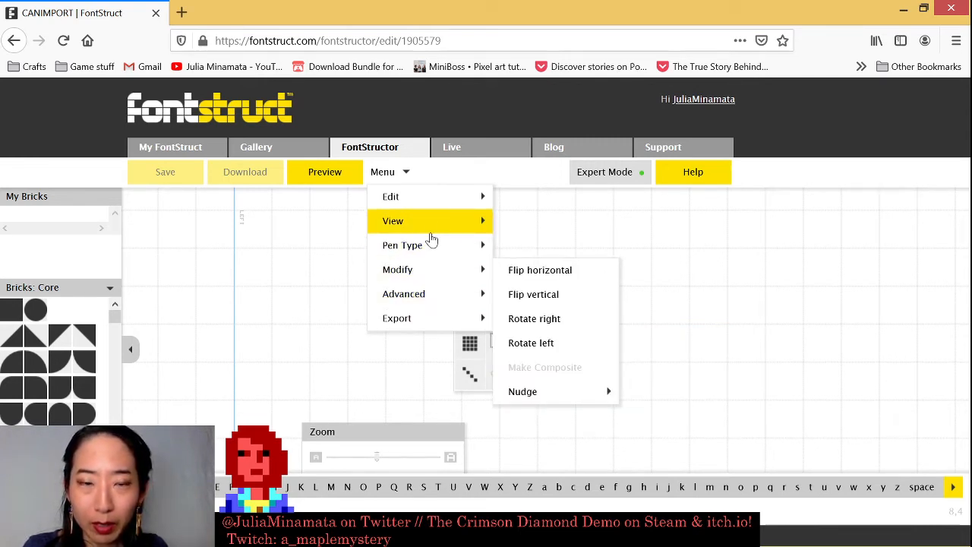
{"action": "mouse_move", "coordinate": [416, 232]}
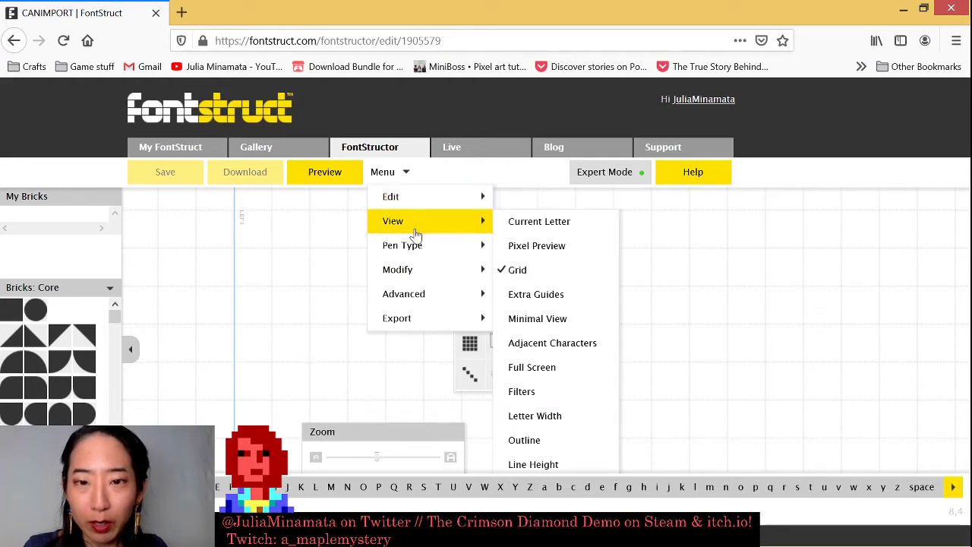
- Return to the My FontStruct page and look through the list of saved FontStructions
{"action": "left_click", "coordinate": [164, 150]}
{"action": "left_click", "coordinate": [581, 286]}
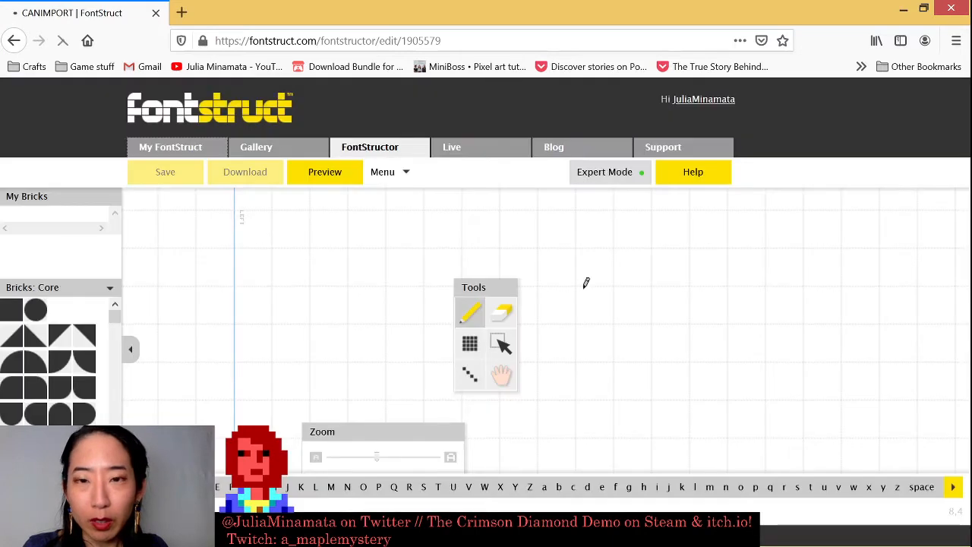
{"action": "scroll", "coordinate": [535, 283], "scroll_direction": "down", "scroll_amount": 2}
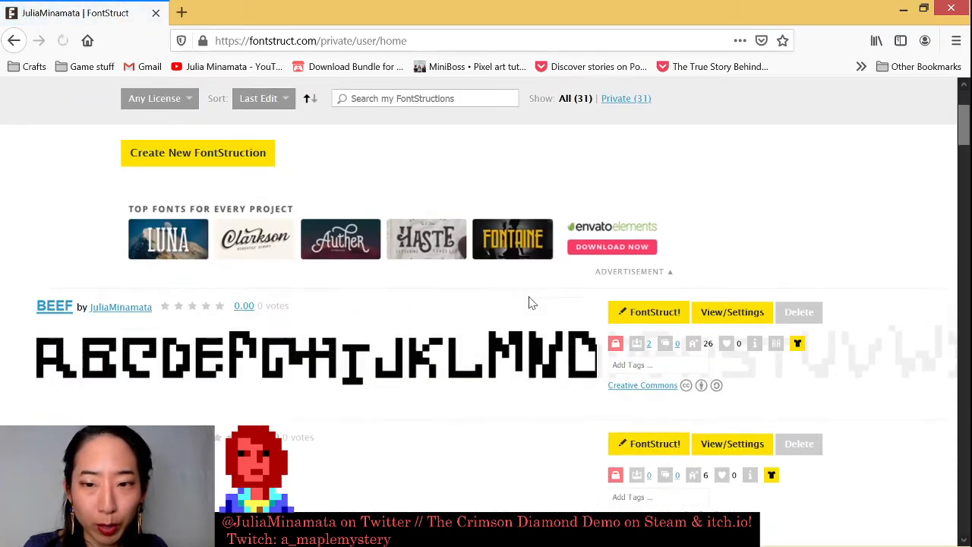
{"action": "scroll", "coordinate": [535, 303], "scroll_direction": "down", "scroll_amount": 4}
{"action": "scroll", "coordinate": [536, 303], "scroll_direction": "up", "scroll_amount": 4}
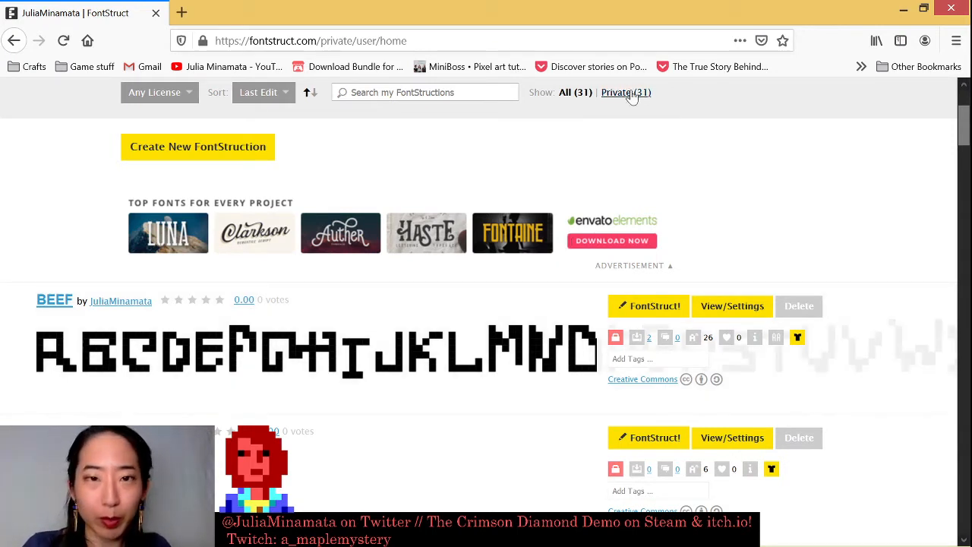
- Switch to Photoshop and browse for a file to open in the Desktop's Streaming Stuff folder, subfolder INTRO
{"action": "key", "text": "alt+Tab"}
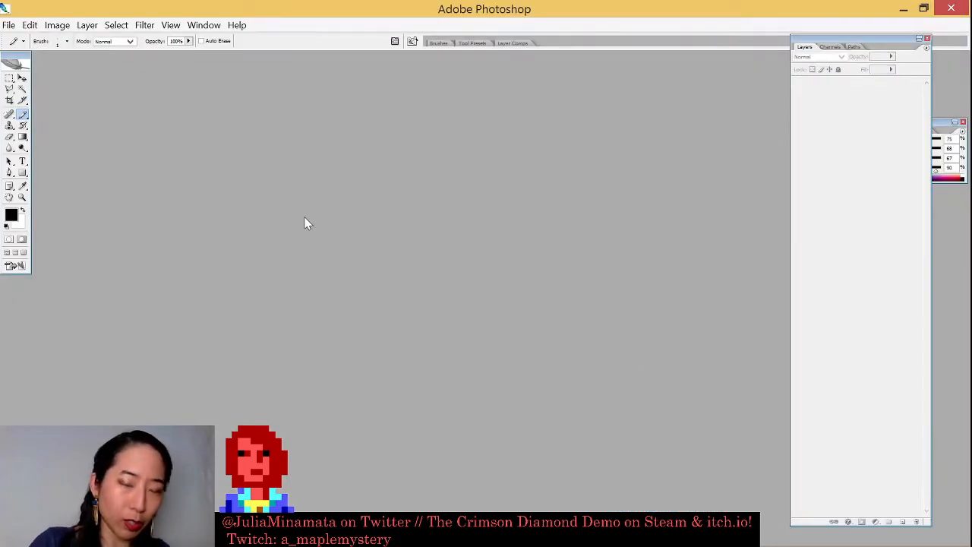
{"action": "key", "text": "ctrl+o"}
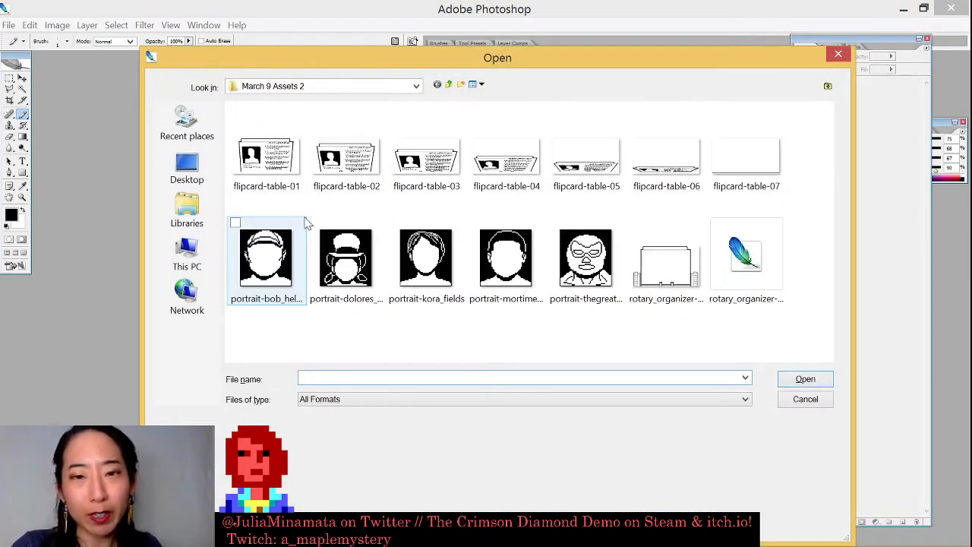
{"action": "left_click", "coordinate": [449, 85]}
{"action": "left_click", "coordinate": [449, 84]}
{"action": "left_click", "coordinate": [449, 85]}
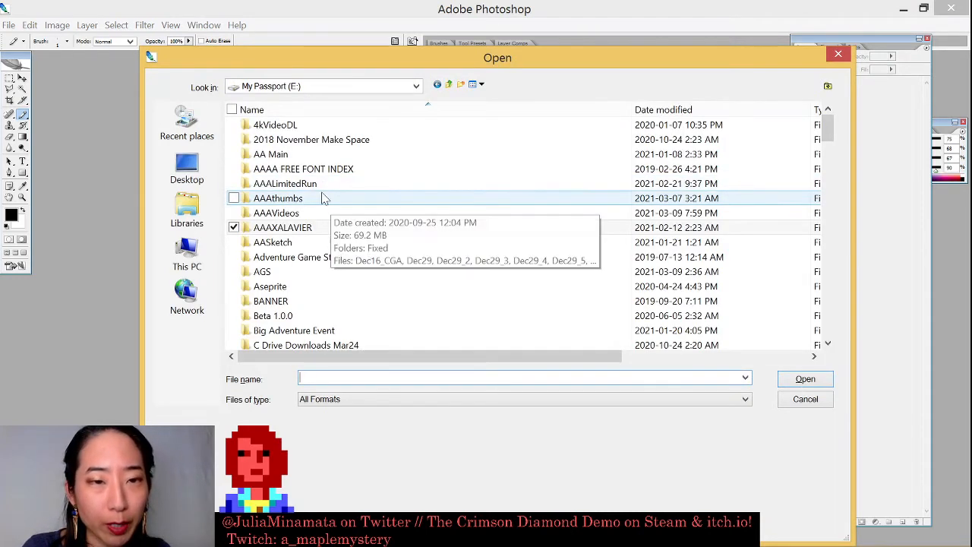
{"action": "left_click", "coordinate": [449, 85]}
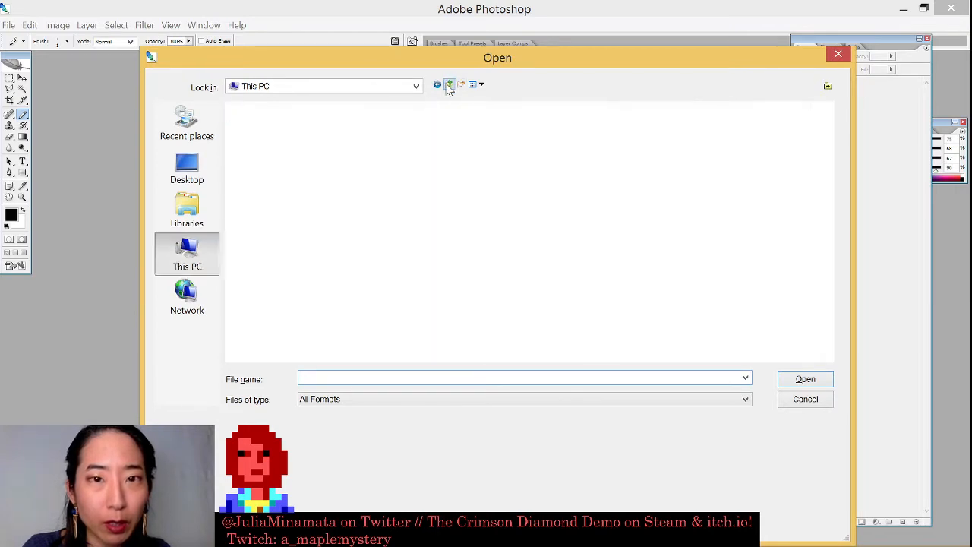
{"action": "left_click", "coordinate": [187, 182]}
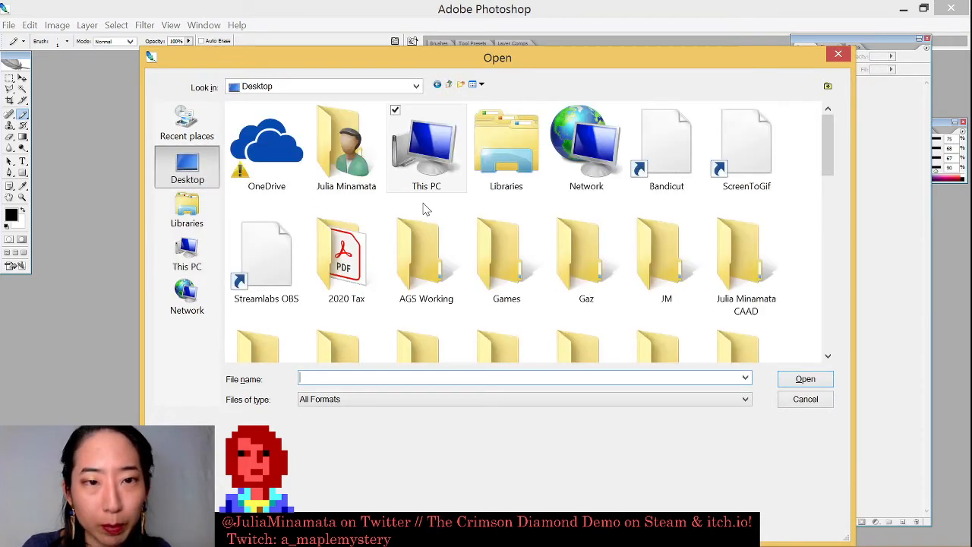
{"action": "left_click_drag", "start_coordinate": [827, 149], "coordinate": [826, 182]}
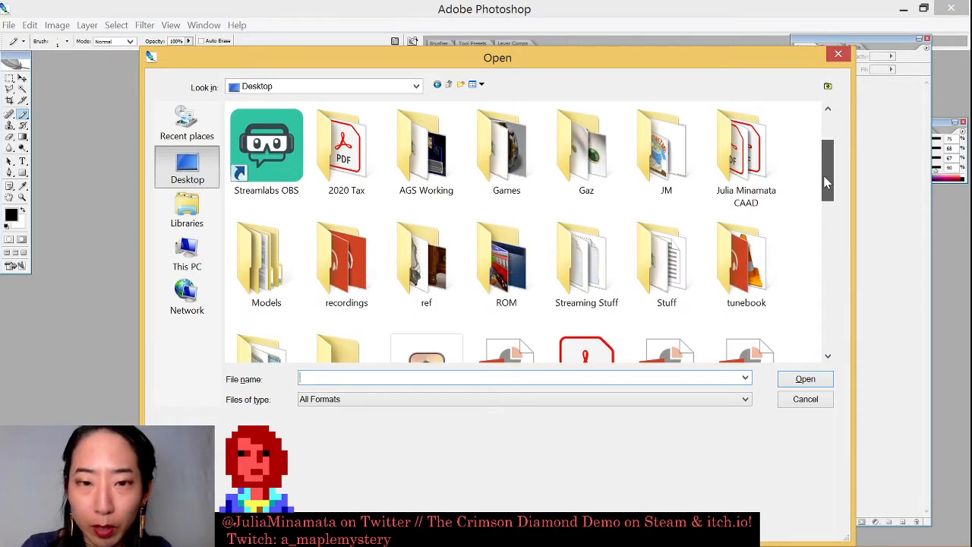
{"action": "double_click", "coordinate": [586, 262]}
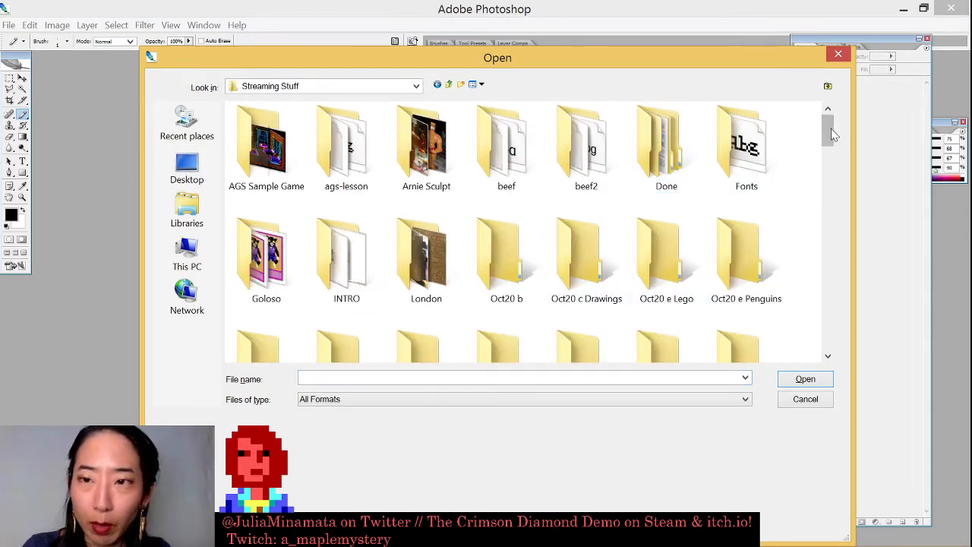
{"action": "left_click_drag", "start_coordinate": [830, 130], "coordinate": [837, 156]}
{"action": "double_click", "coordinate": [346, 144]}
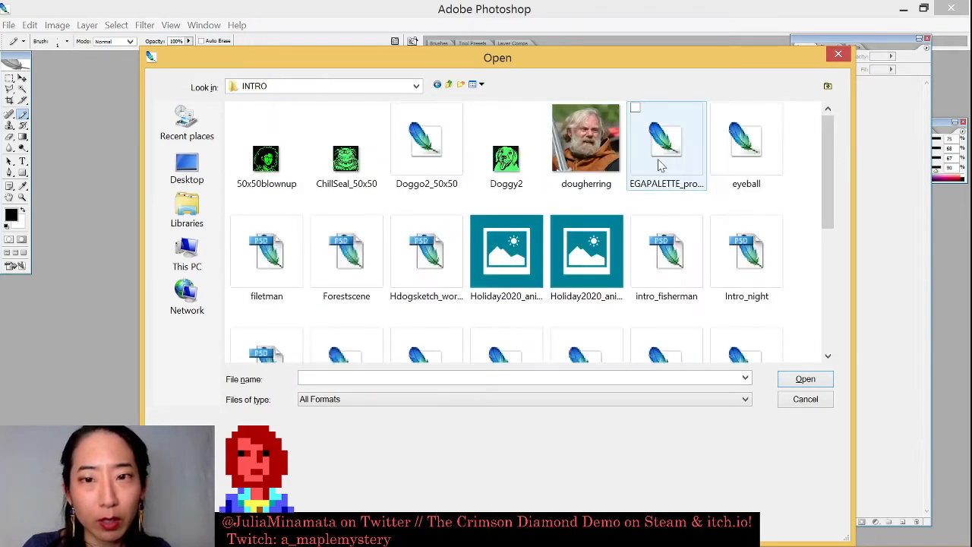
- Preview a few images in the INTRO folder and open the JPG photo of the bearded man with a sword
{"action": "left_click", "coordinate": [666, 144]}
{"action": "left_click", "coordinate": [425, 144]}
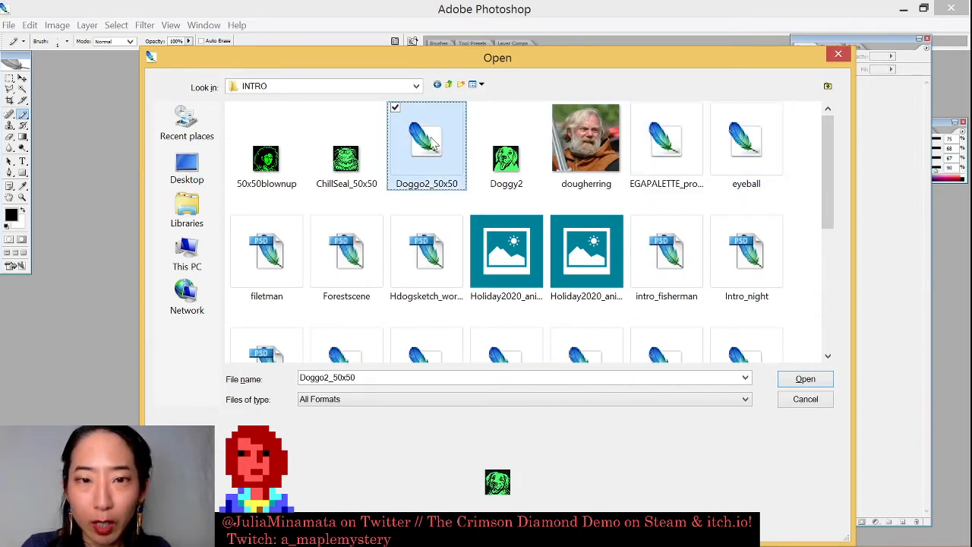
{"action": "left_click", "coordinate": [772, 134]}
{"action": "left_click", "coordinate": [662, 152]}
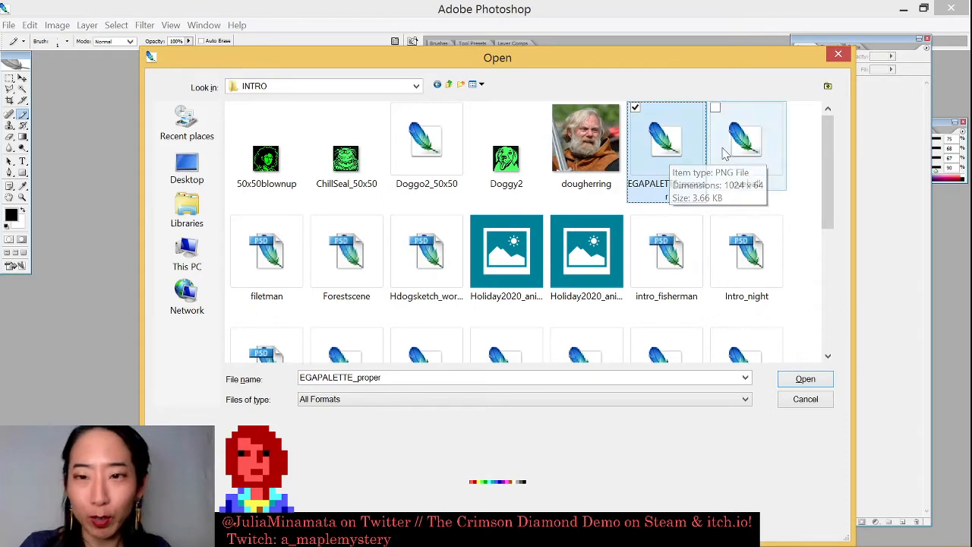
{"action": "left_click", "coordinate": [583, 163]}
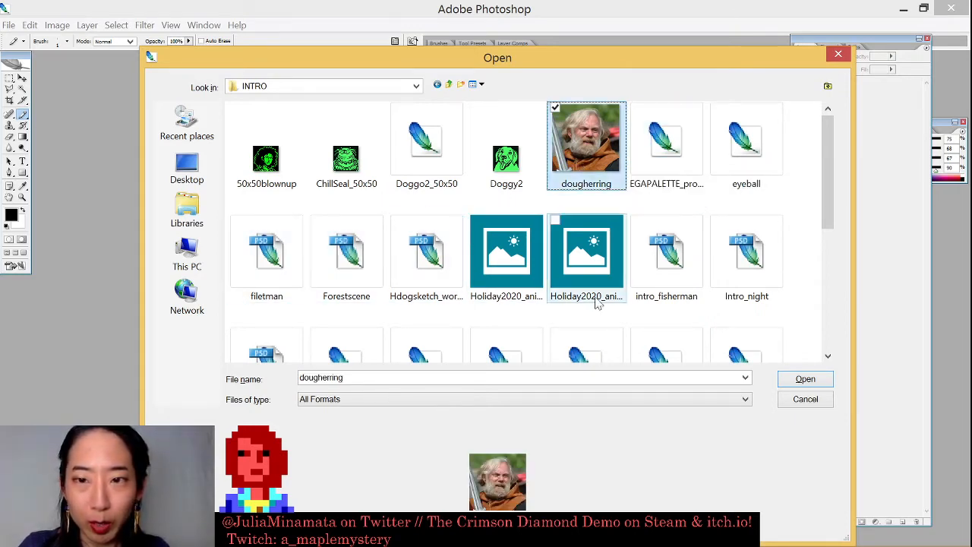
{"action": "left_click", "coordinate": [789, 381]}
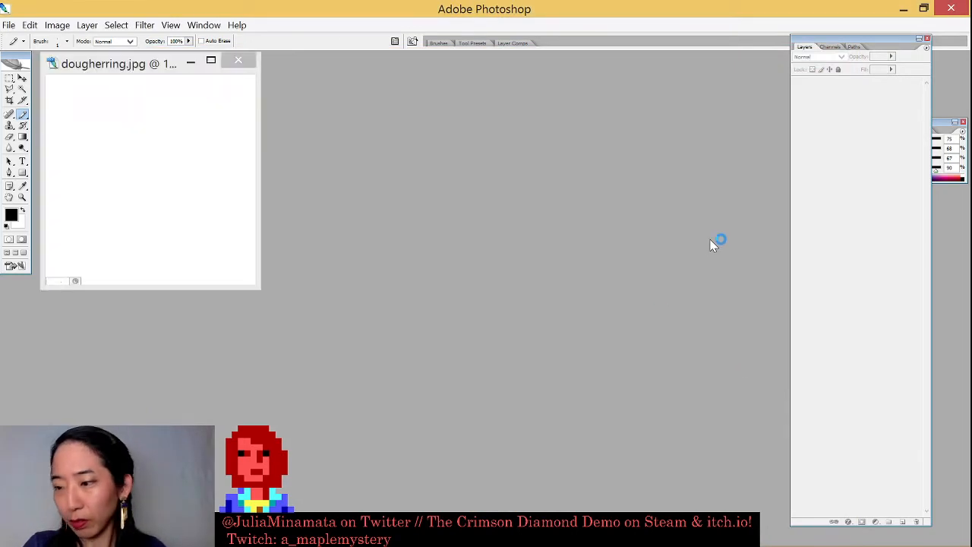
- List the INTRO folder's files with details, newest first, and open the Photoshop image Intro_night2
{"action": "key", "text": "ctrl+o"}
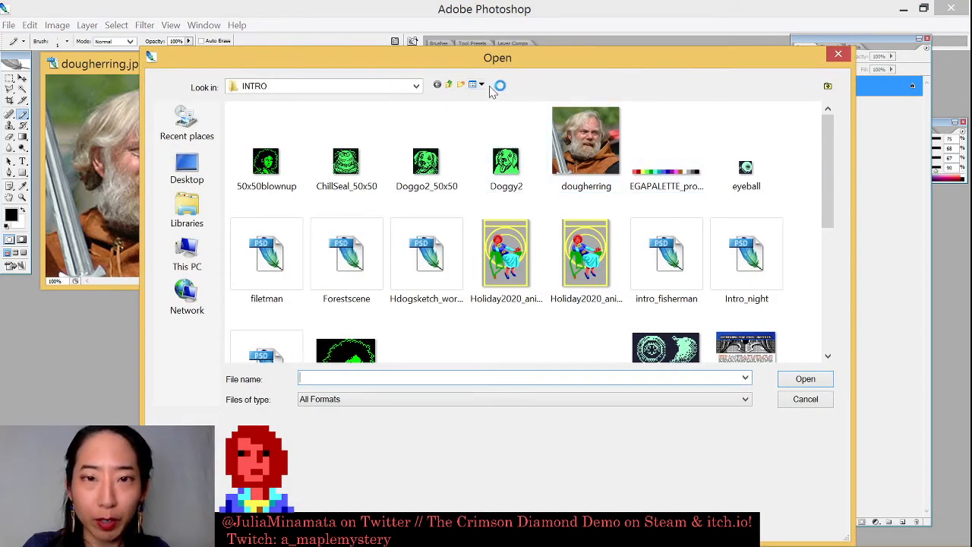
{"action": "left_click", "coordinate": [480, 84]}
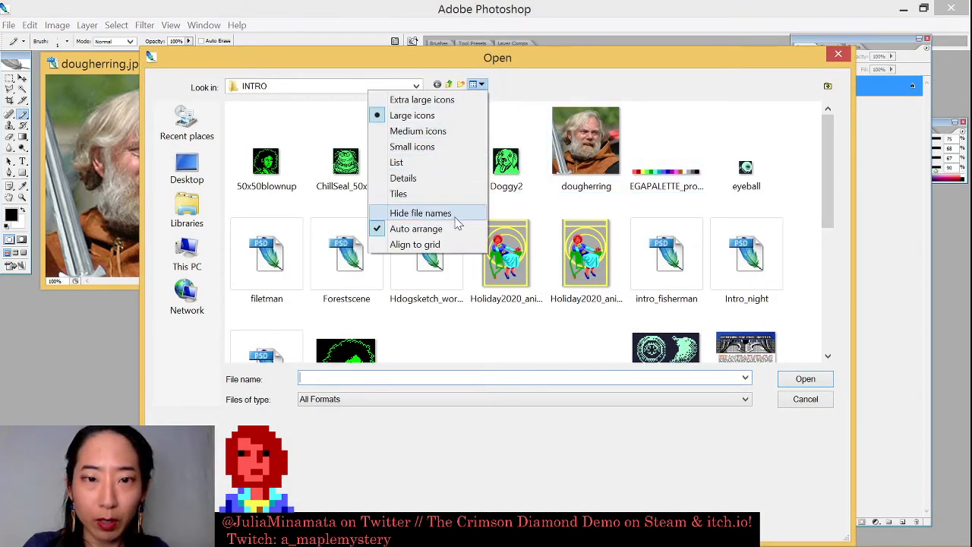
{"action": "left_click", "coordinate": [451, 177]}
{"action": "left_click", "coordinate": [525, 112]}
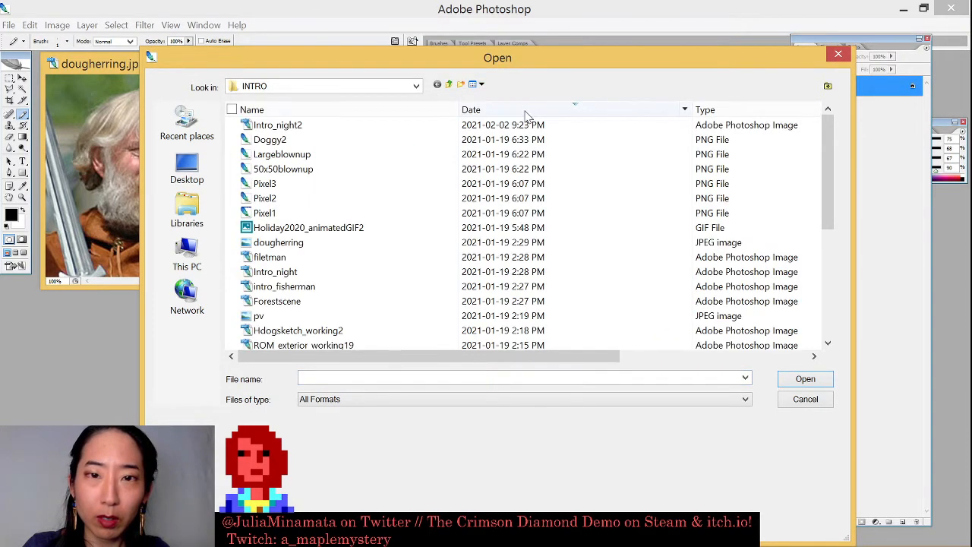
{"action": "left_click", "coordinate": [426, 115]}
{"action": "left_click", "coordinate": [418, 129]}
{"action": "left_click", "coordinate": [484, 113]}
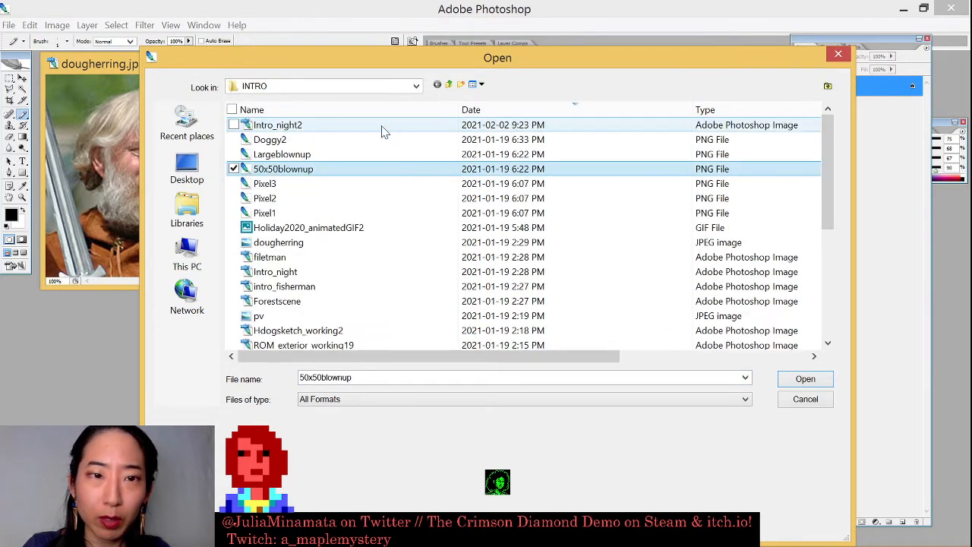
{"action": "left_click", "coordinate": [382, 126]}
{"action": "key", "text": "Return"}
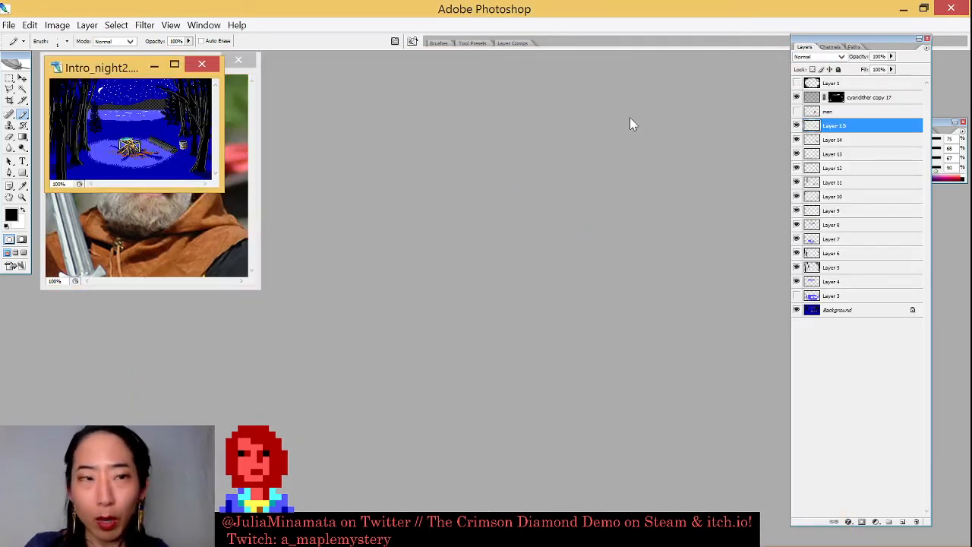
- Toggle the man layer on and off, then move and enlarge the Intro_night2 window and magnify the scene to 300%
{"action": "left_click", "coordinate": [796, 111]}
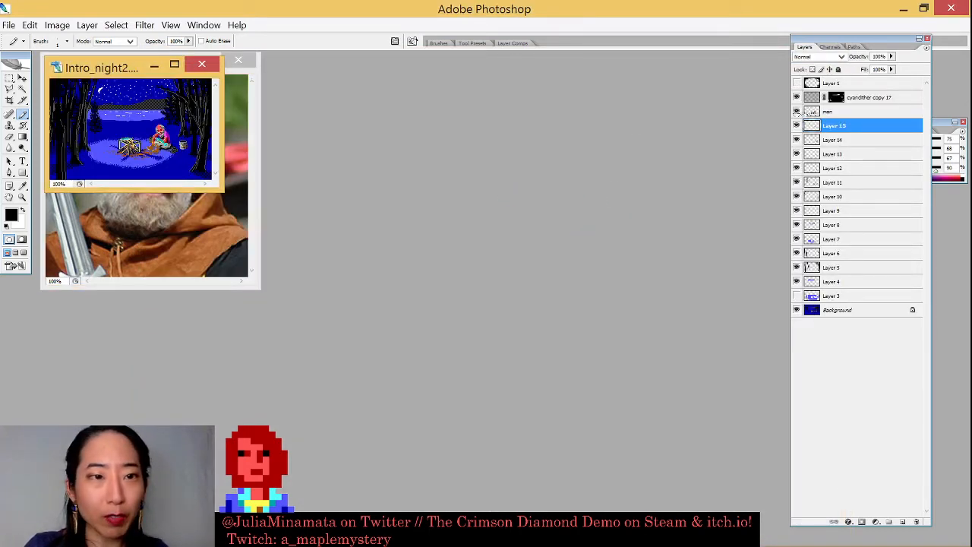
{"action": "left_click", "coordinate": [796, 112]}
{"action": "left_click_drag", "start_coordinate": [110, 69], "coordinate": [378, 105]}
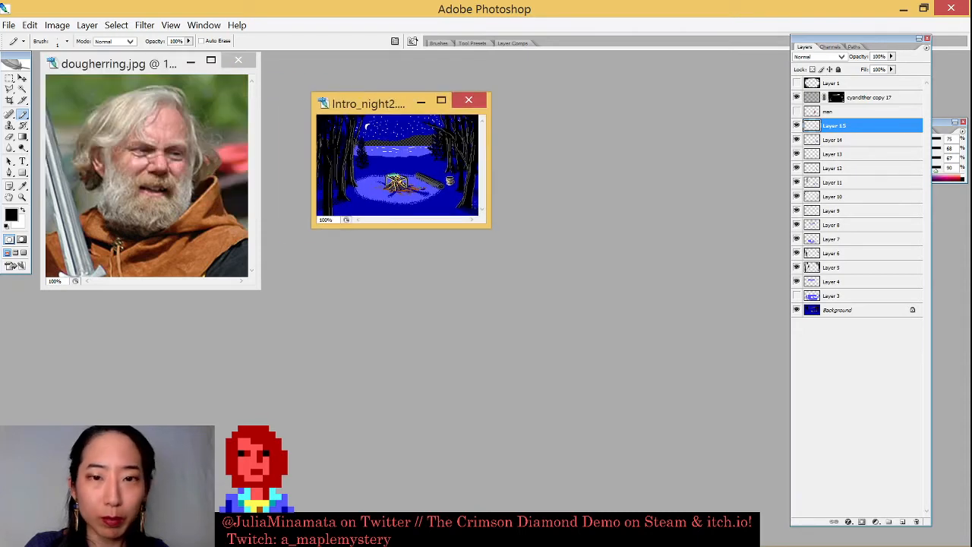
{"action": "left_click_drag", "start_coordinate": [489, 226], "coordinate": [763, 488]}
{"action": "key", "text": "ctrl+plus"}
{"action": "key", "text": "ctrl+plus"}
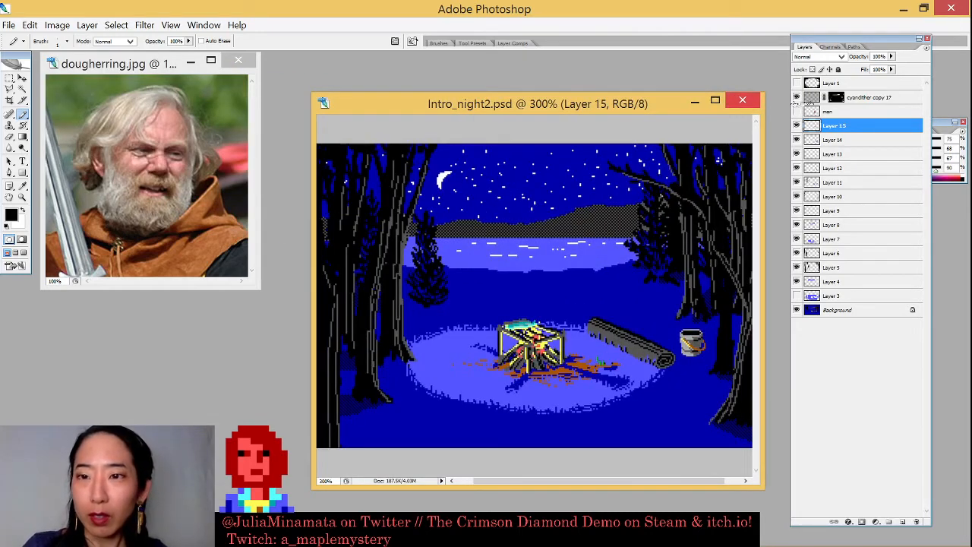
- Browse for another file to open, going from the recent Boathouse folder up to Assets and into AAIntro Assets, subfolder Intro 2
{"action": "key", "text": "ctrl+o"}
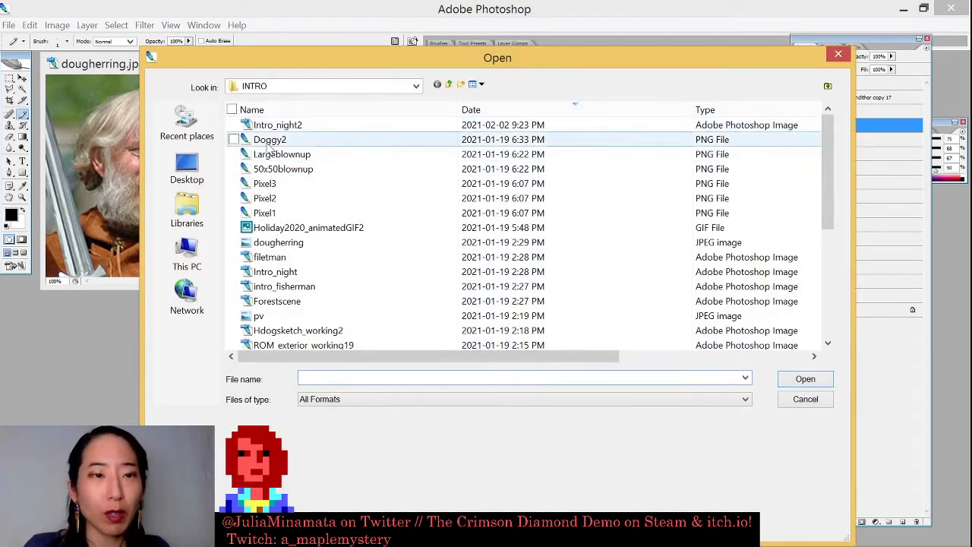
{"action": "left_click", "coordinate": [187, 125]}
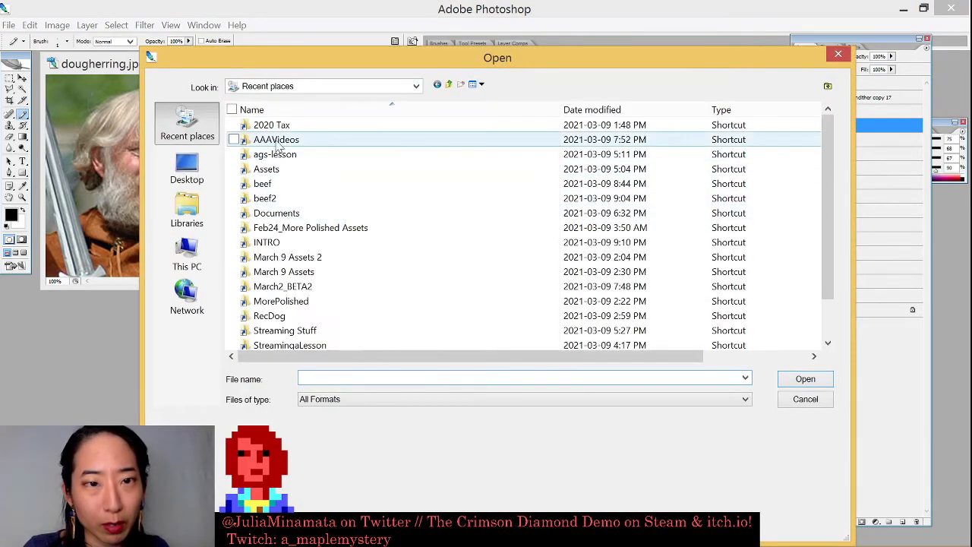
{"action": "double_click", "coordinate": [295, 229]}
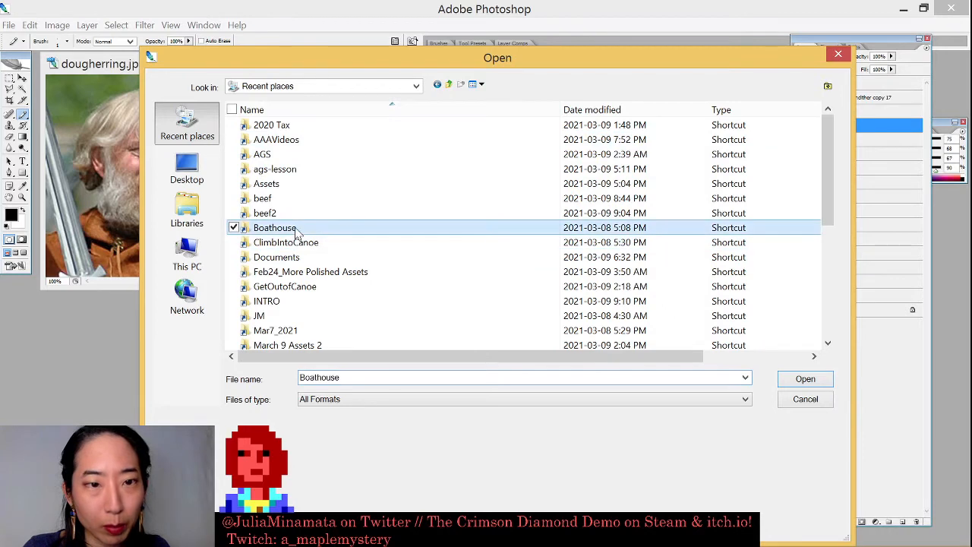
{"action": "left_click", "coordinate": [449, 85]}
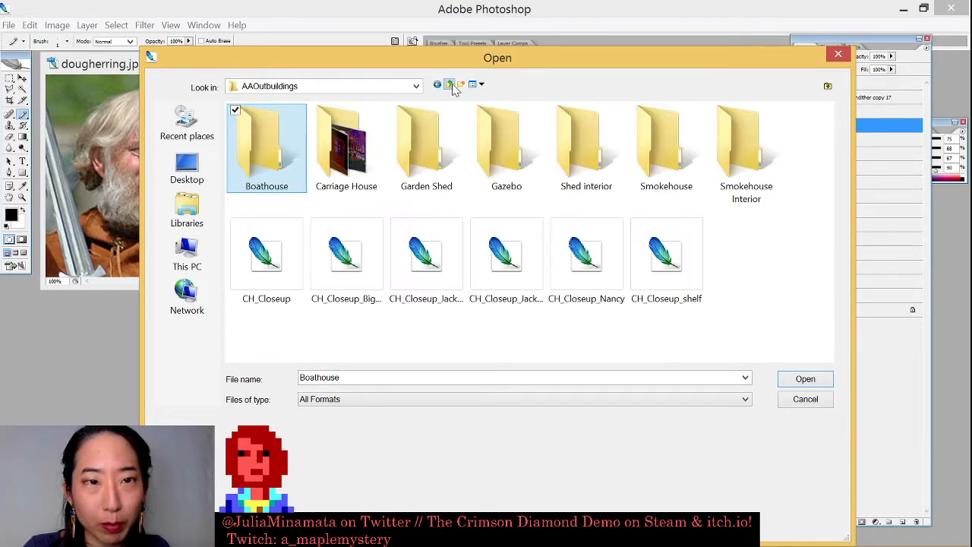
{"action": "left_click", "coordinate": [449, 84]}
{"action": "left_click", "coordinate": [326, 259]}
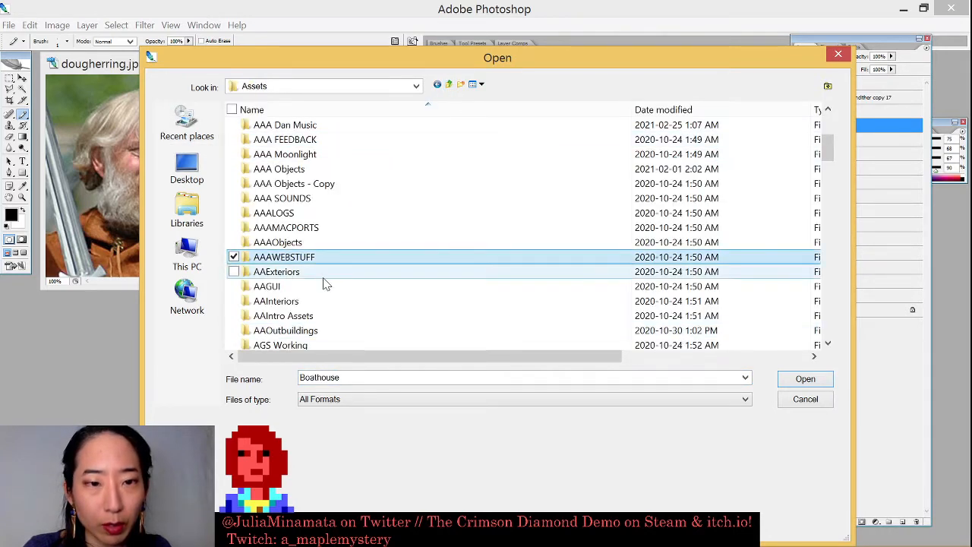
{"action": "scroll", "coordinate": [315, 274], "scroll_direction": "down", "scroll_amount": 1}
{"action": "double_click", "coordinate": [297, 275]}
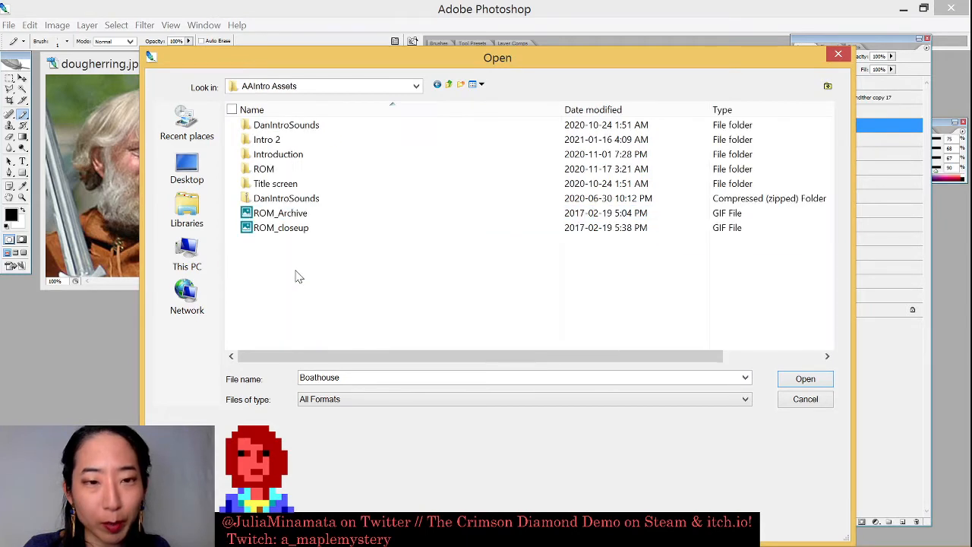
{"action": "left_click", "coordinate": [319, 144]}
{"action": "double_click", "coordinate": [318, 145]}
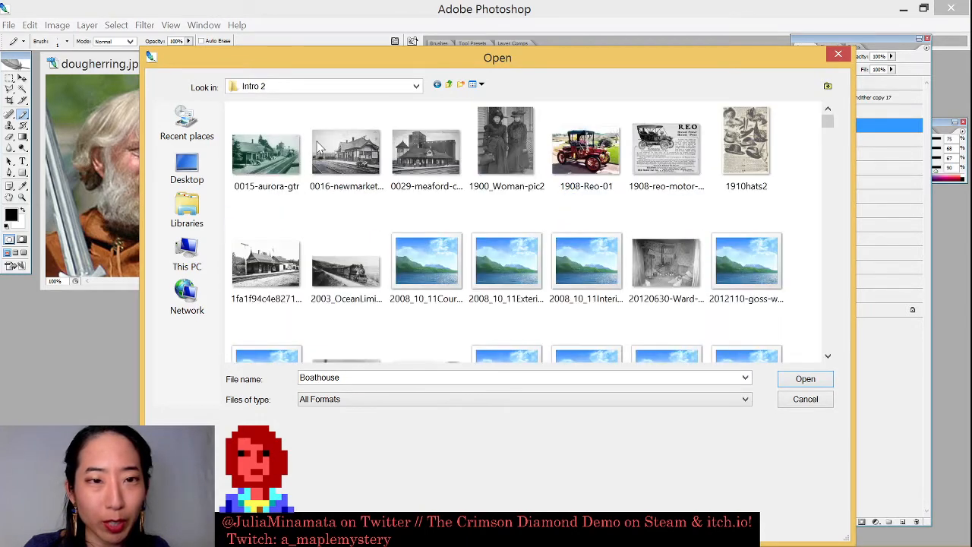
- List the Intro 2 files with details, newest first, and check the Chapter5 and chapter_1_b images
{"action": "left_click", "coordinate": [480, 85]}
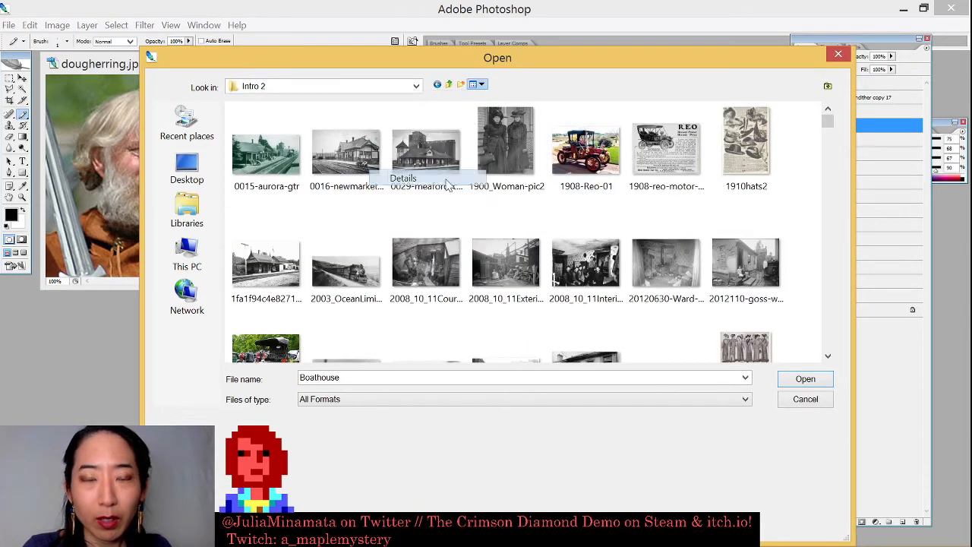
{"action": "left_click", "coordinate": [403, 178]}
{"action": "left_click", "coordinate": [499, 111]}
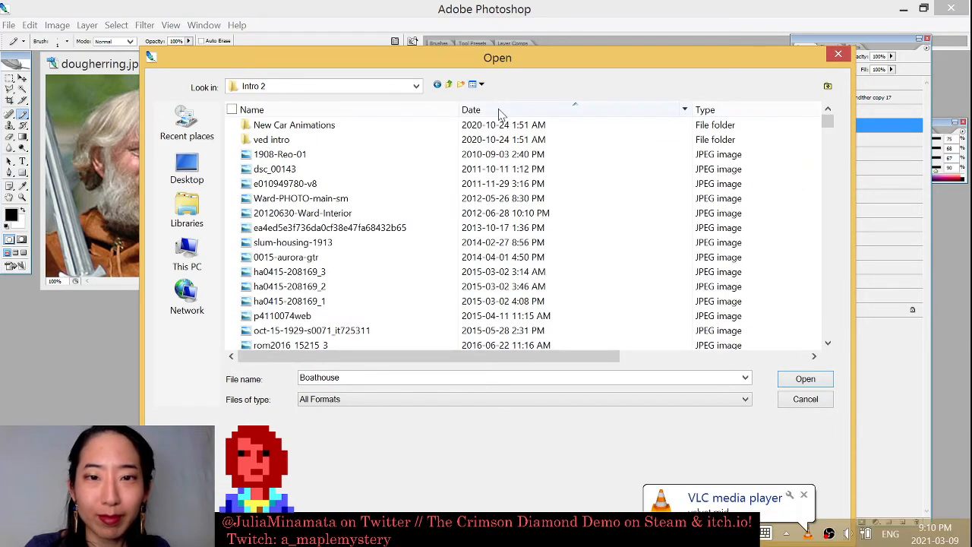
{"action": "left_click", "coordinate": [500, 111]}
{"action": "left_click", "coordinate": [332, 157]}
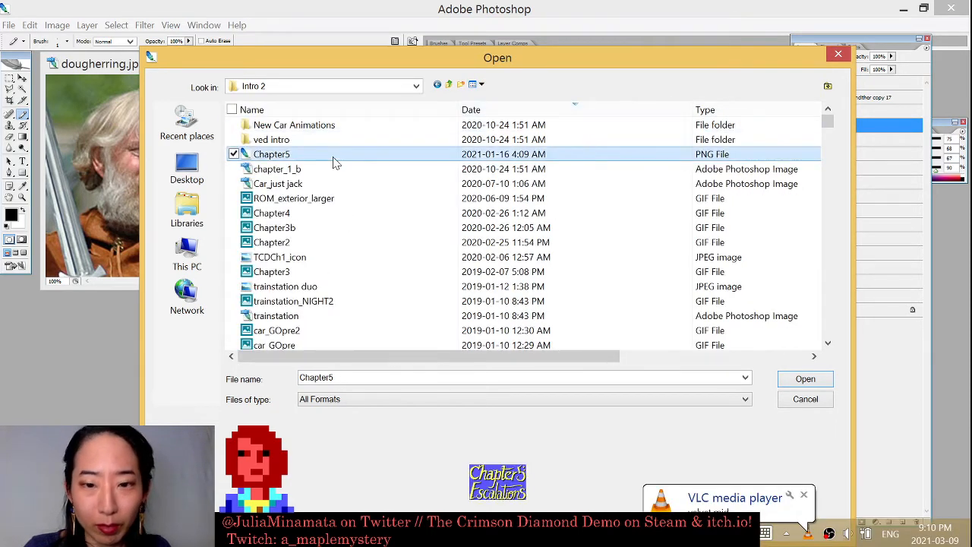
{"action": "left_click", "coordinate": [332, 169]}
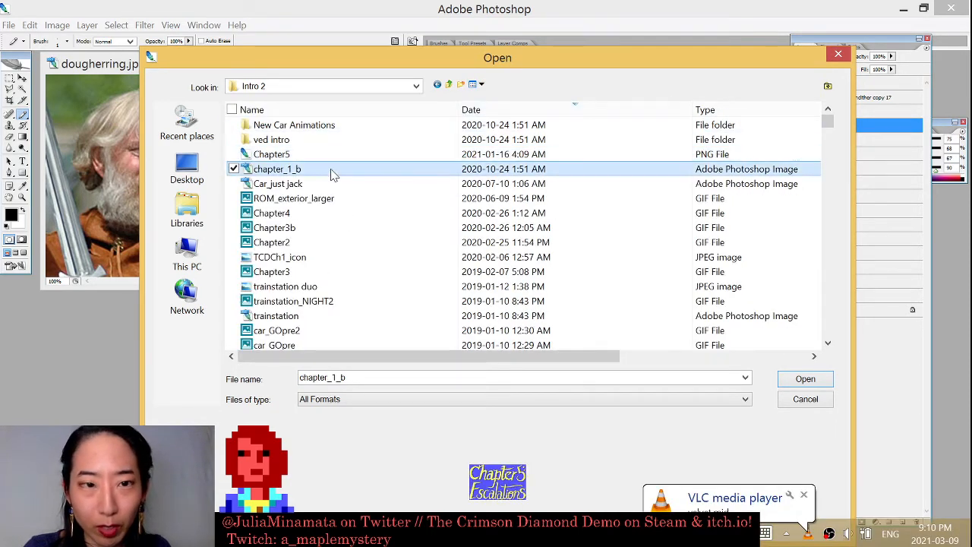
- Check the Introduction folder in AAIntro Assets, look through Intro 2 again sorted by date, and leave without opening a file
{"action": "left_click", "coordinate": [448, 83]}
{"action": "double_click", "coordinate": [375, 156]}
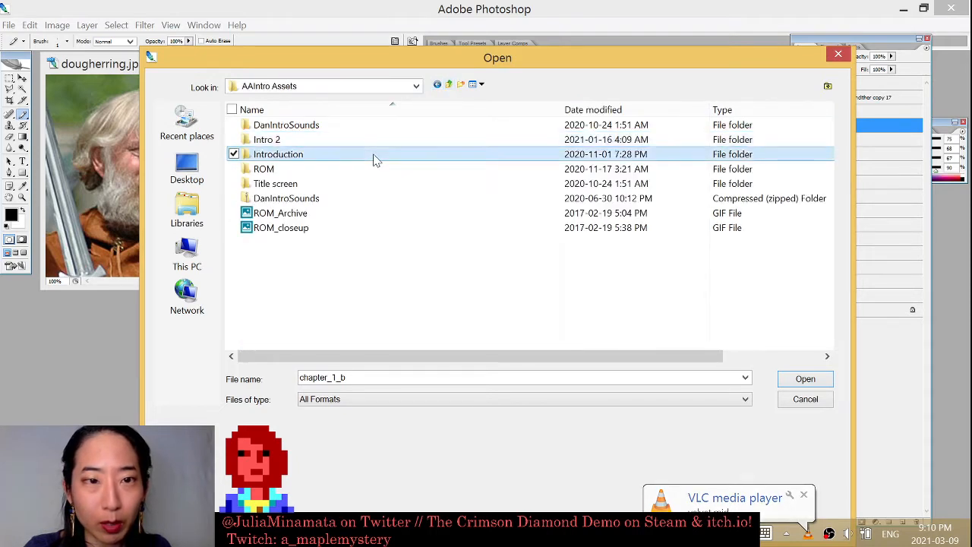
{"action": "left_click", "coordinate": [449, 83]}
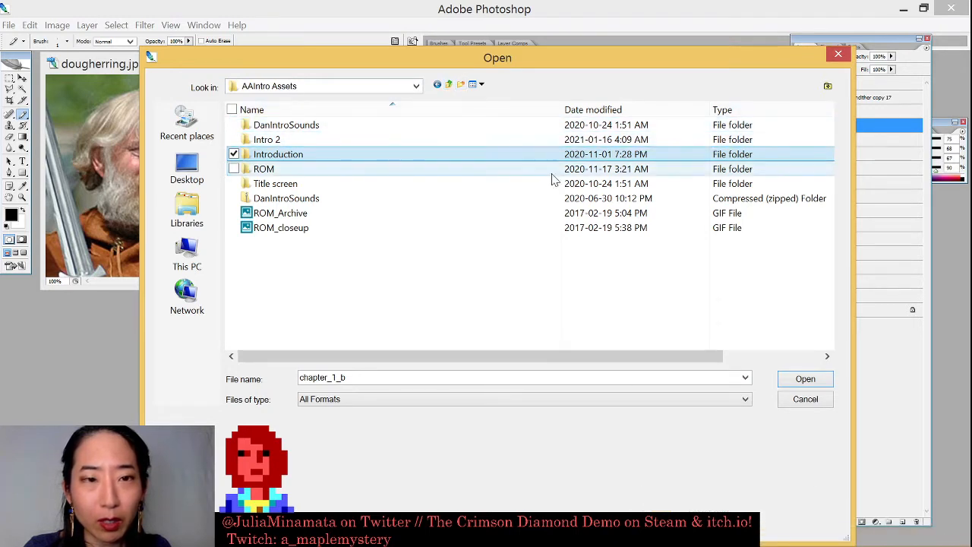
{"action": "double_click", "coordinate": [470, 138]}
{"action": "left_click", "coordinate": [759, 106]}
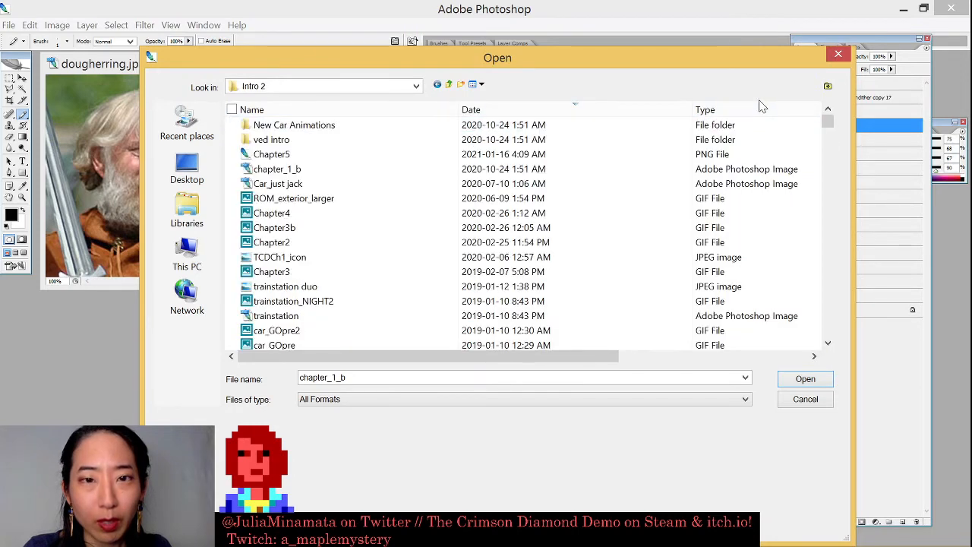
{"action": "left_click", "coordinate": [525, 111]}
{"action": "left_click", "coordinate": [526, 112]}
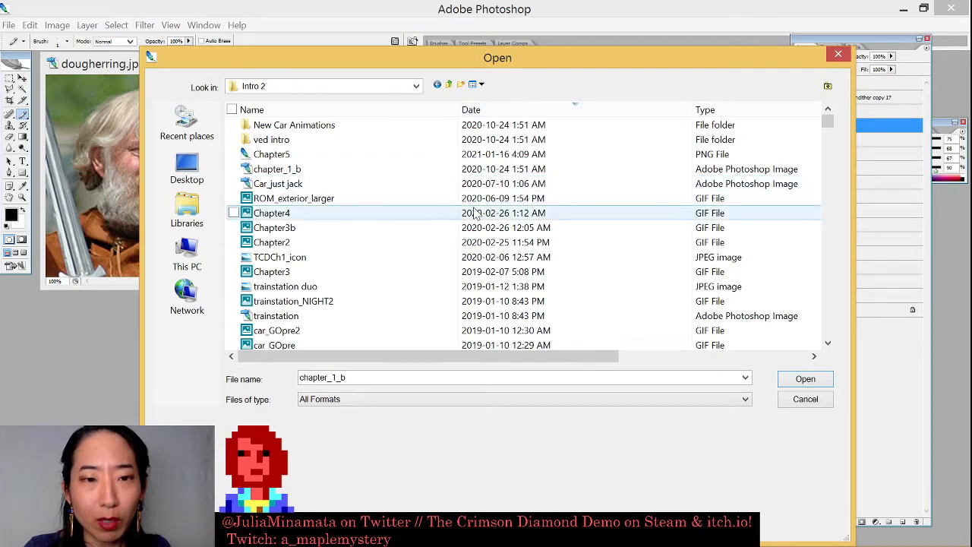
{"action": "left_click", "coordinate": [836, 57]}
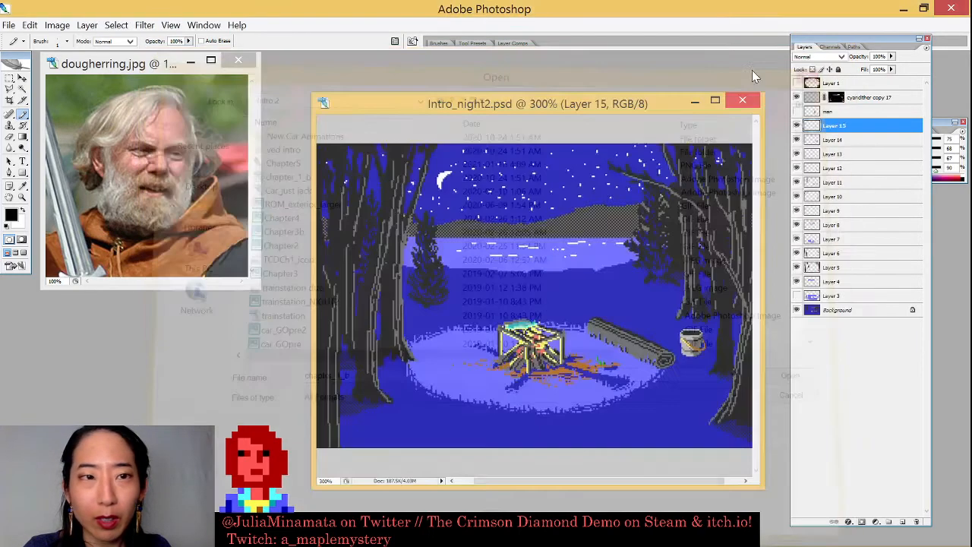
- Browse for a file to open in the Desktop's Streaming Stuff folder and look through its contents
{"action": "left_click", "coordinate": [8, 25]}
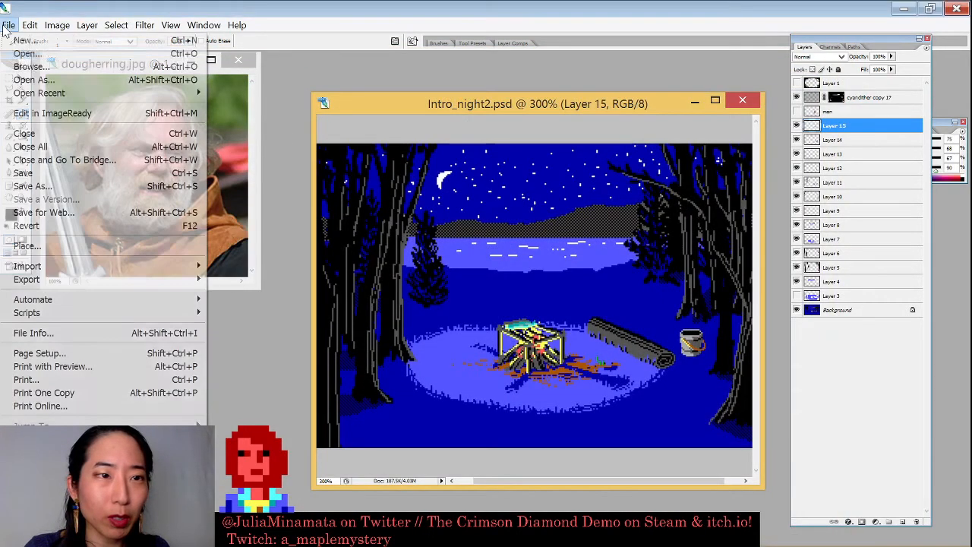
{"action": "left_click", "coordinate": [27, 51]}
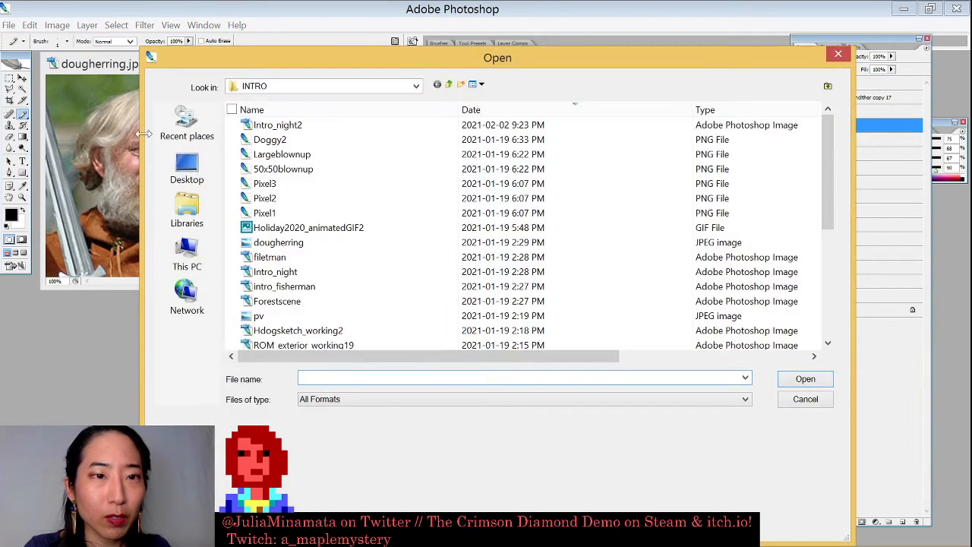
{"action": "left_click", "coordinate": [189, 167]}
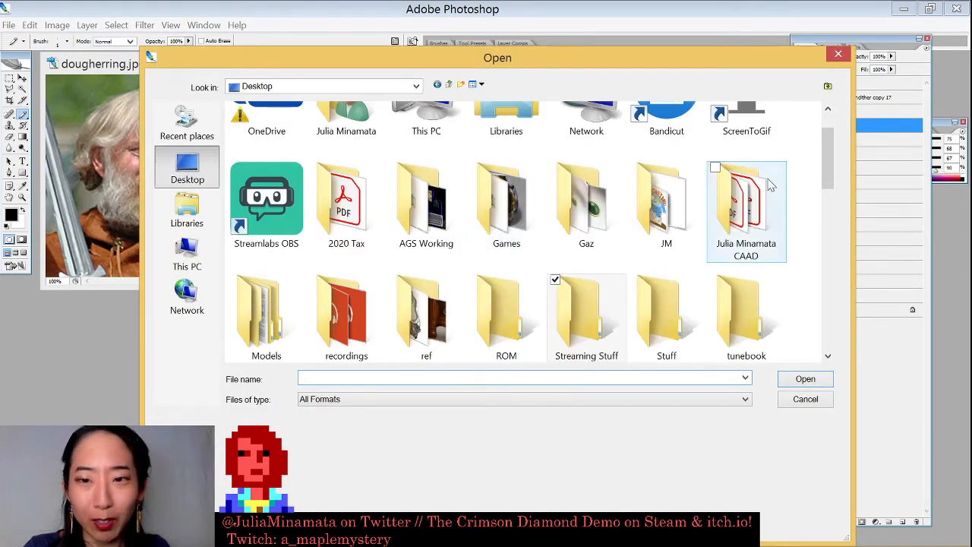
{"action": "double_click", "coordinate": [597, 306]}
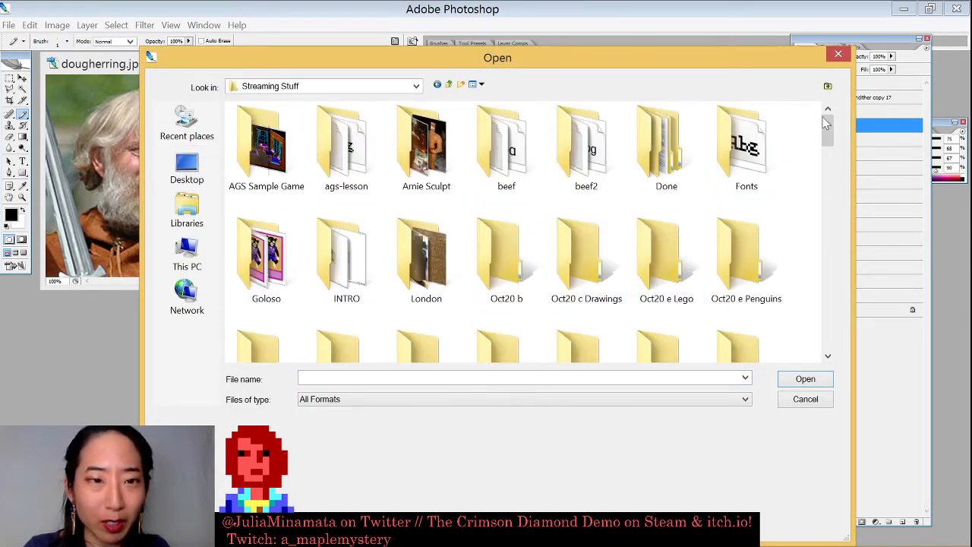
{"action": "scroll", "coordinate": [835, 144], "scroll_direction": "down", "scroll_amount": 1}
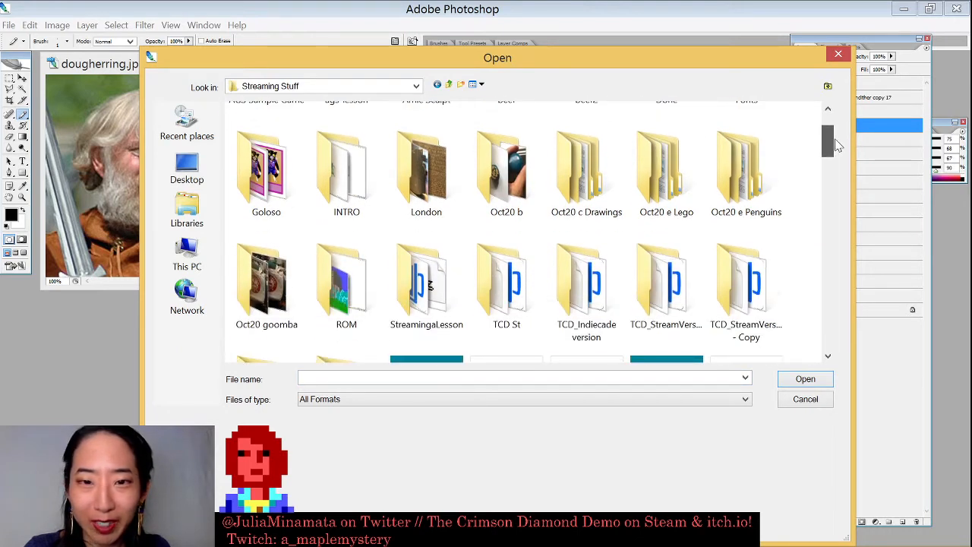
{"action": "left_click_drag", "start_coordinate": [835, 145], "coordinate": [829, 125]}
- List the Streaming Stuff contents with details, newest first, and open the Intro_night2 Photoshop image dated 2021-03-02
{"action": "left_click", "coordinate": [482, 85]}
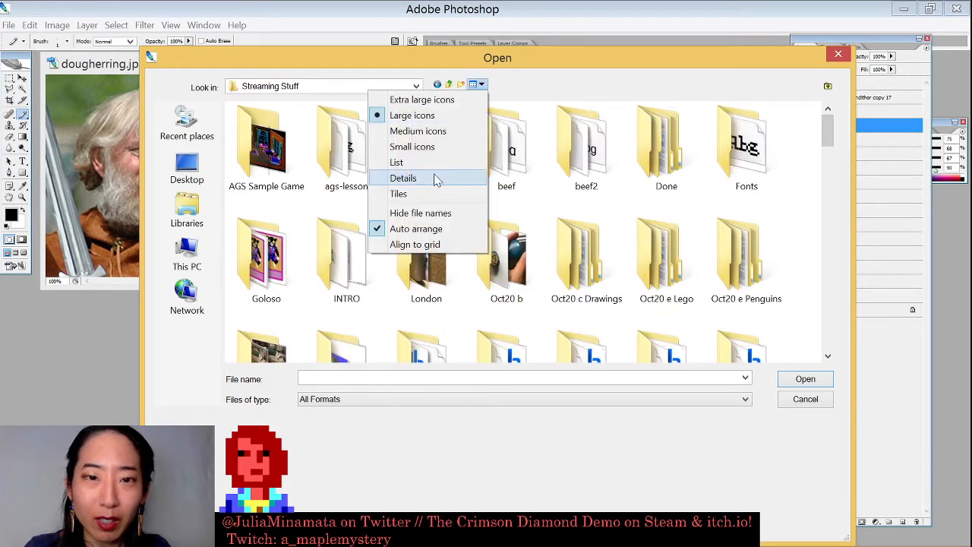
{"action": "left_click", "coordinate": [436, 178]}
{"action": "left_click", "coordinate": [488, 110]}
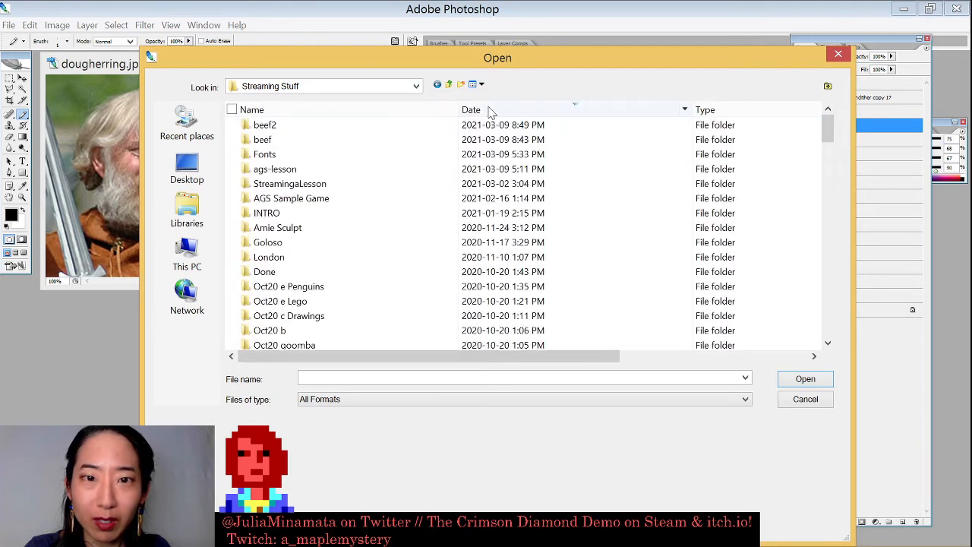
{"action": "scroll", "coordinate": [364, 220], "scroll_direction": "down", "scroll_amount": 5}
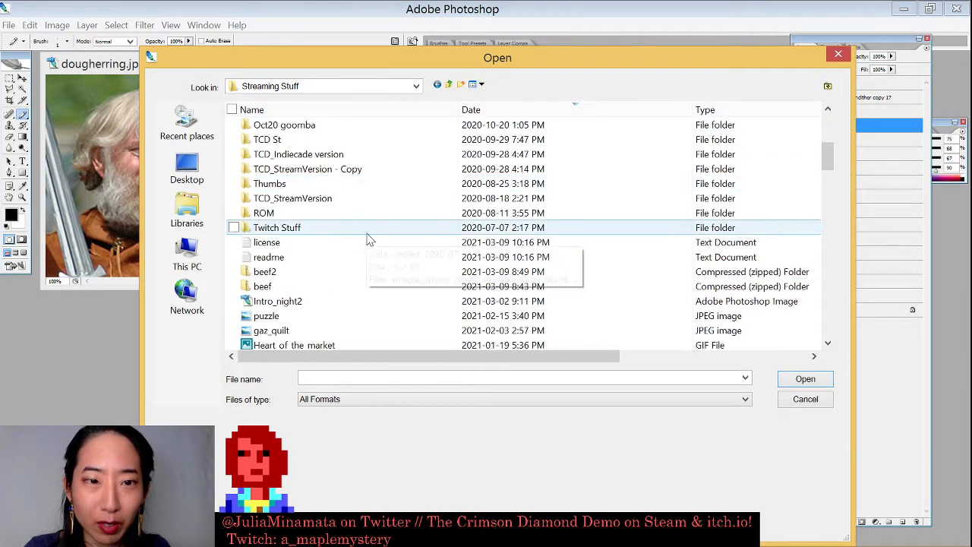
{"action": "left_click", "coordinate": [319, 301]}
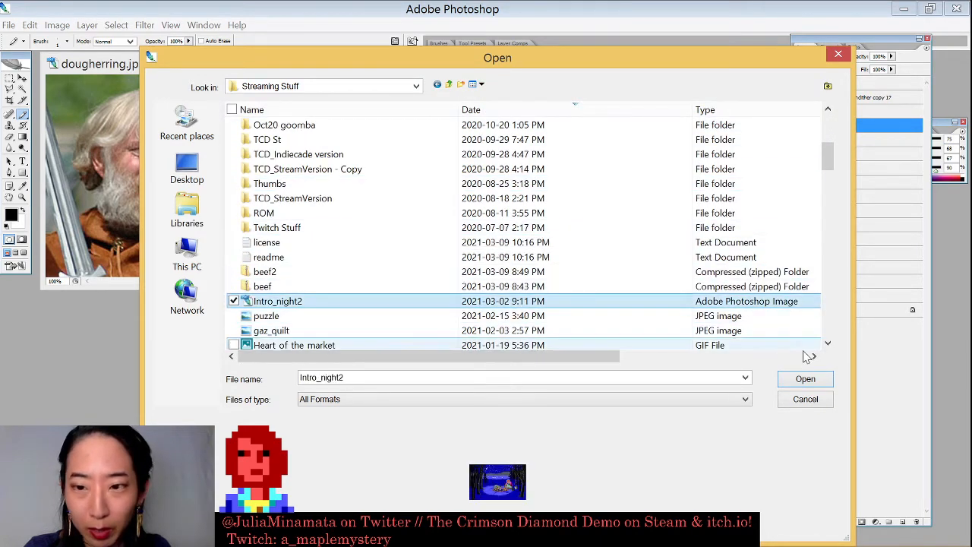
{"action": "left_click", "coordinate": [805, 378]}
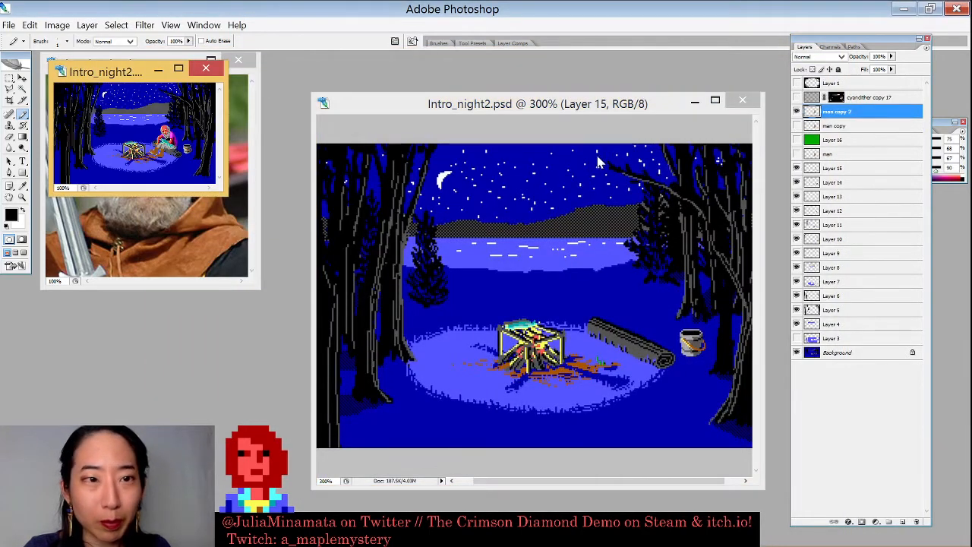
- Close the Intro_night2 version without the man, discarding its changes, and show the remaining version in a larger window at 500% zoom
{"action": "left_click", "coordinate": [741, 100]}
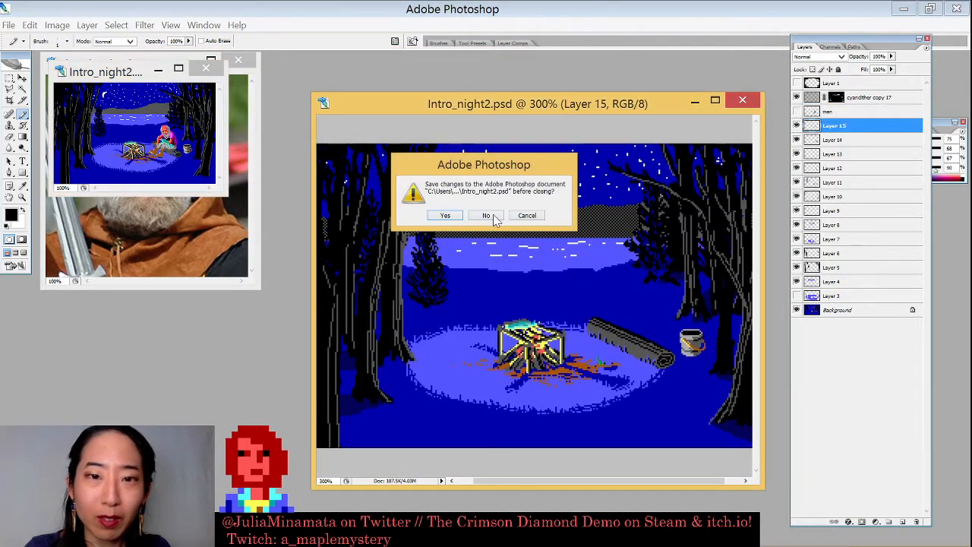
{"action": "left_click", "coordinate": [486, 215]}
{"action": "left_click_drag", "start_coordinate": [101, 73], "coordinate": [304, 101]}
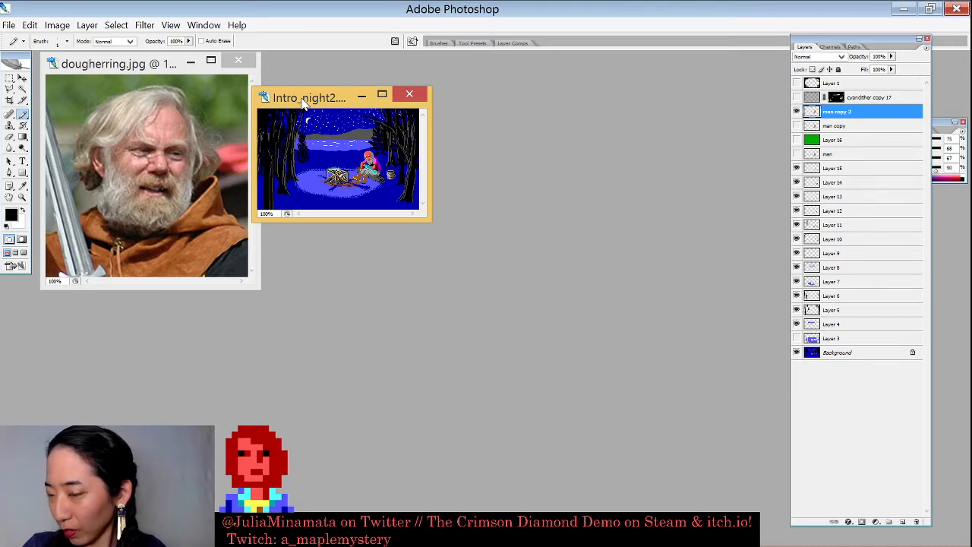
{"action": "left_click_drag", "start_coordinate": [430, 220], "coordinate": [713, 380]}
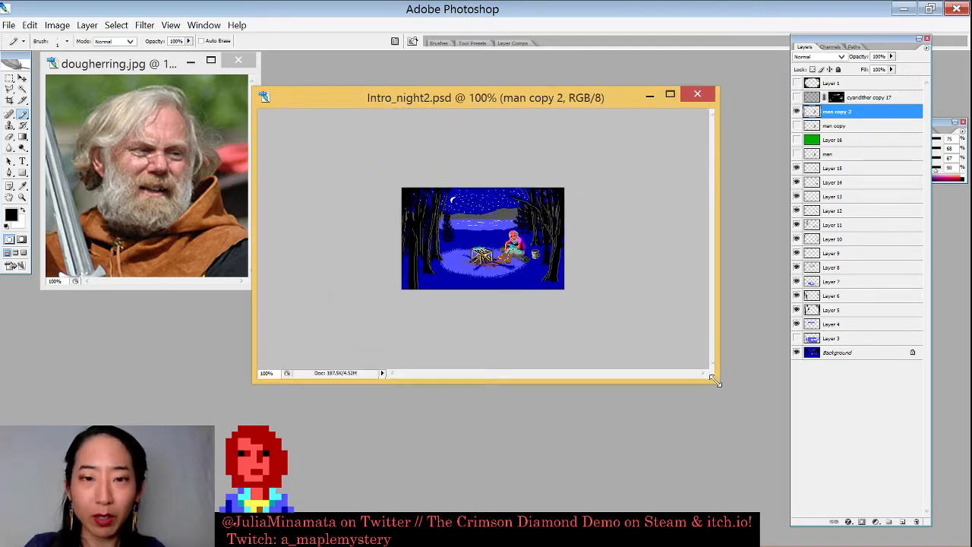
{"action": "key", "text": "ctrl+plus"}
{"action": "key", "text": "ctrl+plus"}
{"action": "key", "text": "ctrl+plus"}
{"action": "key", "text": "ctrl+plus"}
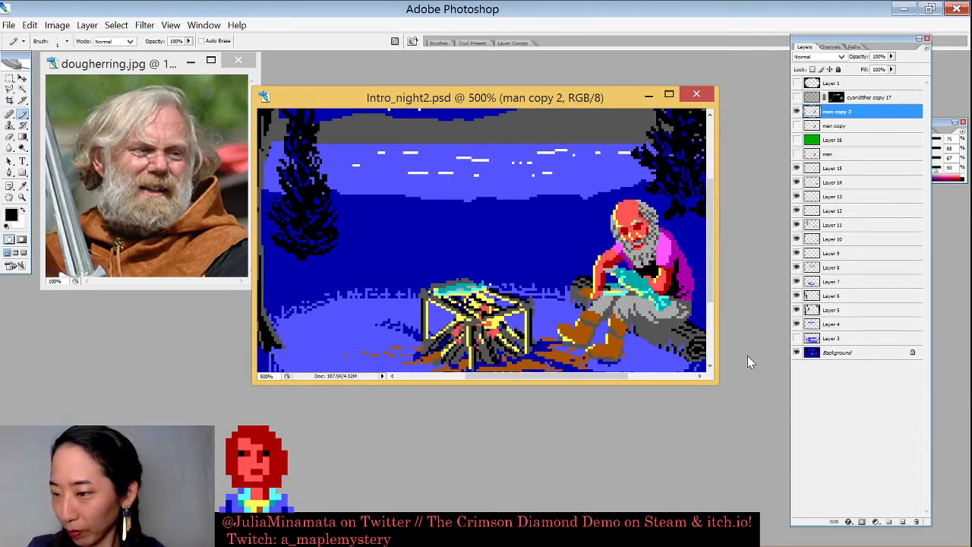
{"action": "left_click_drag", "start_coordinate": [717, 382], "coordinate": [789, 513]}
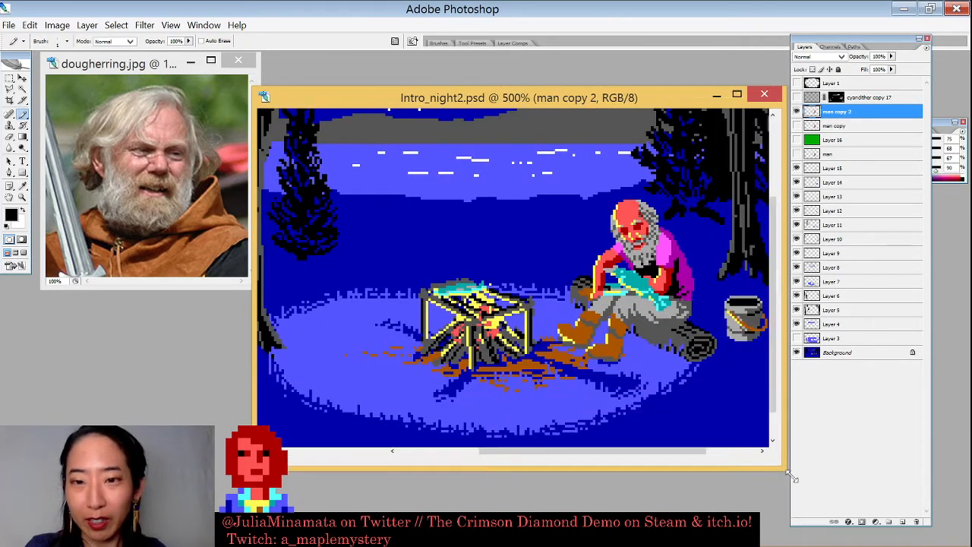
{"action": "left_click_drag", "start_coordinate": [756, 97], "coordinate": [689, 95]}
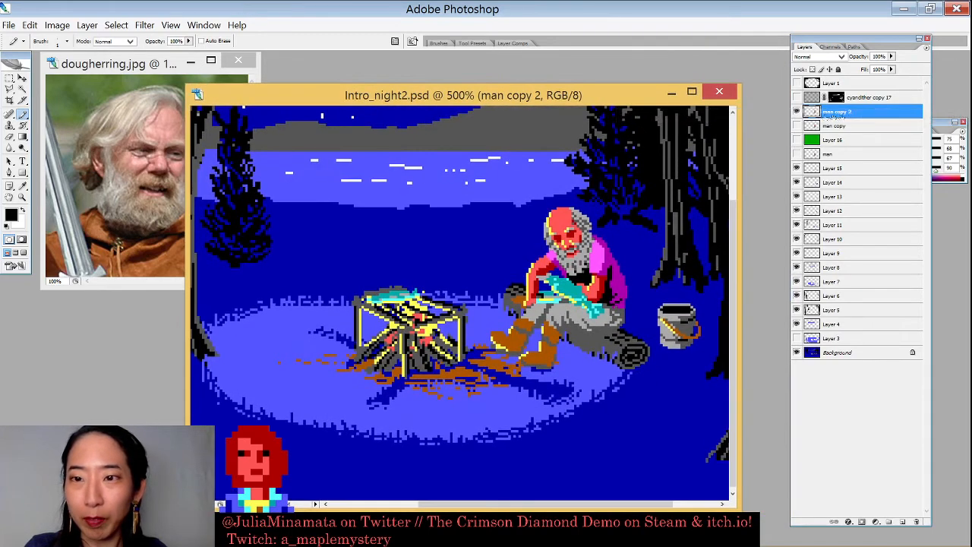
- Compare the two seated poses by toggling the visibility of the man copy and man copy 2 layers
{"action": "left_click", "coordinate": [796, 125]}
{"action": "left_click", "coordinate": [796, 111]}
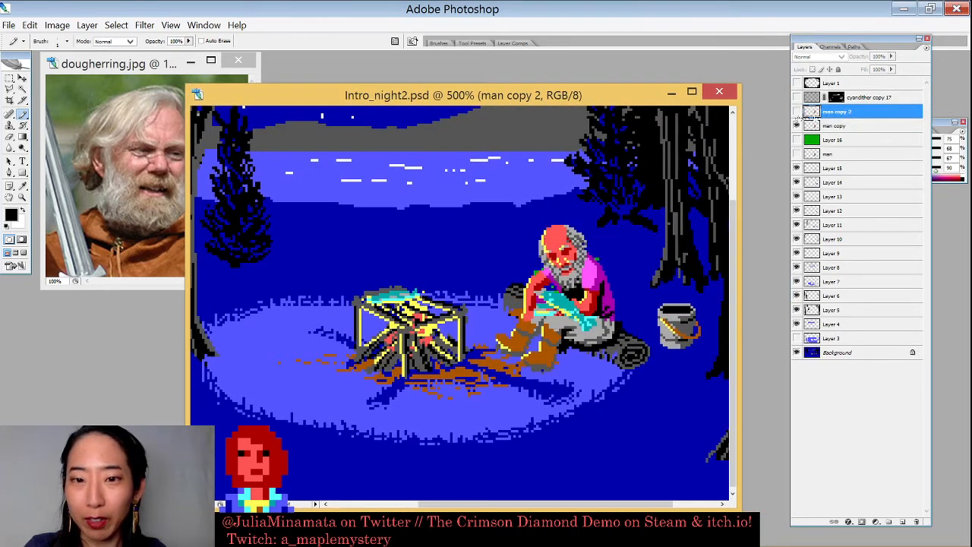
{"action": "left_click", "coordinate": [796, 112]}
{"action": "left_click", "coordinate": [796, 112]}
{"action": "left_click", "coordinate": [796, 112]}
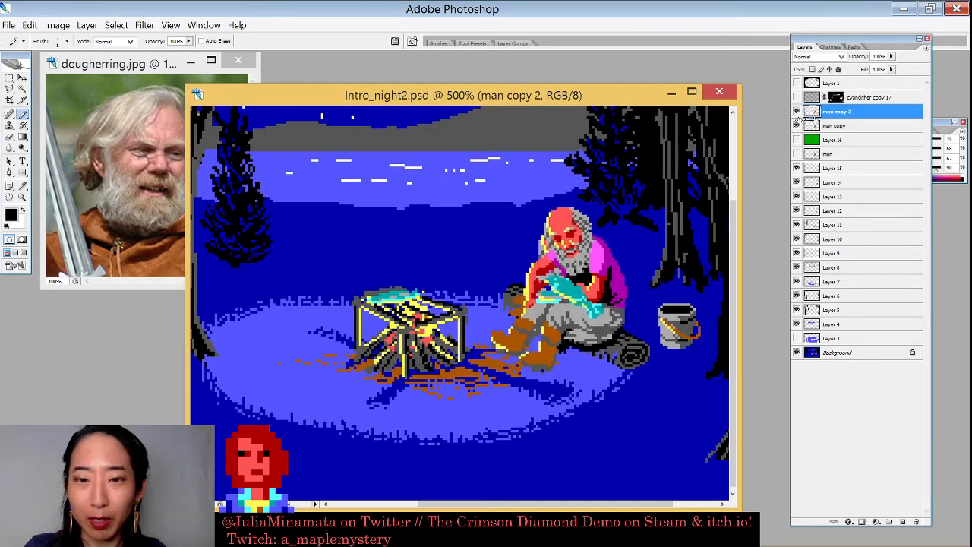
{"action": "left_click", "coordinate": [796, 111]}
{"action": "left_click", "coordinate": [796, 111]}
{"action": "left_click", "coordinate": [797, 111]}
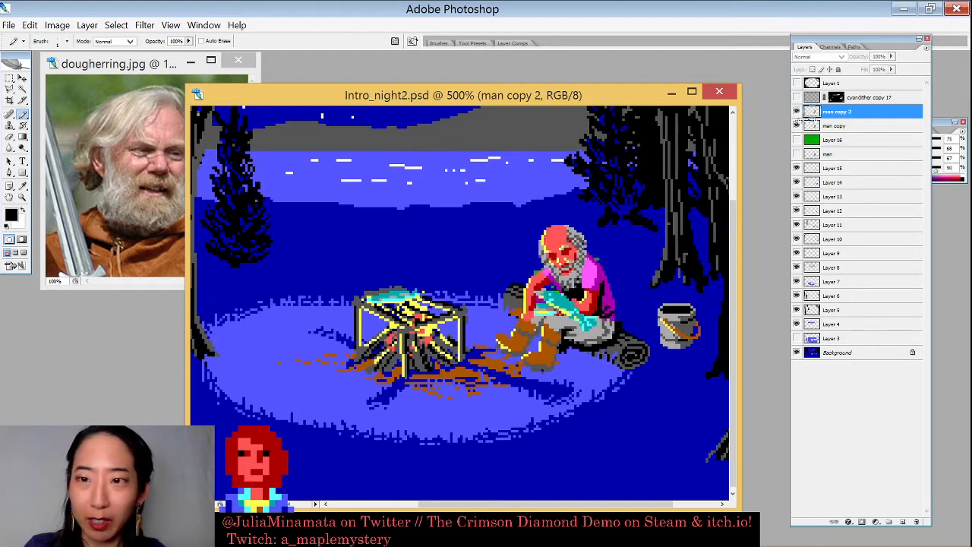
{"action": "left_click", "coordinate": [797, 112]}
{"action": "left_click", "coordinate": [796, 111]}
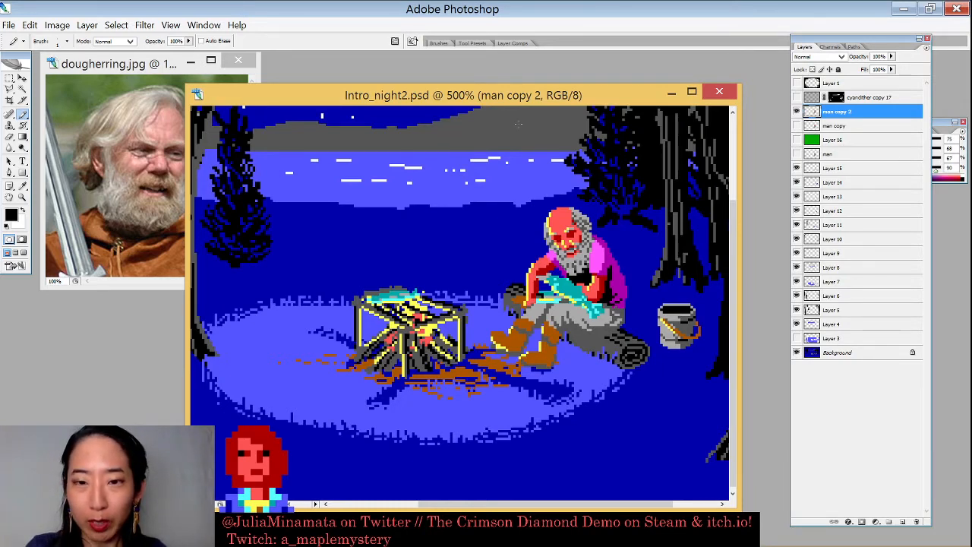
- Show the green Layer 16 backdrop behind the man, viewing the man copy 2 figure at 1200%
{"action": "key", "text": "ctrl+plus"}
{"action": "key", "text": "ctrl+plus"}
{"action": "key", "text": "ctrl+plus"}
{"action": "key", "text": "ctrl+plus"}
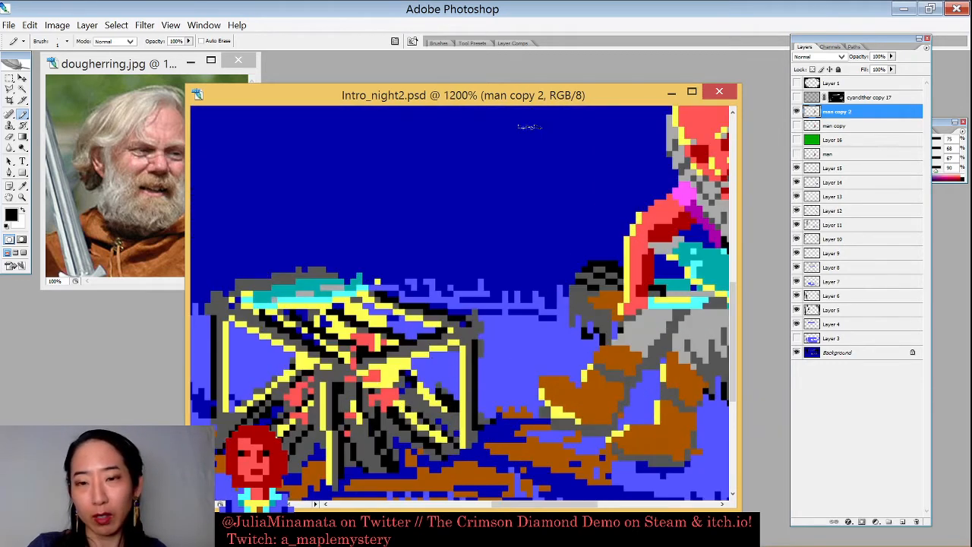
{"action": "scroll", "coordinate": [463, 304], "scroll_direction": "right", "scroll_amount": 3}
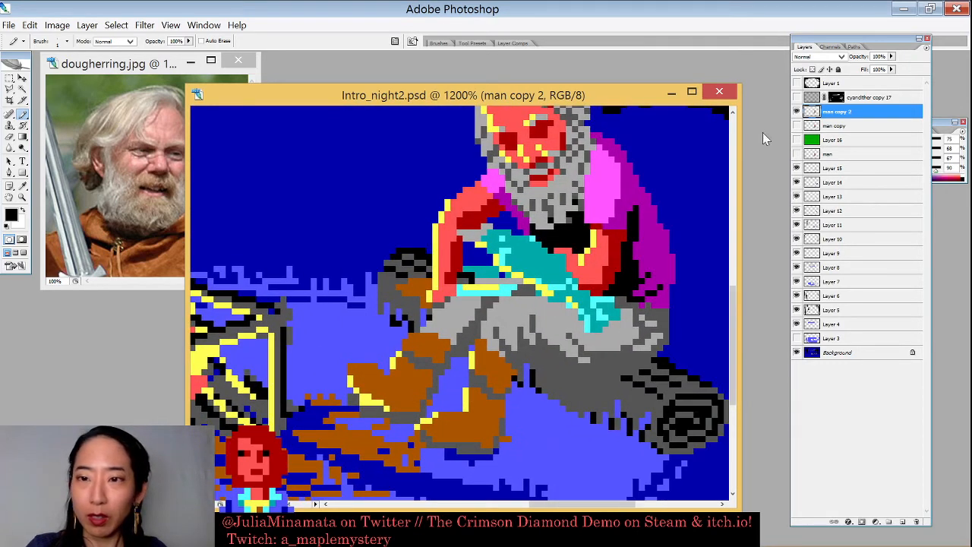
{"action": "left_click", "coordinate": [796, 140]}
{"action": "key", "text": "e"}
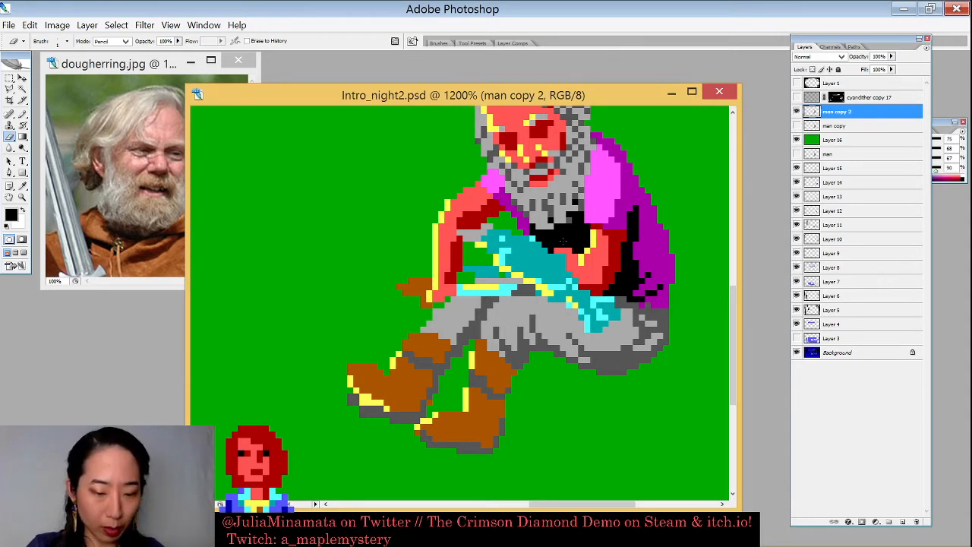
- Paint out the hand in front of the man's chest with black and redraw that forearm reaching straight down toward the fish
{"action": "key", "text": "b"}
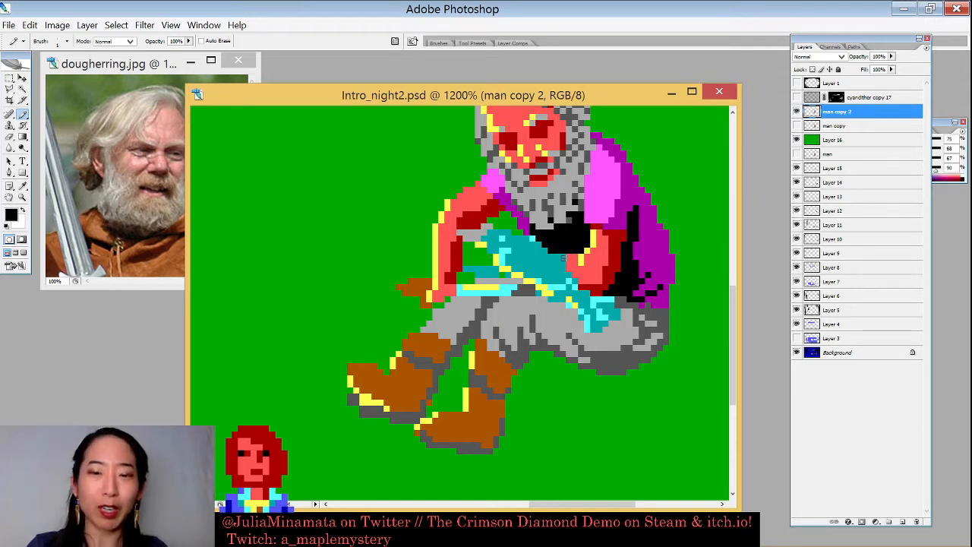
{"action": "left_click", "coordinate": [579, 258], "text": "alt"}
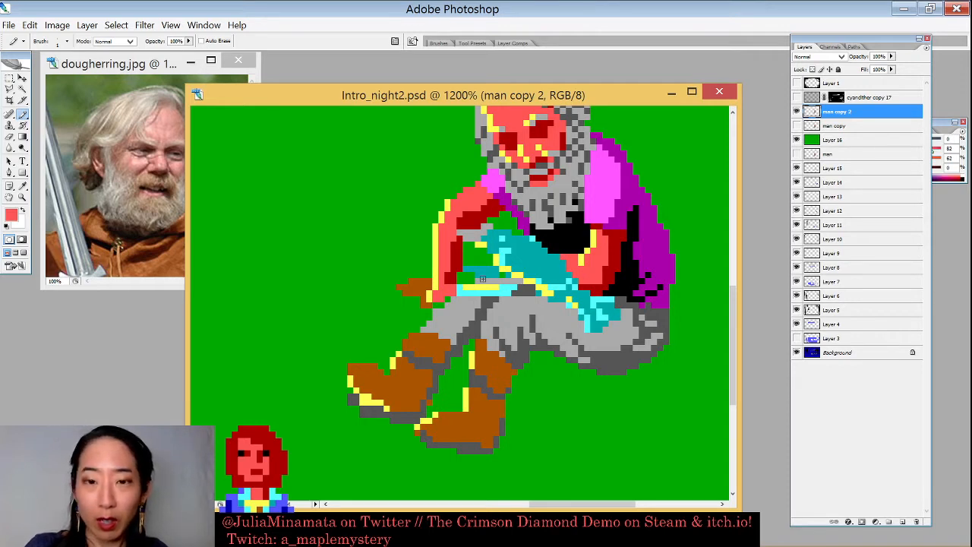
{"action": "left_click", "coordinate": [573, 258], "text": "alt"}
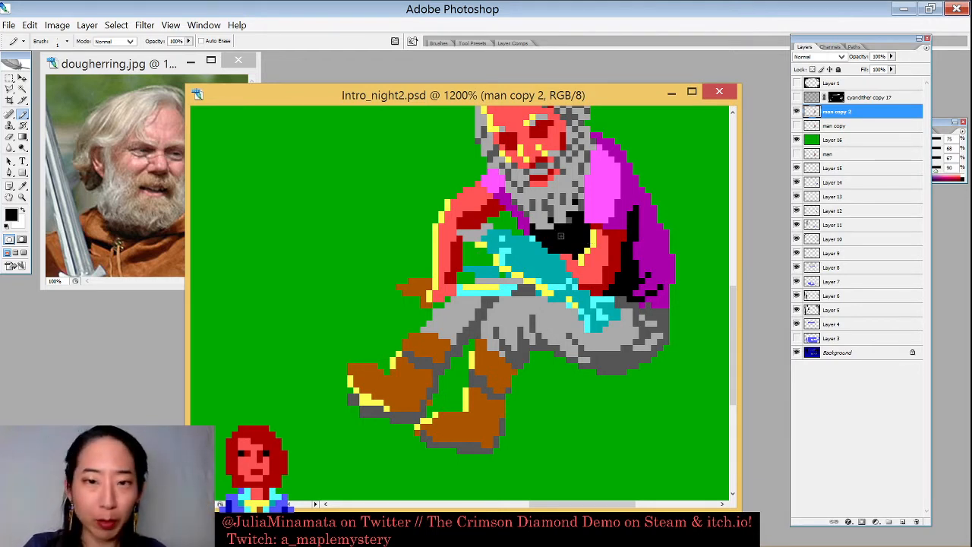
{"action": "mouse_move", "coordinate": [575, 269]}
{"action": "left_mouse_down"}
{"action": "mouse_move", "coordinate": [598, 288]}
{"action": "mouse_move", "coordinate": [580, 246]}
{"action": "mouse_move", "coordinate": [609, 283]}
{"action": "mouse_move", "coordinate": [594, 276]}
{"action": "mouse_move", "coordinate": [593, 290]}
{"action": "mouse_move", "coordinate": [612, 248]}
{"action": "mouse_move", "coordinate": [629, 247]}
{"action": "mouse_move", "coordinate": [606, 288]}
{"action": "mouse_move", "coordinate": [611, 271]}
{"action": "mouse_move", "coordinate": [599, 278]}
{"action": "mouse_move", "coordinate": [612, 248]}
{"action": "mouse_move", "coordinate": [593, 291]}
{"action": "mouse_move", "coordinate": [599, 251]}
{"action": "mouse_move", "coordinate": [596, 286]}
{"action": "left_mouse_up"}
{"action": "left_click", "coordinate": [619, 249], "text": "alt"}
{"action": "left_click", "coordinate": [604, 247], "text": "alt"}
{"action": "left_click", "coordinate": [591, 265], "text": "alt"}
{"action": "left_click", "coordinate": [575, 265], "text": "alt"}
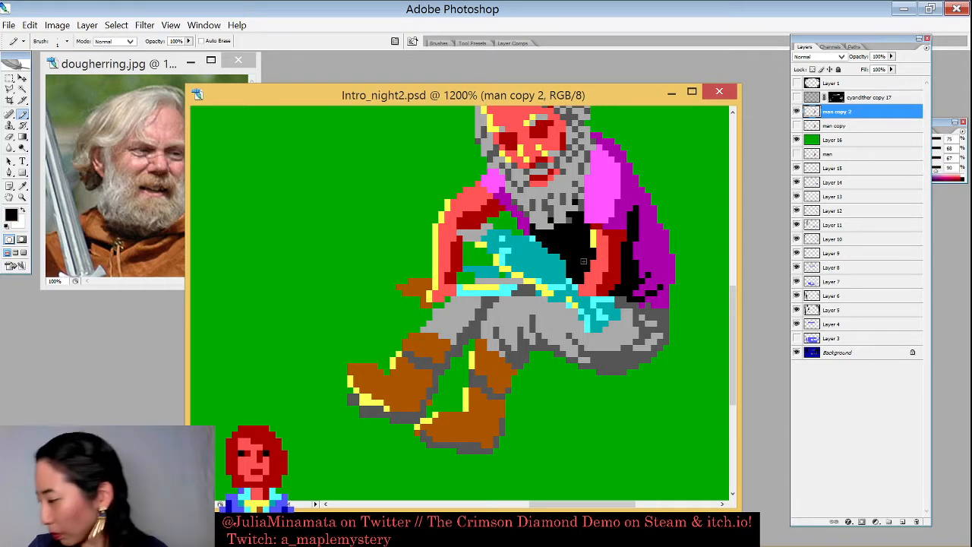
{"action": "left_click", "coordinate": [579, 257]}
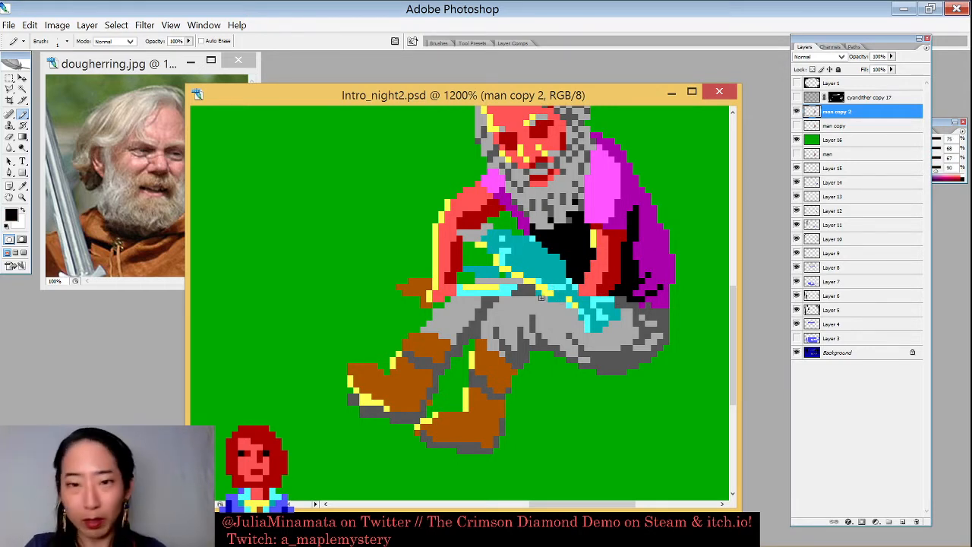
- Pencil a light red hand under the fish near its tail and shade the hand's lower edge dark red
{"action": "left_click", "coordinate": [596, 278], "text": "alt"}
{"action": "mouse_move", "coordinate": [556, 299]}
{"action": "left_mouse_down"}
{"action": "mouse_move", "coordinate": [573, 304]}
{"action": "mouse_move", "coordinate": [556, 291]}
{"action": "left_mouse_up"}
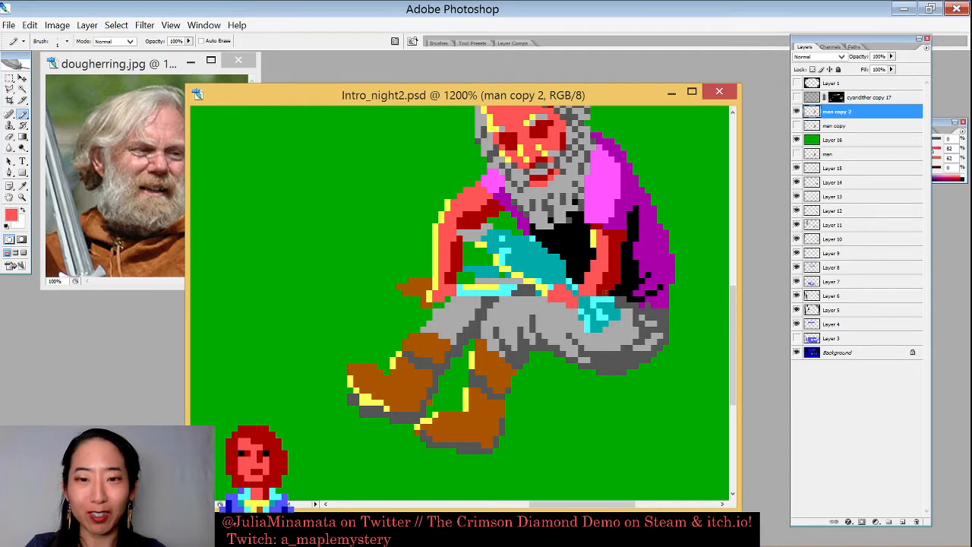
{"action": "left_click", "coordinate": [594, 301], "text": "alt"}
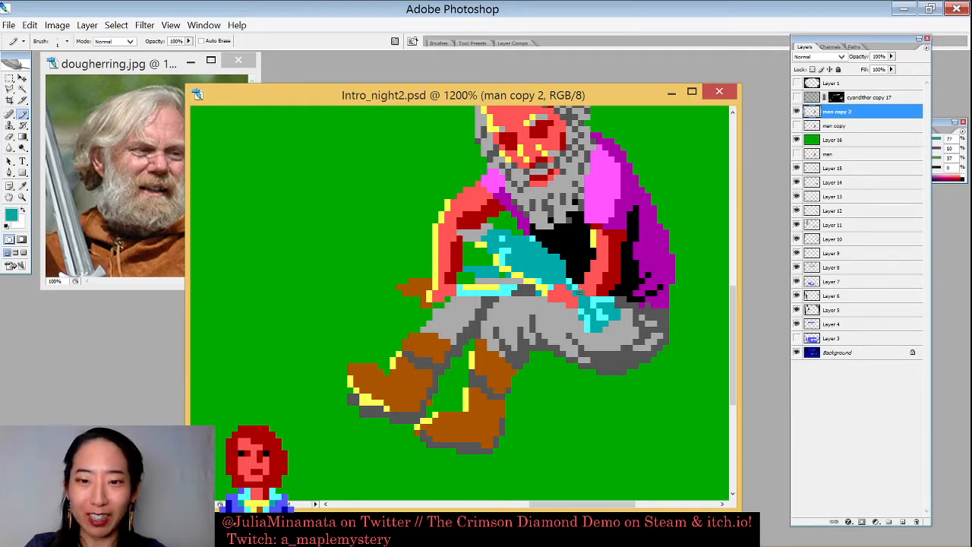
{"action": "left_click", "coordinate": [621, 261], "text": "alt"}
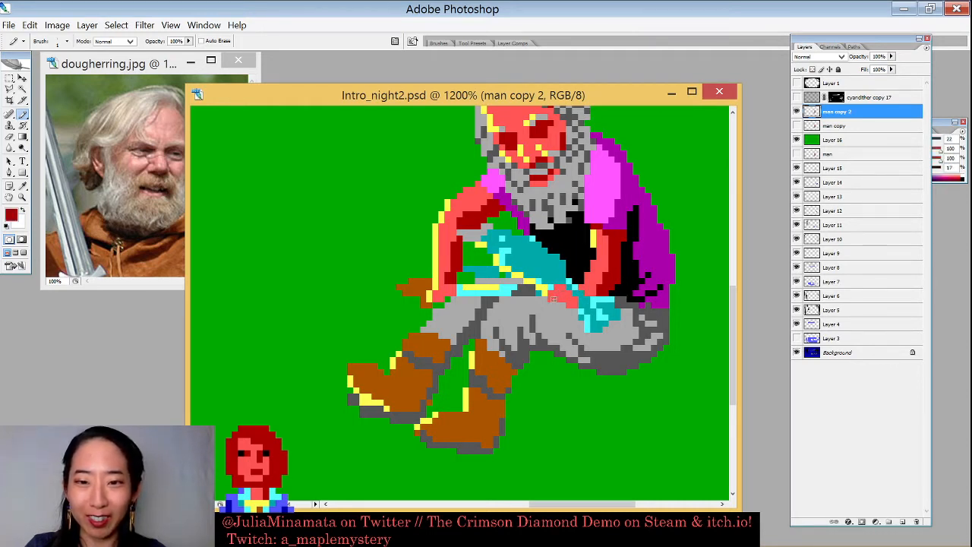
{"action": "left_click_drag", "start_coordinate": [555, 301], "coordinate": [574, 305]}
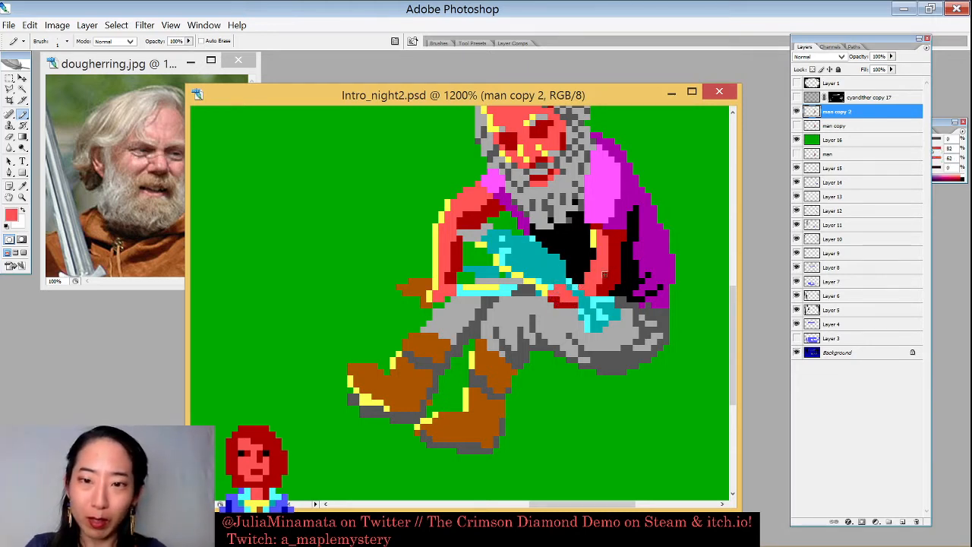
- Refine the hand's upper edge against the fish with teal and dark red pixels
{"action": "left_click", "coordinate": [562, 275], "text": "alt"}
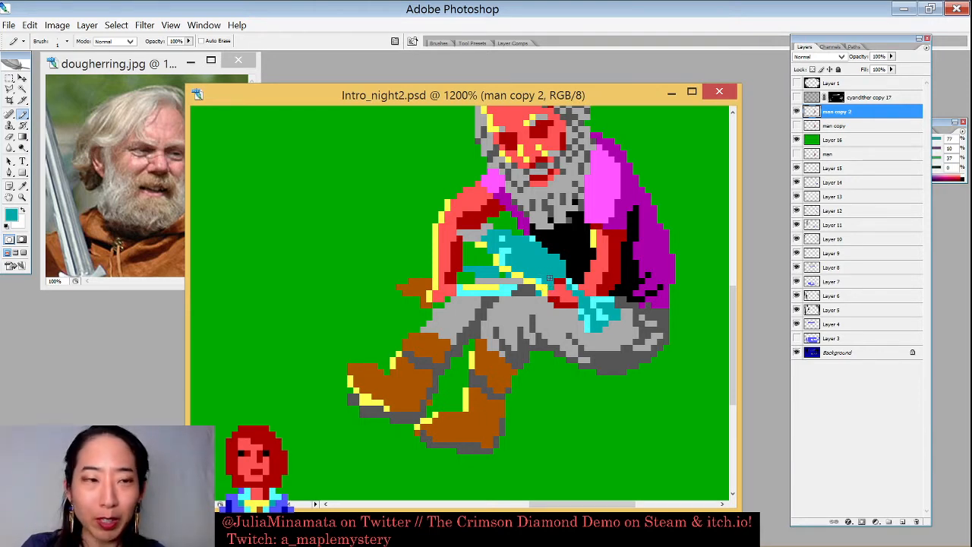
{"action": "left_click", "coordinate": [575, 280], "text": "alt"}
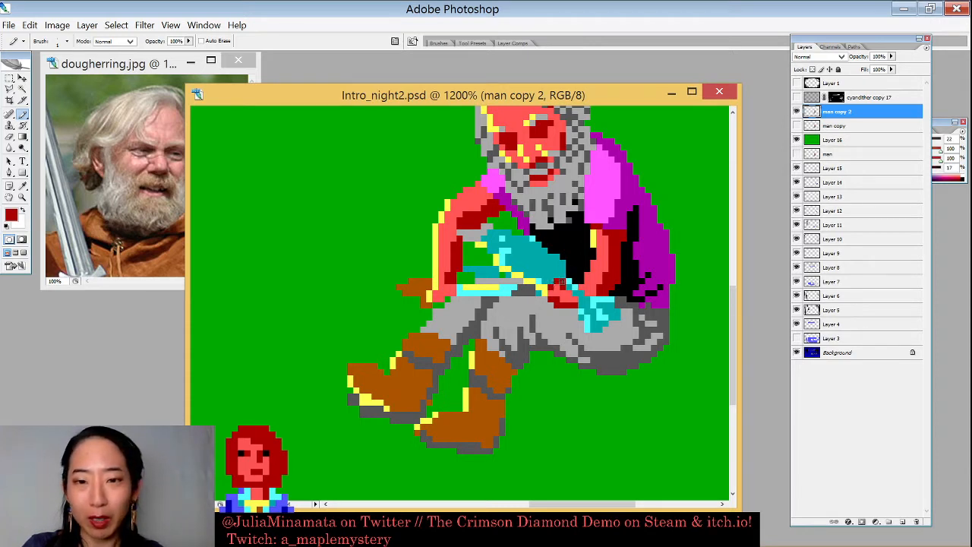
{"action": "left_click", "coordinate": [561, 282]}
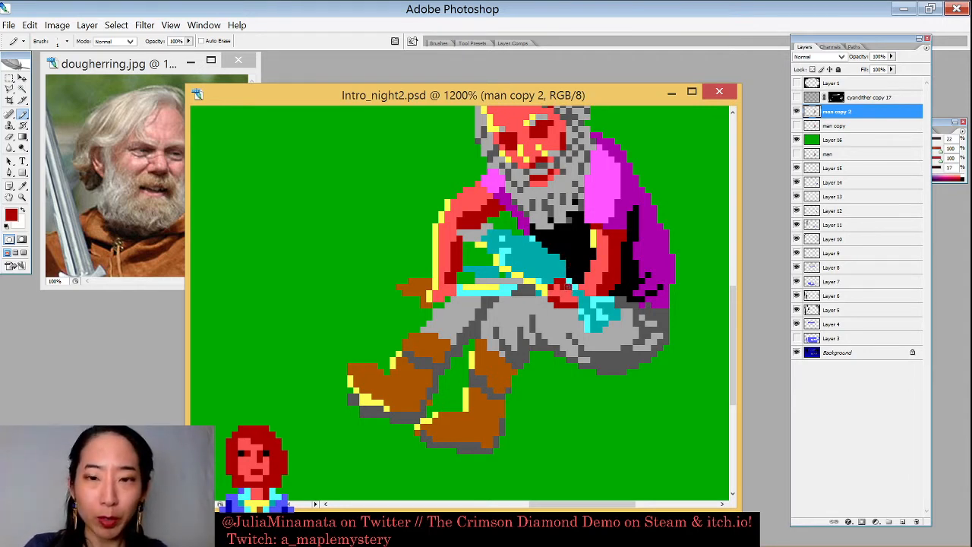
{"action": "left_click", "coordinate": [562, 295], "text": "alt"}
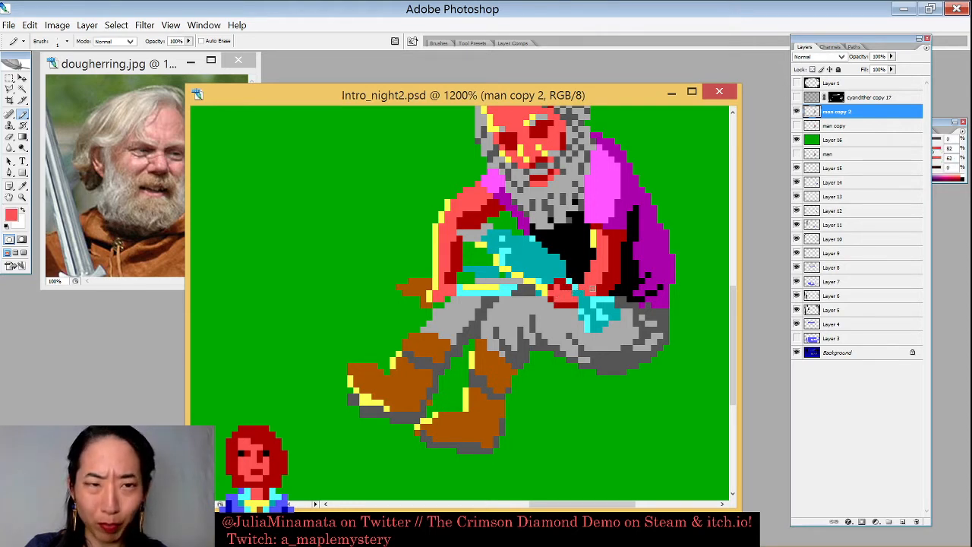
- Extend the yellow highlight down the forearm's inner edge and touch up the pixels around the hand in teal, grey and light red
{"action": "left_click", "coordinate": [595, 233], "text": "alt"}
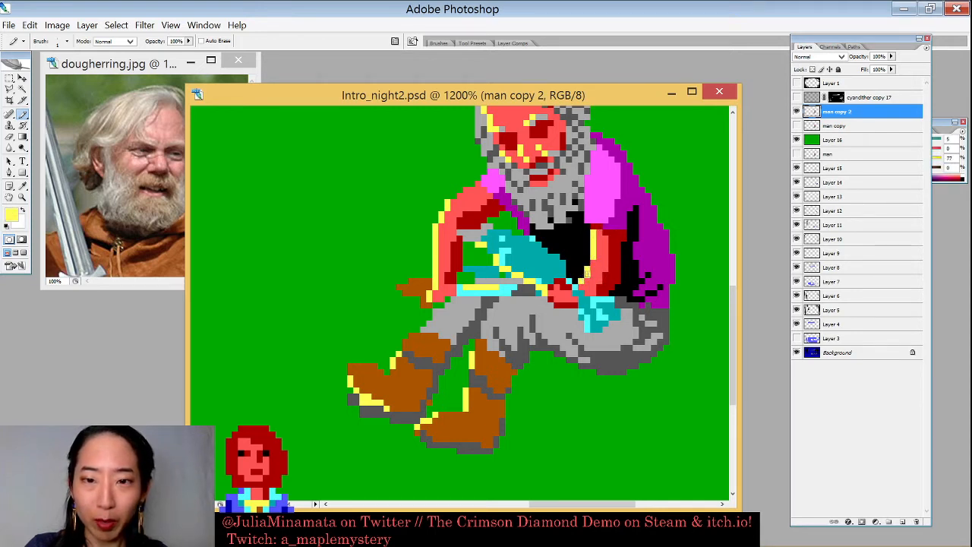
{"action": "left_click", "coordinate": [593, 261]}
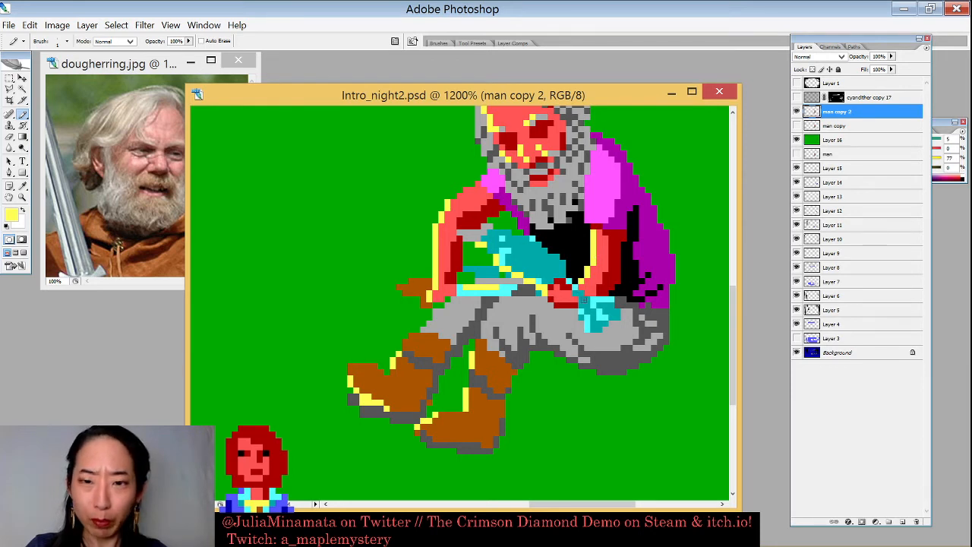
{"action": "left_click", "coordinate": [545, 261], "text": "alt"}
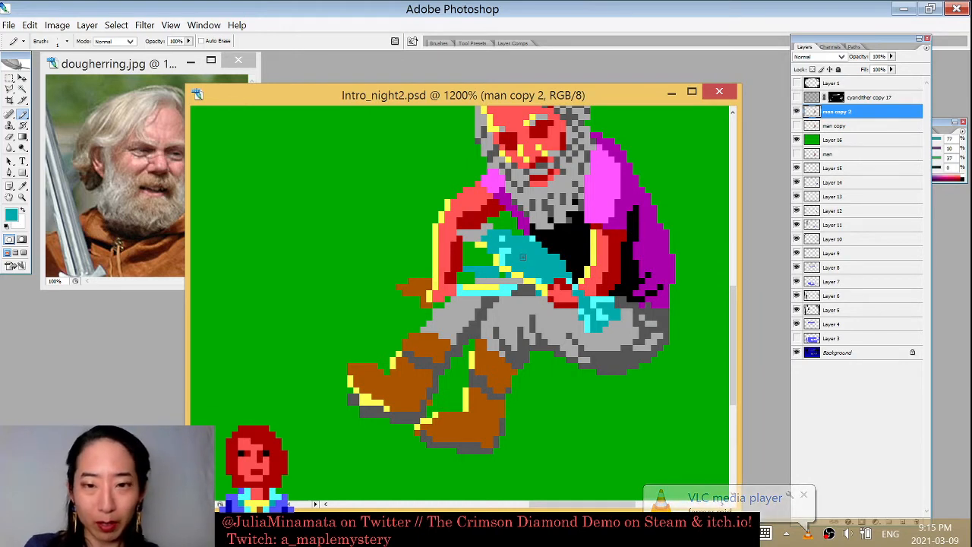
{"action": "left_click", "coordinate": [531, 298], "text": "alt"}
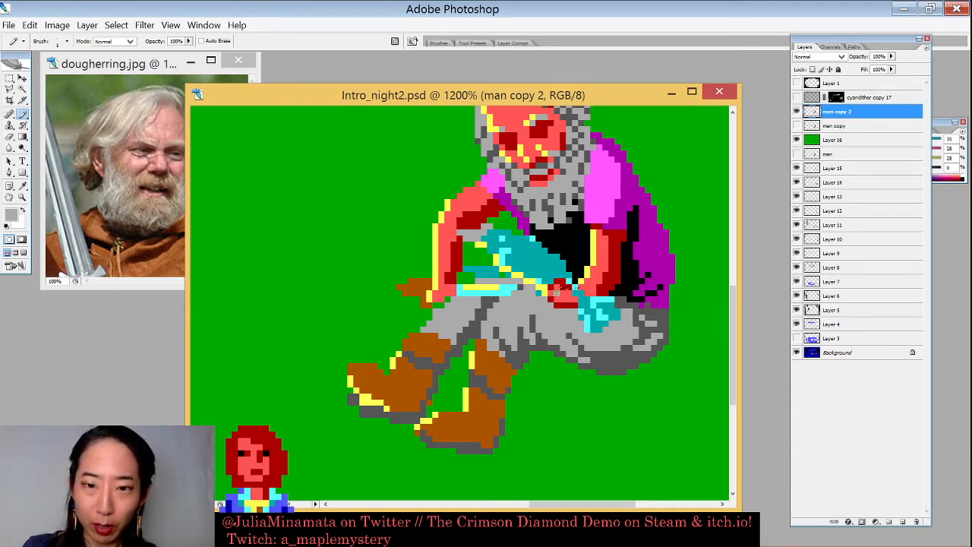
{"action": "left_click", "coordinate": [557, 291], "text": "alt"}
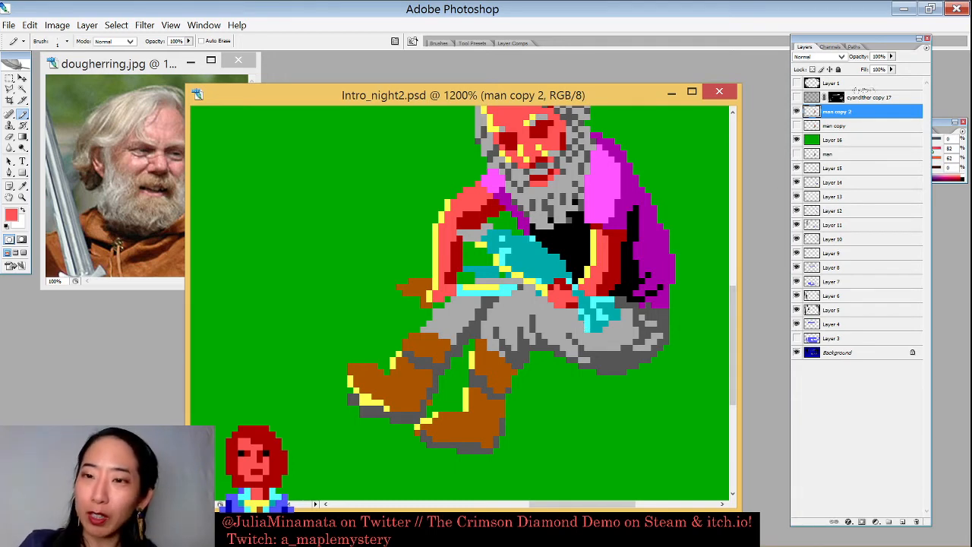
- Duplicate the man copy 2 layer as man copy 3 and hide man copy 2
{"action": "right_click", "coordinate": [860, 109]}
{"action": "left_click", "coordinate": [851, 153]}
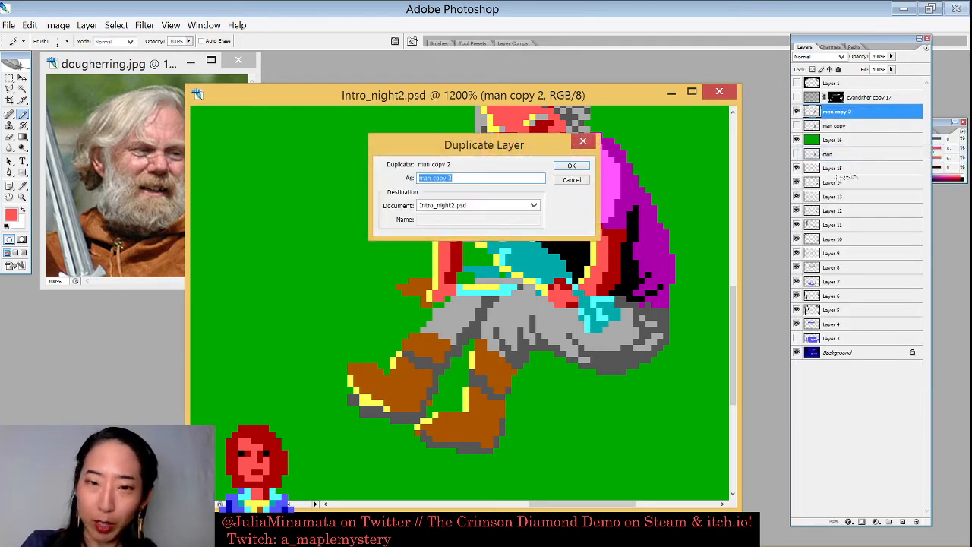
{"action": "key", "text": "Return"}
{"action": "left_click", "coordinate": [796, 126]}
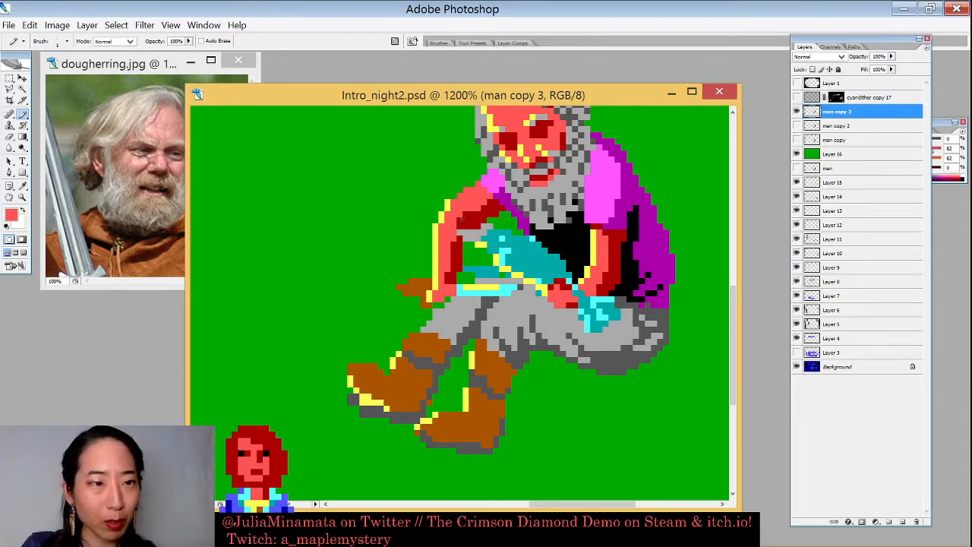
- Paint out the grey pixels between the bent arm and the fish's head with dark red and green
{"action": "left_click", "coordinate": [472, 219], "text": "alt"}
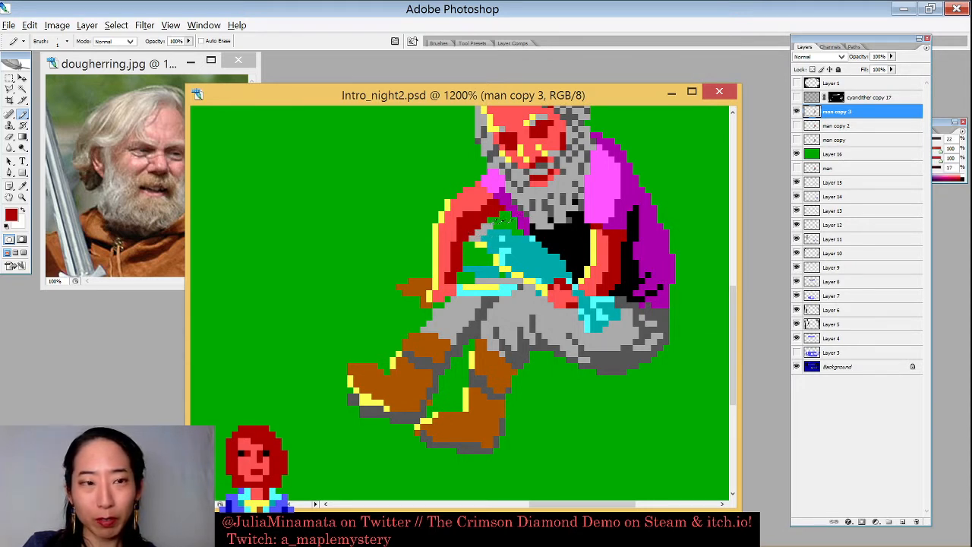
{"action": "mouse_move", "coordinate": [465, 240]}
{"action": "left_mouse_down"}
{"action": "mouse_move", "coordinate": [494, 225]}
{"action": "mouse_move", "coordinate": [470, 241]}
{"action": "mouse_move", "coordinate": [479, 227]}
{"action": "mouse_move", "coordinate": [488, 243]}
{"action": "left_mouse_up"}
{"action": "left_click", "coordinate": [508, 221], "text": "alt"}
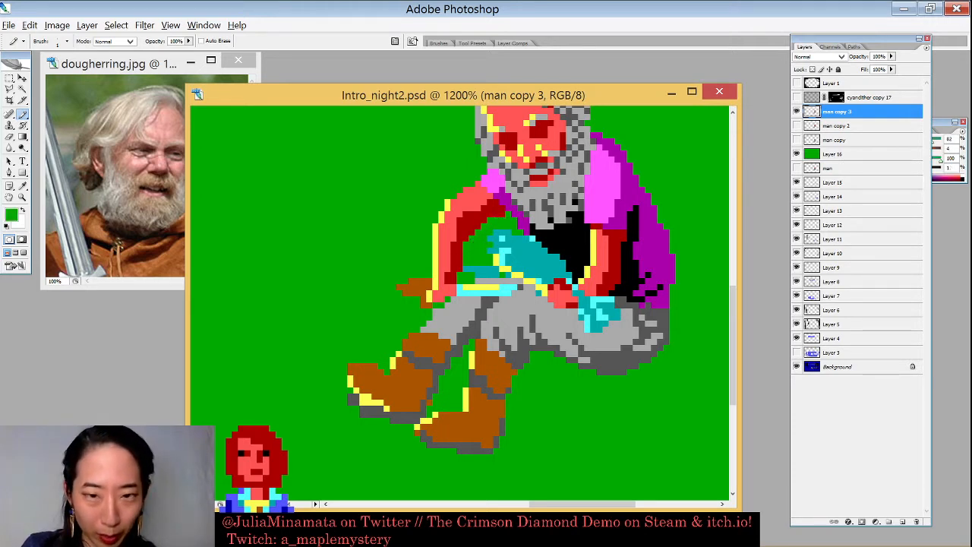
{"action": "mouse_move", "coordinate": [436, 536]}
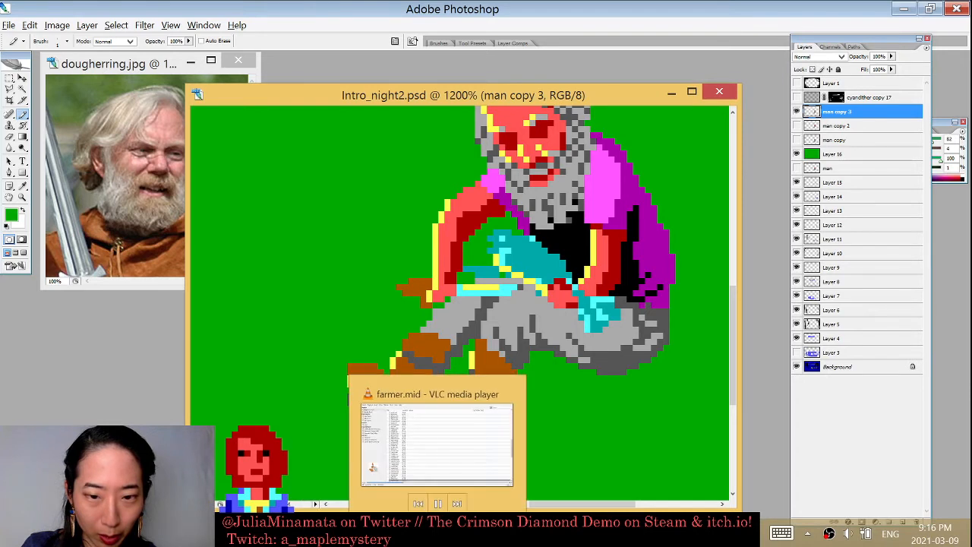
{"action": "mouse_move", "coordinate": [523, 536]}
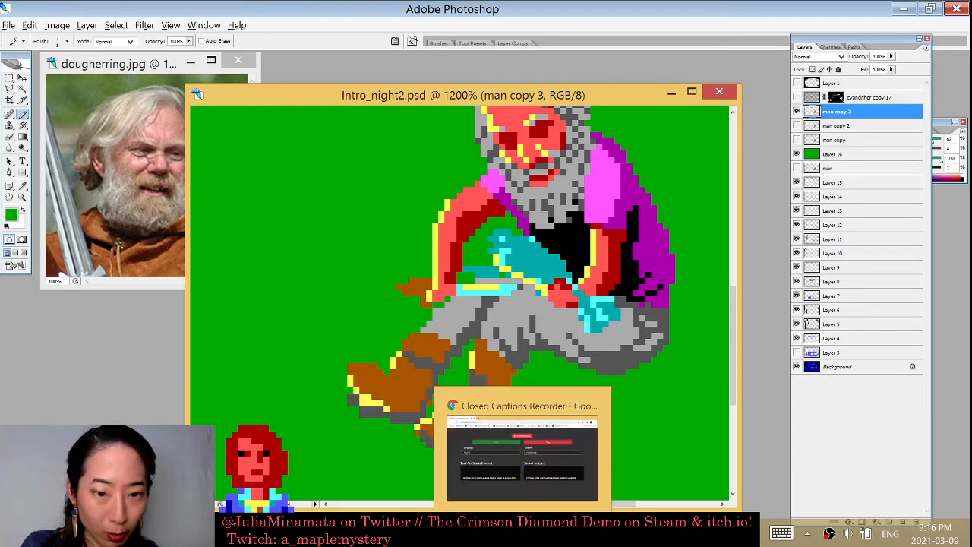
{"action": "mouse_move", "coordinate": [564, 536]}
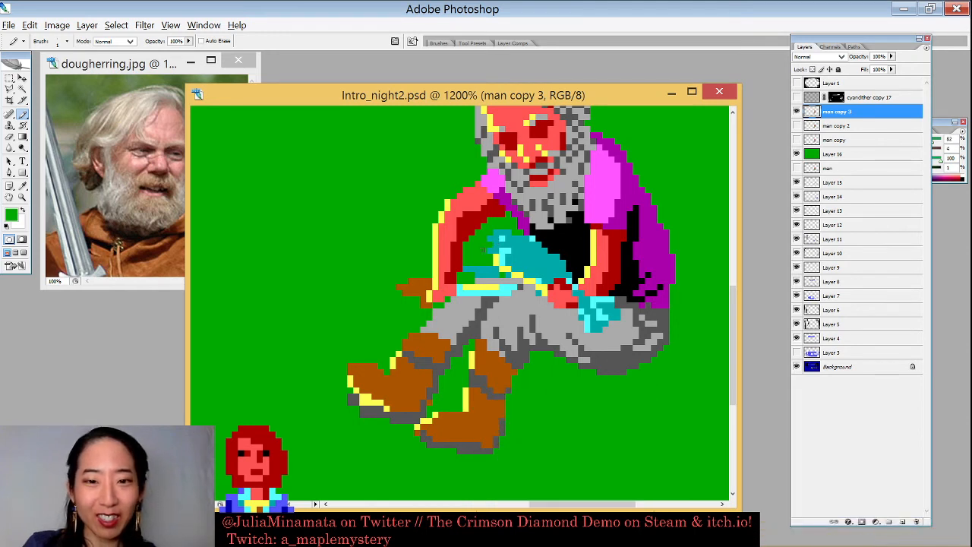
{"action": "left_click", "coordinate": [485, 260], "text": "alt"}
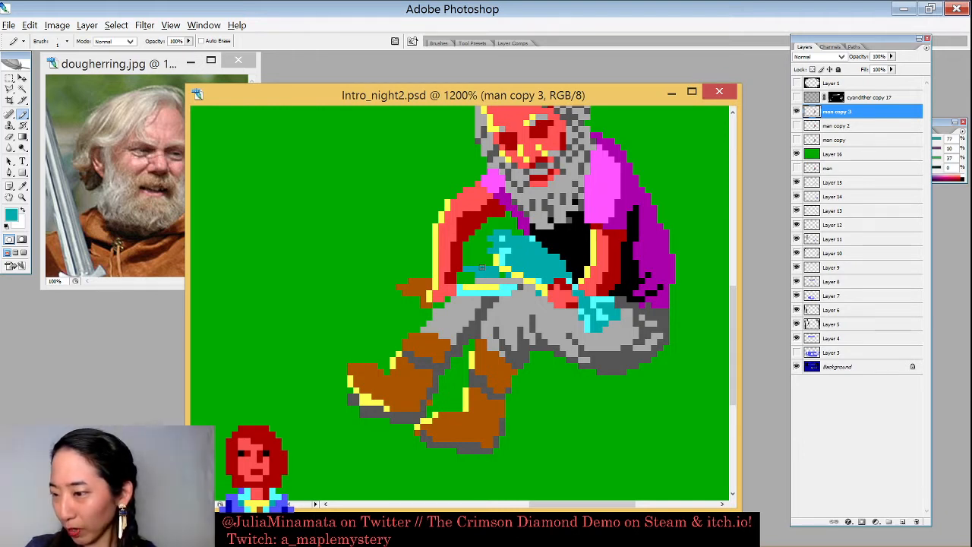
{"action": "mouse_move", "coordinate": [806, 533]}
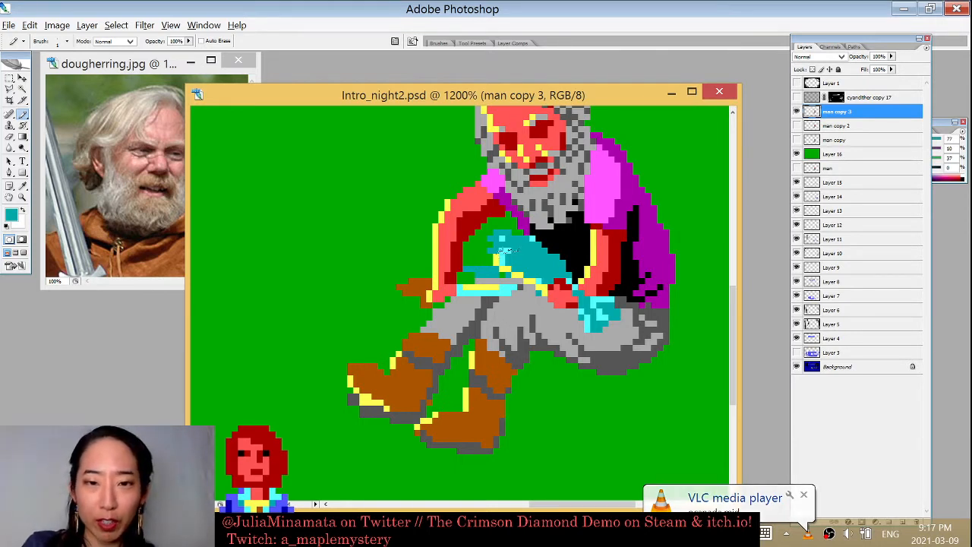
- Paint the fish's head and body out of the man copy 3 layer with background green, restoring the vest's edge in black
{"action": "left_click", "coordinate": [486, 256], "text": "alt"}
{"action": "mouse_move", "coordinate": [471, 269]}
{"action": "left_mouse_down"}
{"action": "mouse_move", "coordinate": [497, 241]}
{"action": "mouse_move", "coordinate": [534, 246]}
{"action": "mouse_move", "coordinate": [530, 238]}
{"action": "mouse_move", "coordinate": [505, 239]}
{"action": "mouse_move", "coordinate": [489, 251]}
{"action": "mouse_move", "coordinate": [487, 273]}
{"action": "mouse_move", "coordinate": [519, 256]}
{"action": "mouse_move", "coordinate": [511, 235]}
{"action": "mouse_move", "coordinate": [489, 242]}
{"action": "mouse_move", "coordinate": [505, 272]}
{"action": "mouse_move", "coordinate": [472, 272]}
{"action": "mouse_move", "coordinate": [484, 250]}
{"action": "mouse_move", "coordinate": [524, 248]}
{"action": "mouse_move", "coordinate": [564, 266]}
{"action": "mouse_move", "coordinate": [545, 249]}
{"action": "mouse_move", "coordinate": [557, 268]}
{"action": "mouse_move", "coordinate": [522, 266]}
{"action": "mouse_move", "coordinate": [544, 274]}
{"action": "mouse_move", "coordinate": [532, 283]}
{"action": "mouse_move", "coordinate": [539, 294]}
{"action": "mouse_move", "coordinate": [569, 276]}
{"action": "mouse_move", "coordinate": [538, 249]}
{"action": "mouse_move", "coordinate": [571, 282]}
{"action": "left_mouse_up"}
{"action": "key", "text": "d"}
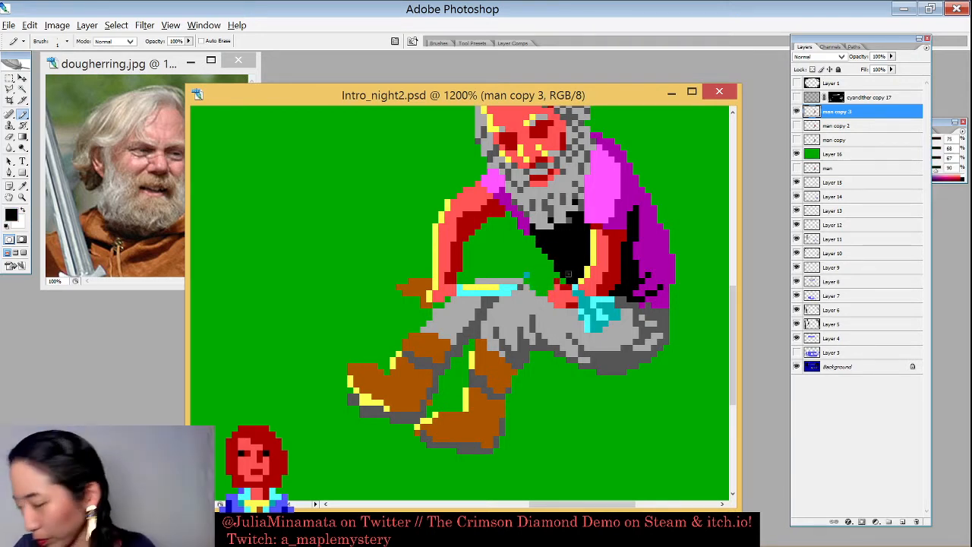
- Paint over the fish's tail on the thigh with the trousers' light grey, keeping teal as the second colour
{"action": "left_click", "coordinate": [636, 323], "text": "alt"}
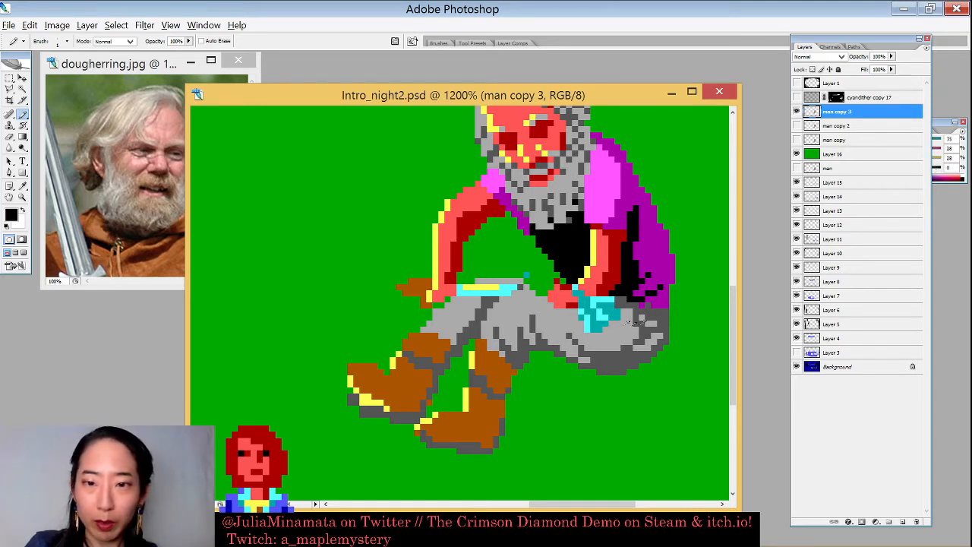
{"action": "mouse_move", "coordinate": [605, 311]}
{"action": "left_mouse_down"}
{"action": "mouse_move", "coordinate": [566, 318]}
{"action": "mouse_move", "coordinate": [600, 300]}
{"action": "left_mouse_up"}
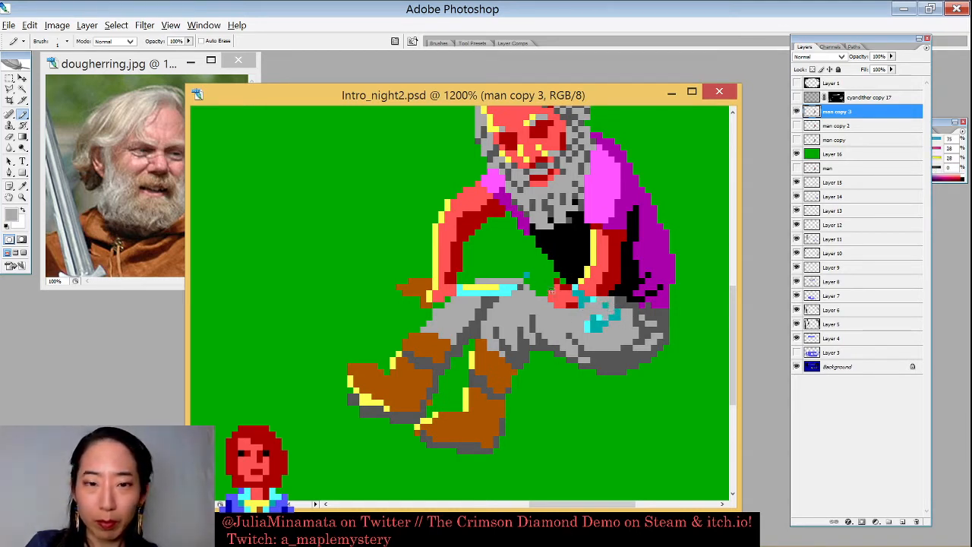
{"action": "key", "text": "x"}
{"action": "left_click", "coordinate": [584, 301], "text": "alt"}
{"action": "key", "text": "x"}
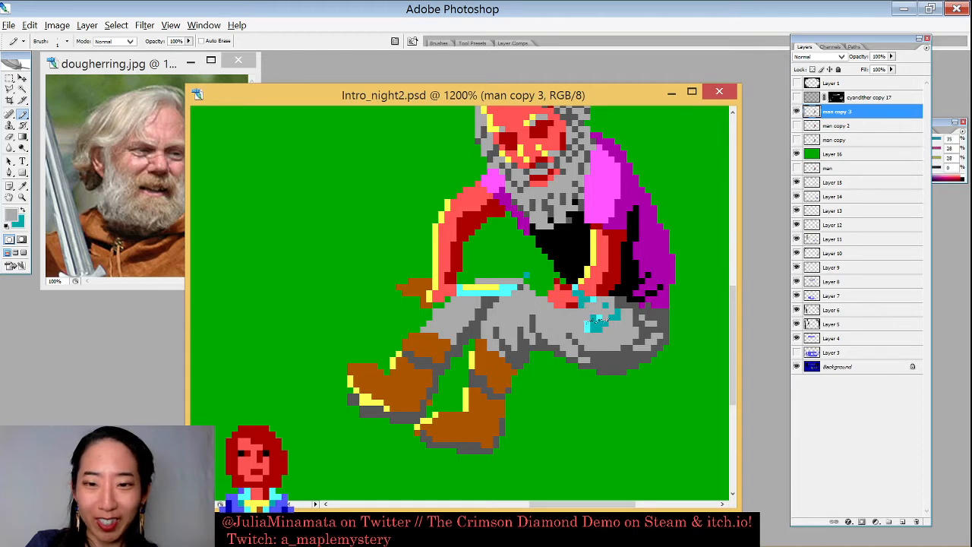
- Paint over the cyan and dark cyan pixels on the man's thigh with the light grey of his trousers
{"action": "left_click", "coordinate": [598, 319], "text": "alt"}
{"action": "key", "text": "x"}
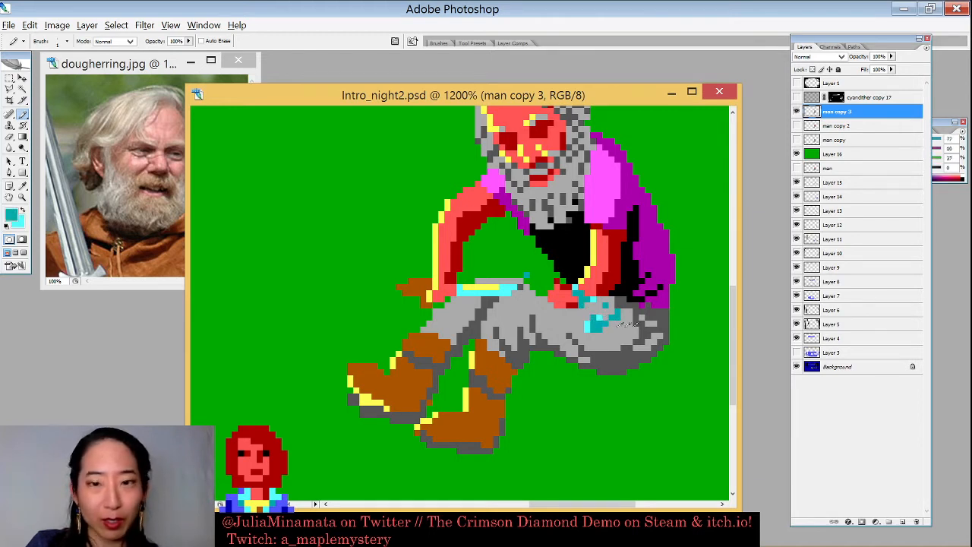
{"action": "left_click", "coordinate": [610, 319], "text": "alt"}
{"action": "left_click_drag", "start_coordinate": [586, 325], "coordinate": [602, 315]}
{"action": "left_click", "coordinate": [605, 305]}
{"action": "left_click", "coordinate": [617, 313]}
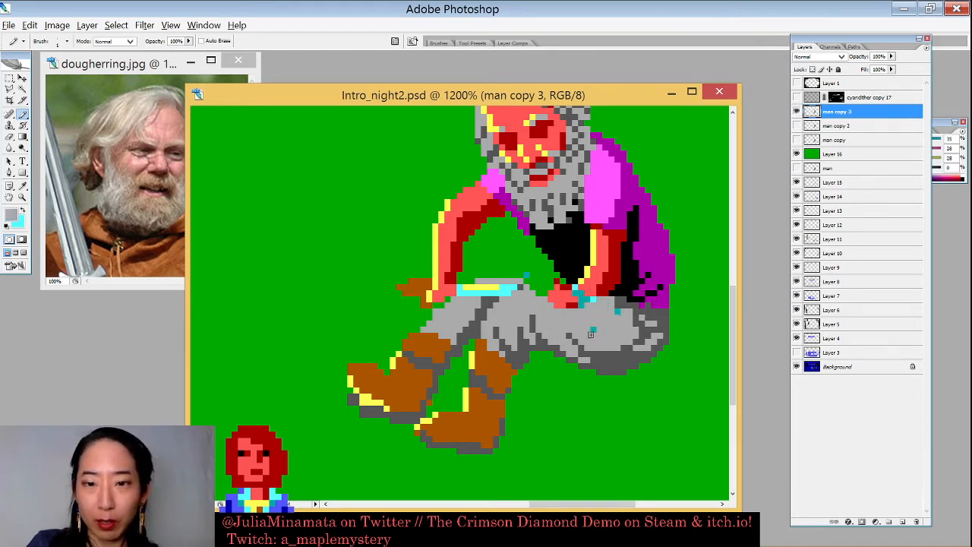
{"action": "left_click", "coordinate": [596, 330]}
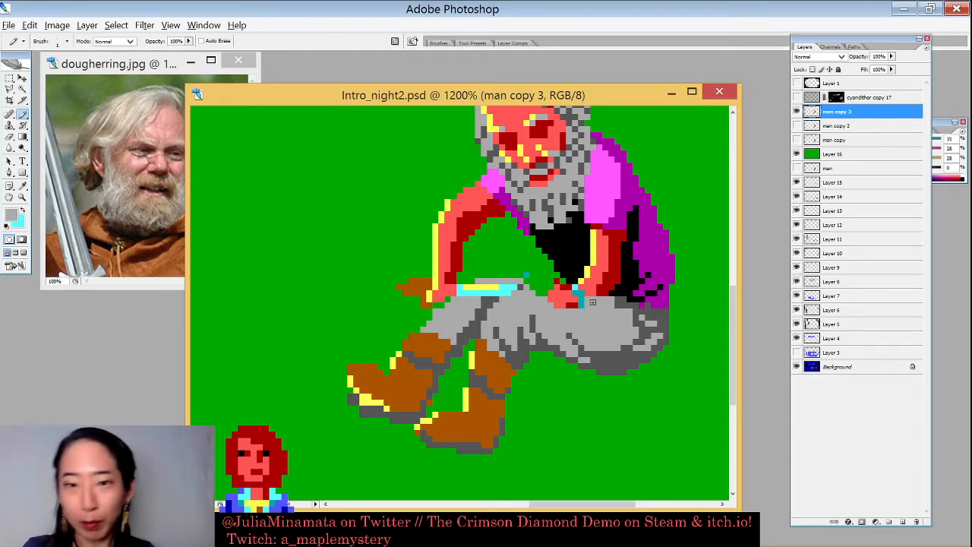
- Reshape the hand resting on the thigh, covering its old outline with green and grey and redrawing it in light and dark red
{"action": "left_click", "coordinate": [550, 275], "text": "alt"}
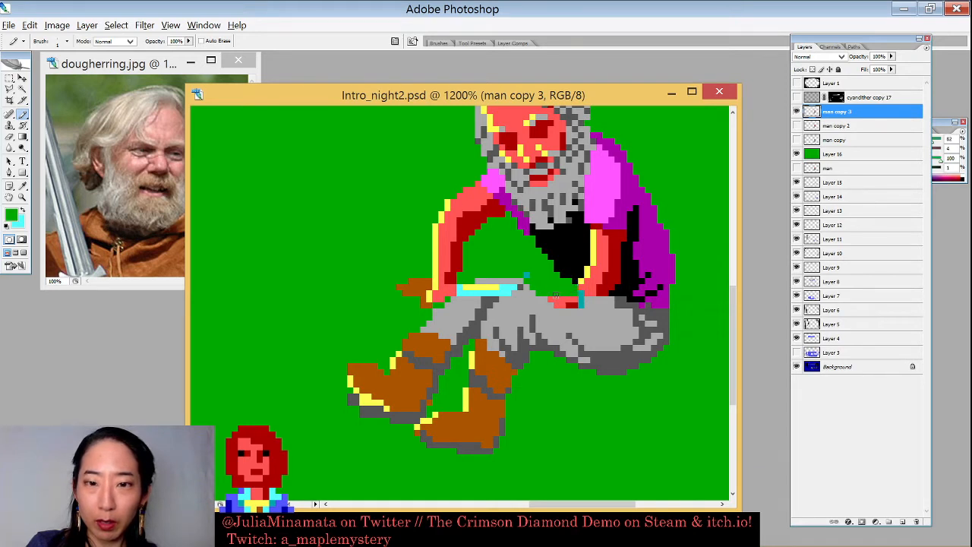
{"action": "left_click", "coordinate": [587, 317], "text": "alt"}
{"action": "mouse_move", "coordinate": [583, 304]}
{"action": "left_mouse_down"}
{"action": "mouse_move", "coordinate": [548, 299]}
{"action": "mouse_move", "coordinate": [587, 299]}
{"action": "mouse_move", "coordinate": [597, 280]}
{"action": "mouse_move", "coordinate": [571, 293]}
{"action": "mouse_move", "coordinate": [593, 301]}
{"action": "left_mouse_up"}
{"action": "left_click", "coordinate": [599, 283], "text": "alt"}
{"action": "left_click", "coordinate": [615, 286], "text": "alt"}
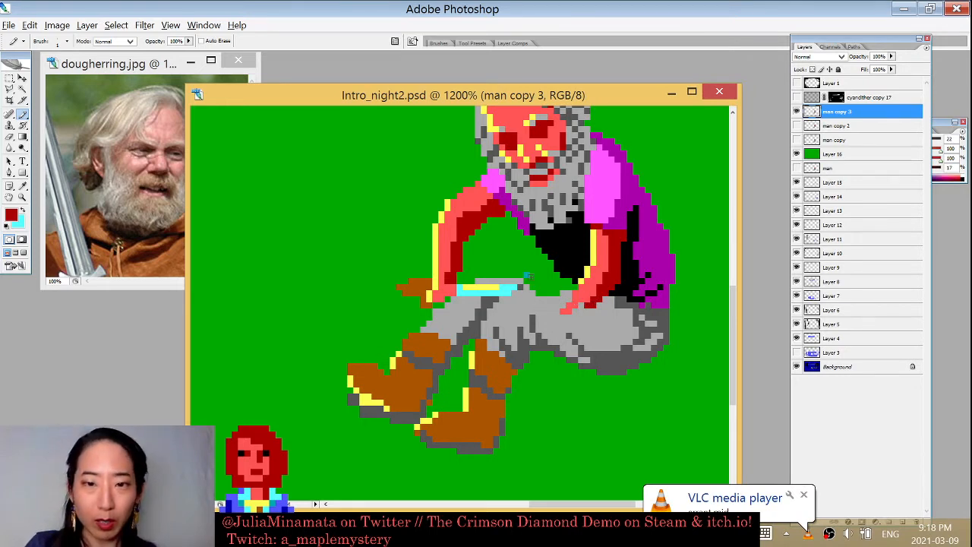
- Copy the knife, the hand holding it and the forearm to a new layer and nudge the copy up and slightly right
{"action": "left_click", "coordinate": [527, 275], "text": "alt"}
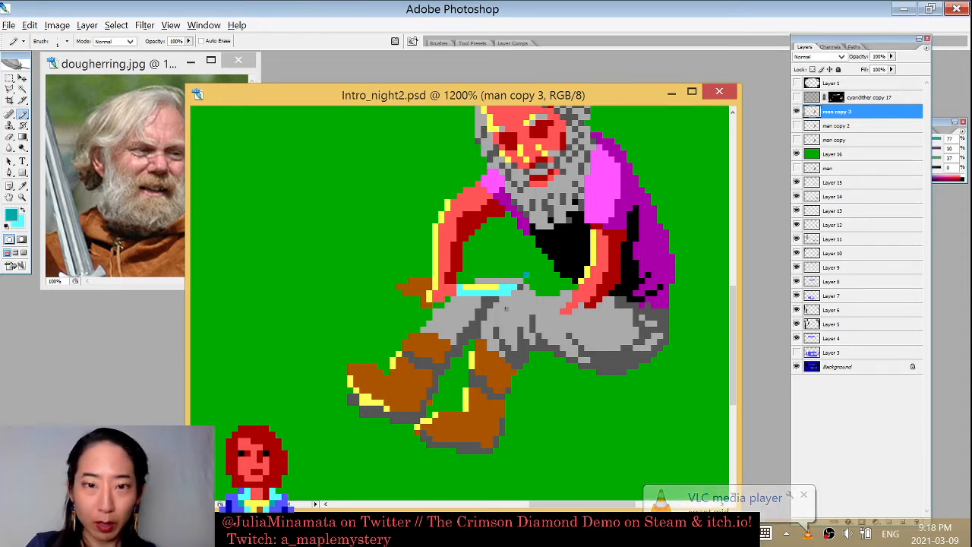
{"action": "key", "text": "m"}
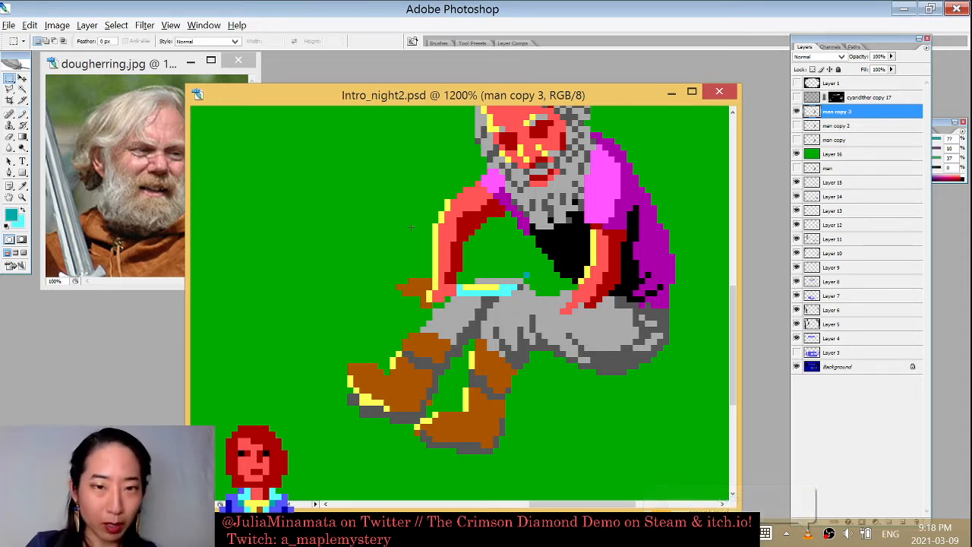
{"action": "left_click_drag", "start_coordinate": [408, 225], "coordinate": [524, 297]}
{"action": "key", "text": "ctrl+j"}
{"action": "key", "text": "v"}
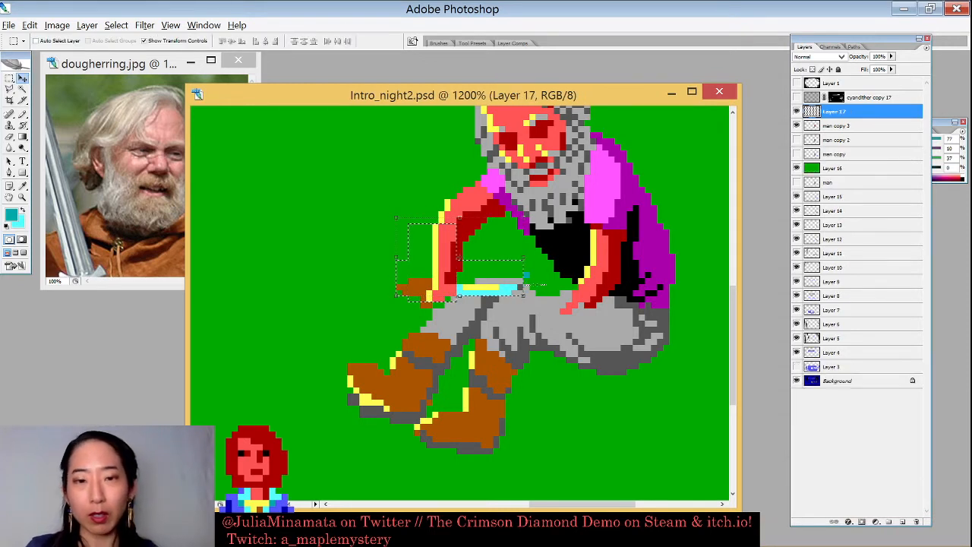
{"action": "key", "text": "Up"}
{"action": "key", "text": "Up"}
{"action": "key", "text": "Up"}
{"action": "key", "text": "Right"}
{"action": "key", "text": "Right"}
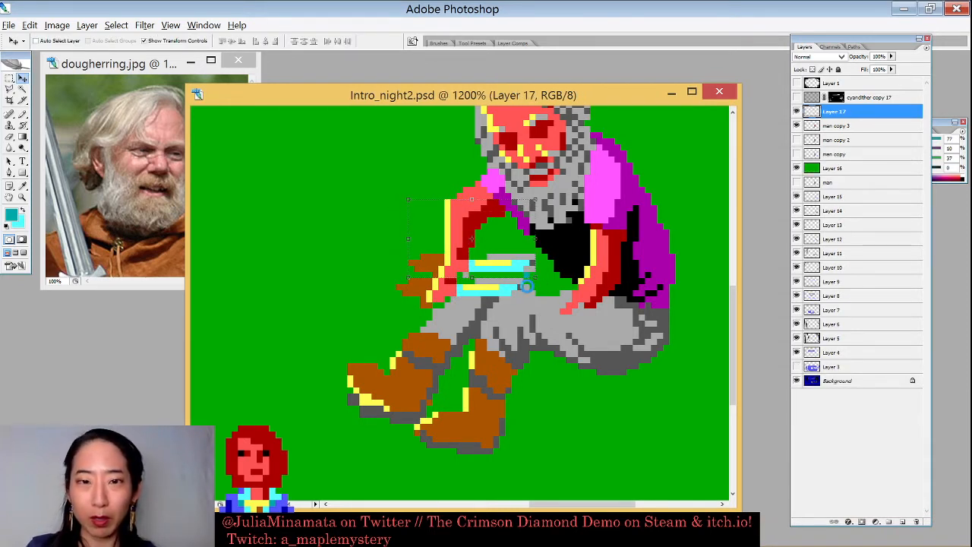
{"action": "key", "text": "Right"}
{"action": "key", "text": "Left"}
{"action": "key", "text": "ctrl+d"}
- Cover the original hand and knife with background green and extend the raised knee in light and dark grey
{"action": "key", "text": "b"}
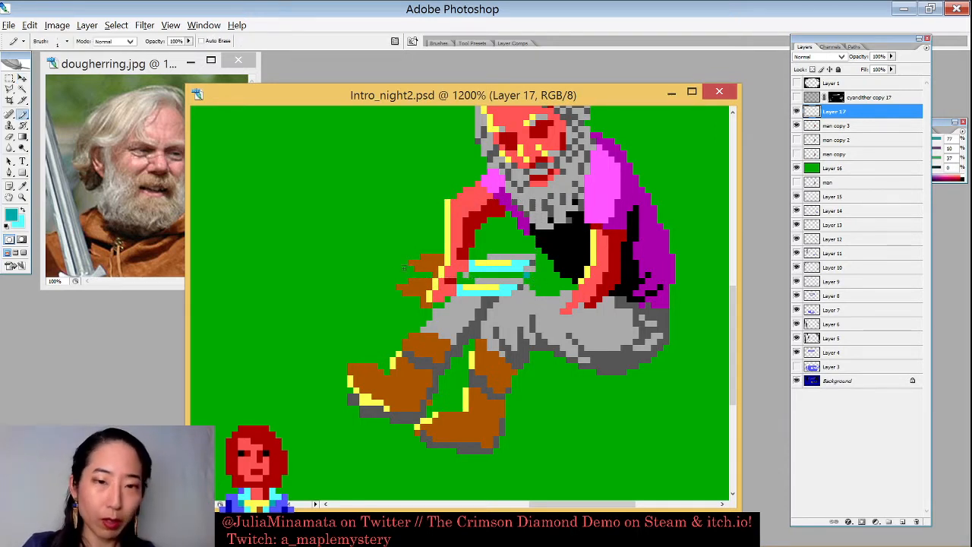
{"action": "mouse_move", "coordinate": [405, 286]}
{"action": "left_mouse_down"}
{"action": "mouse_move", "coordinate": [450, 282]}
{"action": "mouse_move", "coordinate": [423, 296]}
{"action": "mouse_move", "coordinate": [449, 291]}
{"action": "mouse_move", "coordinate": [435, 302]}
{"action": "mouse_move", "coordinate": [402, 302]}
{"action": "mouse_move", "coordinate": [406, 291]}
{"action": "mouse_move", "coordinate": [422, 304]}
{"action": "mouse_move", "coordinate": [406, 292]}
{"action": "mouse_move", "coordinate": [420, 287]}
{"action": "mouse_move", "coordinate": [396, 287]}
{"action": "left_mouse_up"}
{"action": "left_click", "coordinate": [429, 305]}
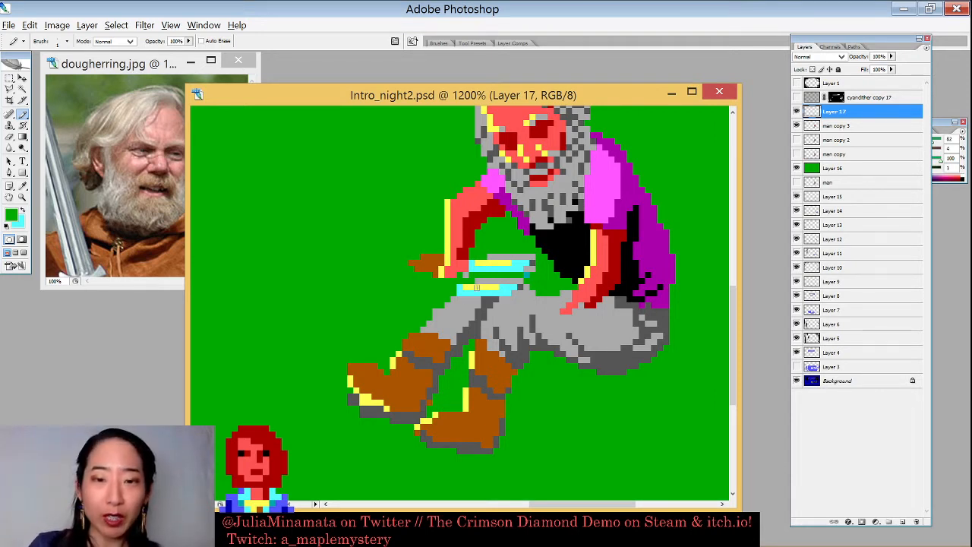
{"action": "left_click", "coordinate": [462, 306], "text": "alt"}
{"action": "mouse_move", "coordinate": [467, 285]}
{"action": "left_mouse_down"}
{"action": "mouse_move", "coordinate": [496, 282]}
{"action": "mouse_move", "coordinate": [475, 294]}
{"action": "mouse_move", "coordinate": [508, 292]}
{"action": "mouse_move", "coordinate": [486, 303]}
{"action": "mouse_move", "coordinate": [526, 285]}
{"action": "left_mouse_up"}
{"action": "left_click", "coordinate": [494, 293]}
{"action": "left_click", "coordinate": [486, 302], "text": "alt"}
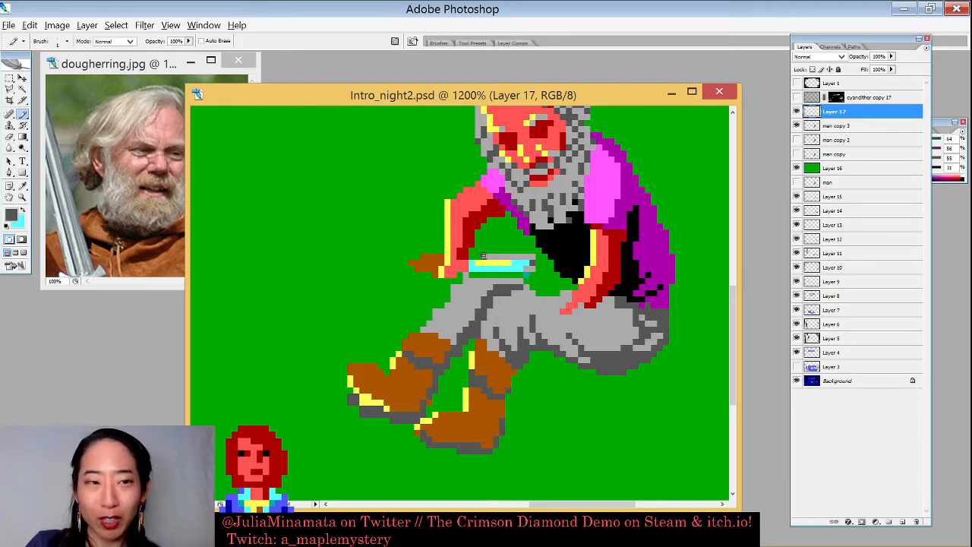
- Trim the grey edge off the raised knife with background green and shade the other hand's fingers in light and dark red
{"action": "left_click", "coordinate": [487, 253], "text": "alt"}
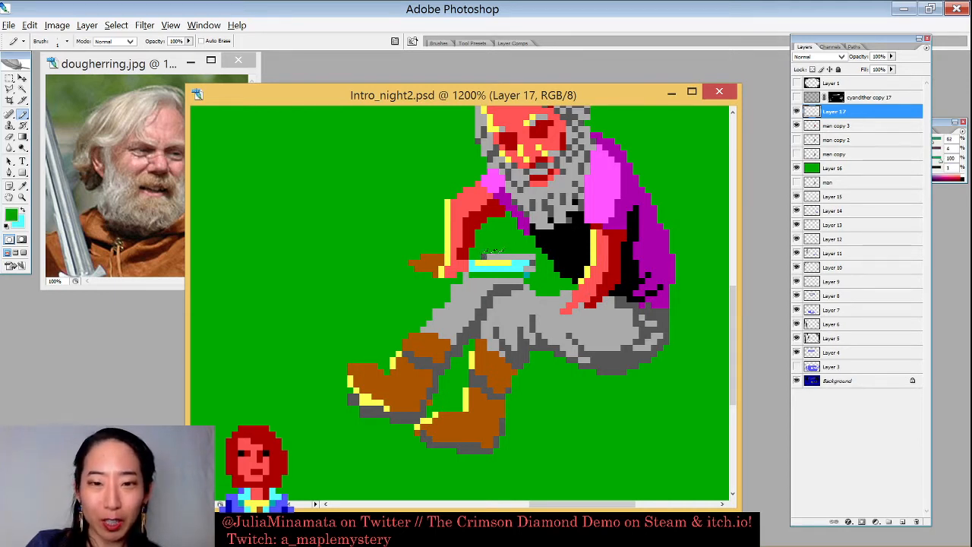
{"action": "left_click_drag", "start_coordinate": [481, 256], "coordinate": [532, 258]}
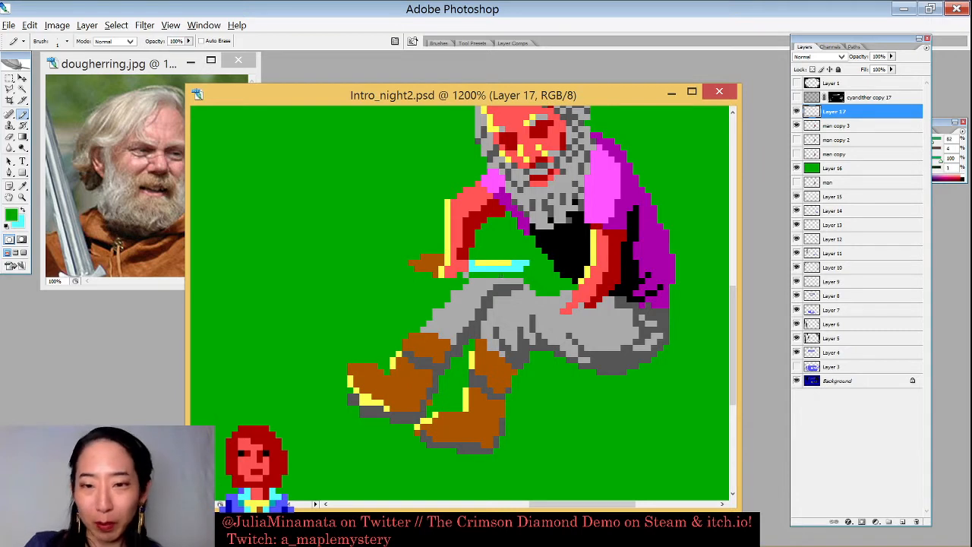
{"action": "left_click", "coordinate": [583, 303], "text": "alt"}
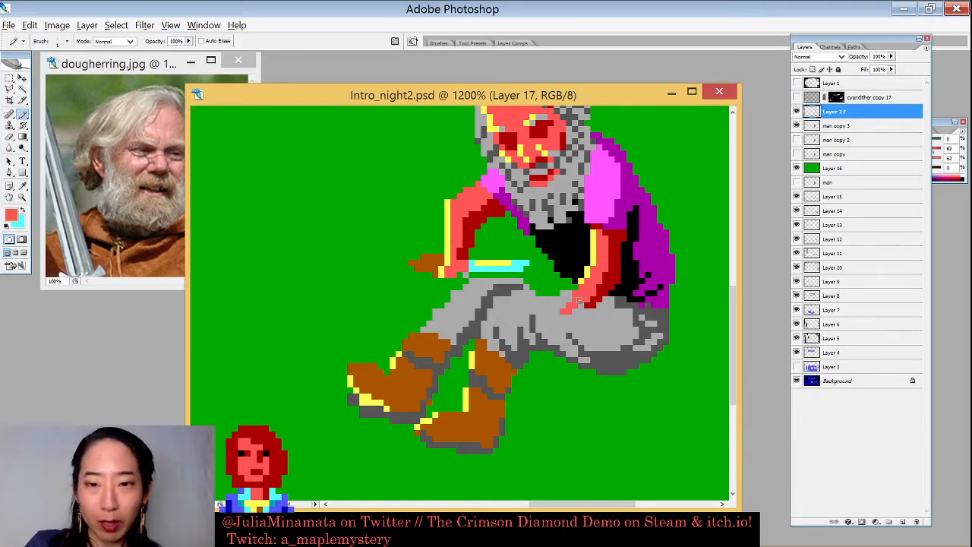
{"action": "left_click", "coordinate": [576, 309], "text": "alt"}
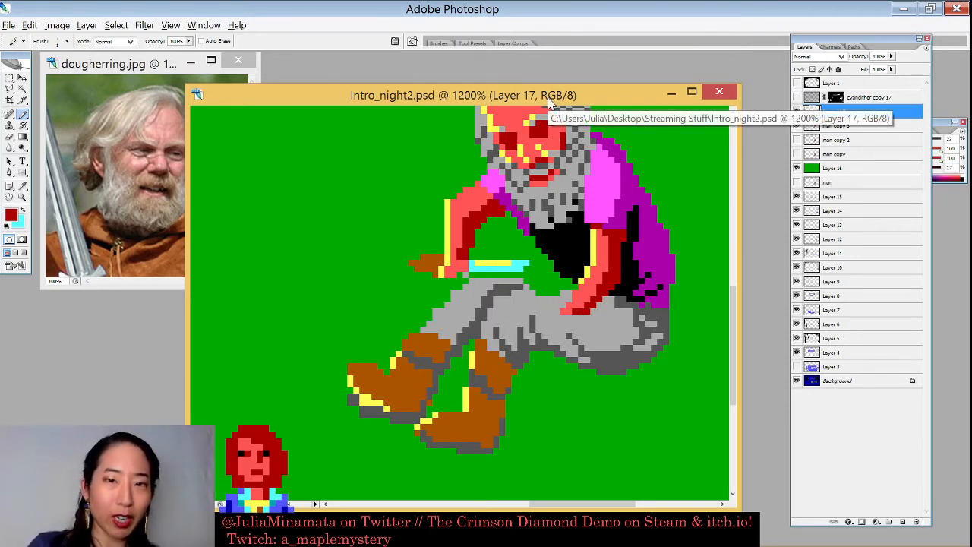
- Open EGAPALETTE_proper.png from the INTRO folder, browsing the files as thumbnails
{"action": "key", "text": "ctrl+o"}
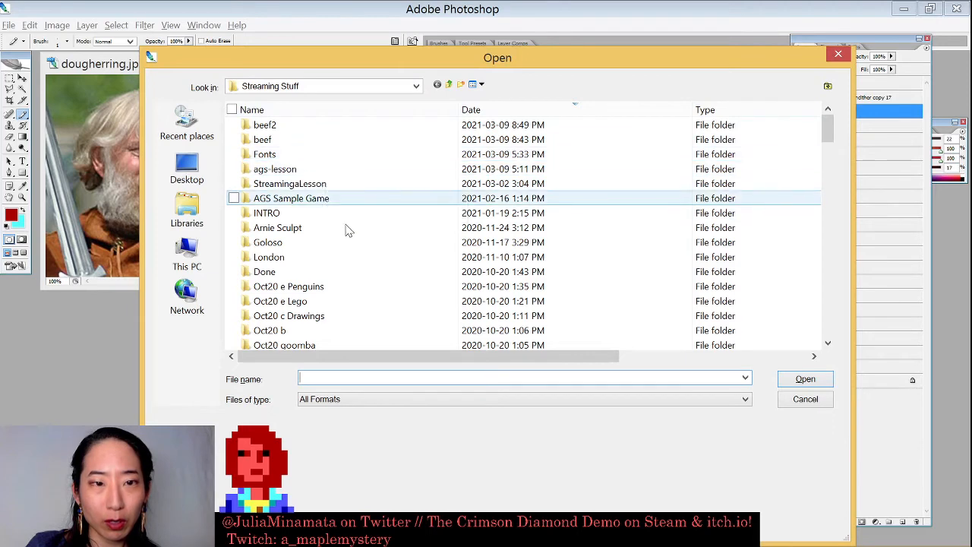
{"action": "left_click", "coordinate": [345, 111]}
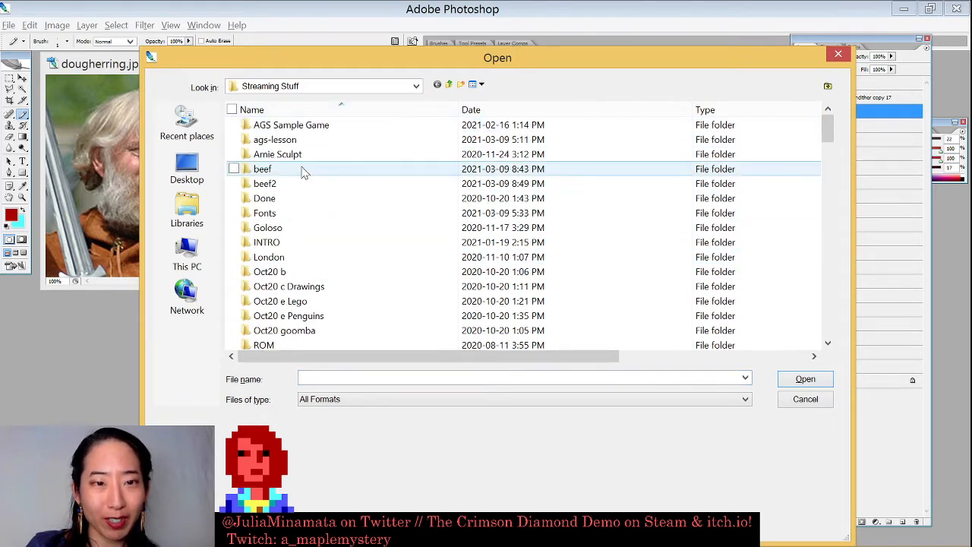
{"action": "double_click", "coordinate": [304, 241]}
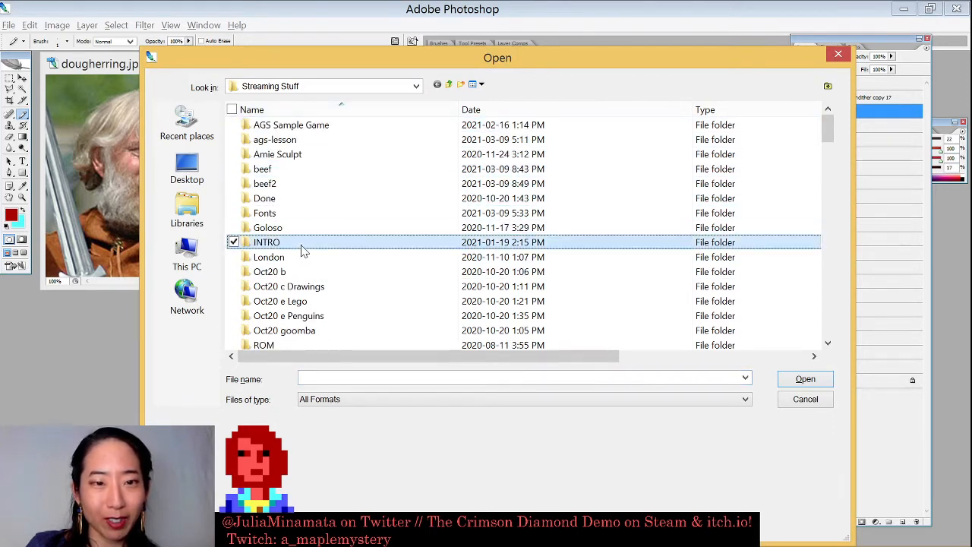
{"action": "left_click", "coordinate": [478, 84]}
{"action": "left_click", "coordinate": [487, 115]}
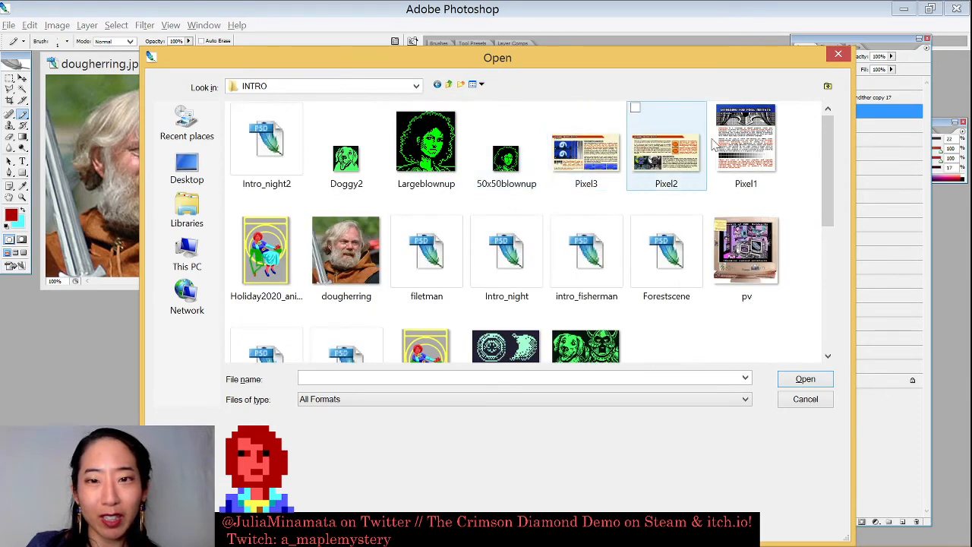
{"action": "left_click_drag", "start_coordinate": [830, 152], "coordinate": [724, 322]}
{"action": "double_click", "coordinate": [265, 334]}
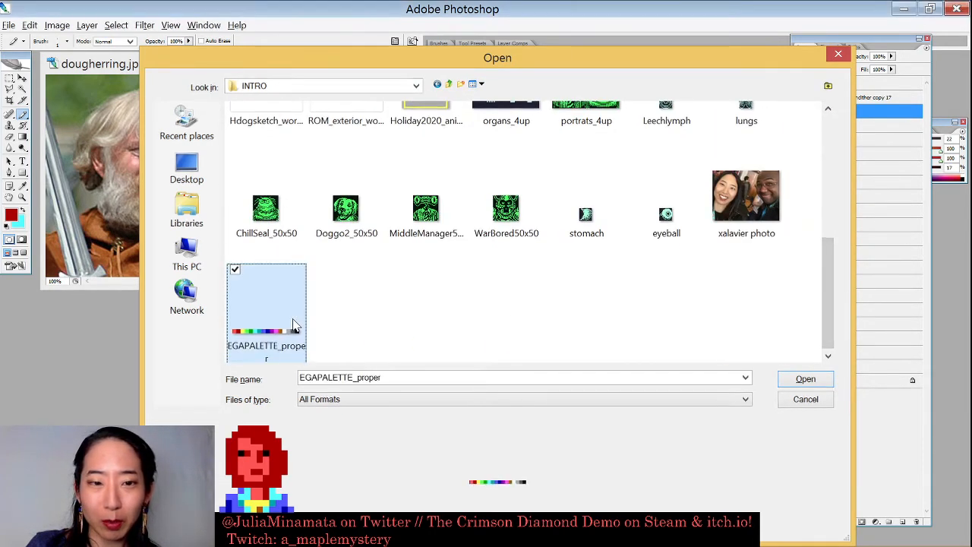
- Arrange the palette image at 50% in a narrower window above the drawing and sample its dark cyan
{"action": "key", "text": "ctrl+minus"}
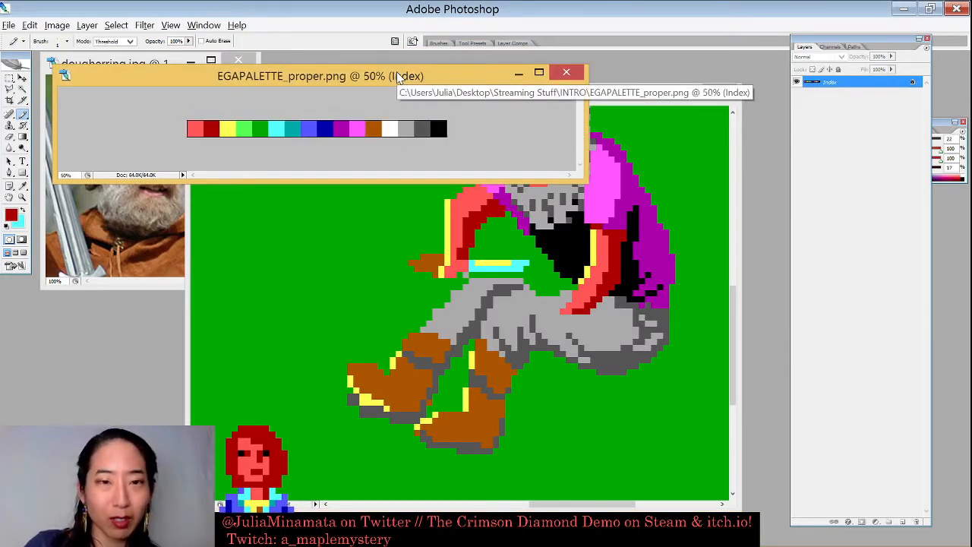
{"action": "left_click_drag", "start_coordinate": [560, 153], "coordinate": [510, 156]}
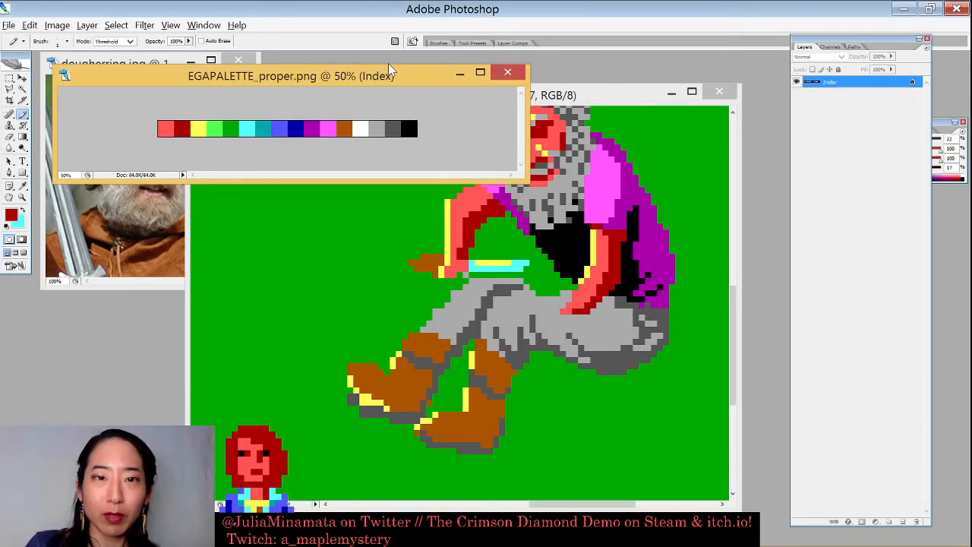
{"action": "left_click_drag", "start_coordinate": [403, 76], "coordinate": [609, 30]}
{"action": "left_click", "coordinate": [579, 103]}
{"action": "left_click_drag", "start_coordinate": [580, 104], "coordinate": [604, 156]}
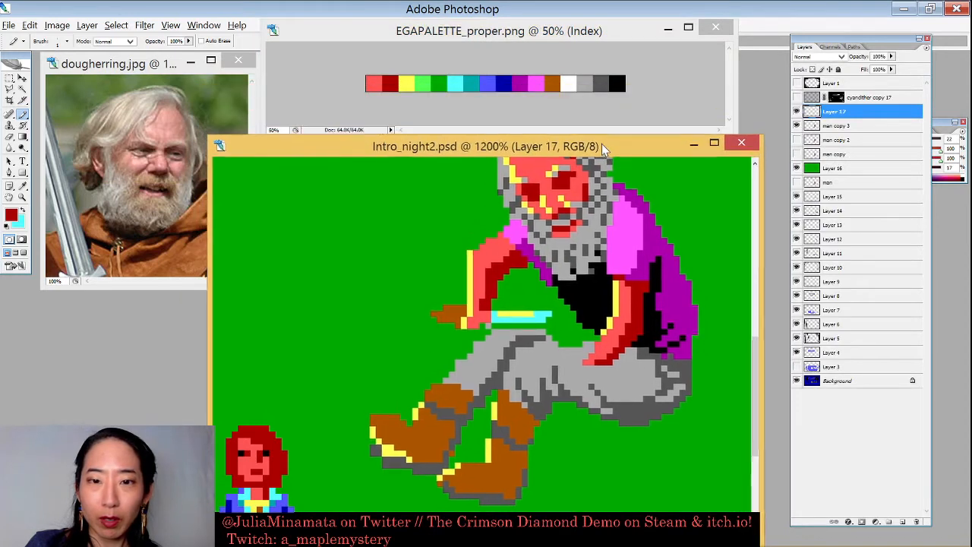
{"action": "left_click", "coordinate": [476, 83], "text": "alt"}
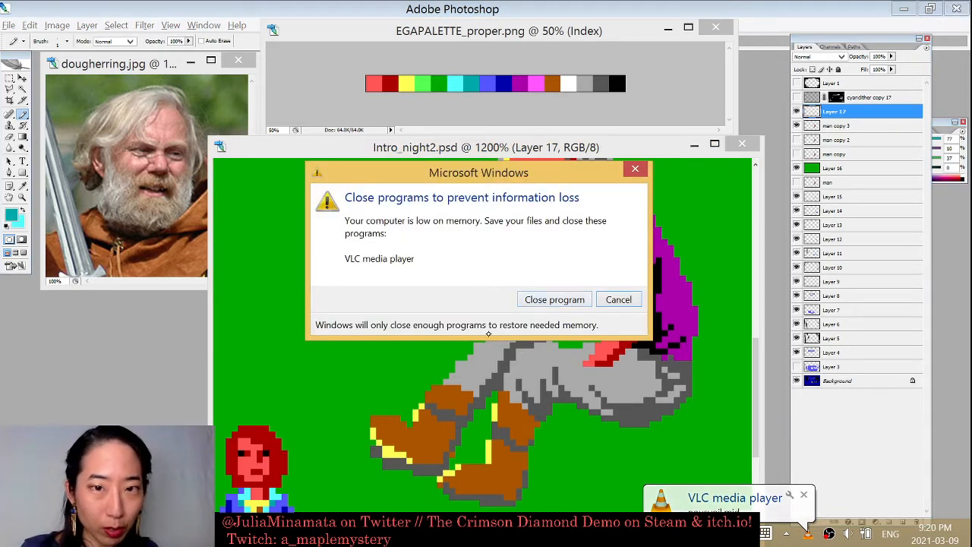
- Dismiss the low-memory warning without closing VLC media player, and close the Fonts window and the recent folders list
{"action": "left_click", "coordinate": [619, 299]}
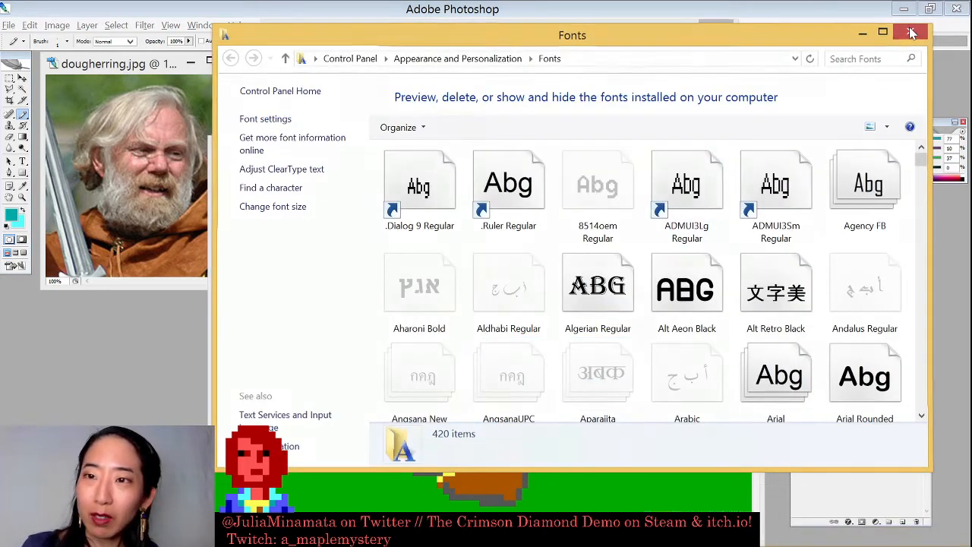
{"action": "left_click", "coordinate": [911, 32]}
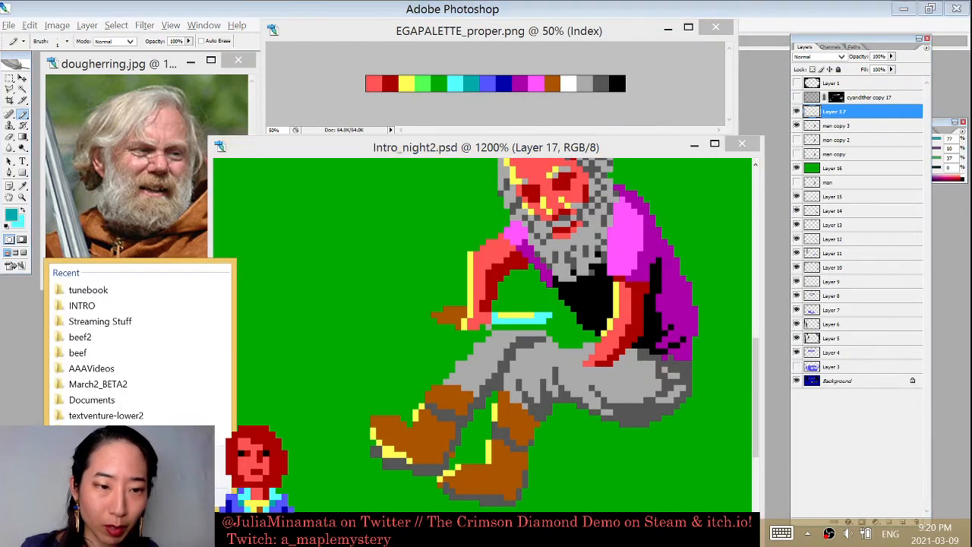
{"action": "left_click", "coordinate": [450, 495]}
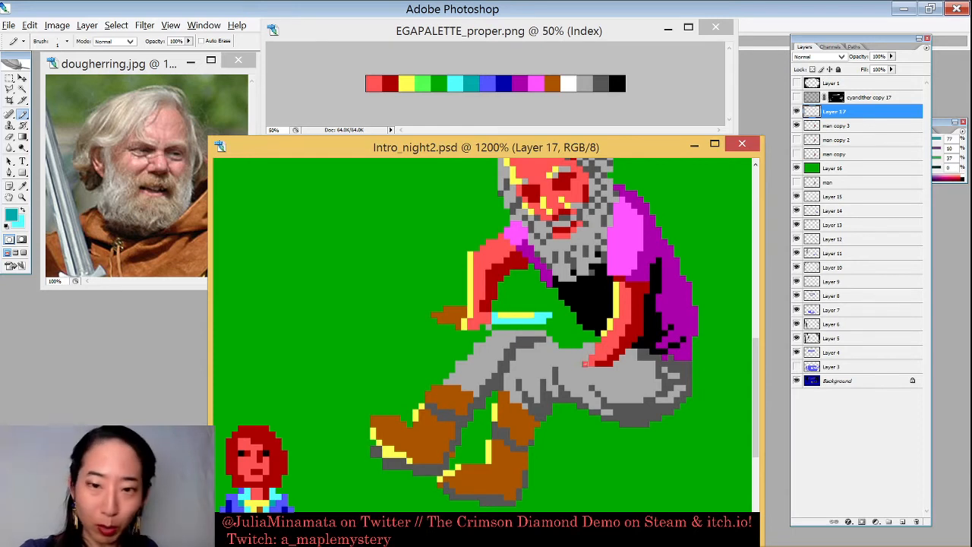
- Paint a large dark cyan fish shape across the man's lap, from below the knife to past his other hand
{"action": "left_click_drag", "start_coordinate": [592, 365], "coordinate": [634, 376]}
{"action": "mouse_move", "coordinate": [505, 340]}
{"action": "left_mouse_down"}
{"action": "mouse_move", "coordinate": [562, 344]}
{"action": "mouse_move", "coordinate": [497, 328]}
{"action": "mouse_move", "coordinate": [534, 328]}
{"action": "mouse_move", "coordinate": [527, 334]}
{"action": "mouse_move", "coordinate": [540, 324]}
{"action": "mouse_move", "coordinate": [532, 328]}
{"action": "mouse_move", "coordinate": [568, 332]}
{"action": "mouse_move", "coordinate": [591, 350]}
{"action": "left_mouse_up"}
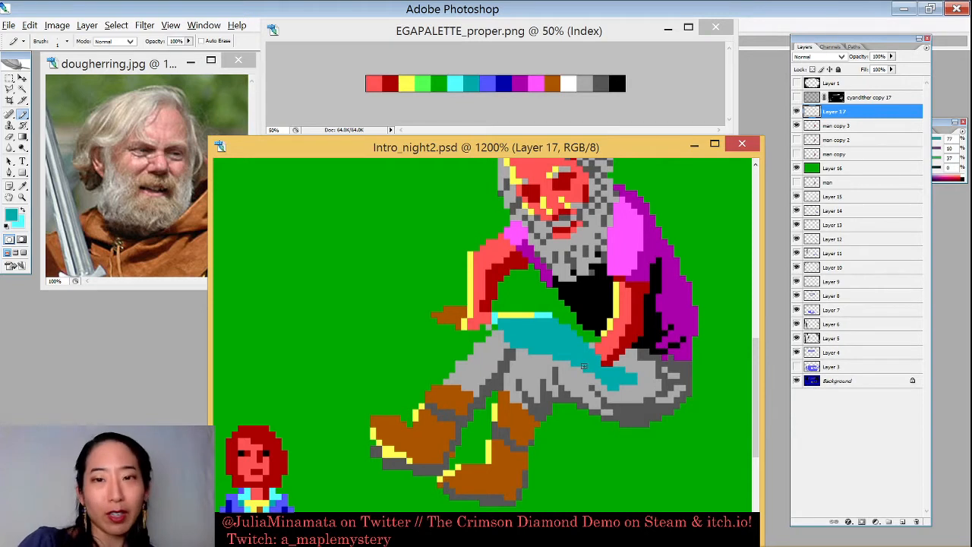
{"action": "left_click_drag", "start_coordinate": [628, 148], "coordinate": [645, 141]}
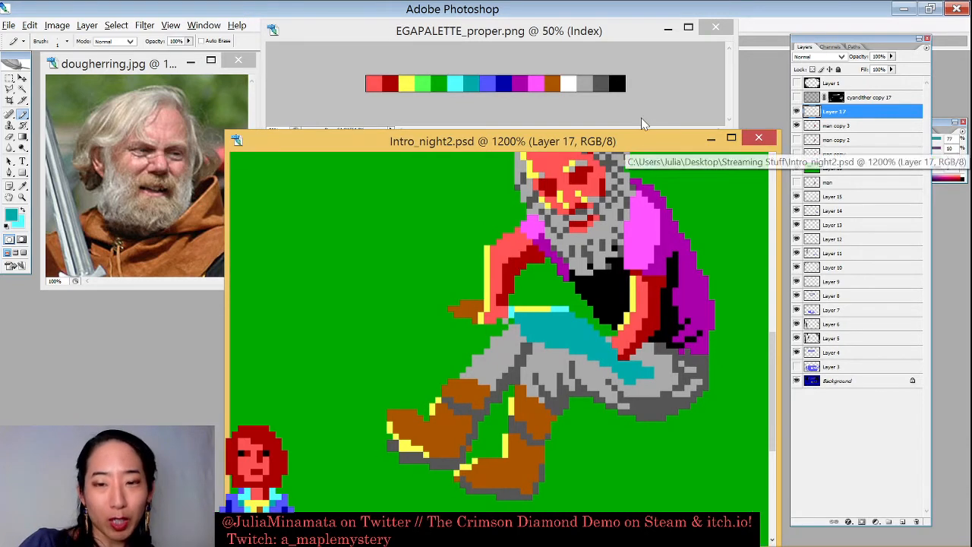
- Paint light red fingers with dark red shading over the fish's lower edge, touching up the fish near the wrist with dark cyan and green
{"action": "left_click", "coordinate": [624, 345], "text": "alt"}
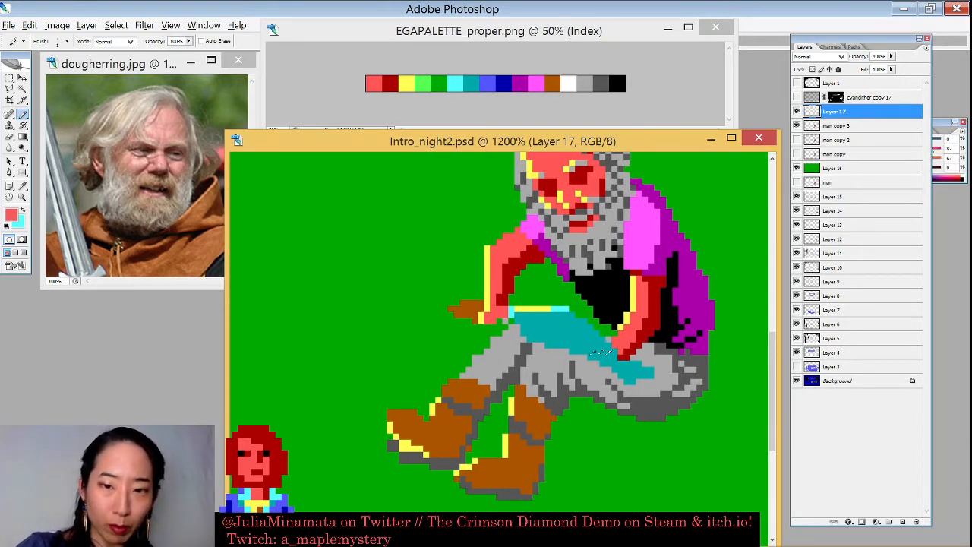
{"action": "left_click_drag", "start_coordinate": [605, 358], "coordinate": [585, 361]}
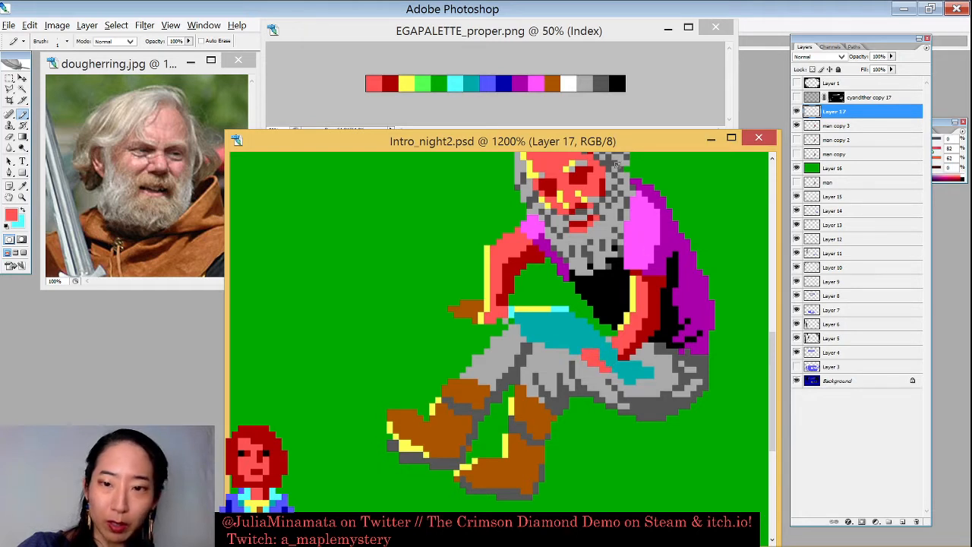
{"action": "left_click", "coordinate": [651, 325], "text": "alt"}
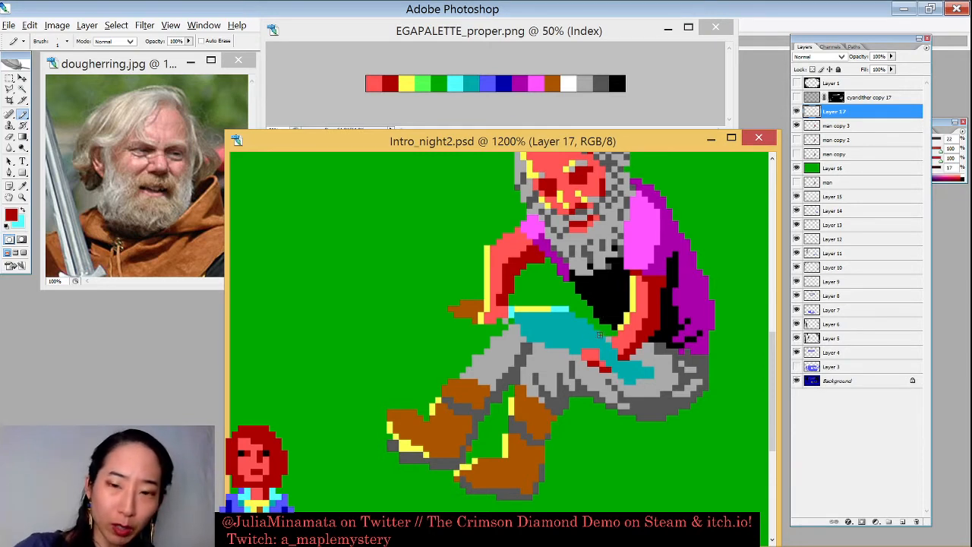
{"action": "left_click", "coordinate": [599, 335], "text": "alt"}
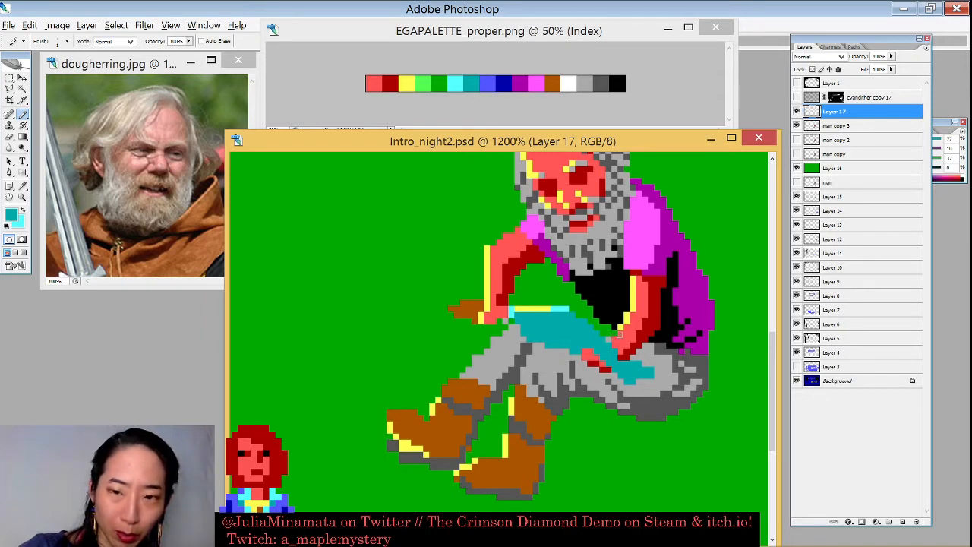
{"action": "left_click", "coordinate": [609, 336], "text": "alt"}
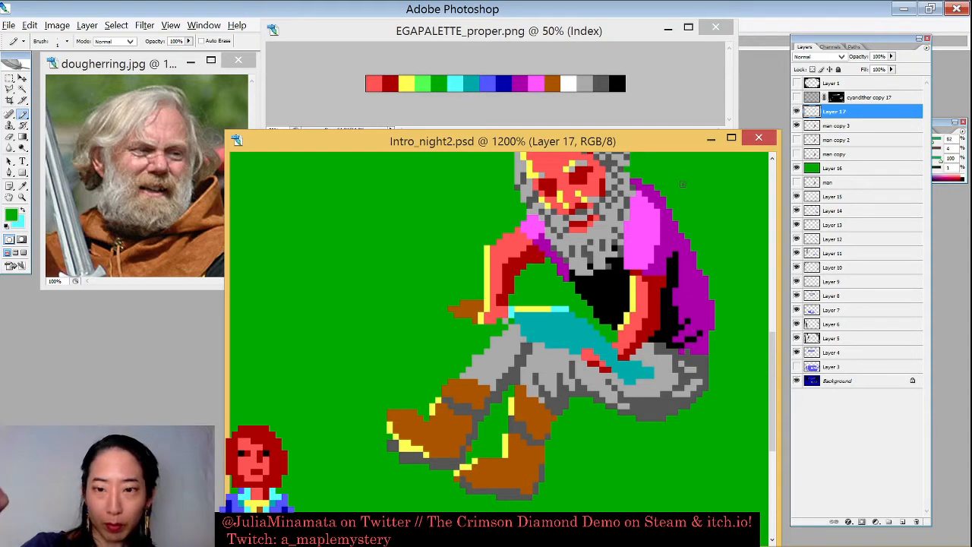
{"action": "left_click", "coordinate": [669, 307], "text": "alt"}
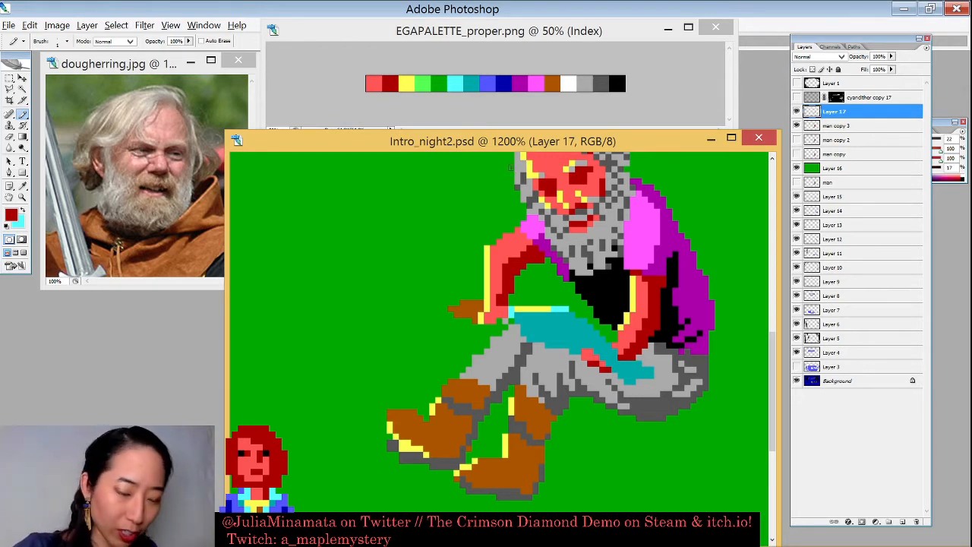
{"action": "key", "text": "e"}
{"action": "left_click", "coordinate": [559, 289]}
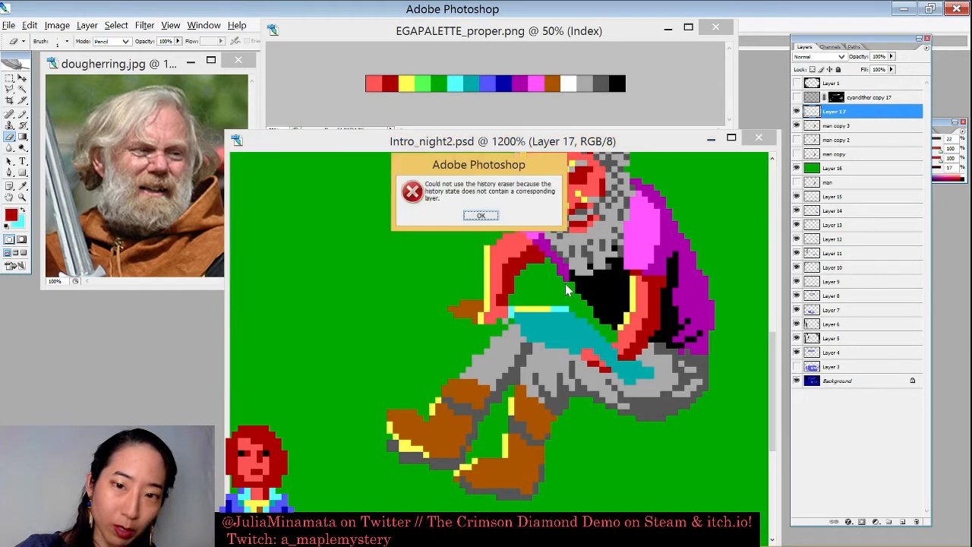
{"action": "left_click", "coordinate": [481, 216]}
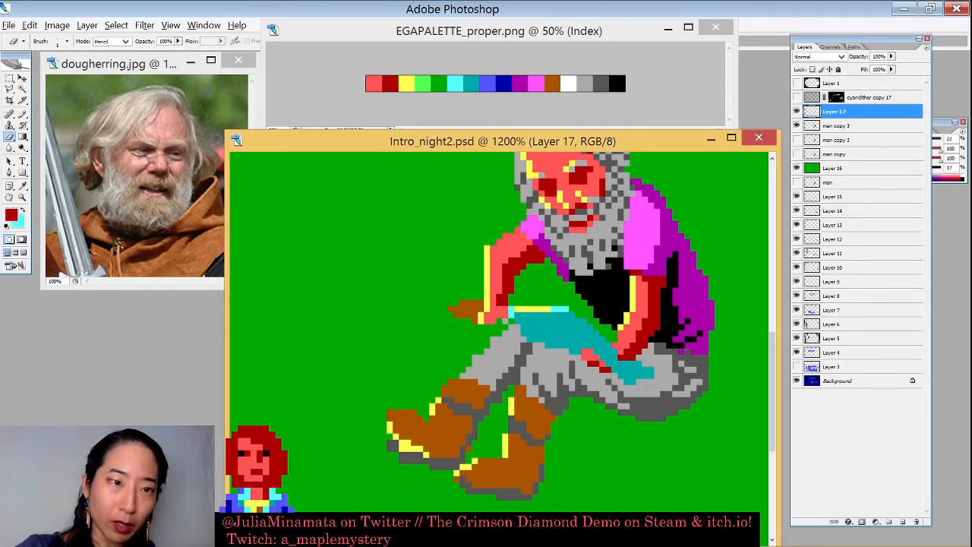
{"action": "key", "text": "b"}
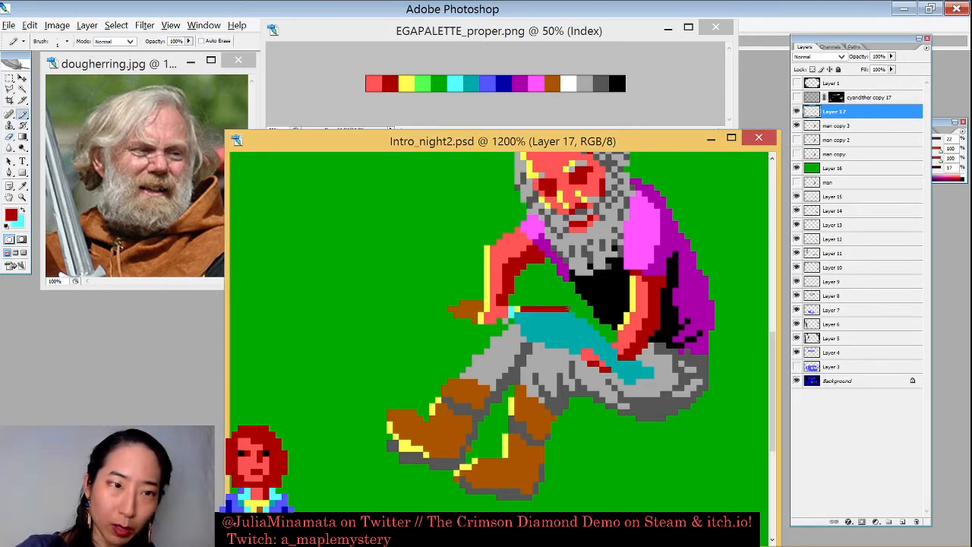
- Paint over the knife and the outstretched forearm and hand with the green background colour, up to the small pink sleeve
{"action": "left_click", "coordinate": [562, 275], "text": "alt"}
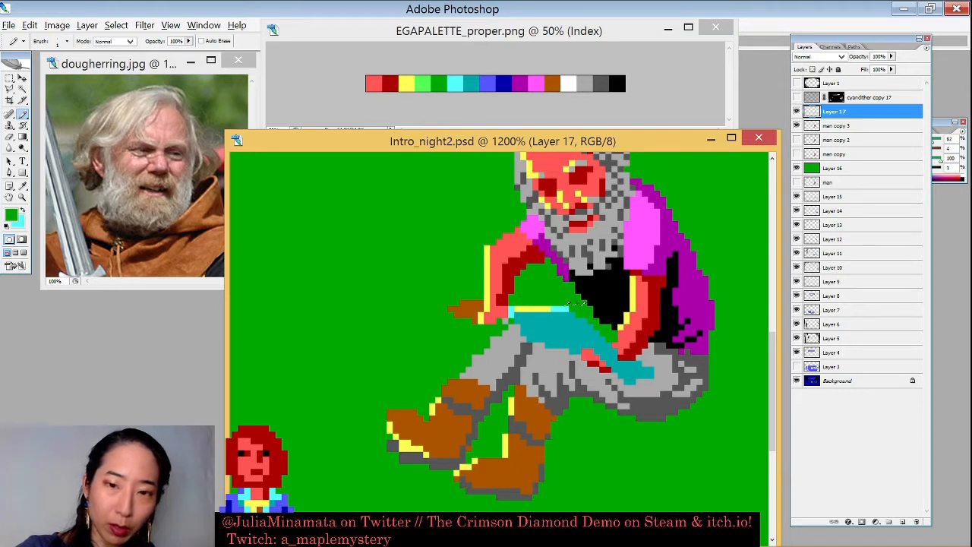
{"action": "mouse_move", "coordinate": [569, 307]}
{"action": "left_mouse_down"}
{"action": "mouse_move", "coordinate": [508, 310]}
{"action": "mouse_move", "coordinate": [502, 318]}
{"action": "mouse_move", "coordinate": [471, 308]}
{"action": "mouse_move", "coordinate": [487, 244]}
{"action": "left_mouse_up"}
{"action": "mouse_move", "coordinate": [495, 307]}
{"action": "left_mouse_down"}
{"action": "mouse_move", "coordinate": [505, 270]}
{"action": "mouse_move", "coordinate": [510, 284]}
{"action": "mouse_move", "coordinate": [517, 259]}
{"action": "mouse_move", "coordinate": [536, 248]}
{"action": "mouse_move", "coordinate": [542, 261]}
{"action": "mouse_move", "coordinate": [516, 272]}
{"action": "left_mouse_up"}
{"action": "left_click_drag", "start_coordinate": [506, 301], "coordinate": [503, 306]}
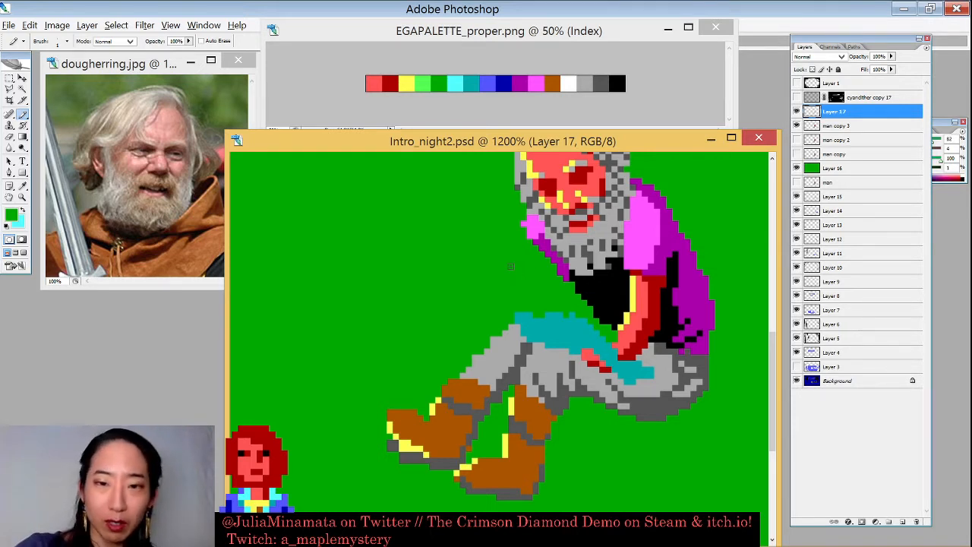
{"action": "left_click", "coordinate": [654, 279], "text": "alt"}
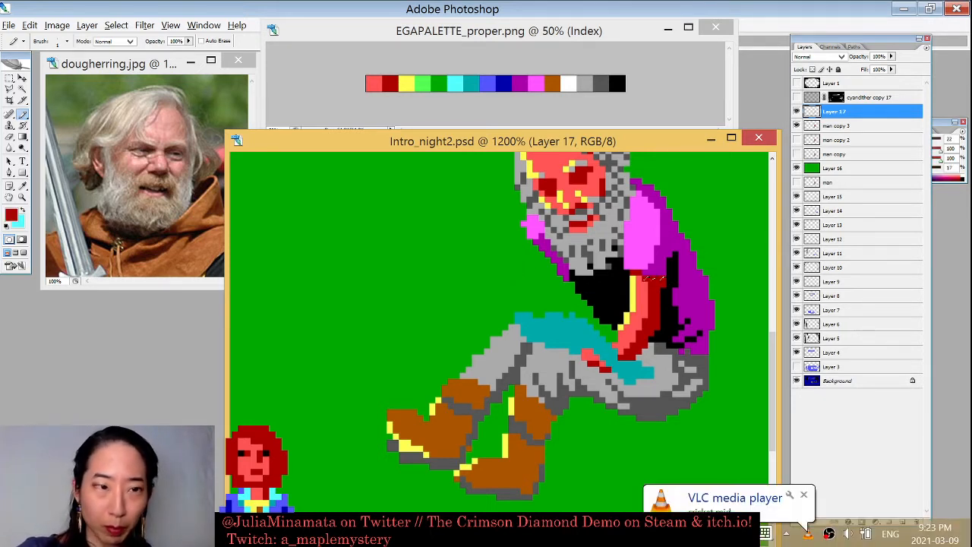
{"action": "left_click", "coordinate": [546, 235], "text": "ctrl"}
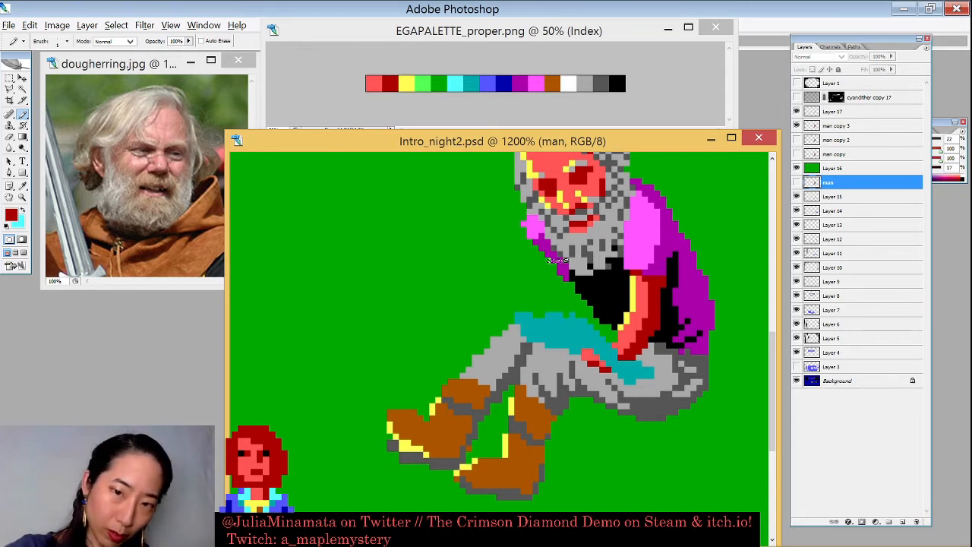
{"action": "left_click", "coordinate": [557, 284], "text": "alt"}
{"action": "left_click", "coordinate": [561, 306]}
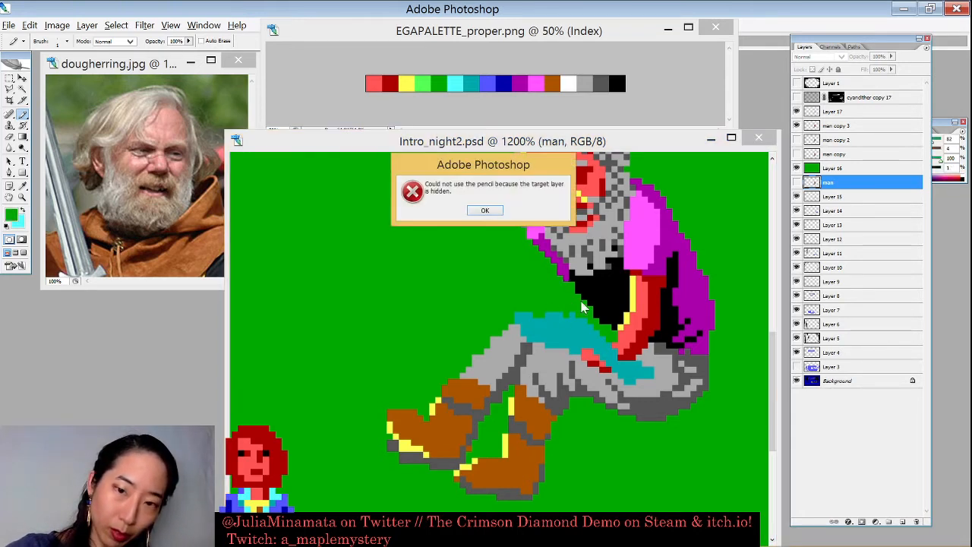
{"action": "left_click", "coordinate": [492, 211]}
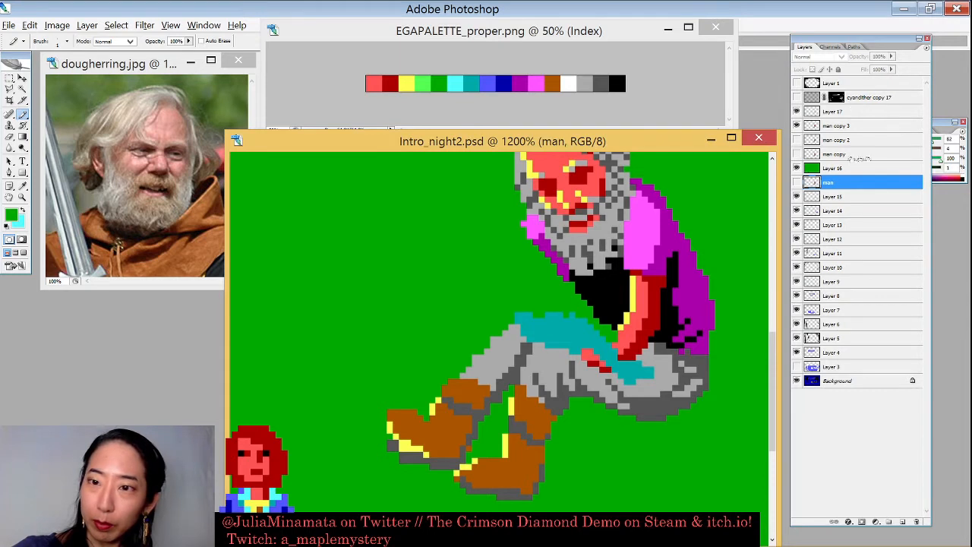
{"action": "left_click", "coordinate": [850, 114]}
{"action": "left_click", "coordinate": [796, 112]}
{"action": "left_click", "coordinate": [796, 111]}
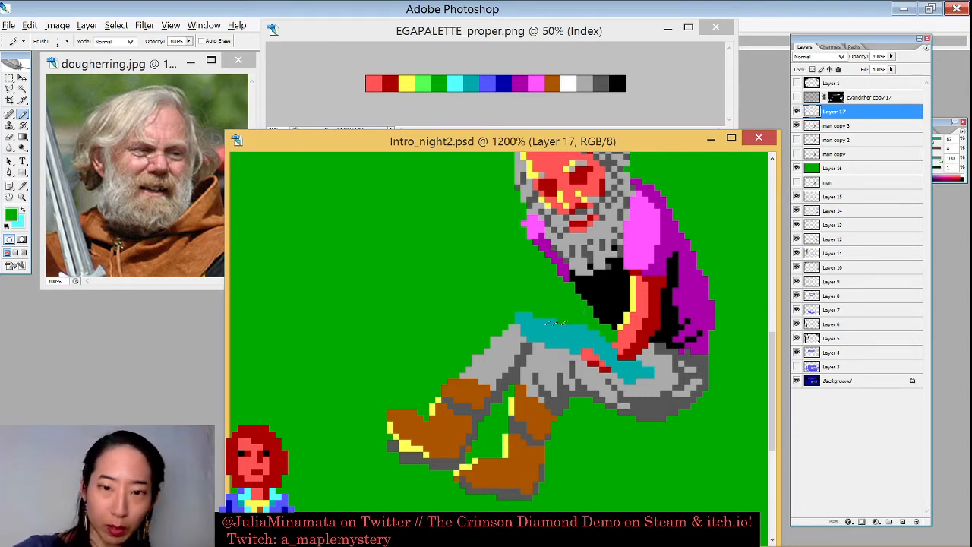
- Extend the fish's end over the knee in dark cyan and sketch the start of a new arm below the small sleeve
{"action": "left_click", "coordinate": [554, 323], "text": "alt"}
{"action": "mouse_move", "coordinate": [521, 325]}
{"action": "left_mouse_down"}
{"action": "mouse_move", "coordinate": [561, 348]}
{"action": "mouse_move", "coordinate": [533, 345]}
{"action": "mouse_move", "coordinate": [571, 348]}
{"action": "left_mouse_up"}
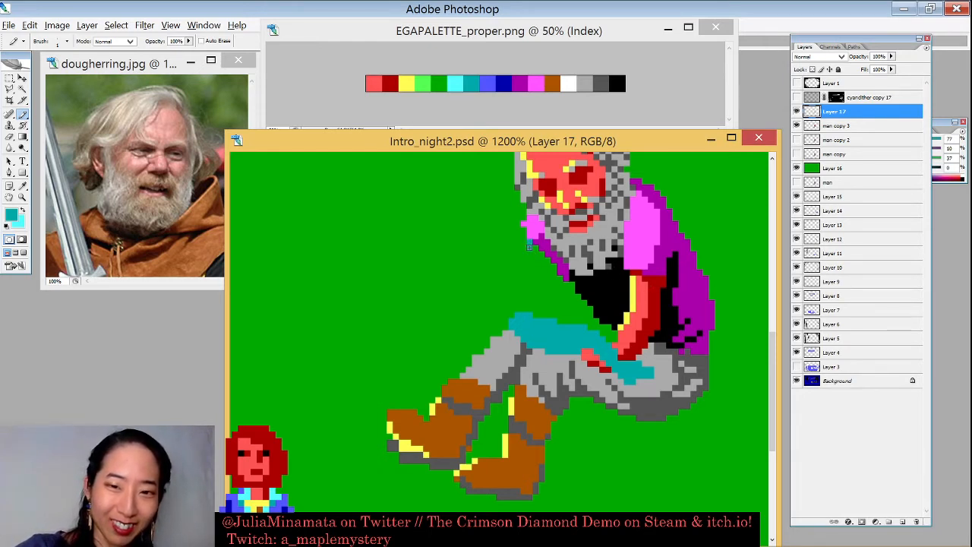
{"action": "left_click_drag", "start_coordinate": [530, 243], "coordinate": [536, 265]}
- Paint a light red arm curving from the small pink sleeve down to the fish, trimming its inner edge with green
{"action": "left_click", "coordinate": [636, 290], "text": "alt"}
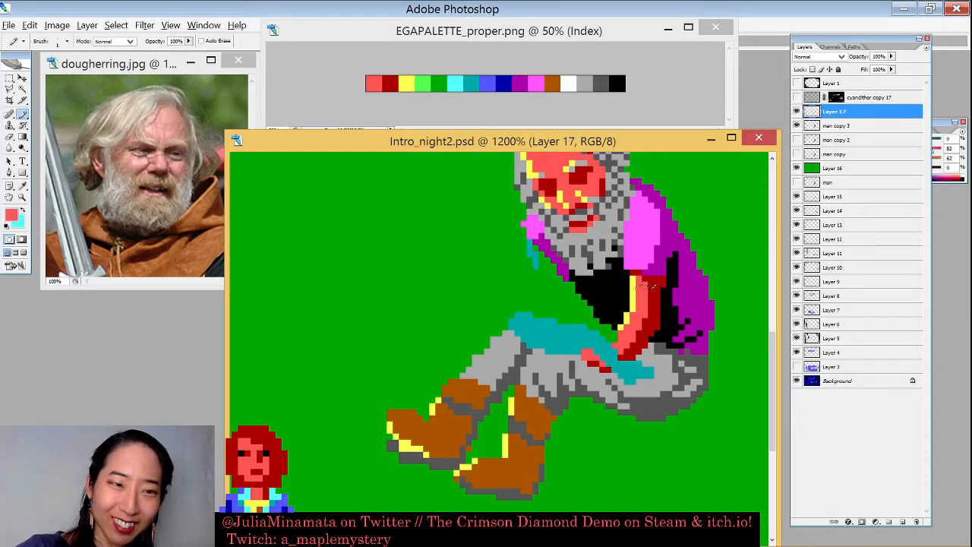
{"action": "left_click_drag", "start_coordinate": [530, 243], "coordinate": [542, 290]}
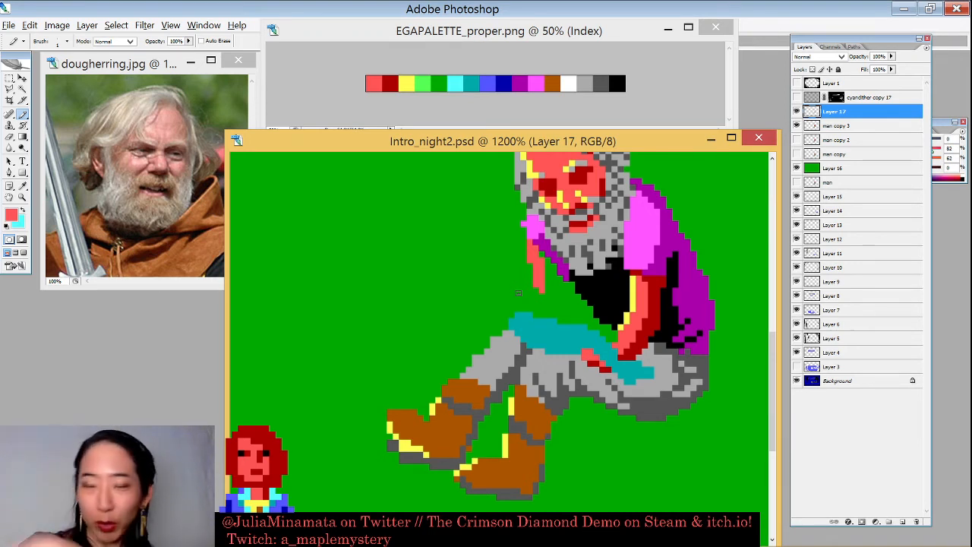
{"action": "left_click_drag", "start_coordinate": [530, 244], "coordinate": [551, 305]}
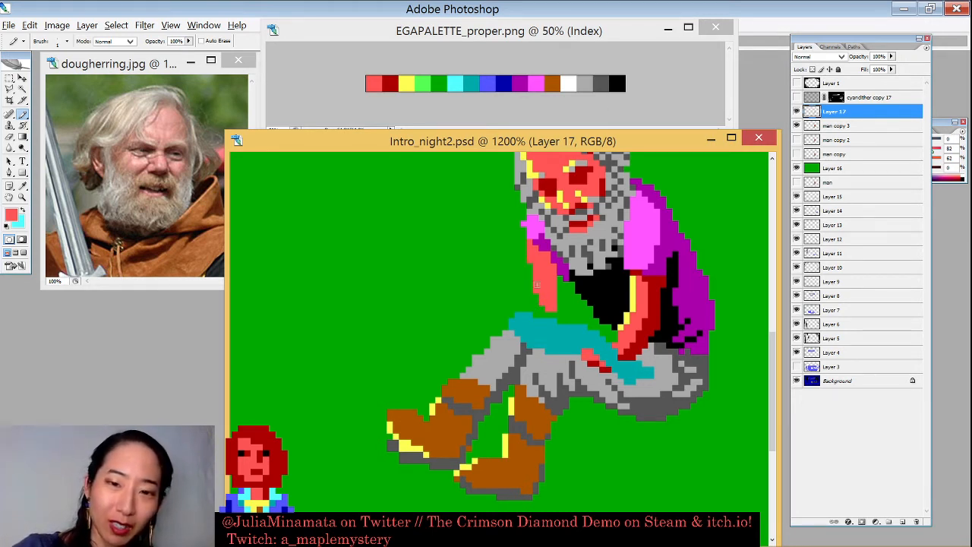
{"action": "left_click", "coordinate": [562, 311]}
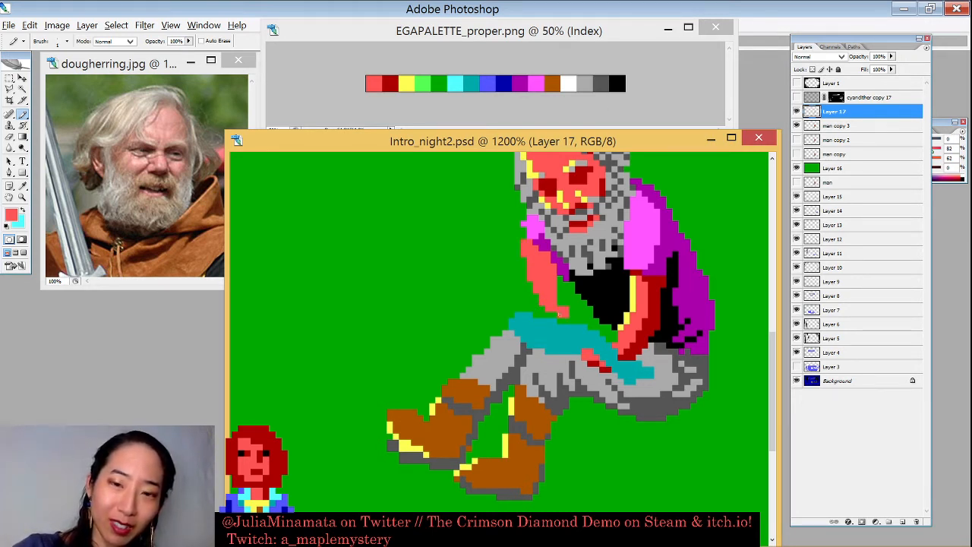
{"action": "left_click", "coordinate": [574, 314]}
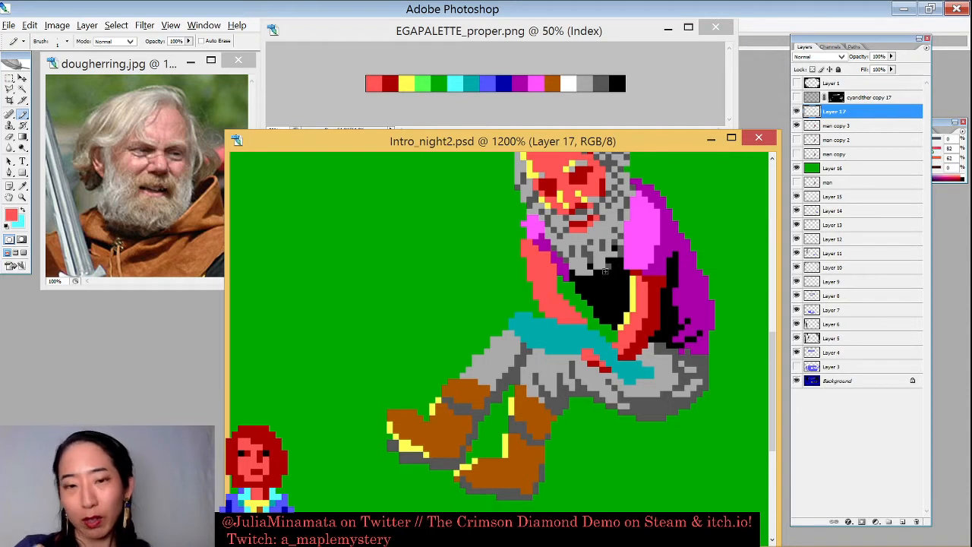
{"action": "left_click", "coordinate": [520, 257]}
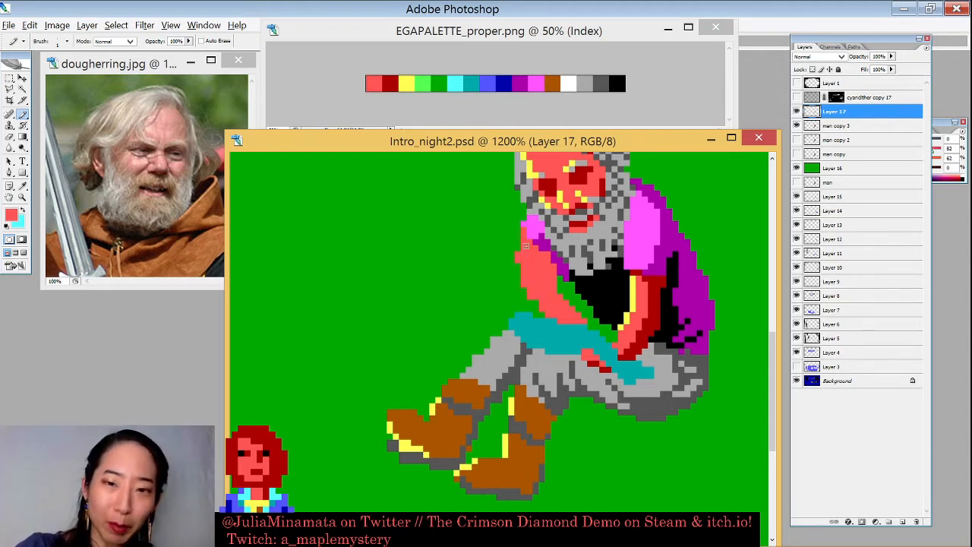
{"action": "left_click", "coordinate": [573, 283], "text": "alt"}
{"action": "left_click", "coordinate": [553, 273]}
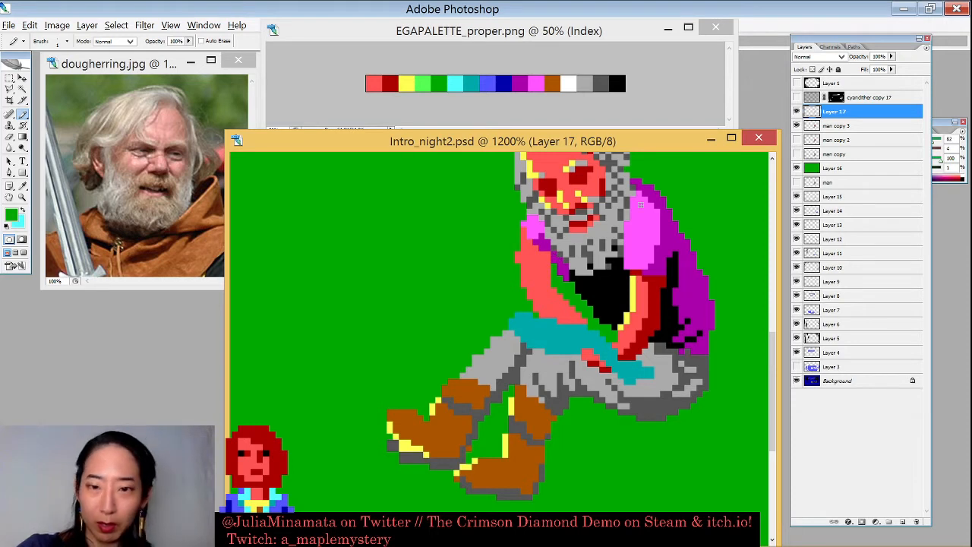
{"action": "left_click", "coordinate": [520, 256], "text": "alt"}
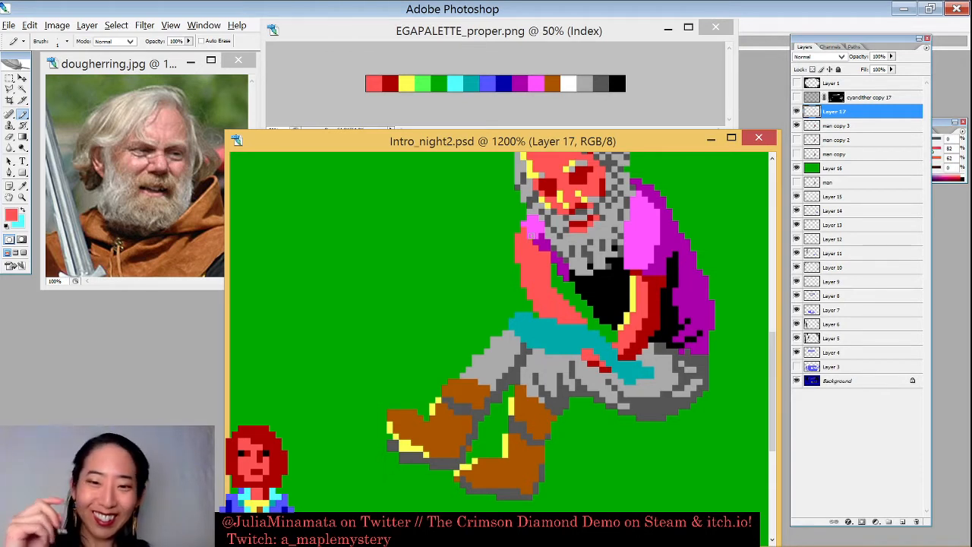
- Shade the inner edge of the new arm with dark red, from the sleeve down to the wrist
{"action": "left_click", "coordinate": [671, 287], "text": "alt"}
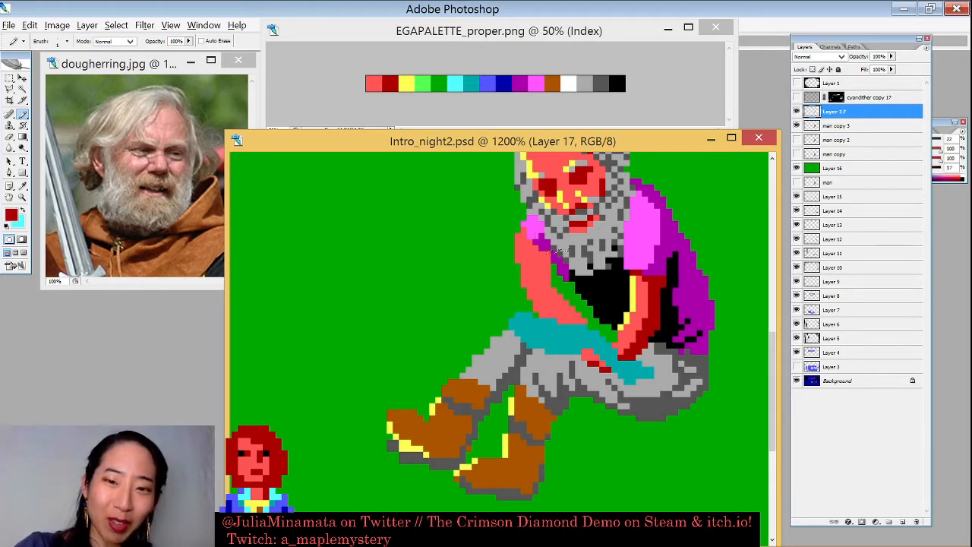
{"action": "left_click_drag", "start_coordinate": [558, 273], "coordinate": [544, 255]}
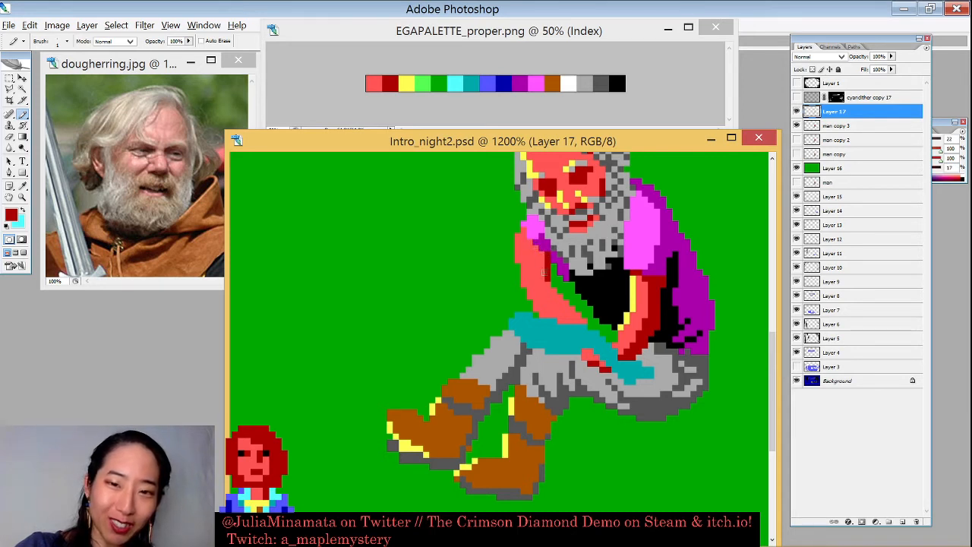
{"action": "left_click", "coordinate": [548, 248]}
{"action": "mouse_move", "coordinate": [534, 241]}
{"action": "left_mouse_down"}
{"action": "mouse_move", "coordinate": [581, 211]}
{"action": "mouse_move", "coordinate": [540, 278]}
{"action": "mouse_move", "coordinate": [579, 324]}
{"action": "left_mouse_up"}
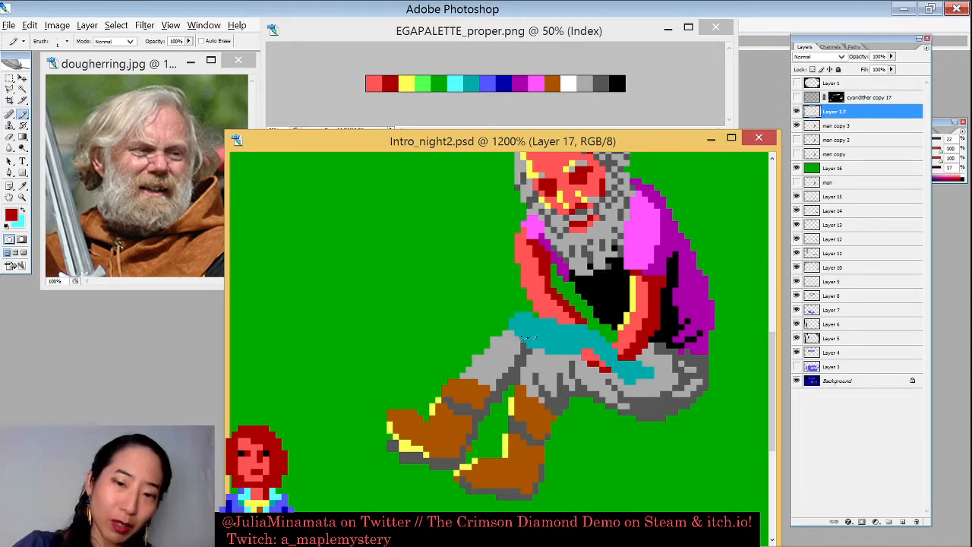
- Cover the fish and the fingers on it with light grey, and repaint a dark cyan fish along the thigh to the far wrist
{"action": "left_click", "coordinate": [509, 338], "text": "alt"}
{"action": "mouse_move", "coordinate": [515, 328]}
{"action": "left_mouse_down"}
{"action": "mouse_move", "coordinate": [535, 315]}
{"action": "mouse_move", "coordinate": [540, 342]}
{"action": "mouse_move", "coordinate": [538, 333]}
{"action": "mouse_move", "coordinate": [575, 351]}
{"action": "mouse_move", "coordinate": [544, 319]}
{"action": "mouse_move", "coordinate": [564, 347]}
{"action": "mouse_move", "coordinate": [554, 322]}
{"action": "mouse_move", "coordinate": [576, 348]}
{"action": "mouse_move", "coordinate": [587, 327]}
{"action": "mouse_move", "coordinate": [583, 334]}
{"action": "mouse_move", "coordinate": [602, 340]}
{"action": "mouse_move", "coordinate": [602, 370]}
{"action": "mouse_move", "coordinate": [646, 374]}
{"action": "mouse_move", "coordinate": [630, 381]}
{"action": "mouse_move", "coordinate": [594, 364]}
{"action": "mouse_move", "coordinate": [640, 365]}
{"action": "mouse_move", "coordinate": [580, 327]}
{"action": "mouse_move", "coordinate": [611, 347]}
{"action": "mouse_move", "coordinate": [593, 345]}
{"action": "left_mouse_up"}
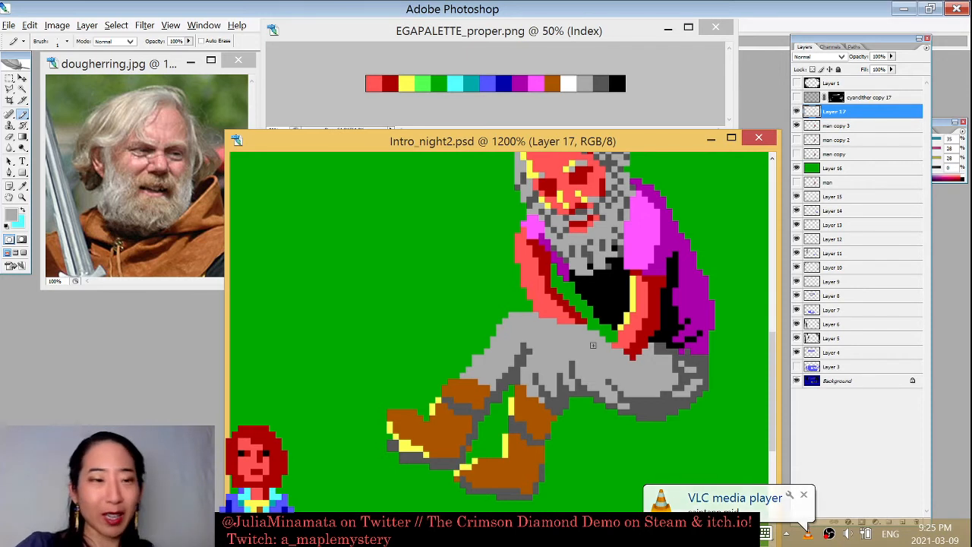
{"action": "left_click", "coordinate": [470, 83], "text": "alt"}
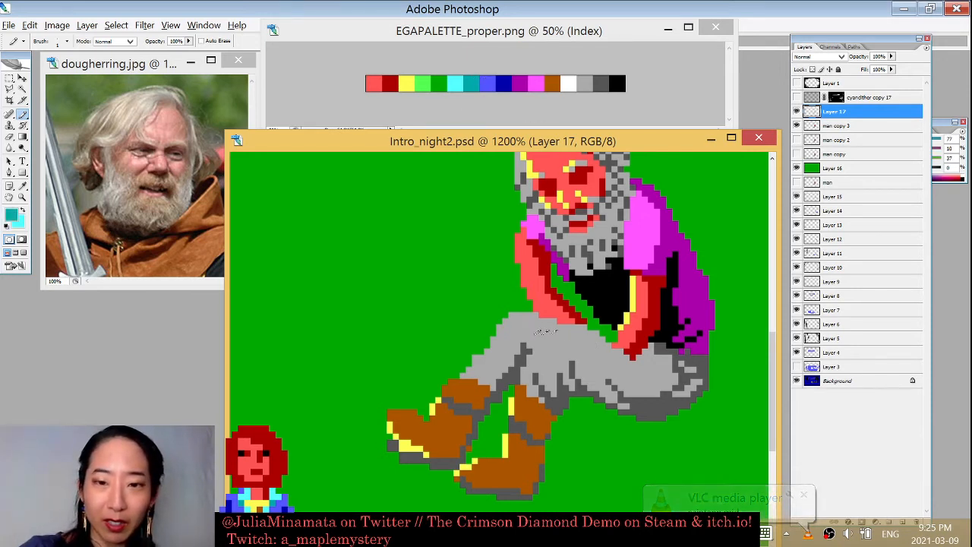
{"action": "left_click", "coordinate": [529, 332]}
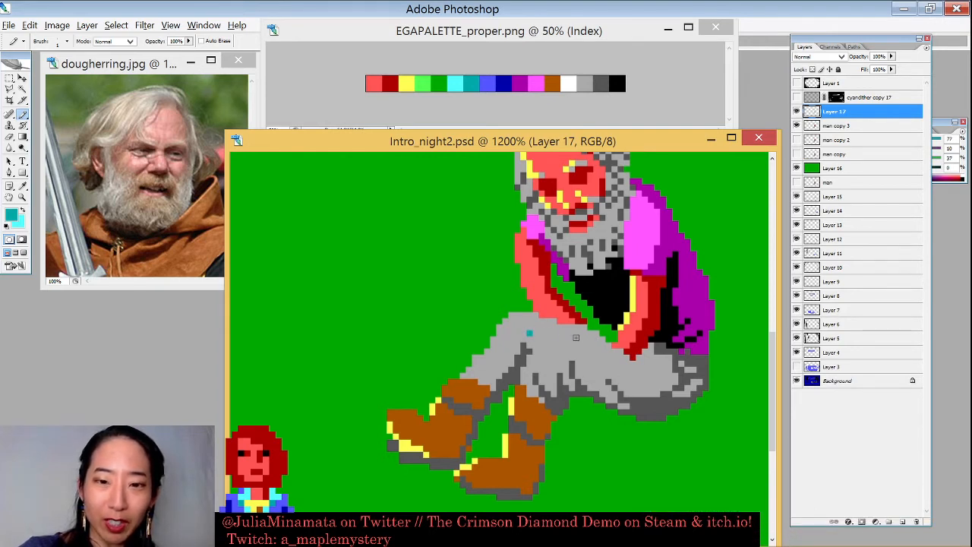
{"action": "mouse_move", "coordinate": [598, 343]}
{"action": "left_mouse_down"}
{"action": "mouse_move", "coordinate": [521, 342]}
{"action": "mouse_move", "coordinate": [561, 327]}
{"action": "left_mouse_up"}
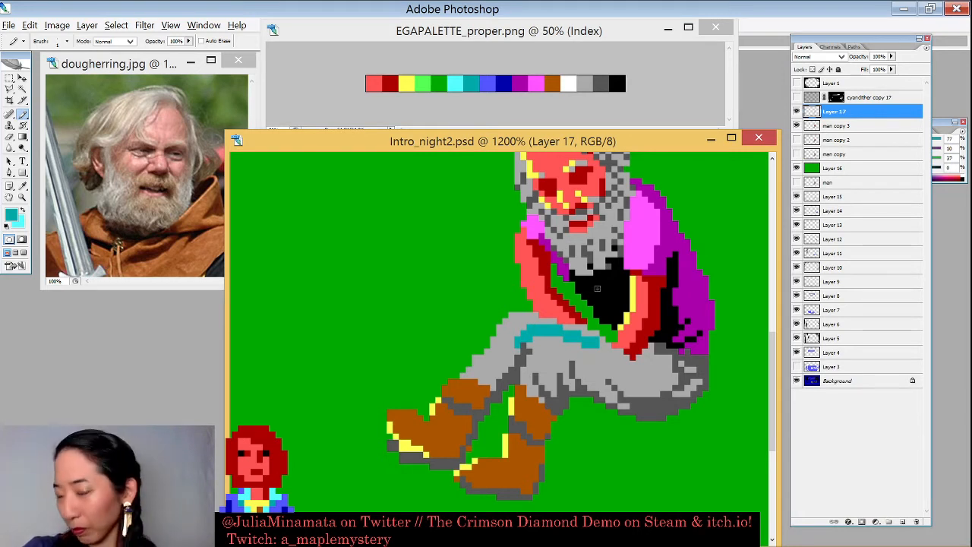
{"action": "key", "text": "ctrl+z"}
{"action": "mouse_move", "coordinate": [581, 342]}
{"action": "left_mouse_down"}
{"action": "mouse_move", "coordinate": [517, 352]}
{"action": "mouse_move", "coordinate": [557, 349]}
{"action": "mouse_move", "coordinate": [513, 342]}
{"action": "mouse_move", "coordinate": [516, 351]}
{"action": "mouse_move", "coordinate": [558, 351]}
{"action": "mouse_move", "coordinate": [537, 338]}
{"action": "mouse_move", "coordinate": [509, 350]}
{"action": "mouse_move", "coordinate": [547, 337]}
{"action": "mouse_move", "coordinate": [564, 341]}
{"action": "mouse_move", "coordinate": [555, 351]}
{"action": "mouse_move", "coordinate": [584, 343]}
{"action": "mouse_move", "coordinate": [525, 361]}
{"action": "mouse_move", "coordinate": [631, 347]}
{"action": "left_mouse_up"}
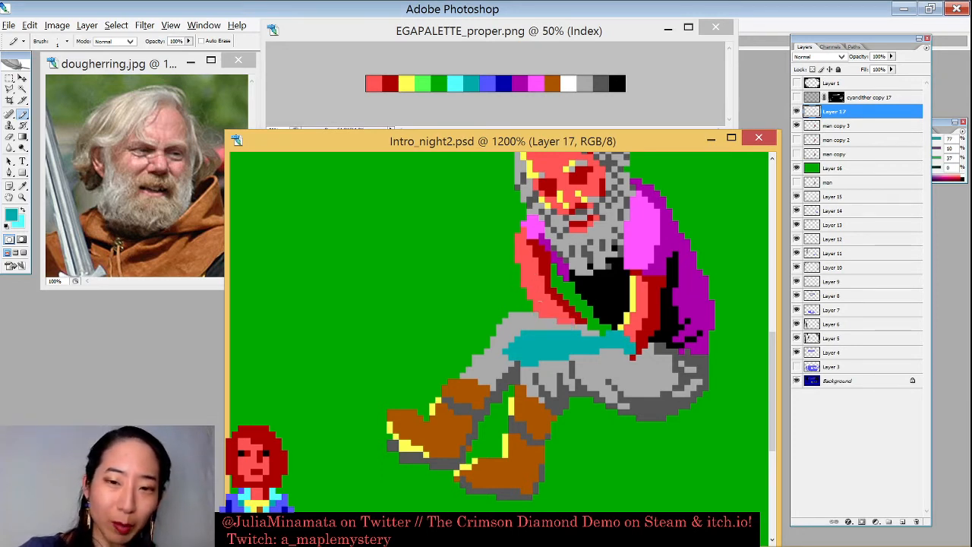
- Paint out the lower part of the new arm with green, leaving a short stub above the fish
{"action": "left_click_drag", "start_coordinate": [533, 312], "coordinate": [566, 316]}
{"action": "key", "text": "ctrl+z"}
{"action": "left_click", "coordinate": [516, 288], "text": "alt"}
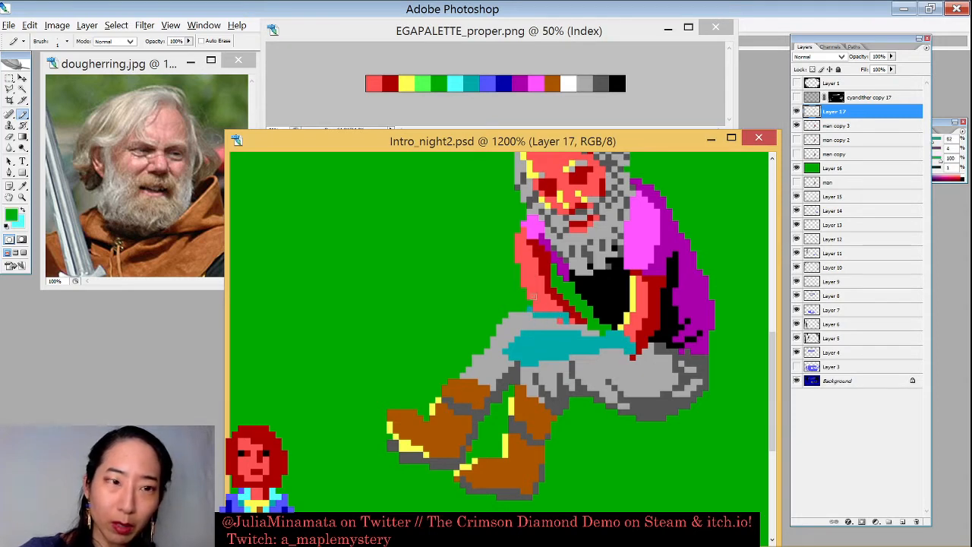
{"action": "mouse_move", "coordinate": [529, 306]}
{"action": "left_mouse_down"}
{"action": "mouse_move", "coordinate": [578, 317]}
{"action": "mouse_move", "coordinate": [567, 310]}
{"action": "mouse_move", "coordinate": [565, 319]}
{"action": "mouse_move", "coordinate": [554, 290]}
{"action": "left_mouse_up"}
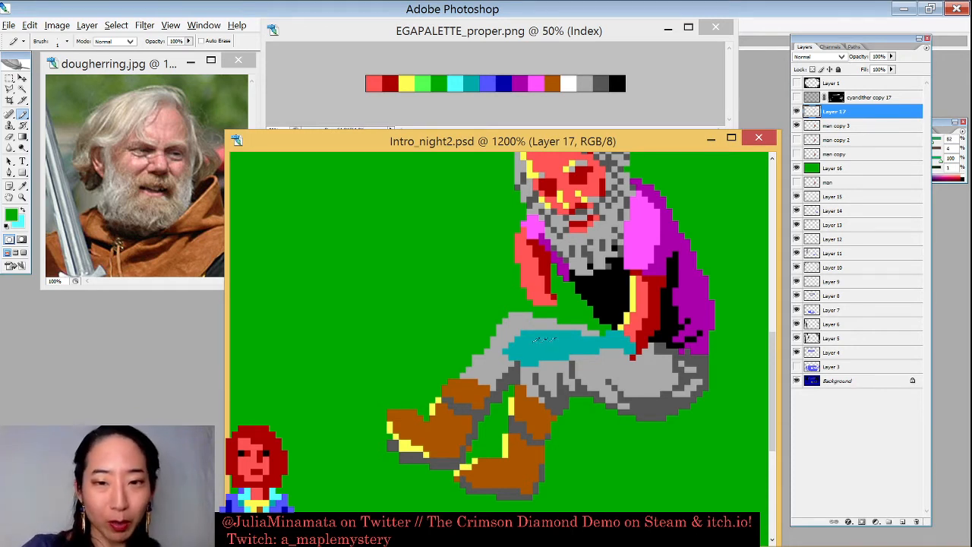
- Extend the fish's wide end across the knee and build up its upper edge with dark cyan
{"action": "left_click", "coordinate": [540, 339], "text": "alt"}
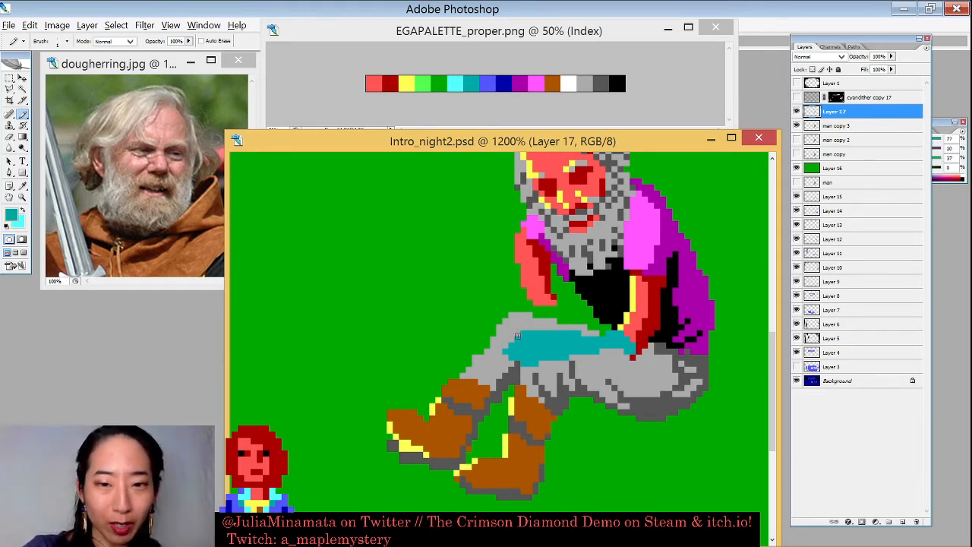
{"action": "mouse_move", "coordinate": [517, 335]}
{"action": "left_mouse_down"}
{"action": "mouse_move", "coordinate": [495, 353]}
{"action": "mouse_move", "coordinate": [505, 357]}
{"action": "left_mouse_up"}
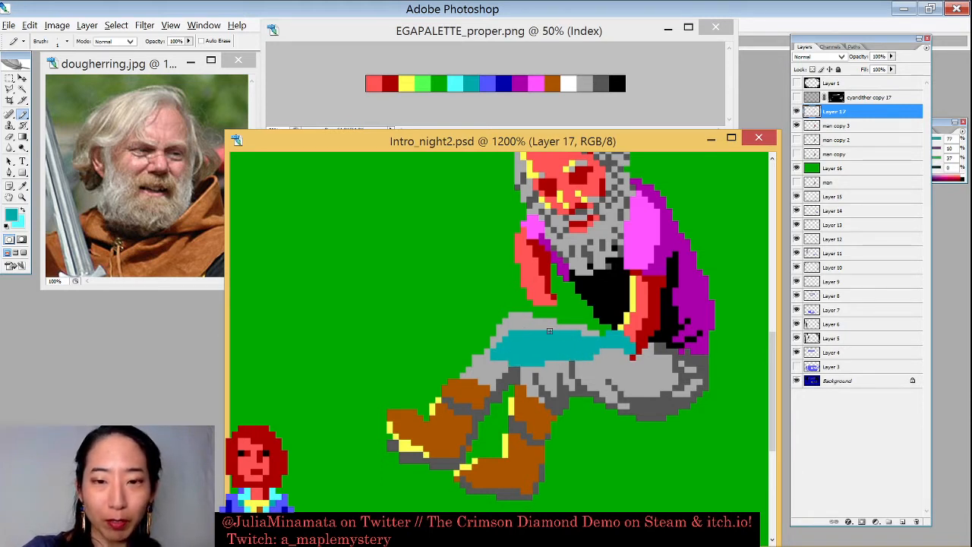
{"action": "key", "text": "ctrl+z"}
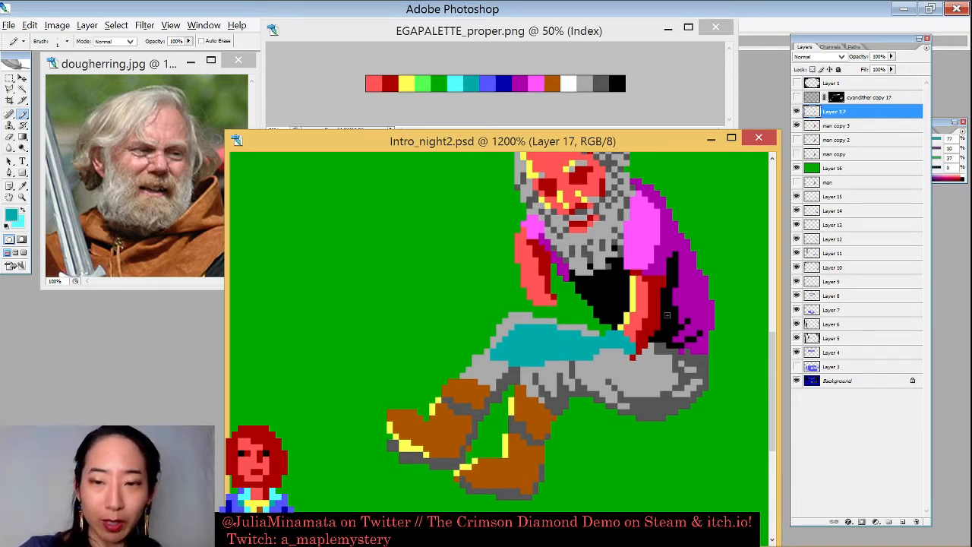
- Paint a hand gripping the fish's narrow end, with light red fingers and dark red shading beneath
{"action": "left_click", "coordinate": [650, 325], "text": "alt"}
{"action": "mouse_move", "coordinate": [632, 353]}
{"action": "left_mouse_down"}
{"action": "mouse_move", "coordinate": [600, 371]}
{"action": "mouse_move", "coordinate": [612, 355]}
{"action": "left_mouse_up"}
{"action": "left_click", "coordinate": [641, 320], "text": "alt"}
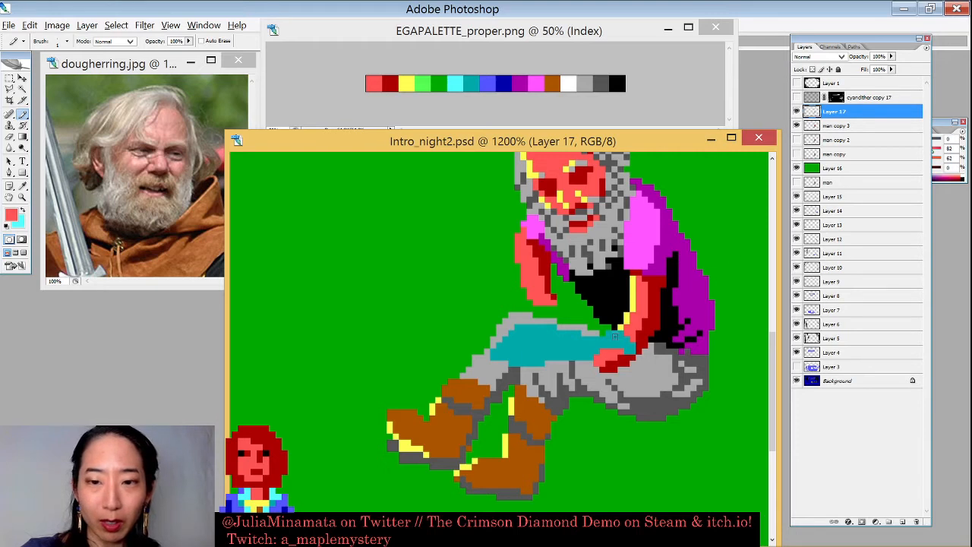
{"action": "left_click", "coordinate": [590, 351]}
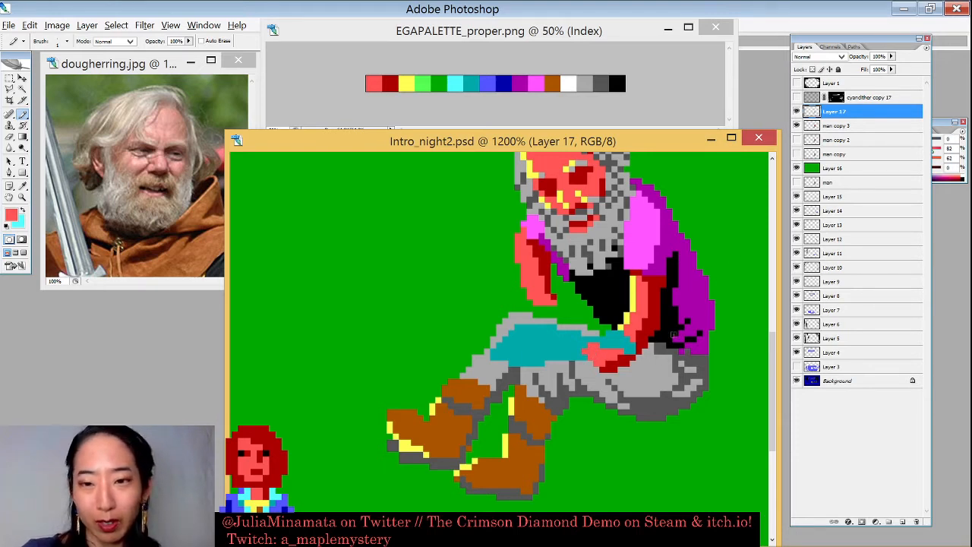
- Refine the hand gripping the fish with light grey trimming, a light red thumb and dark red shading, and extend the fish's wide end in dark cyan
{"action": "left_click", "coordinate": [637, 367], "text": "alt"}
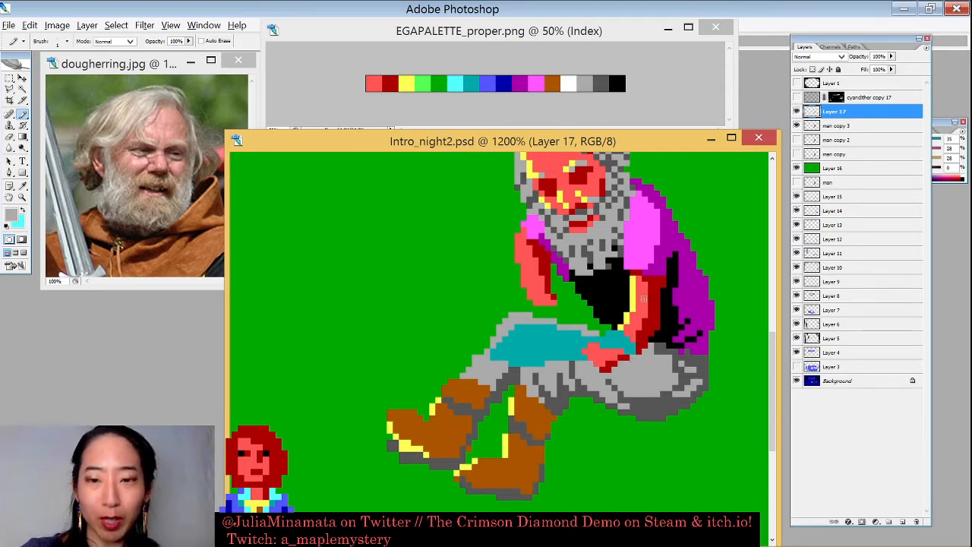
{"action": "left_click", "coordinate": [643, 318], "text": "alt"}
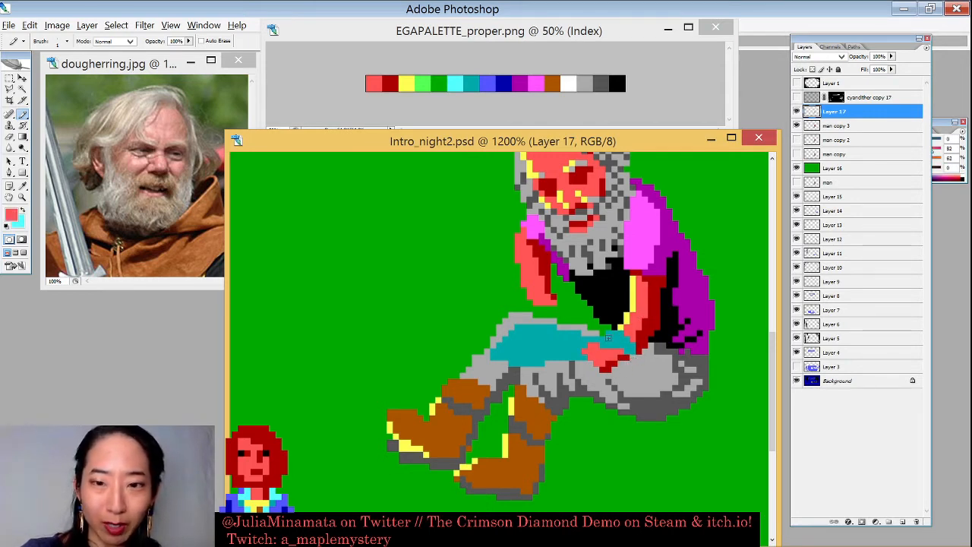
{"action": "left_click_drag", "start_coordinate": [609, 338], "coordinate": [610, 337]}
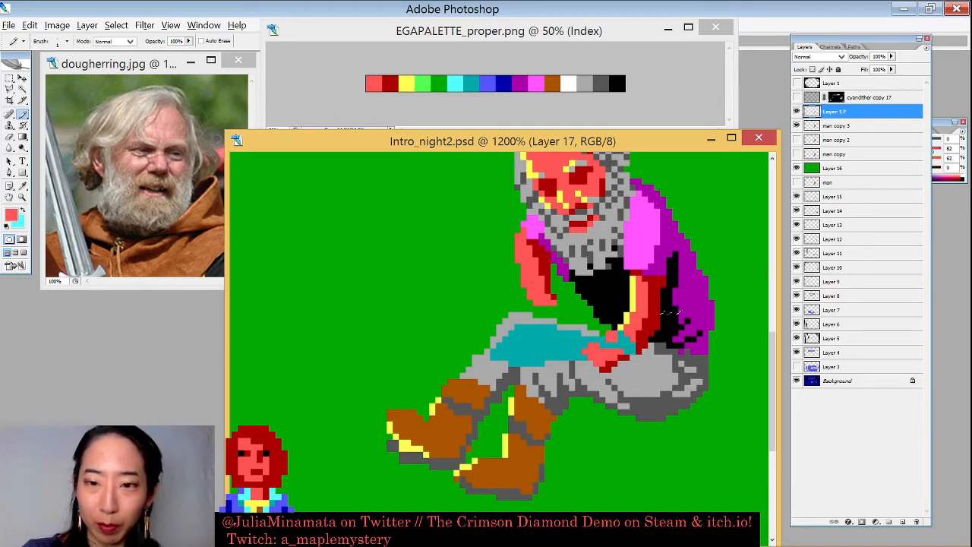
{"action": "left_click", "coordinate": [638, 338], "text": "alt"}
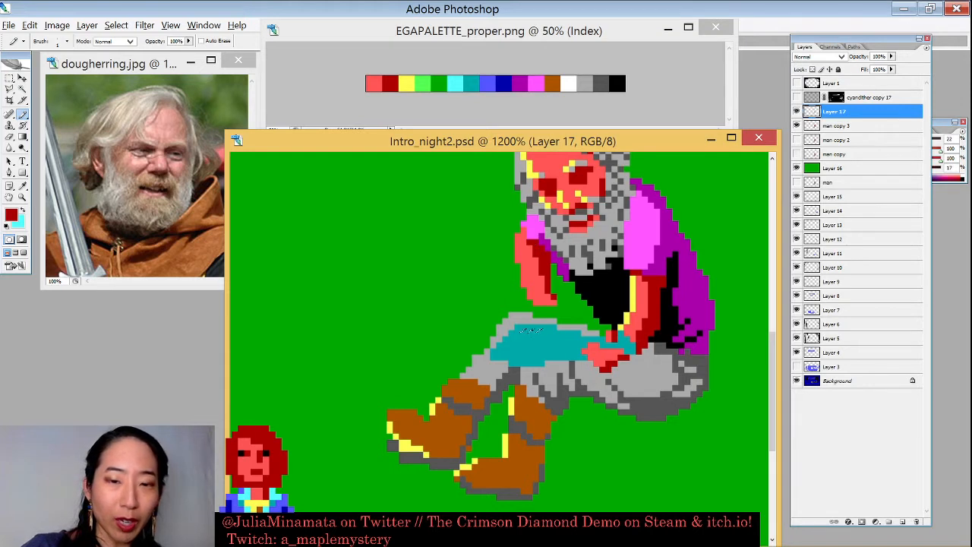
{"action": "left_click", "coordinate": [530, 329], "text": "alt"}
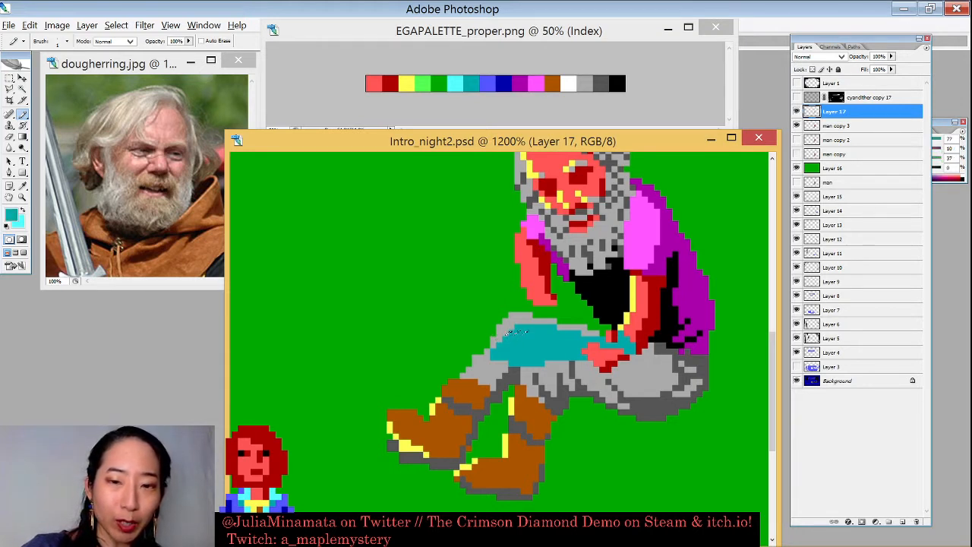
{"action": "left_click_drag", "start_coordinate": [501, 336], "coordinate": [490, 334]}
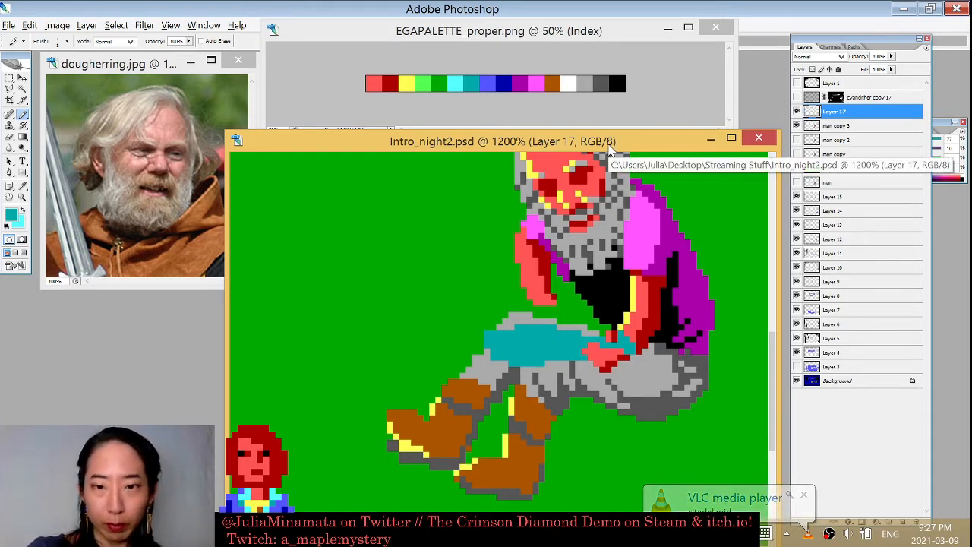
- Try extending the free arm down to the thigh with light red
{"action": "left_click", "coordinate": [543, 285], "text": "alt"}
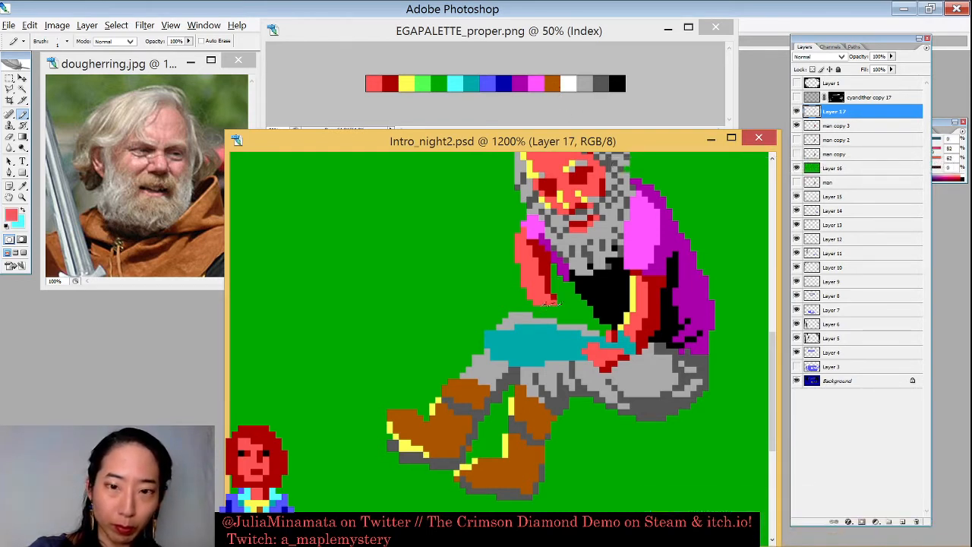
{"action": "left_click", "coordinate": [545, 311]}
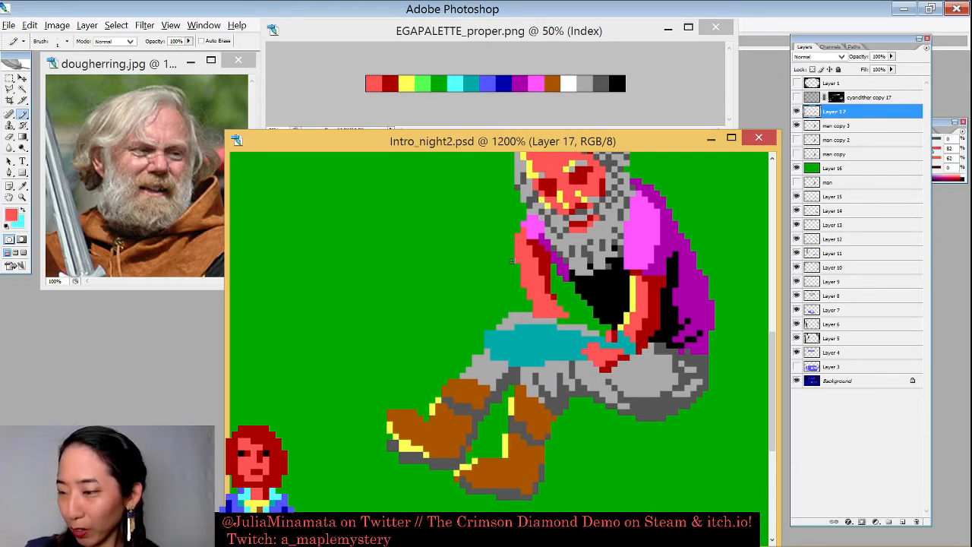
{"action": "scroll", "coordinate": [517, 269], "scroll_direction": "down", "scroll_amount": 1}
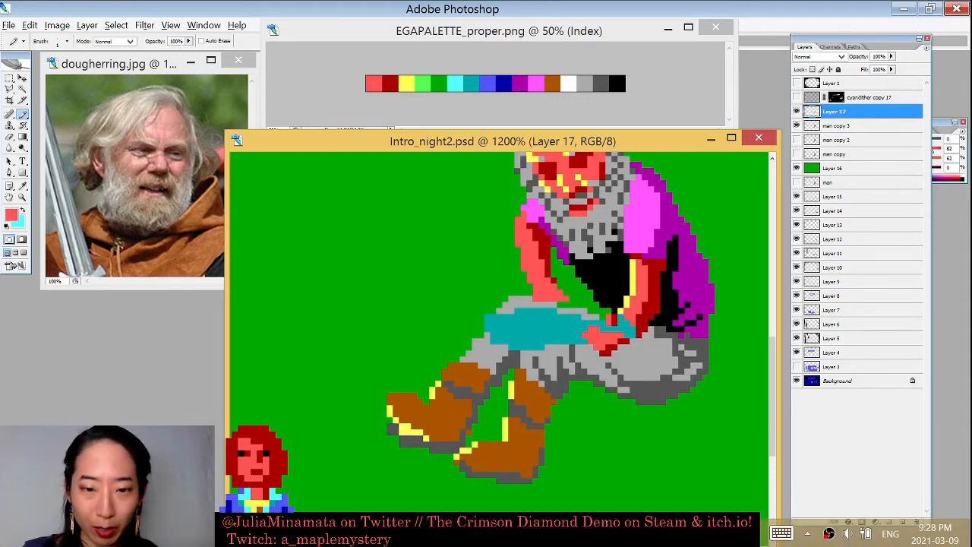
- Switch to VLC media player, close it and decline to send the crash report
{"action": "left_click", "coordinate": [440, 533]}
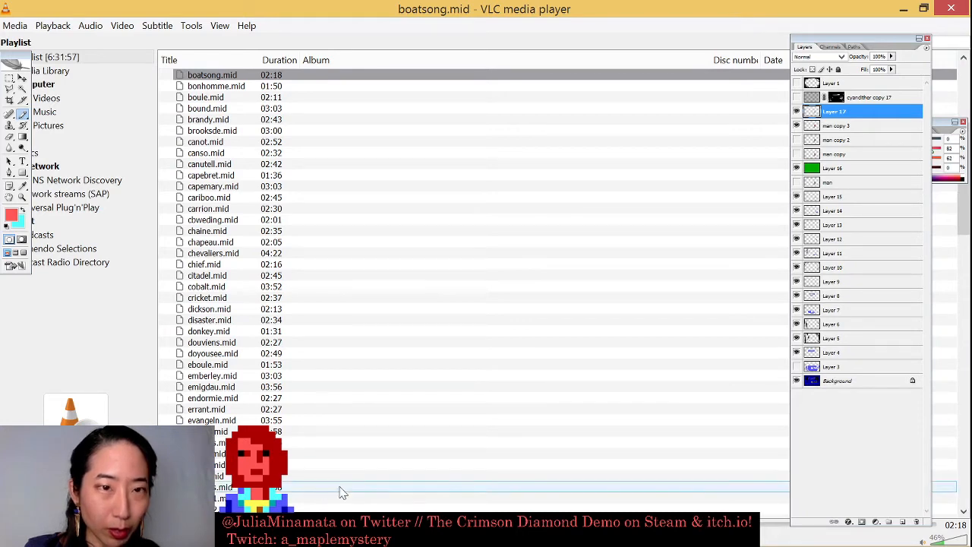
{"action": "left_click", "coordinate": [949, 10]}
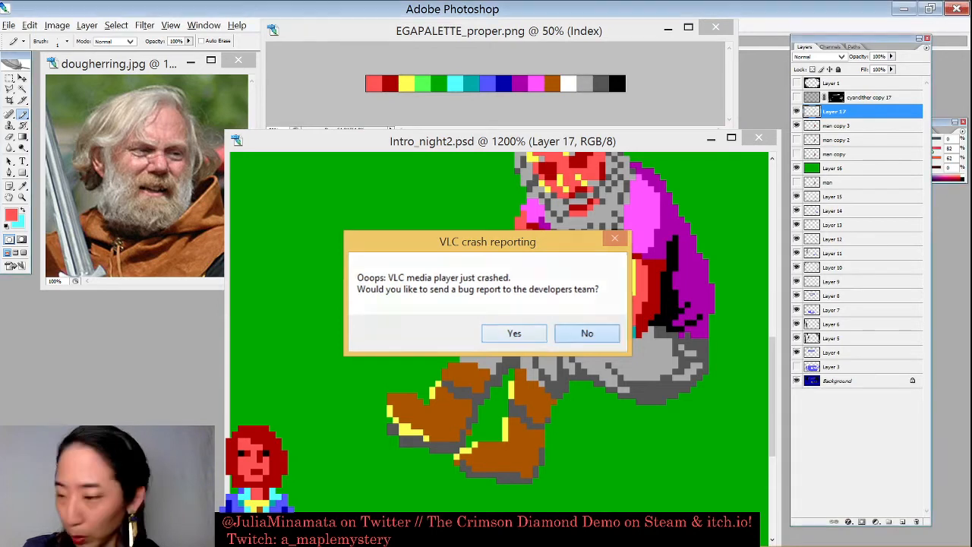
{"action": "left_click", "coordinate": [572, 332]}
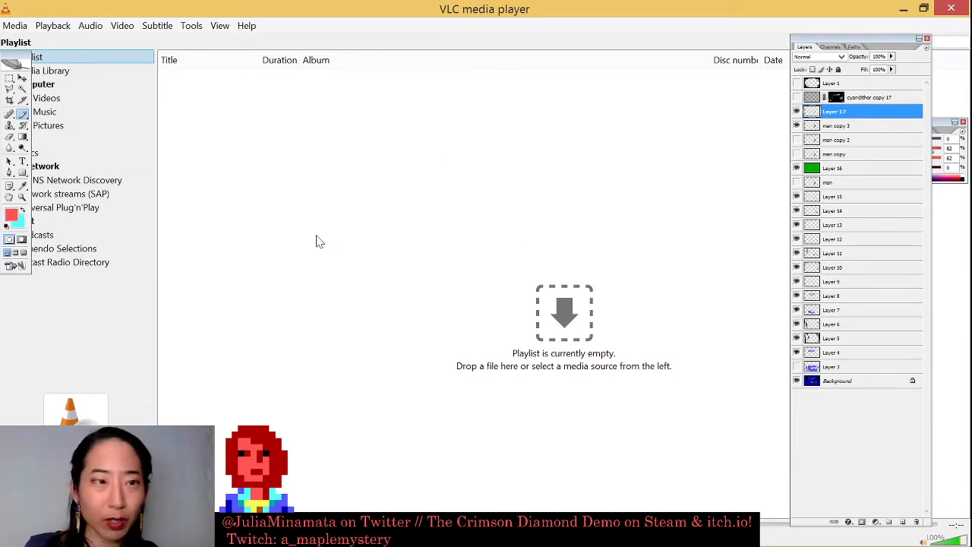
- Load the music playlist from the Streaming Stuff folder in VLC, set the volume to 44% and return to Photoshop
{"action": "left_click_drag", "start_coordinate": [236, 8], "coordinate": [366, 45]}
{"action": "left_click", "coordinate": [117, 54]}
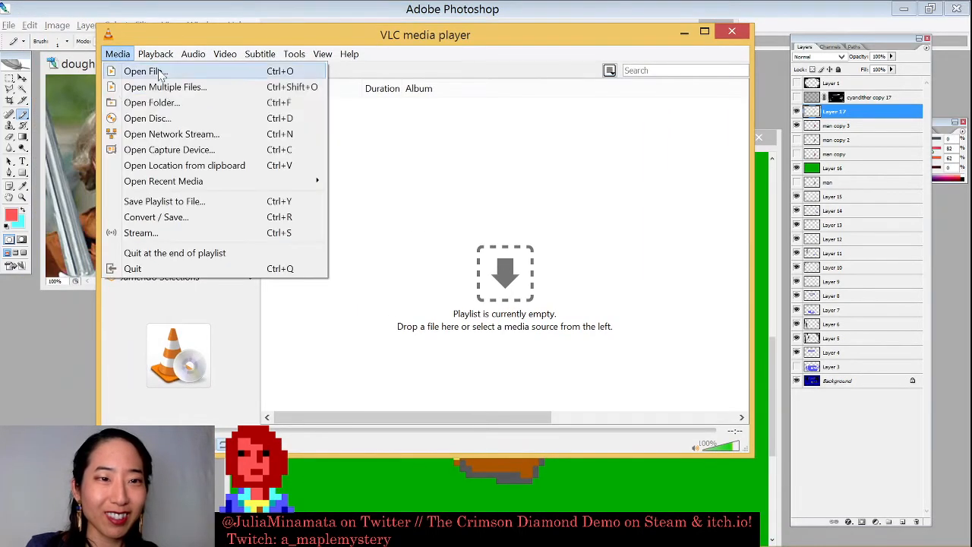
{"action": "left_click", "coordinate": [194, 72]}
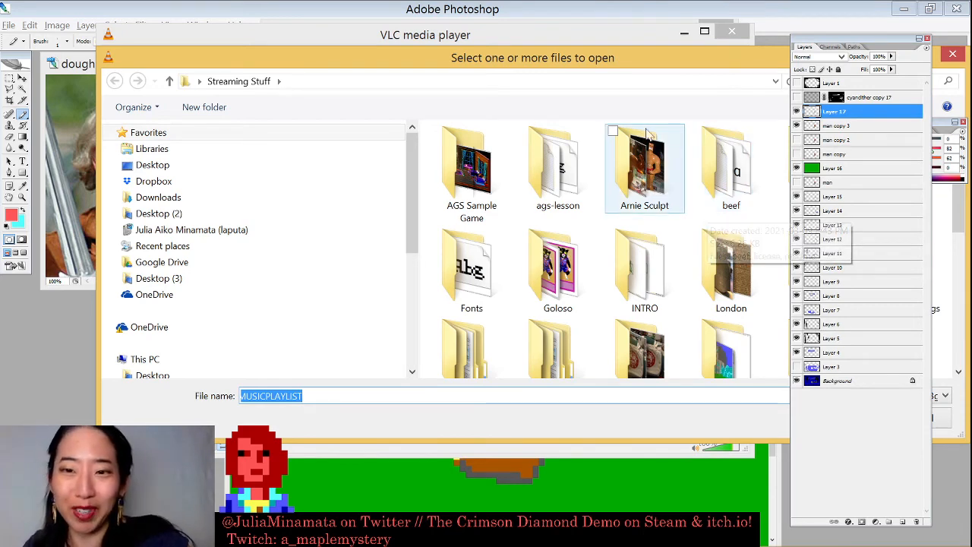
{"action": "left_click_drag", "start_coordinate": [645, 56], "coordinate": [547, 60]}
{"action": "left_click_drag", "start_coordinate": [663, 73], "coordinate": [690, 164]}
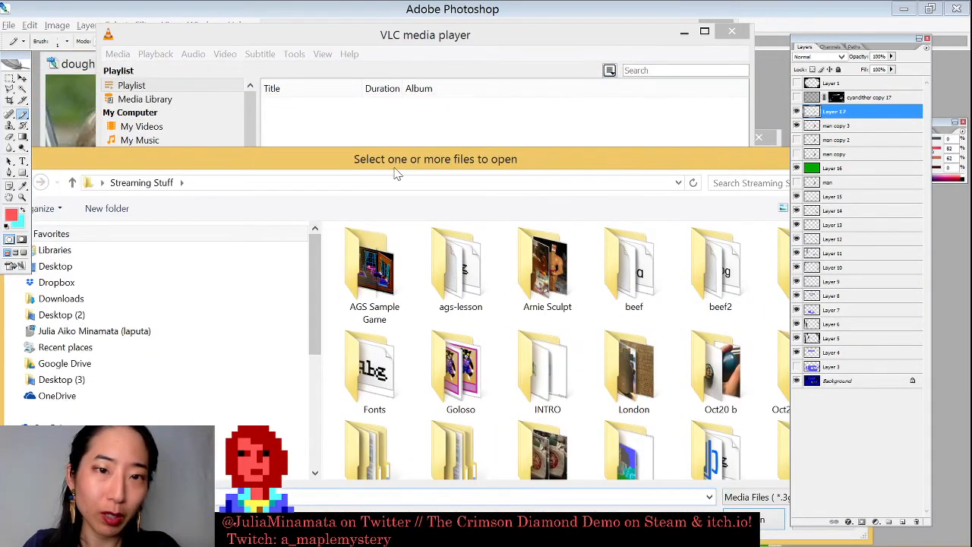
{"action": "scroll", "coordinate": [683, 296], "scroll_direction": "down", "scroll_amount": 5}
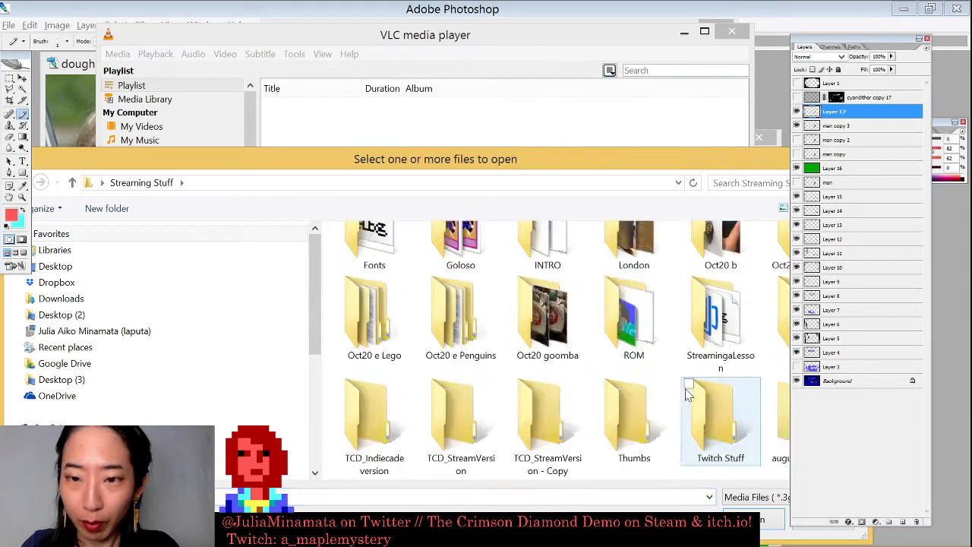
{"action": "double_click", "coordinate": [721, 303]}
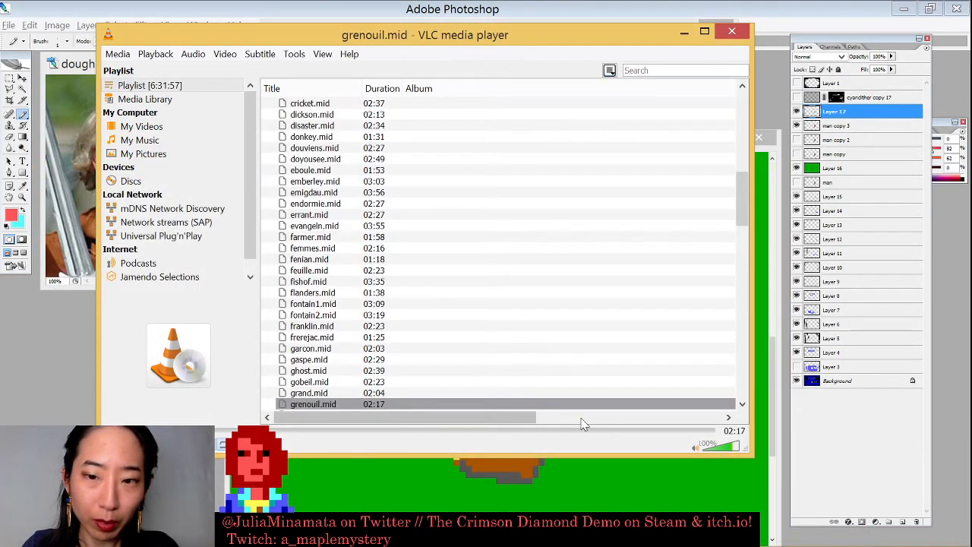
{"action": "left_click", "coordinate": [714, 448]}
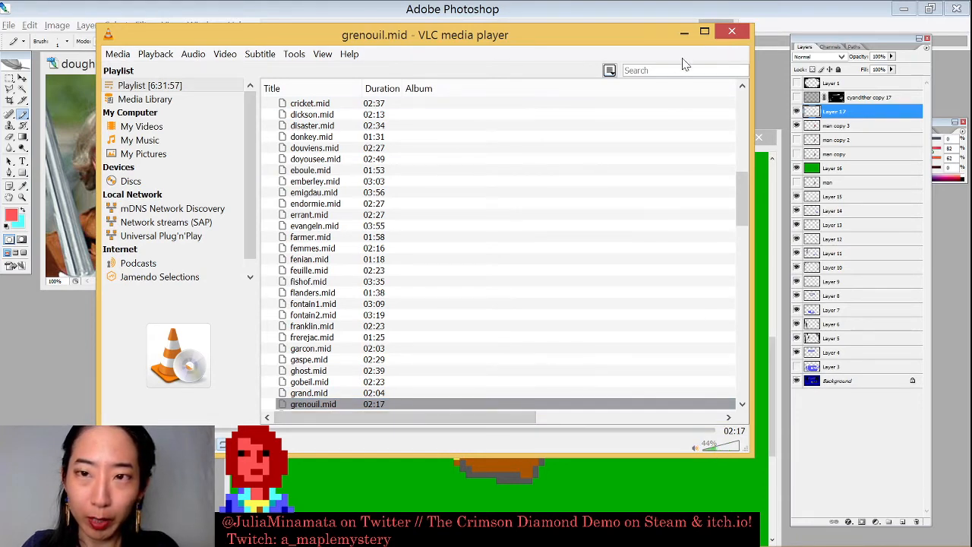
{"action": "left_click", "coordinate": [684, 33]}
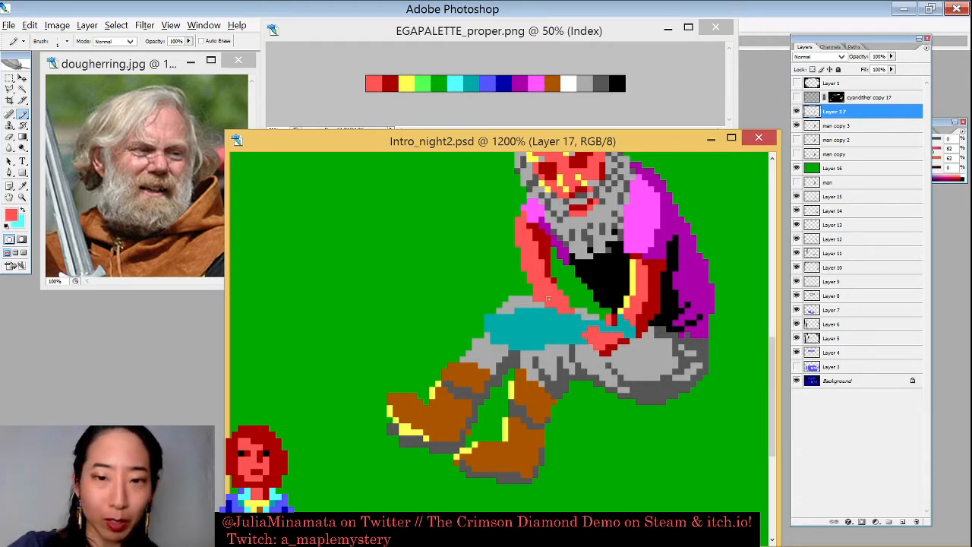
- Rework the free arm's lower end in light red, and repaint the thigh around it and above the fish with light grey
{"action": "left_click", "coordinate": [547, 300], "text": "alt"}
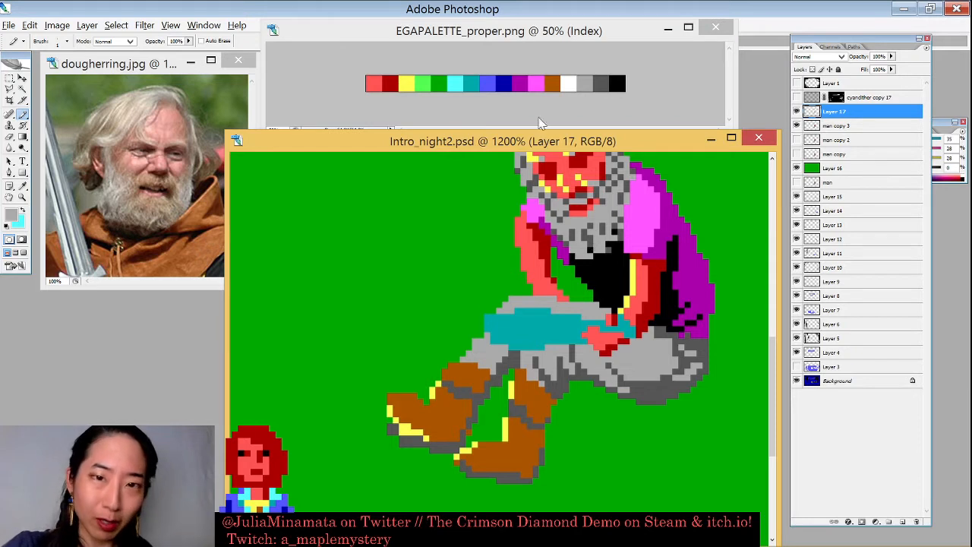
{"action": "left_click", "coordinate": [649, 269], "text": "alt"}
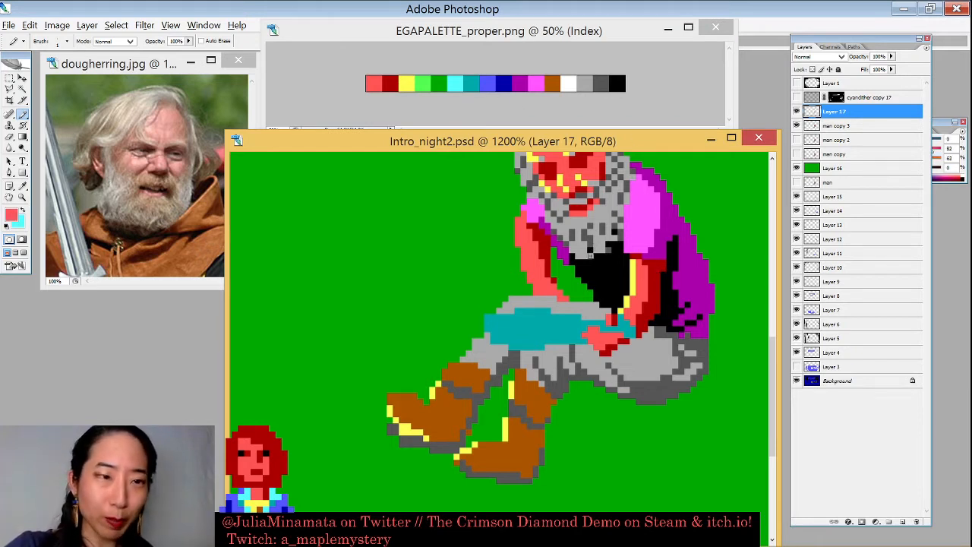
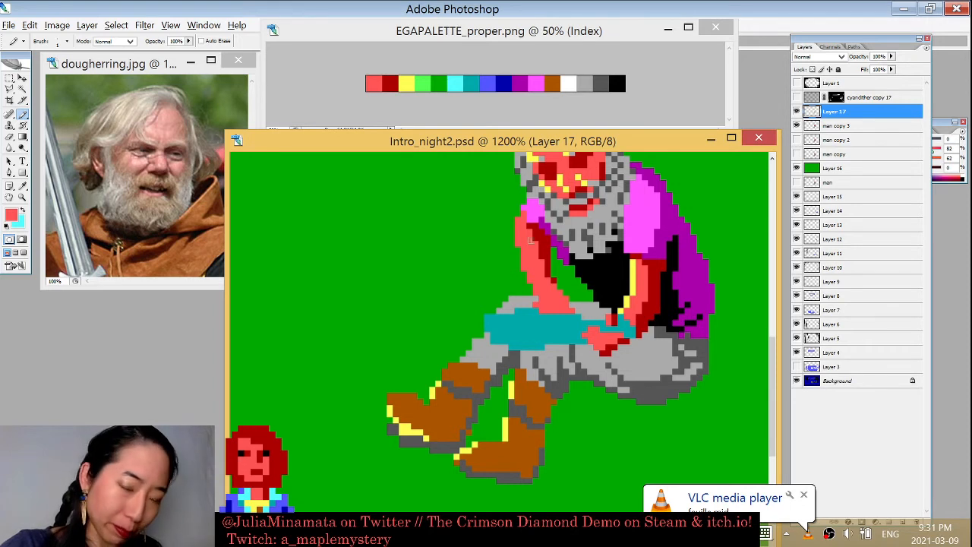
{"action": "left_click", "coordinate": [548, 299], "text": "alt"}
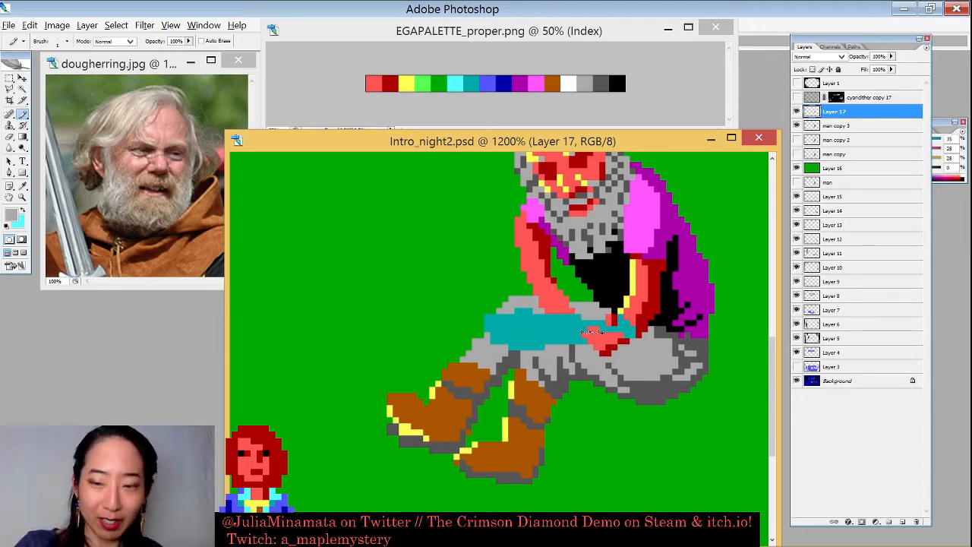
{"action": "key", "text": "ctrl+minus"}
{"action": "key", "text": "ctrl+plus"}
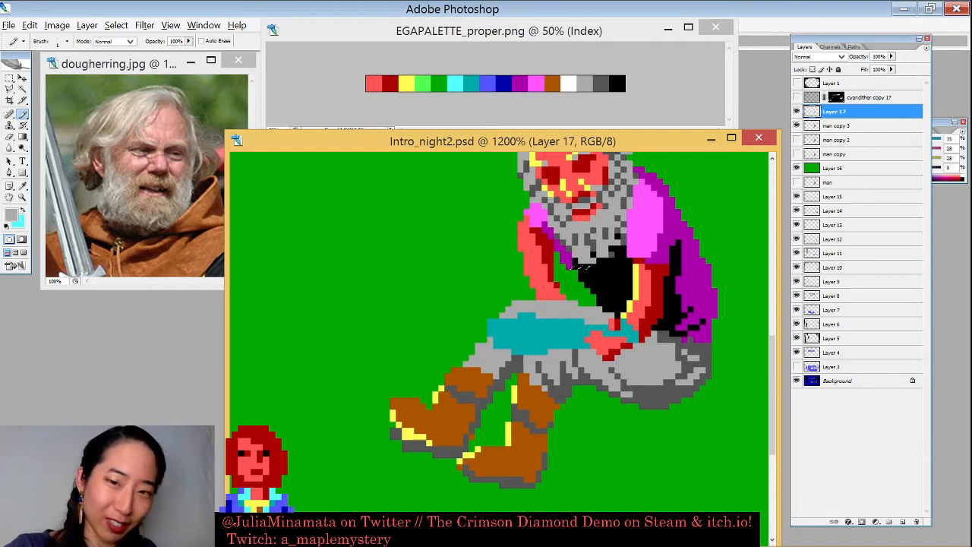
- Paint out the free arm with green and paint a short light red upper arm angled outward from the sleeve
{"action": "left_click", "coordinate": [578, 270], "text": "alt"}
{"action": "left_click_drag", "start_coordinate": [558, 293], "coordinate": [541, 237]}
{"action": "mouse_move", "coordinate": [552, 274]}
{"action": "left_mouse_down"}
{"action": "mouse_move", "coordinate": [550, 260]}
{"action": "mouse_move", "coordinate": [555, 286]}
{"action": "left_mouse_up"}
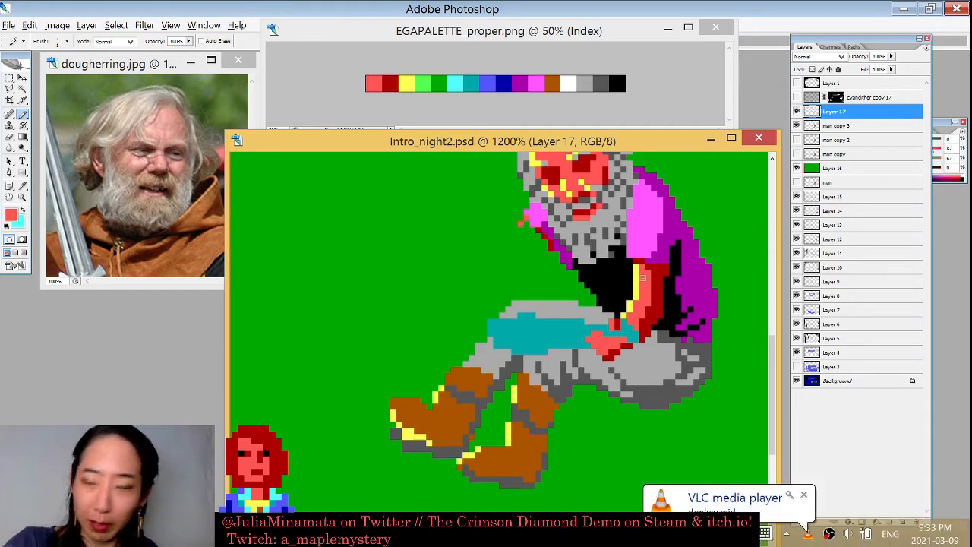
{"action": "left_click", "coordinate": [643, 284], "text": "alt"}
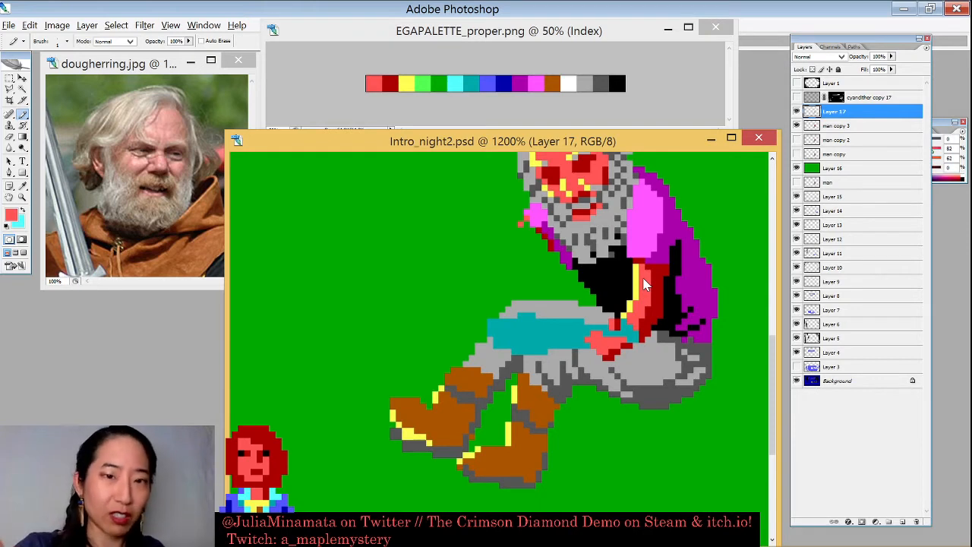
{"action": "mouse_move", "coordinate": [526, 222]}
{"action": "left_mouse_down"}
{"action": "mouse_move", "coordinate": [490, 255]}
{"action": "mouse_move", "coordinate": [530, 232]}
{"action": "mouse_move", "coordinate": [505, 258]}
{"action": "mouse_move", "coordinate": [539, 240]}
{"action": "mouse_move", "coordinate": [520, 244]}
{"action": "left_mouse_up"}
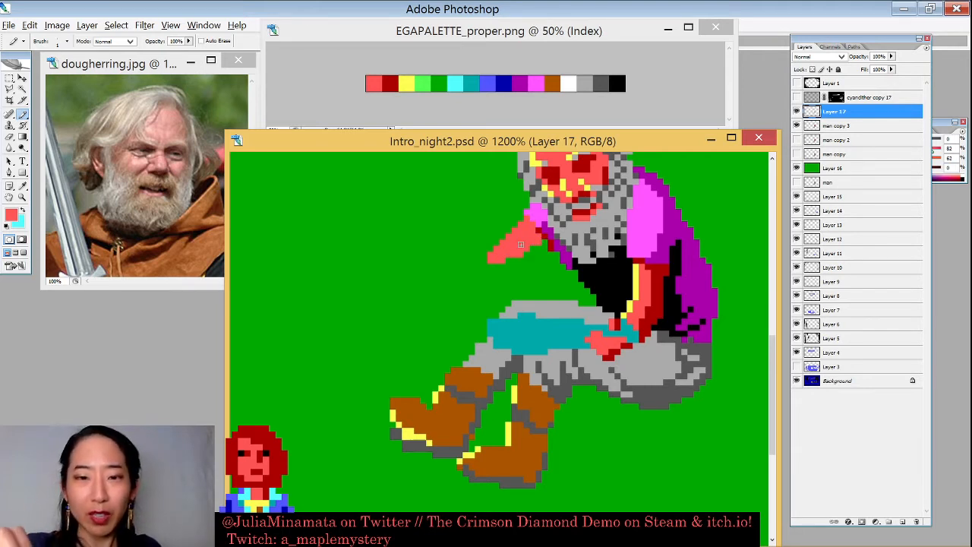
- Repaint the stray cyan pixels on the fish-holding arm with dark red, and shade the underside of the new upper arm in dark red
{"action": "key", "text": "x"}
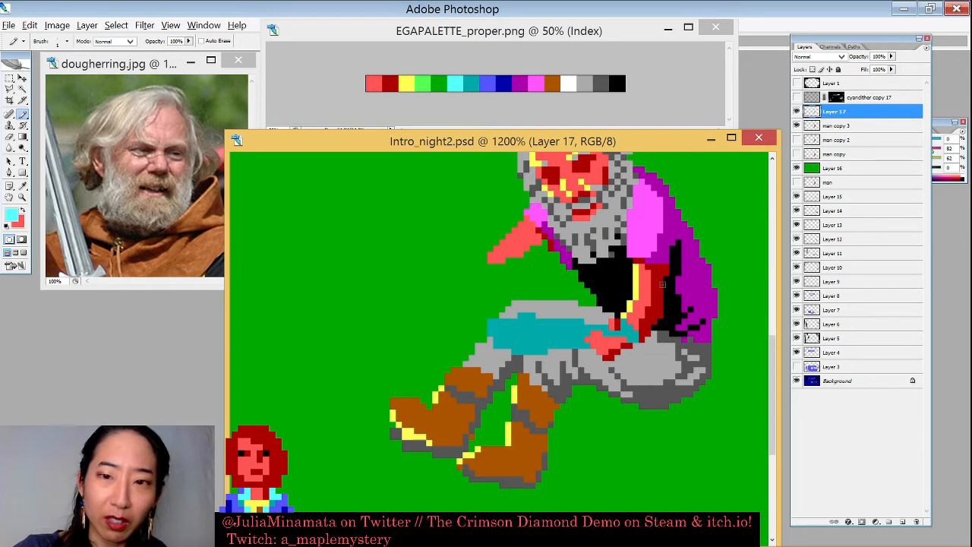
{"action": "left_click", "coordinate": [660, 285]}
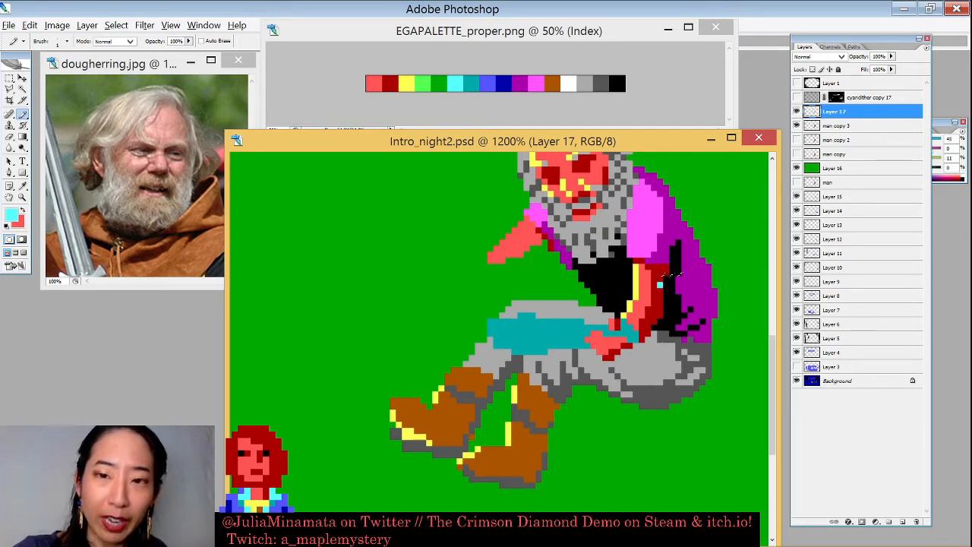
{"action": "left_click", "coordinate": [654, 275]}
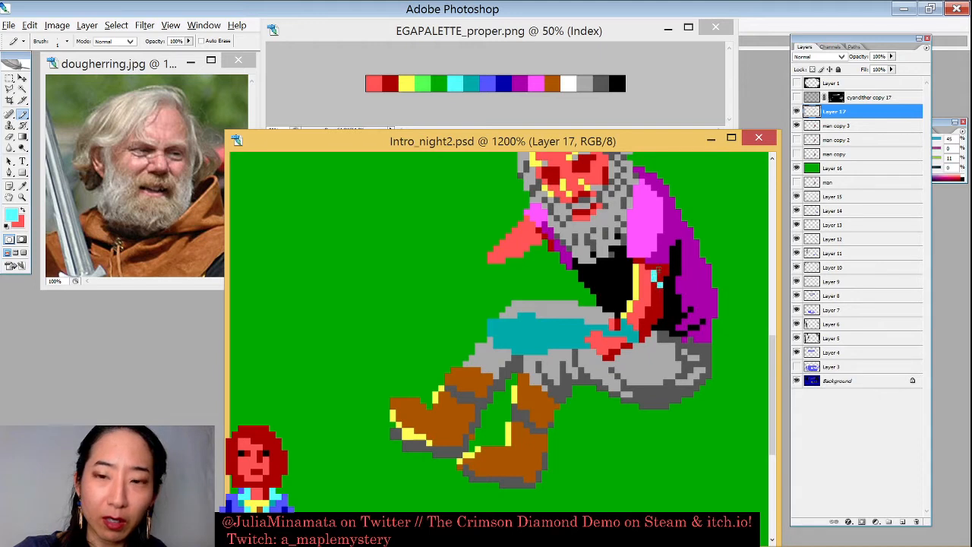
{"action": "left_click", "coordinate": [657, 270], "text": "alt"}
{"action": "left_click", "coordinate": [654, 275]}
{"action": "left_click_drag", "start_coordinate": [654, 275], "coordinate": [661, 286]}
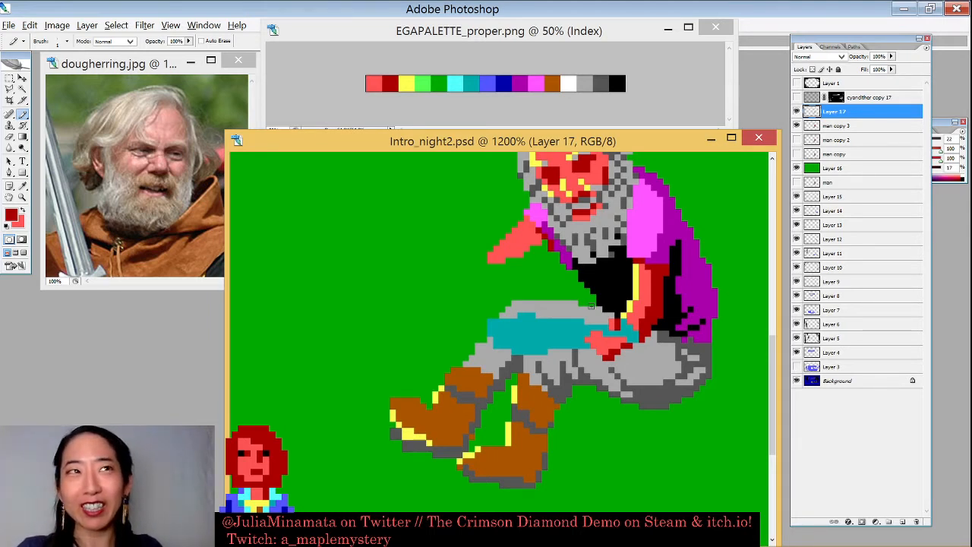
{"action": "mouse_move", "coordinate": [542, 241]}
{"action": "left_mouse_down"}
{"action": "mouse_move", "coordinate": [515, 256]}
{"action": "mouse_move", "coordinate": [541, 251]}
{"action": "mouse_move", "coordinate": [524, 260]}
{"action": "mouse_move", "coordinate": [501, 255]}
{"action": "left_mouse_up"}
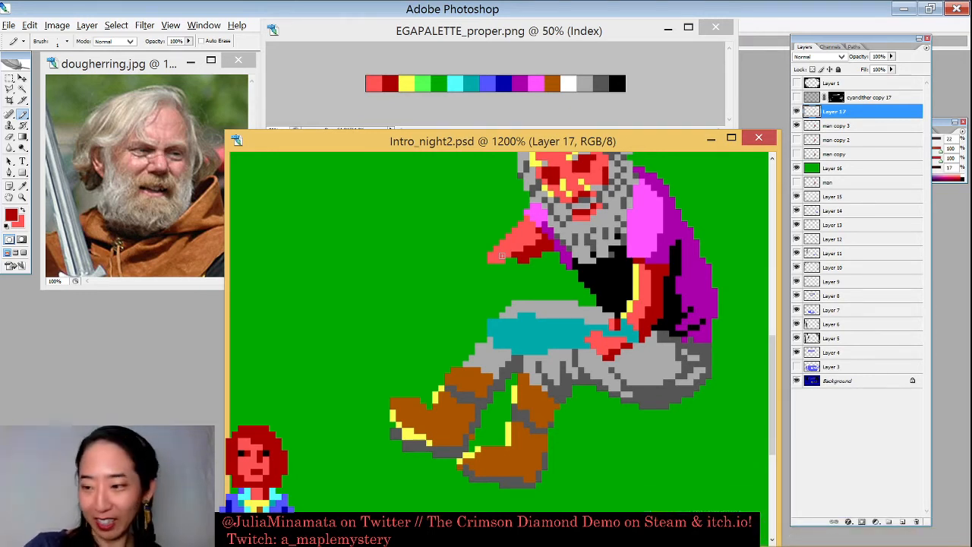
- Hide the green Layer 16 and view the man within the whole campfire scene at 500%
{"action": "left_click_drag", "start_coordinate": [565, 145], "coordinate": [565, 42]}
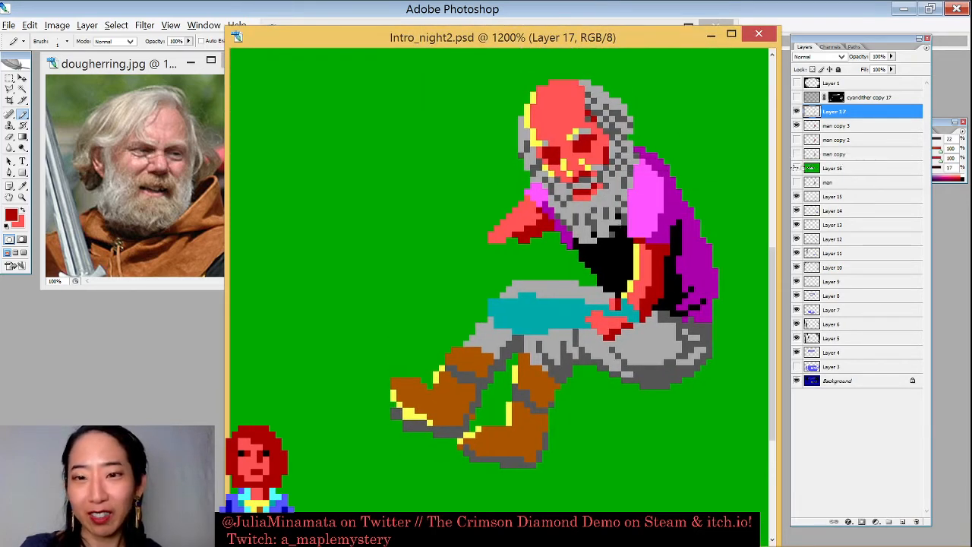
{"action": "left_click", "coordinate": [795, 167]}
{"action": "left_click", "coordinate": [796, 168]}
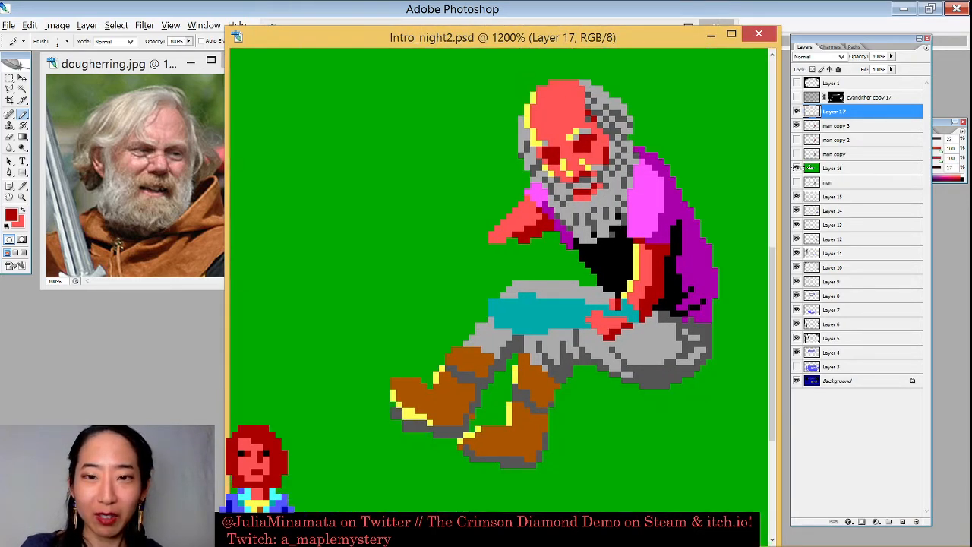
{"action": "left_click", "coordinate": [796, 167]}
{"action": "key", "text": "ctrl+minus"}
{"action": "key", "text": "ctrl+minus"}
{"action": "key", "text": "ctrl+minus"}
{"action": "key", "text": "ctrl+minus"}
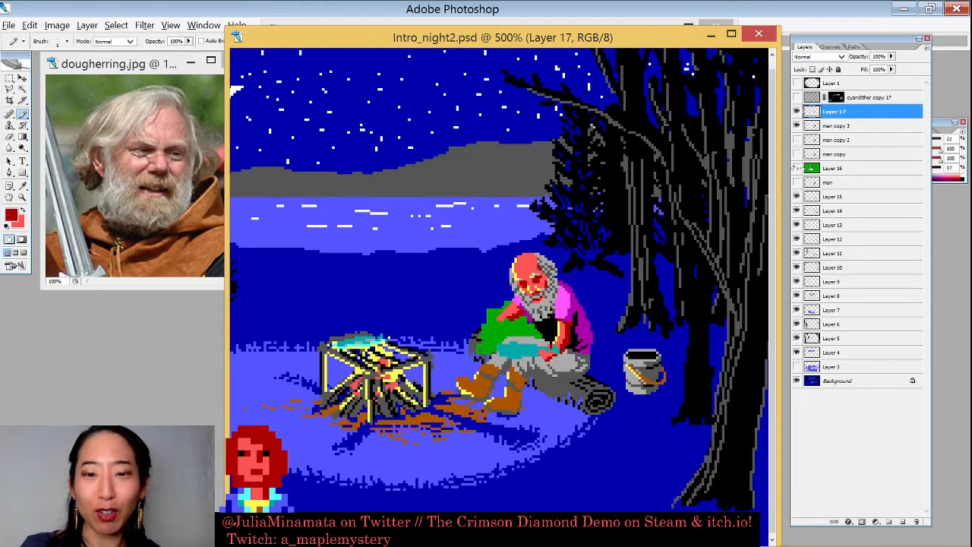
- Show the green Layer 16 and extend the dark red shading along the underside of the free upper arm towards the elbow
{"action": "left_click", "coordinate": [796, 167]}
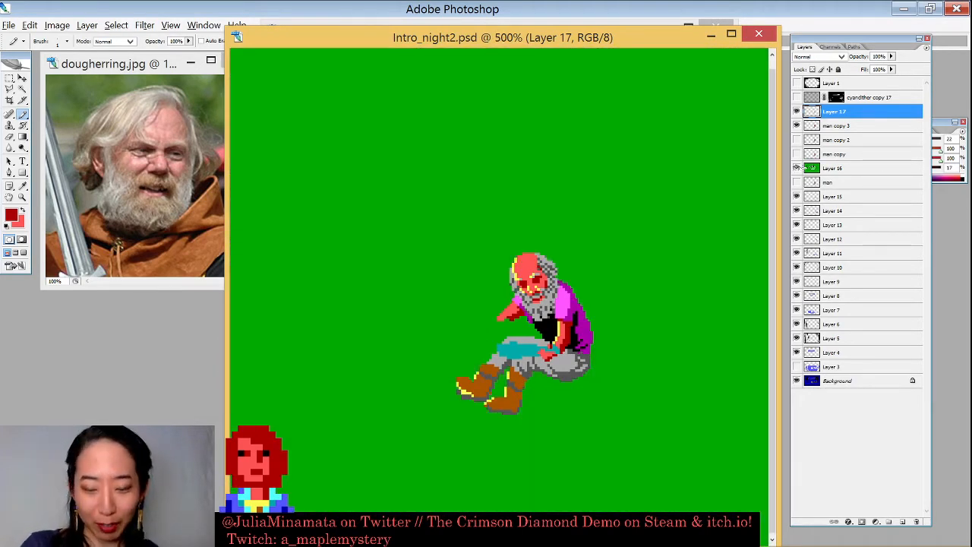
{"action": "key", "text": "ctrl+plus"}
{"action": "key", "text": "ctrl+plus"}
{"action": "key", "text": "ctrl+plus"}
{"action": "key", "text": "ctrl+plus"}
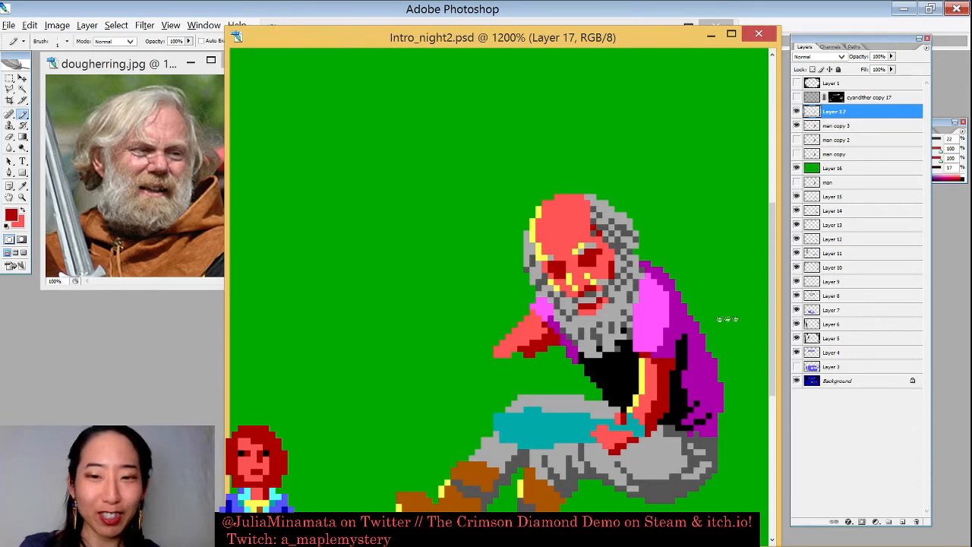
{"action": "left_click_drag", "start_coordinate": [593, 231], "coordinate": [521, 152]}
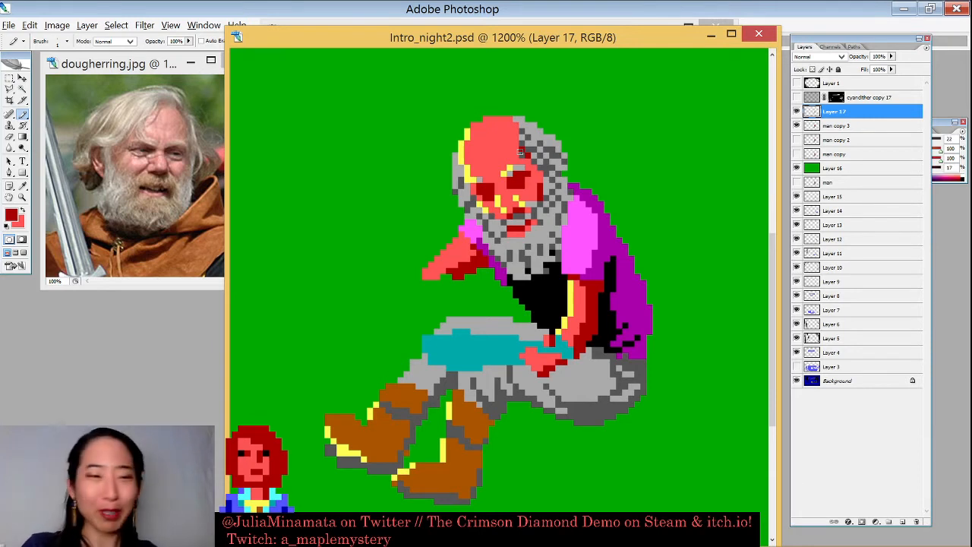
{"action": "key", "text": "x"}
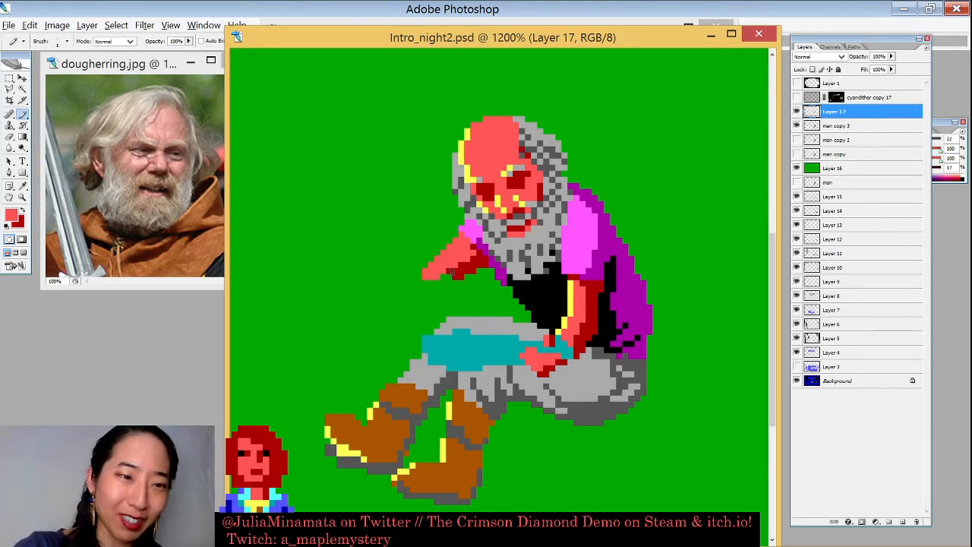
{"action": "key", "text": "x"}
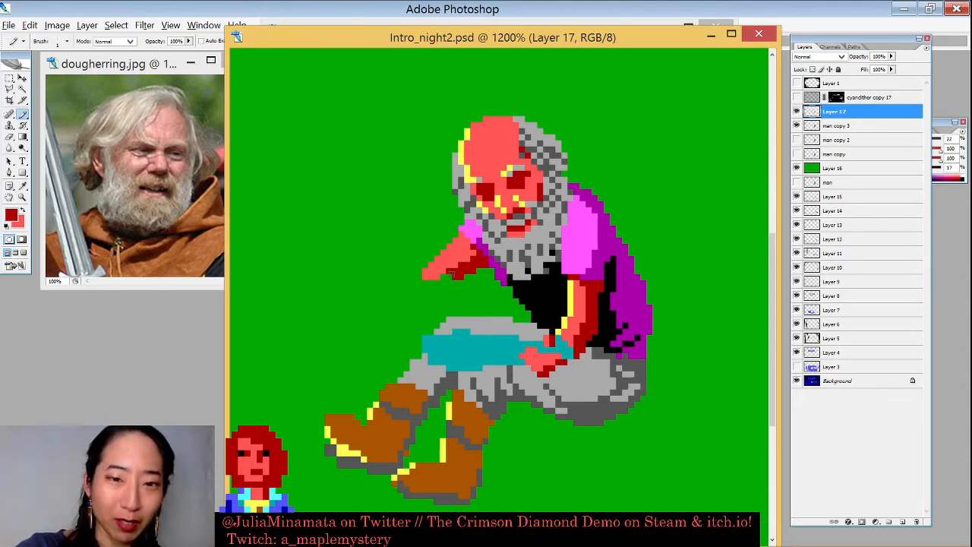
{"action": "left_click", "coordinate": [448, 278]}
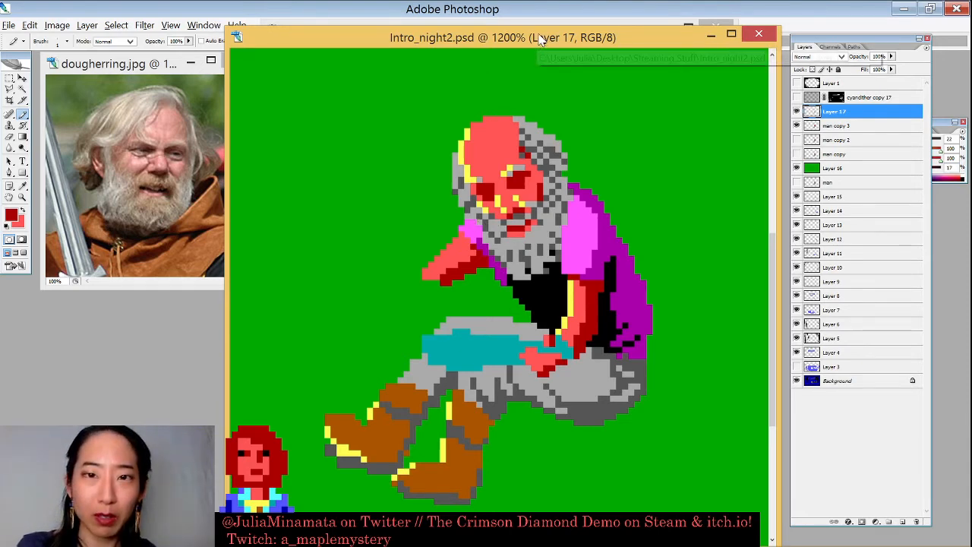
- Paint a light red forearm bending from the free arm's elbow back towards the lap
{"action": "left_click_drag", "start_coordinate": [534, 35], "coordinate": [539, 30]}
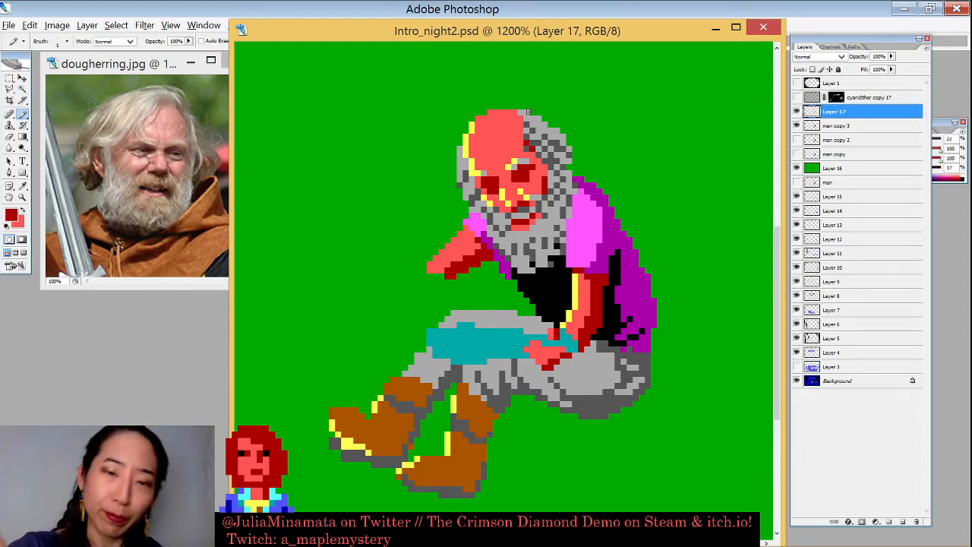
{"action": "key", "text": "x"}
{"action": "mouse_move", "coordinate": [446, 281]}
{"action": "left_mouse_down"}
{"action": "mouse_move", "coordinate": [453, 293]}
{"action": "mouse_move", "coordinate": [448, 283]}
{"action": "left_mouse_up"}
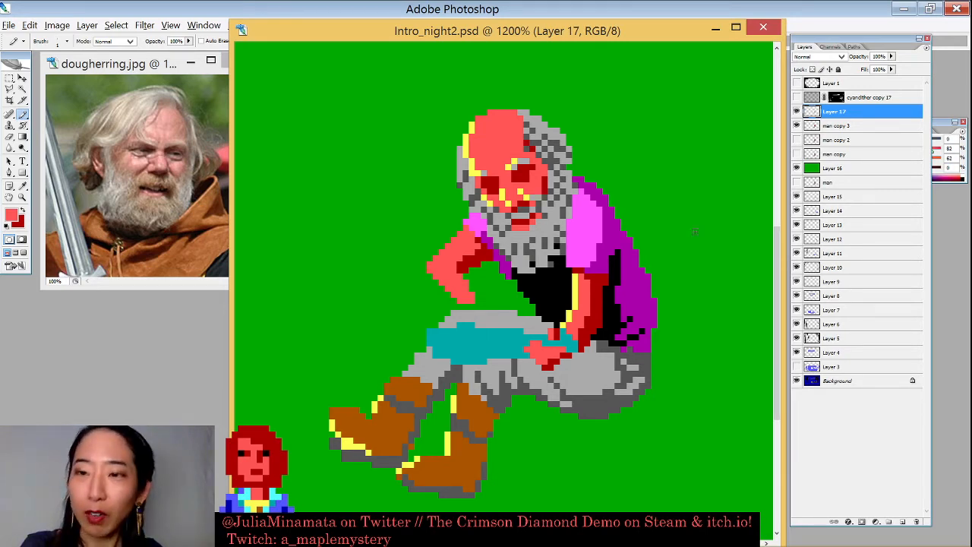
- Hide the green Layer 16 and view the bent arm within the campfire scene at 300%
{"action": "left_click", "coordinate": [797, 168]}
{"action": "key", "text": "ctrl+minus"}
{"action": "key", "text": "ctrl+minus"}
{"action": "key", "text": "ctrl+minus"}
{"action": "key", "text": "ctrl+minus"}
{"action": "key", "text": "ctrl+minus"}
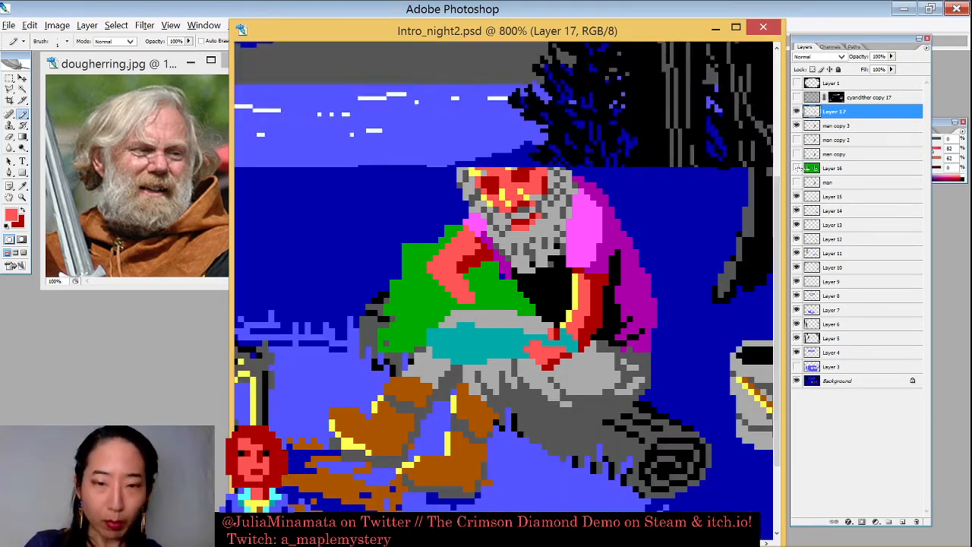
{"action": "key", "text": "ctrl+minus"}
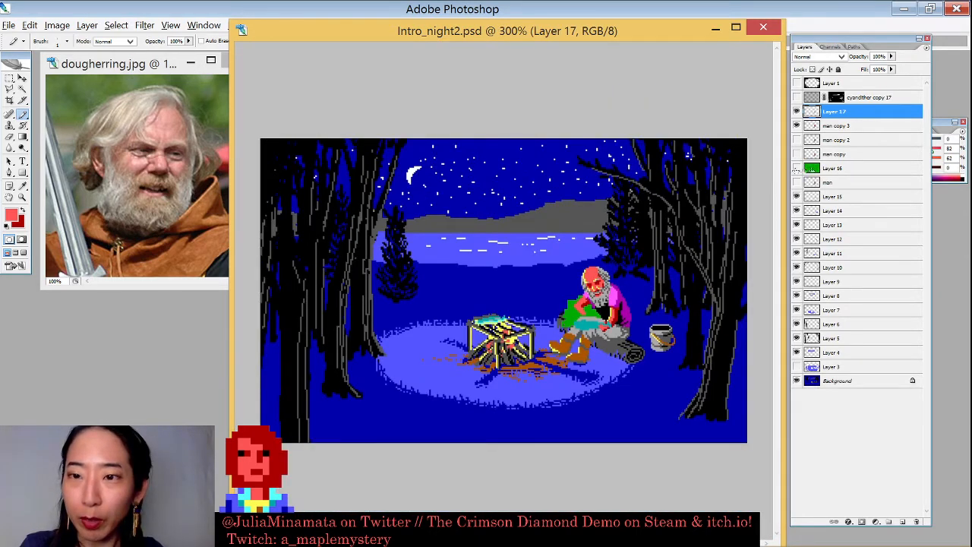
- Remove the leftover green areas around the man from Layer 17 and man copy 3 using the Magic Wand
{"action": "left_click", "coordinate": [797, 168]}
{"action": "left_click", "coordinate": [797, 168]}
{"action": "key", "text": "w"}
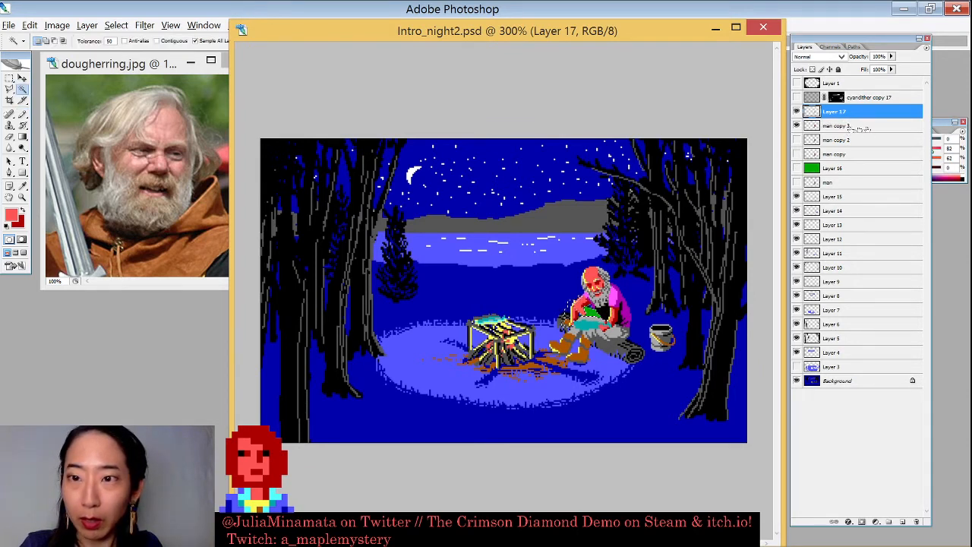
{"action": "left_click", "coordinate": [847, 126]}
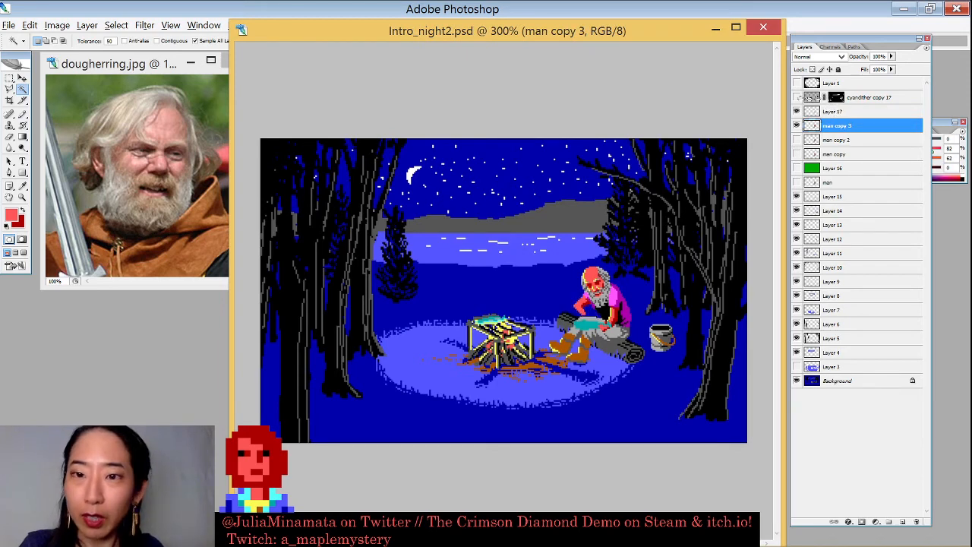
- Compare the night scene with and without the cyandither copy 17 dithering layer
{"action": "left_click", "coordinate": [796, 97]}
{"action": "left_click", "coordinate": [797, 97]}
{"action": "left_click", "coordinate": [796, 97]}
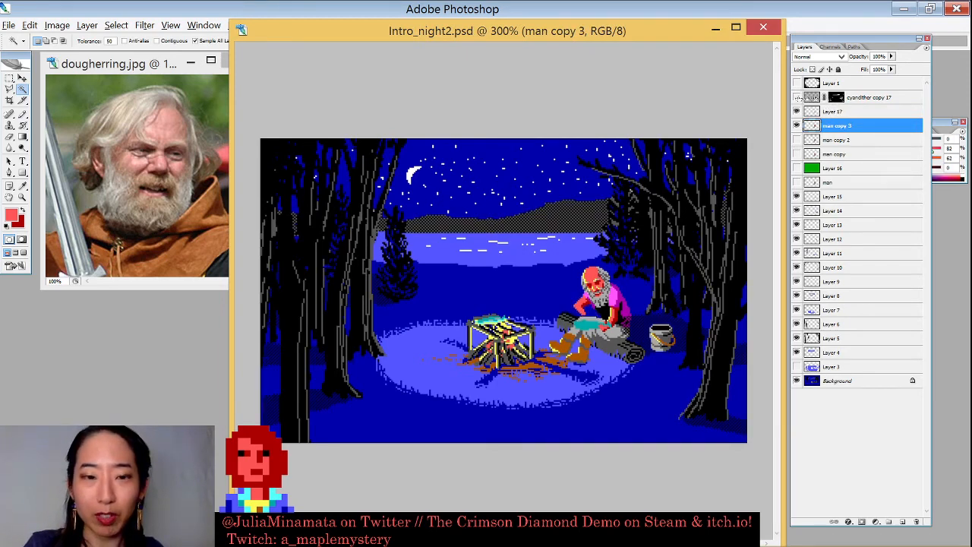
{"action": "left_click", "coordinate": [797, 97]}
{"action": "left_click", "coordinate": [796, 98]}
{"action": "left_click", "coordinate": [796, 98]}
{"action": "left_click", "coordinate": [797, 97]}
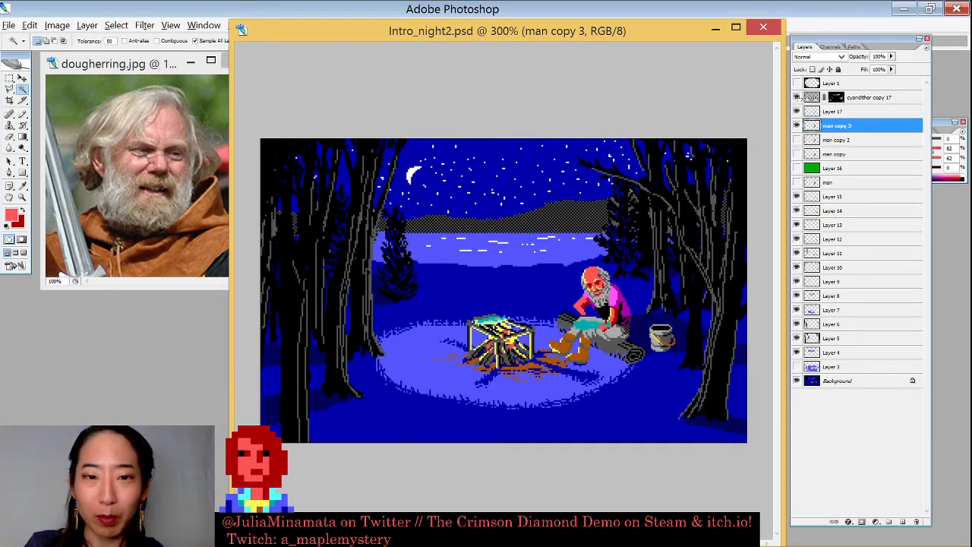
- Compare the scene with and without the black framing on Layer 1, leaving that layer hidden
{"action": "left_click", "coordinate": [811, 82]}
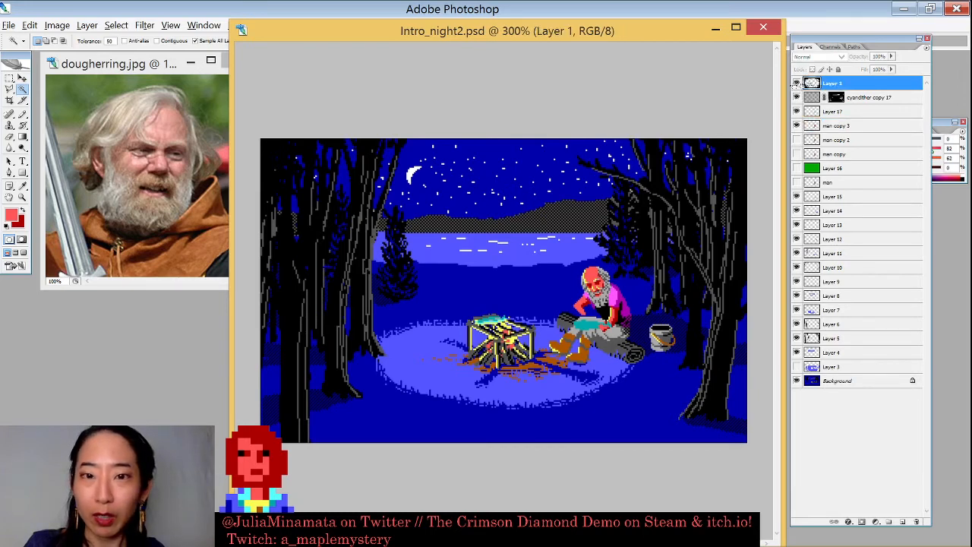
{"action": "left_click", "coordinate": [796, 84]}
{"action": "left_click", "coordinate": [797, 83]}
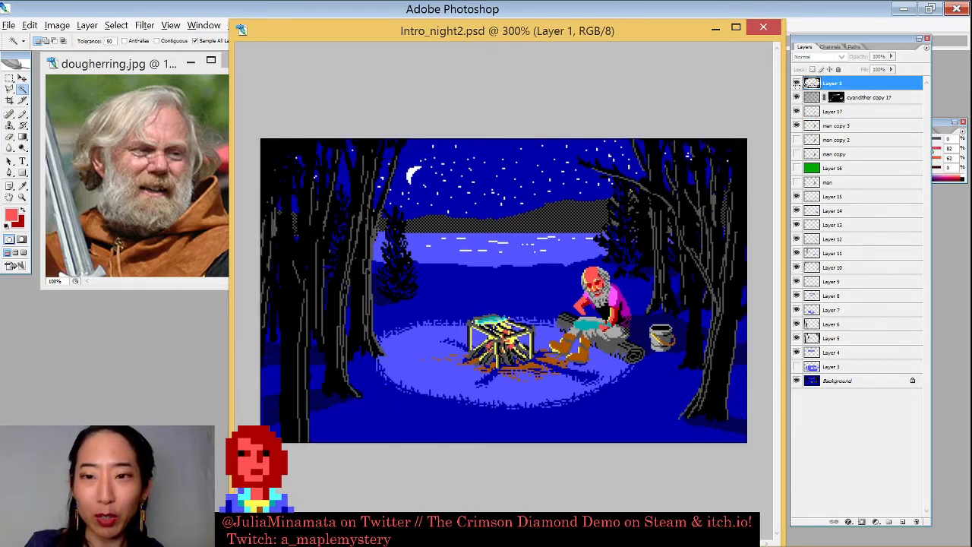
{"action": "left_click", "coordinate": [796, 84]}
{"action": "left_click", "coordinate": [796, 84]}
{"action": "left_click", "coordinate": [797, 84]}
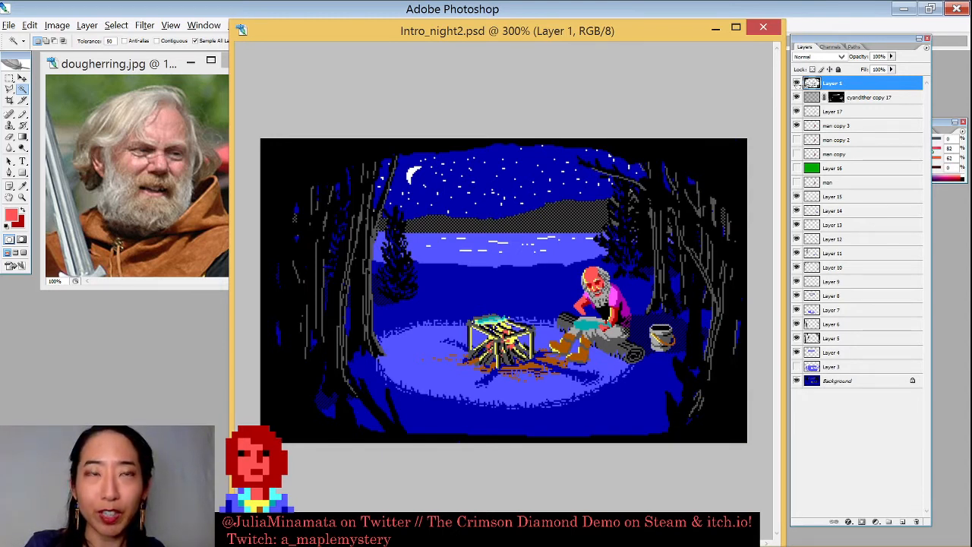
{"action": "left_click", "coordinate": [796, 84]}
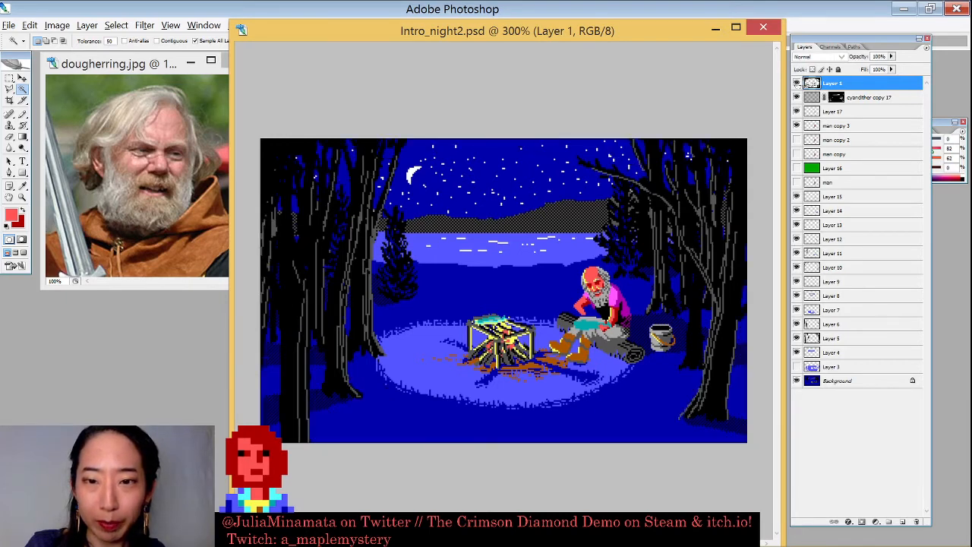
{"action": "left_click", "coordinate": [797, 84]}
{"action": "left_click", "coordinate": [797, 84]}
- Hide the cyandither copy 17 layer and compare the campsite with and without man copy 3 and Layer 17
{"action": "left_click", "coordinate": [796, 97]}
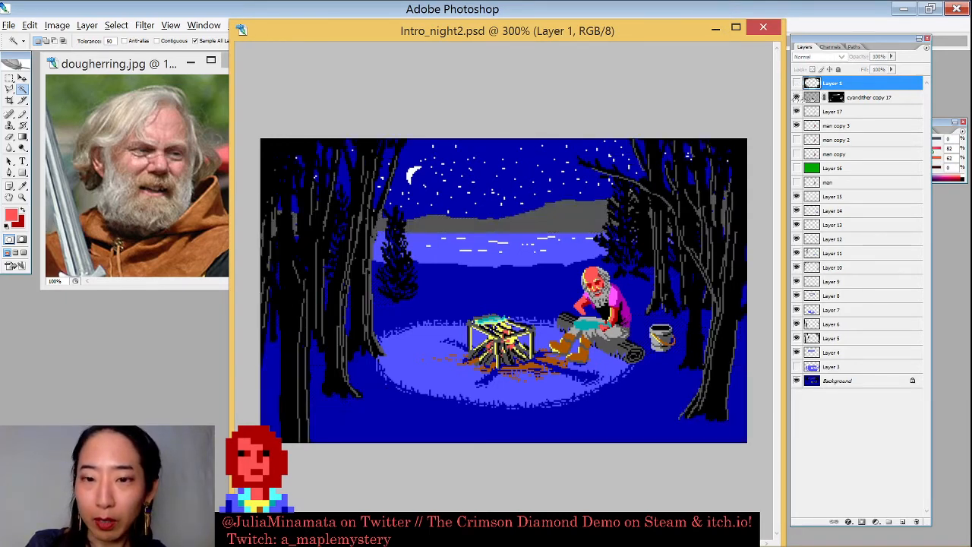
{"action": "left_click", "coordinate": [796, 98]}
{"action": "left_click", "coordinate": [795, 97]}
{"action": "left_click", "coordinate": [797, 97]}
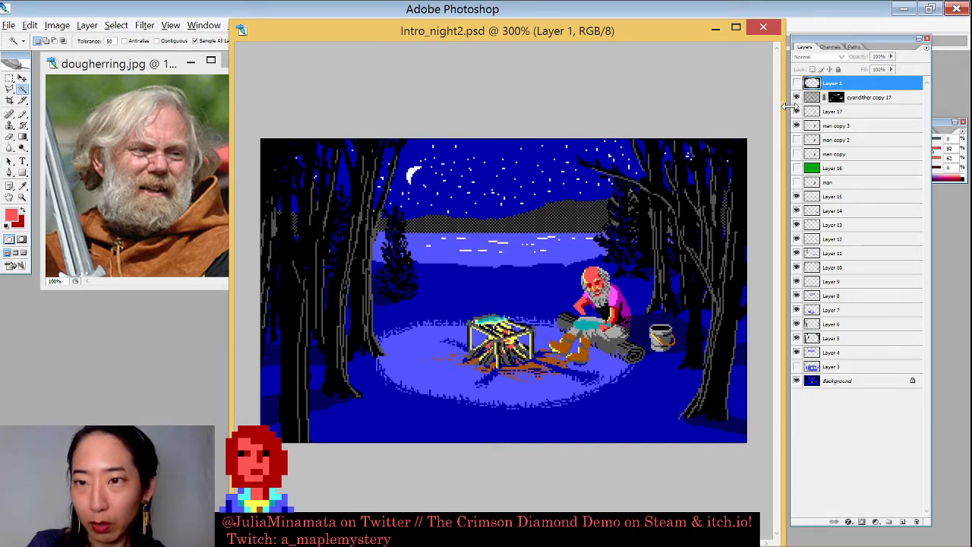
{"action": "left_click_drag", "start_coordinate": [796, 111], "coordinate": [796, 196]}
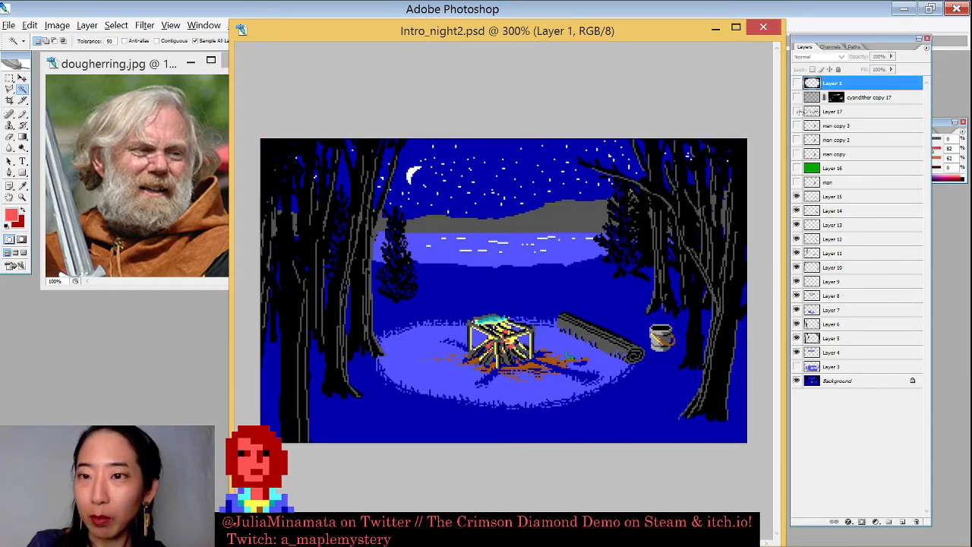
{"action": "left_click", "coordinate": [797, 125]}
{"action": "left_click", "coordinate": [795, 110]}
{"action": "left_click", "coordinate": [795, 111]}
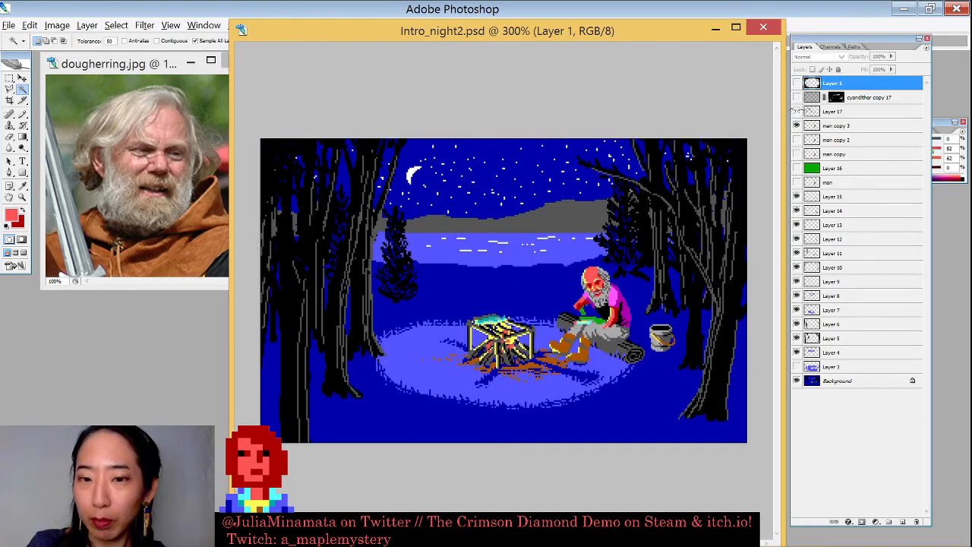
{"action": "left_click", "coordinate": [796, 111]}
- Show the green Layer 16 and, on Layer 17, extend the light red forearm into a hand just above the fish
{"action": "left_click", "coordinate": [796, 168]}
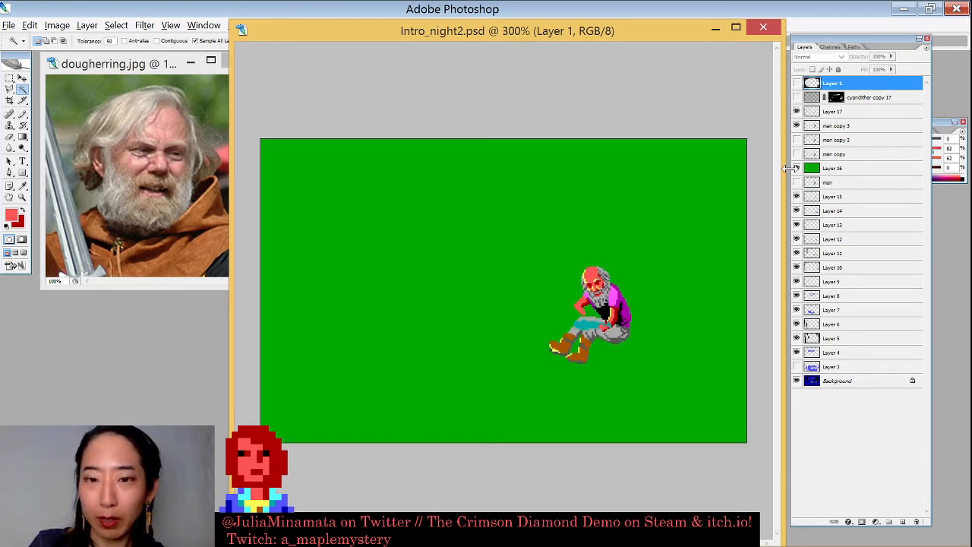
{"action": "left_click_drag", "start_coordinate": [524, 238], "coordinate": [658, 354]}
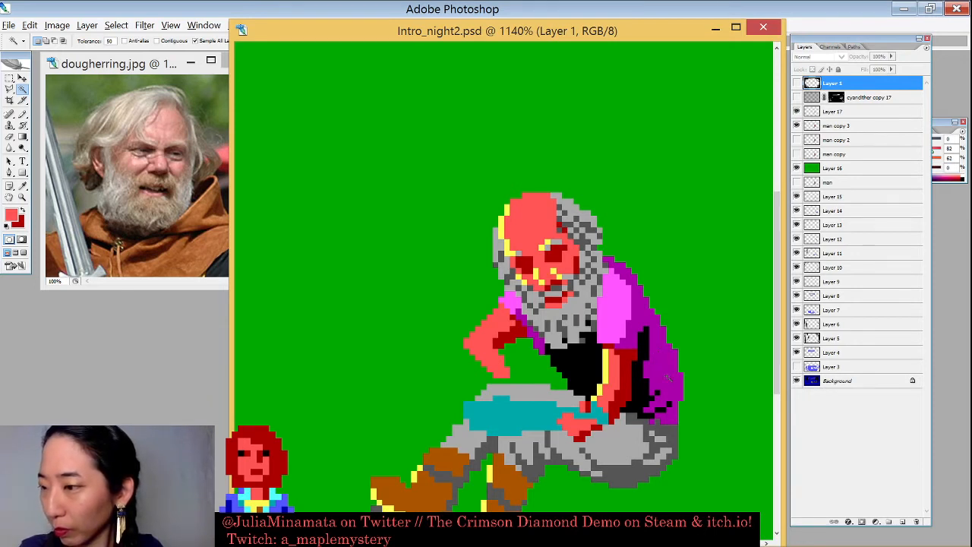
{"action": "scroll", "coordinate": [666, 378], "scroll_direction": "down", "scroll_amount": 2}
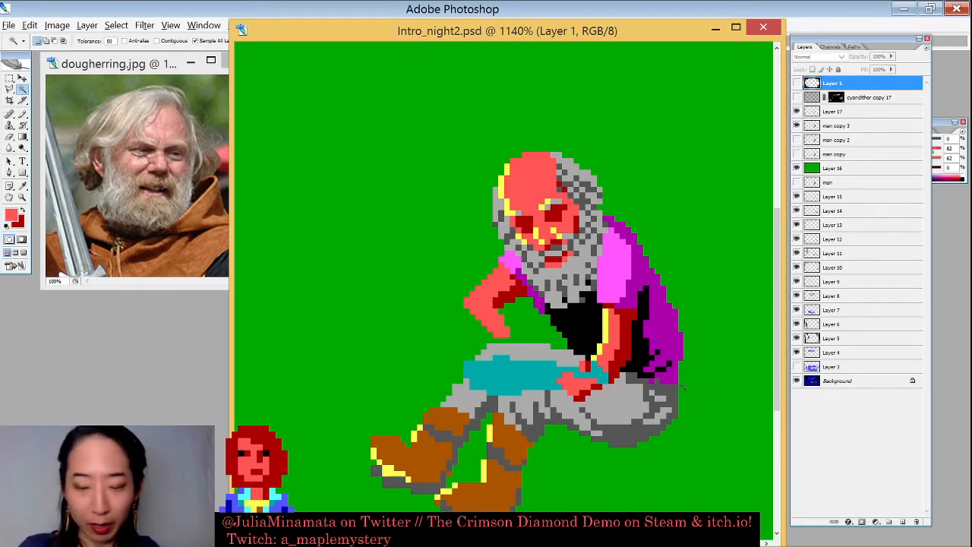
{"action": "scroll", "coordinate": [681, 386], "scroll_direction": "up", "scroll_amount": 2}
{"action": "scroll", "coordinate": [680, 388], "scroll_direction": "down", "scroll_amount": 1}
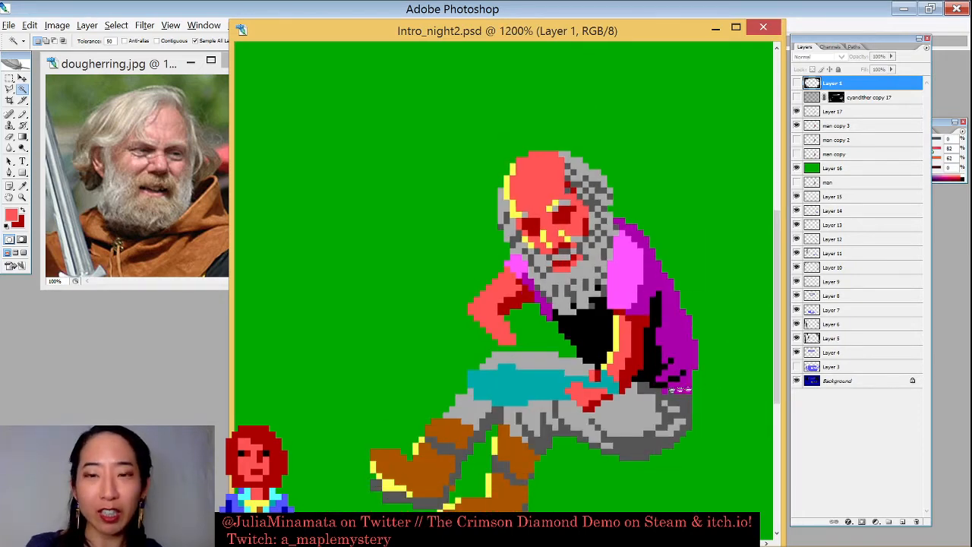
{"action": "scroll", "coordinate": [680, 389], "scroll_direction": "down", "scroll_amount": 3}
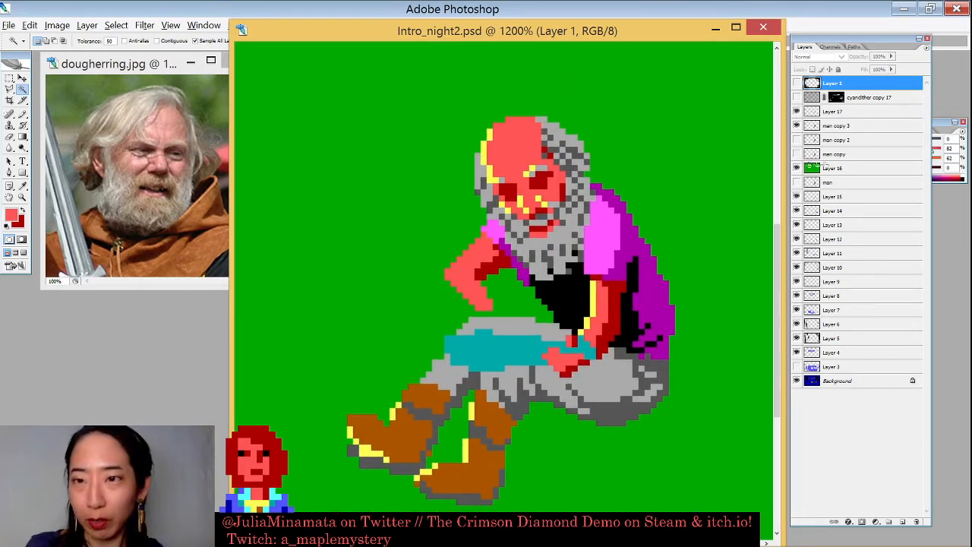
{"action": "left_click", "coordinate": [865, 125]}
{"action": "left_click", "coordinate": [807, 112]}
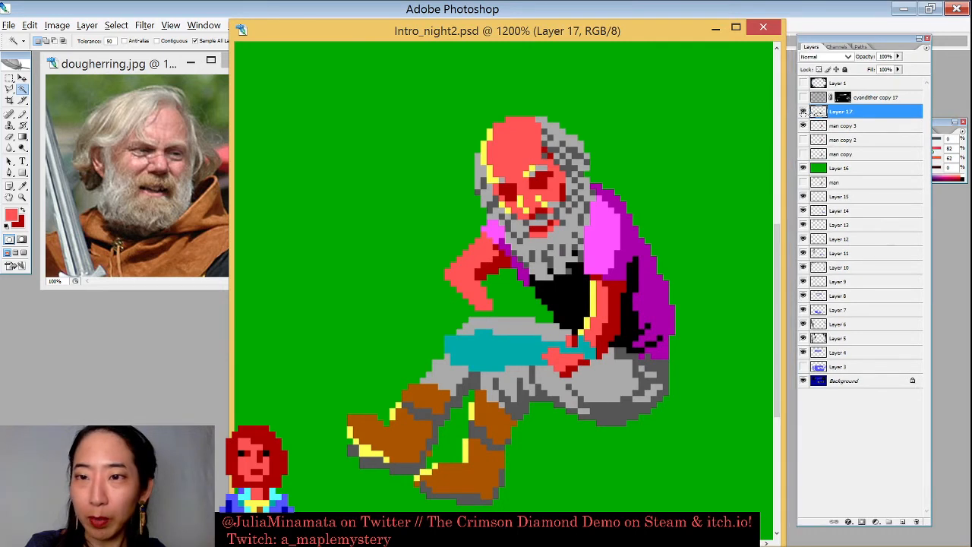
{"action": "left_click", "coordinate": [804, 111]}
{"action": "left_click", "coordinate": [803, 112]}
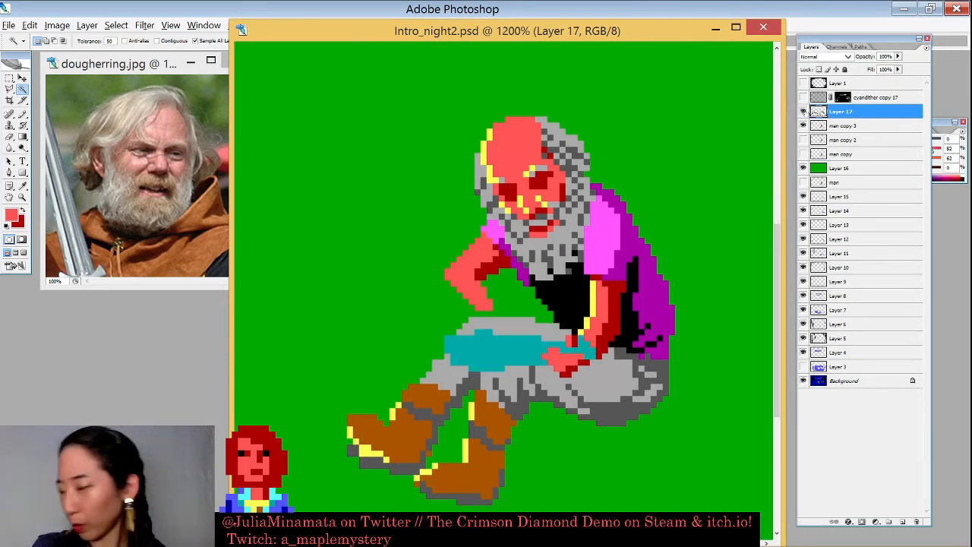
{"action": "key", "text": "b"}
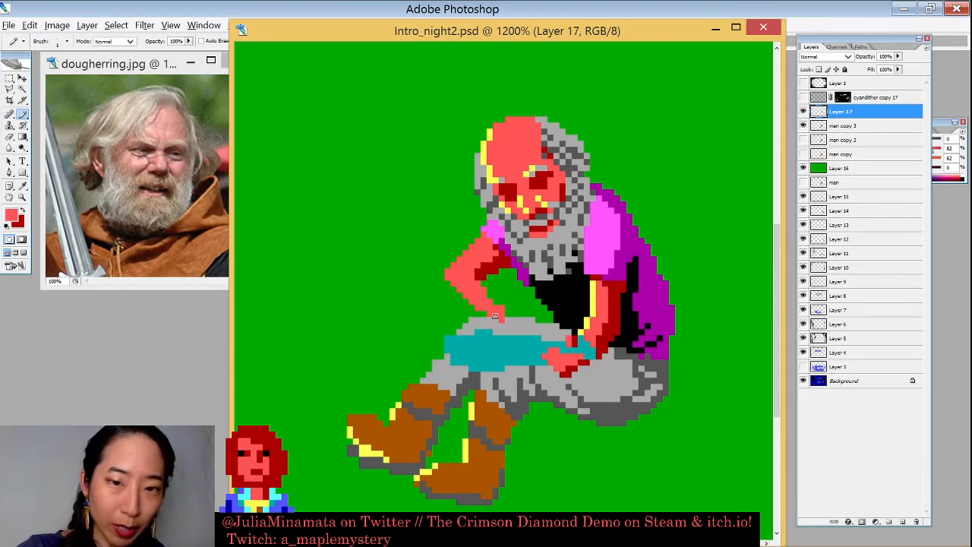
{"action": "mouse_move", "coordinate": [500, 313]}
{"action": "left_mouse_down"}
{"action": "mouse_move", "coordinate": [511, 319]}
{"action": "mouse_move", "coordinate": [517, 303]}
{"action": "left_mouse_up"}
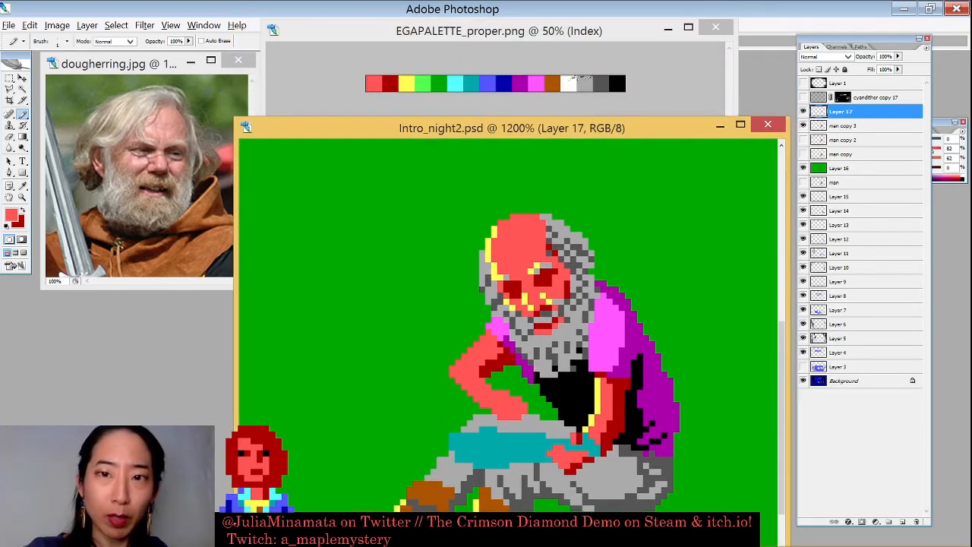
- Pick white from the EGA palette image and paint a short diagonal knife blade from the free hand towards the fish
{"action": "left_click", "coordinate": [574, 79], "text": "alt"}
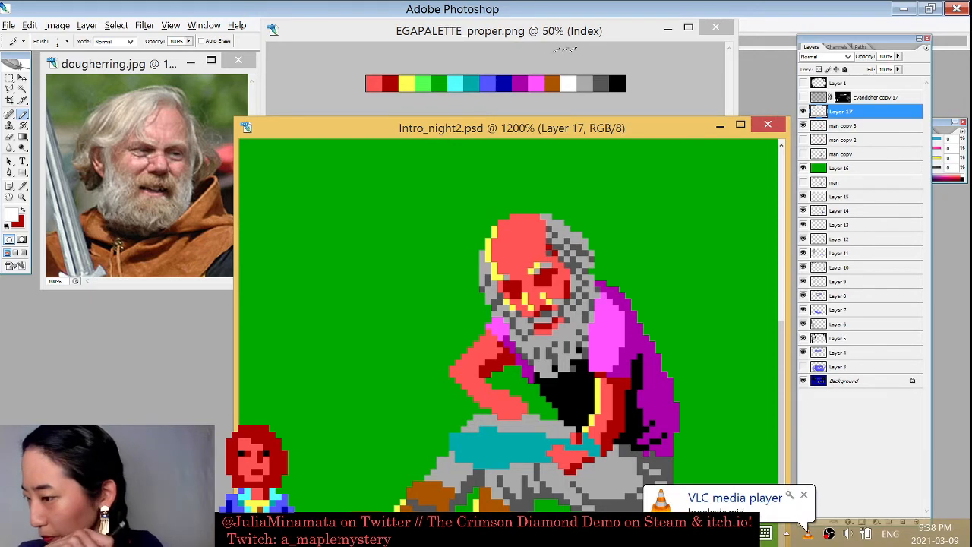
{"action": "left_click_drag", "start_coordinate": [558, 130], "coordinate": [553, 55]}
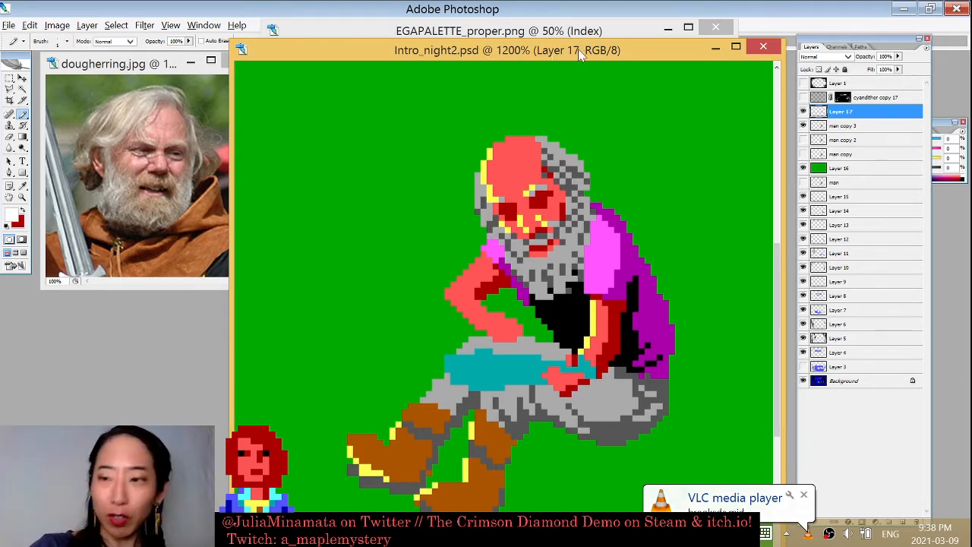
{"action": "left_click_drag", "start_coordinate": [578, 48], "coordinate": [586, 22]}
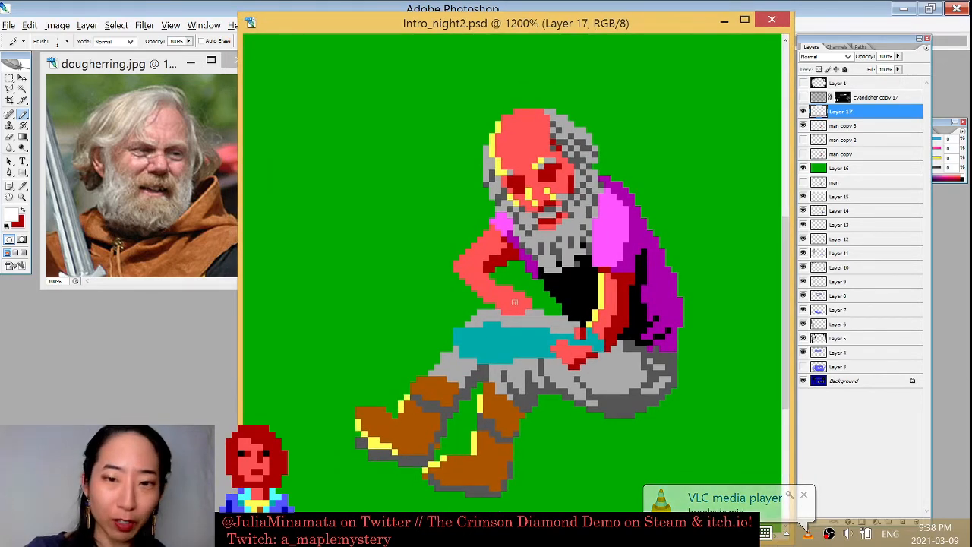
{"action": "left_click_drag", "start_coordinate": [521, 300], "coordinate": [546, 327]}
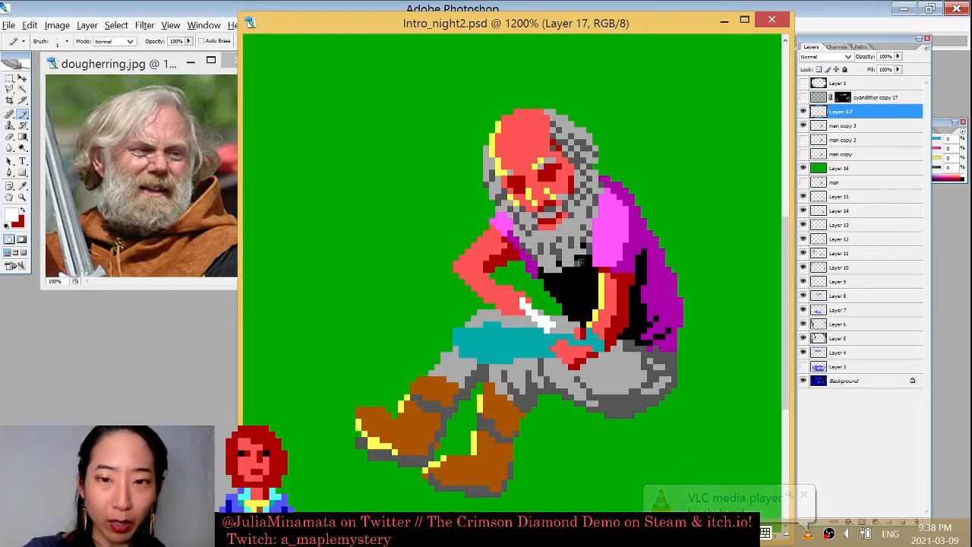
- Lengthen the white knife blade back into the hand, then paint a brown handle over its upper end and touch up the blade in white
{"action": "left_click", "coordinate": [517, 297]}
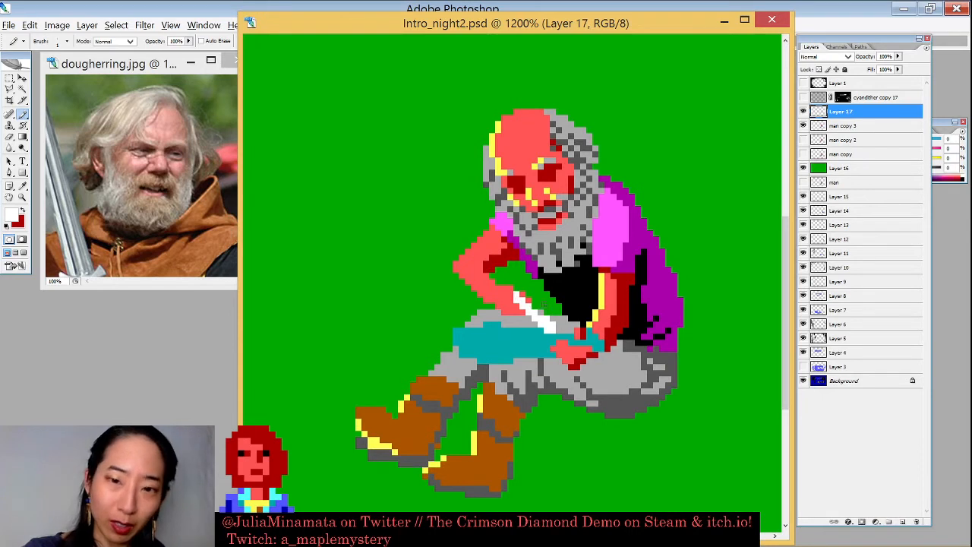
{"action": "key", "text": "x"}
{"action": "left_click", "coordinate": [559, 321], "text": "alt"}
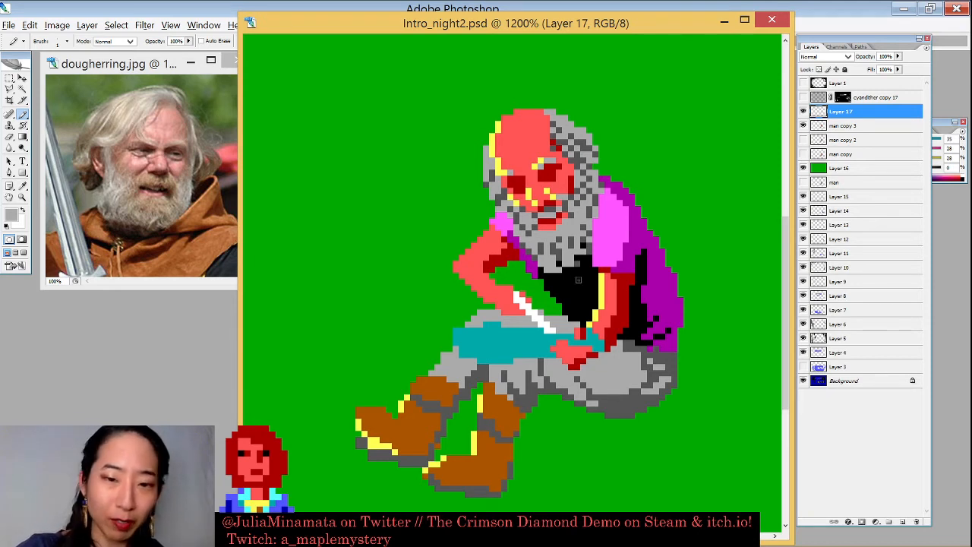
{"action": "left_click", "coordinate": [499, 406], "text": "alt"}
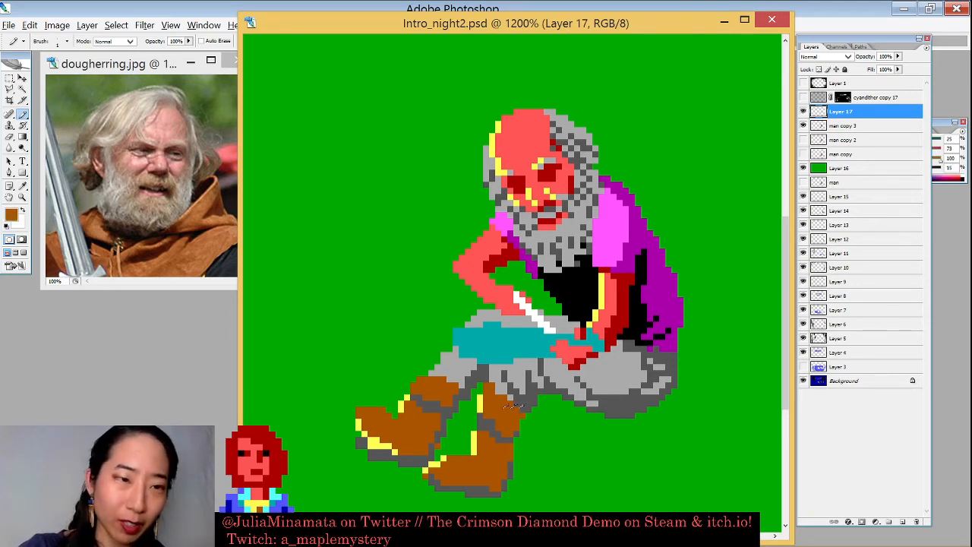
{"action": "left_click", "coordinate": [520, 296]}
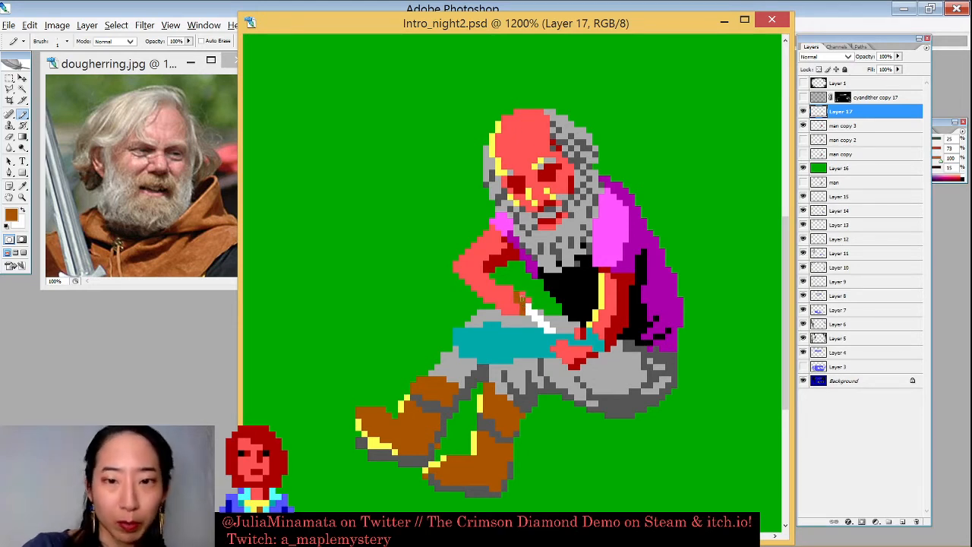
{"action": "left_click", "coordinate": [528, 308]}
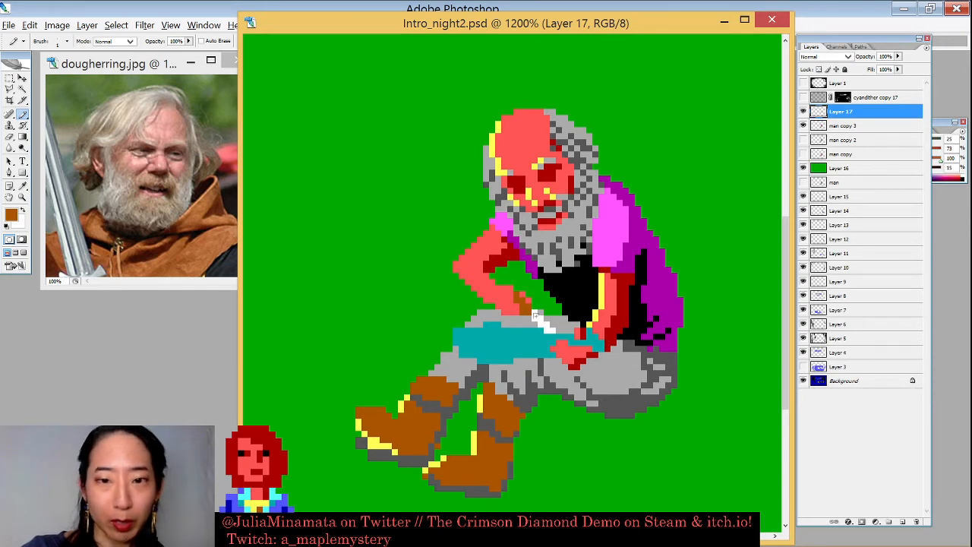
{"action": "key", "text": "x"}
{"action": "left_click", "coordinate": [530, 315]}
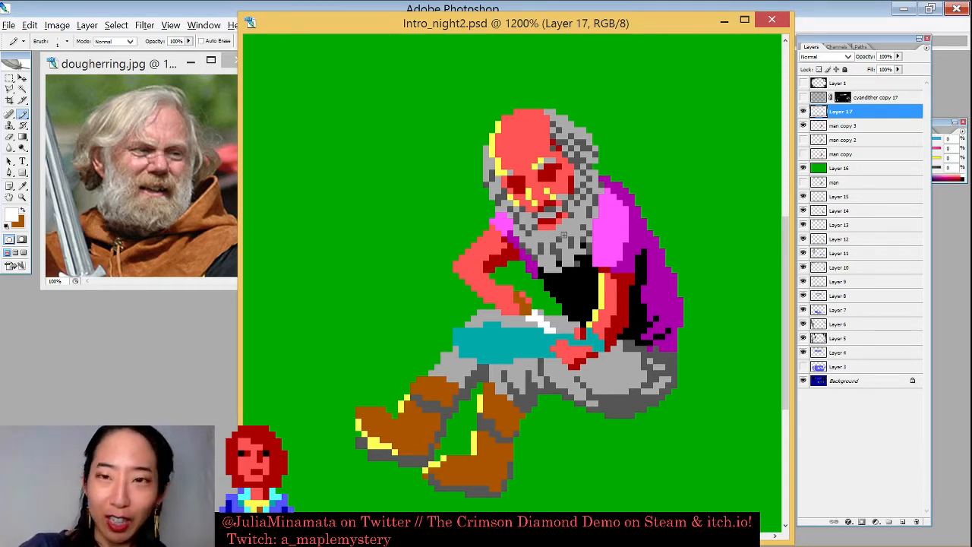
- Pick light cyan from the EGA palette image for a blade accent, and shade the knife arm's lower edge and hand dark red
{"action": "left_click_drag", "start_coordinate": [640, 26], "coordinate": [638, 139]}
{"action": "left_click", "coordinate": [455, 83], "text": "alt"}
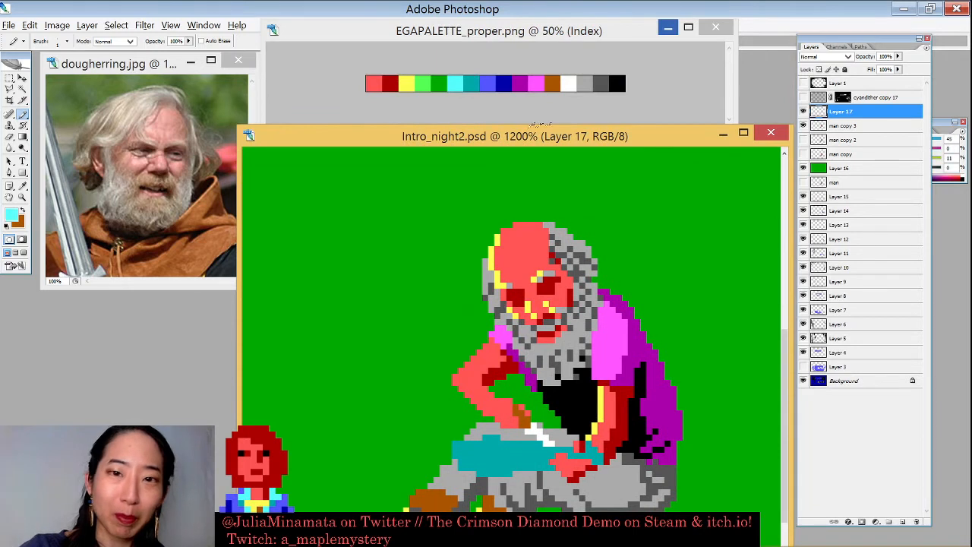
{"action": "left_click_drag", "start_coordinate": [571, 130], "coordinate": [569, 79]}
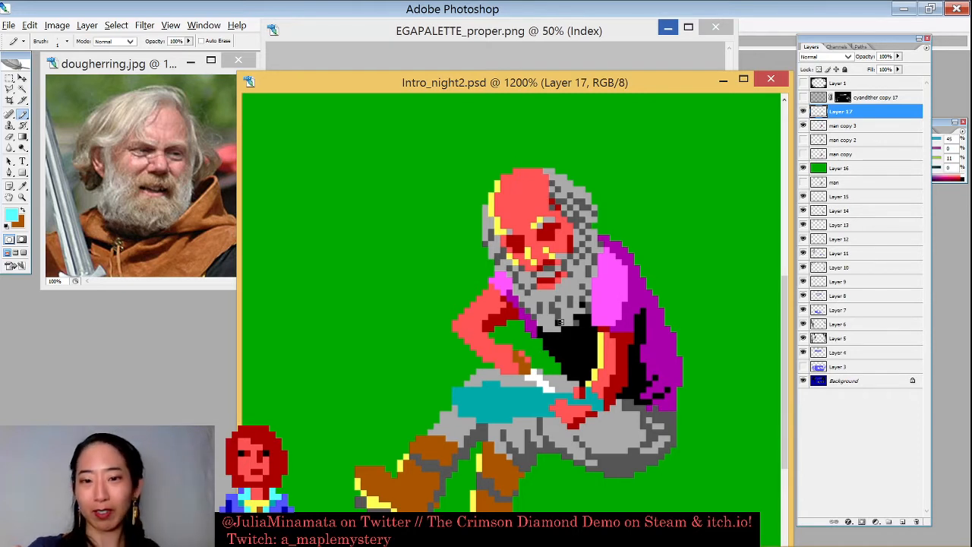
{"action": "left_click", "coordinate": [575, 237], "text": "alt"}
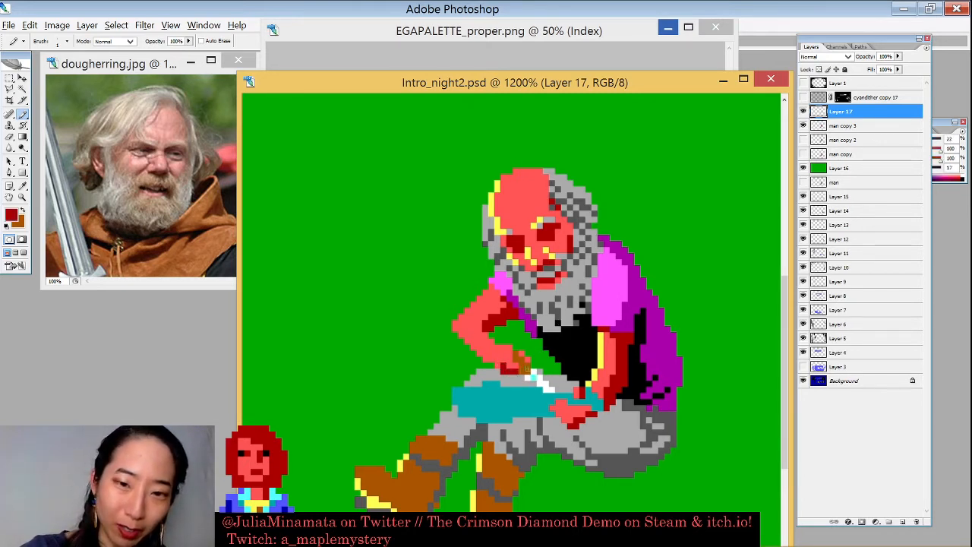
{"action": "left_click", "coordinate": [489, 358]}
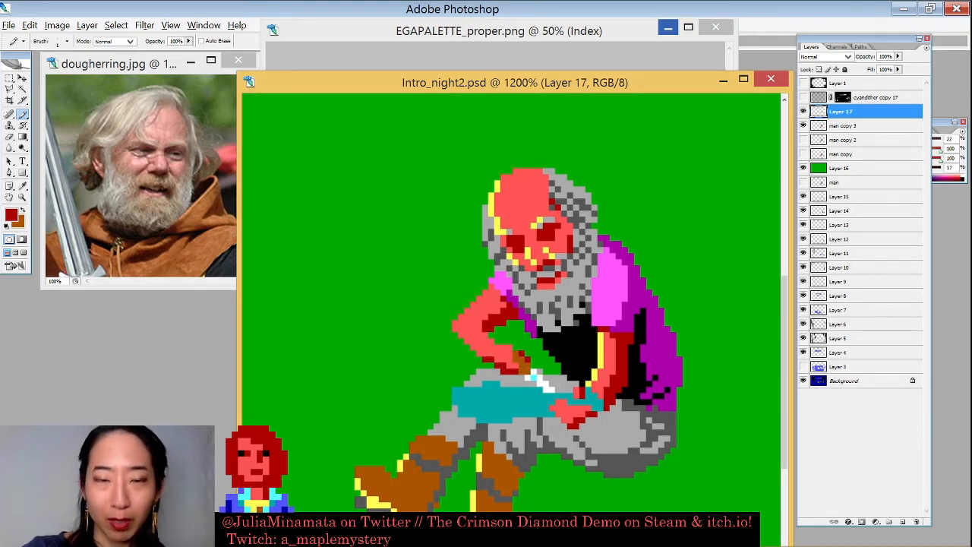
- Push the knife arm's elbow outward in light red, reshape the dark red shading on its inner side, and trim the outline with green
{"action": "left_click", "coordinate": [546, 189], "text": "alt"}
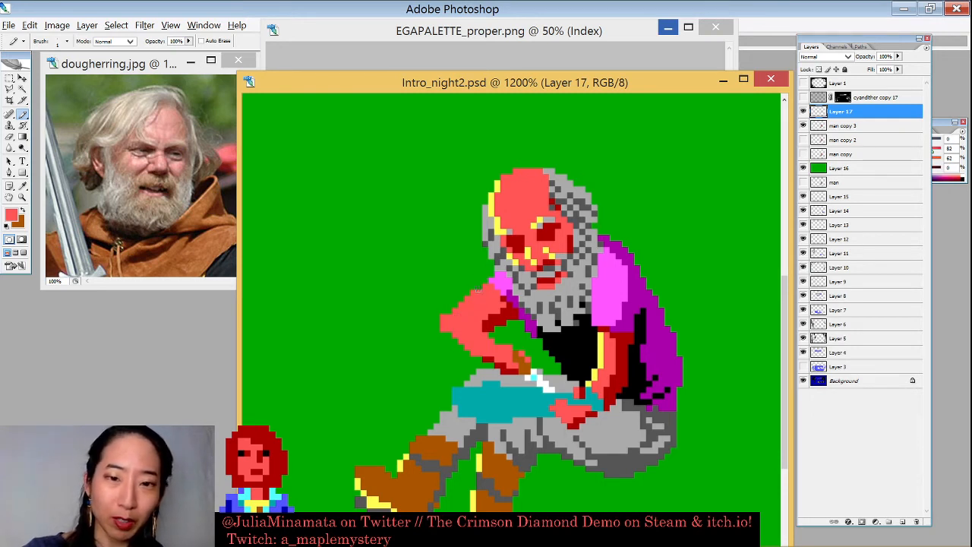
{"action": "left_click", "coordinate": [511, 310], "text": "alt"}
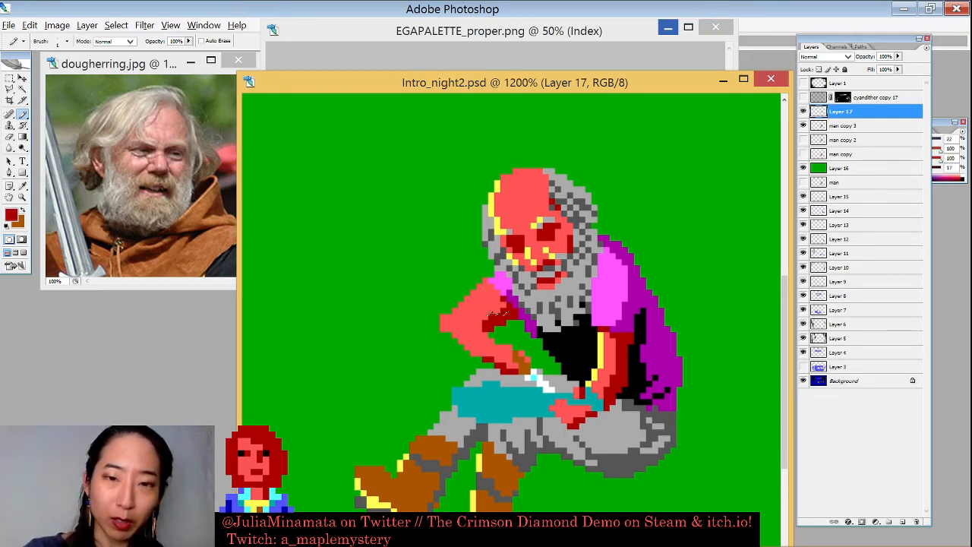
{"action": "left_click_drag", "start_coordinate": [505, 304], "coordinate": [486, 325]}
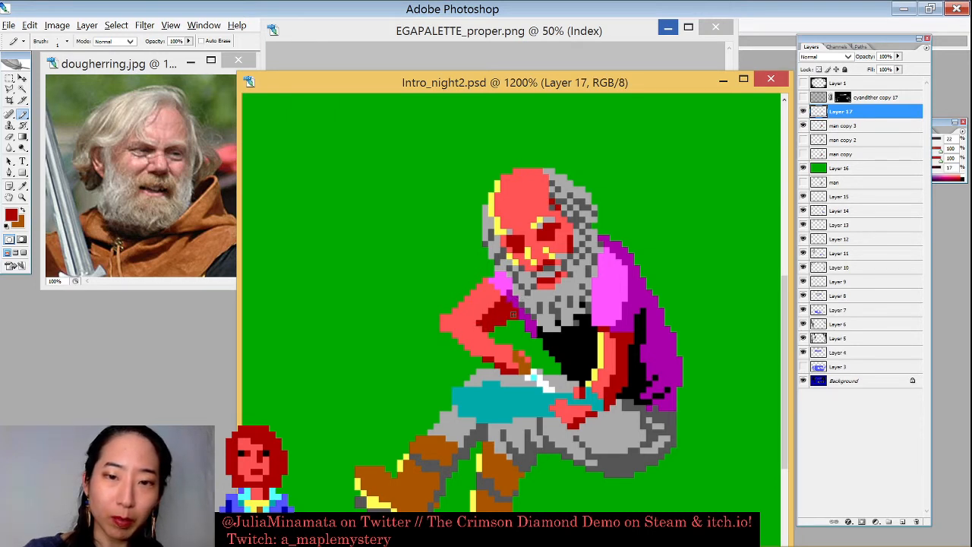
{"action": "mouse_move", "coordinate": [514, 325]}
{"action": "left_mouse_down"}
{"action": "mouse_move", "coordinate": [476, 323]}
{"action": "mouse_move", "coordinate": [519, 325]}
{"action": "mouse_move", "coordinate": [512, 317]}
{"action": "mouse_move", "coordinate": [507, 327]}
{"action": "mouse_move", "coordinate": [507, 314]}
{"action": "mouse_move", "coordinate": [493, 320]}
{"action": "left_mouse_up"}
{"action": "left_click", "coordinate": [523, 328], "text": "alt"}
{"action": "left_click", "coordinate": [489, 301], "text": "alt"}
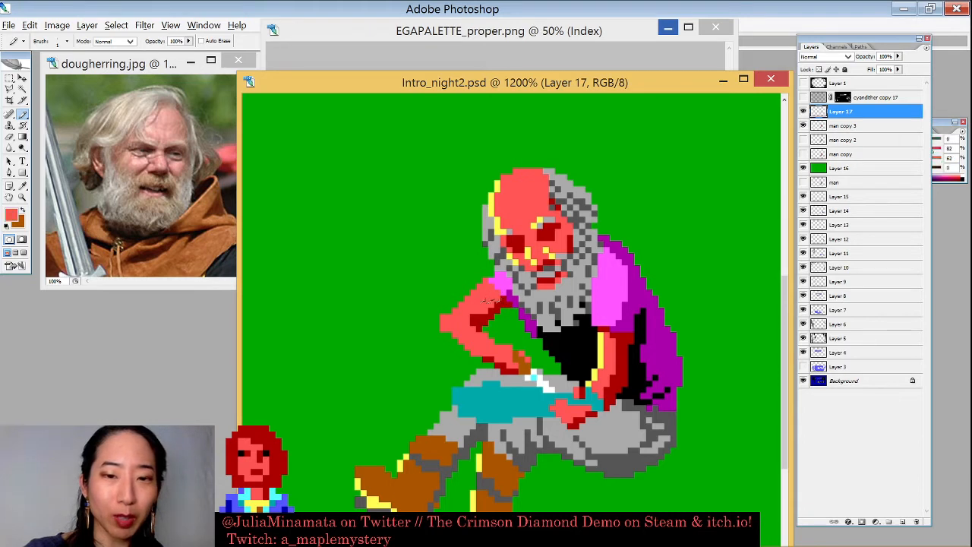
{"action": "left_click", "coordinate": [444, 283], "text": "alt"}
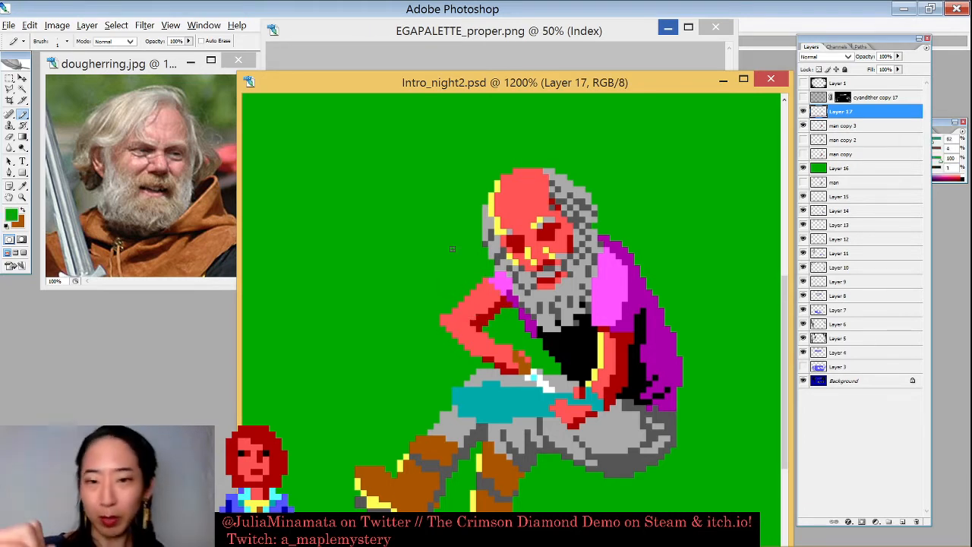
{"action": "left_click", "coordinate": [448, 312], "text": "alt"}
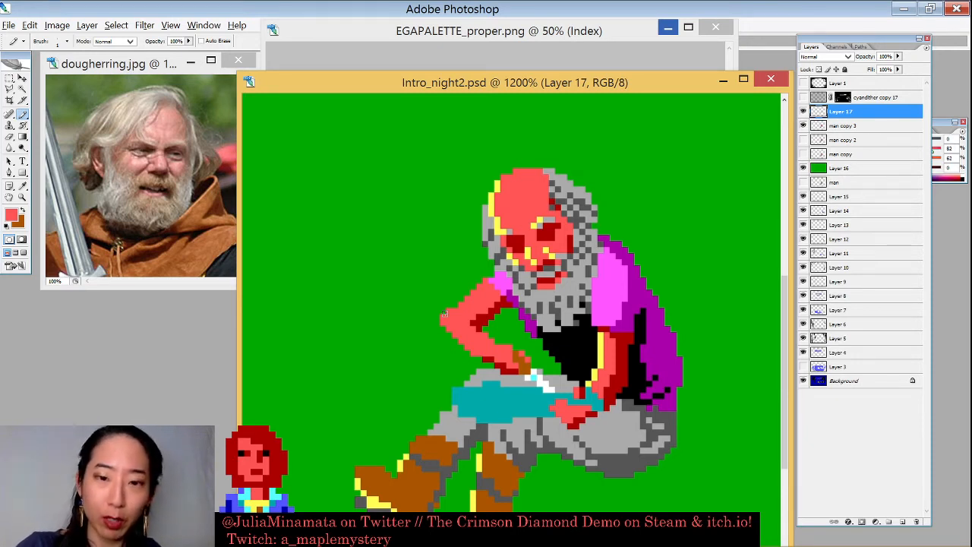
- Paint a light cyan highlight along the fish's upper side up to the knife, and recolour the blade's cyan accent white
{"action": "left_click", "coordinate": [544, 372], "text": "alt"}
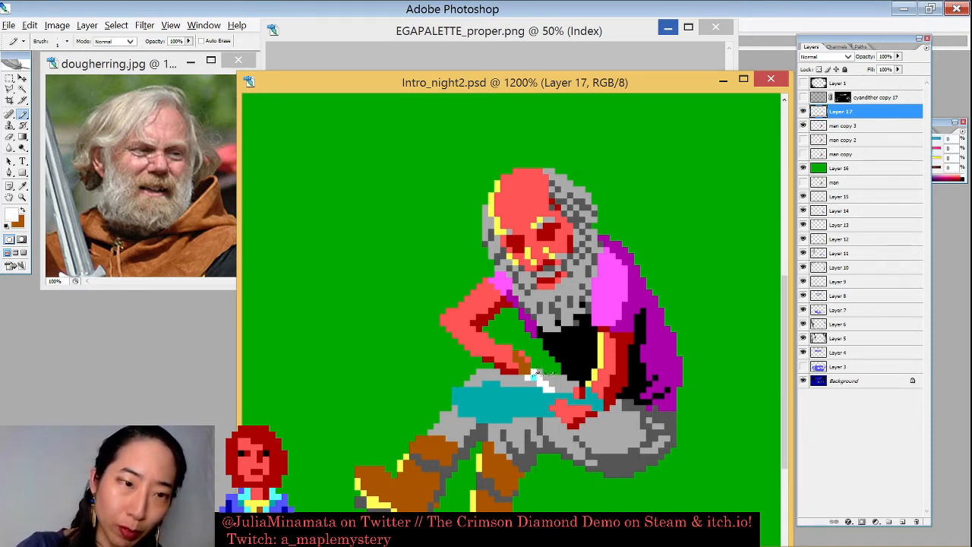
{"action": "left_click", "coordinate": [536, 374], "text": "alt"}
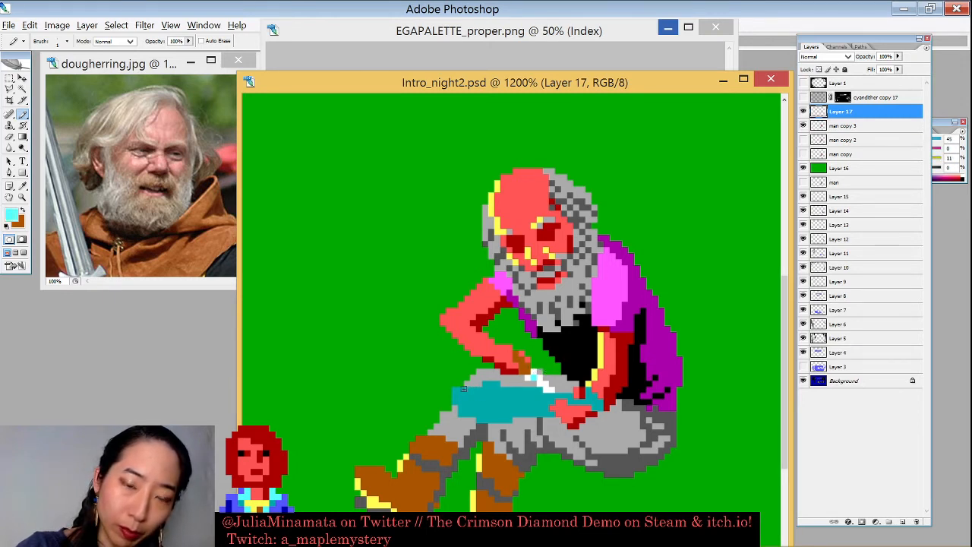
{"action": "mouse_move", "coordinate": [488, 396]}
{"action": "left_mouse_down"}
{"action": "mouse_move", "coordinate": [458, 389]}
{"action": "mouse_move", "coordinate": [541, 392]}
{"action": "left_mouse_up"}
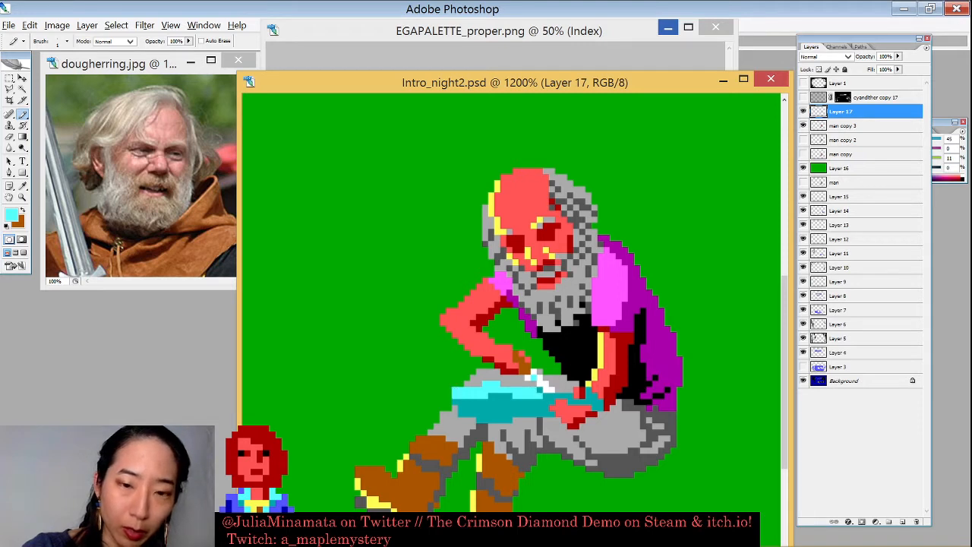
{"action": "left_click", "coordinate": [533, 374], "text": "alt"}
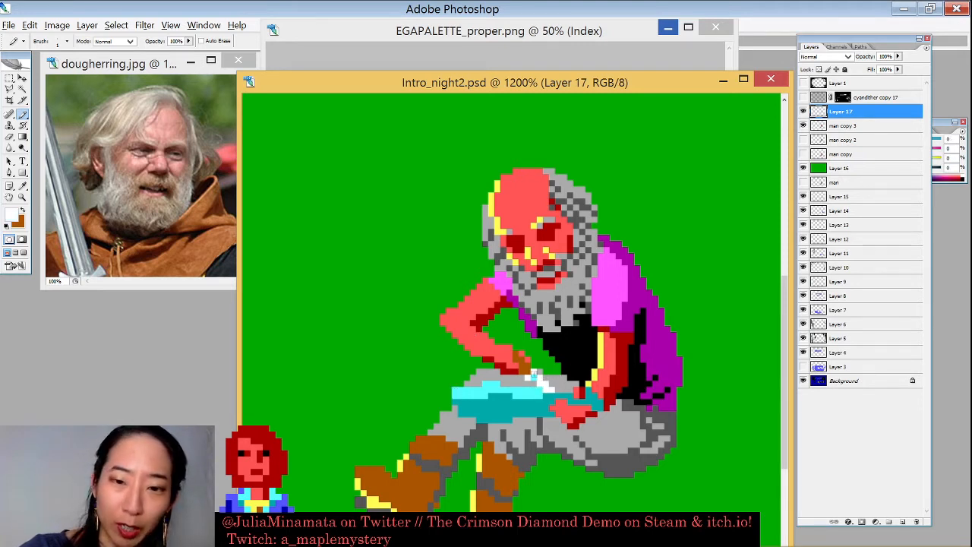
{"action": "left_click", "coordinate": [535, 377]}
- Continue the fish's light cyan highlight past the knife tip and around the holding hand, and add a short stroke on its lower body
{"action": "left_click", "coordinate": [539, 388], "text": "alt"}
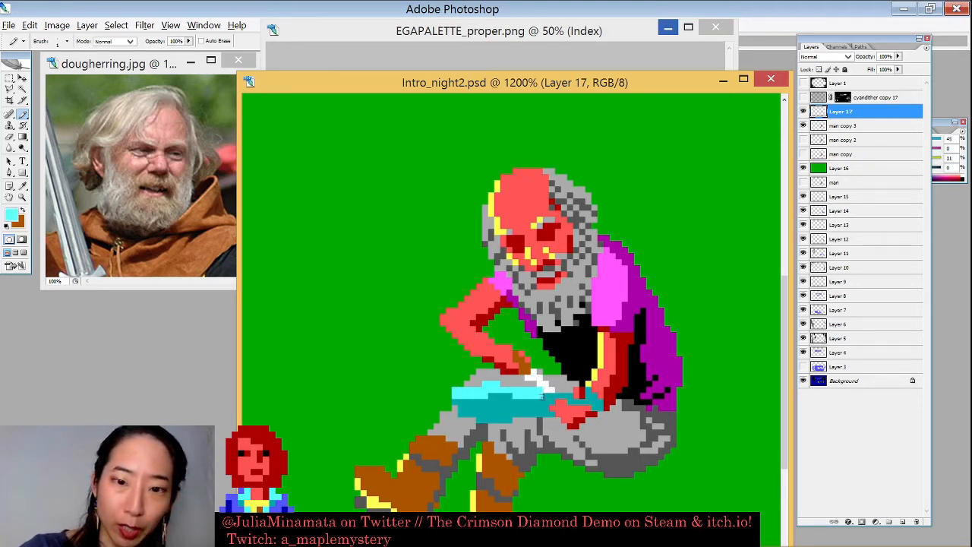
{"action": "left_click", "coordinate": [548, 393]}
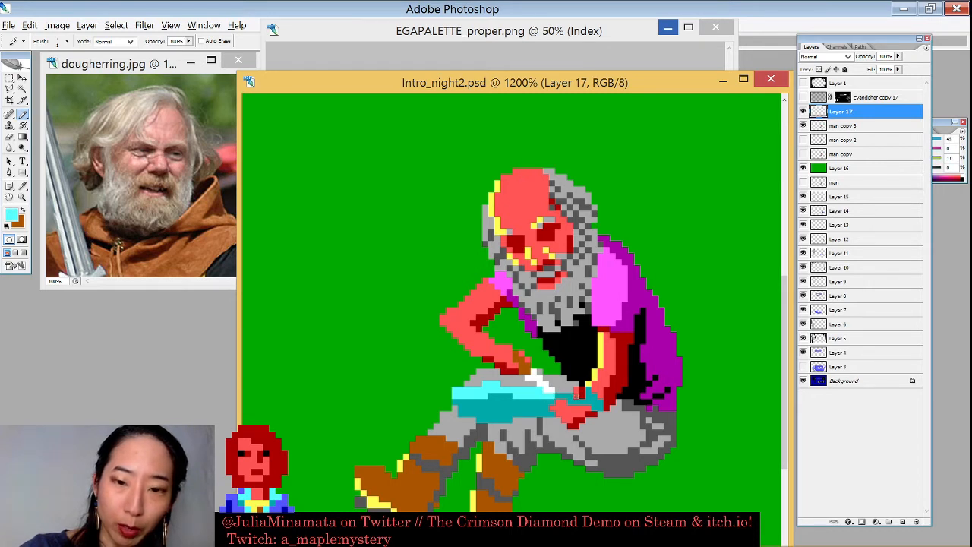
{"action": "left_click_drag", "start_coordinate": [559, 395], "coordinate": [594, 401]}
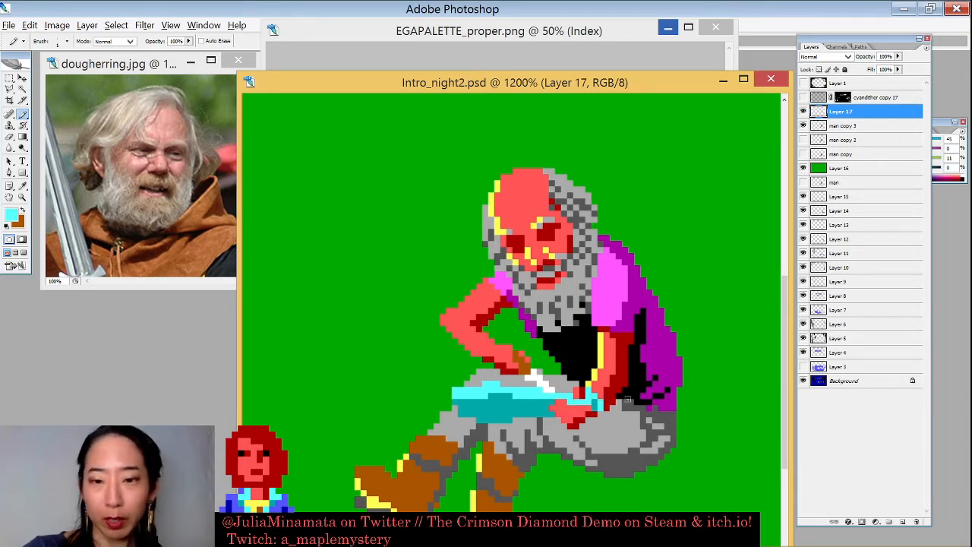
{"action": "left_click", "coordinate": [600, 404]}
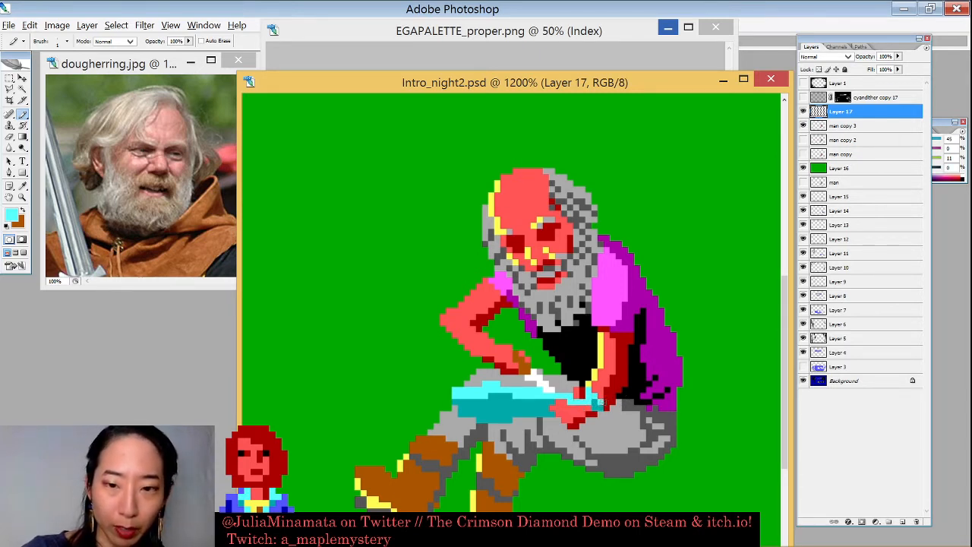
{"action": "left_click_drag", "start_coordinate": [488, 408], "coordinate": [513, 408]}
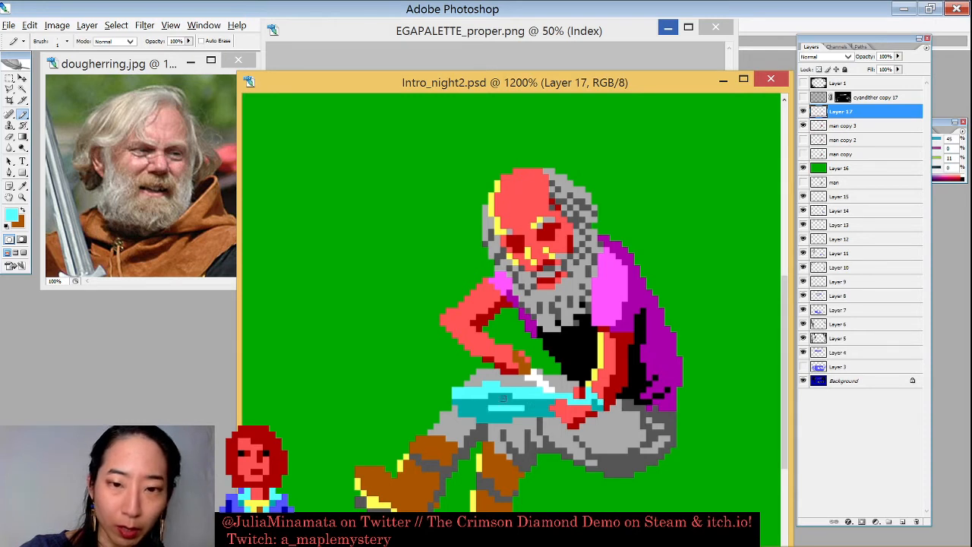
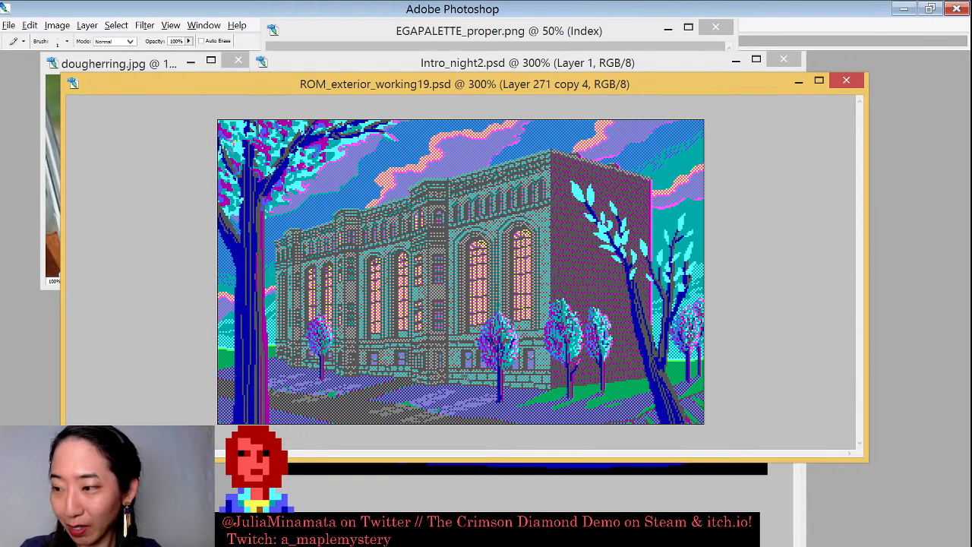
- Close ROM_exterior_working19.psd, glance at the OBS window, and return to Intro_night2.psd in Photoshop
{"action": "left_click", "coordinate": [845, 80]}
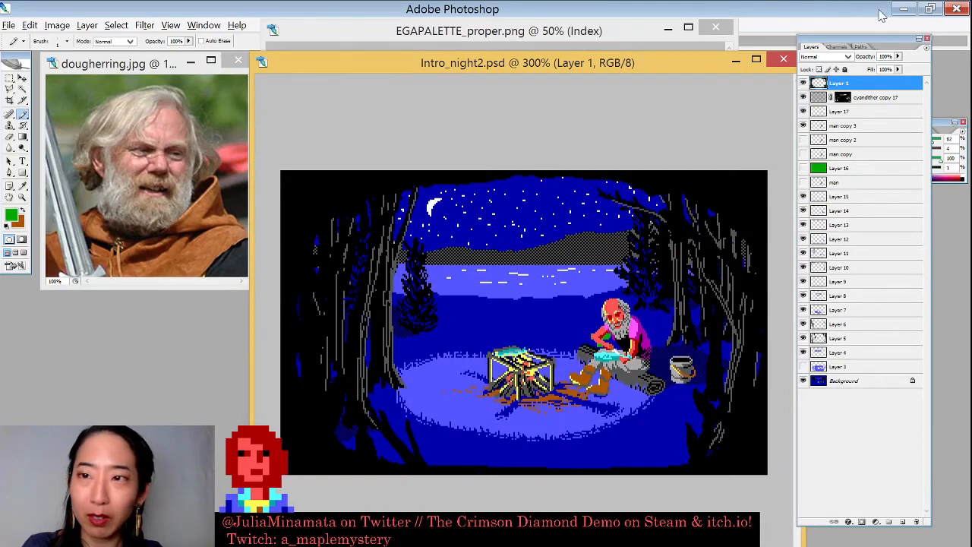
{"action": "left_click", "coordinate": [903, 8]}
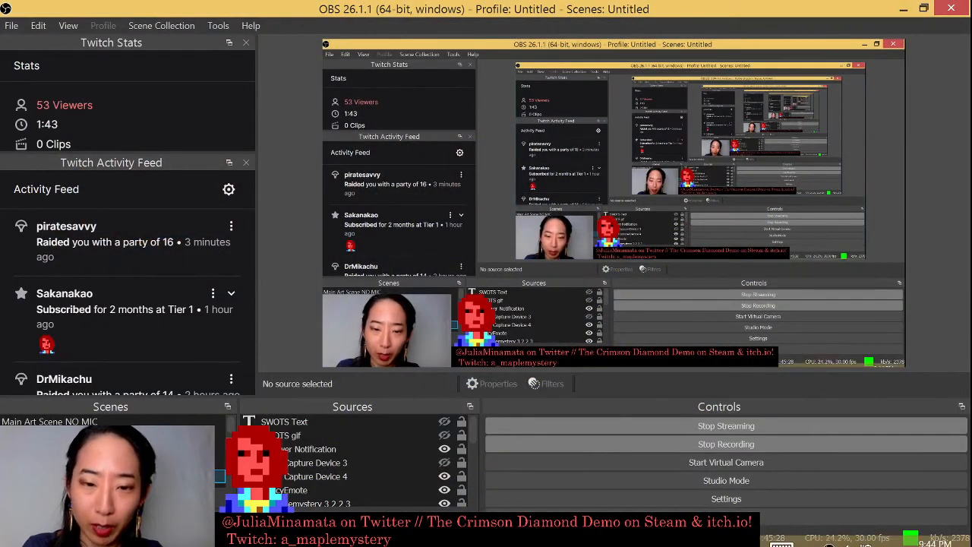
{"action": "key", "text": "alt+Tab"}
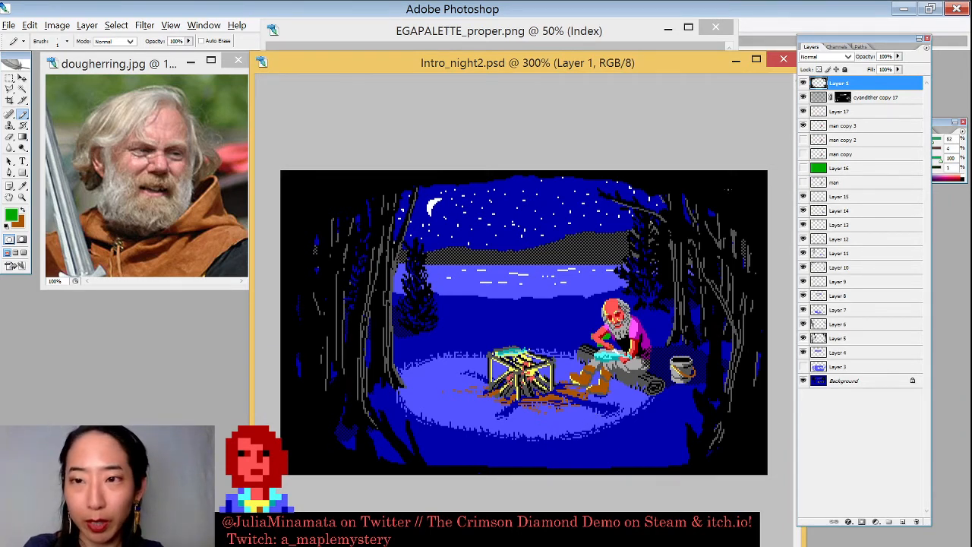
- Show the green Layer 16 and man copy, hide Layer 1 and cyandither copy 17, and frame the seated man up close
{"action": "left_click", "coordinate": [803, 168]}
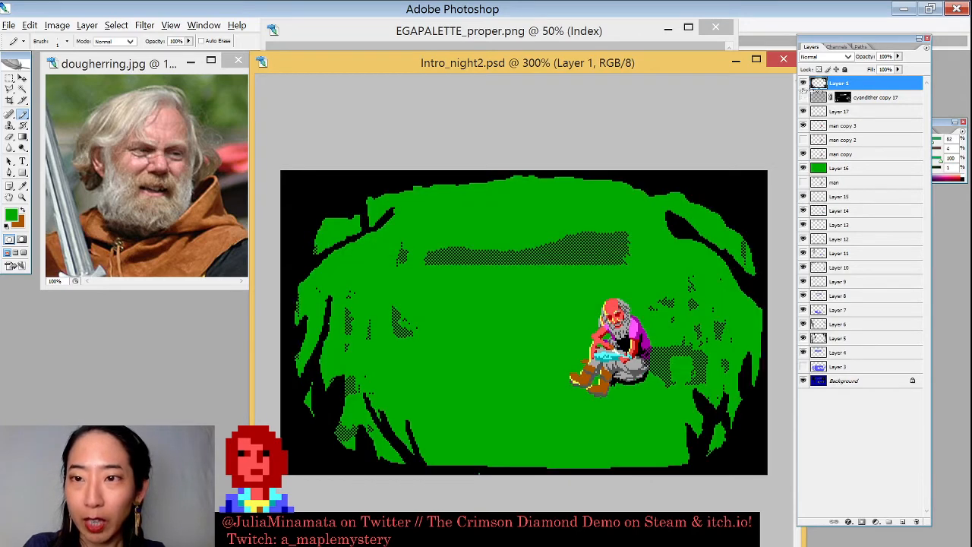
{"action": "left_click", "coordinate": [803, 82]}
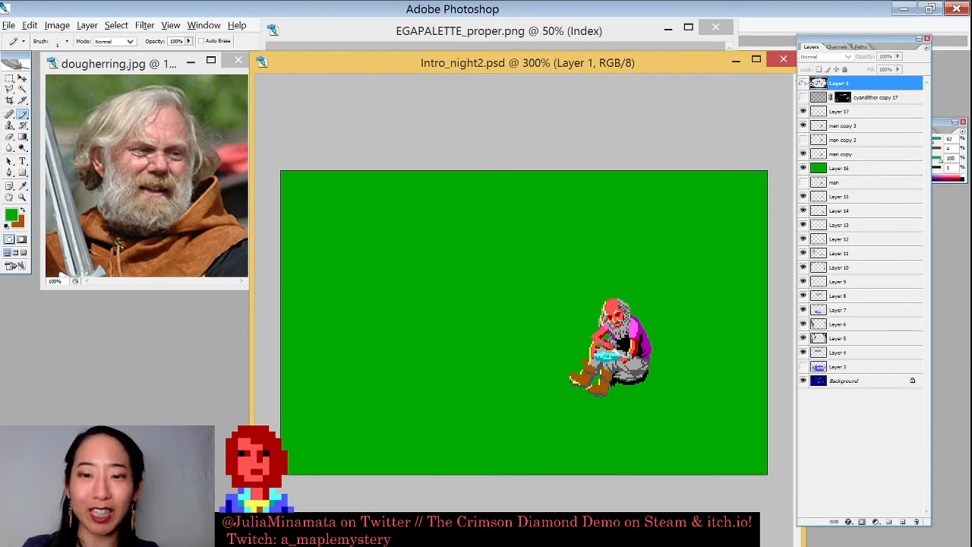
{"action": "left_click_drag", "start_coordinate": [531, 275], "coordinate": [690, 414]}
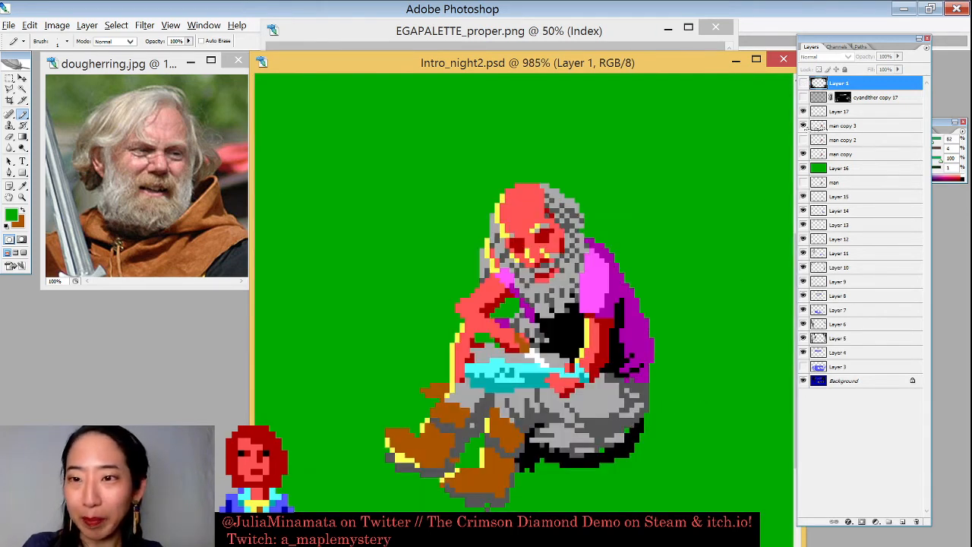
- Hide man copy and toggle man copy 3 and Layer 17 off and on, leaving only the redrawn man over the green backdrop
{"action": "left_click", "coordinate": [803, 126]}
{"action": "left_click", "coordinate": [804, 111]}
{"action": "left_click", "coordinate": [803, 154]}
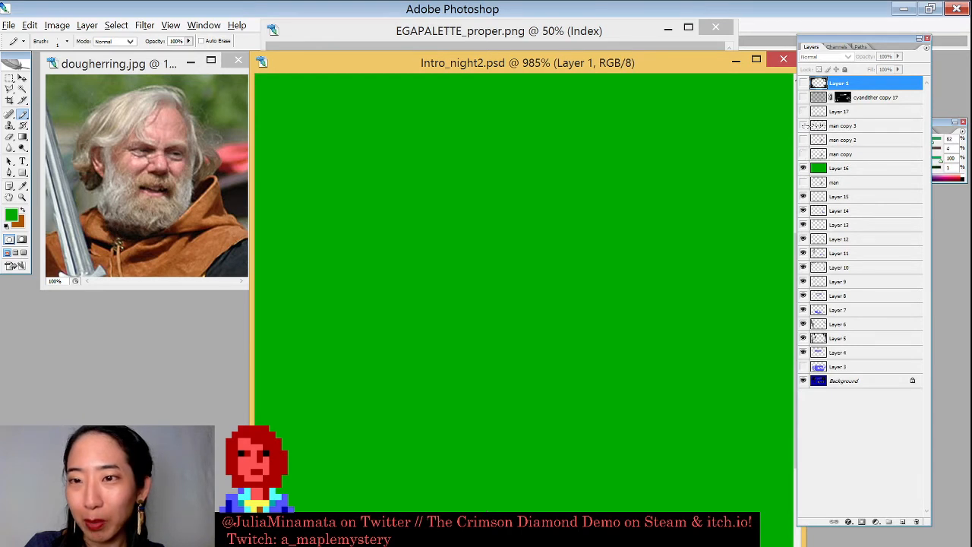
{"action": "left_click", "coordinate": [803, 111]}
{"action": "left_click", "coordinate": [803, 126]}
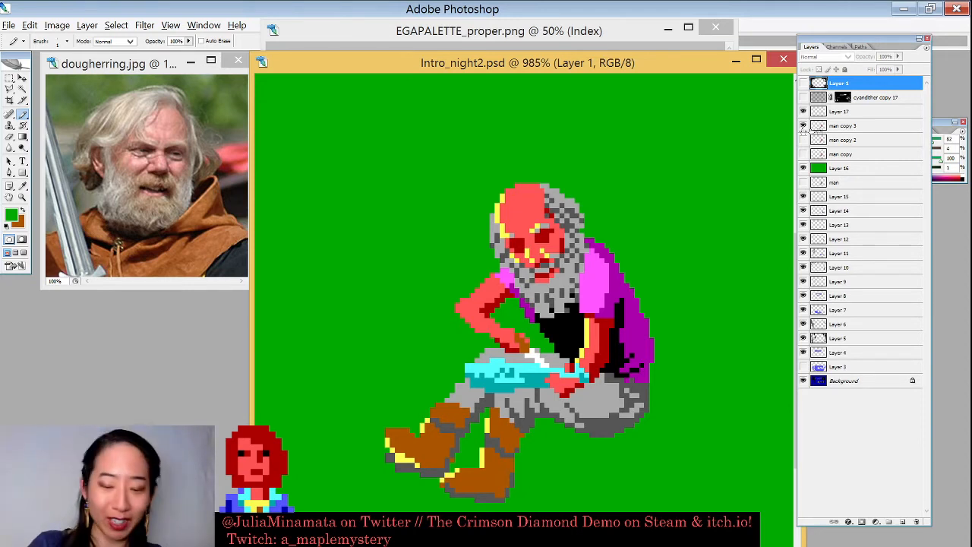
{"action": "key", "text": "ctrl+plus"}
{"action": "left_click_drag", "start_coordinate": [655, 307], "coordinate": [657, 251]}
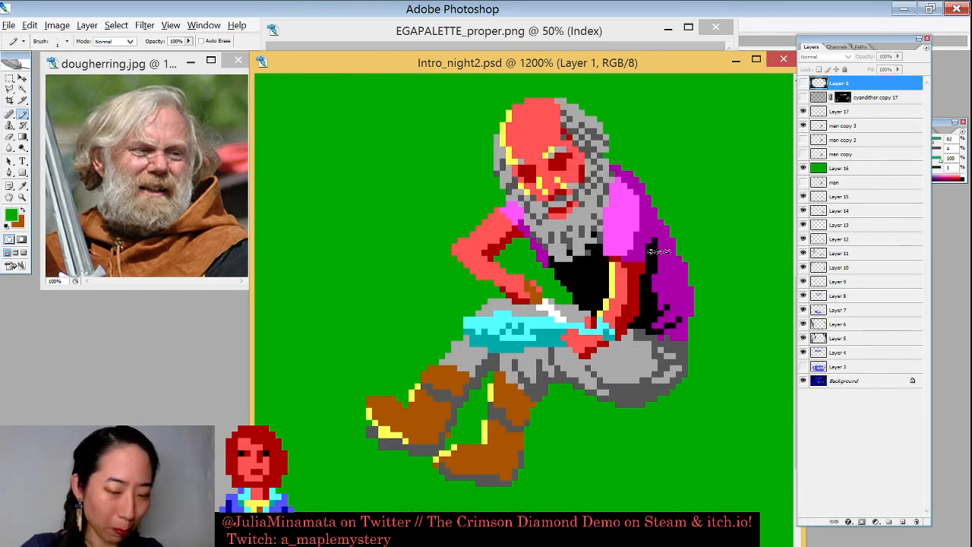
- Make Layer 17 the active layer and move the Intro_night2.psd image window higher up in the workspace
{"action": "left_click", "coordinate": [867, 111]}
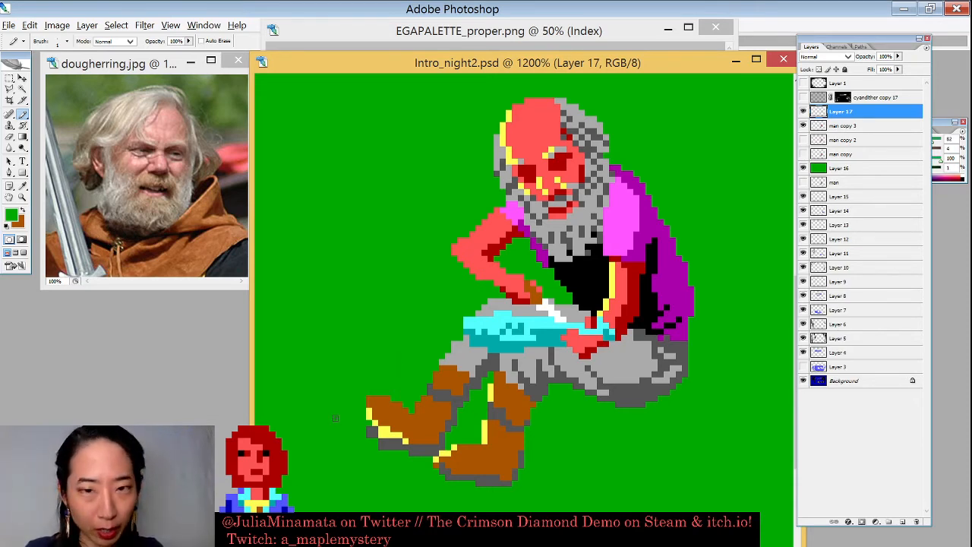
{"action": "left_click_drag", "start_coordinate": [592, 62], "coordinate": [575, 30]}
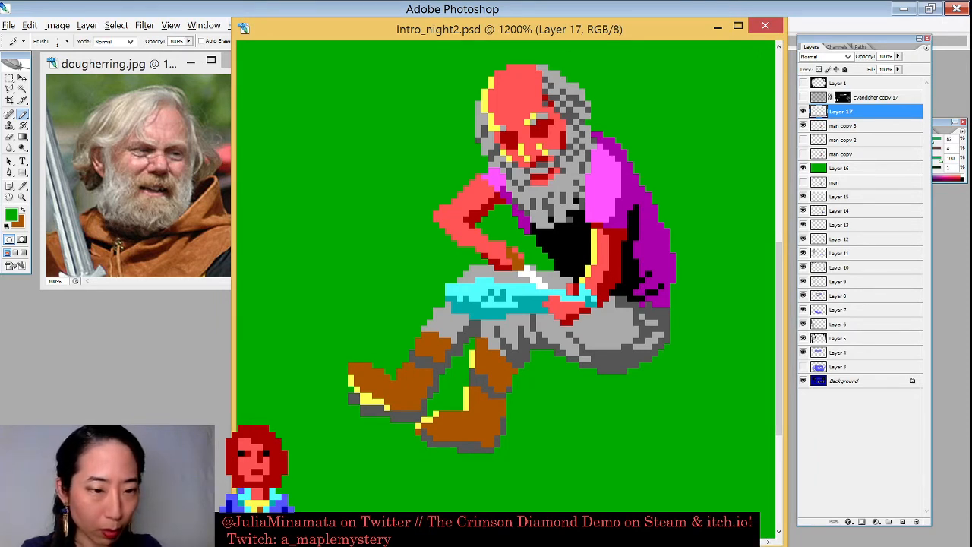
- Switch from Photoshop to AGS Editor, continue the recently edited game The Crimson Diamond, and run it
{"action": "left_click", "coordinate": [930, 9]}
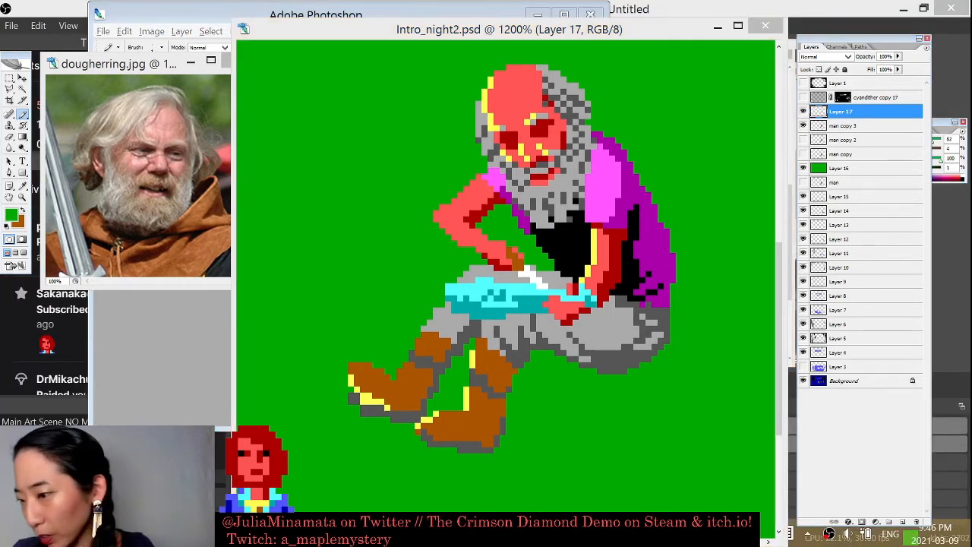
{"action": "key", "text": "alt+Tab"}
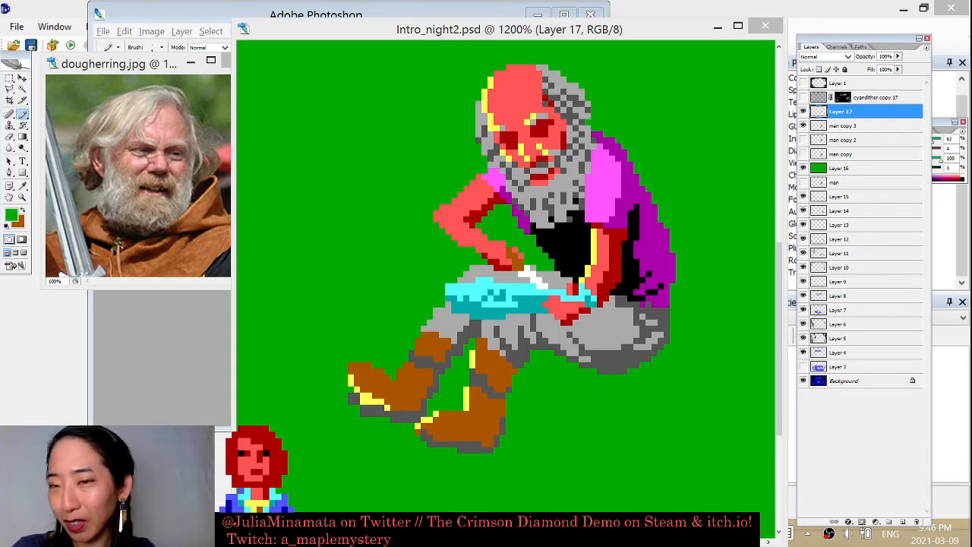
{"action": "left_click", "coordinate": [541, 21]}
{"action": "left_click", "coordinate": [538, 16]}
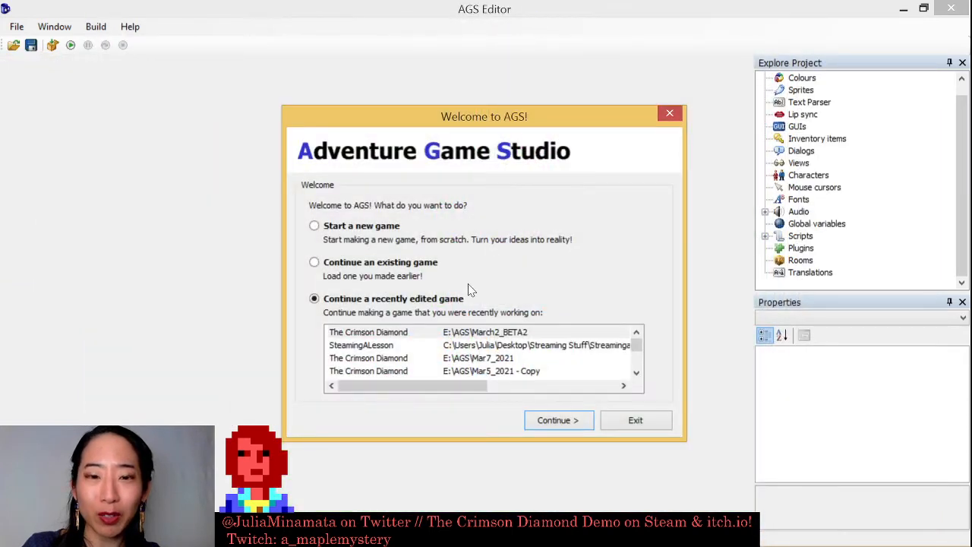
{"action": "left_click", "coordinate": [553, 422]}
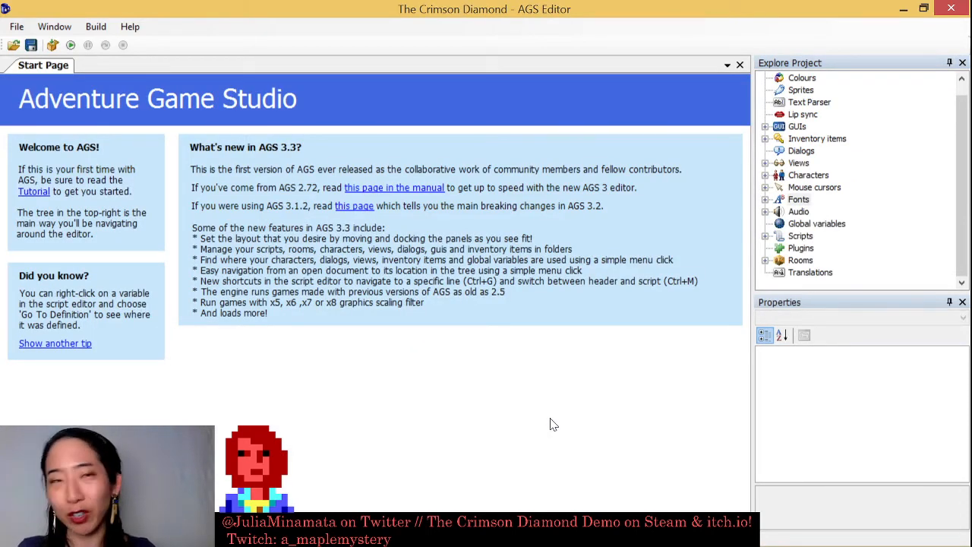
{"action": "left_click", "coordinate": [71, 46]}
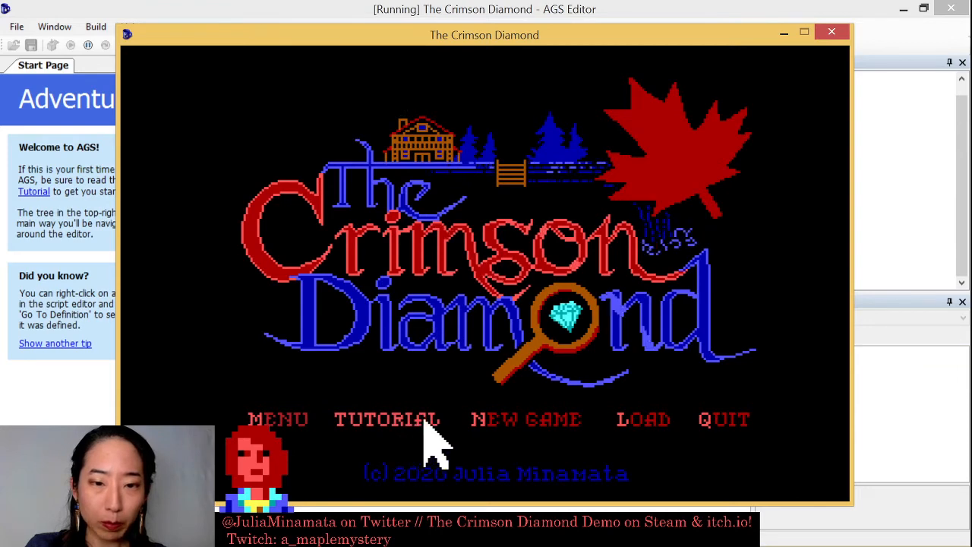
- Lower the running game's music and sound FX volumes to near the minimum of their sliders
{"action": "key", "text": "Escape"}
{"action": "left_click", "coordinate": [571, 298]}
{"action": "left_click", "coordinate": [578, 336]}
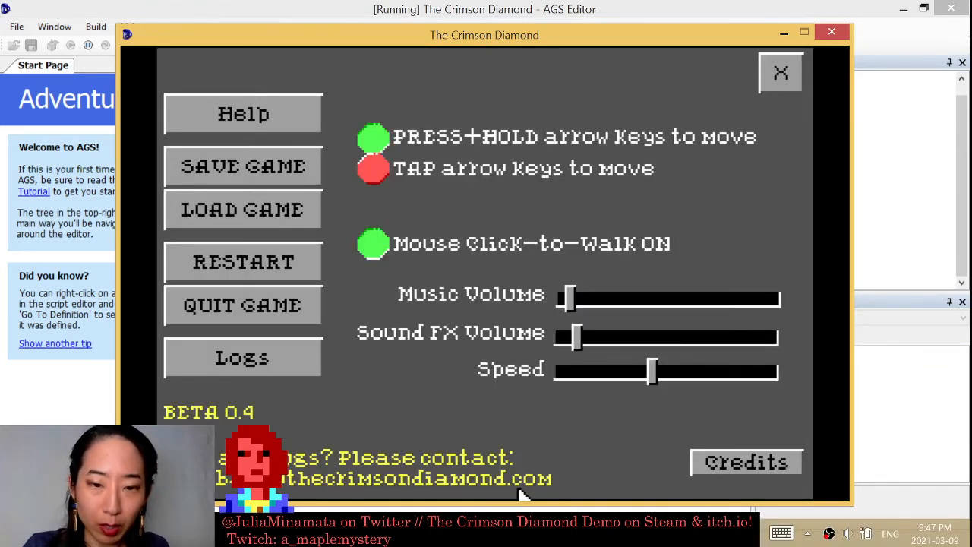
{"action": "mouse_move", "coordinate": [437, 501]}
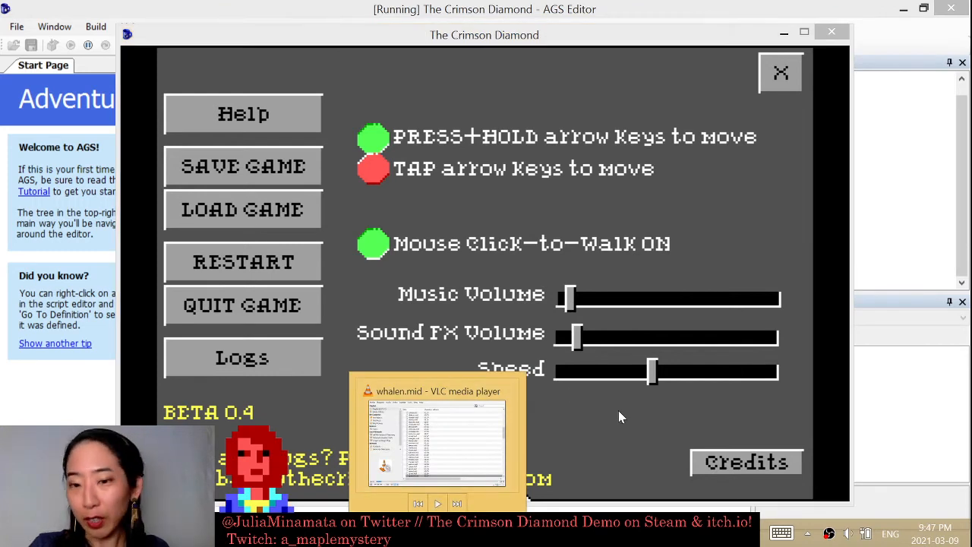
{"action": "left_click", "coordinate": [616, 417]}
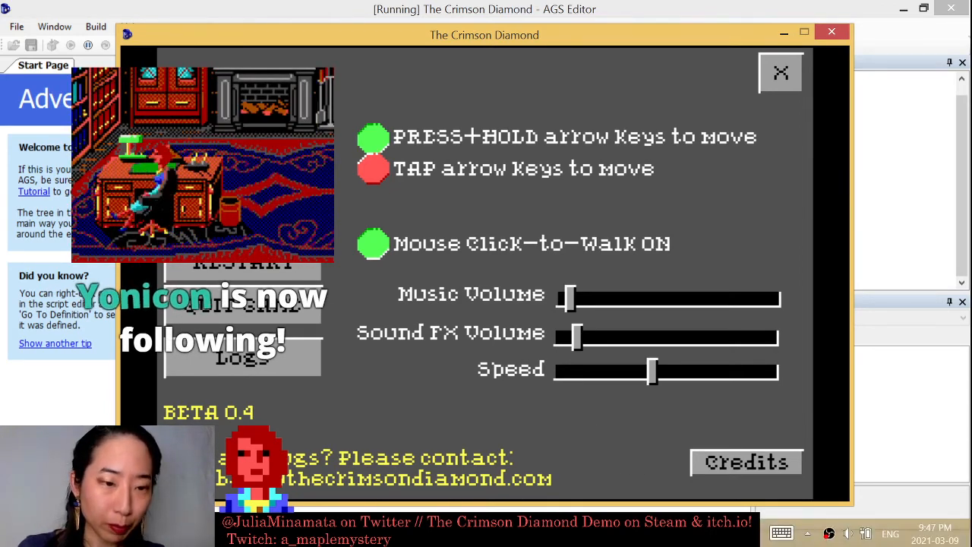
- Glance at the OBS window, return to the running game, and close its settings screen
{"action": "key", "text": "alt+Tab"}
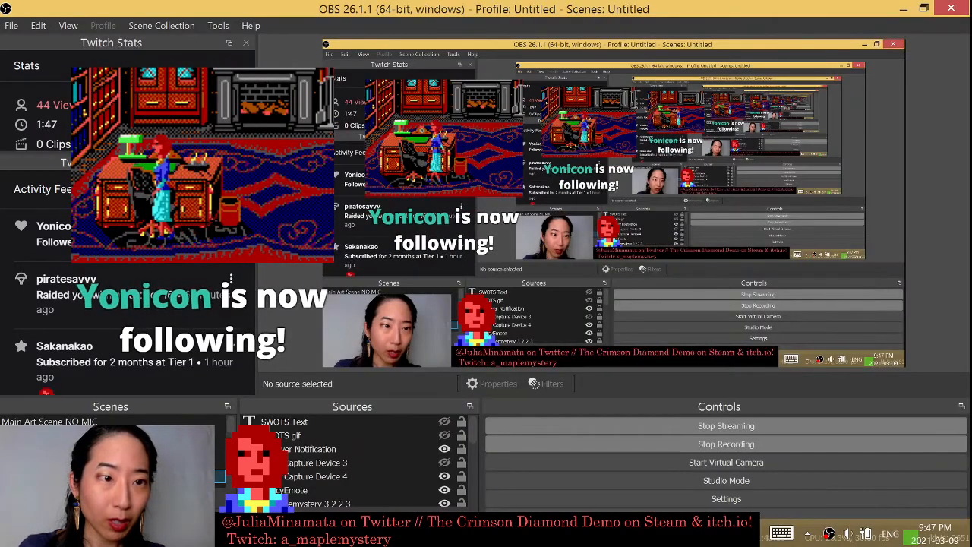
{"action": "mouse_move", "coordinate": [480, 533]}
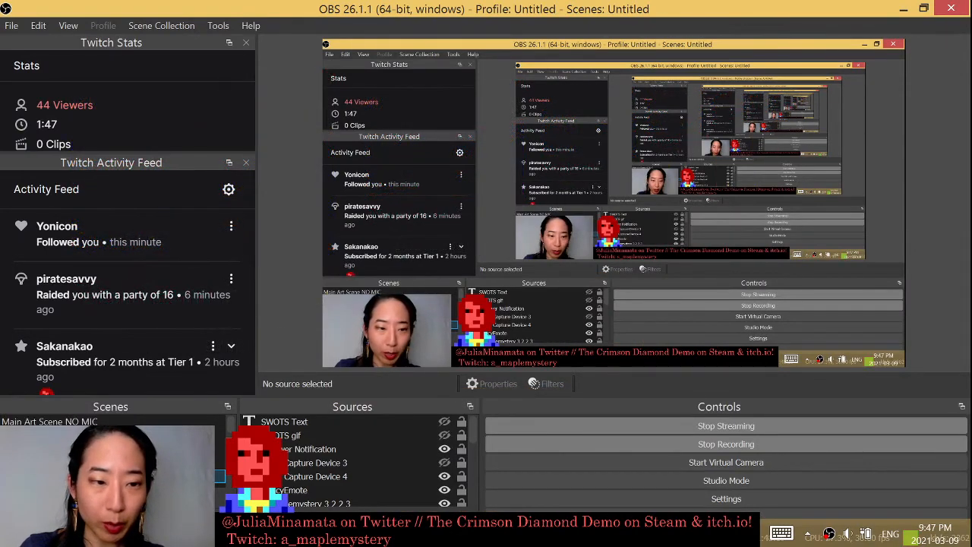
{"action": "key", "text": "alt+Tab"}
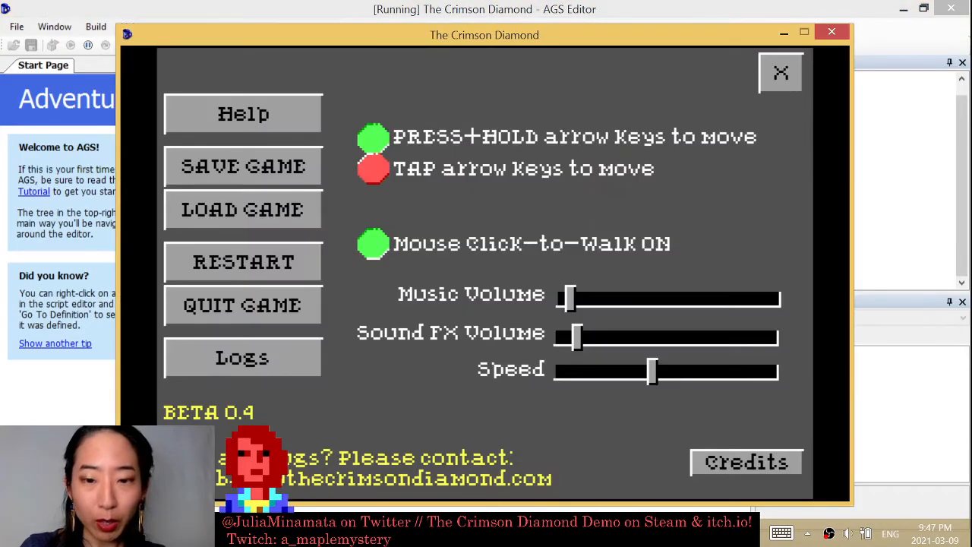
{"action": "left_click", "coordinate": [781, 72]}
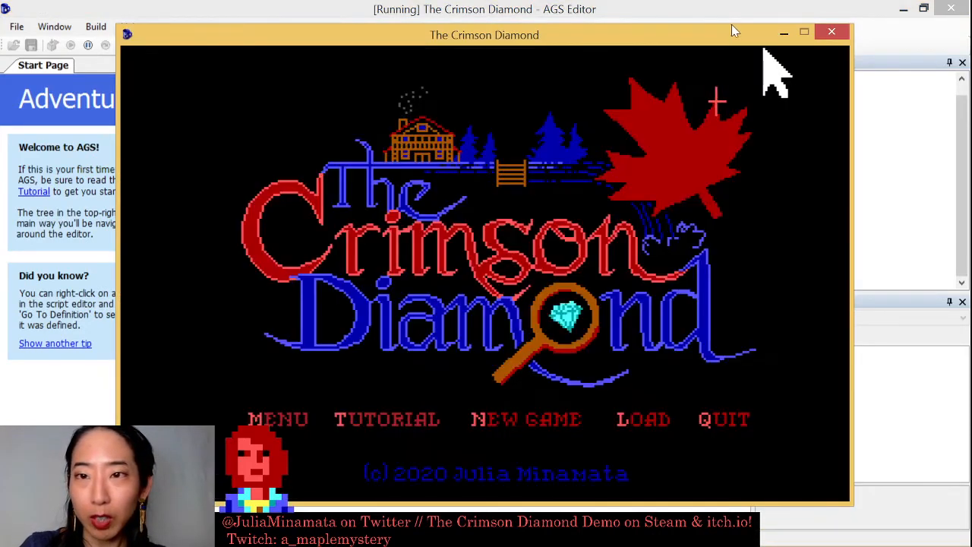
{"action": "left_click_drag", "start_coordinate": [729, 33], "coordinate": [719, 25]}
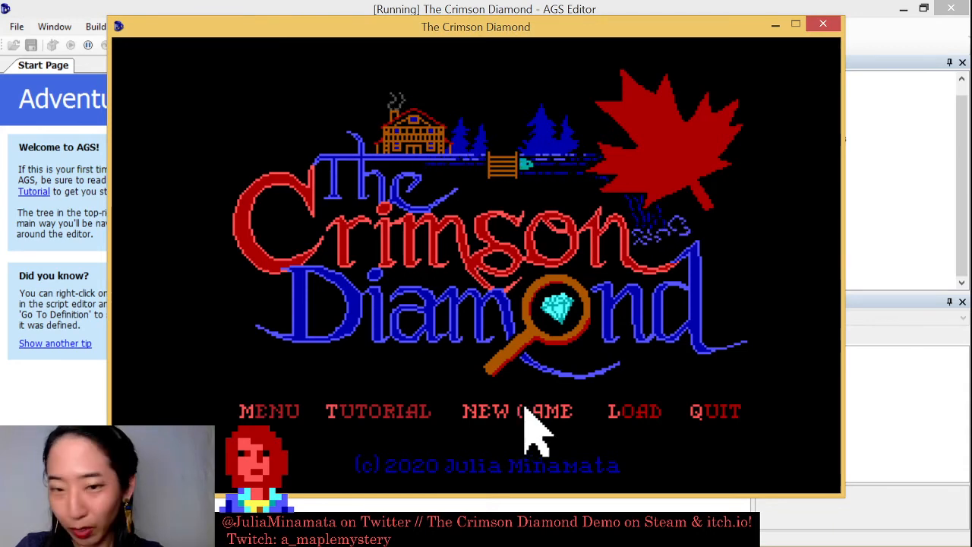
- Raise the game's music and sound FX volumes to about a fifth of their sliders and close the settings screen
{"action": "key", "text": "Escape"}
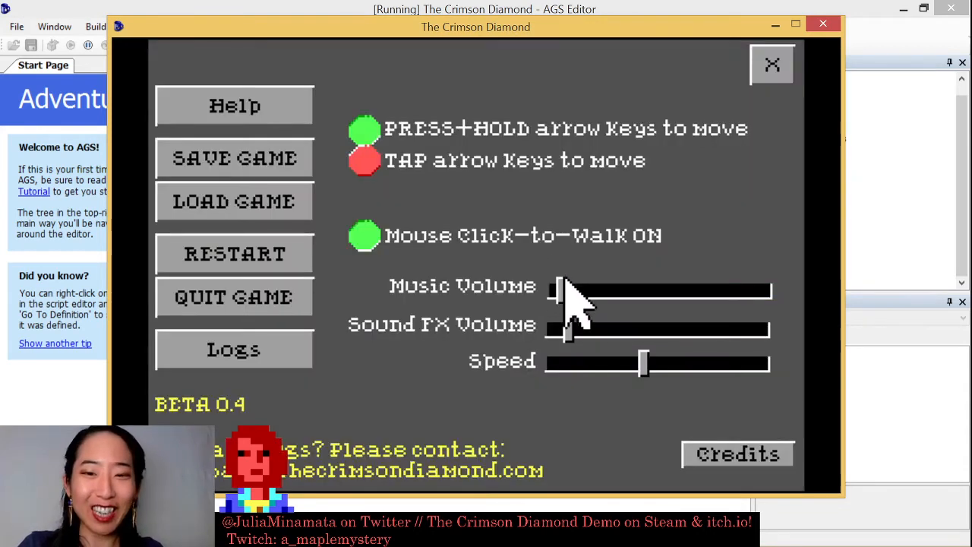
{"action": "left_click_drag", "start_coordinate": [577, 327], "coordinate": [594, 335]}
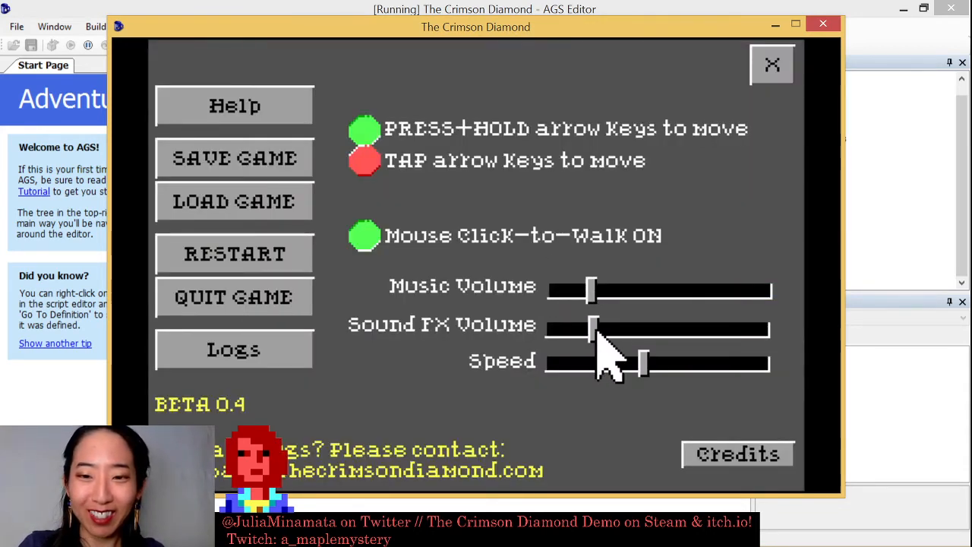
{"action": "left_click", "coordinate": [767, 65]}
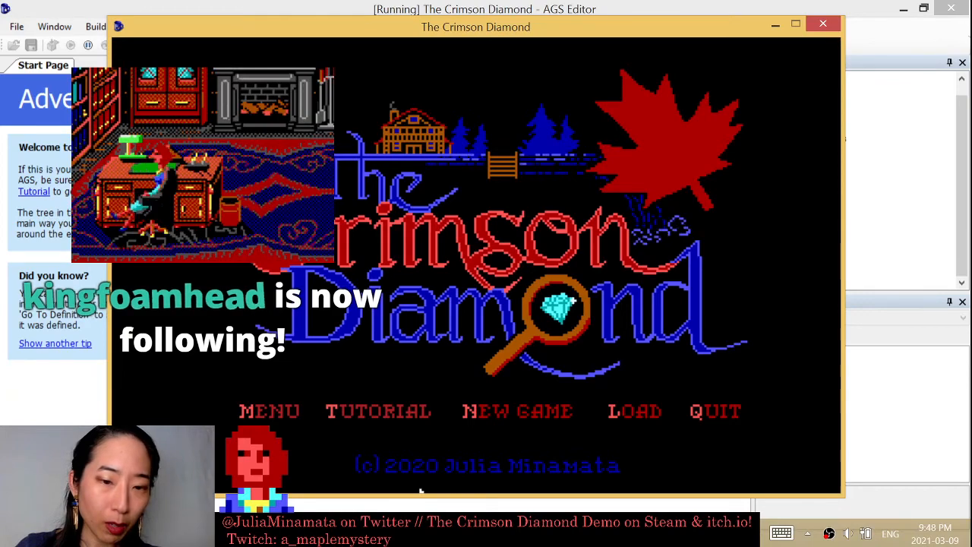
- Check the OBS window again and bring the game's title screen back to the front
{"action": "key", "text": "alt+Tab"}
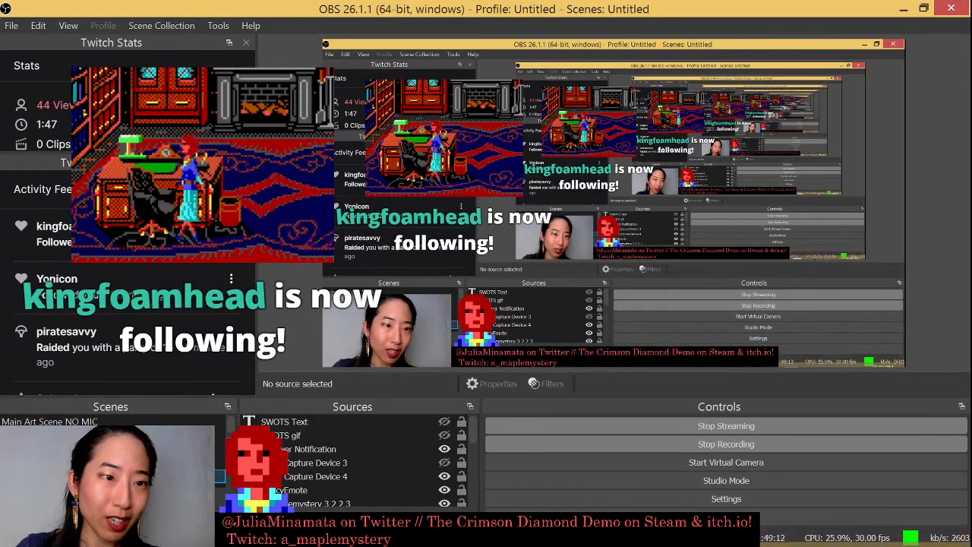
{"action": "key", "text": "alt+Tab"}
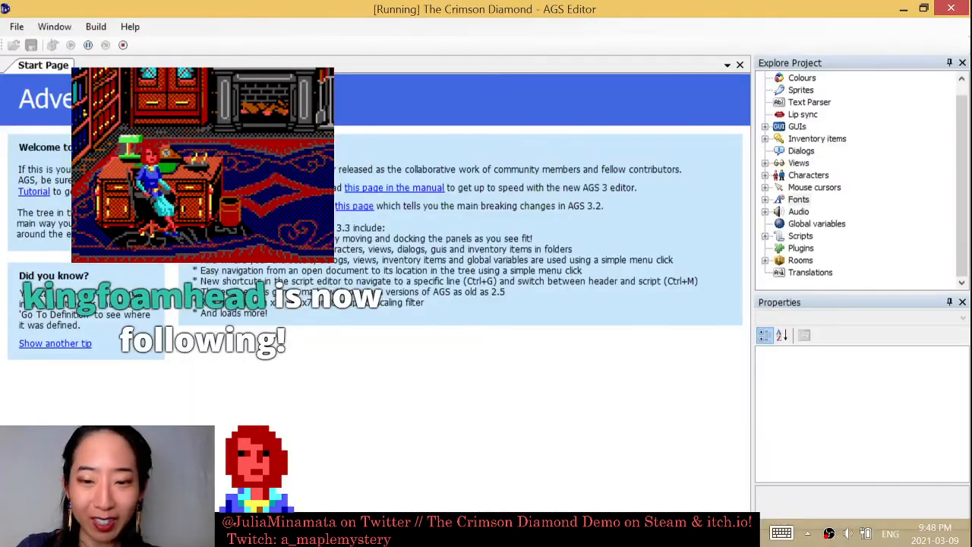
{"action": "key", "text": "alt+Tab"}
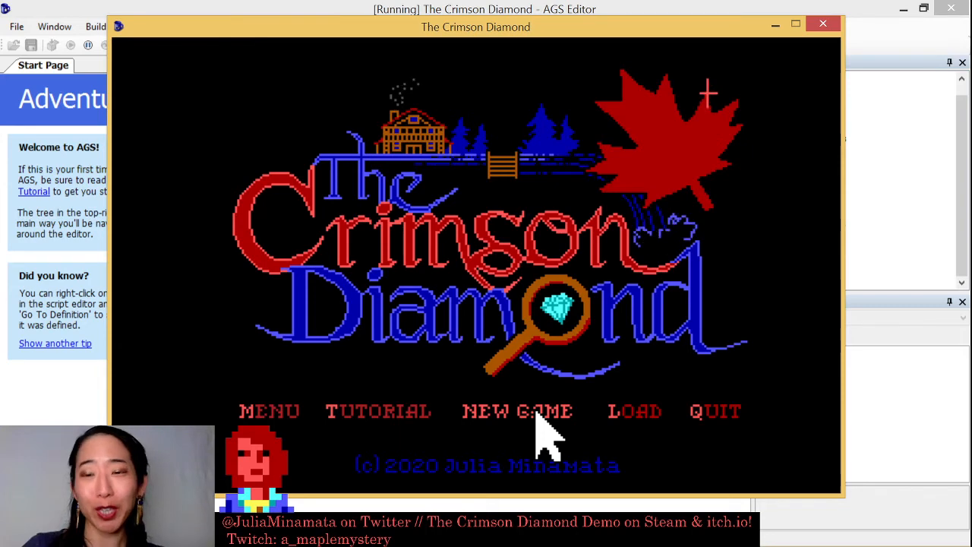
- Start a new game and advance the intro dialogue through the professor's diamond news and the reply to him
{"action": "left_click", "coordinate": [537, 414]}
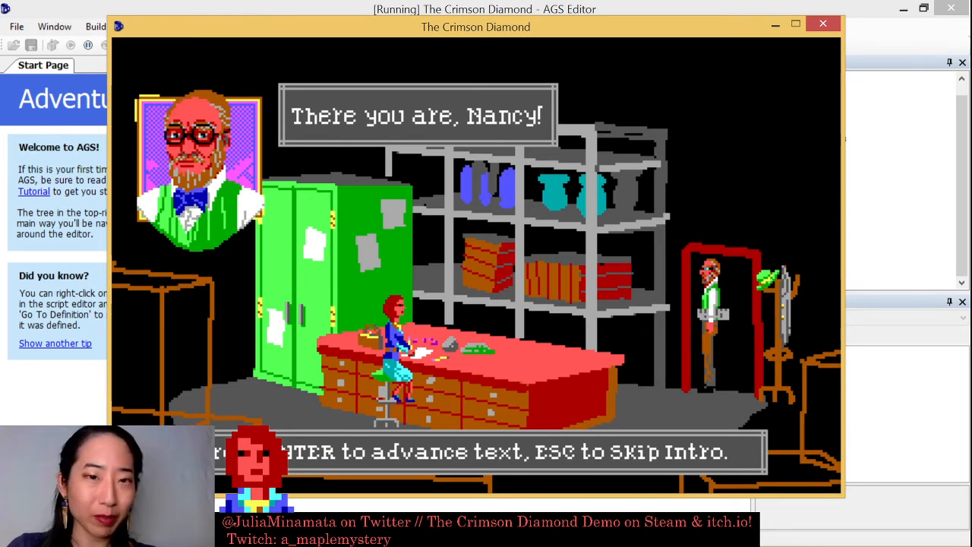
{"action": "key", "text": "Return"}
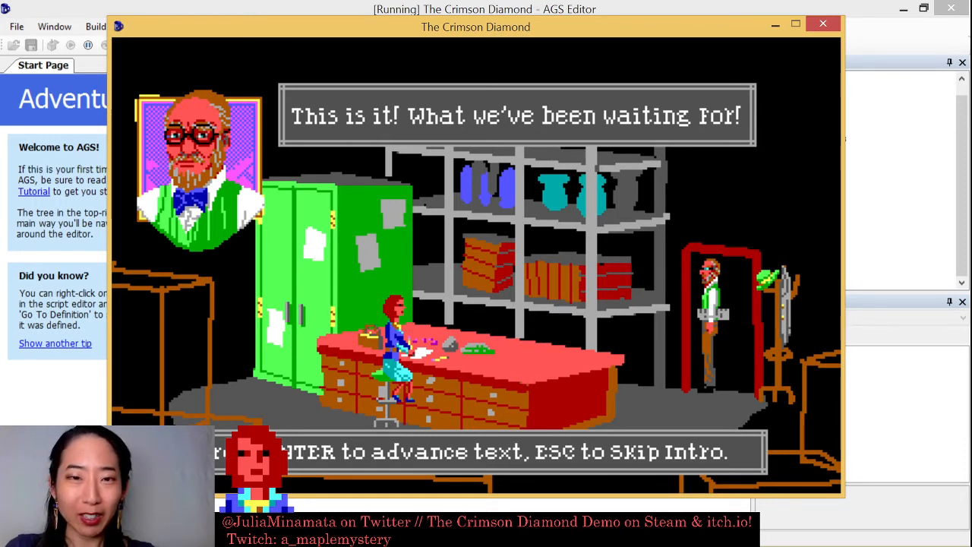
{"action": "key", "text": "Return"}
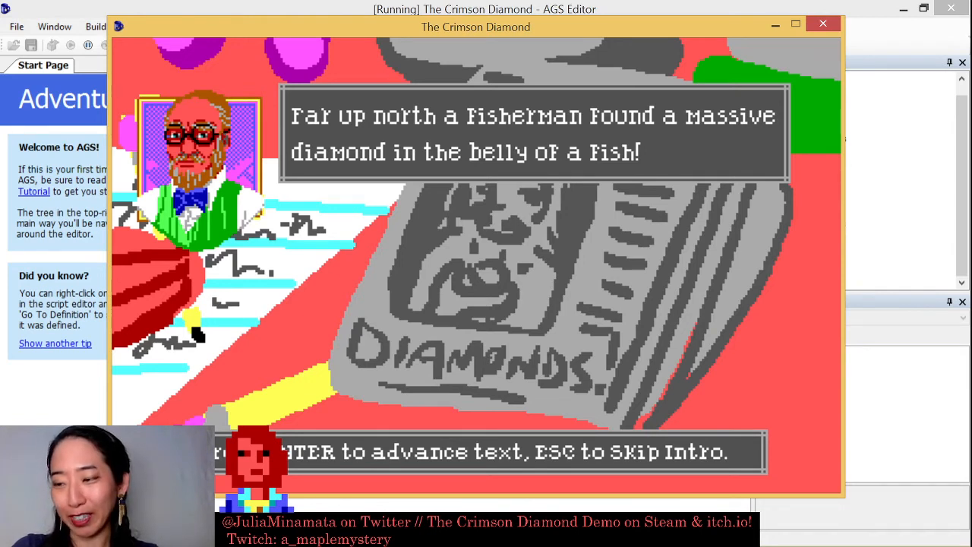
{"action": "key", "text": "Return"}
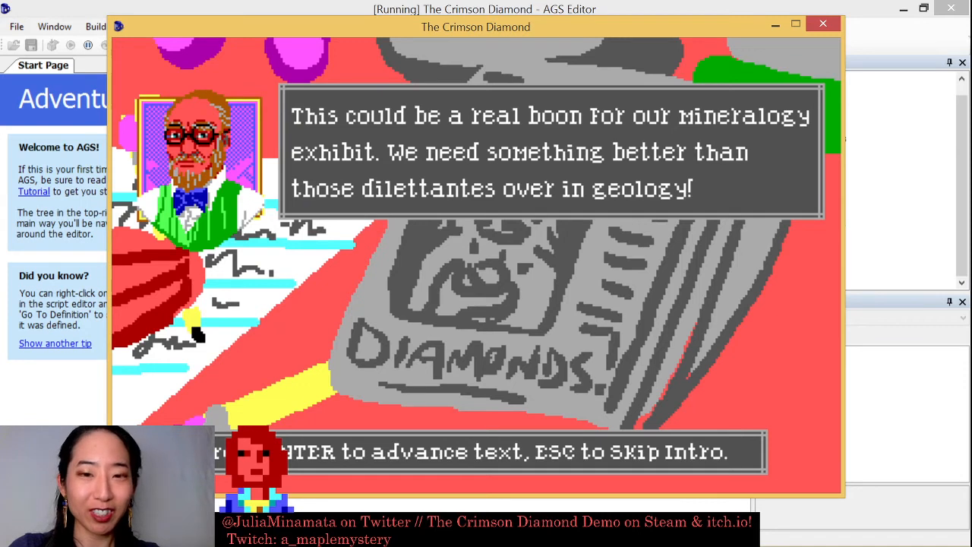
{"action": "key", "text": "Return"}
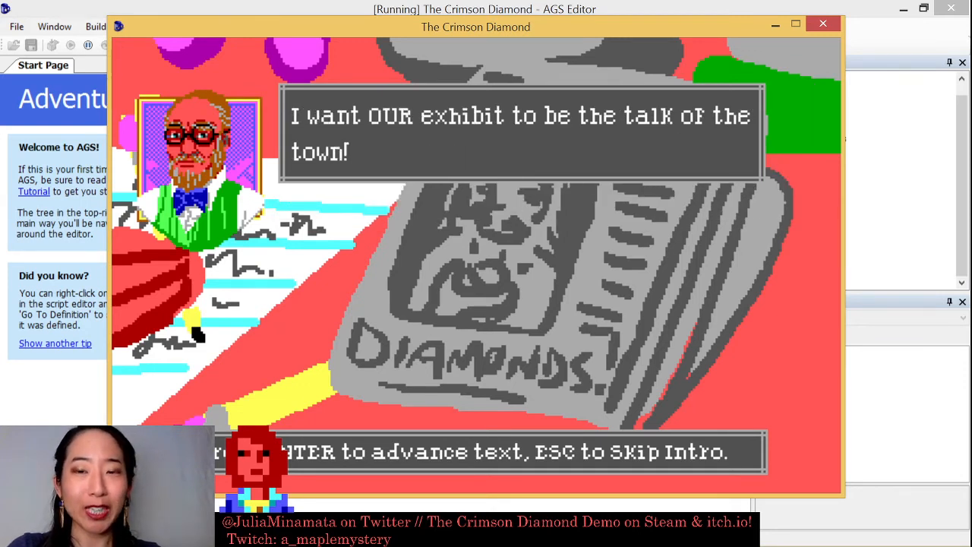
{"action": "key", "text": "Return"}
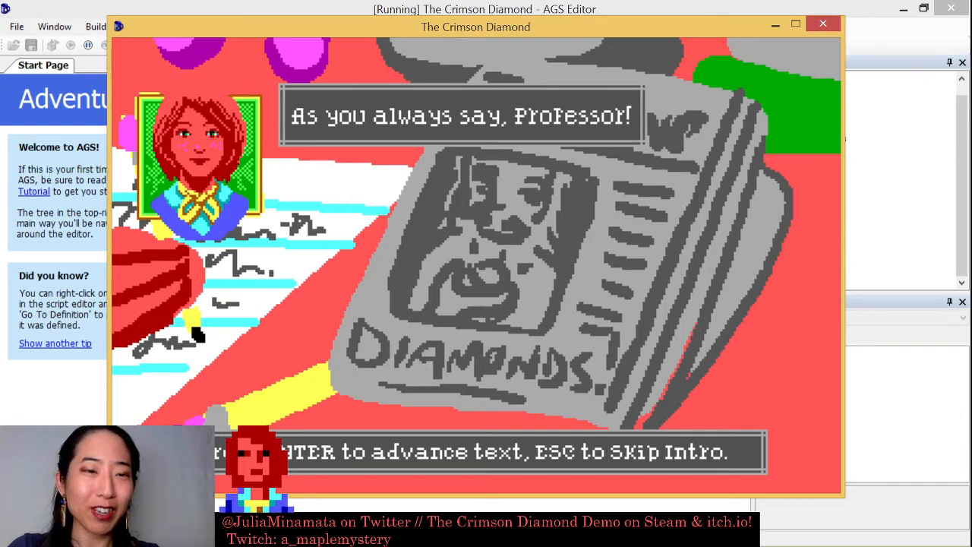
{"action": "key", "text": "Return"}
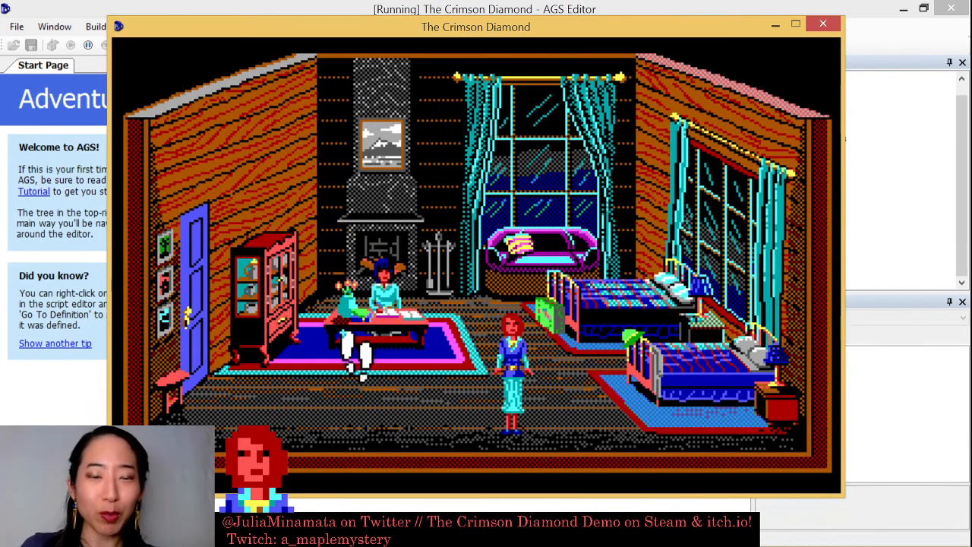
- Walk the red-haired character around the bedroom, and try the text command "looks like this for fun"
{"action": "left_click", "coordinate": [517, 152]}
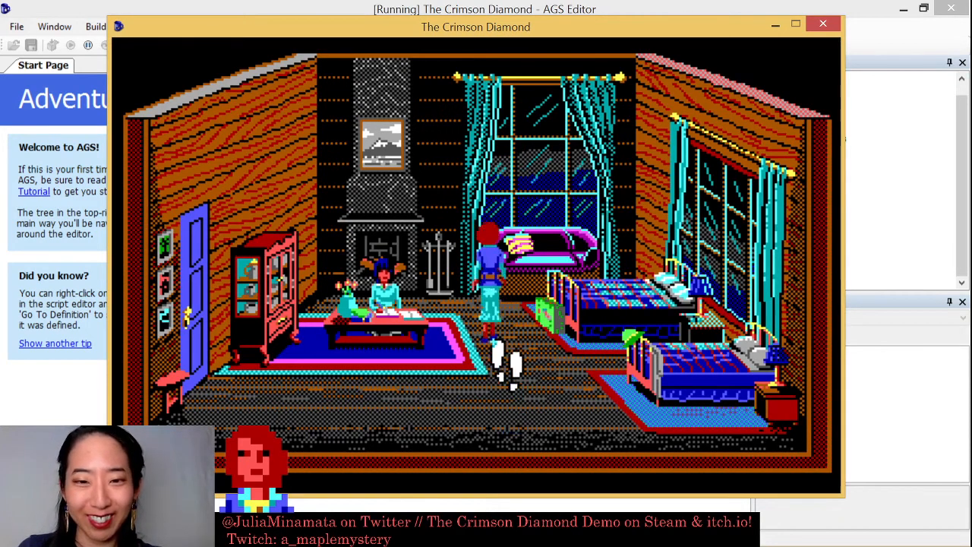
{"action": "left_click", "coordinate": [331, 410]}
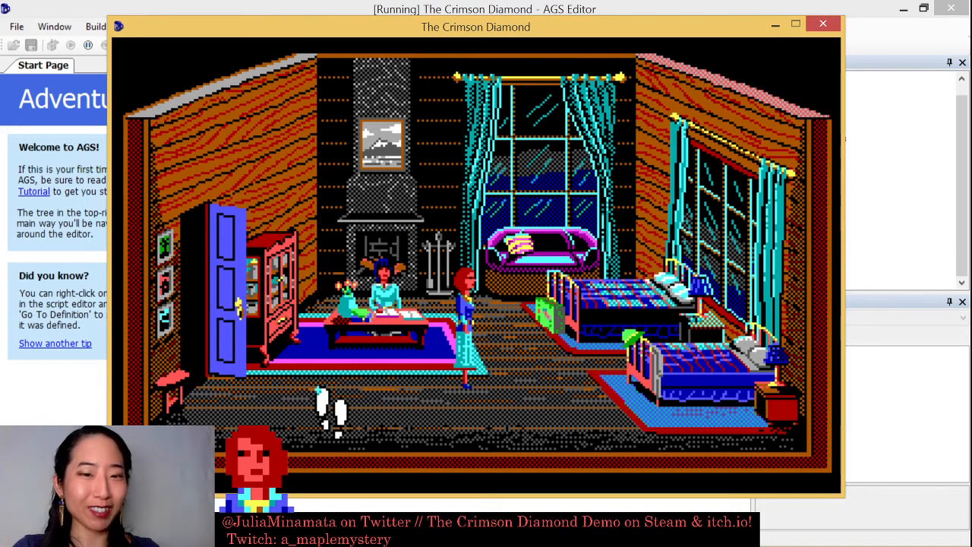
{"action": "key", "text": "Return"}
{"action": "type", "text": "looks like ths"}
{"action": "key", "text": "BackSpace"}
{"action": "type", "text": "is for pun"}
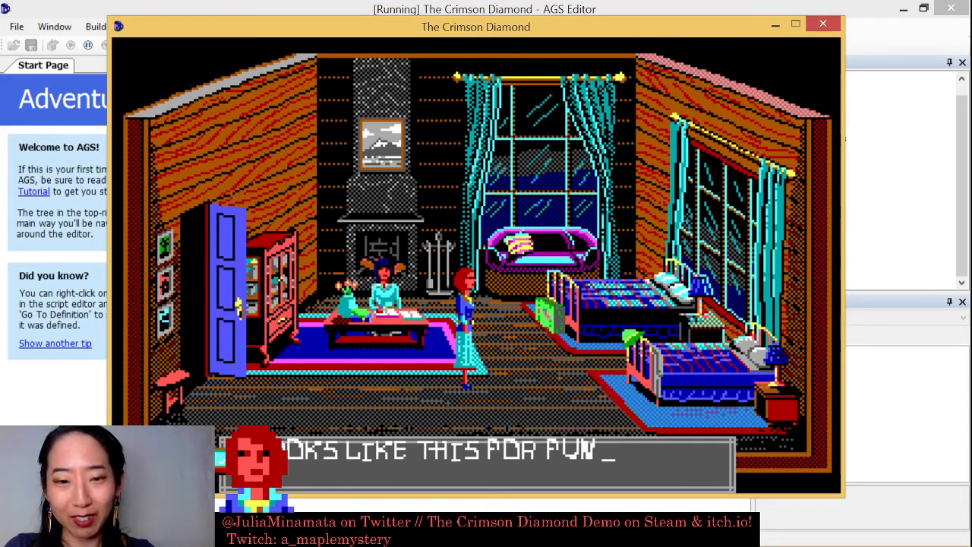
{"action": "key", "text": "Return"}
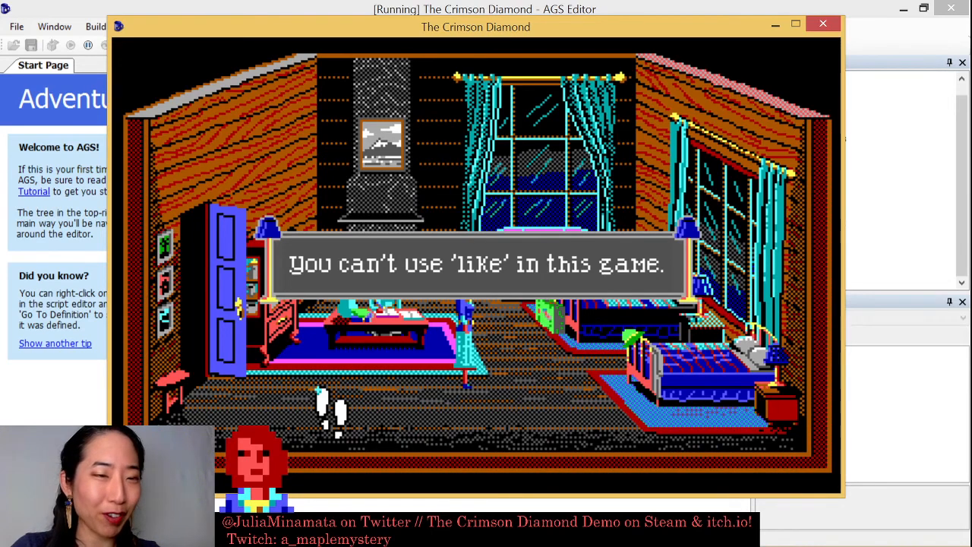
{"action": "key", "text": "Return"}
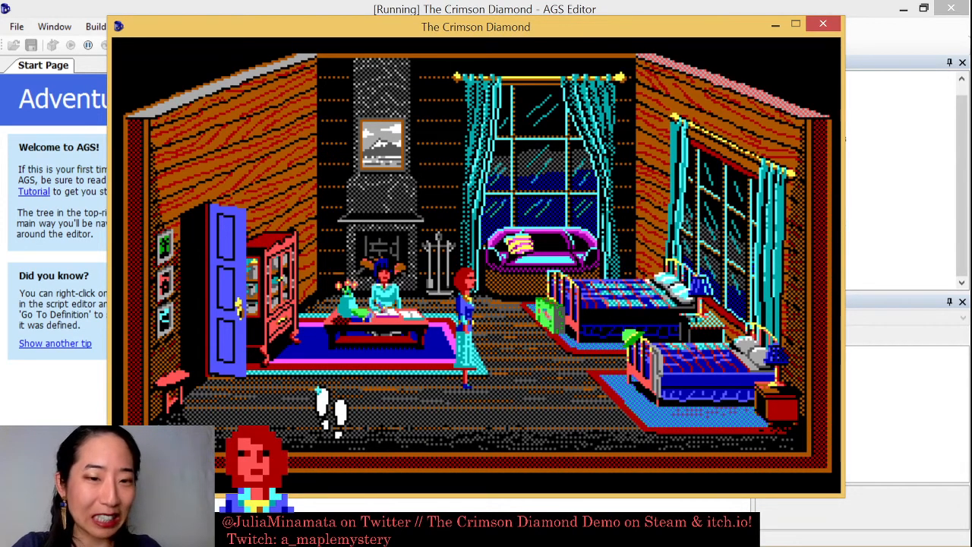
- Enter the text command "look" to have the bedroom described
{"action": "key", "text": "Return"}
{"action": "type", "text": "ok"}
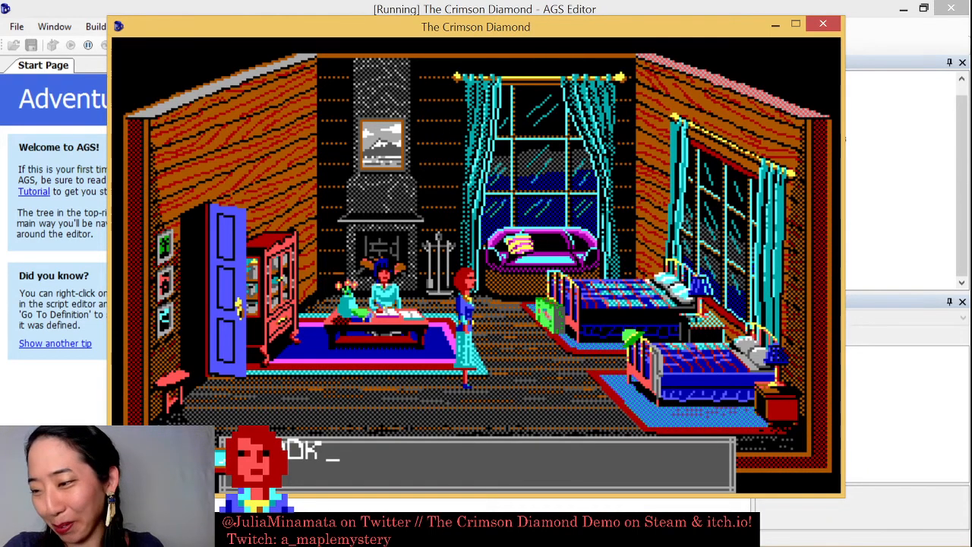
{"action": "key", "text": "Return"}
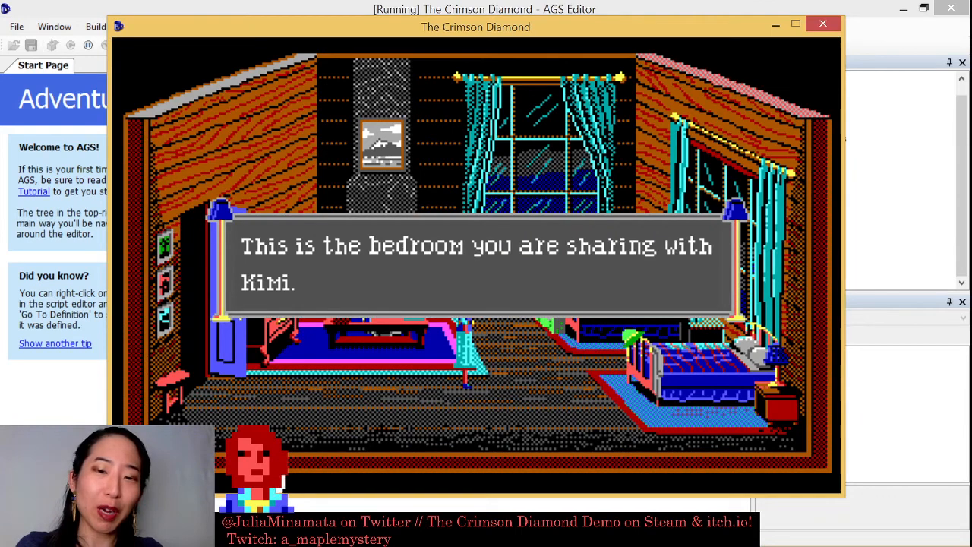
- Dismiss the bedroom description, close the running game and open the GlobalScript script for editing
{"action": "left_click", "coordinate": [664, 82]}
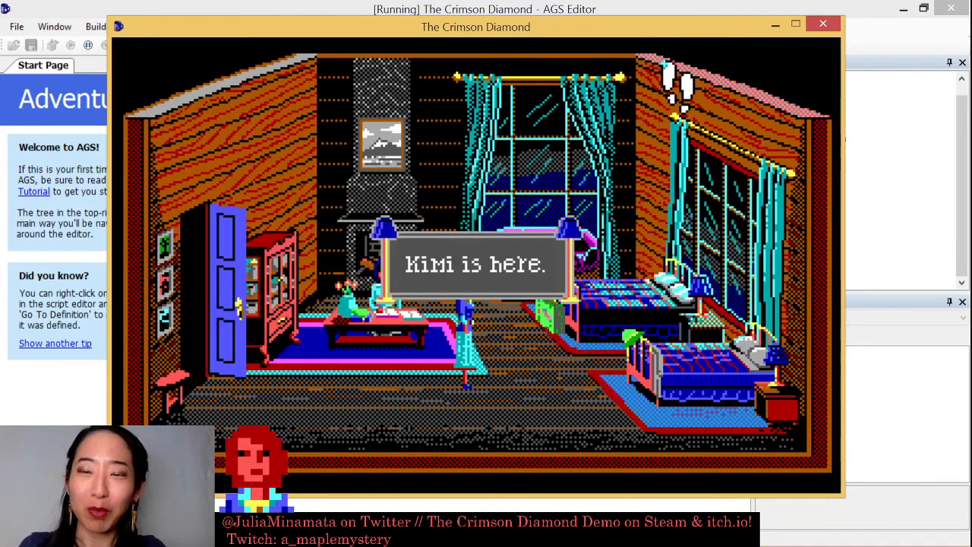
{"action": "left_click", "coordinate": [823, 23]}
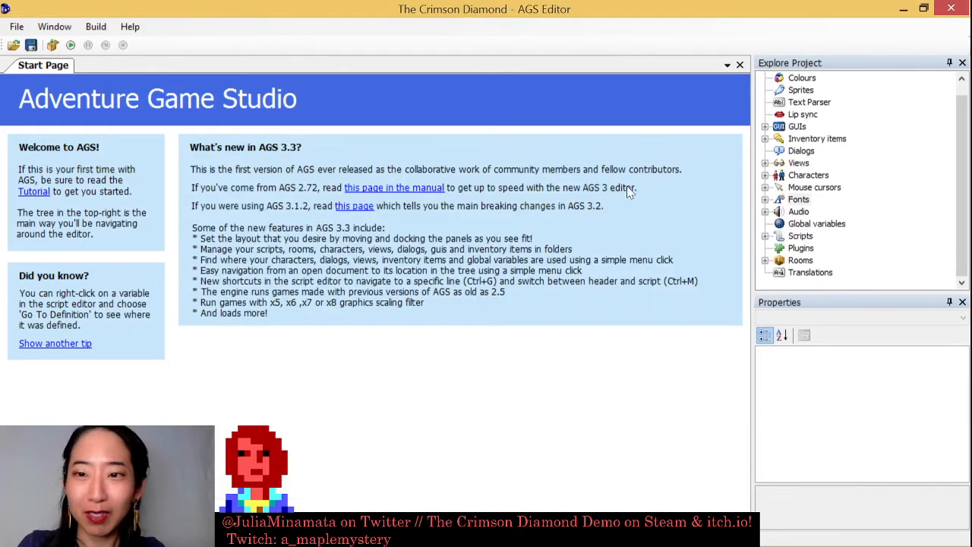
{"action": "double_click", "coordinate": [797, 236]}
{"action": "double_click", "coordinate": [825, 261]}
{"action": "left_click", "coordinate": [835, 272]}
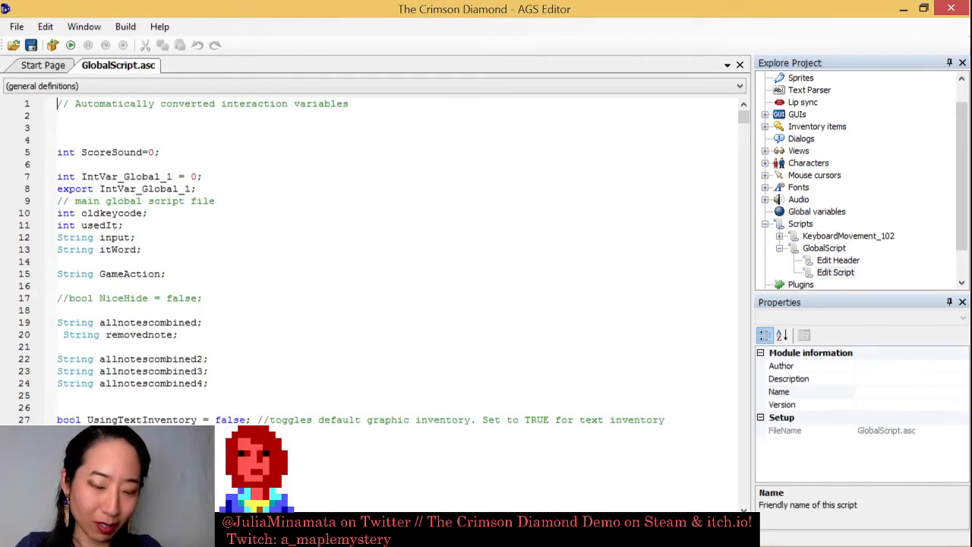
- Search the current script for "GAMEFONT"
{"action": "key", "text": "ctrl+f"}
{"action": "type", "text": "GAM"}
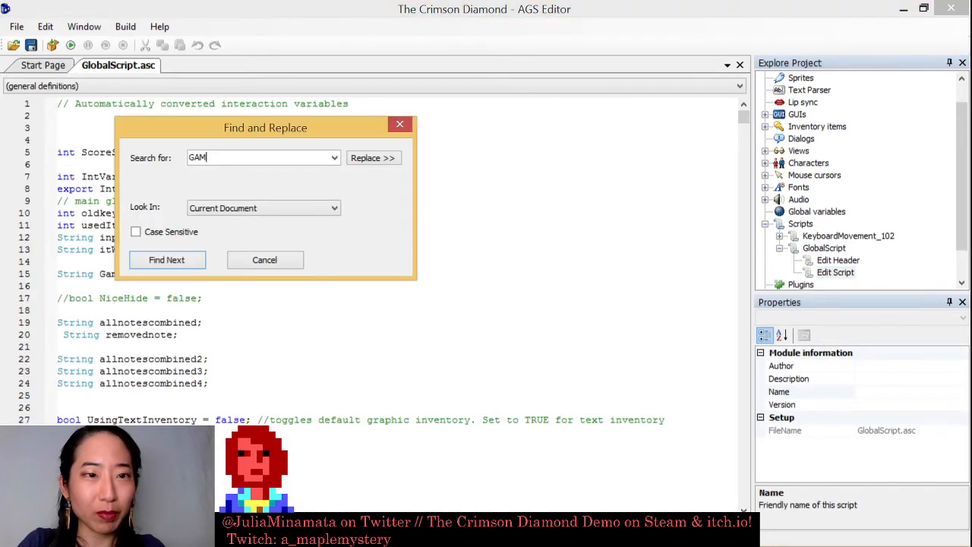
{"action": "type", "text": "EFONT"}
{"action": "key", "text": "Return"}
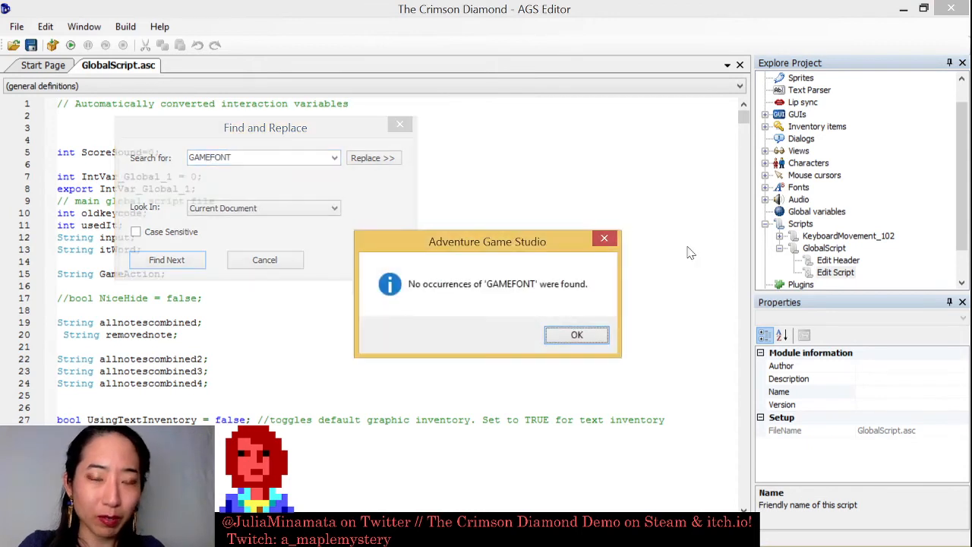
{"action": "key", "text": "Return"}
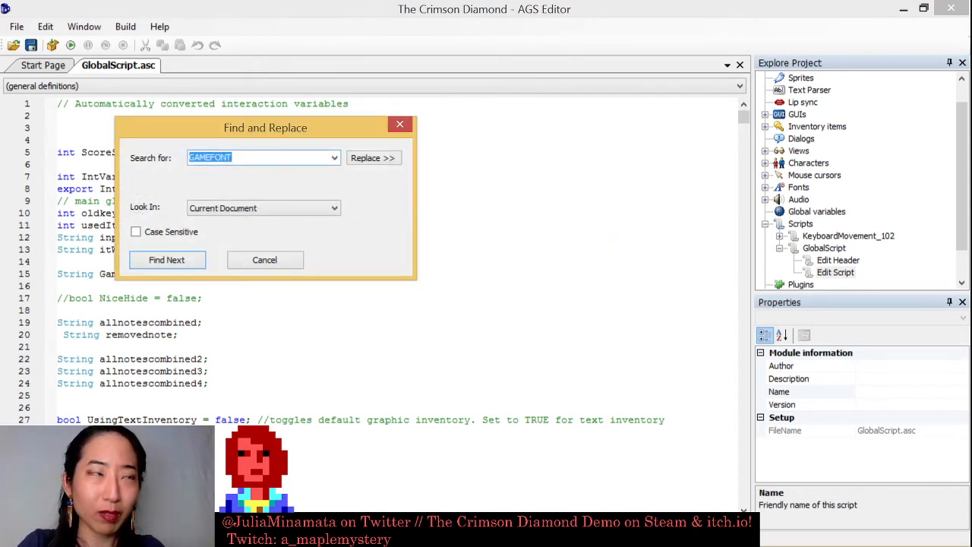
- Search the script for "NORMALFONT" and examine the lines that assign the game's default speech and normal fonts
{"action": "type", "text": "NORMALFONT"}
{"action": "key", "text": "Return"}
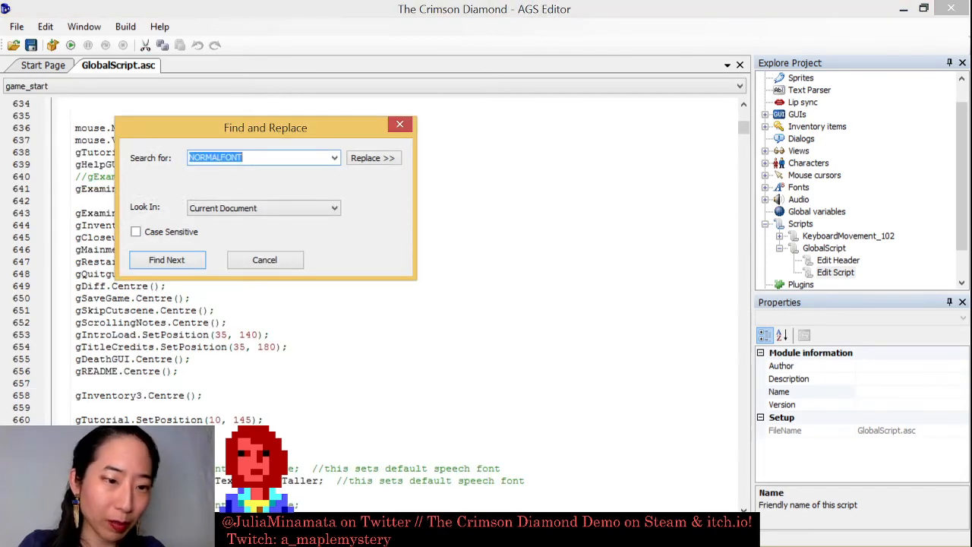
{"action": "left_click", "coordinate": [399, 124]}
{"action": "scroll", "coordinate": [399, 124], "scroll_direction": "down", "scroll_amount": 5}
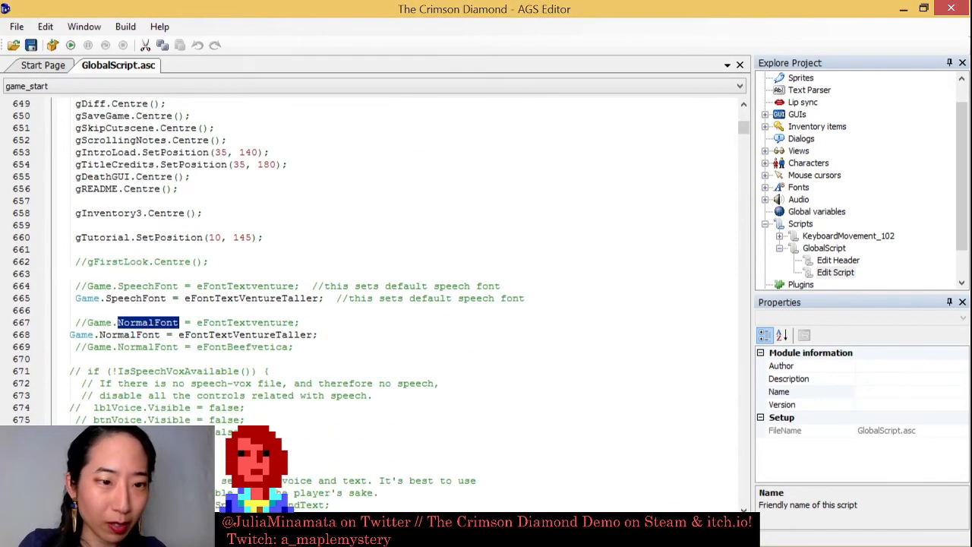
{"action": "scroll", "coordinate": [372, 303], "scroll_direction": "down", "scroll_amount": 2}
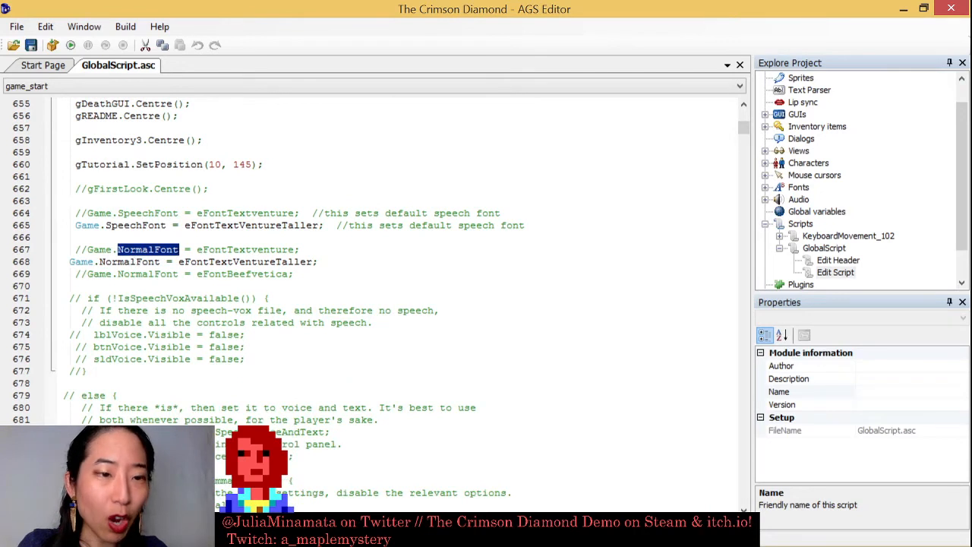
- In the gParser2 GUI, set the font of the txtParser2 text box to eFontTextVentureTaller and save the project
{"action": "scroll", "coordinate": [955, 176], "scroll_direction": "up", "scroll_amount": 1}
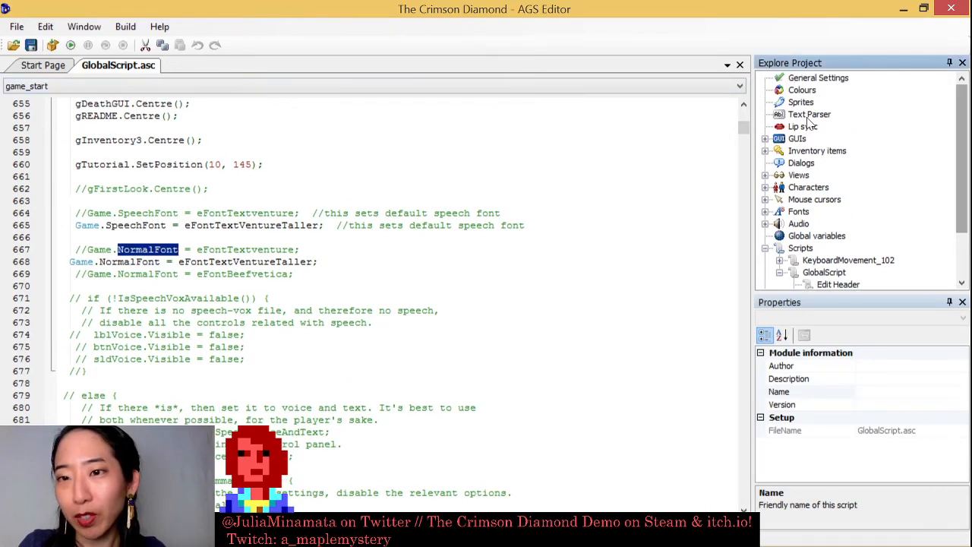
{"action": "double_click", "coordinate": [793, 138]}
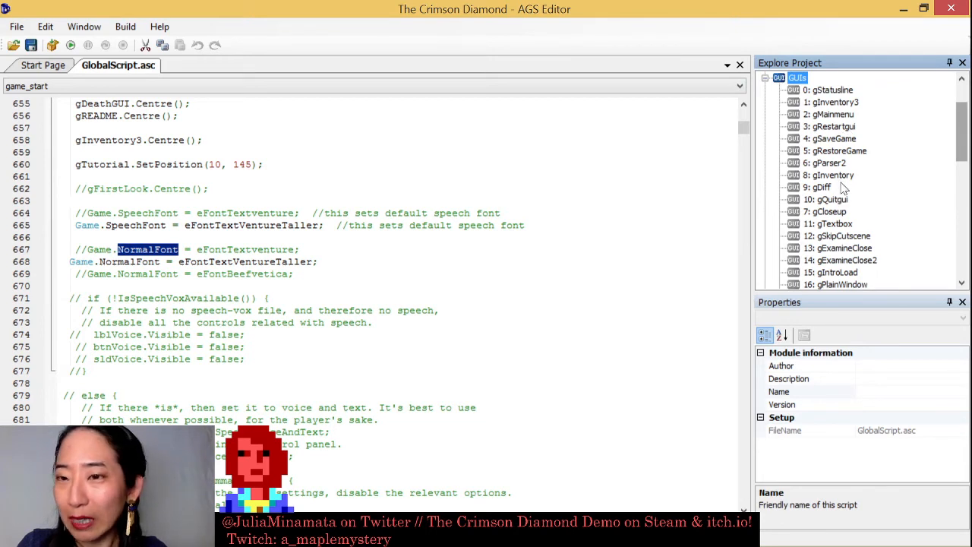
{"action": "double_click", "coordinate": [828, 162]}
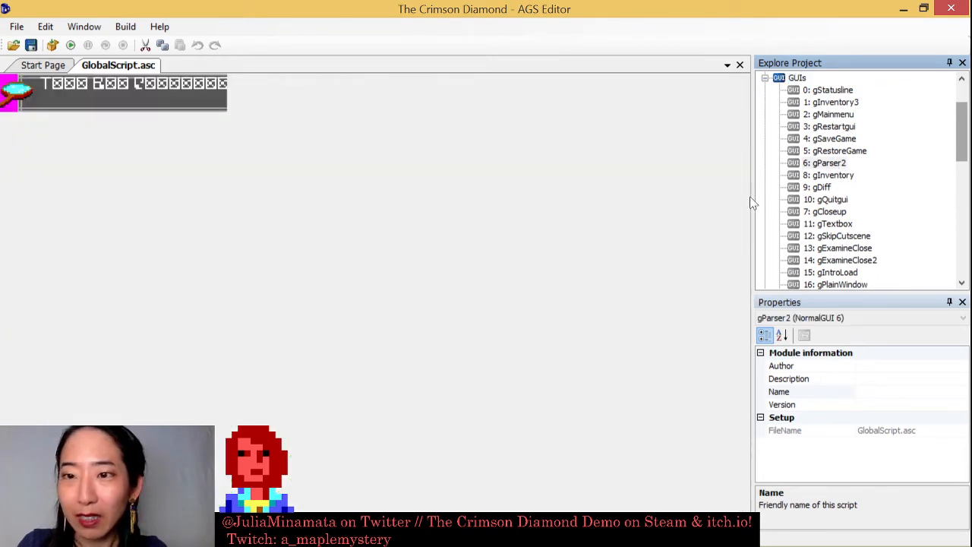
{"action": "left_click", "coordinate": [202, 86]}
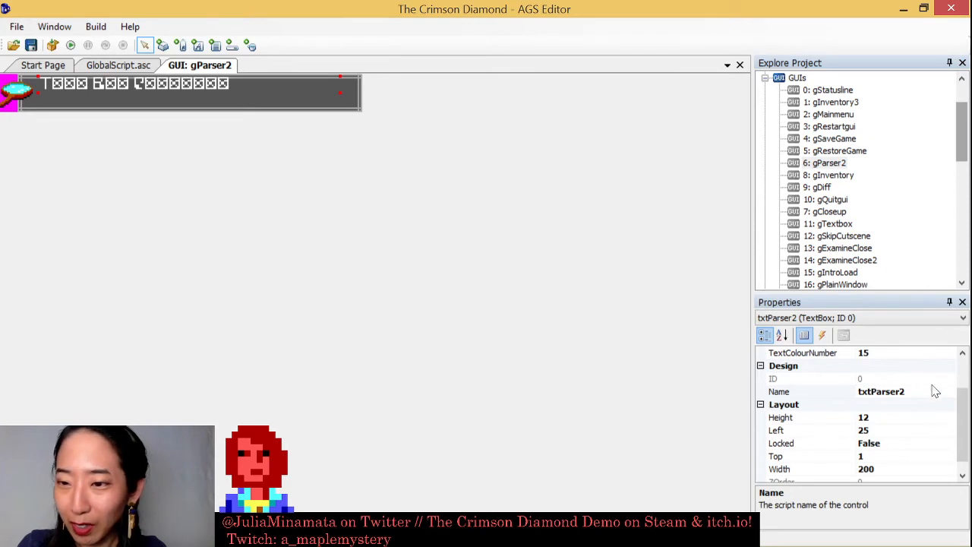
{"action": "scroll", "coordinate": [961, 414], "scroll_direction": "up", "scroll_amount": 2}
{"action": "left_click", "coordinate": [949, 366]}
{"action": "left_click", "coordinate": [949, 366]}
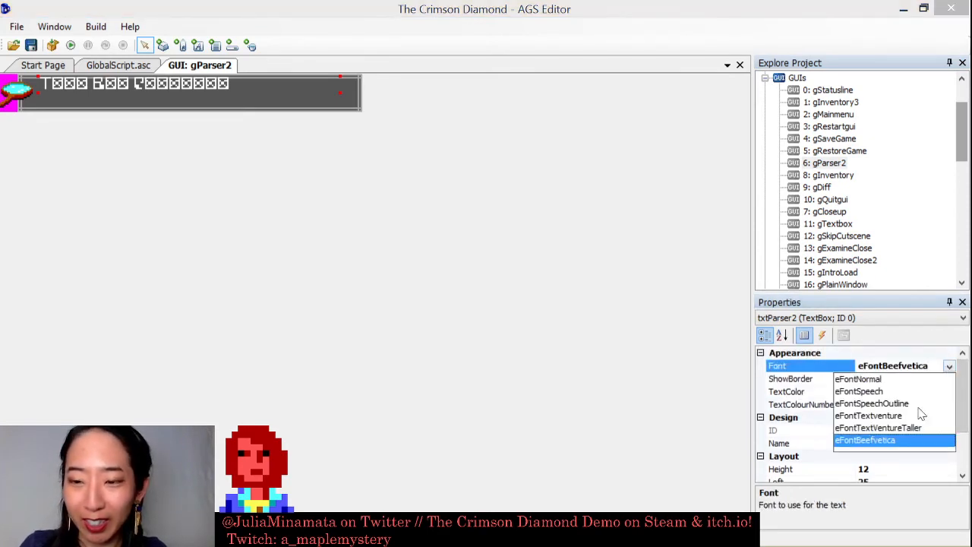
{"action": "left_click", "coordinate": [902, 428]}
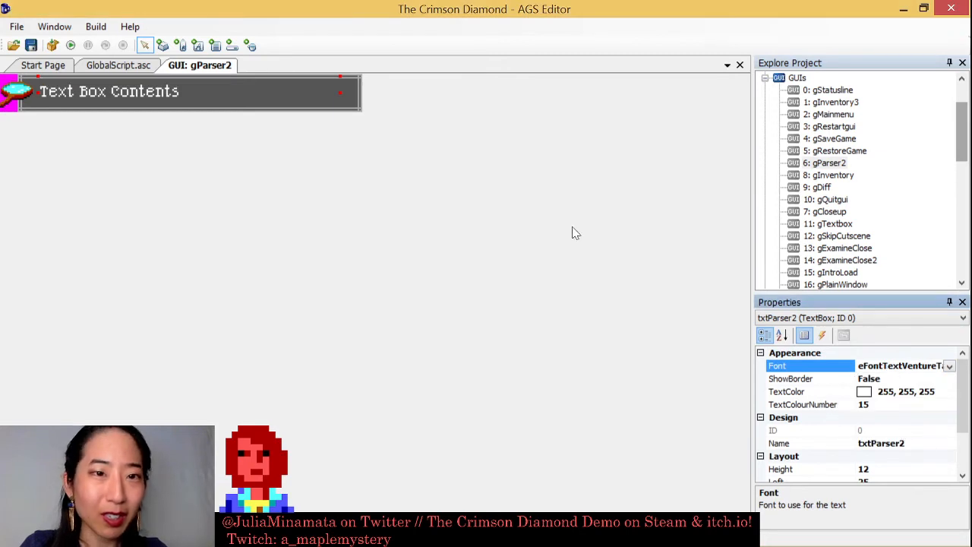
{"action": "key", "text": "ctrl+s"}
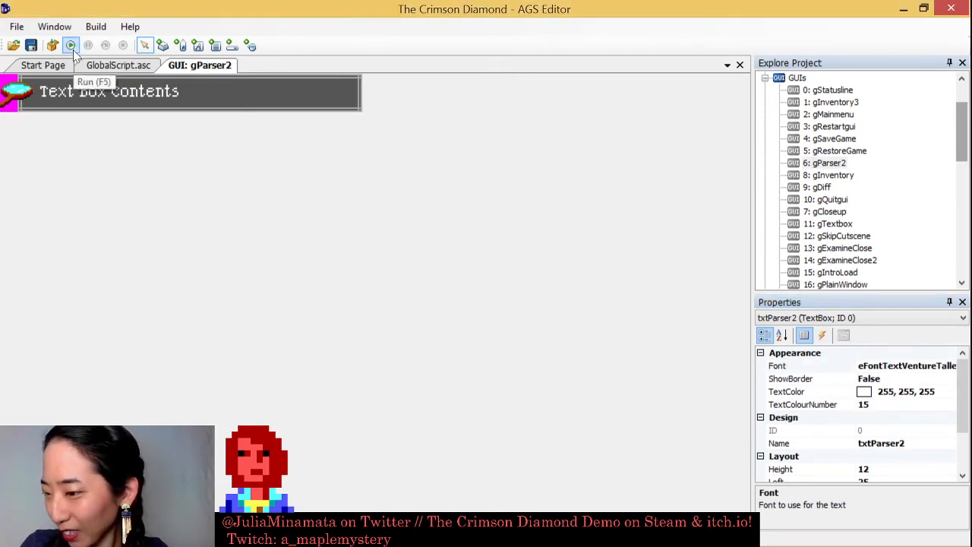
- Run the game again, start a new game and close the options screen to reach the bedroom
{"action": "left_click", "coordinate": [72, 49]}
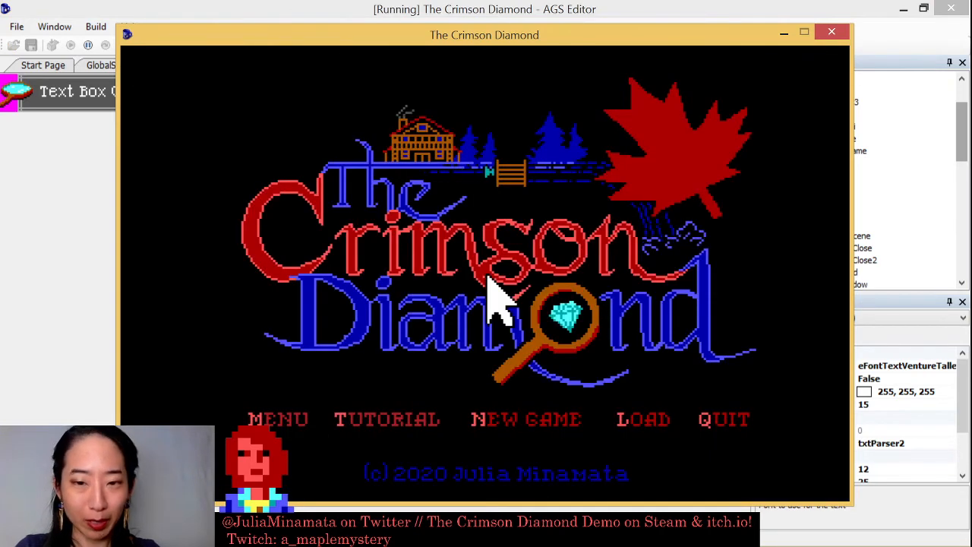
{"action": "left_click", "coordinate": [525, 419]}
{"action": "key", "text": "Escape"}
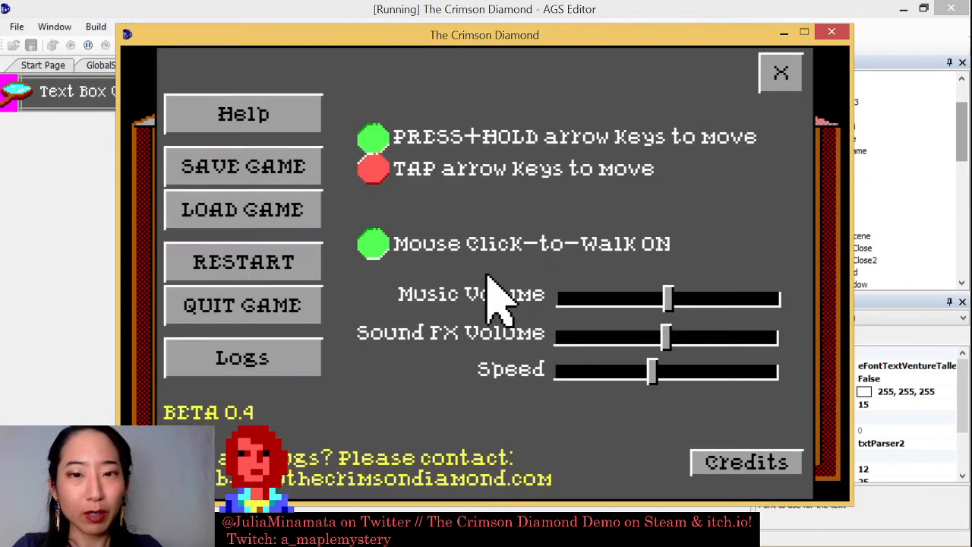
{"action": "key", "text": "Escape"}
- Enter the text command "look around" and page through the bedroom description
{"action": "type", "text": "look"}
{"action": "key", "text": "BackSpace"}
{"action": "key", "text": "BackSpace"}
{"action": "type", "text": "ok around"}
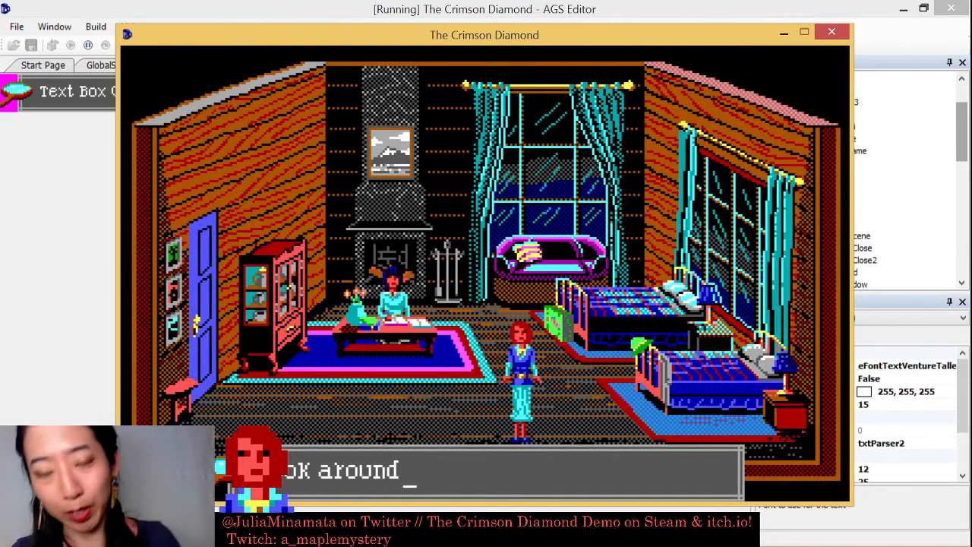
{"action": "key", "text": "Return"}
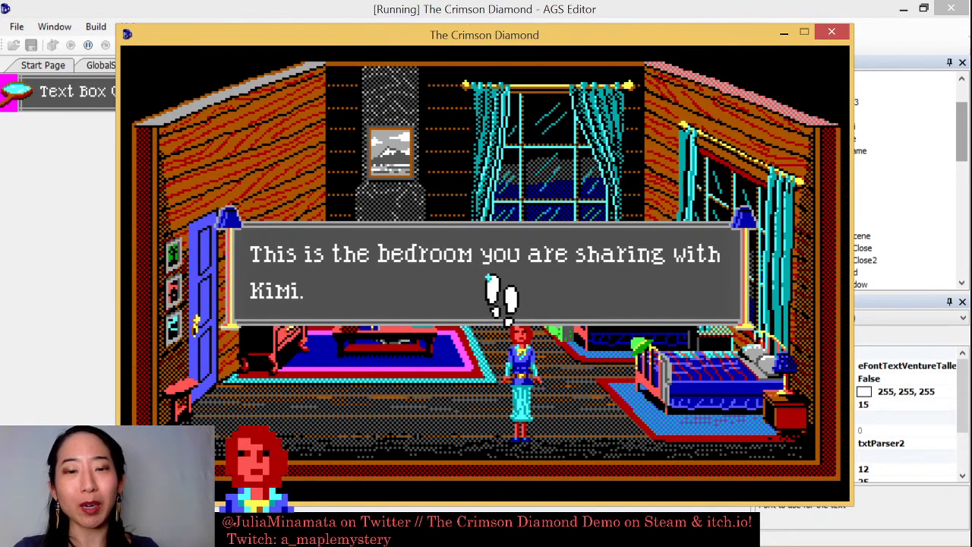
{"action": "key", "text": "Return"}
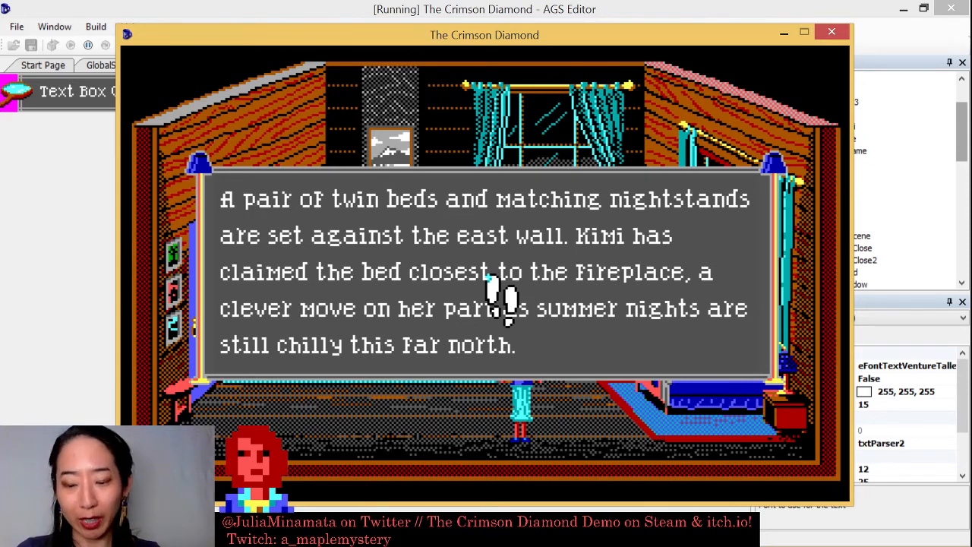
{"action": "left_click", "coordinate": [501, 300]}
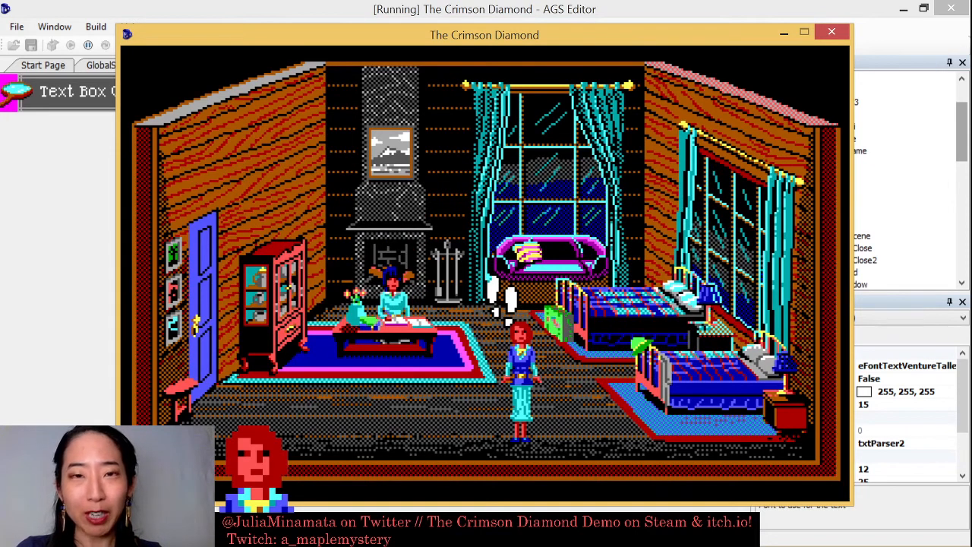
- Talk to Kimi with a text command and advance through the conversation, the notebook page and the hint about asking questions
{"action": "type", "text": "k"}
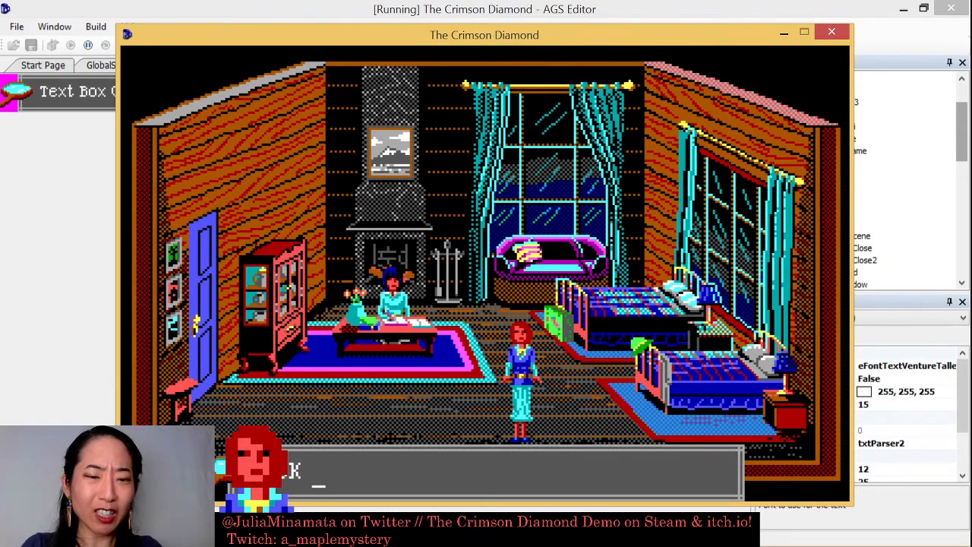
{"action": "key", "text": "BackSpace"}
{"action": "type", "text": "lk kit"}
{"action": "key", "text": "Return"}
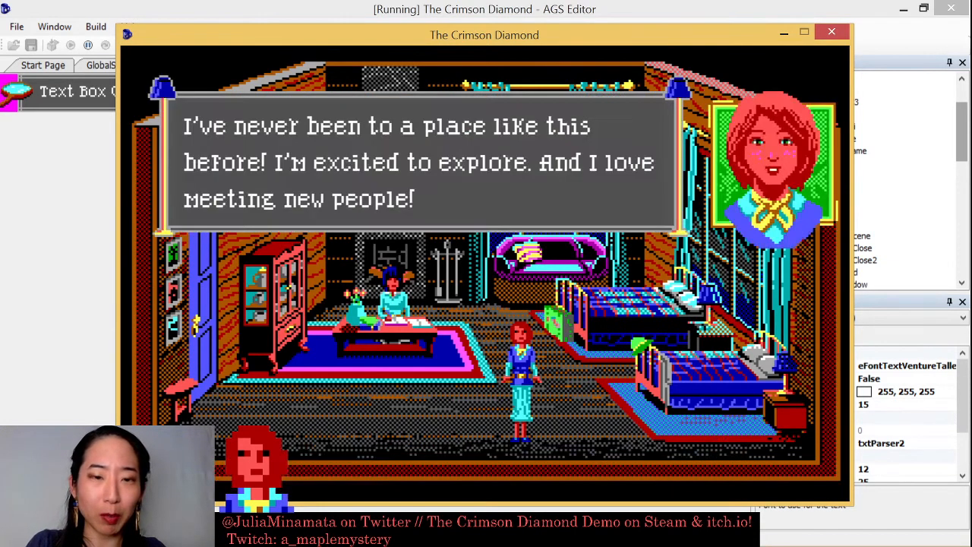
{"action": "key", "text": "Return"}
{"action": "key", "text": "Return"}
{"action": "key", "text": "Return"}
{"action": "key", "text": "Return"}
{"action": "key", "text": "Return"}
{"action": "key", "text": "Return"}
{"action": "key", "text": "Return"}
{"action": "key", "text": "Return"}
{"action": "key", "text": "Return"}
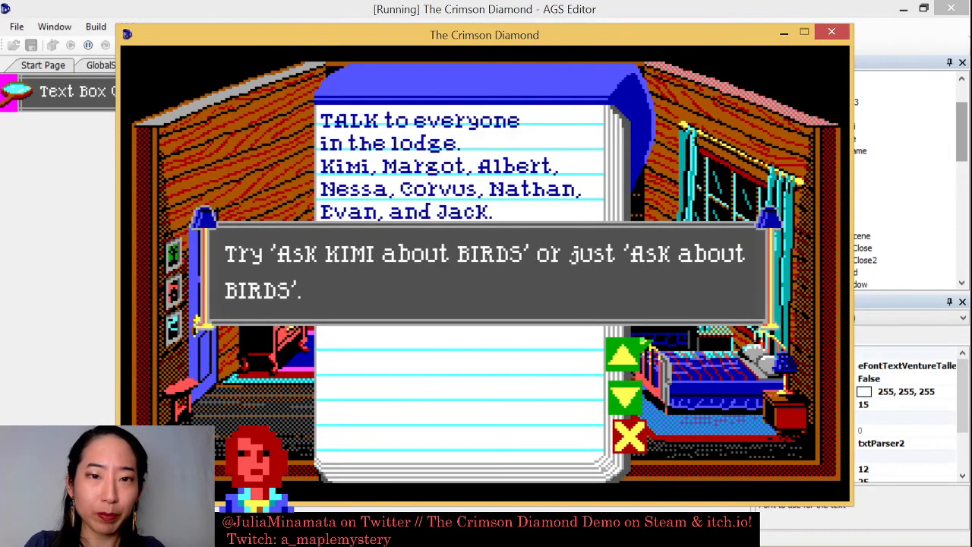
{"action": "key", "text": "Return"}
- Enter the text command "ask about lodge" and dismiss Kimi's reply
{"action": "type", "text": "ask about lodge"}
{"action": "key", "text": "Return"}
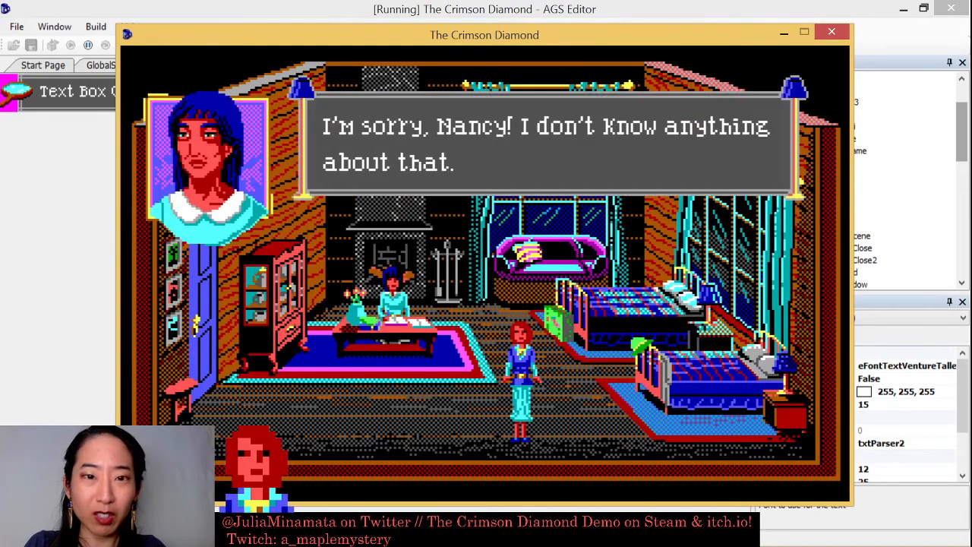
{"action": "key", "text": "Return"}
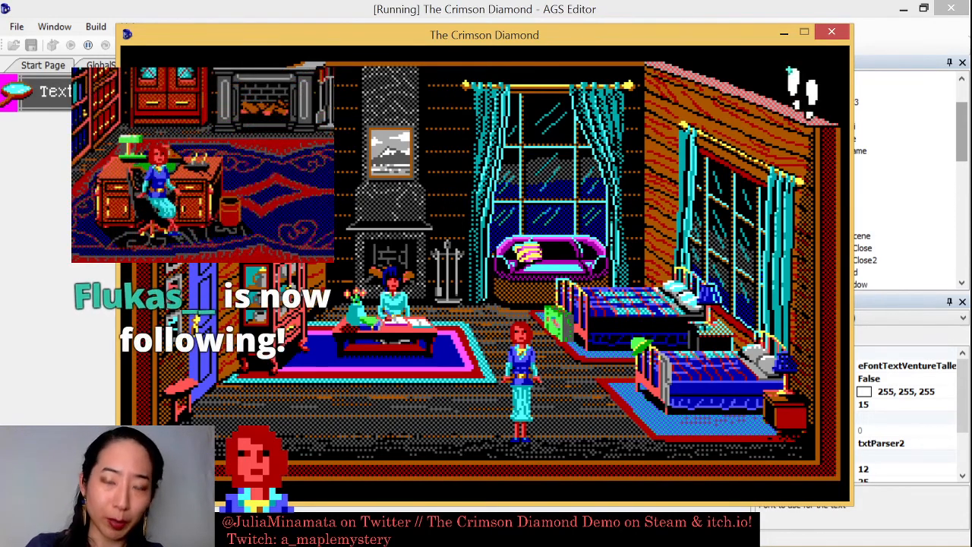
- Switch to OBS to check the stream's activity feed, and bring the running game back to the front
{"action": "key", "text": "alt+Tab"}
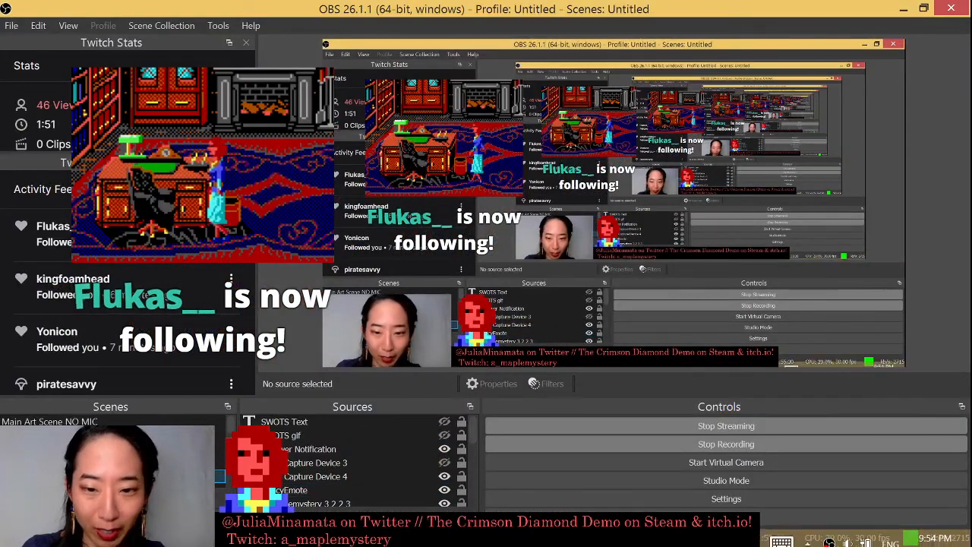
{"action": "key", "text": "alt+Tab"}
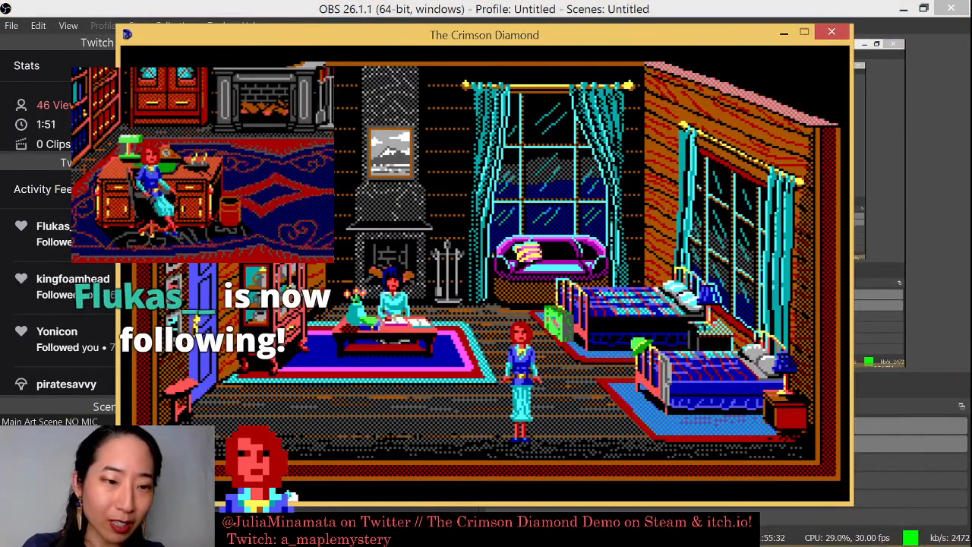
{"action": "key", "text": "alt+Tab"}
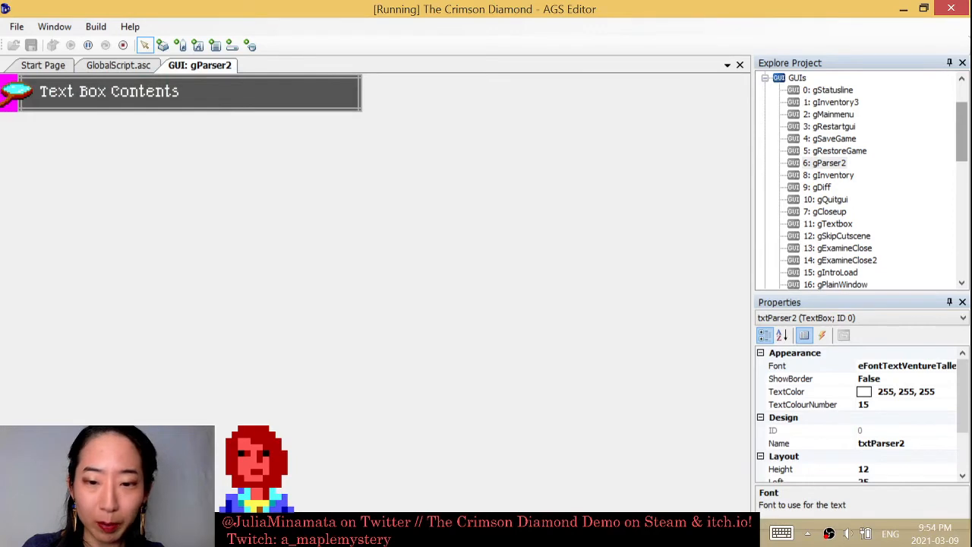
{"action": "key", "text": "alt+Tab"}
- Walk the red-haired character to the open bedroom door and enter the text command "ask Kimi about lodge"
{"action": "left_click", "coordinate": [397, 433]}
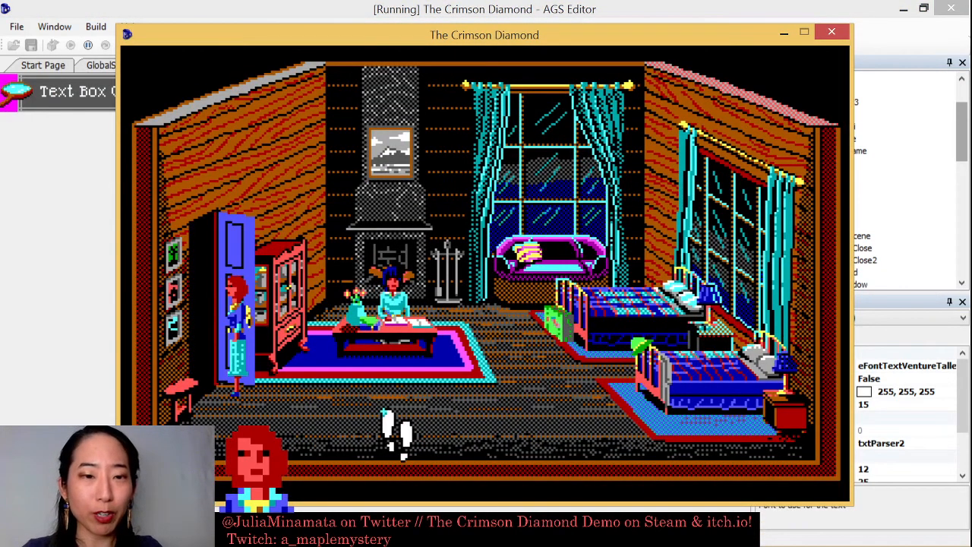
{"action": "type", "text": "ask Kimi about l"}
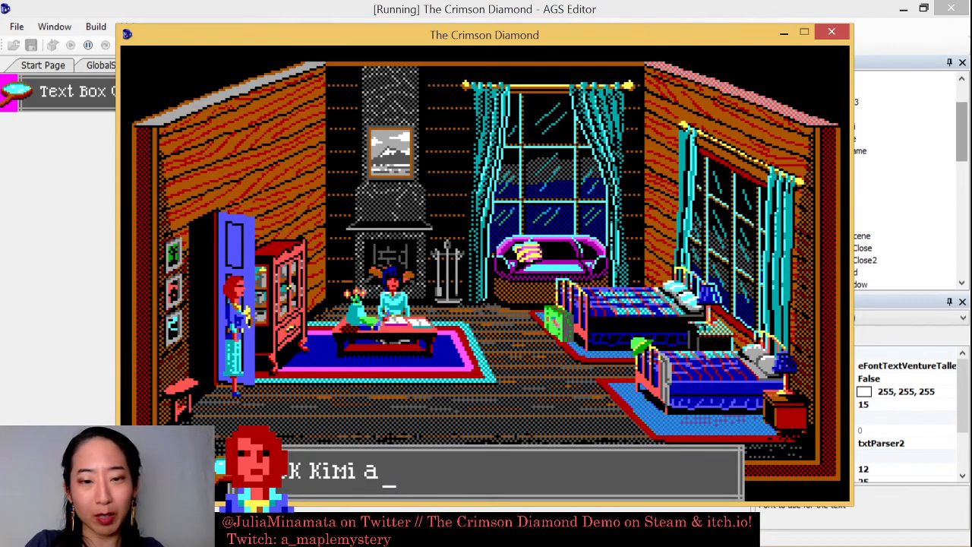
{"action": "type", "text": "odge"}
{"action": "key", "text": "Return"}
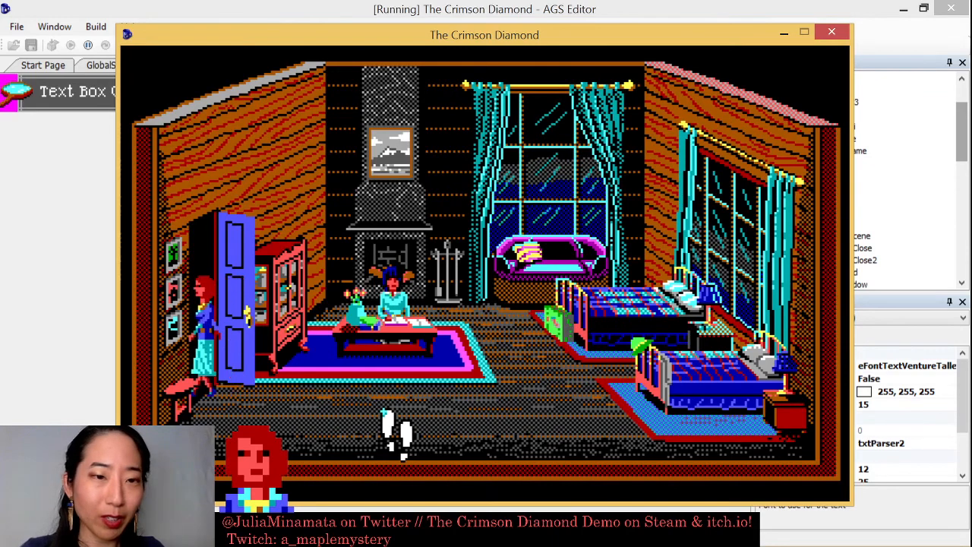
- Close the notebook's list of people to talk to in the hallway and continue into the purple bedroom with the dressing table
{"action": "key", "text": "Return"}
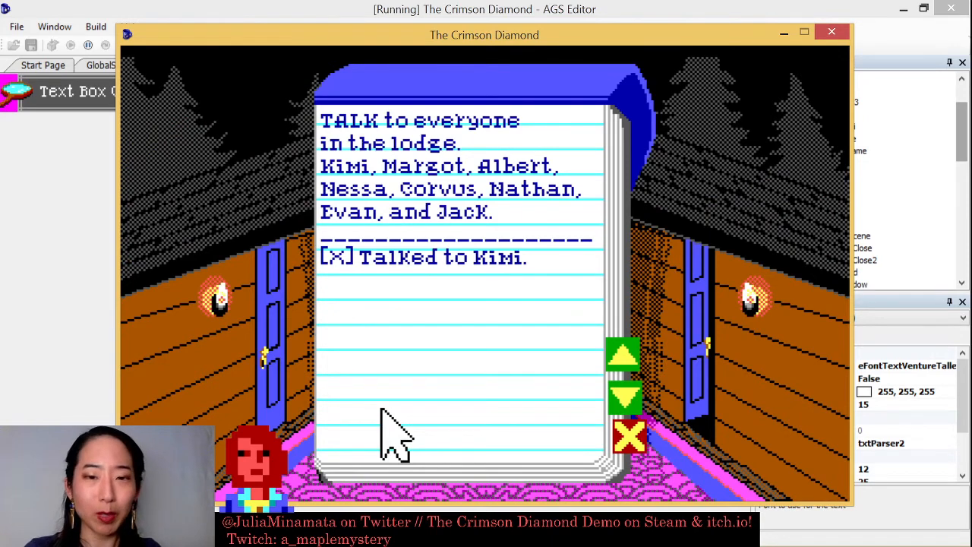
{"action": "left_click", "coordinate": [387, 433]}
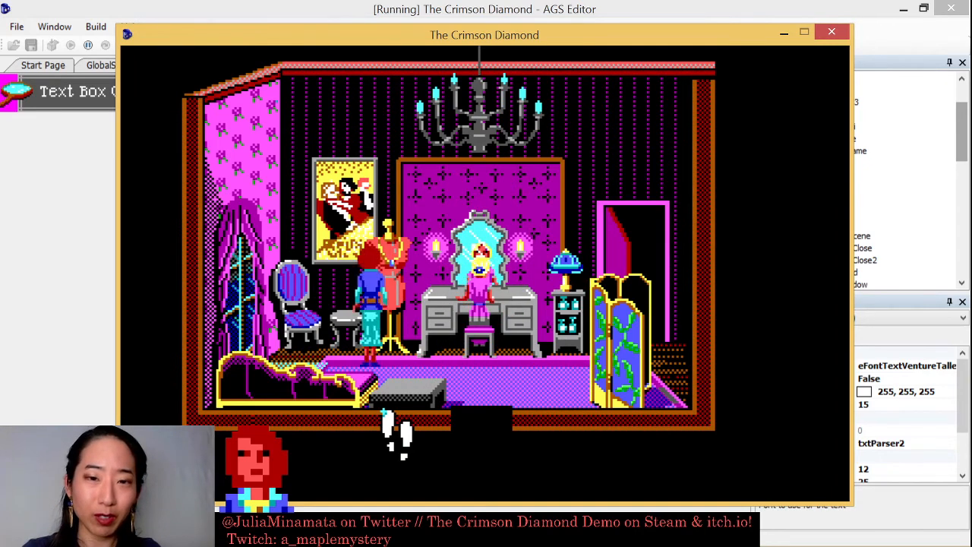
- Enter the text command "look" in the purple bedroom and dismiss the room description
{"action": "type", "text": "look"}
{"action": "key", "text": "Return"}
{"action": "key", "text": "Return"}
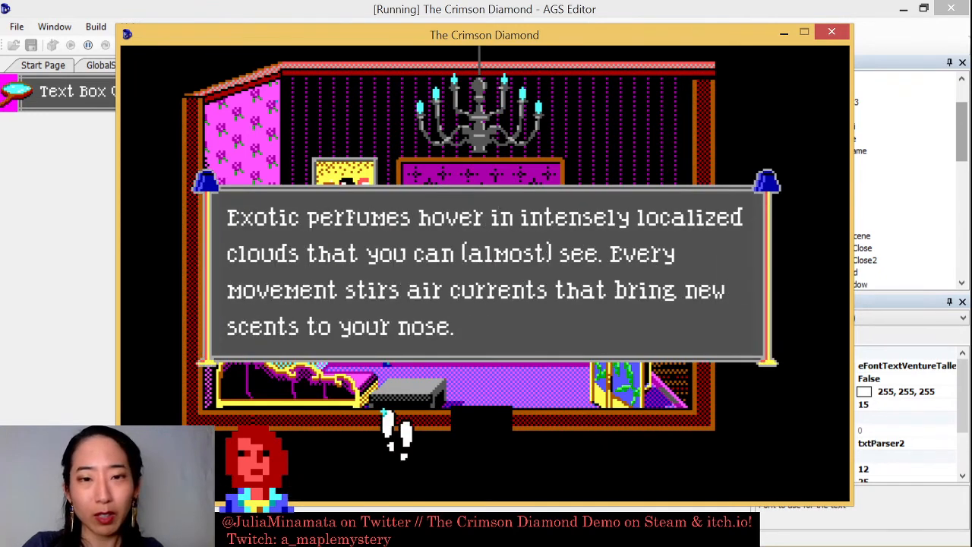
{"action": "key", "text": "Return"}
- Enter the text command "talk to woman" beside the blonde at the dressing table and dismiss the conversation boxes
{"action": "type", "text": "talk to "}
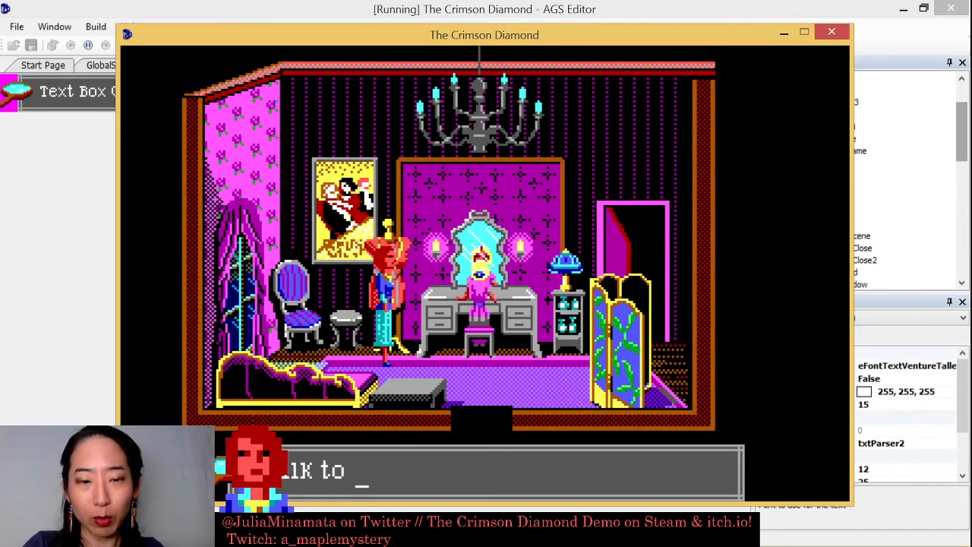
{"action": "type", "text": "woman"}
{"action": "key", "text": "Return"}
{"action": "key", "text": "Return"}
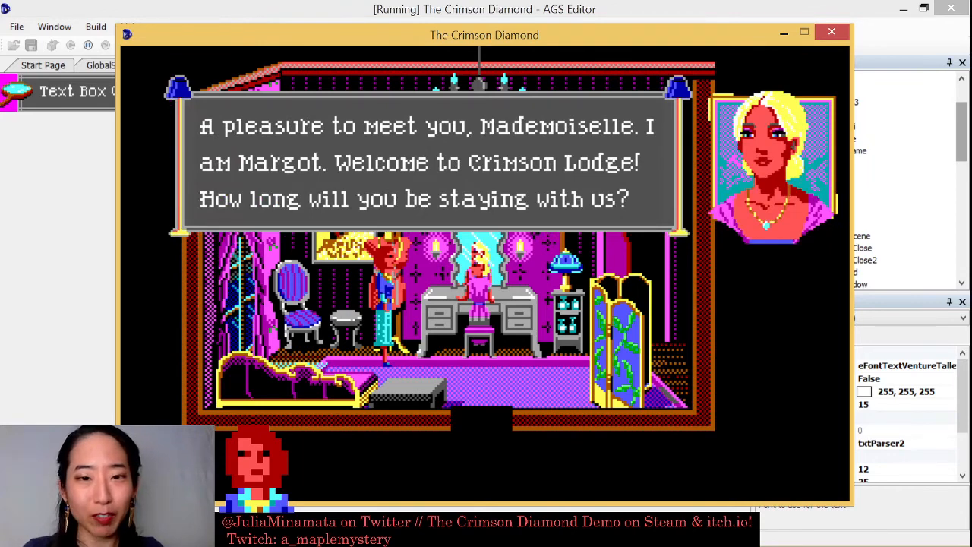
{"action": "key", "text": "Return"}
{"action": "key", "text": "Return"}
{"action": "key", "text": "Return"}
{"action": "key", "text": "Return"}
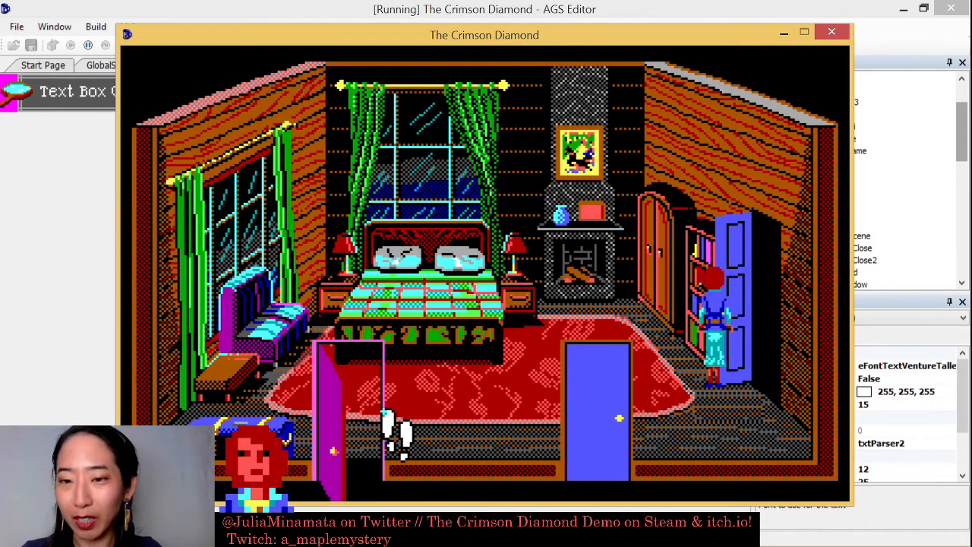
- Walk the red-haired character through the lodge hallways into the kitchen using the command "od", and dismiss the remark at the back door
{"action": "key", "text": "Return"}
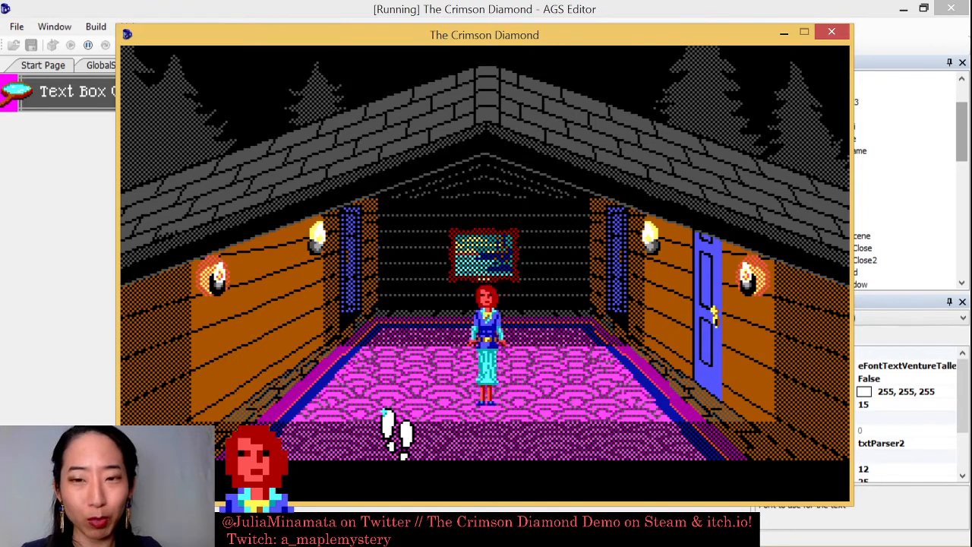
{"action": "key", "text": "Return"}
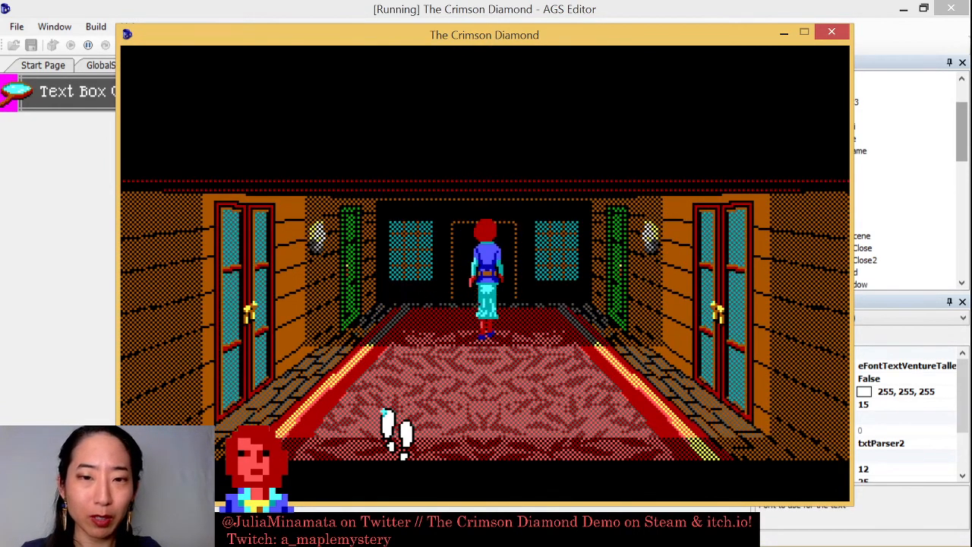
{"action": "key", "text": "Right"}
{"action": "type", "text": "od"}
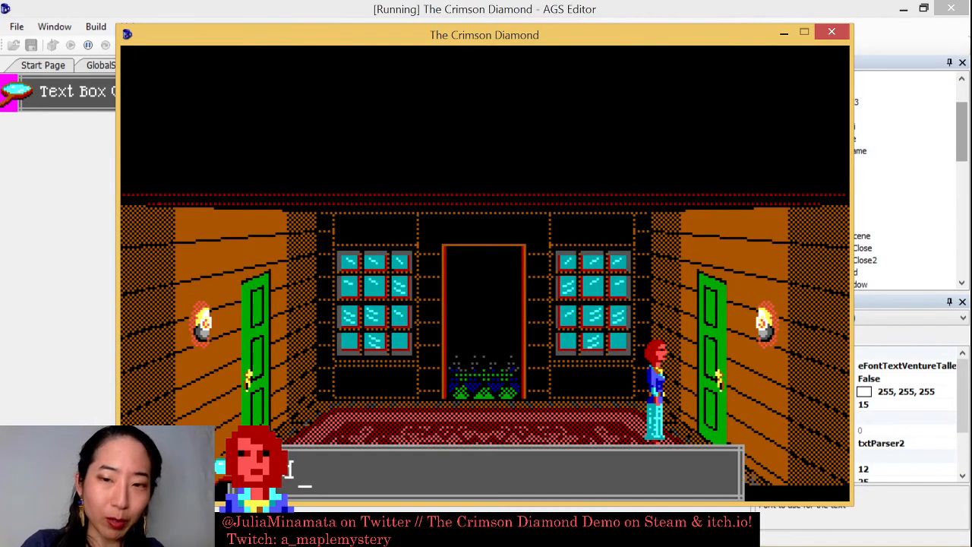
{"action": "key", "text": "Return"}
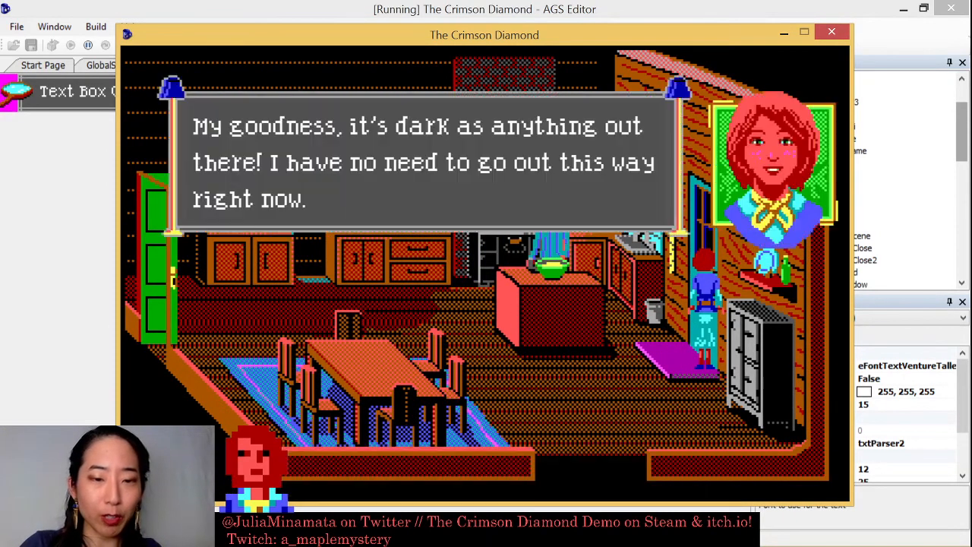
{"action": "left_click", "coordinate": [399, 436]}
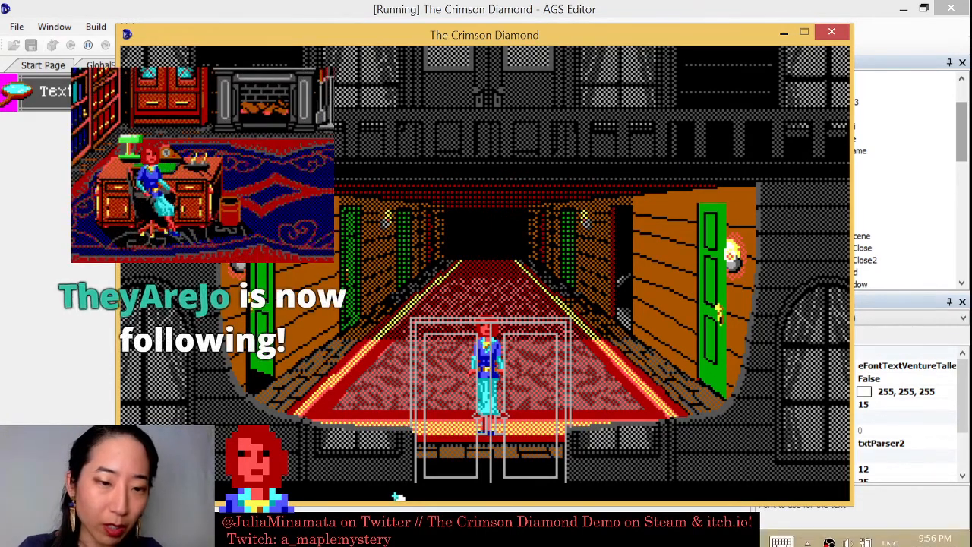
- Switch to OBS to check the new follower in the activity feed, and return to the running game
{"action": "key", "text": "alt+Tab"}
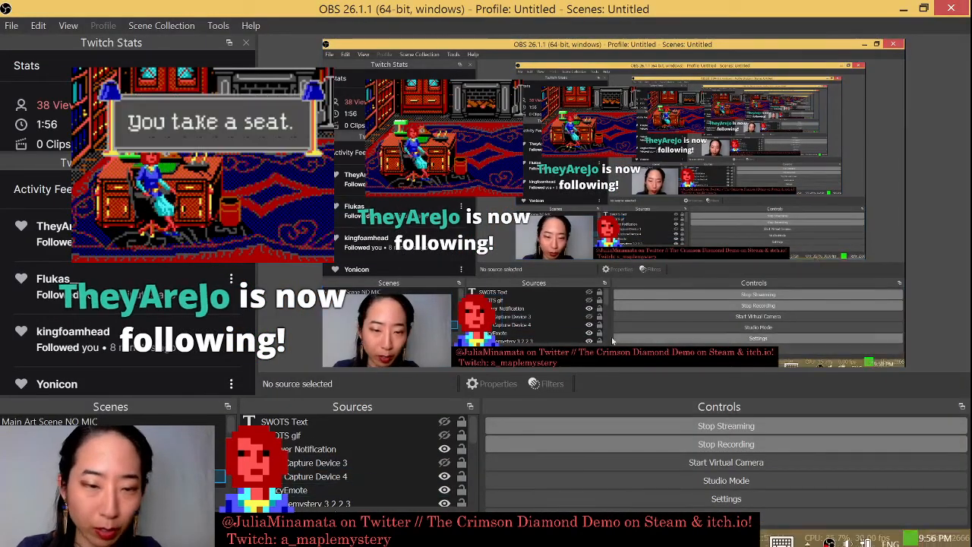
{"action": "key", "text": "alt+Tab"}
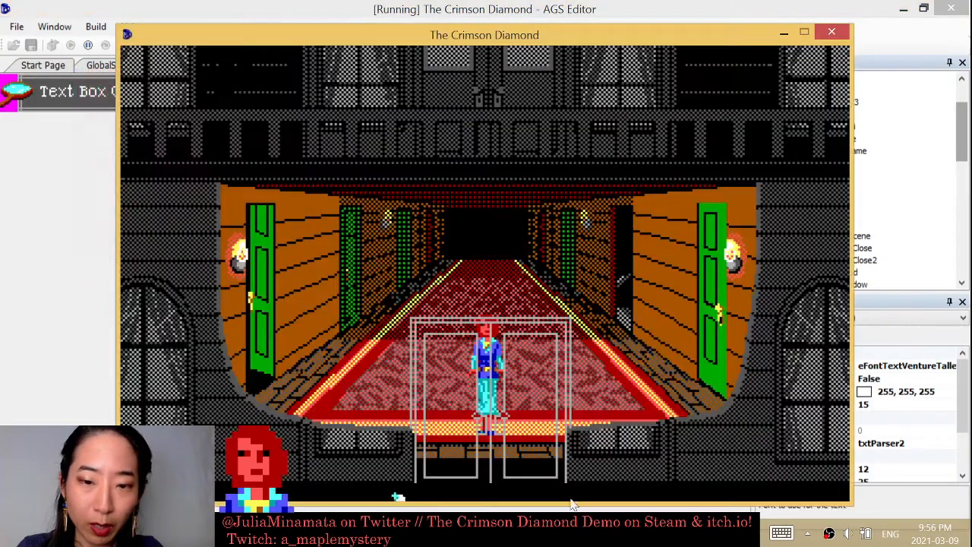
- Close the running game and exit AGS Editor
{"action": "left_click", "coordinate": [831, 31]}
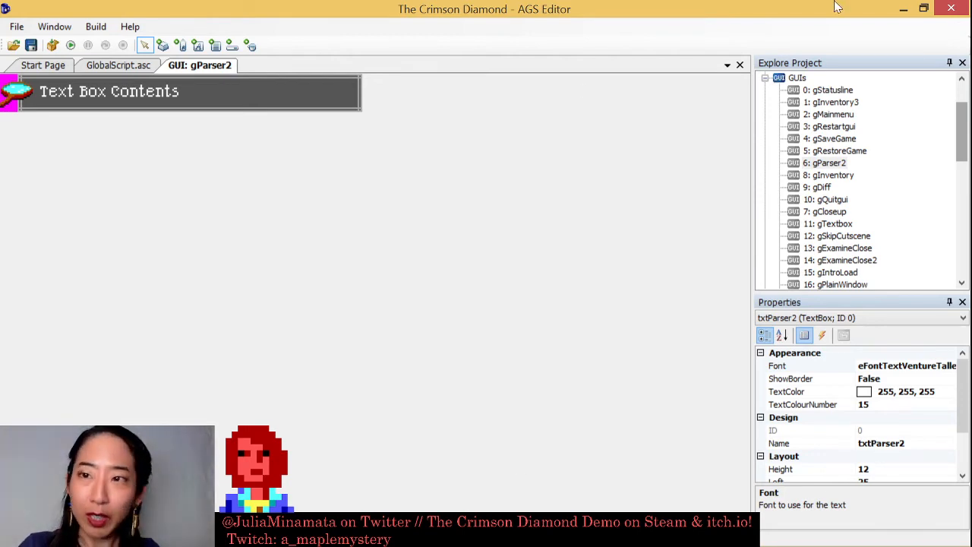
{"action": "left_click", "coordinate": [951, 8]}
{"action": "left_click", "coordinate": [500, 336]}
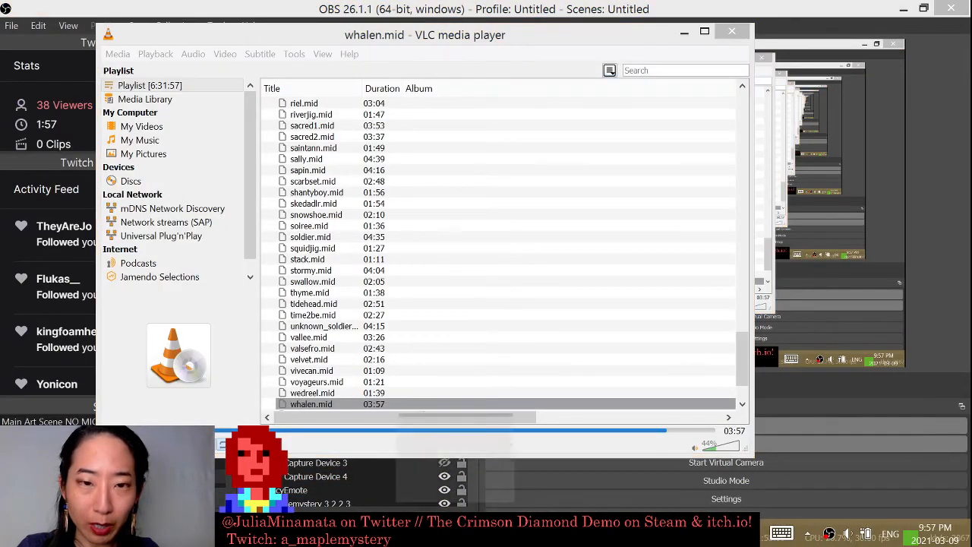
- Switch to Photoshop with Intro_night2.psd and maximize its main window
{"action": "key", "text": "alt+Tab"}
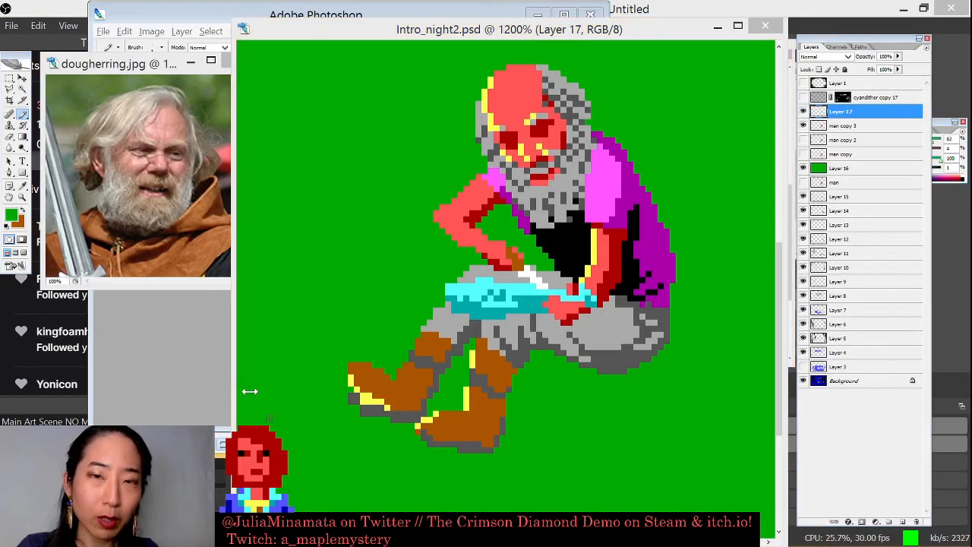
{"action": "left_click", "coordinate": [565, 14]}
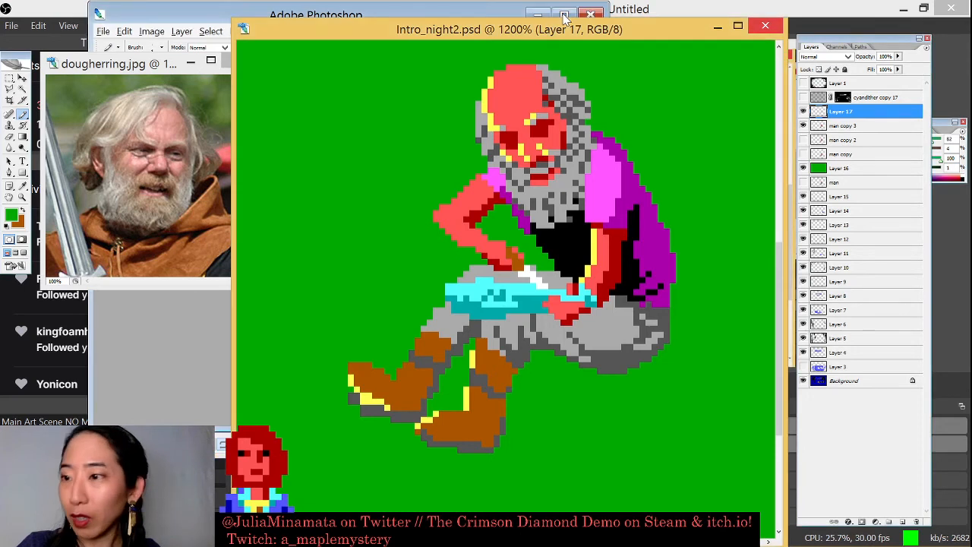
{"action": "left_click", "coordinate": [564, 15]}
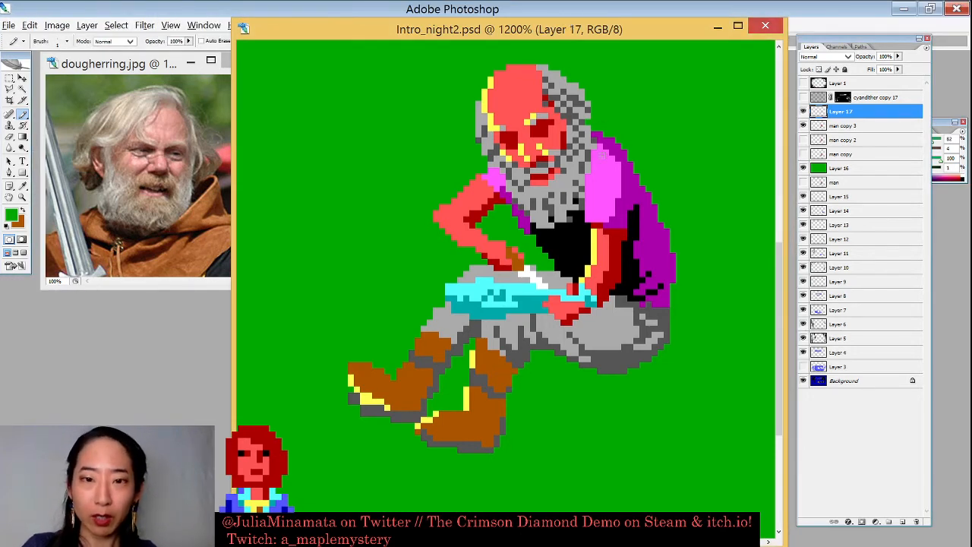
- Delete the empty Layer 17, and toggle the visibility of man copy 3 to check what it holds
{"action": "left_click", "coordinate": [803, 111]}
{"action": "left_click", "coordinate": [804, 111]}
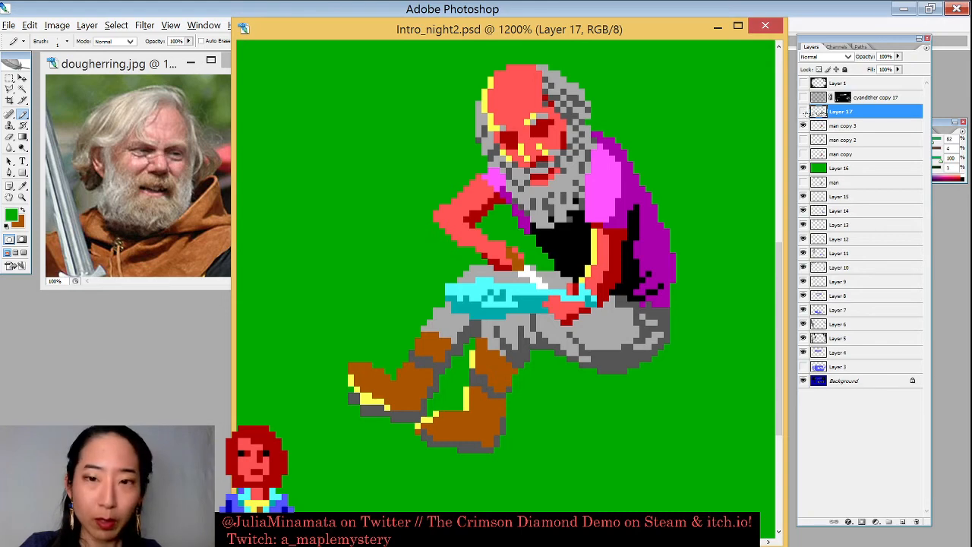
{"action": "key", "text": "Delete"}
{"action": "left_click", "coordinate": [803, 111]}
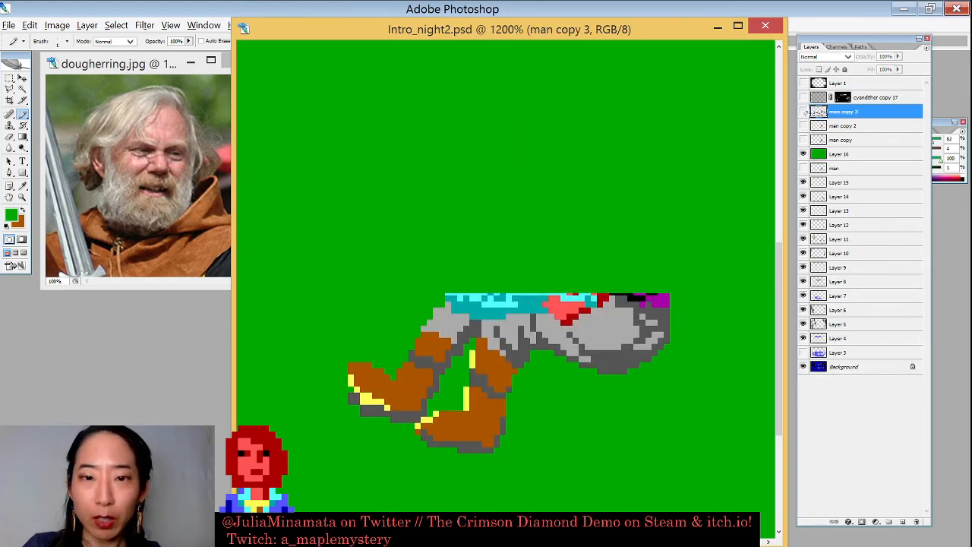
{"action": "left_click", "coordinate": [803, 111]}
{"action": "left_click", "coordinate": [803, 111]}
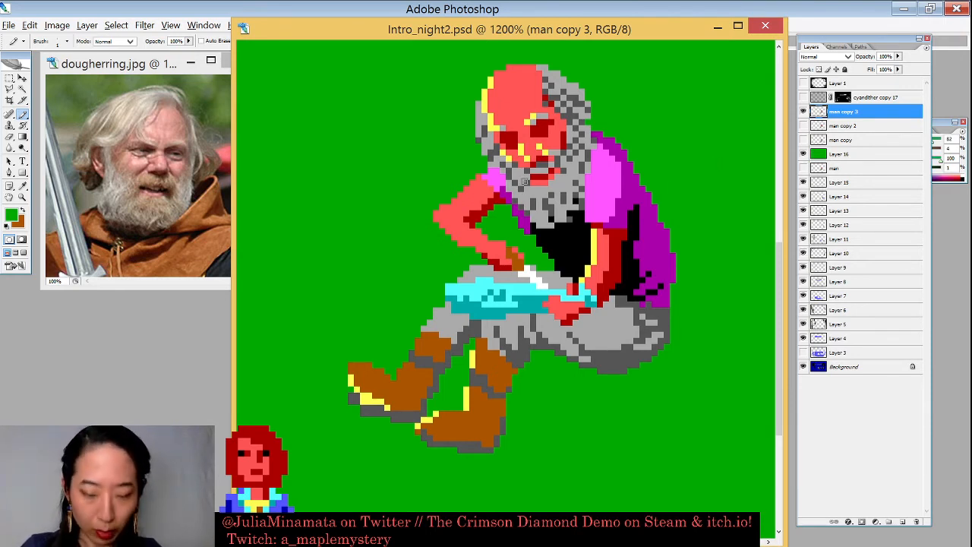
{"action": "key", "text": "l"}
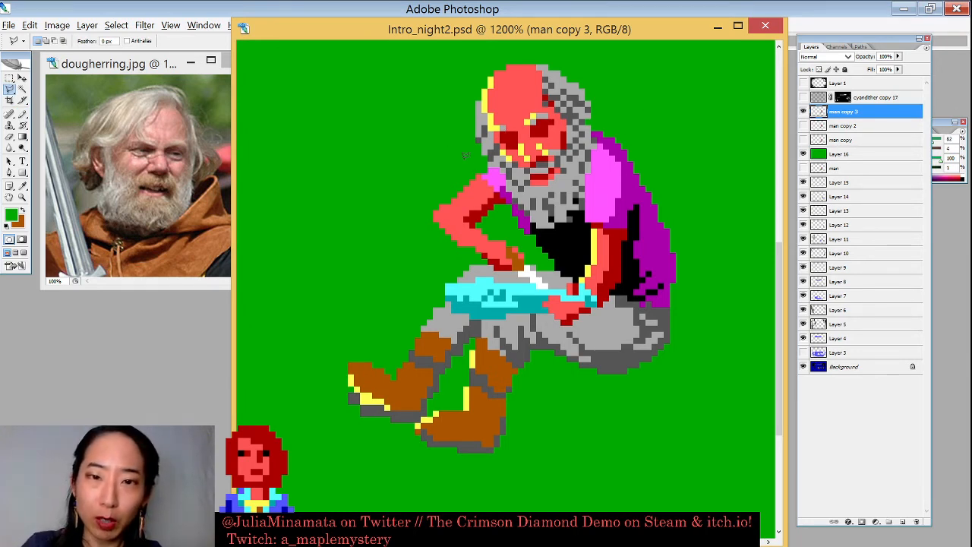
{"action": "left_click_drag", "start_coordinate": [492, 173], "coordinate": [541, 235]}
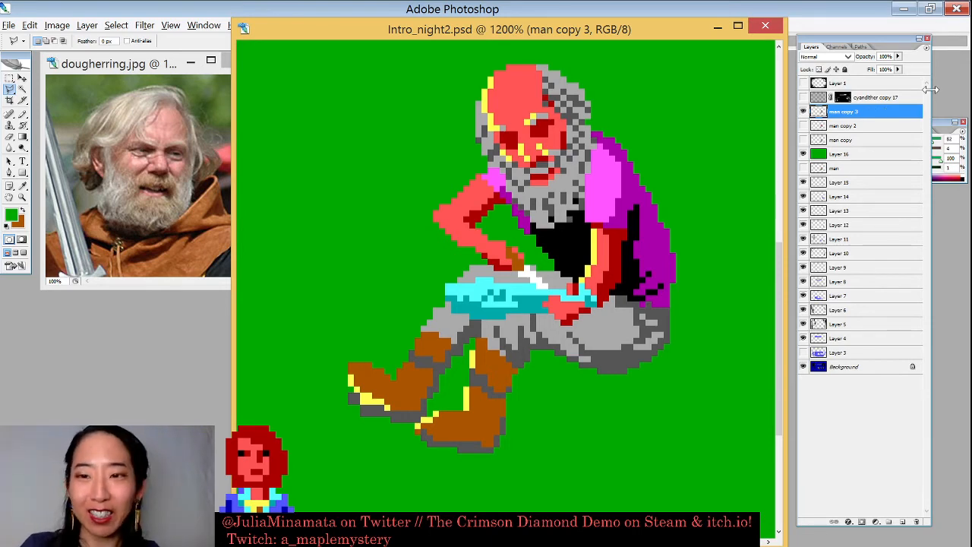
- Hide the green Layer 16 to examine the seated man within the whole night campfire scene, and show the layer again
{"action": "left_click", "coordinate": [803, 153]}
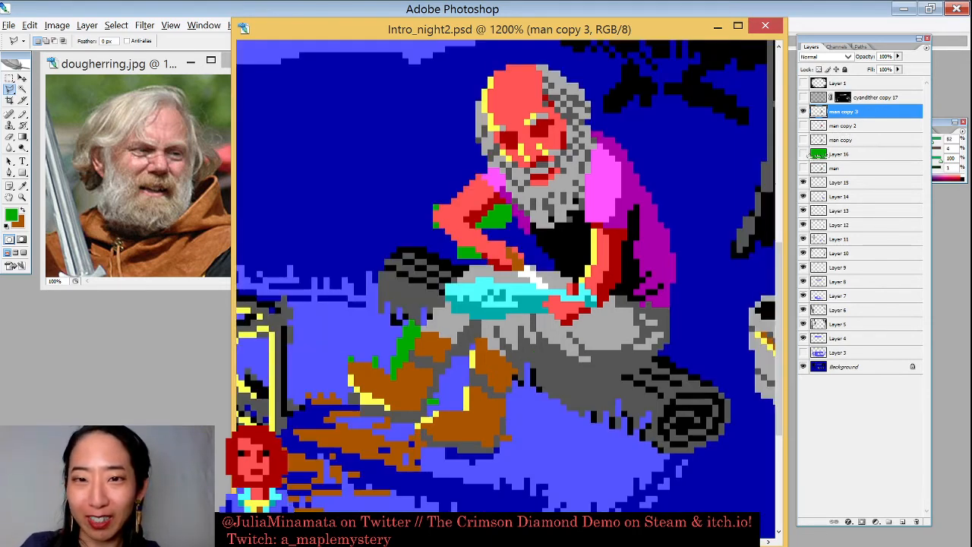
{"action": "key", "text": "ctrl+minus"}
{"action": "key", "text": "ctrl+minus"}
{"action": "key", "text": "ctrl+minus"}
{"action": "key", "text": "ctrl+minus"}
{"action": "key", "text": "ctrl+minus"}
{"action": "key", "text": "ctrl+minus"}
{"action": "key", "text": "ctrl+minus"}
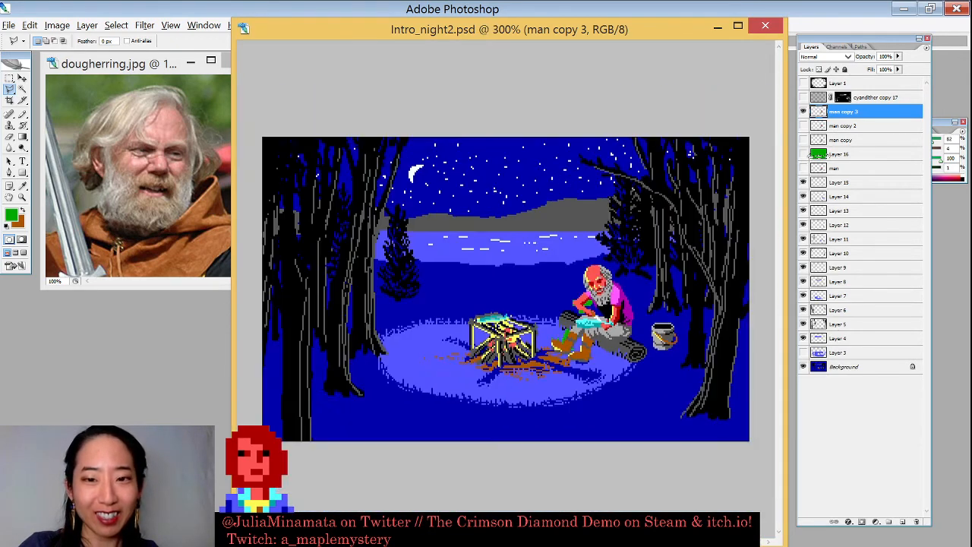
{"action": "key", "text": "ctrl+plus"}
{"action": "key", "text": "ctrl+plus"}
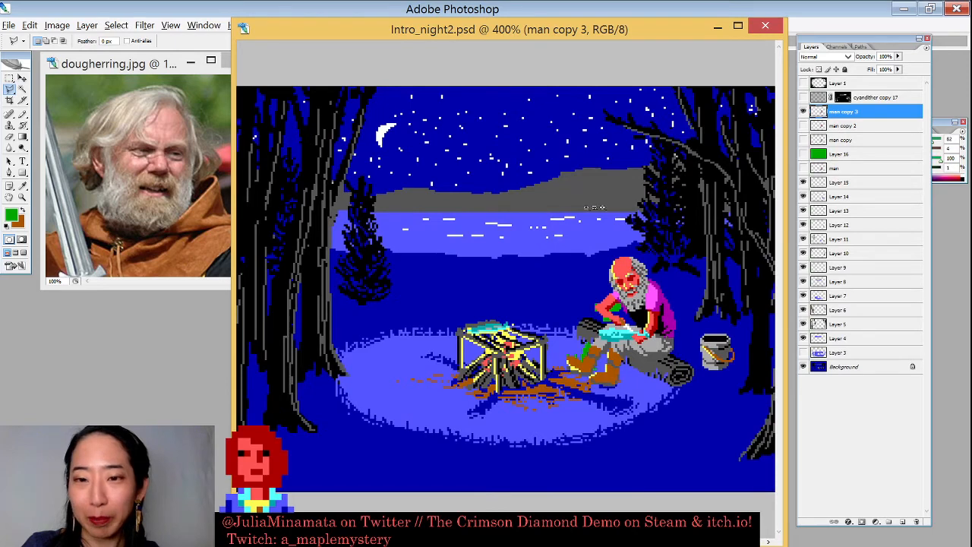
{"action": "left_click", "coordinate": [803, 155]}
- Add a new layer above man copy 3 for retouching the seated man
{"action": "left_click_drag", "start_coordinate": [553, 215], "coordinate": [718, 433]}
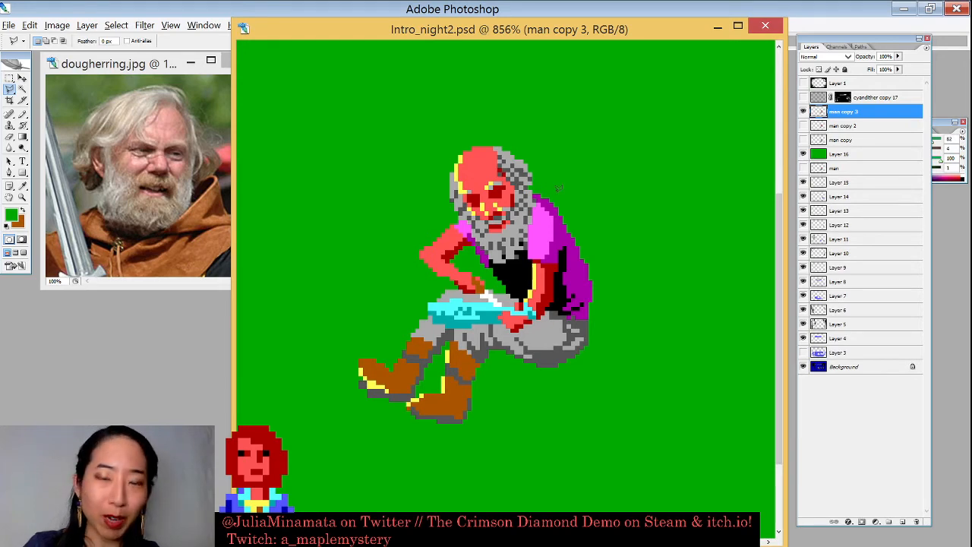
{"action": "key", "text": "ctrl+shift+n"}
{"action": "key", "text": "Return"}
{"action": "key", "text": "b"}
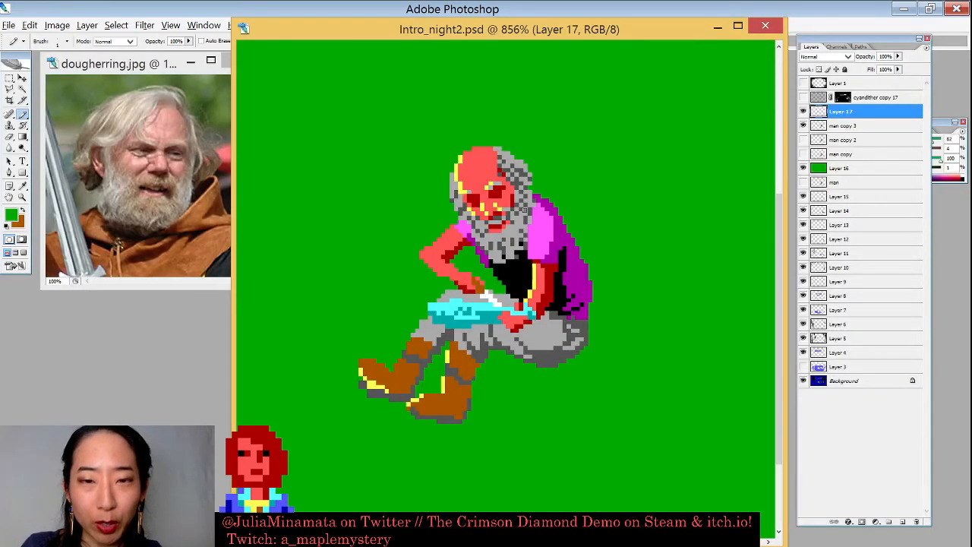
{"action": "key", "text": "Tab"}
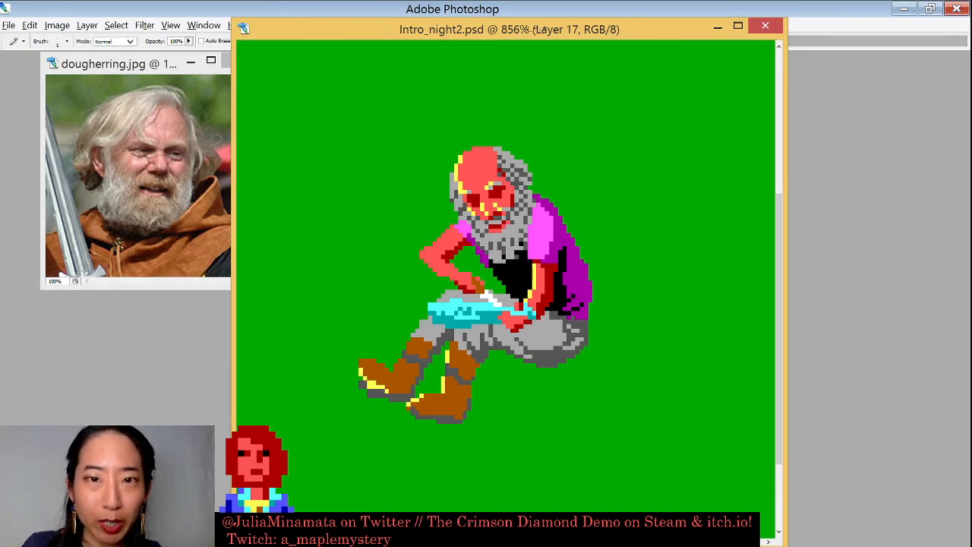
{"action": "key", "text": "Tab"}
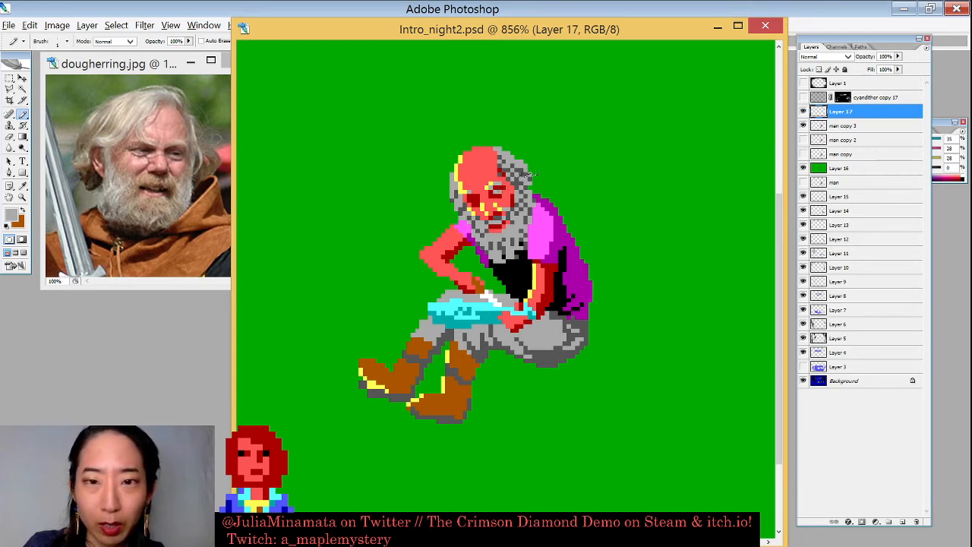
- Retouch the pixels around the man's eyes on the new layer with grey and yellow shades sampled from the figure
{"action": "left_click", "coordinate": [529, 177], "text": "alt"}
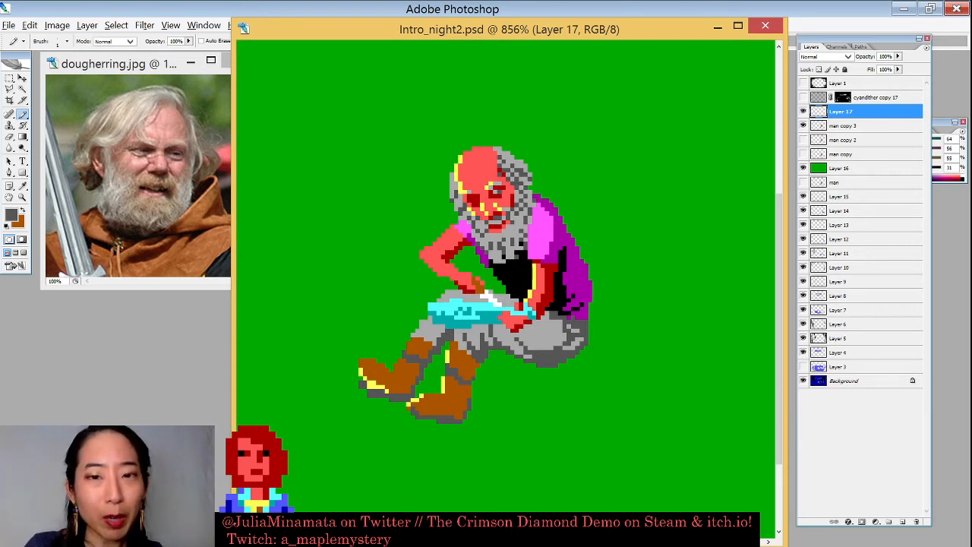
{"action": "left_click", "coordinate": [500, 182], "text": "alt"}
{"action": "left_click", "coordinate": [501, 176], "text": "alt"}
{"action": "left_click", "coordinate": [495, 182], "text": "alt"}
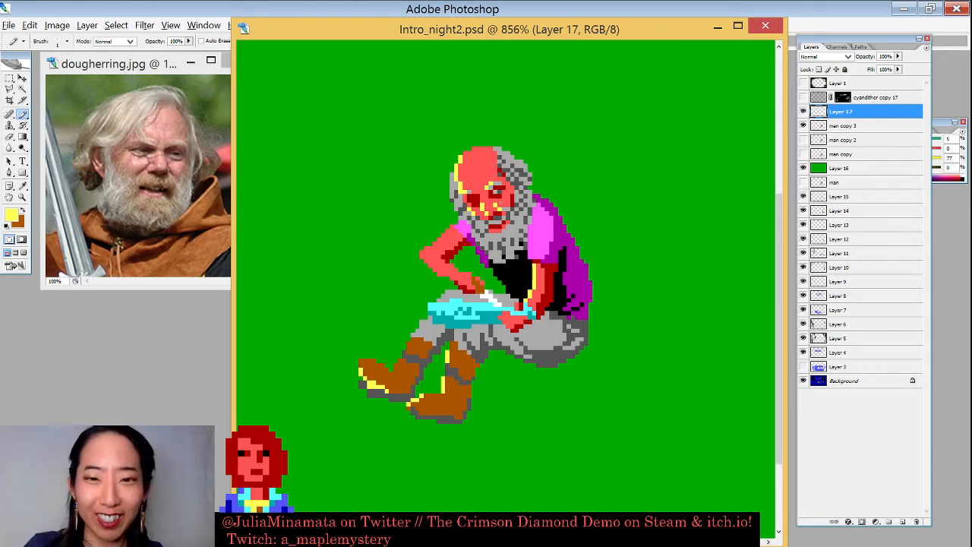
{"action": "left_click", "coordinate": [459, 185], "text": "alt"}
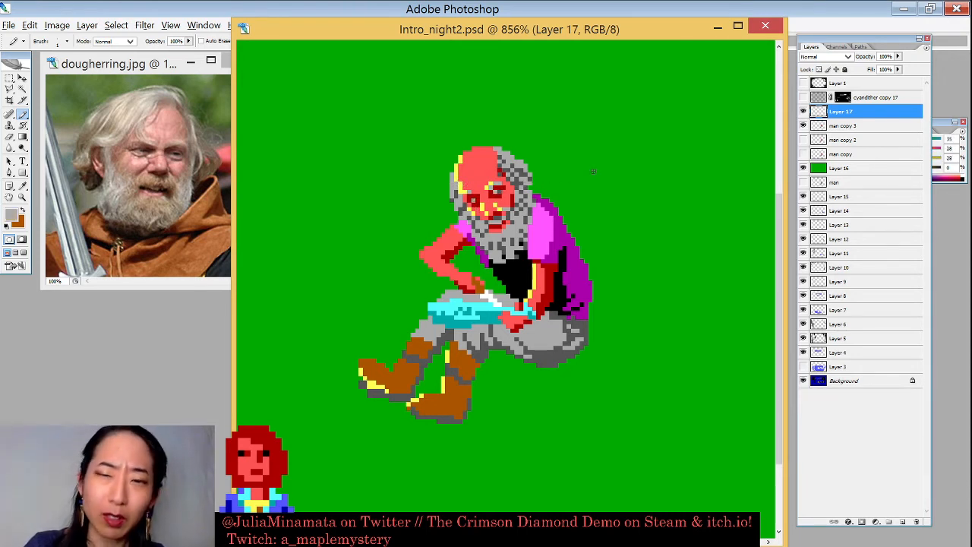
- Hide the green Layer 16 and toggle man copy 3 and Layer 17 to compare the retouched face within the night scene
{"action": "scroll", "coordinate": [593, 171], "scroll_direction": "down", "scroll_amount": 4}
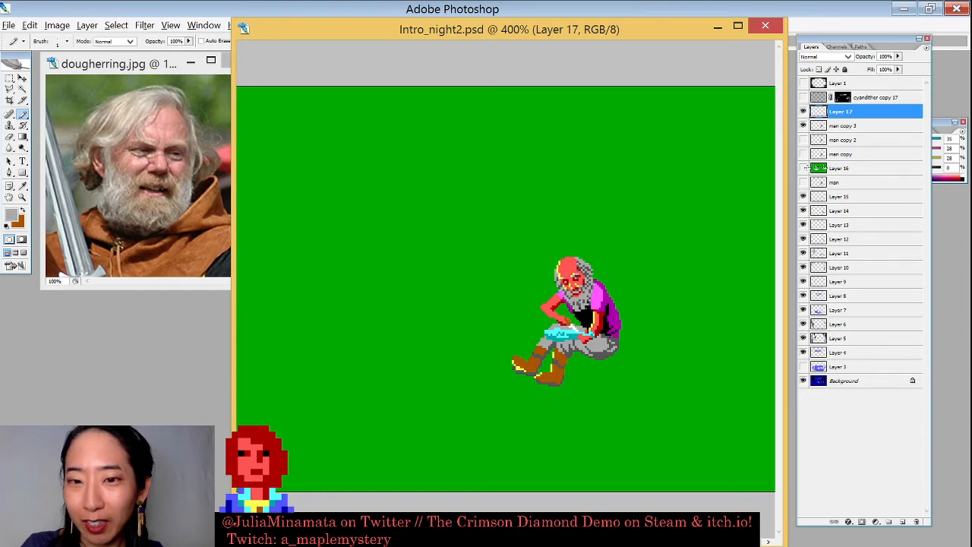
{"action": "left_click", "coordinate": [804, 168]}
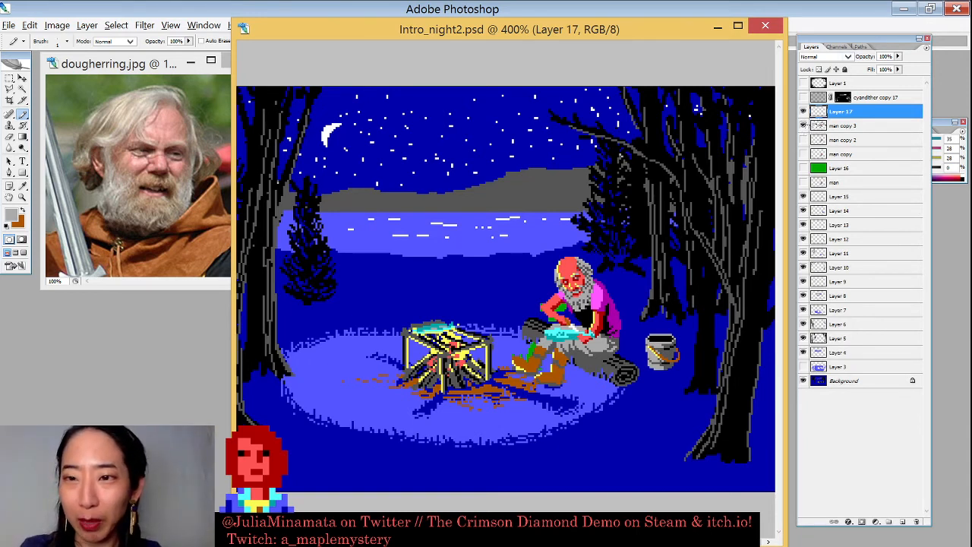
{"action": "left_click", "coordinate": [803, 125]}
{"action": "left_click", "coordinate": [804, 125]}
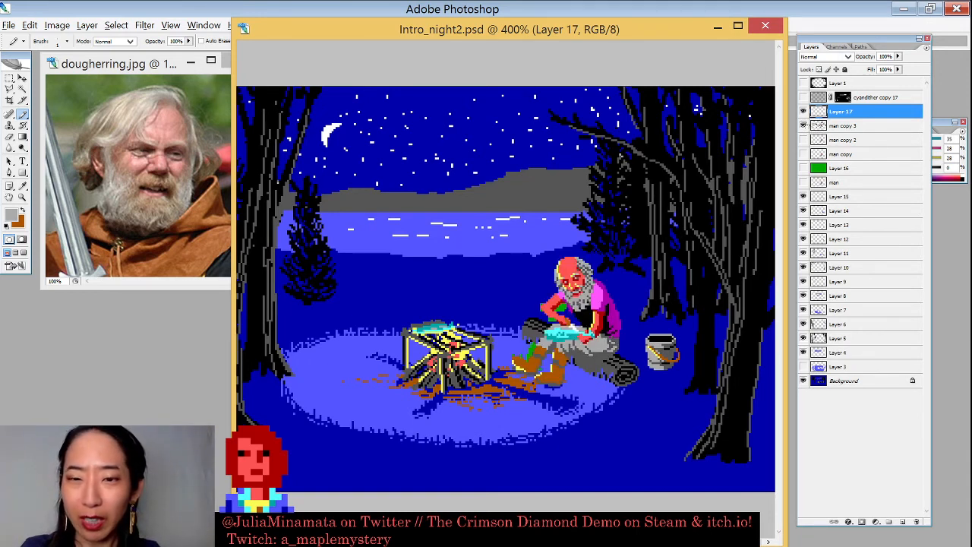
{"action": "left_click", "coordinate": [803, 111]}
{"action": "left_click", "coordinate": [803, 111]}
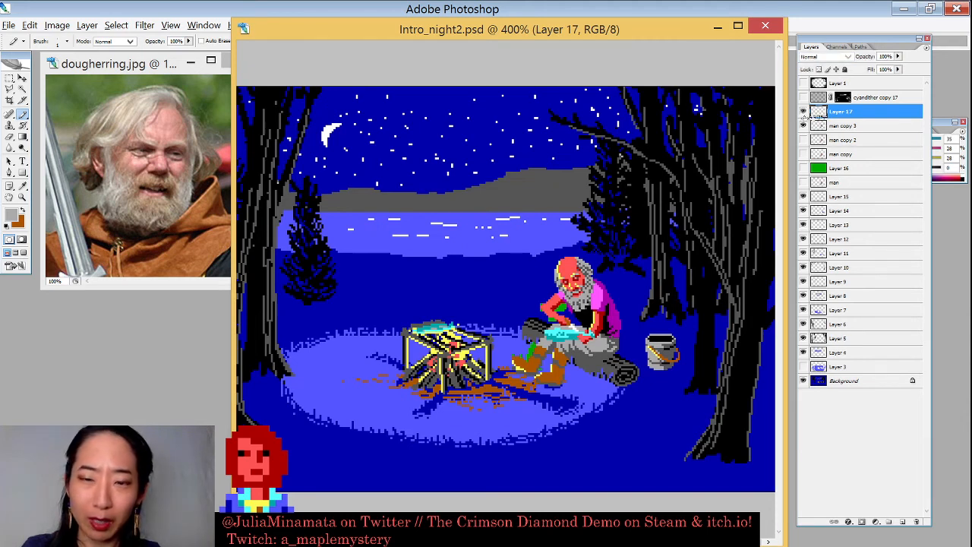
- Show the green Layer 16 again and paint the man's pupils on Layer 17 with dark cyan sampled from the plate
{"action": "left_click", "coordinate": [803, 112]}
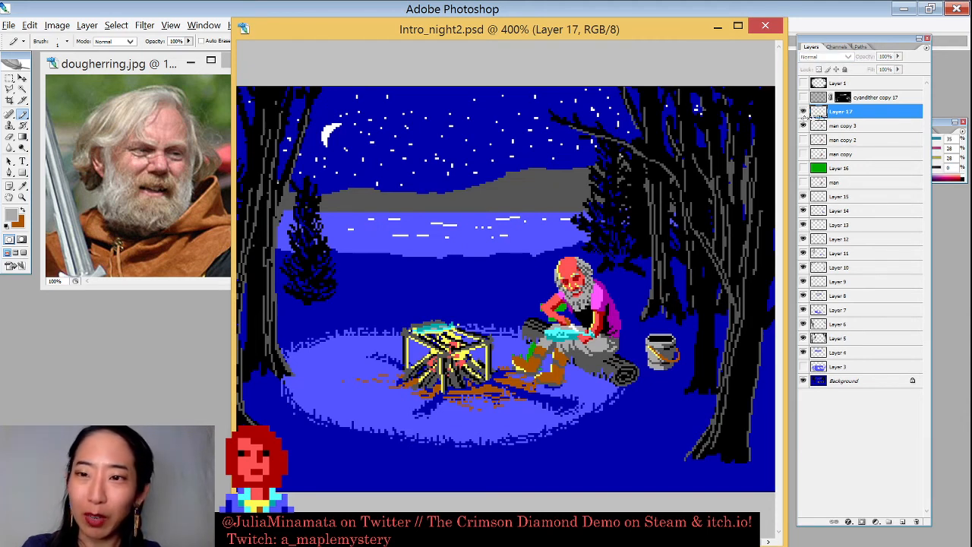
{"action": "left_click", "coordinate": [843, 126]}
{"action": "left_click_drag", "start_coordinate": [520, 223], "coordinate": [582, 367]}
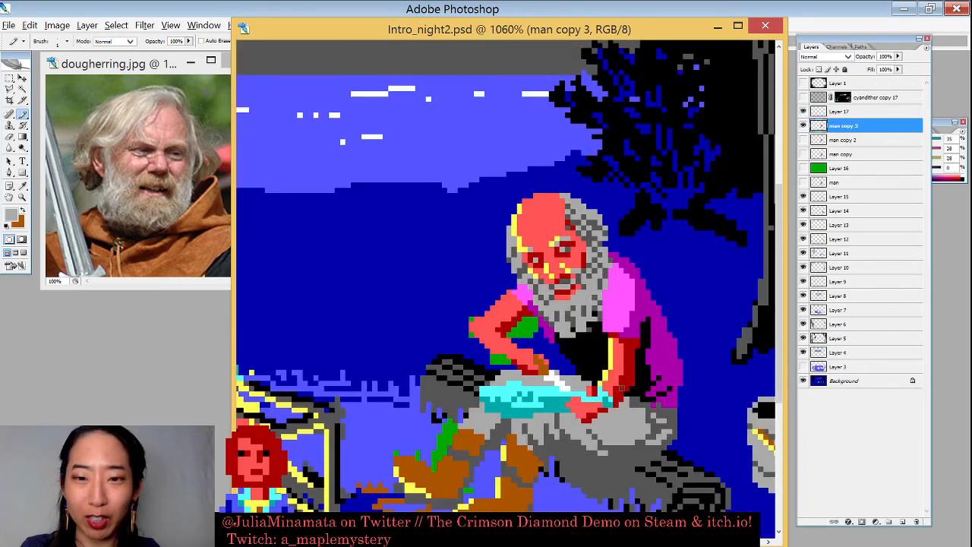
{"action": "left_click", "coordinate": [803, 168]}
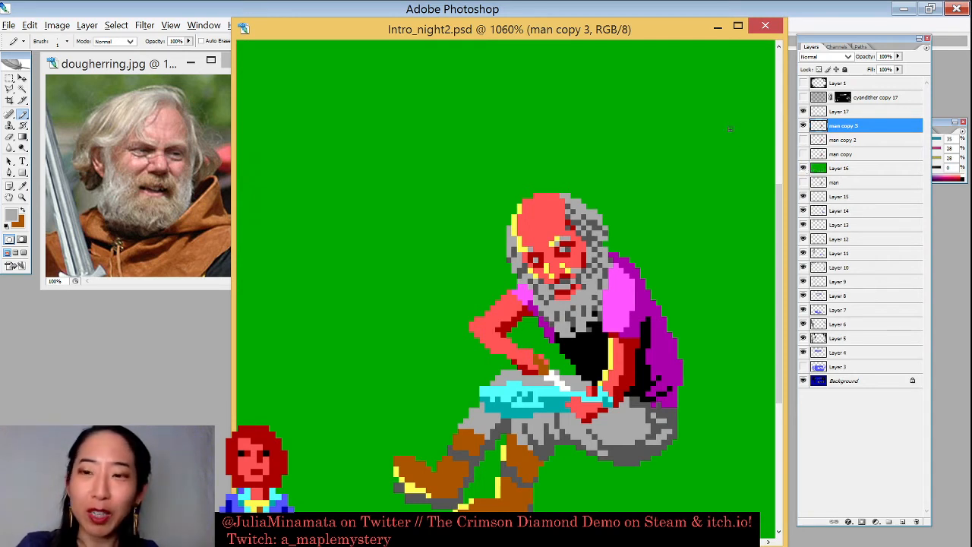
{"action": "left_click", "coordinate": [551, 400], "text": "alt"}
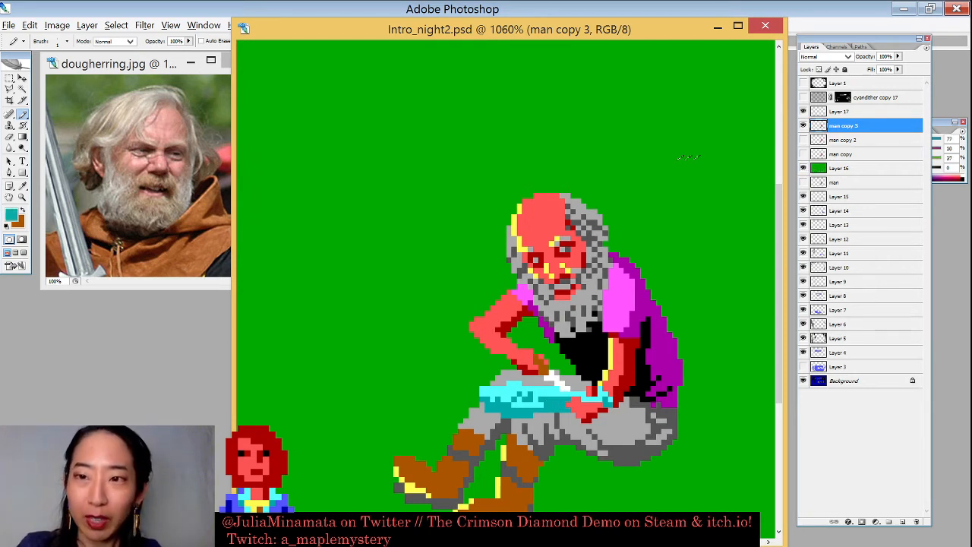
{"action": "left_click", "coordinate": [865, 111]}
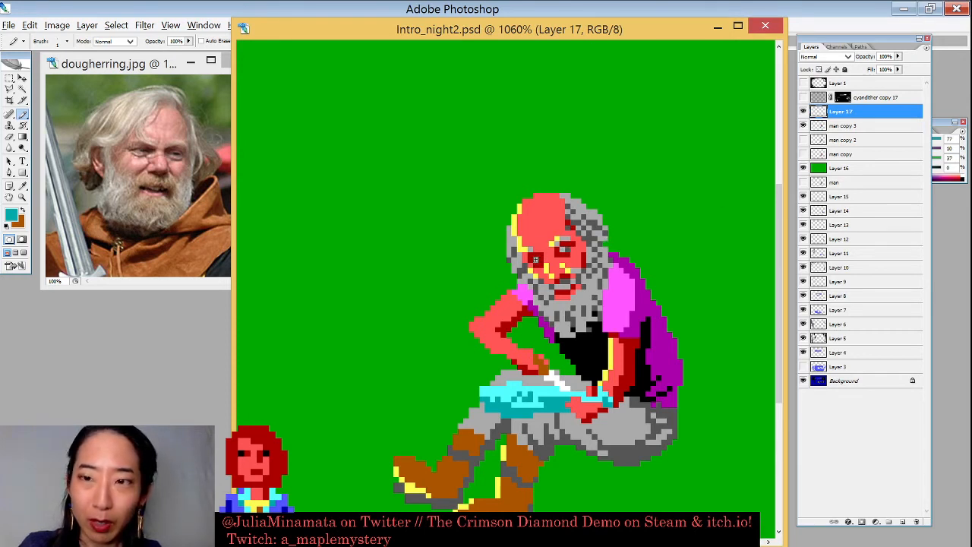
{"action": "left_click", "coordinate": [535, 259]}
{"action": "left_click", "coordinate": [562, 248]}
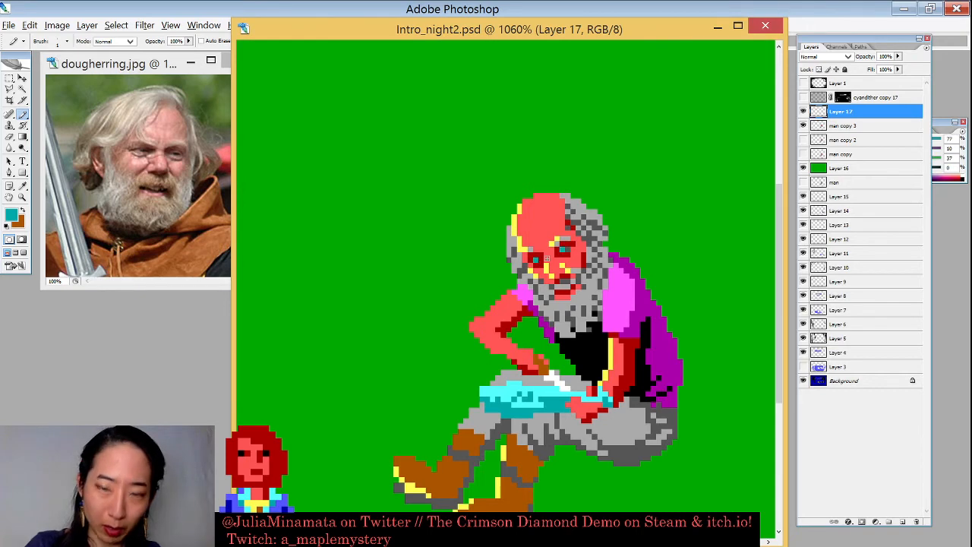
- Hide the green Layer 16 to examine the man's cyan eyes within the night scene, and show the layer again
{"action": "key", "text": "ctrl+0"}
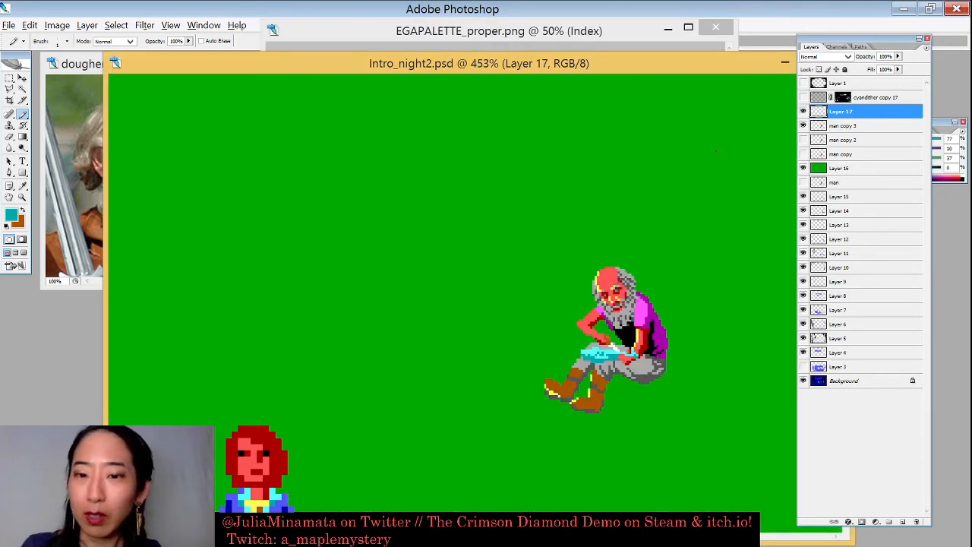
{"action": "left_click", "coordinate": [804, 168]}
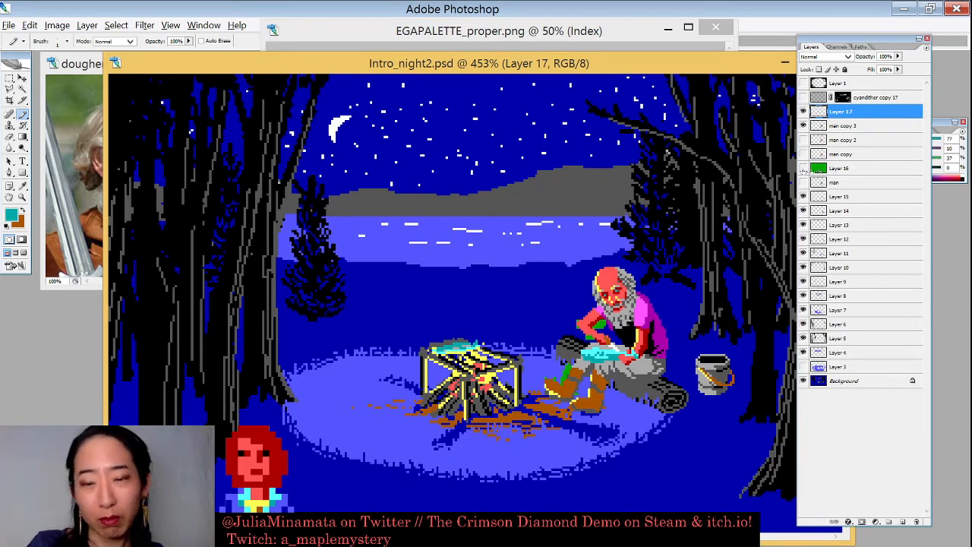
{"action": "left_click", "coordinate": [803, 168]}
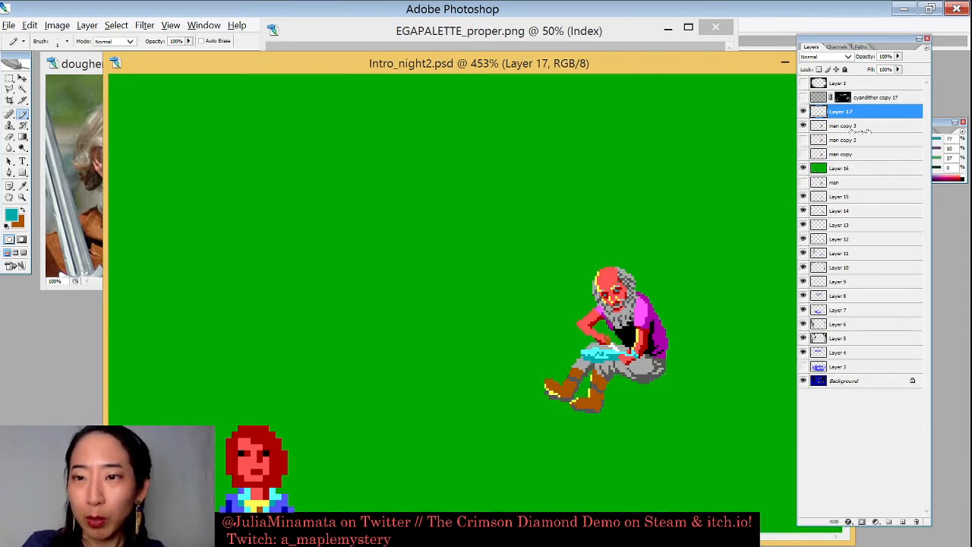
- Toggle Layer 17 to compare the man's face with and without the eye retouching, and leave that layer hidden
{"action": "left_click", "coordinate": [854, 126]}
{"action": "left_click_drag", "start_coordinate": [554, 243], "coordinate": [688, 442]}
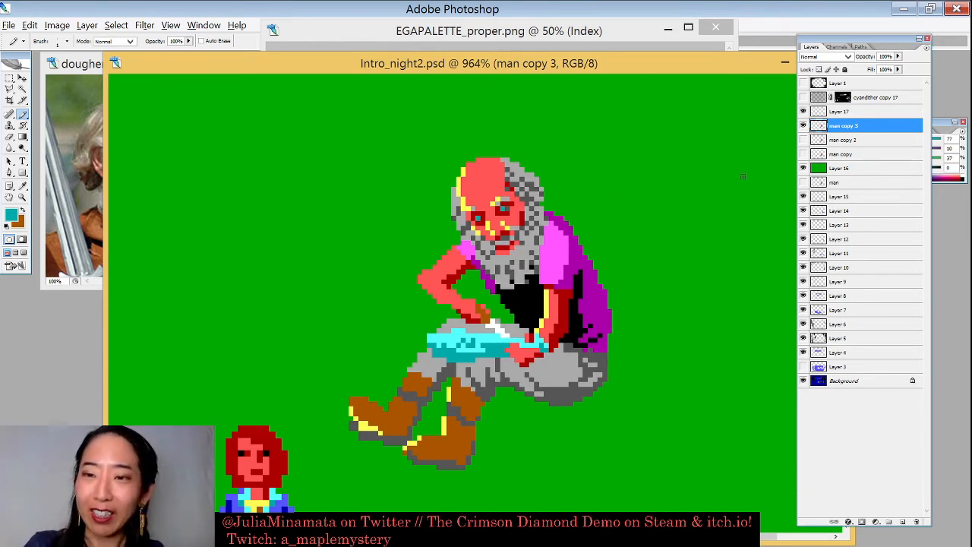
{"action": "left_click", "coordinate": [823, 111]}
{"action": "left_click", "coordinate": [802, 111]}
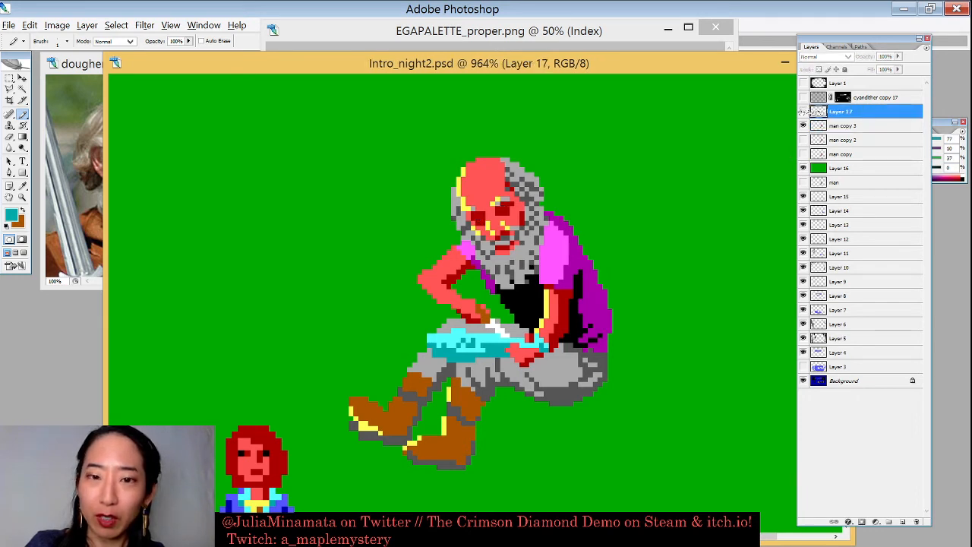
{"action": "left_click", "coordinate": [802, 112]}
{"action": "left_click", "coordinate": [803, 111]}
{"action": "left_click", "coordinate": [803, 112]}
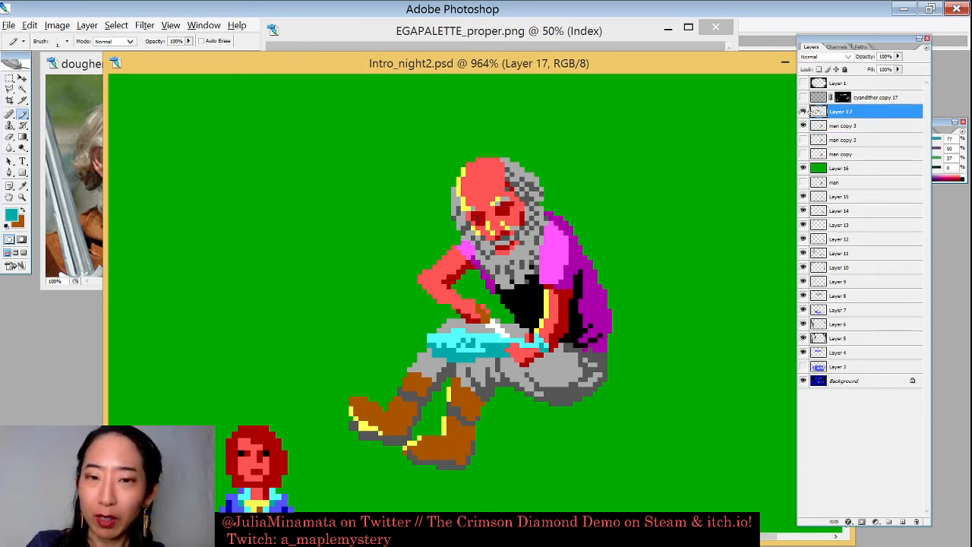
{"action": "left_click", "coordinate": [802, 112]}
- Shade the trousers beneath the plate and beside the man's hand on man copy 3 with dark grey sampled from the figure
{"action": "left_click", "coordinate": [864, 128]}
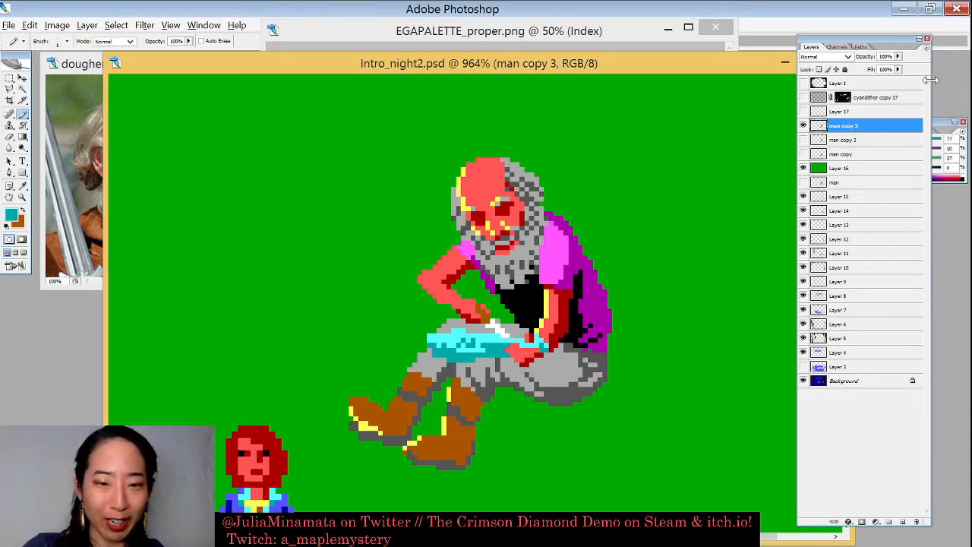
{"action": "left_click", "coordinate": [412, 345]}
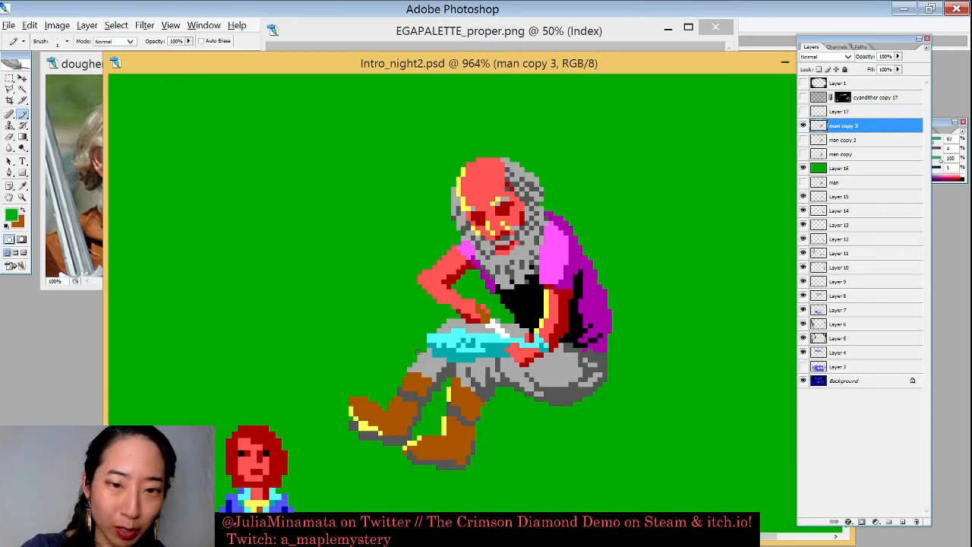
{"action": "left_click", "coordinate": [570, 391]}
{"action": "mouse_move", "coordinate": [460, 370]}
{"action": "left_mouse_down"}
{"action": "mouse_move", "coordinate": [510, 361]}
{"action": "mouse_move", "coordinate": [479, 366]}
{"action": "left_mouse_up"}
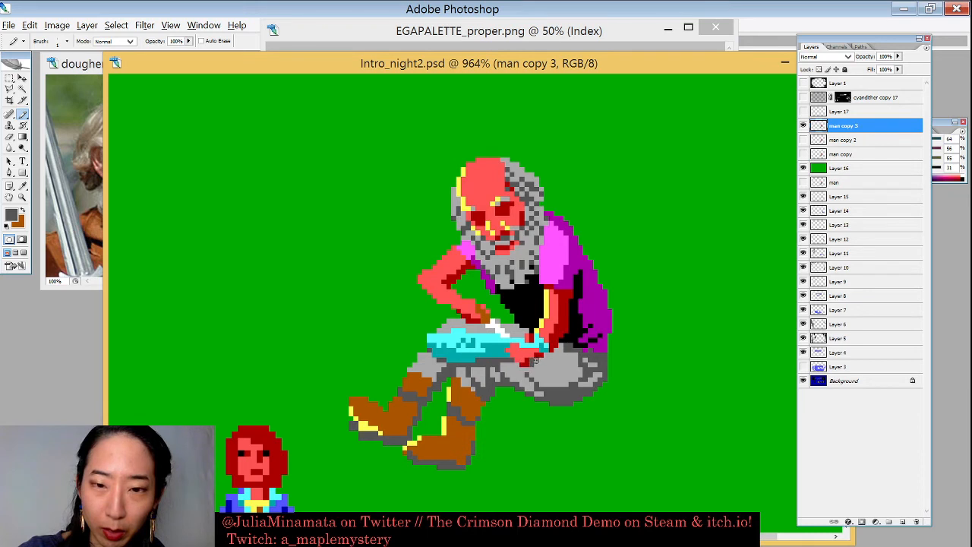
{"action": "left_click", "coordinate": [541, 351], "text": "alt"}
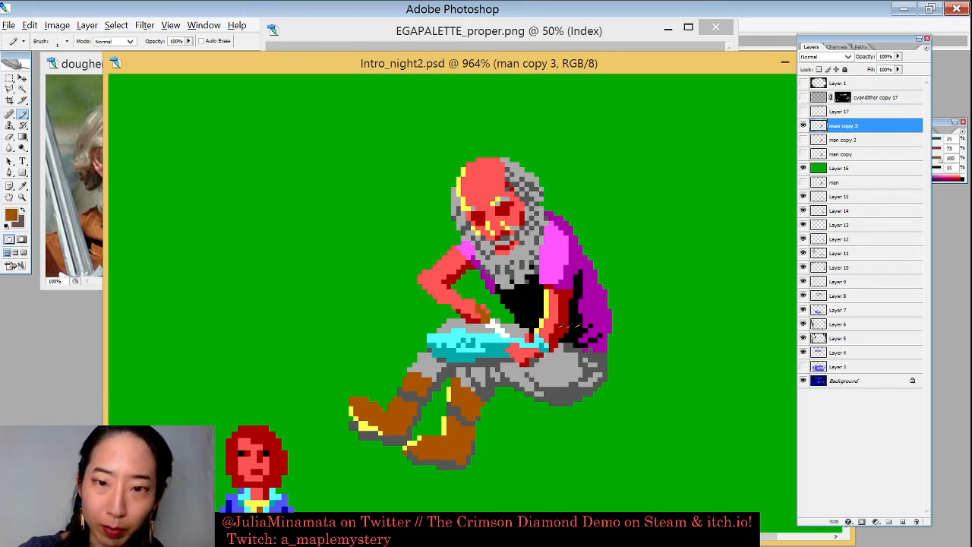
{"action": "key", "text": "x"}
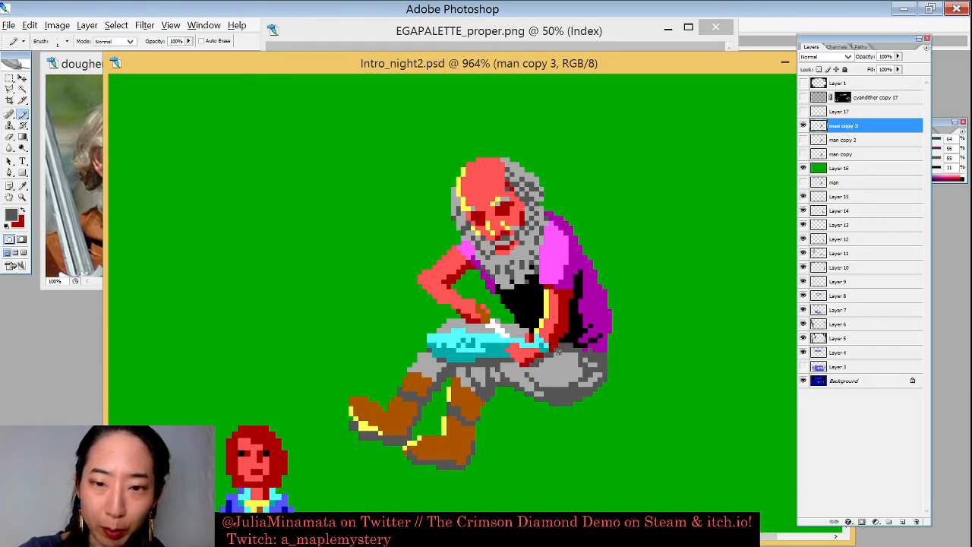
{"action": "left_click", "coordinate": [551, 358]}
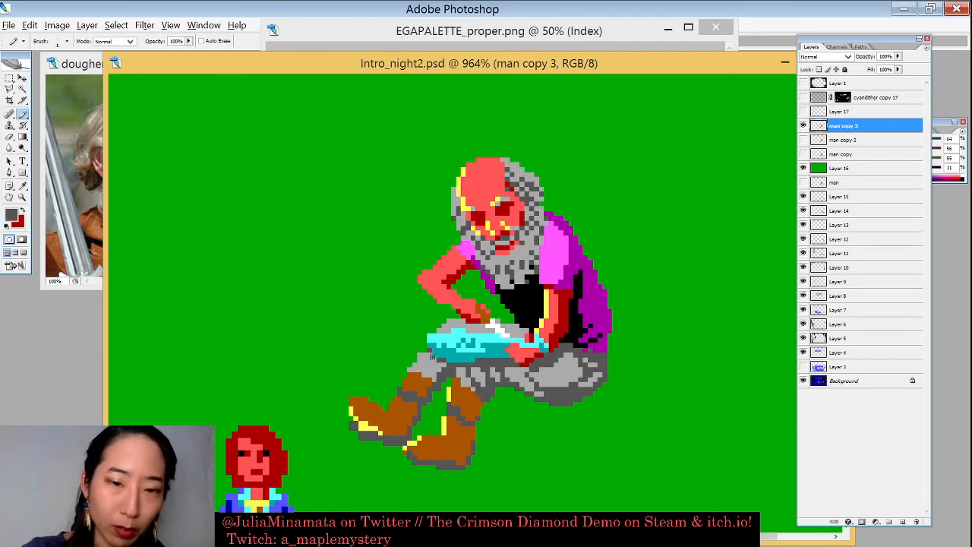
- Touch up the knee with sampled light grey and the plate's underside with sampled dark cyan on man copy 3
{"action": "left_click", "coordinate": [425, 354], "text": "alt"}
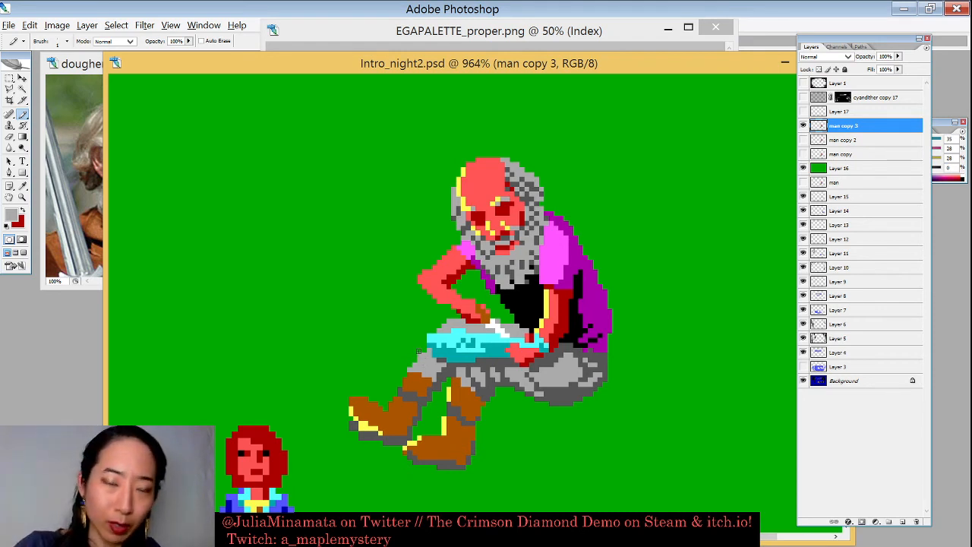
{"action": "left_click", "coordinate": [507, 347], "text": "alt"}
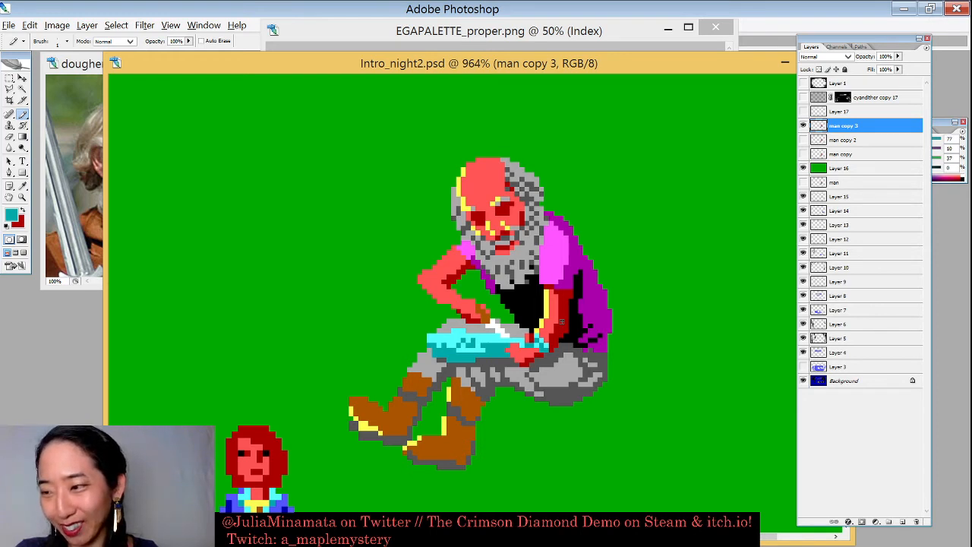
{"action": "key", "text": "ctrl+plus"}
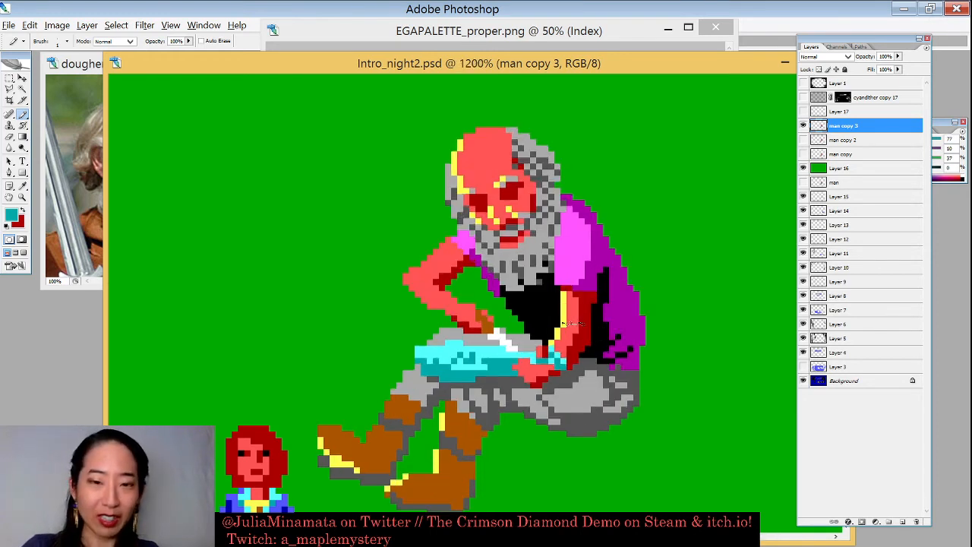
{"action": "key", "text": "ctrl+minus"}
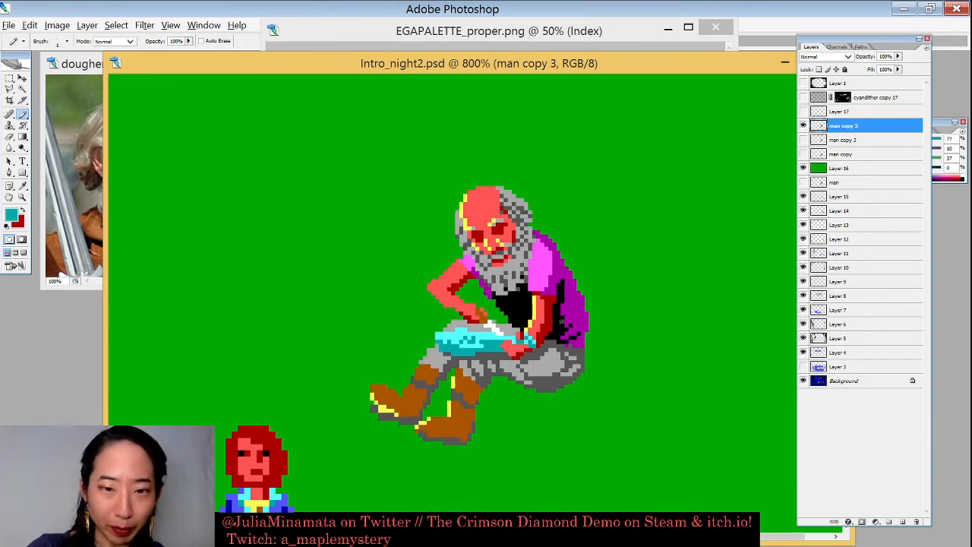
- Move the image window clear of the reference photo and refine the top of the rear boot with brown sampled from it
{"action": "left_click", "coordinate": [386, 392], "text": "alt"}
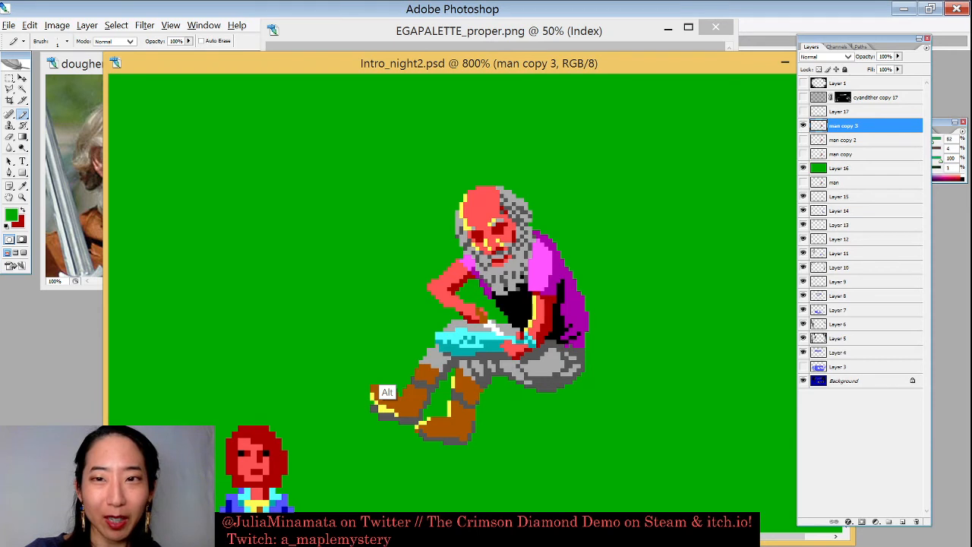
{"action": "left_click_drag", "start_coordinate": [612, 62], "coordinate": [681, 62]}
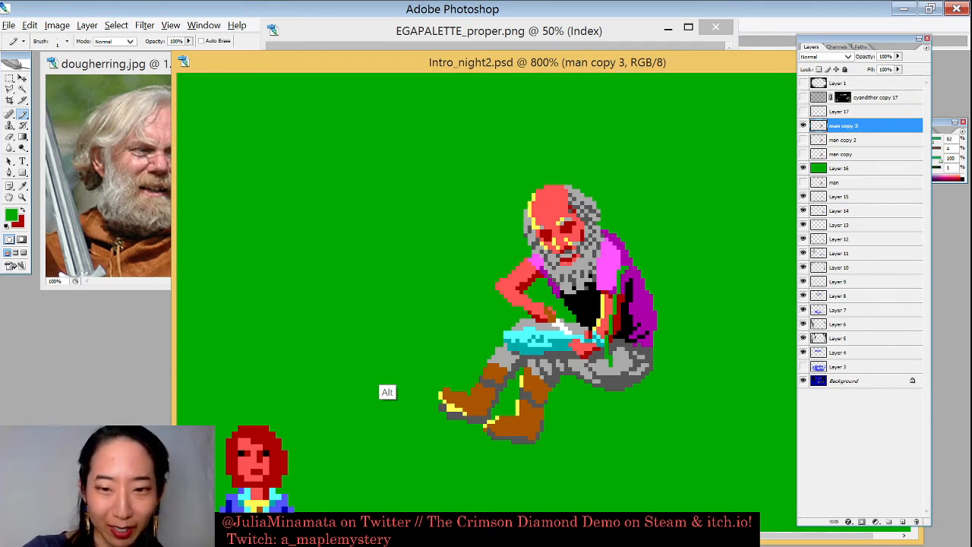
{"action": "left_click", "coordinate": [489, 369], "text": "alt"}
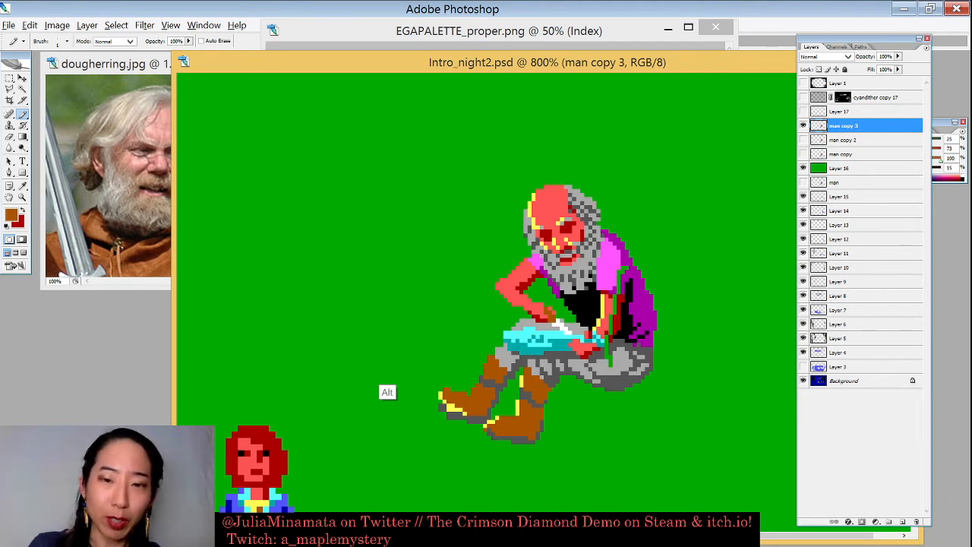
{"action": "scroll", "coordinate": [560, 238], "scroll_direction": "up", "scroll_amount": 1}
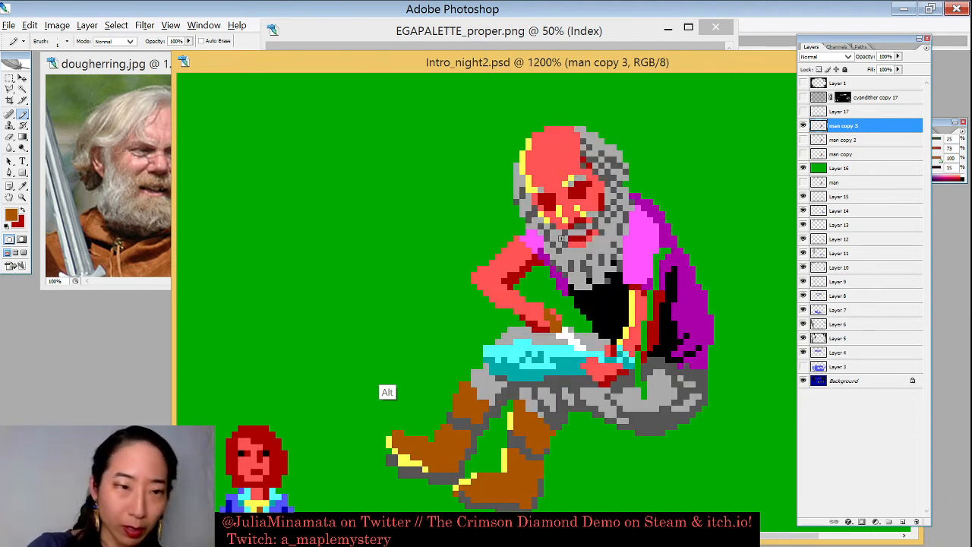
{"action": "left_click", "coordinate": [387, 459], "text": "alt"}
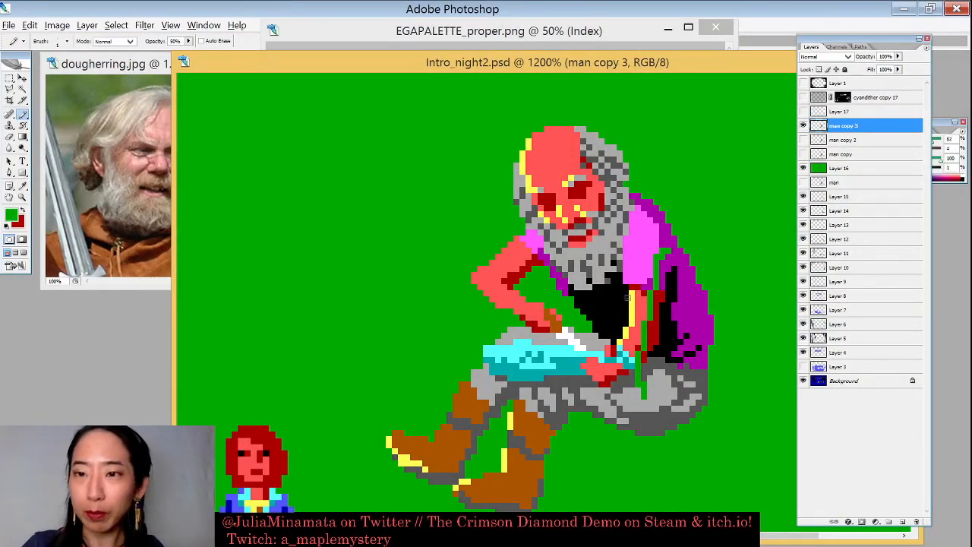
- Toggle man copy 3 off and on to check the green strokes across the man's arm, and reposition the image window
{"action": "left_click", "coordinate": [804, 126]}
{"action": "left_click", "coordinate": [804, 125]}
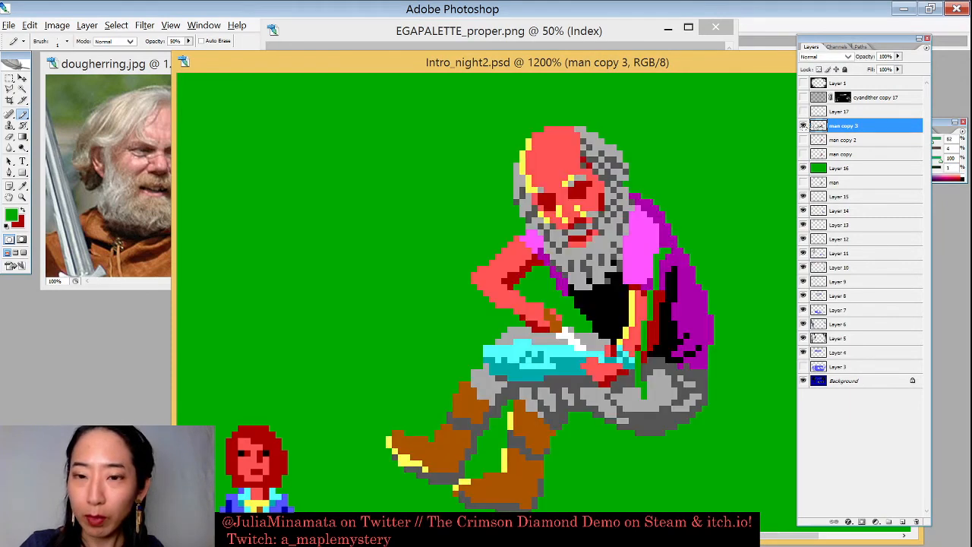
{"action": "left_click_drag", "start_coordinate": [629, 66], "coordinate": [614, 65]}
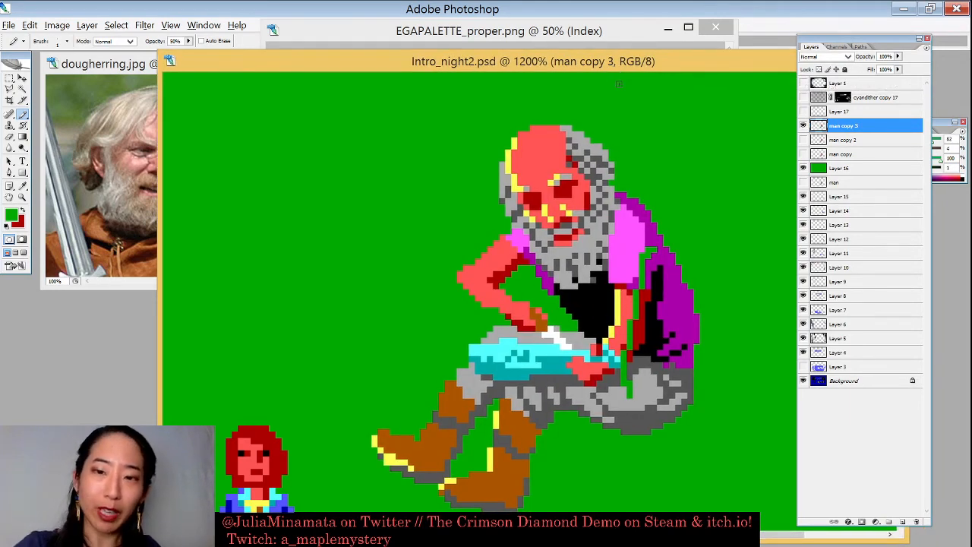
{"action": "key", "text": "Tab"}
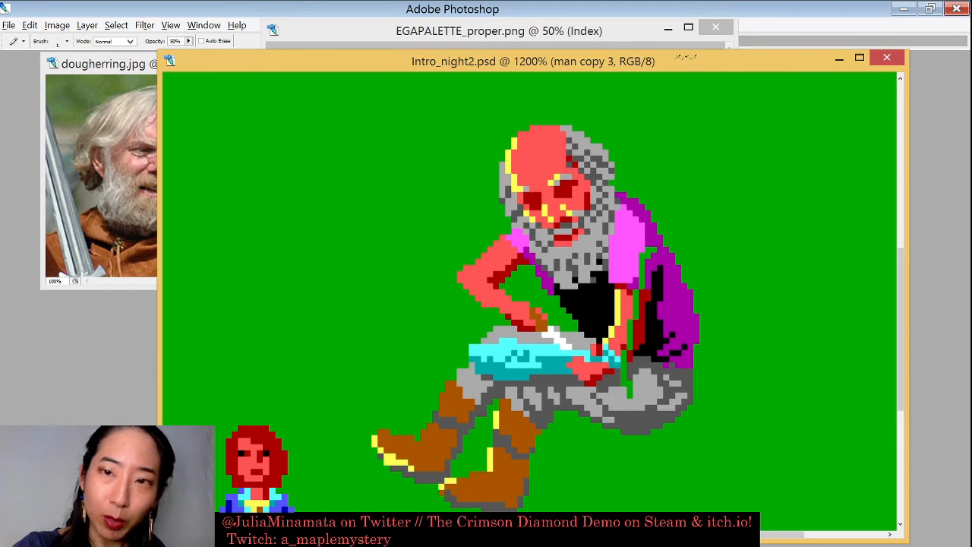
{"action": "left_click_drag", "start_coordinate": [633, 62], "coordinate": [566, 68]}
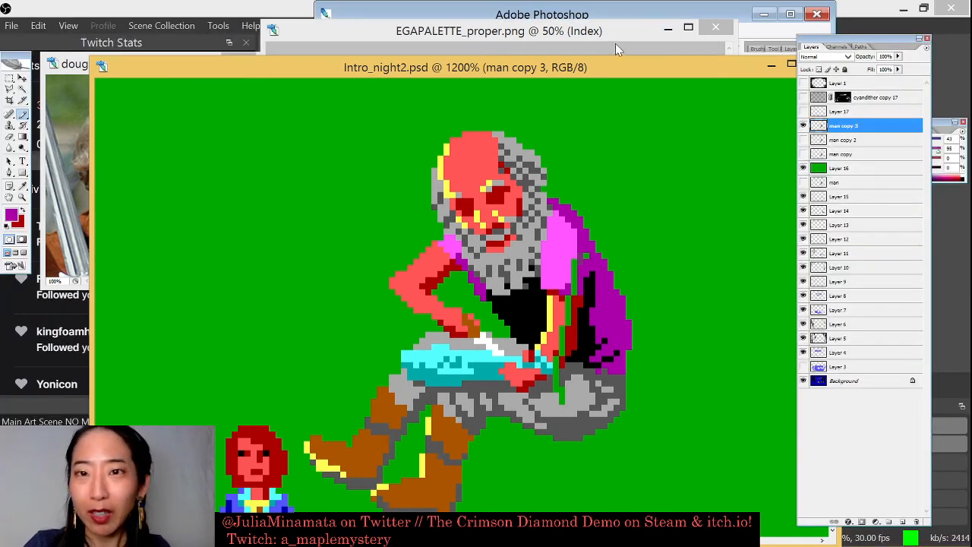
- Step back through the earlier Pencil states in the document's history, return to the latest state and close the history
{"action": "left_click", "coordinate": [790, 13]}
{"action": "left_click", "coordinate": [204, 25]}
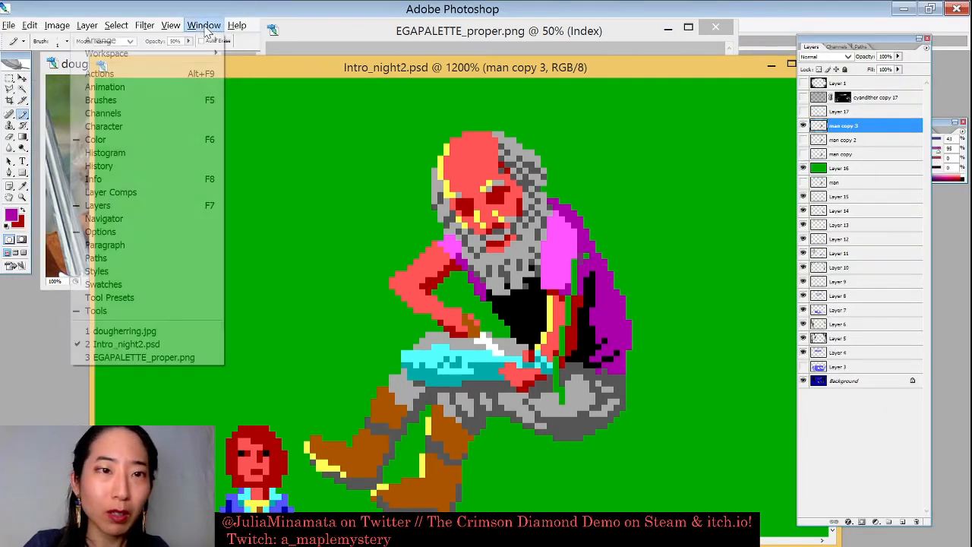
{"action": "key", "text": "Tab"}
{"action": "key", "text": "Tab"}
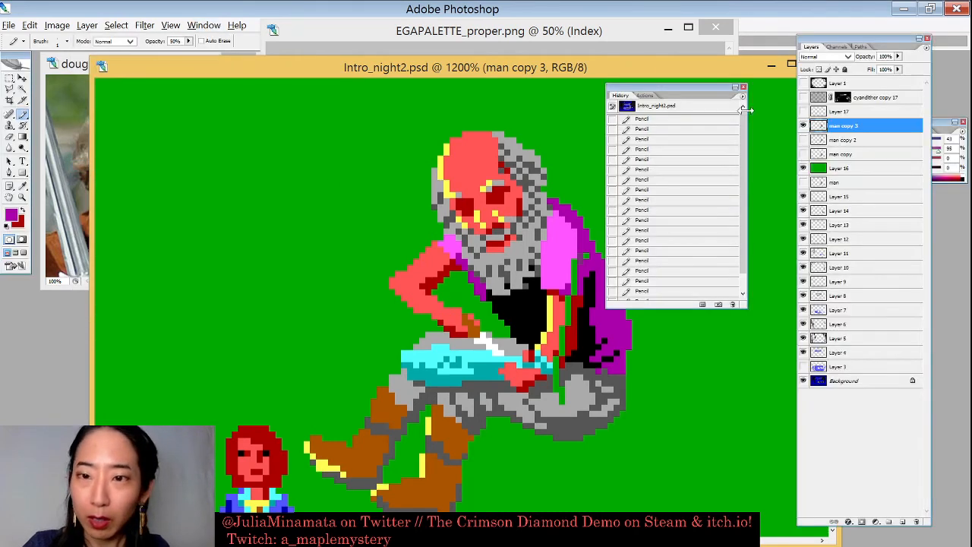
{"action": "scroll", "coordinate": [687, 292], "scroll_direction": "down", "scroll_amount": 3}
{"action": "left_click", "coordinate": [681, 284]}
{"action": "left_click", "coordinate": [672, 274]}
{"action": "left_click", "coordinate": [662, 254]}
{"action": "left_click", "coordinate": [660, 244]}
{"action": "left_click", "coordinate": [655, 223]}
{"action": "left_click", "coordinate": [659, 214]}
{"action": "left_click", "coordinate": [661, 294]}
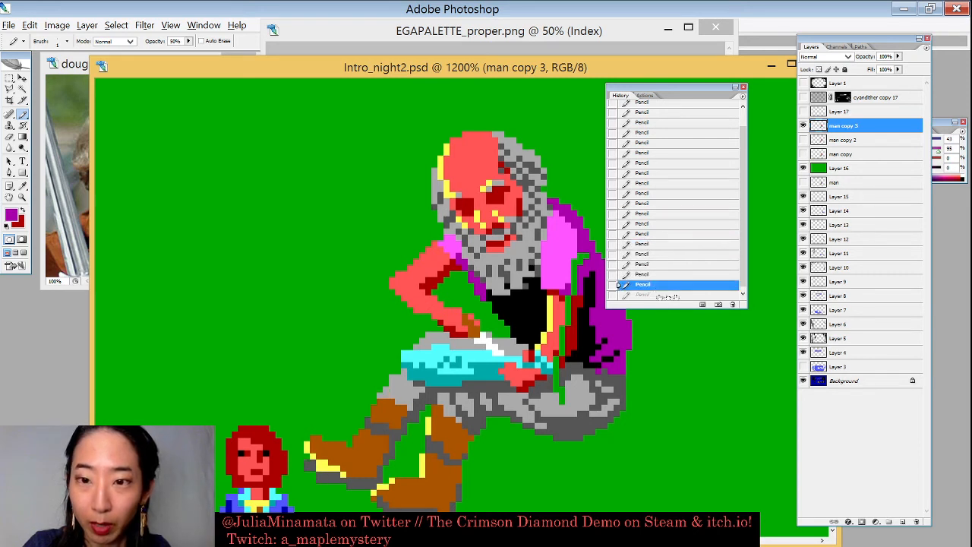
{"action": "left_click", "coordinate": [742, 89]}
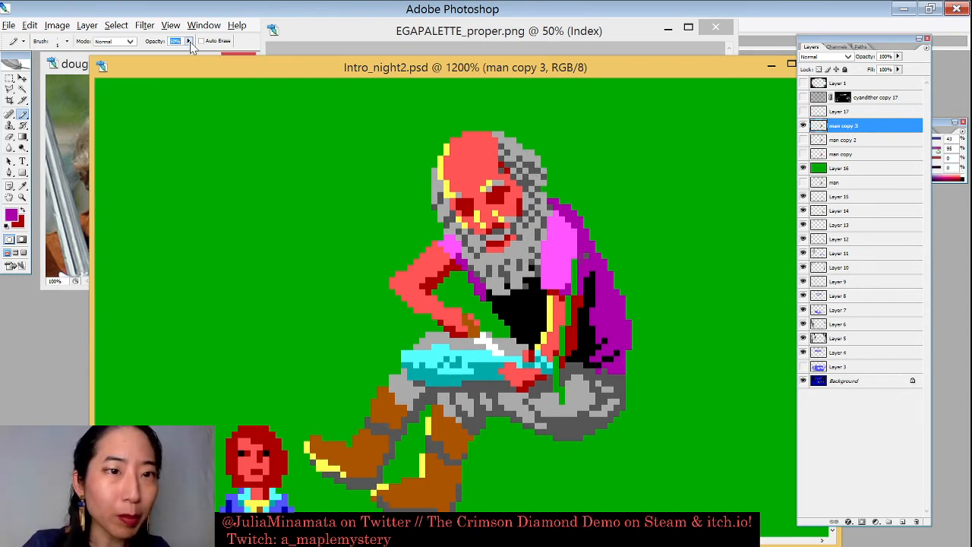
- Set the Pencil opacity to 100% and clear the green strokes running across the man's near arm and knee
{"action": "left_click_drag", "start_coordinate": [212, 59], "coordinate": [255, 53]}
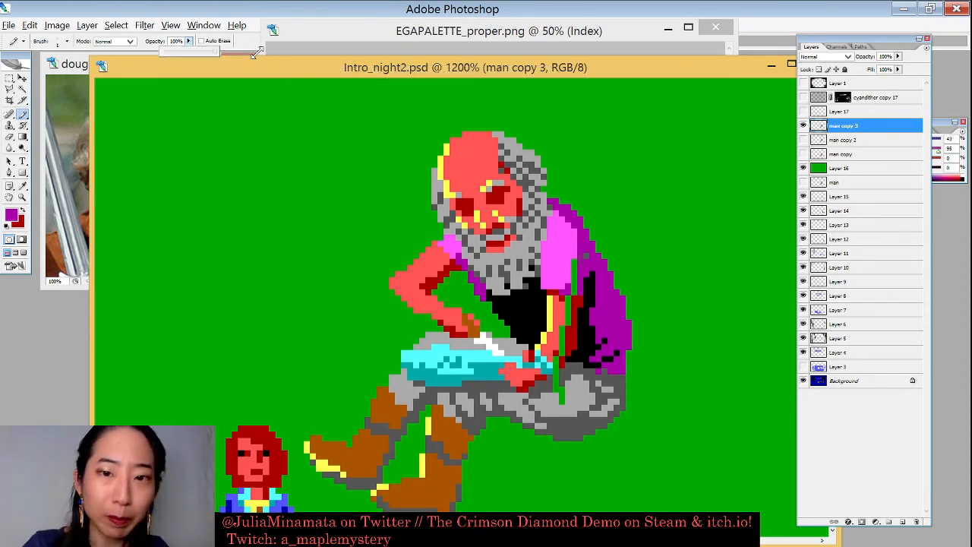
{"action": "key", "text": "Tab"}
{"action": "mouse_move", "coordinate": [574, 259]}
{"action": "left_mouse_down"}
{"action": "mouse_move", "coordinate": [564, 401]}
{"action": "mouse_move", "coordinate": [555, 383]}
{"action": "left_mouse_up"}
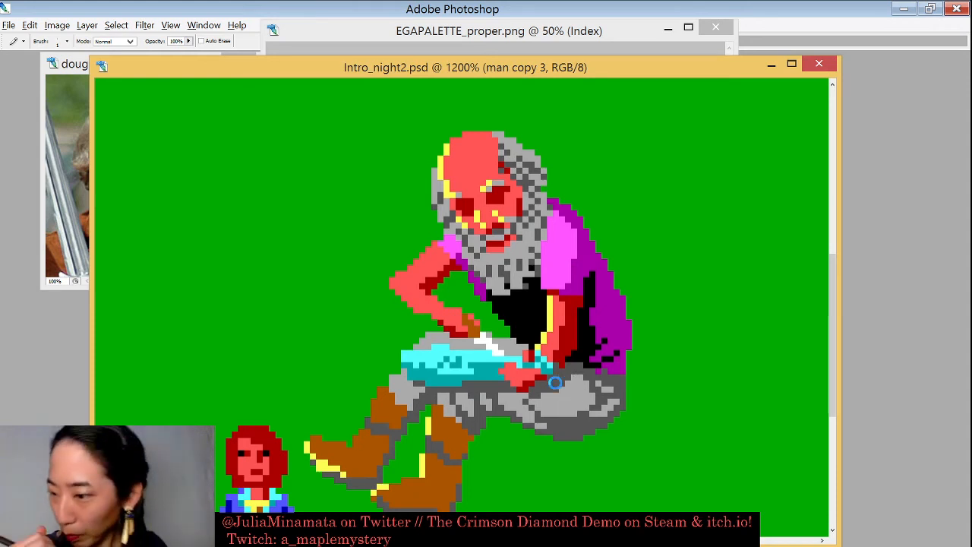
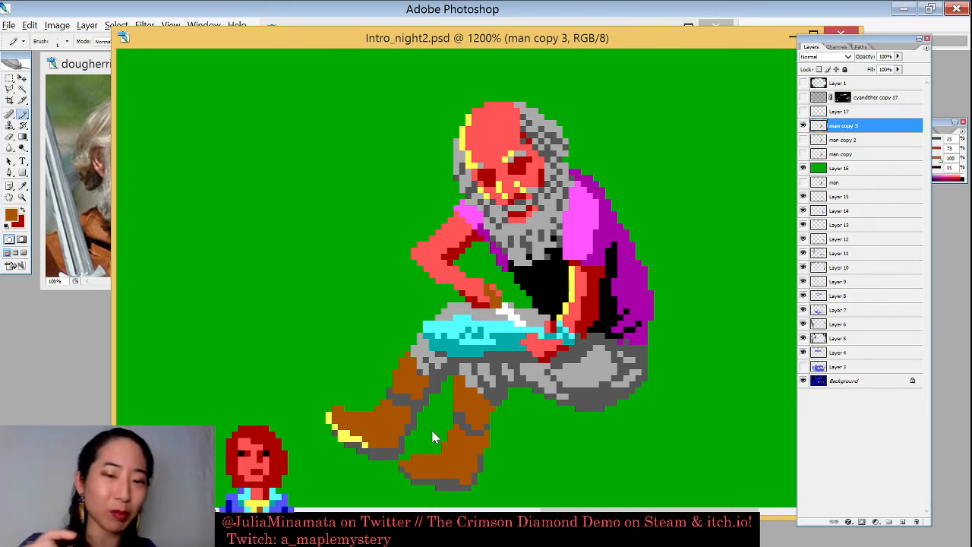
- Paint brown over yellow highlight pixels along the toe and sole of the front boot on man copy 3
{"action": "left_click", "coordinate": [332, 413]}
{"action": "left_click", "coordinate": [330, 412]}
{"action": "left_click", "coordinate": [349, 432]}
{"action": "left_click", "coordinate": [356, 438]}
- Trim the front boot's toe and sole with sampled background green and rebuild the toe with sampled brown
{"action": "left_click", "coordinate": [328, 426], "text": "alt"}
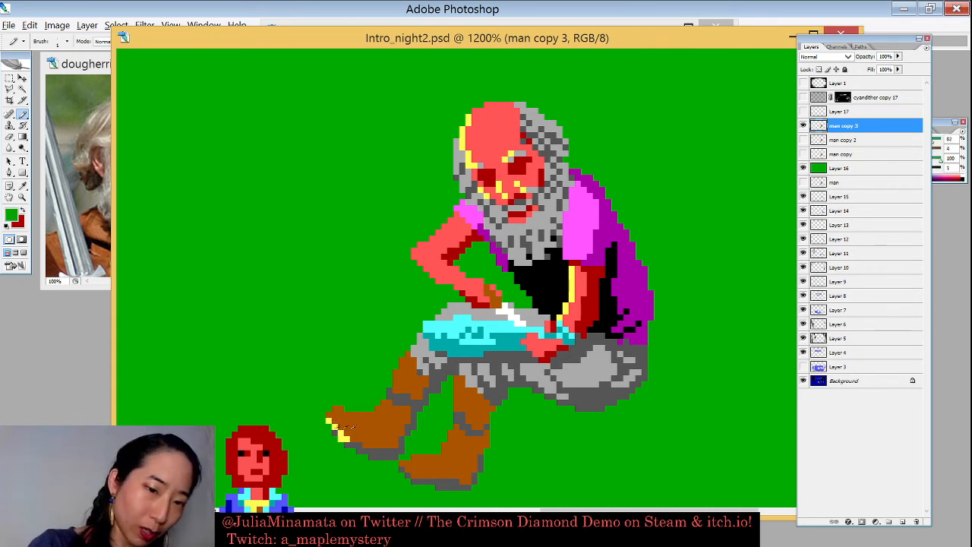
{"action": "left_click", "coordinate": [339, 435]}
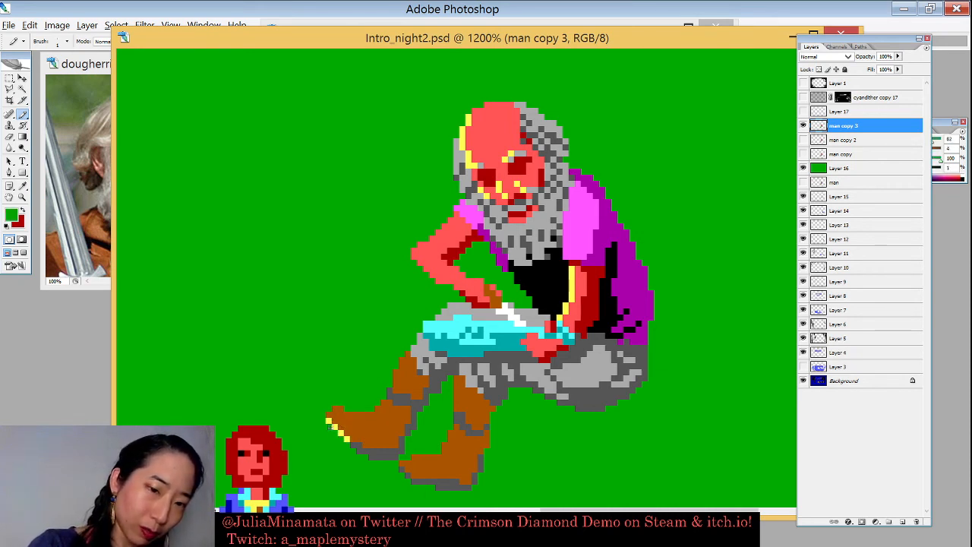
{"action": "left_click_drag", "start_coordinate": [329, 419], "coordinate": [347, 438]}
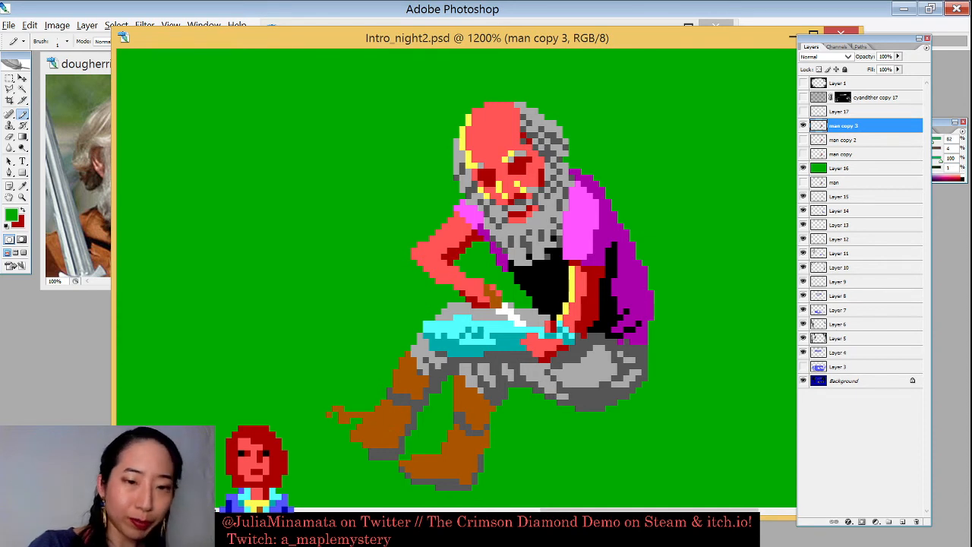
{"action": "left_click", "coordinate": [380, 425], "text": "alt"}
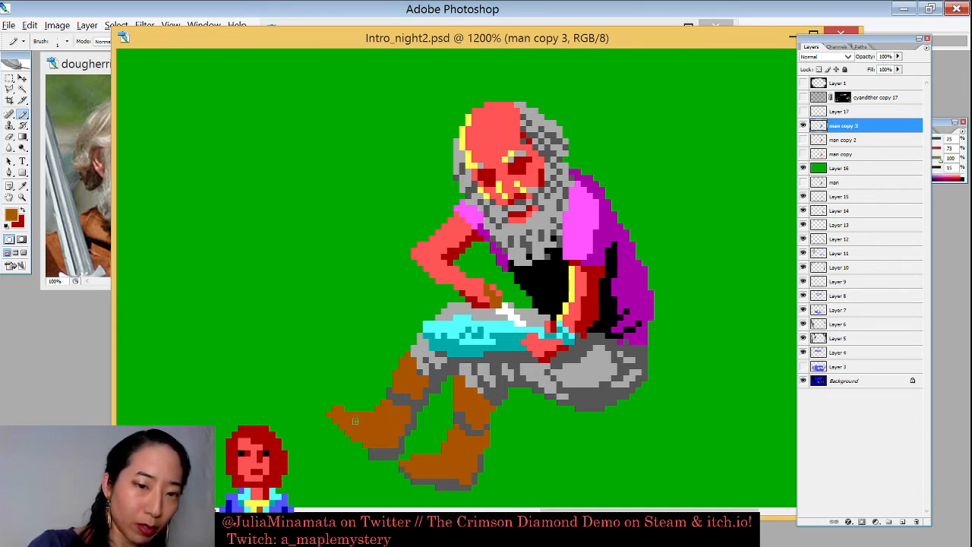
{"action": "left_click_drag", "start_coordinate": [339, 418], "coordinate": [331, 427]}
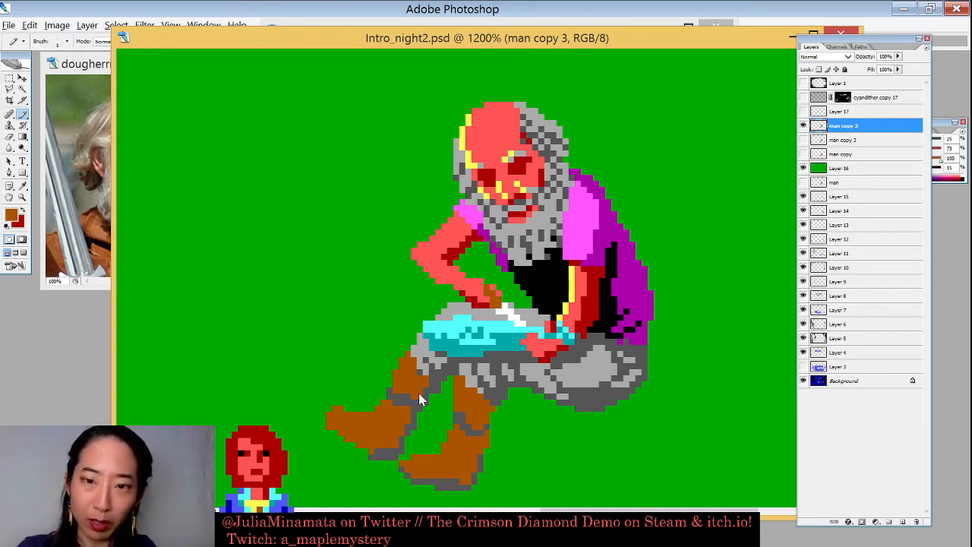
- Shift the image window slightly down and reshape the far arm and its sleeve with sampled light red, light magenta and green
{"action": "left_click", "coordinate": [560, 278], "text": "alt"}
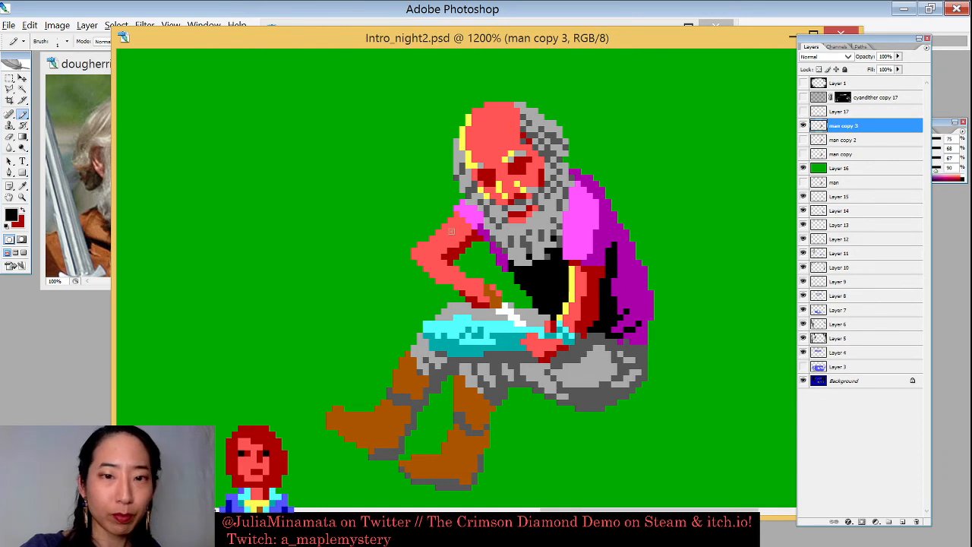
{"action": "left_click_drag", "start_coordinate": [524, 37], "coordinate": [524, 45]}
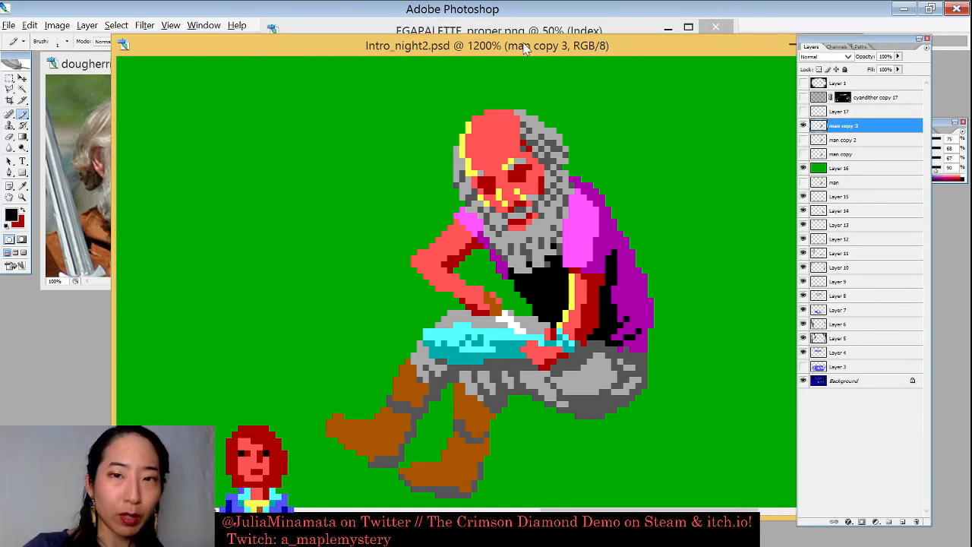
{"action": "left_click", "coordinate": [444, 226], "text": "alt"}
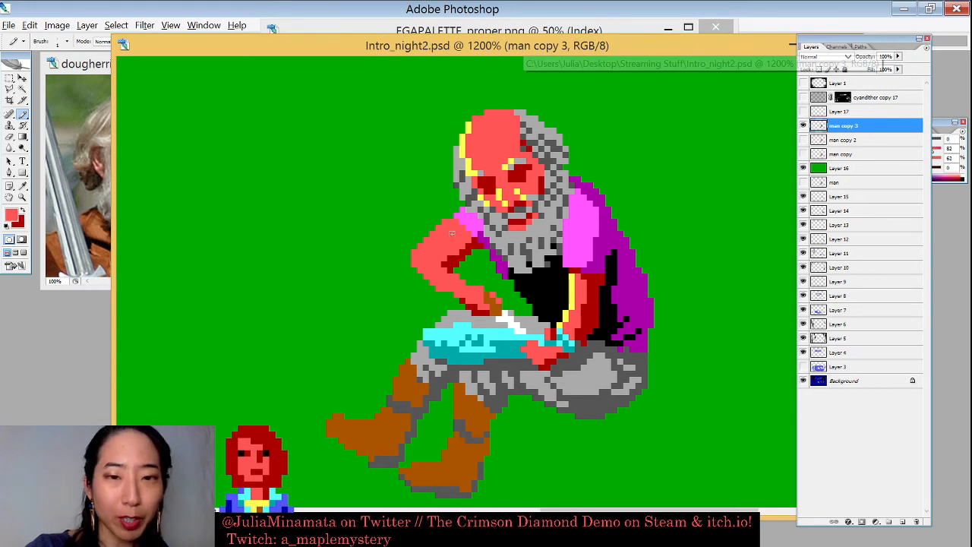
{"action": "left_click", "coordinate": [469, 212], "text": "alt"}
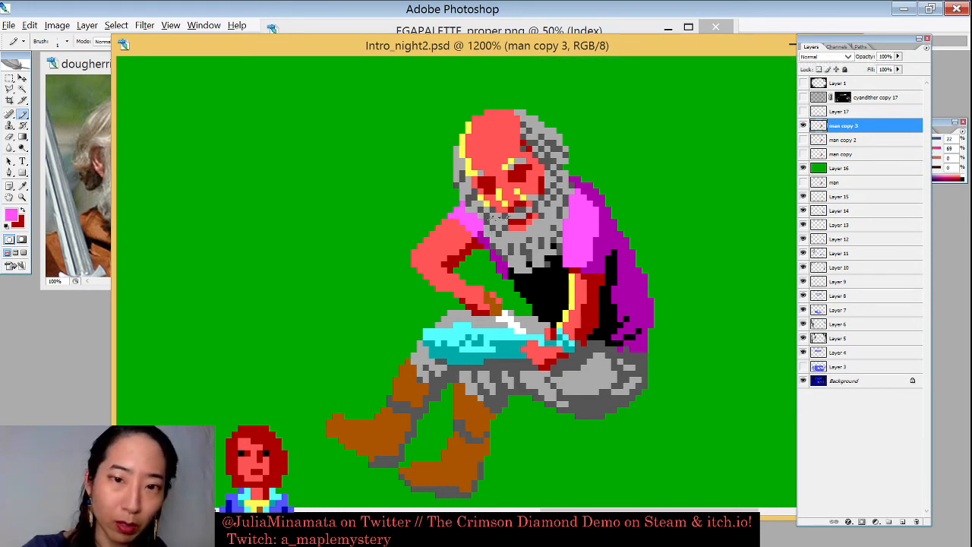
{"action": "left_click", "coordinate": [478, 249], "text": "alt"}
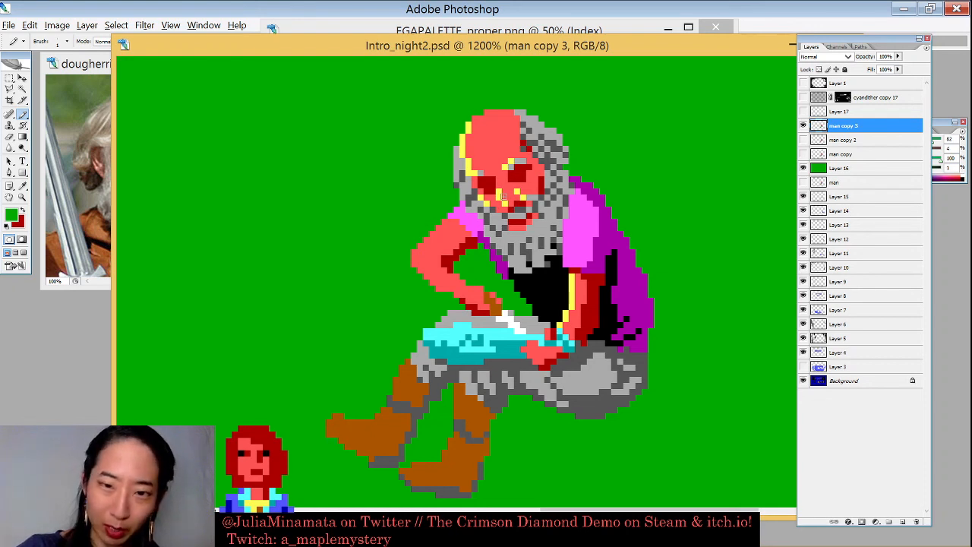
- Widen the shirt front with sampled black, edge it in sampled magenta and add black shading pixels on the back
{"action": "left_click", "coordinate": [518, 263], "text": "alt"}
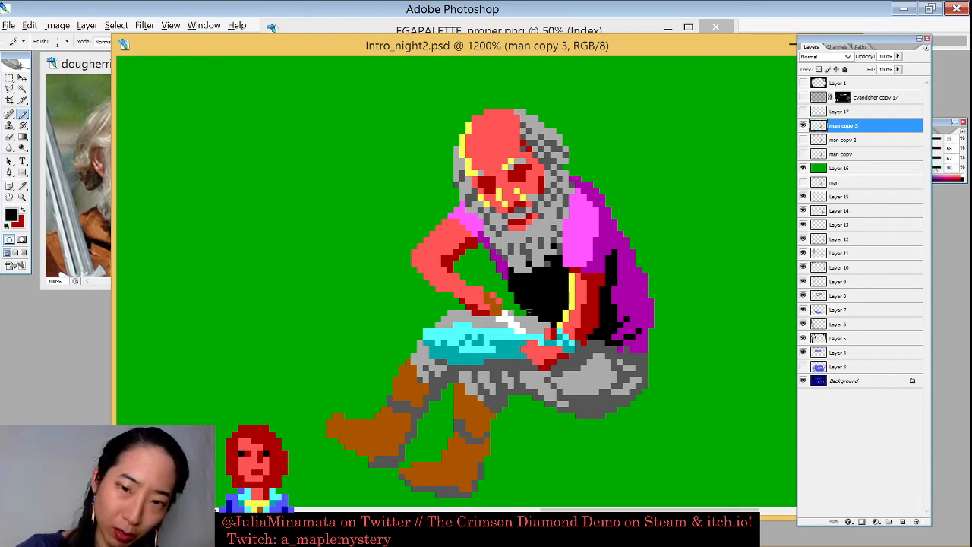
{"action": "left_click", "coordinate": [515, 262], "text": "alt"}
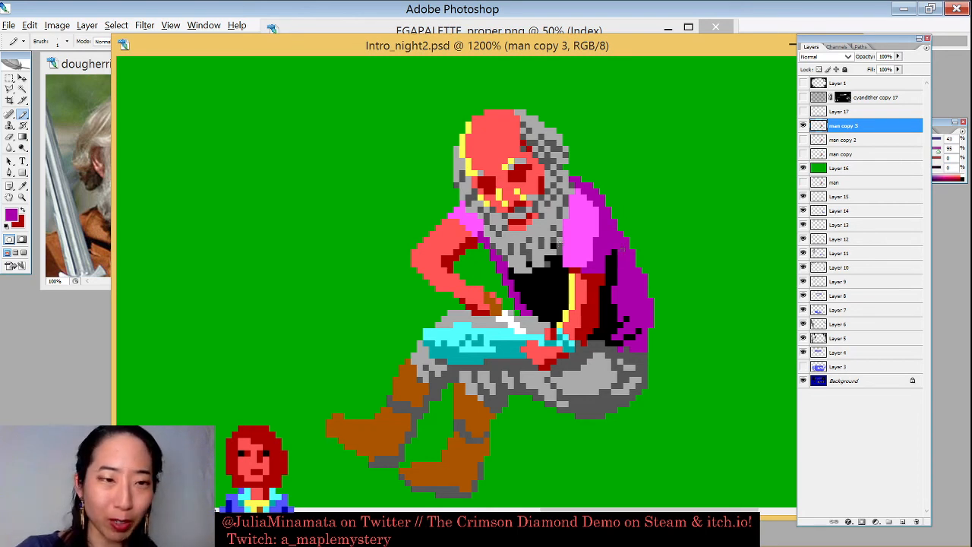
{"action": "left_click", "coordinate": [617, 261], "text": "alt"}
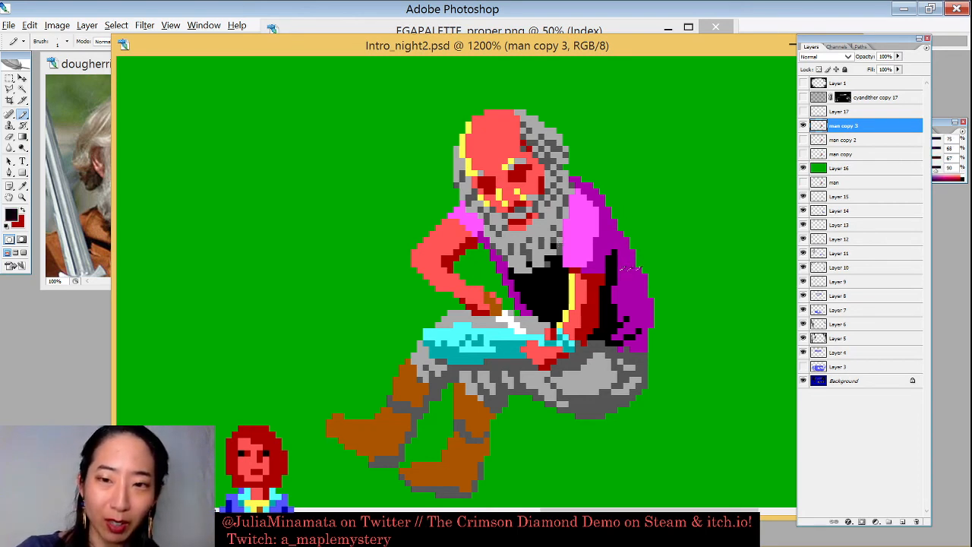
{"action": "left_click", "coordinate": [627, 262]}
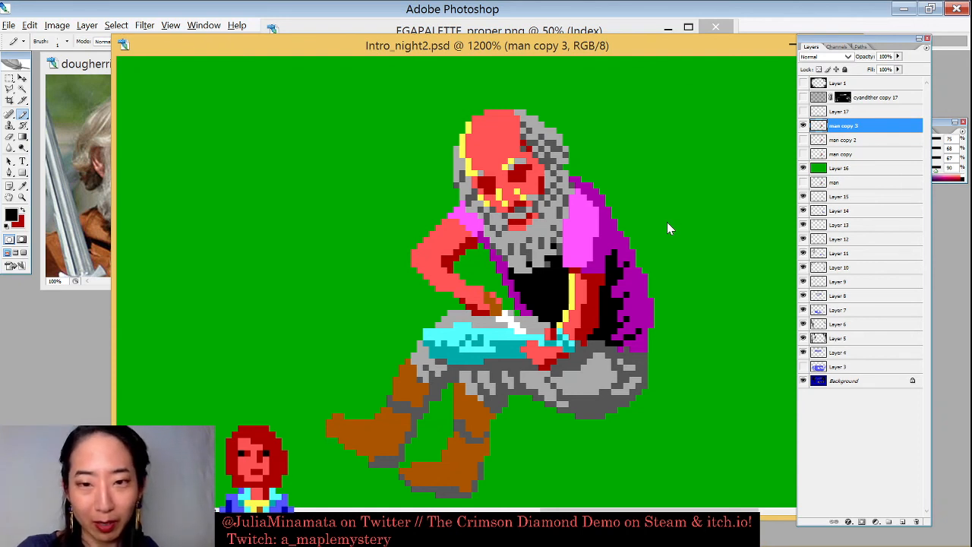
- Extend the magenta edging along the bottom of the shirt front and paint out the vertical magenta stroke with sampled black
{"action": "left_click", "coordinate": [526, 310], "text": "alt"}
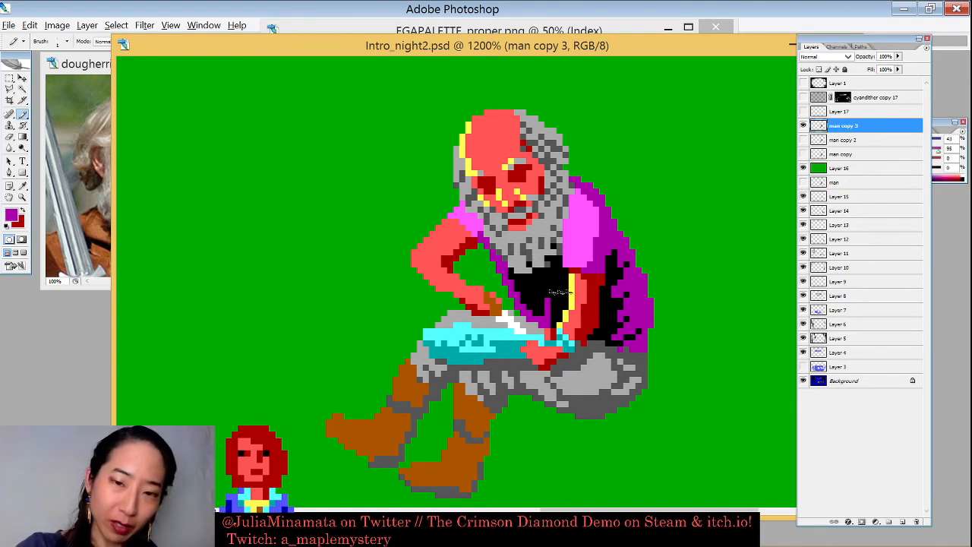
{"action": "left_click", "coordinate": [559, 291], "text": "alt"}
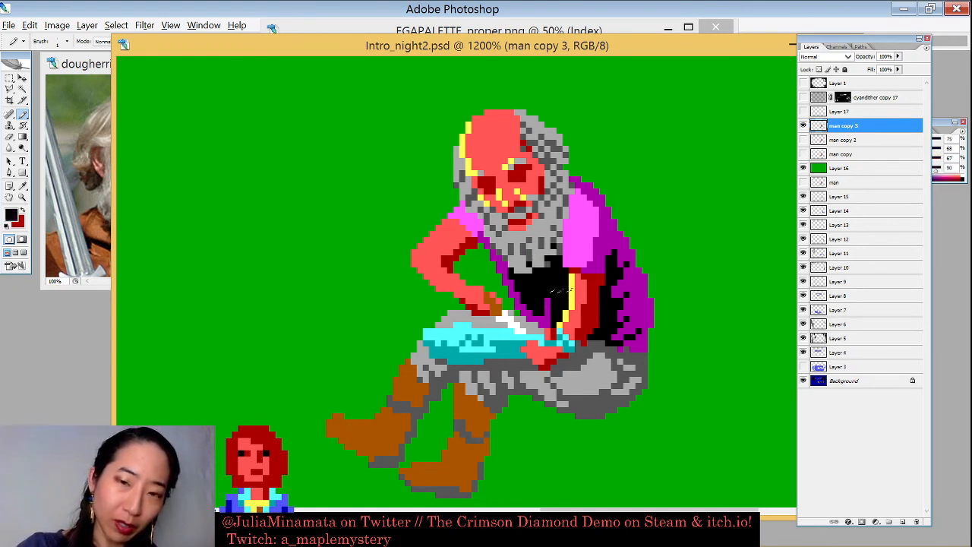
{"action": "left_click_drag", "start_coordinate": [548, 319], "coordinate": [547, 299]}
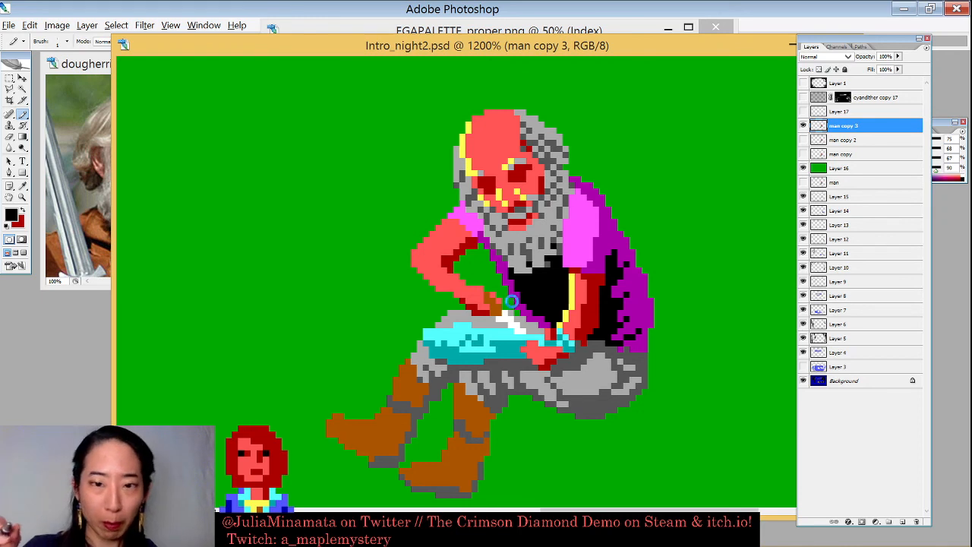
- Refine the shirt front's lower edge with sampled light grey and magenta, and sample dark grey from the trouser seat
{"action": "key", "text": "s"}
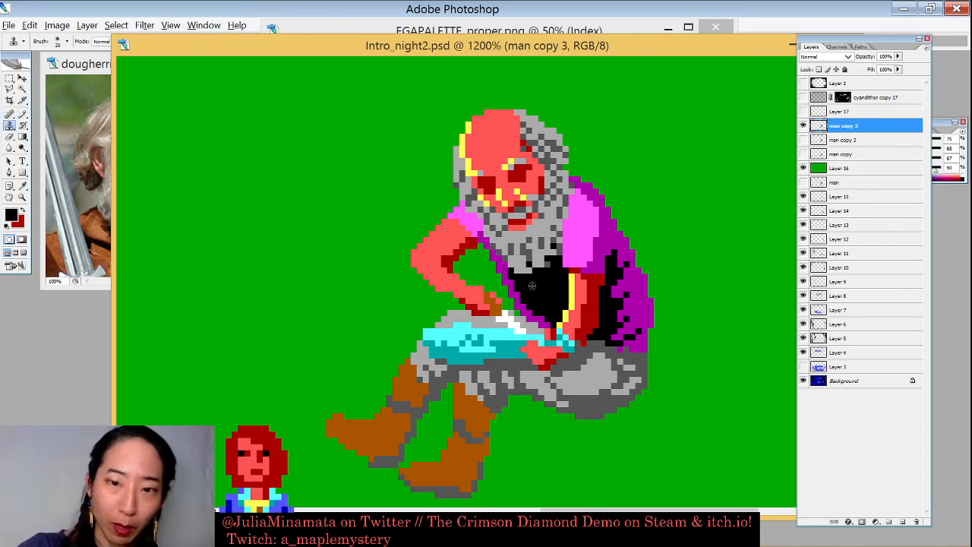
{"action": "key", "text": "b"}
{"action": "left_click", "coordinate": [540, 324], "text": "alt"}
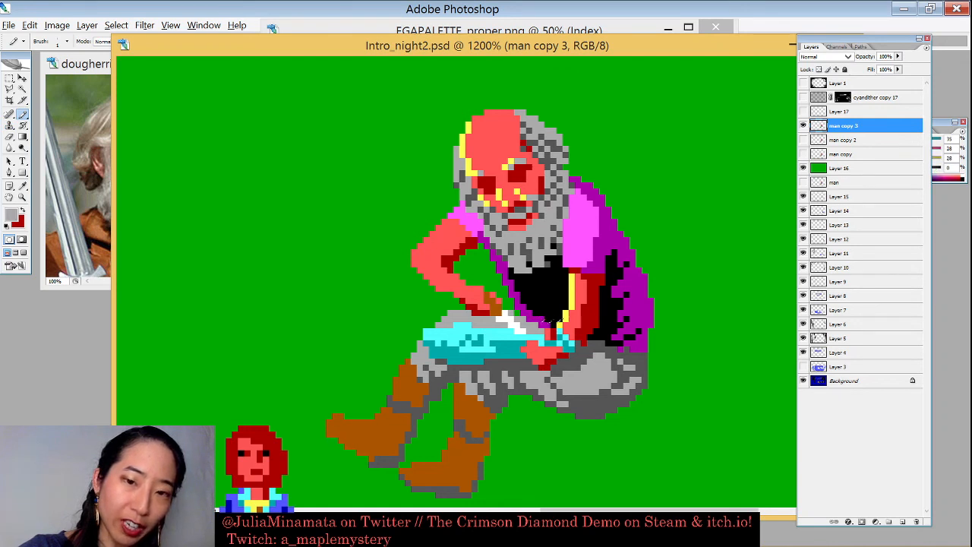
{"action": "left_click", "coordinate": [540, 325]}
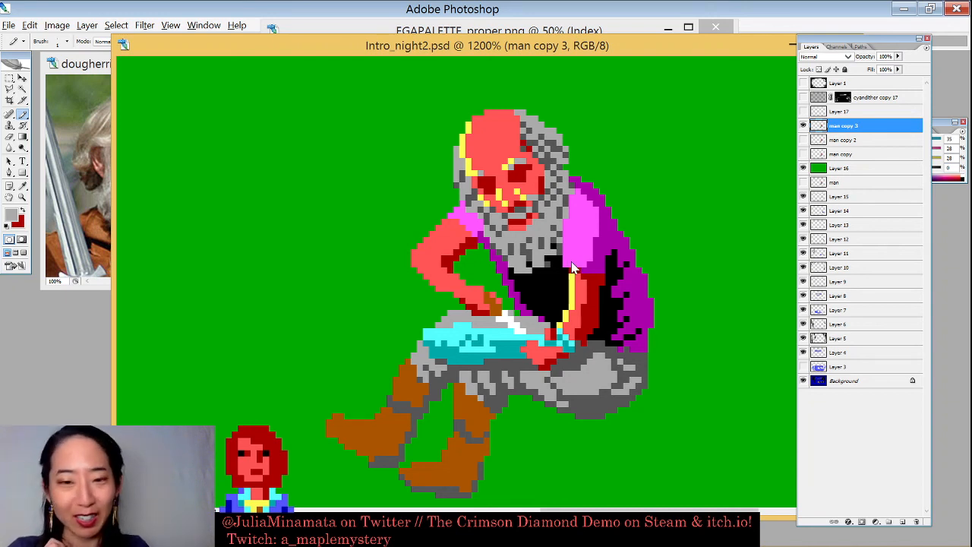
{"action": "left_click", "coordinate": [527, 307], "text": "alt"}
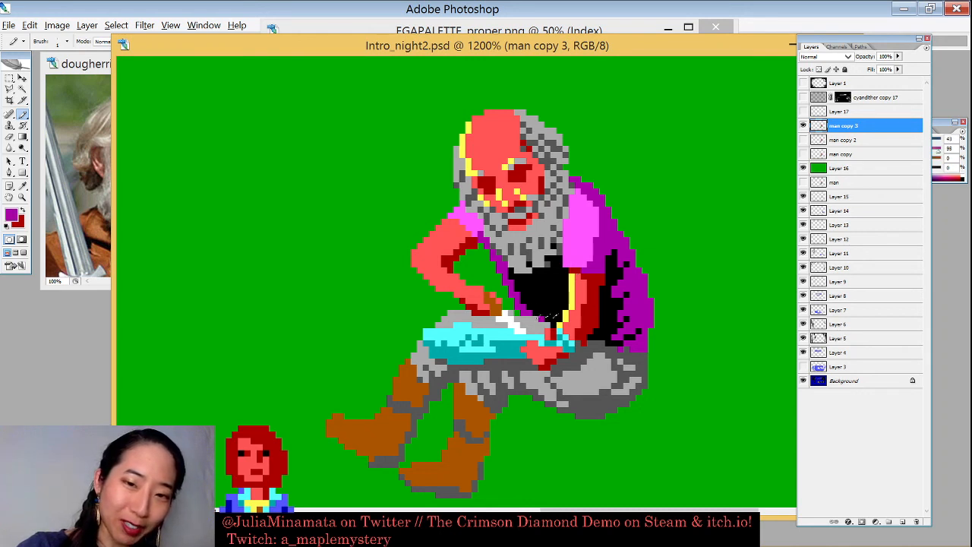
{"action": "left_click", "coordinate": [537, 322]}
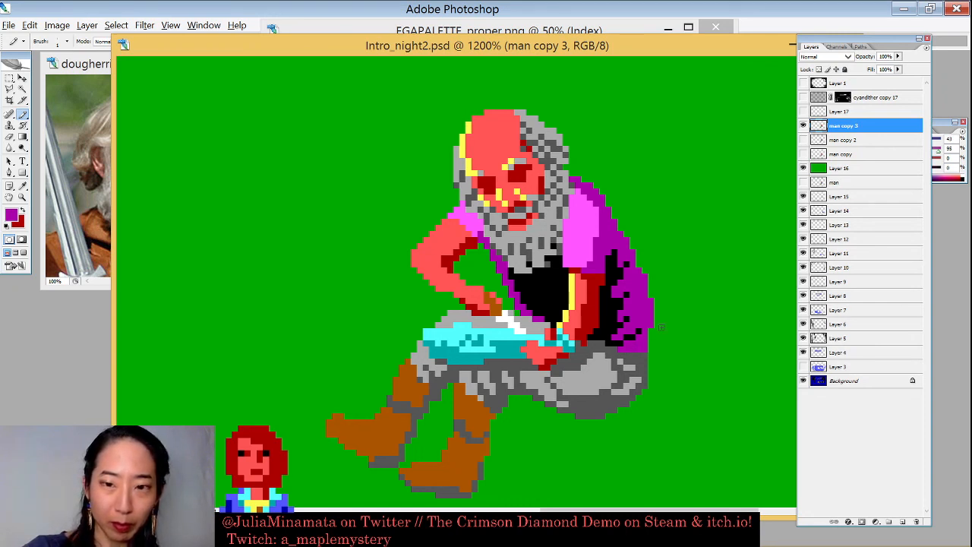
{"action": "left_click", "coordinate": [648, 354], "text": "alt"}
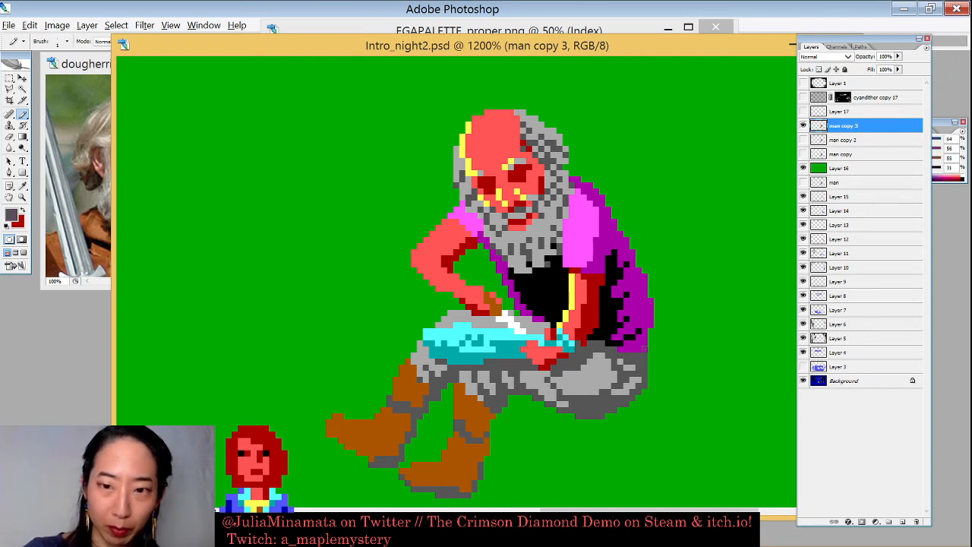